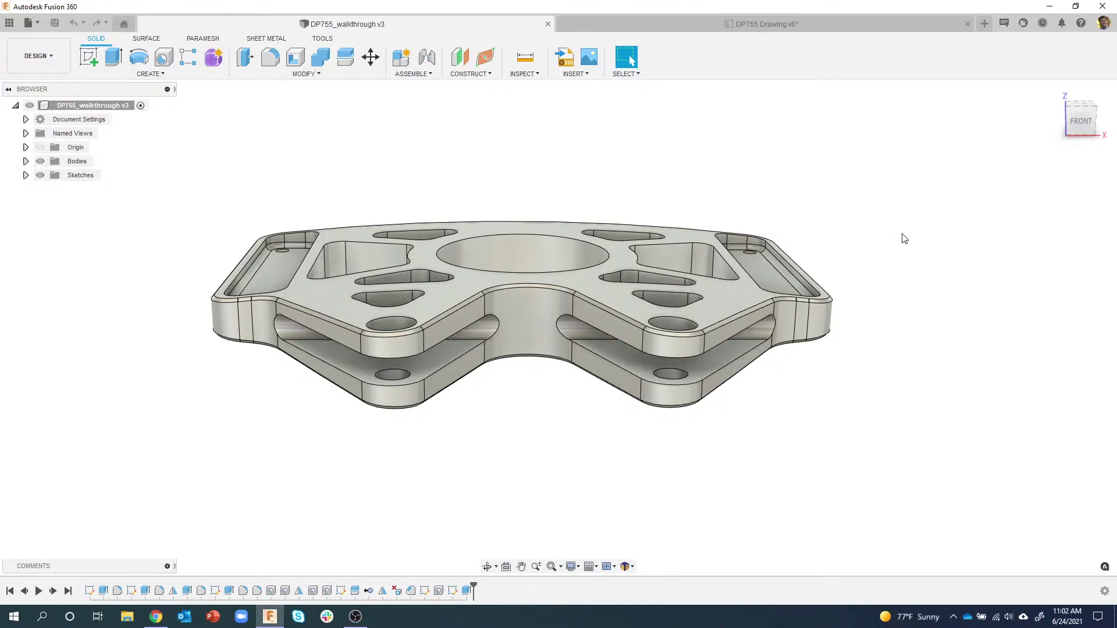
# Step: Examine the plate model from a higher angle and the dimensioned views in the DP755 drawing
pyautogui.keyDown('shift'); pyautogui.moveTo(904, 239); pyautogui.dragTo(899, 271, button='middle'); pyautogui.keyUp('shift')
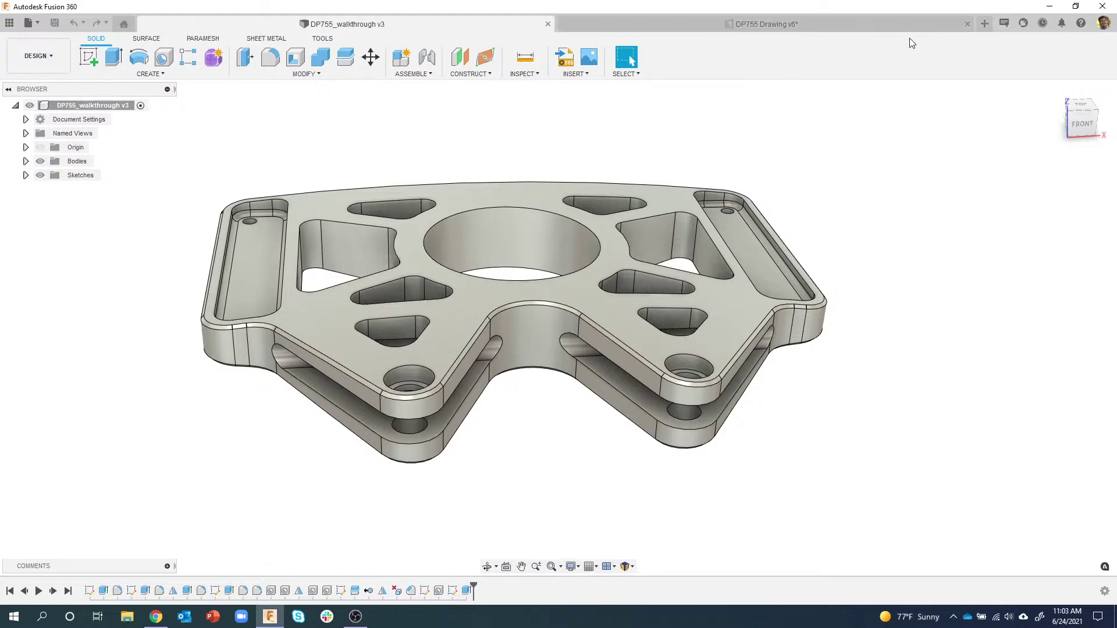
pyautogui.click(875, 27)
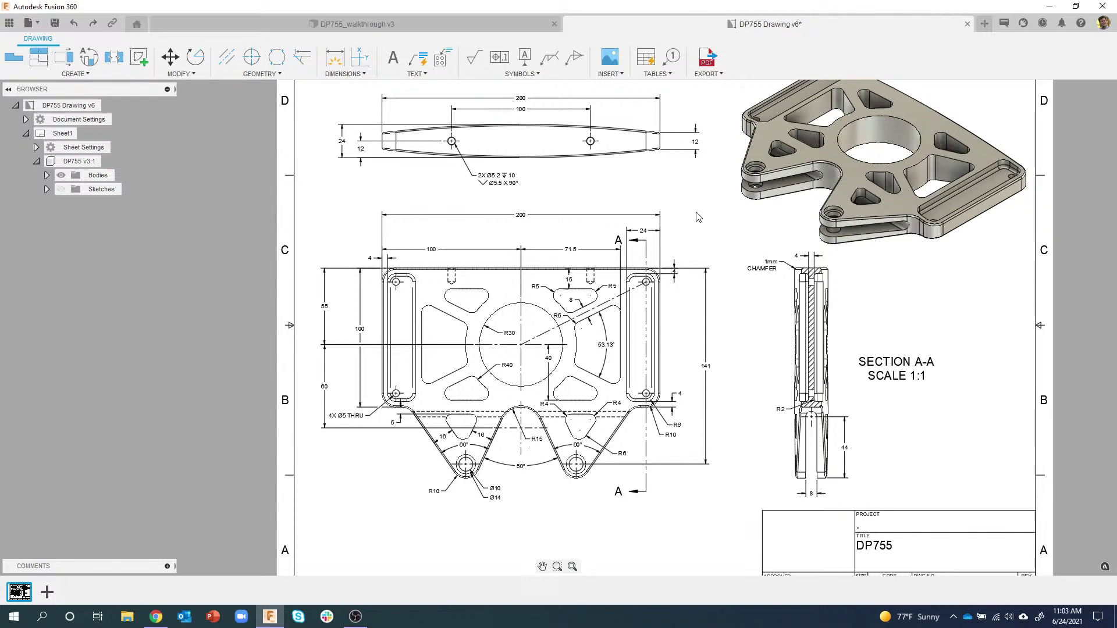
pyautogui.scroll(2, 705, 215)
pyautogui.scroll(-2, 681, 212)
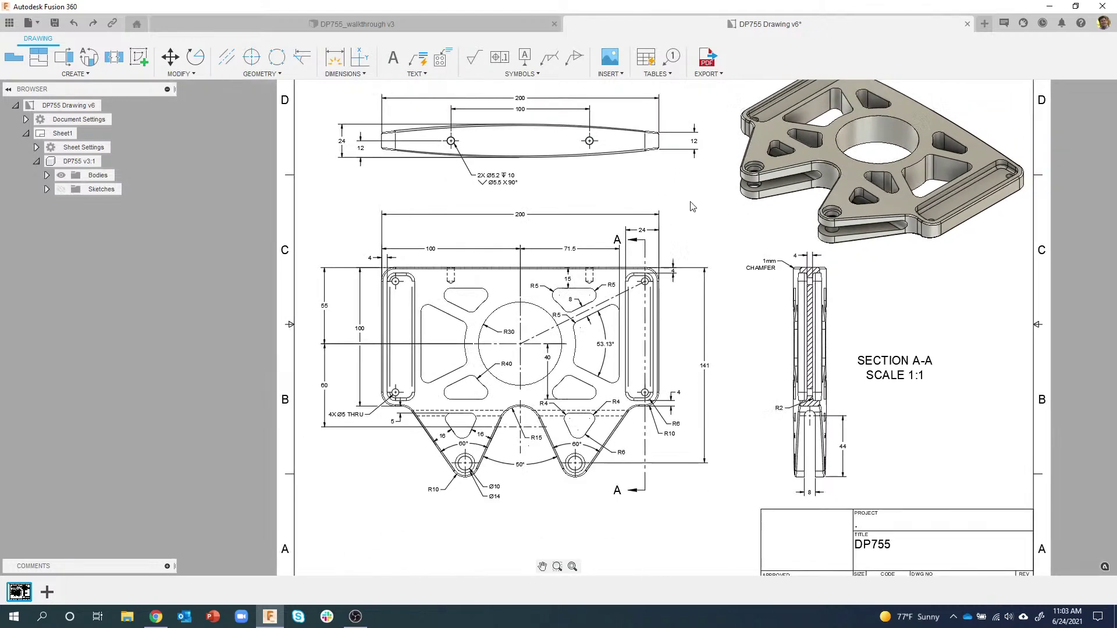
pyautogui.scroll(-1, 611, 180)
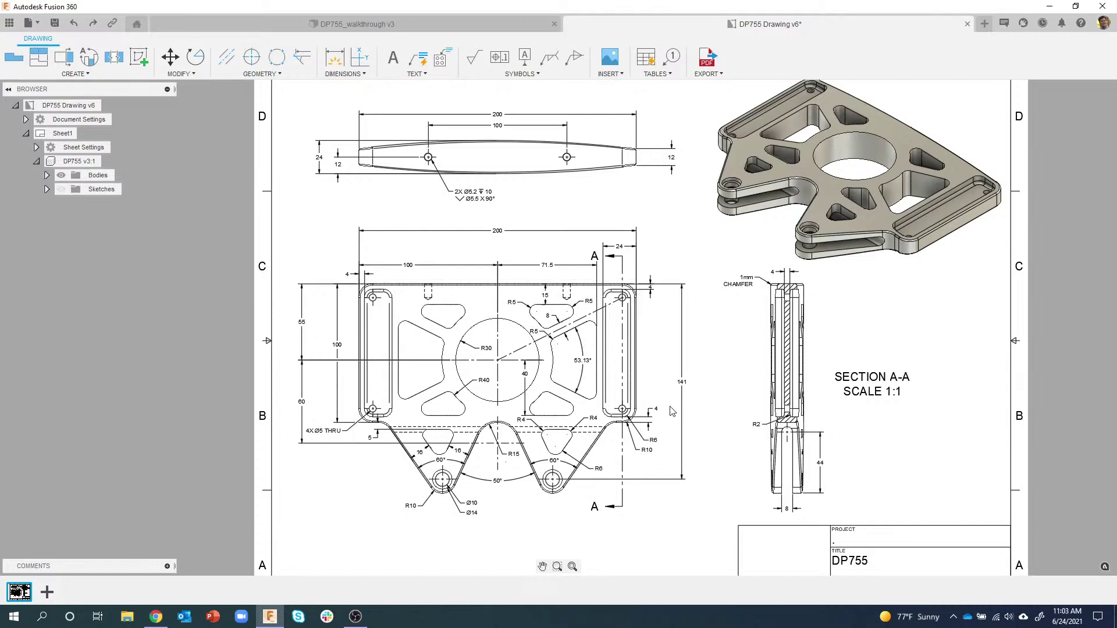
pyautogui.scroll(1, 677, 395)
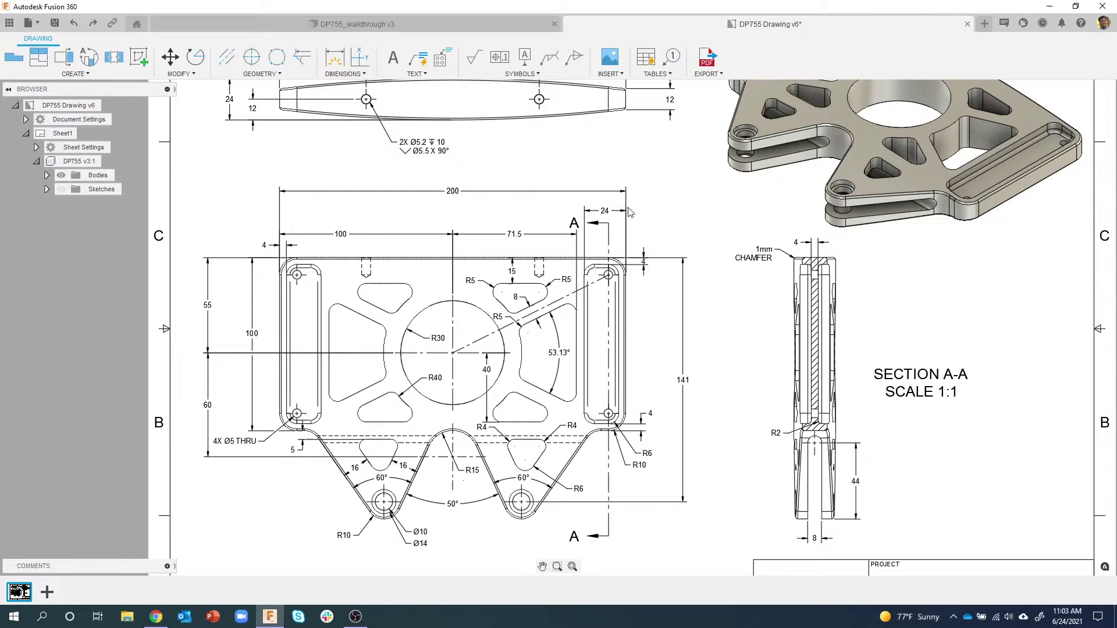
# Step: Create a new design and change its active units to millimeters
pyautogui.click(984, 24)
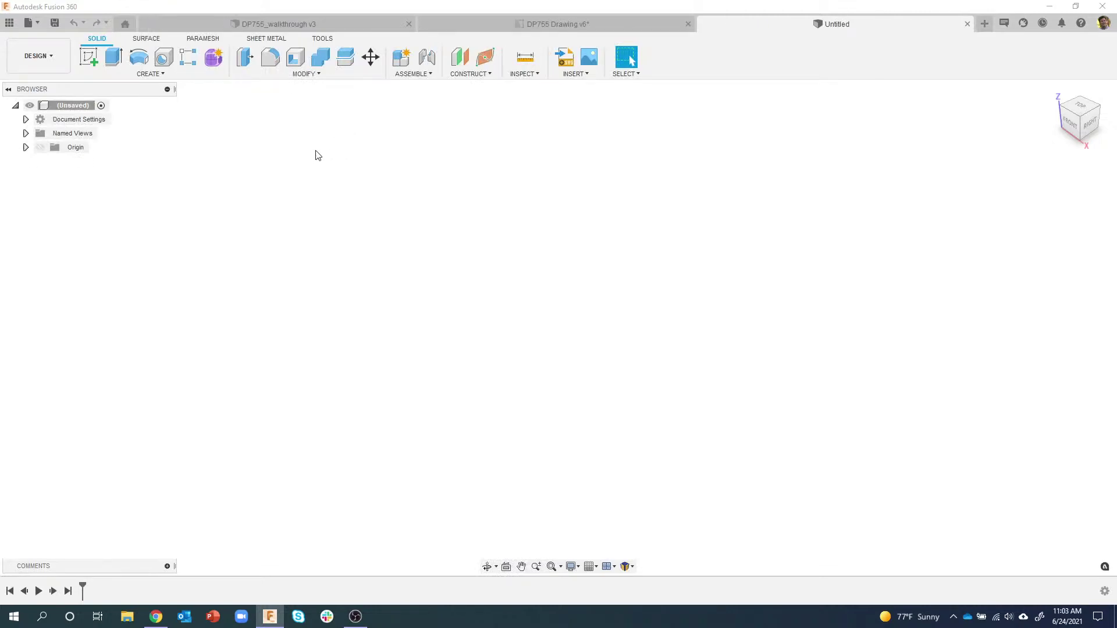
pyautogui.click(26, 119)
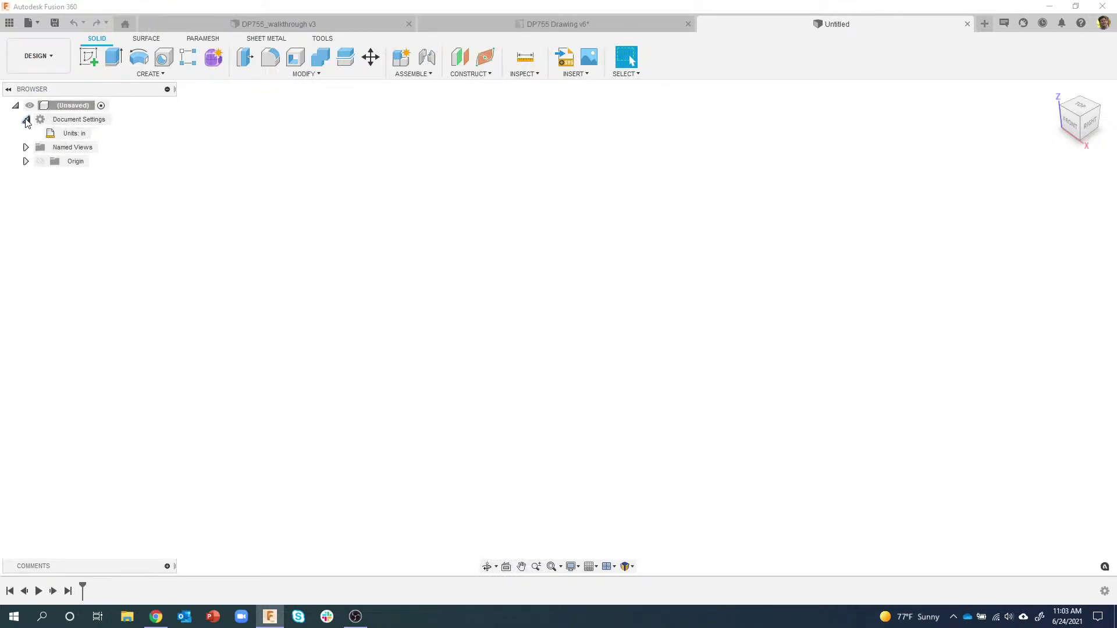
pyautogui.click(97, 132)
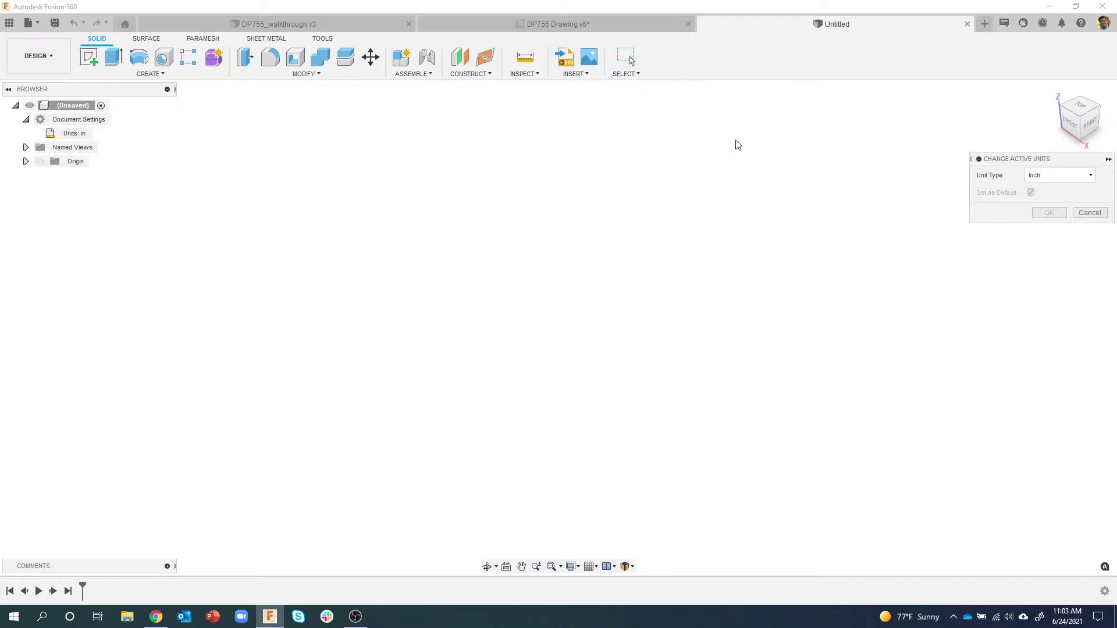
pyautogui.click(1033, 174)
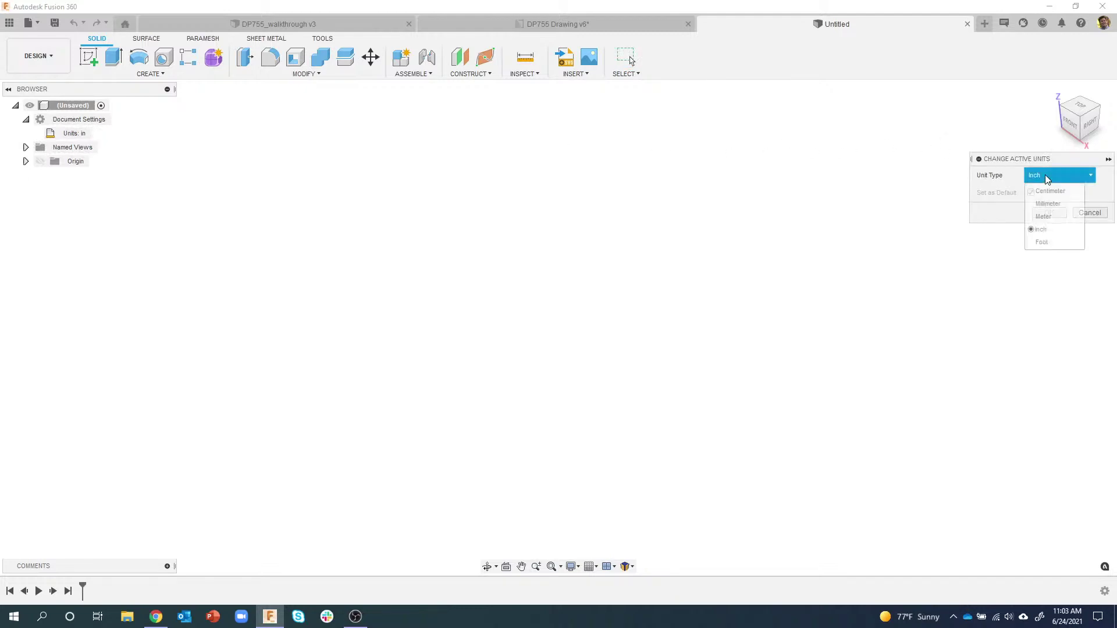
pyautogui.click(1042, 204)
pyautogui.click(1047, 213)
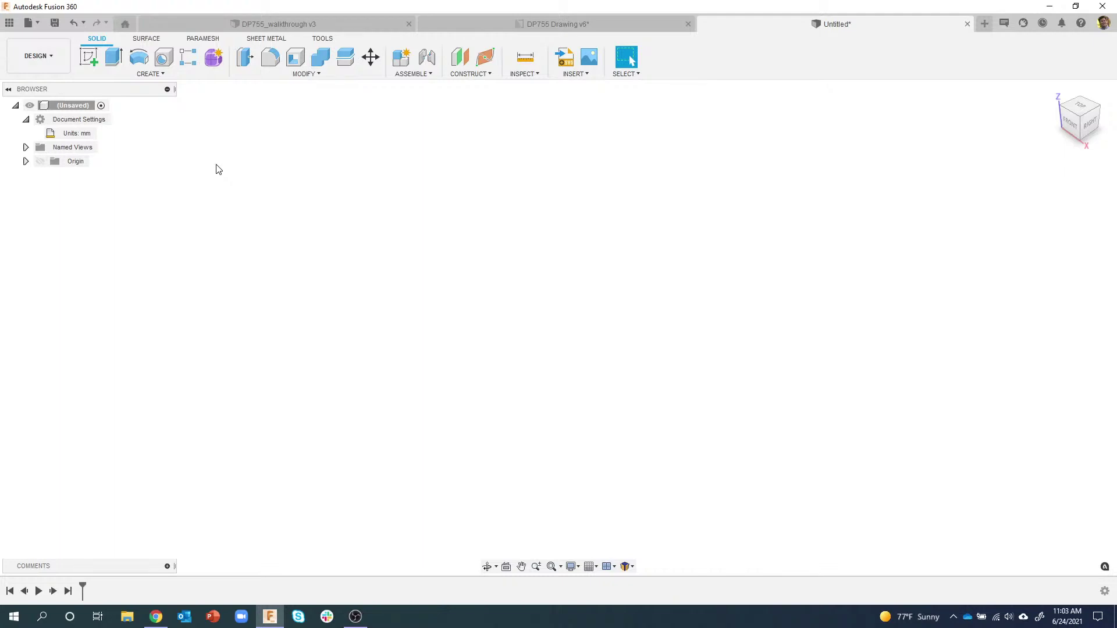
# Step: Start a sketch on the horizontal XY plane and, after checking the DP755 drawing, draw a circle about 44 mm in diameter centred on the origin
pyautogui.click(88, 57)
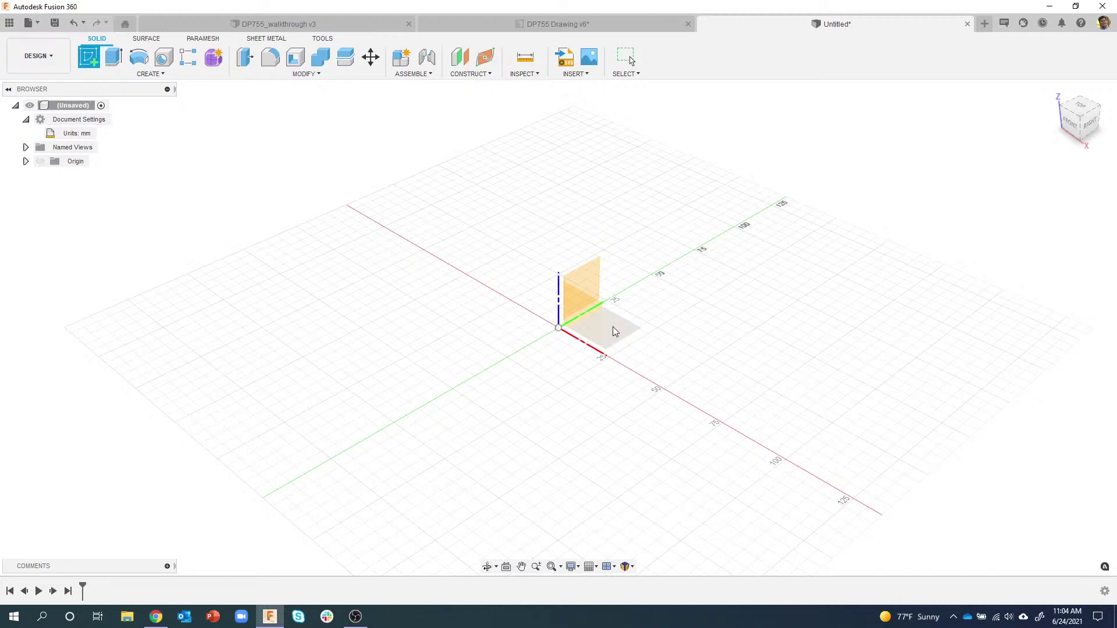
pyautogui.click(614, 331)
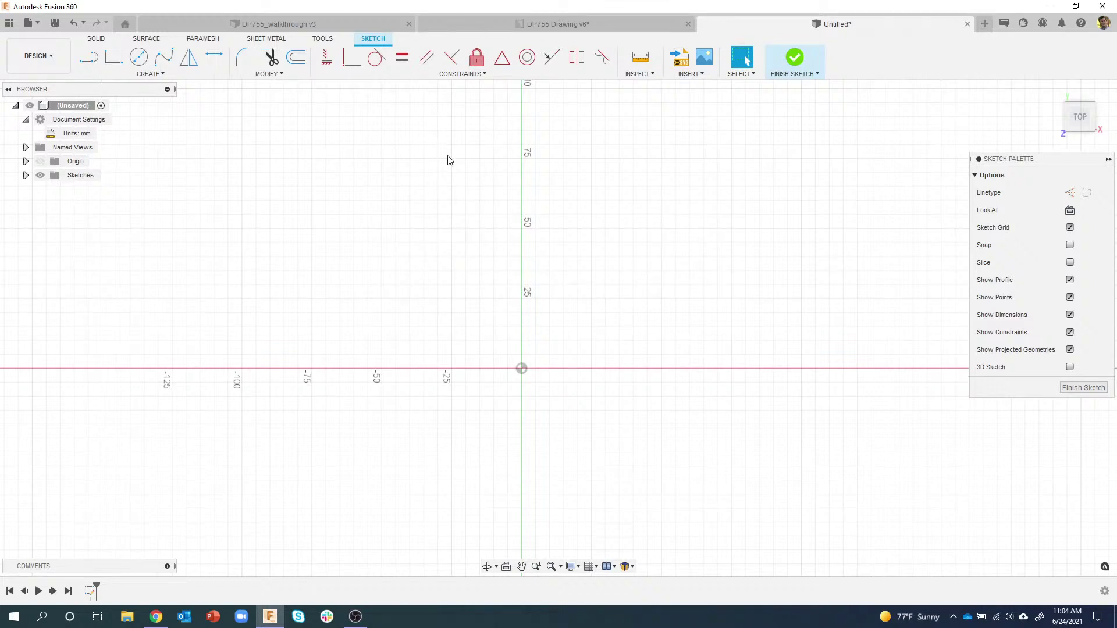
pyautogui.click(464, 28)
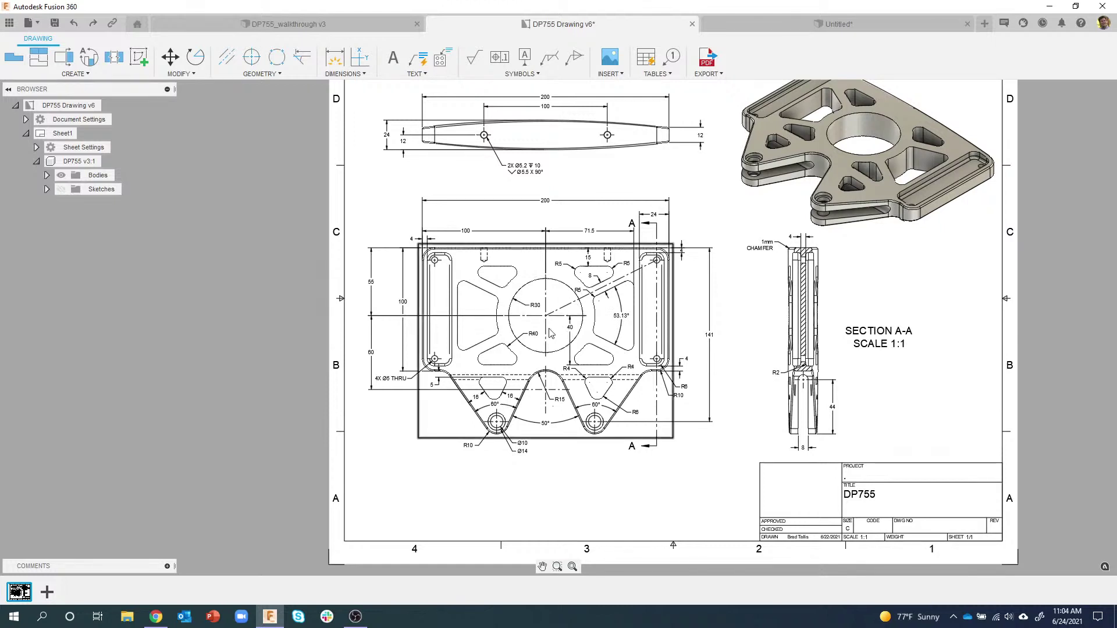
pyautogui.click(797, 25)
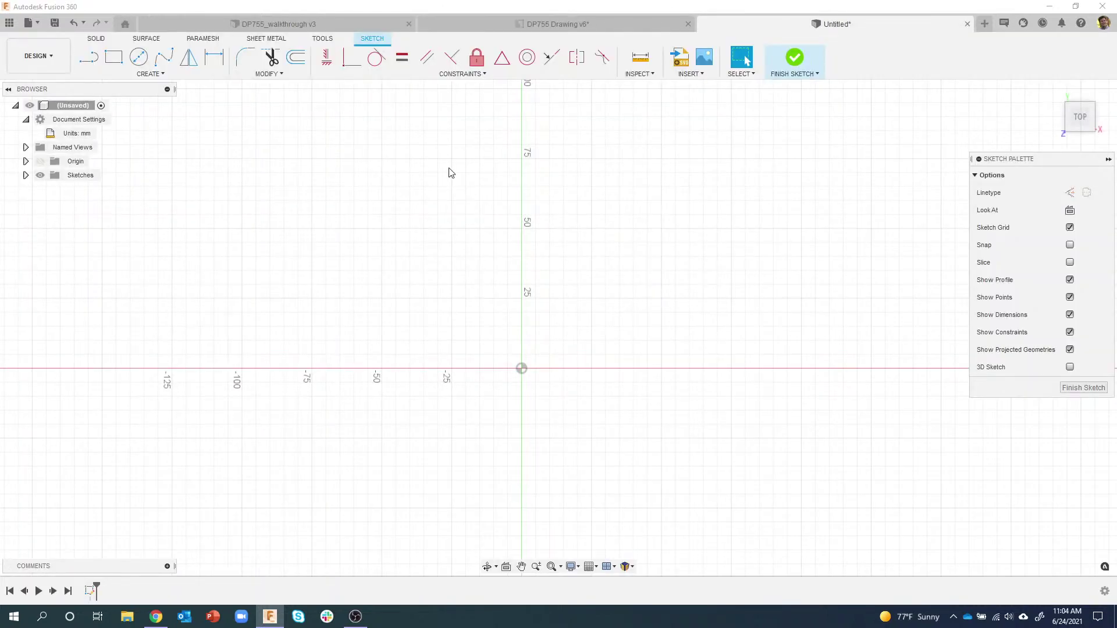
pyautogui.click(138, 56)
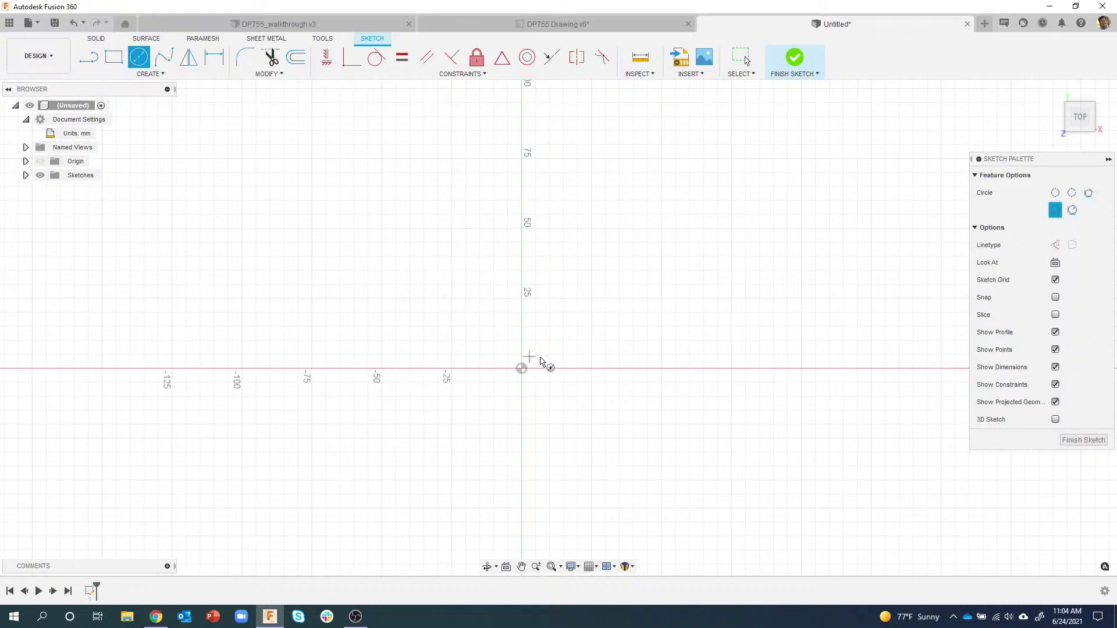
pyautogui.click(522, 368)
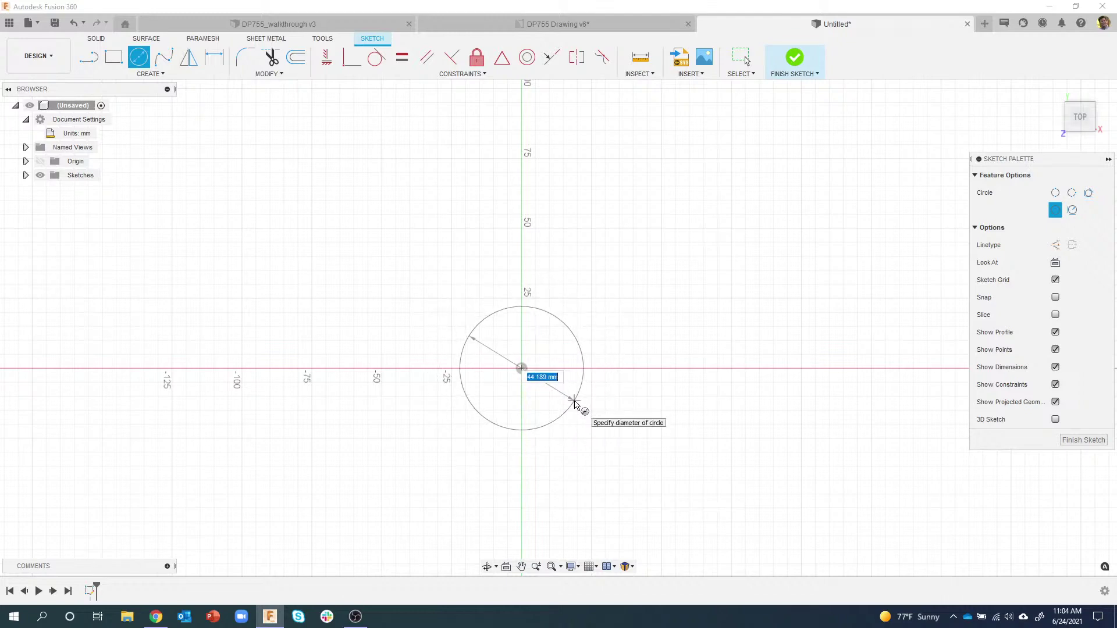
pyautogui.click(575, 403)
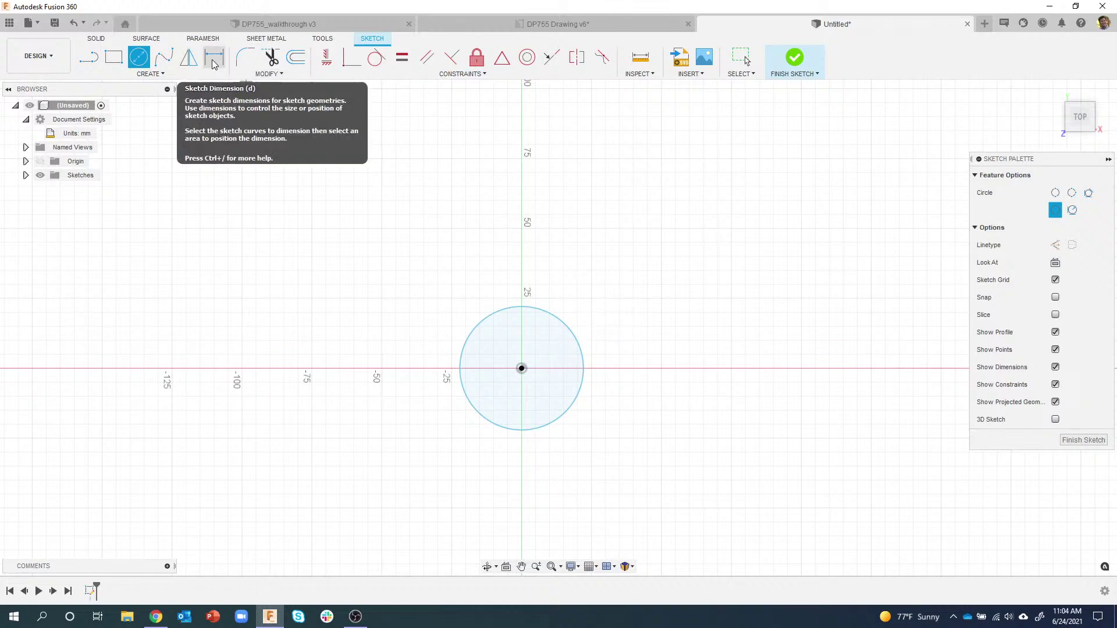
# Step: Dimension the circle by its radius instead of its diameter and set the radius to 30 mm
pyautogui.press('d')
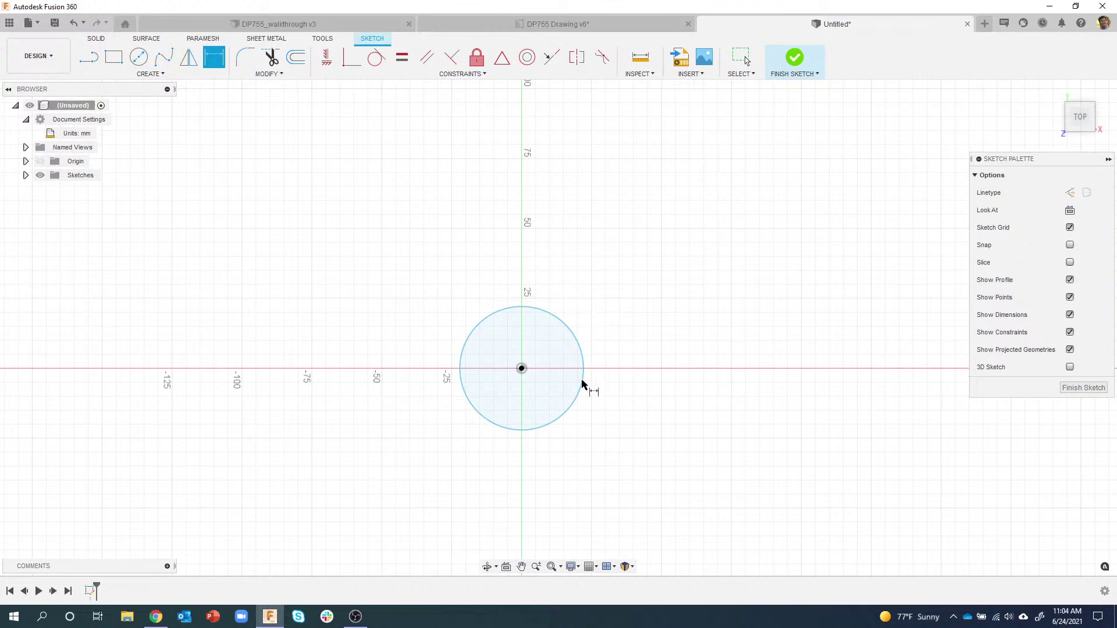
pyautogui.click(574, 407)
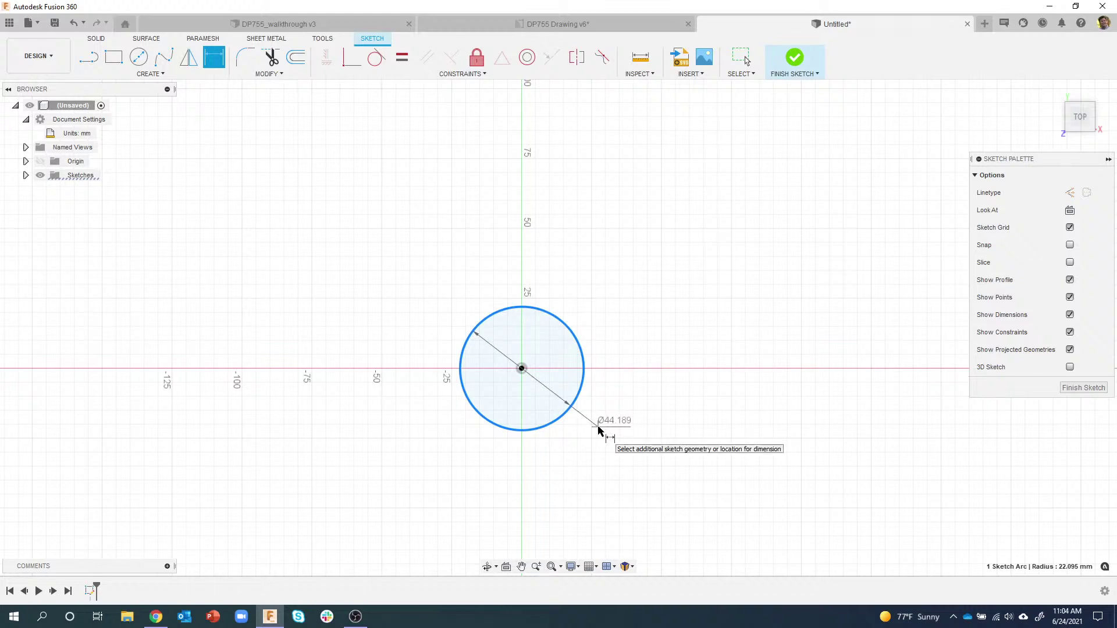
pyautogui.rightClick(599, 430)
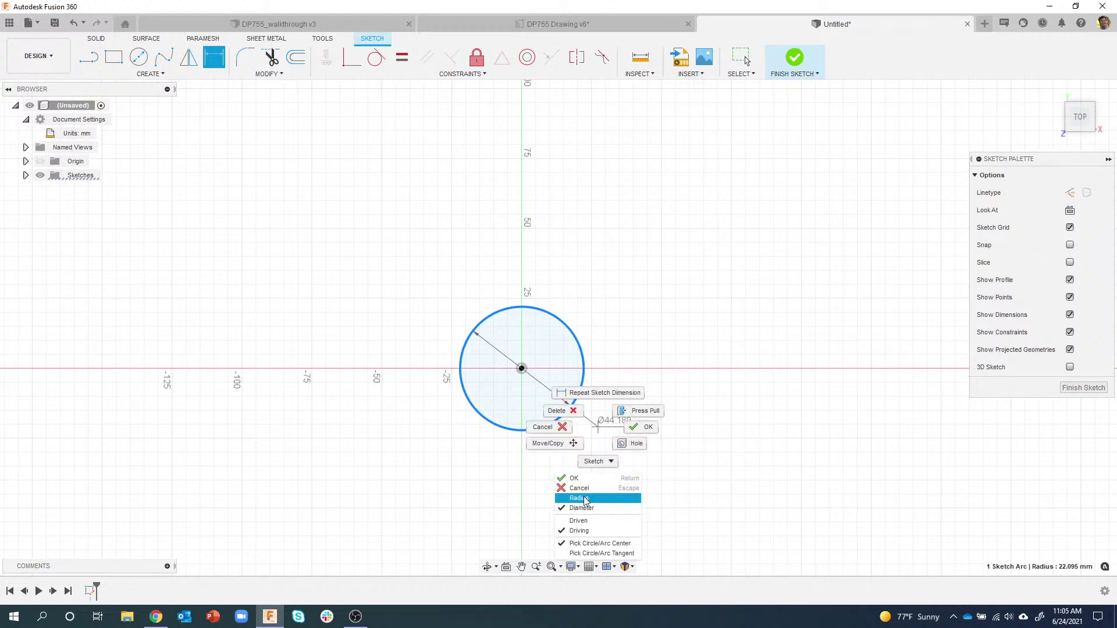
pyautogui.click(598, 499)
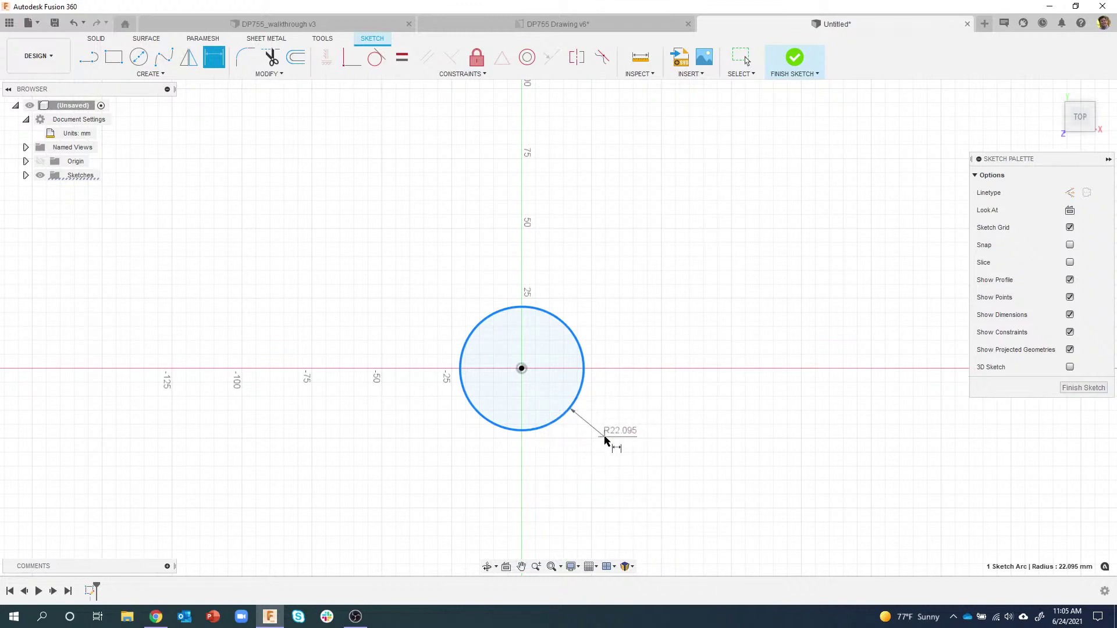
pyautogui.click(606, 437)
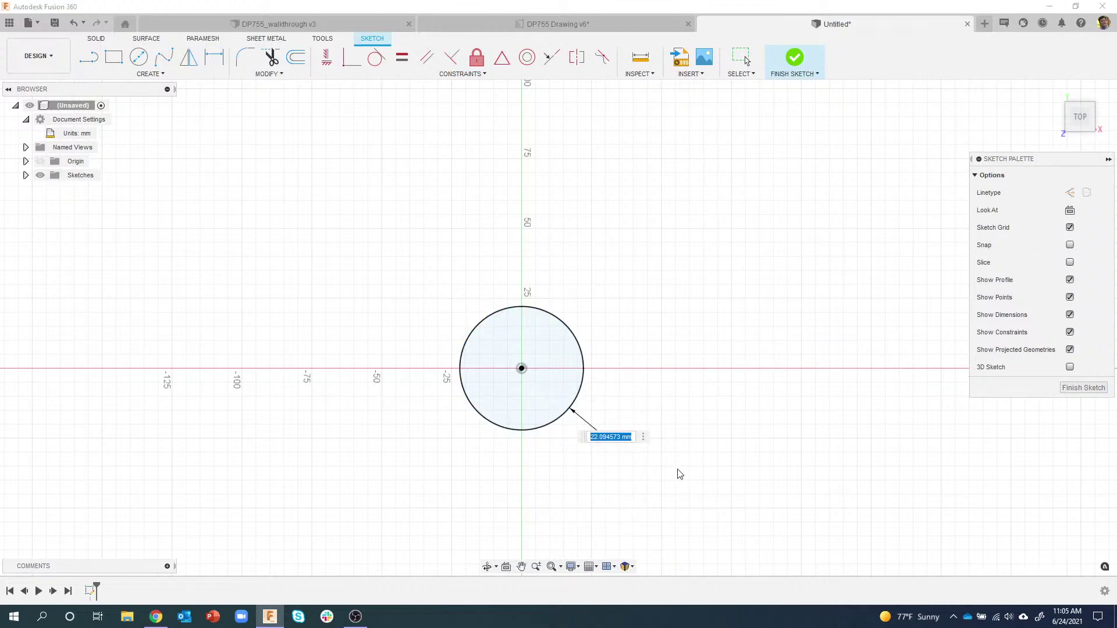
pyautogui.write('30')
pyautogui.press('Return')
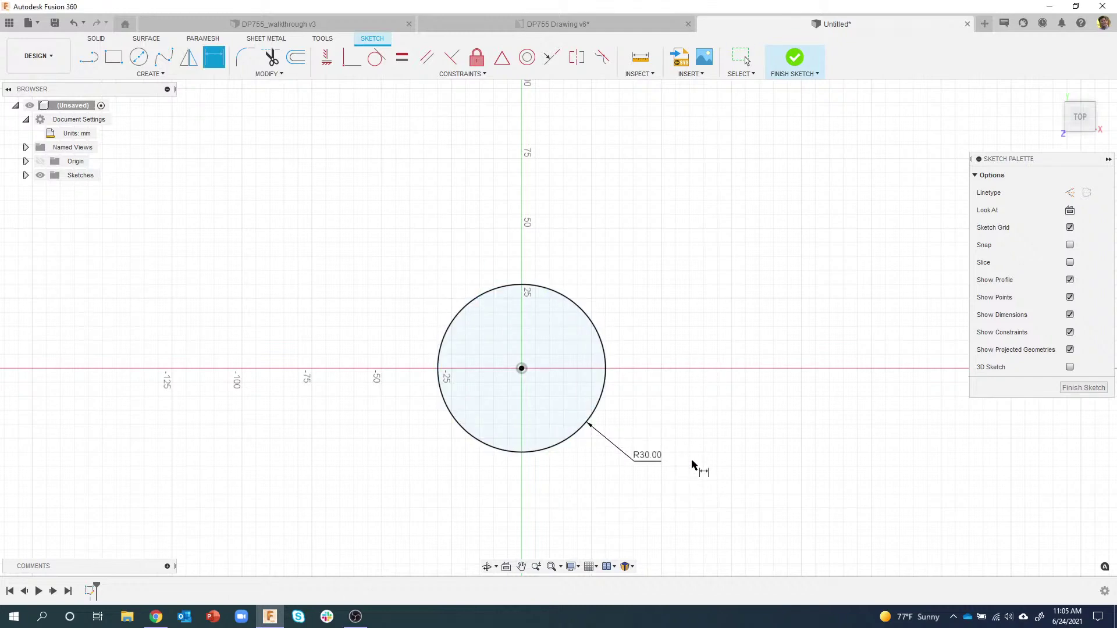
# Step: Check the plate's overall width and height in the front view of the DP755 drawing
pyautogui.moveTo(411, 302); pyautogui.dragTo(418, 283, button='middle')
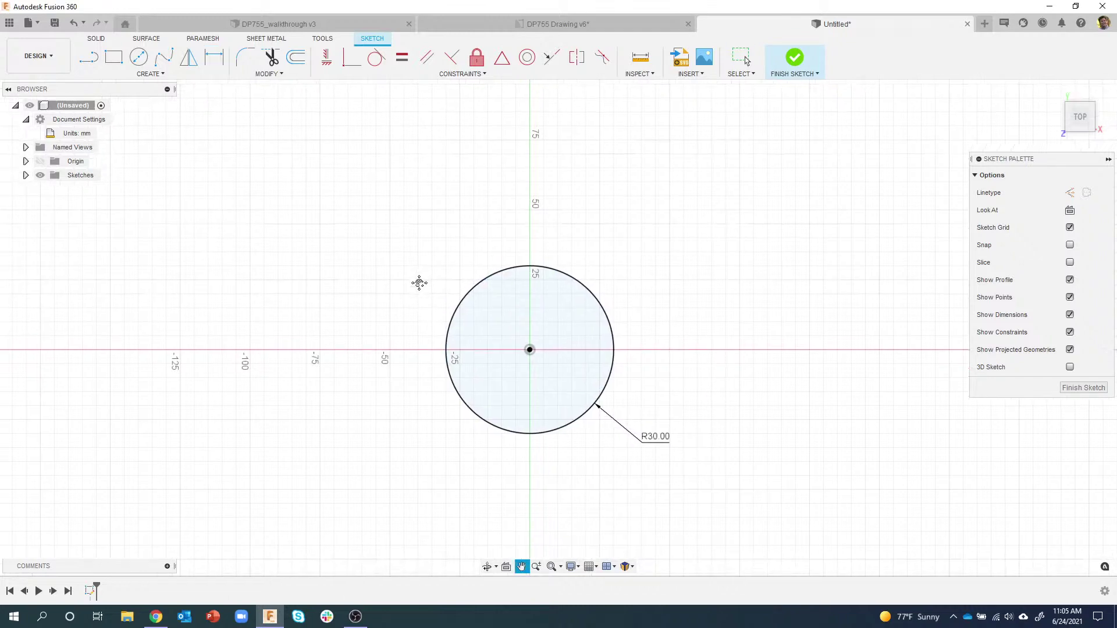
pyautogui.scroll(-2, 419, 284)
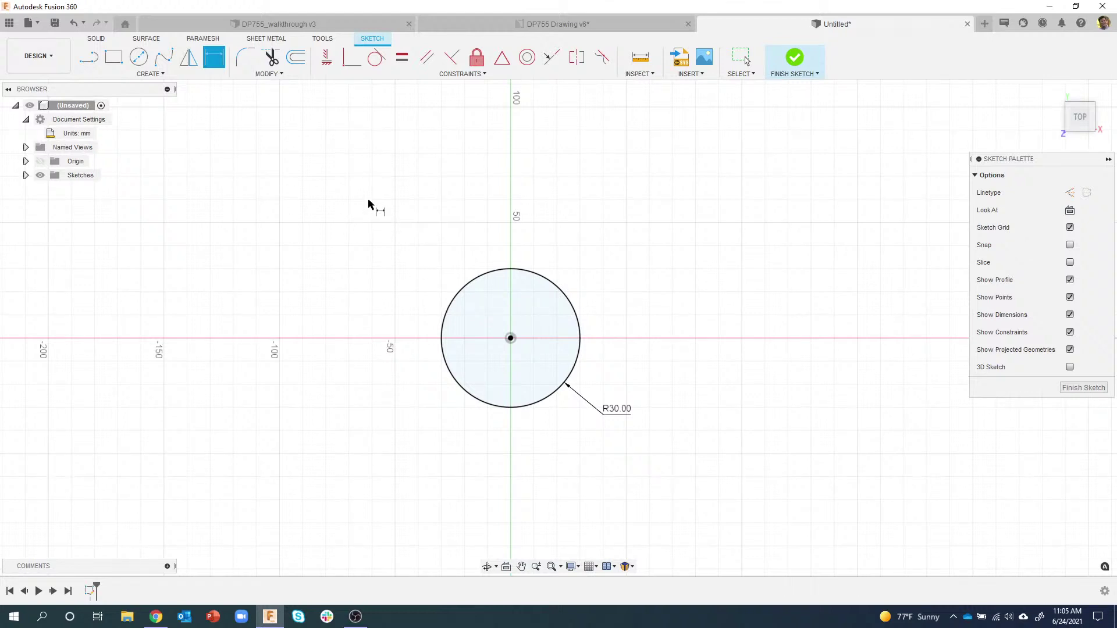
pyautogui.click(114, 58)
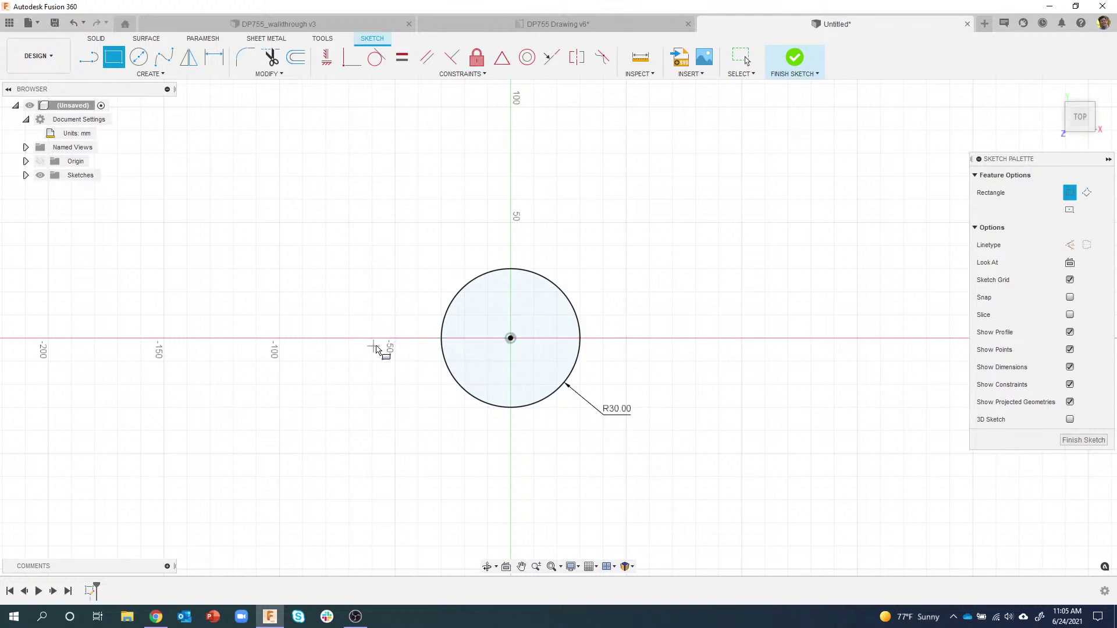
pyautogui.click(581, 24)
pyautogui.scroll(5, 599, 318)
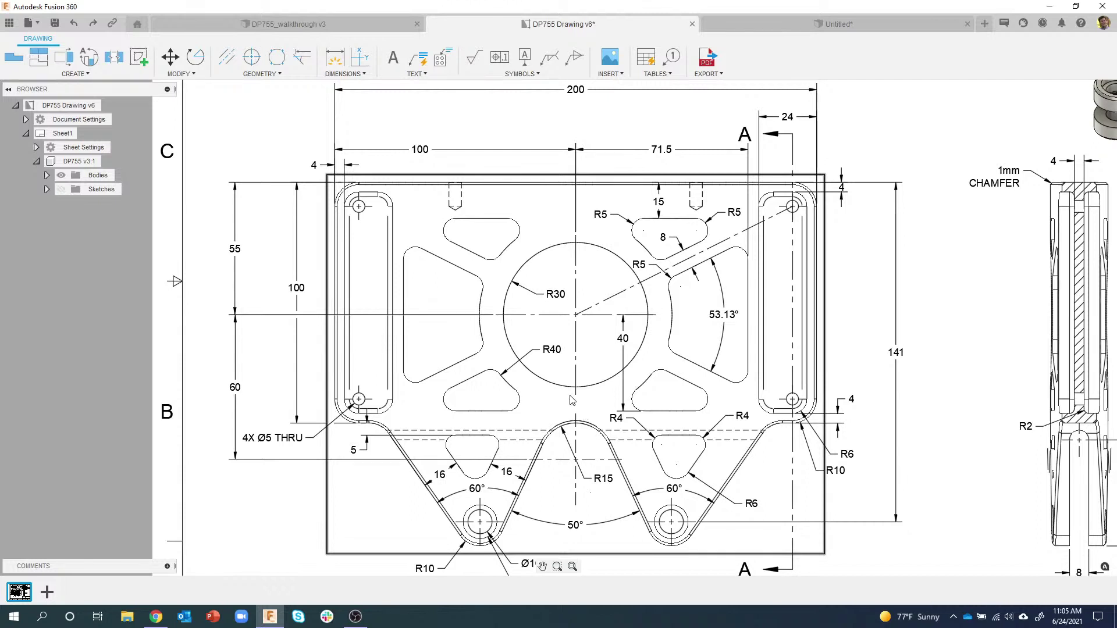
pyautogui.click(757, 28)
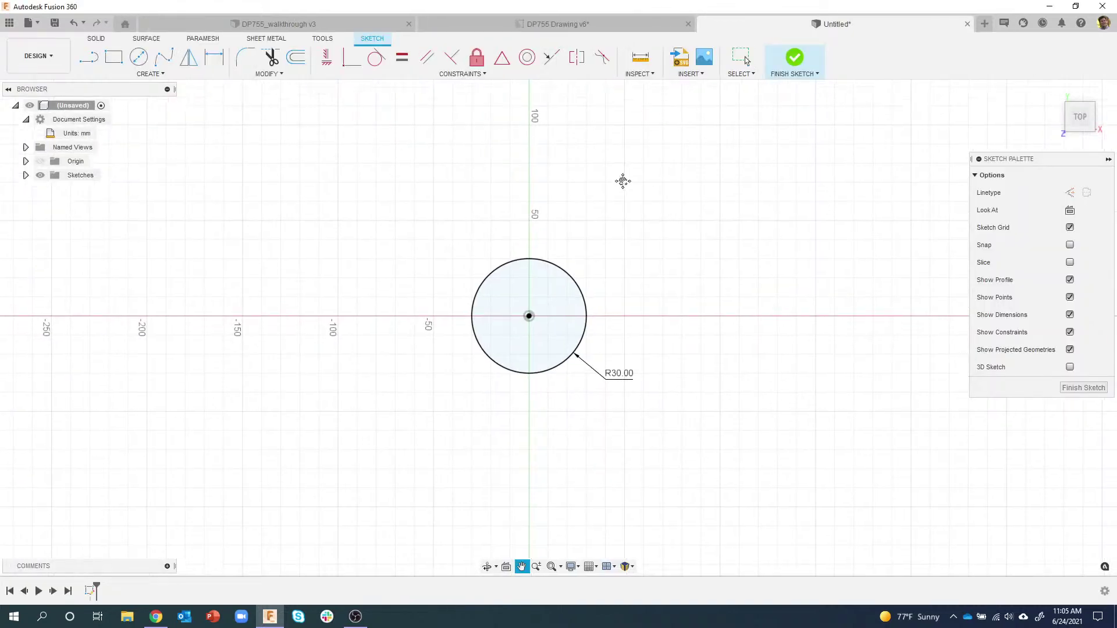
# Step: Draw a 200 by 100 mm center rectangle above the circle and move its centre point down to about X 20 mm, Y 44 mm
pyautogui.click(105, 61)
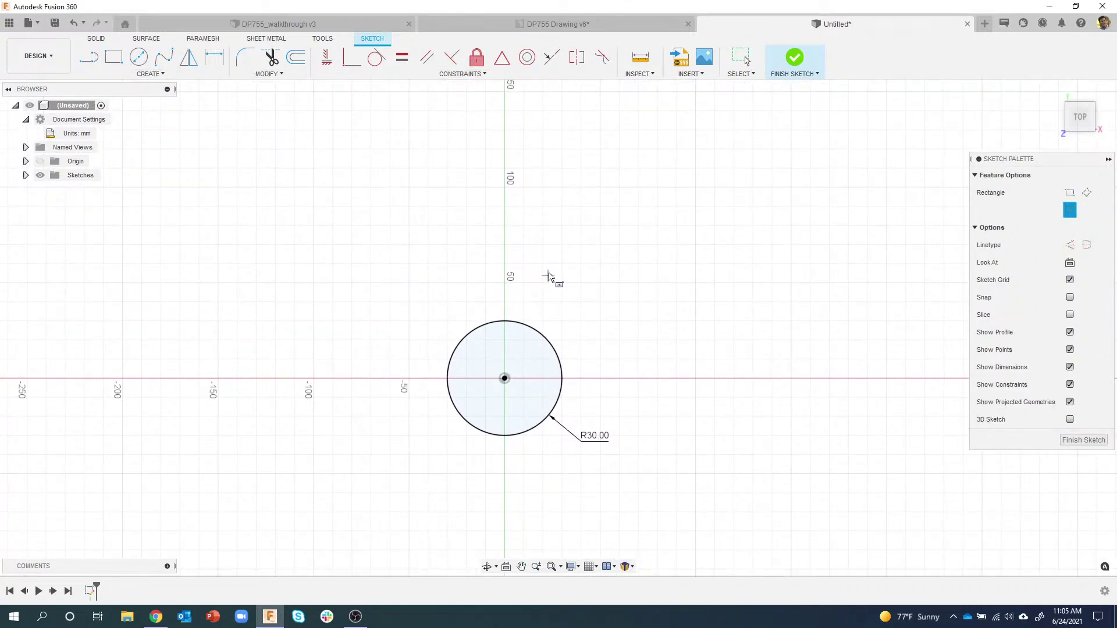
pyautogui.click(548, 235)
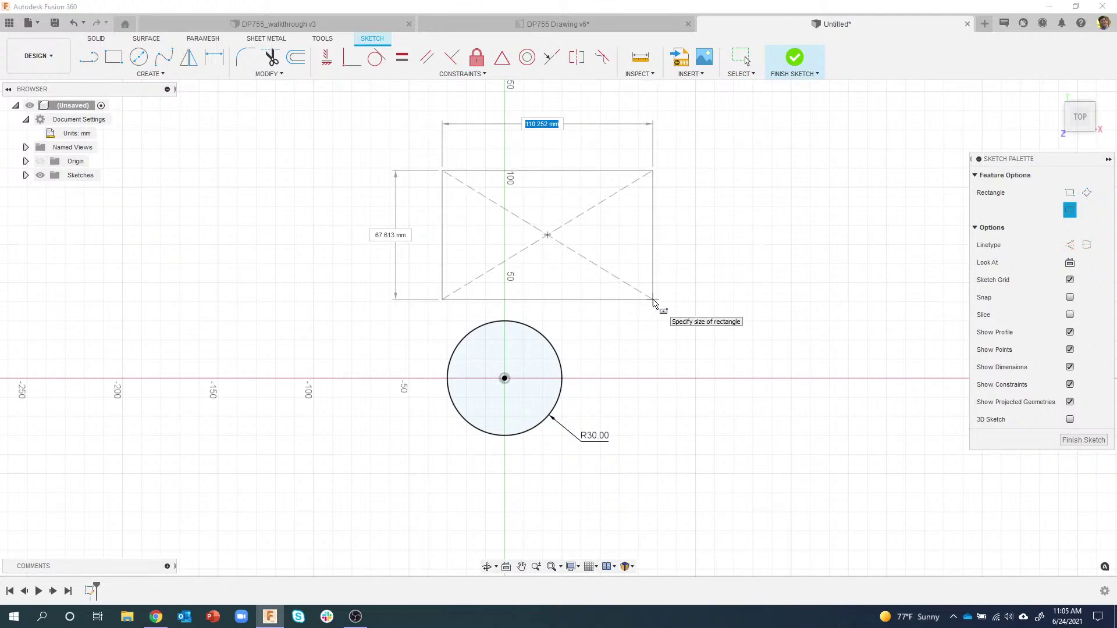
pyautogui.write('200')
pyautogui.press('Tab')
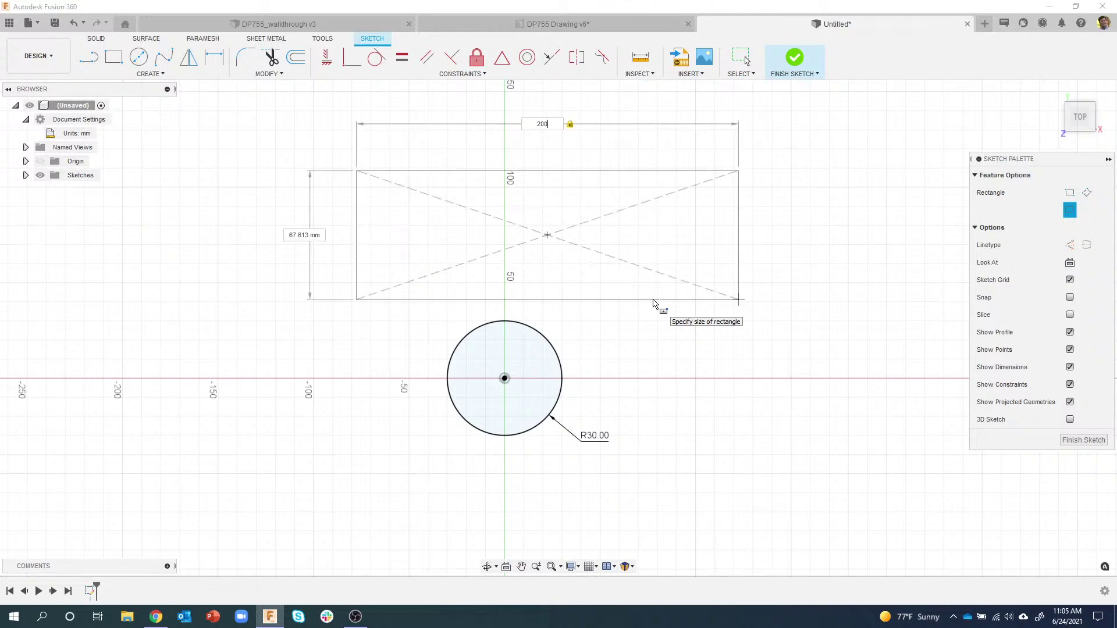
pyautogui.write('100')
pyautogui.press('Tab')
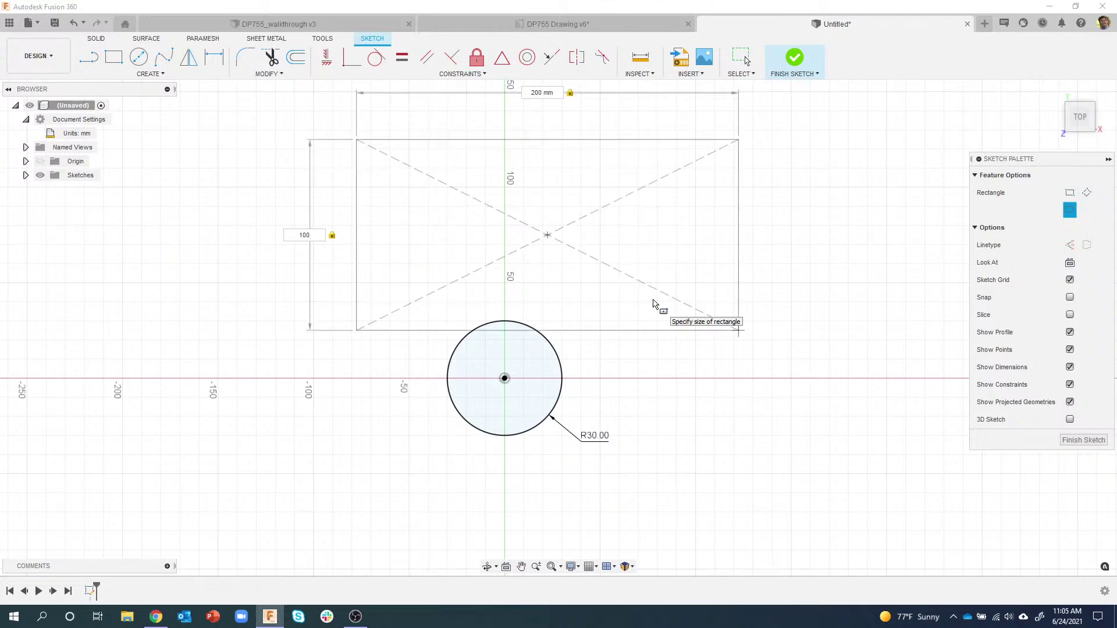
pyautogui.press('Return')
pyautogui.press('Escape')
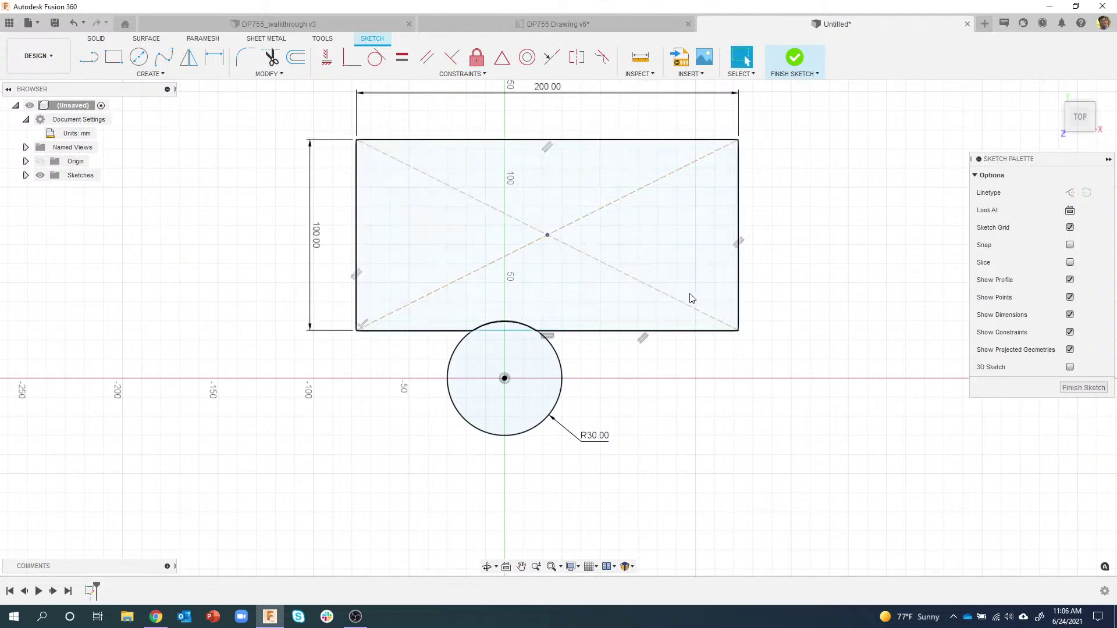
pyautogui.moveTo(512, 243); pyautogui.dragTo(550, 288)
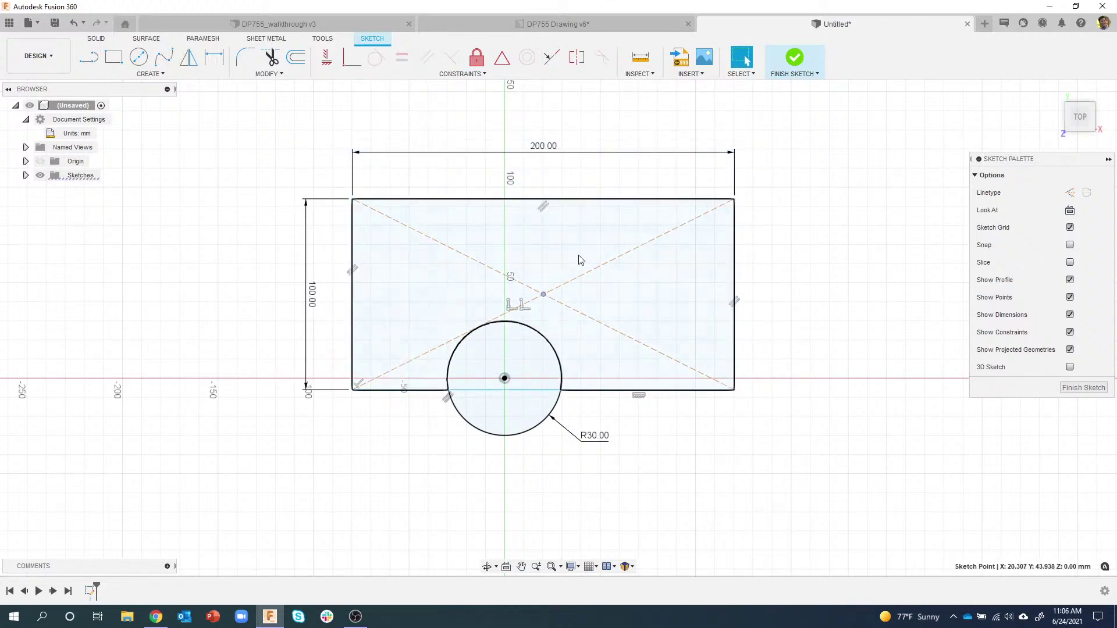
pyautogui.click(836, 295)
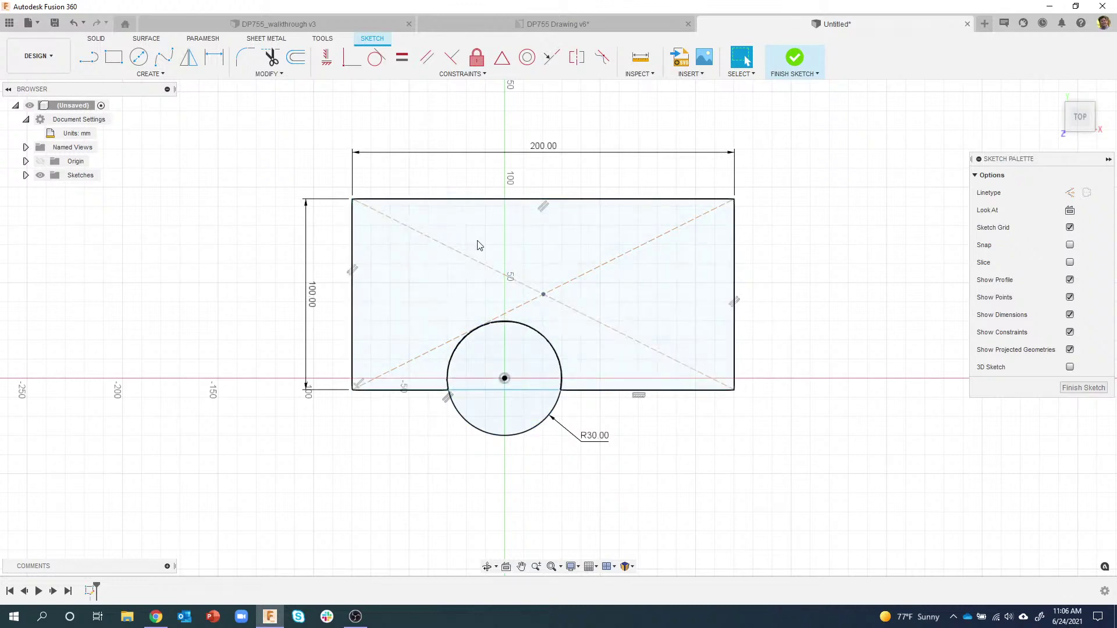
# Step: Align the midpoint of the rectangle's top edge vertically with the origin and set that edge's distance from the origin to 55 mm
pyautogui.click(326, 58)
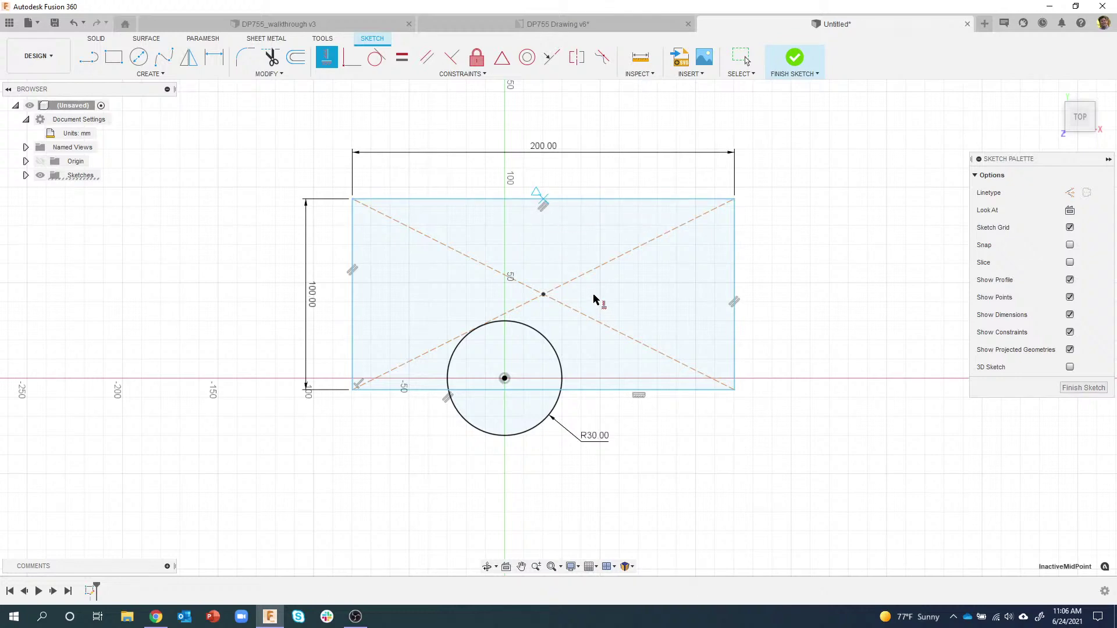
pyautogui.click(503, 379)
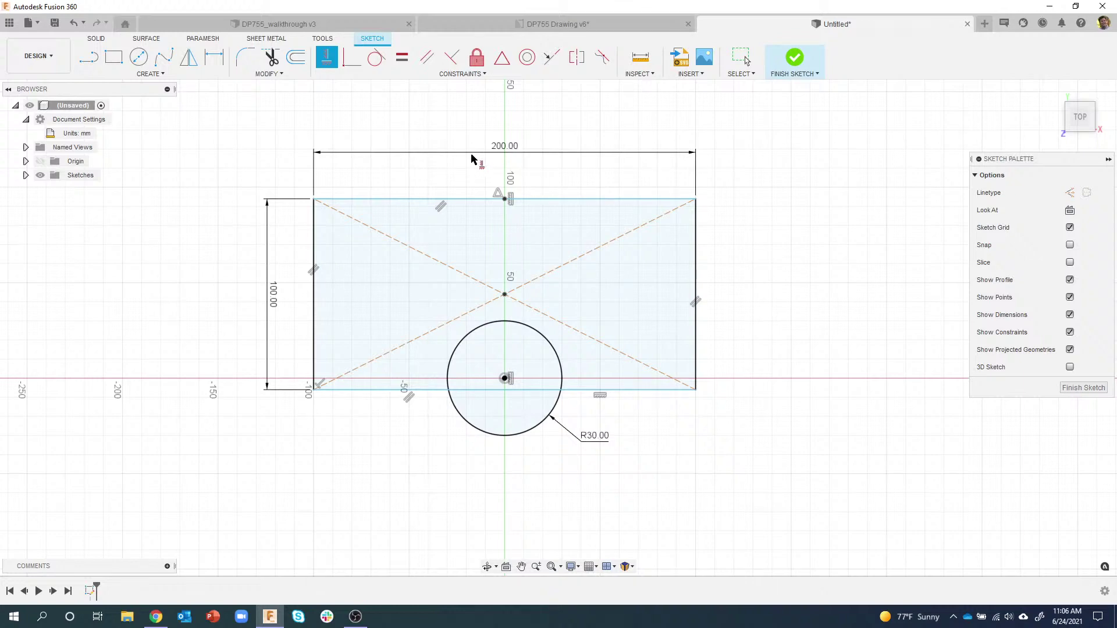
pyautogui.click(214, 56)
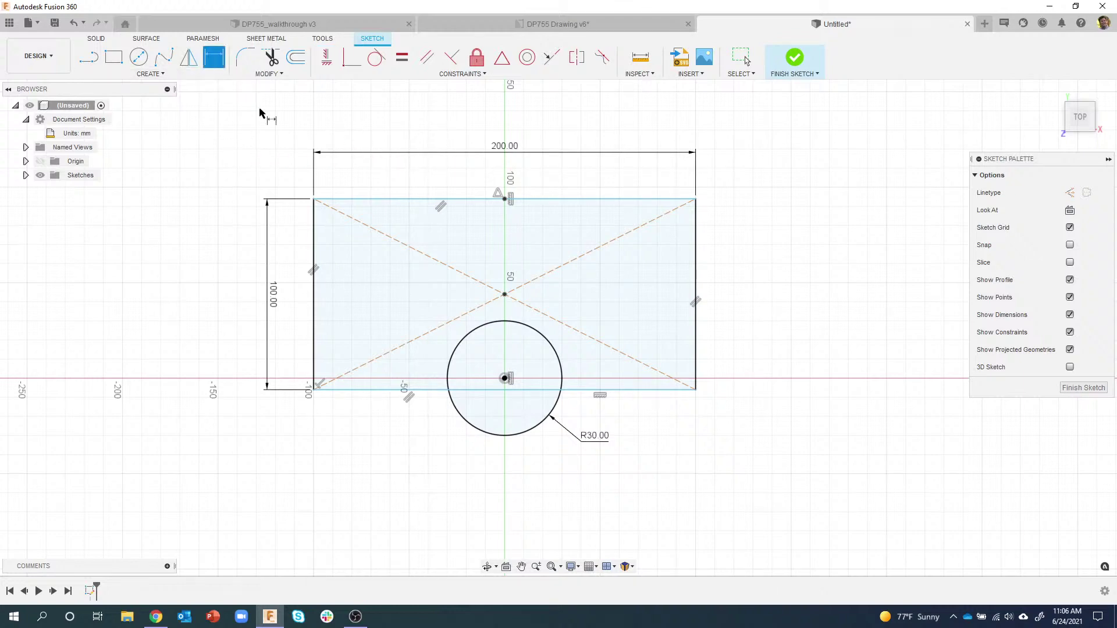
pyautogui.click(327, 199)
pyautogui.click(504, 379)
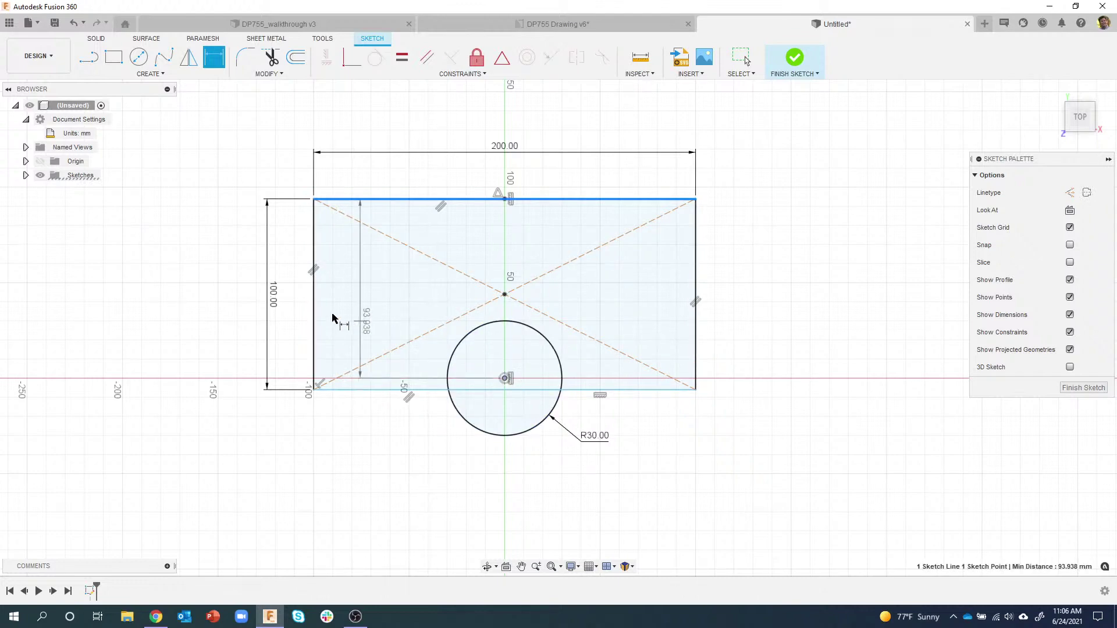
pyautogui.click(290, 281)
pyautogui.write('55')
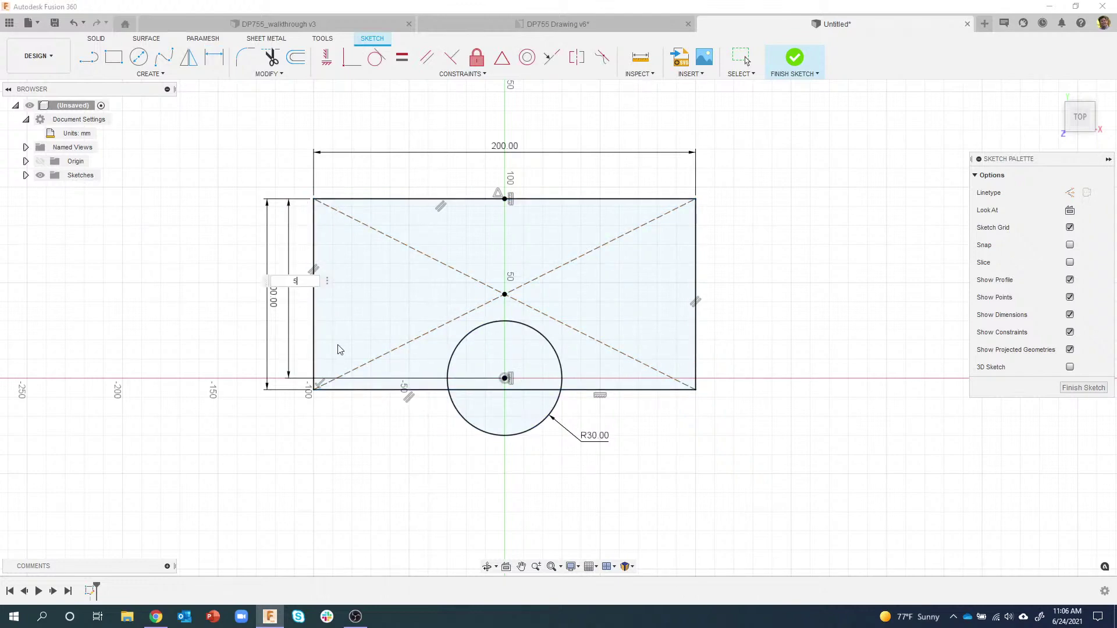
pyautogui.press('Return')
# Step: Check the lower lug dimensions in the DP755 drawing and sketch a circle about 24.5 mm in diameter just below the rectangle, beside the vertical axis
pyautogui.scroll(2, 497, 349)
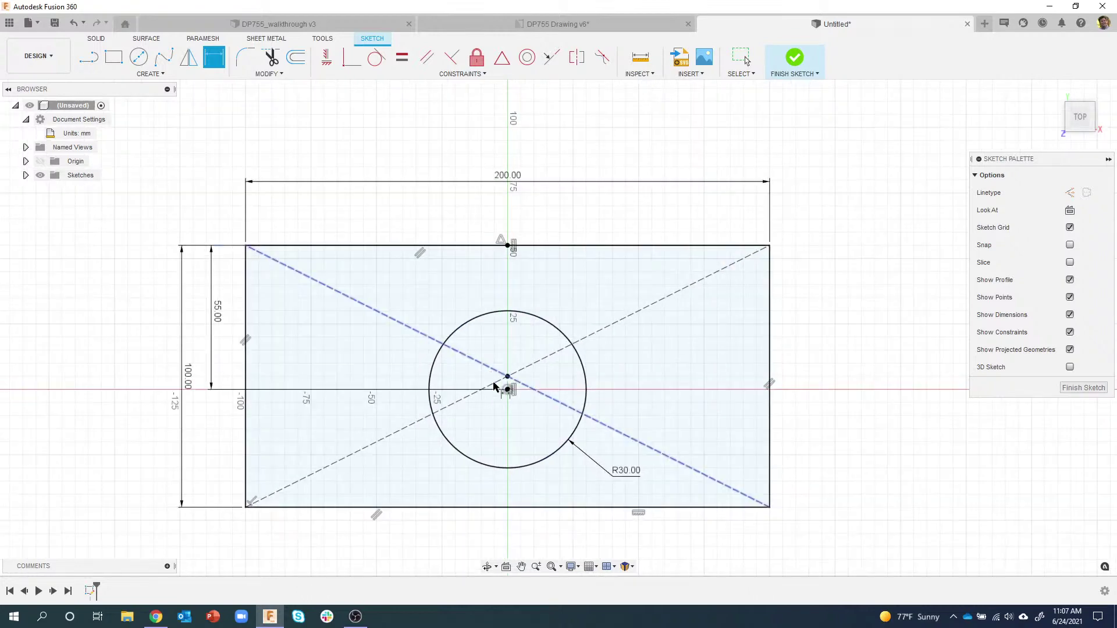
pyautogui.moveTo(500, 356)
pyautogui.mouseDown(button='middle')
pyautogui.moveTo(529, 299)
pyautogui.moveTo(517, 250)
pyautogui.mouseUp(button='middle')
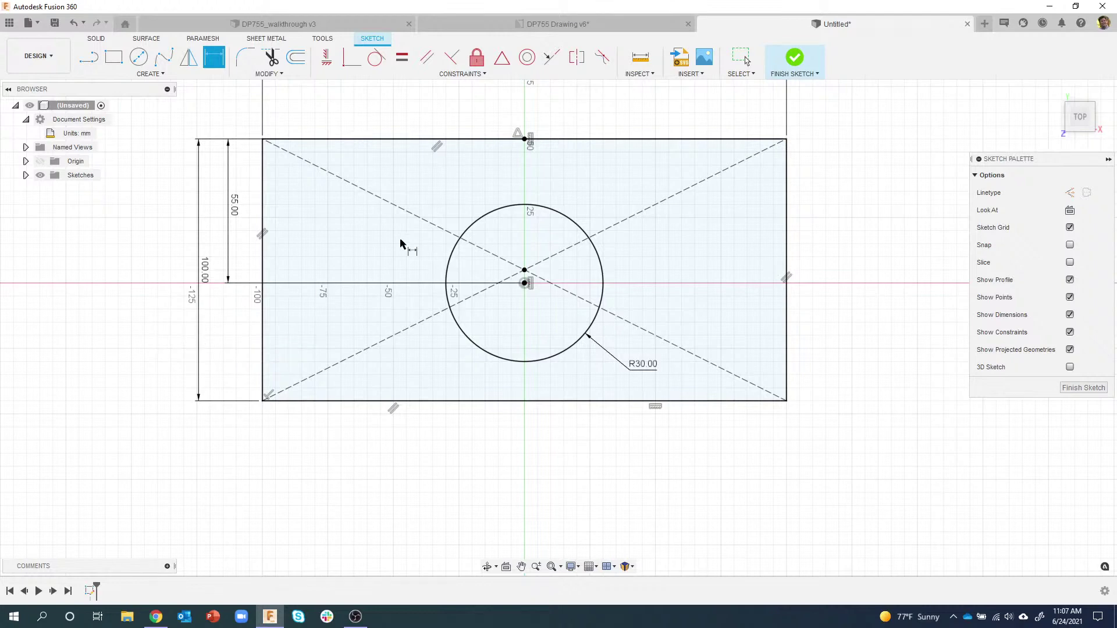
pyautogui.click(559, 24)
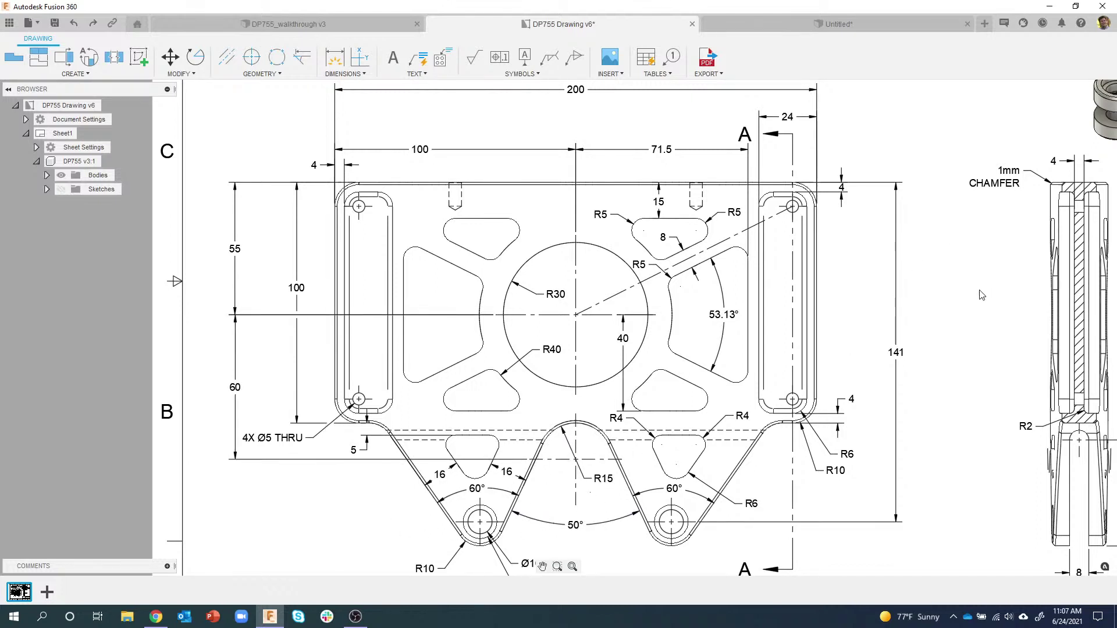
pyautogui.moveTo(838, 337); pyautogui.dragTo(846, 274, button='middle')
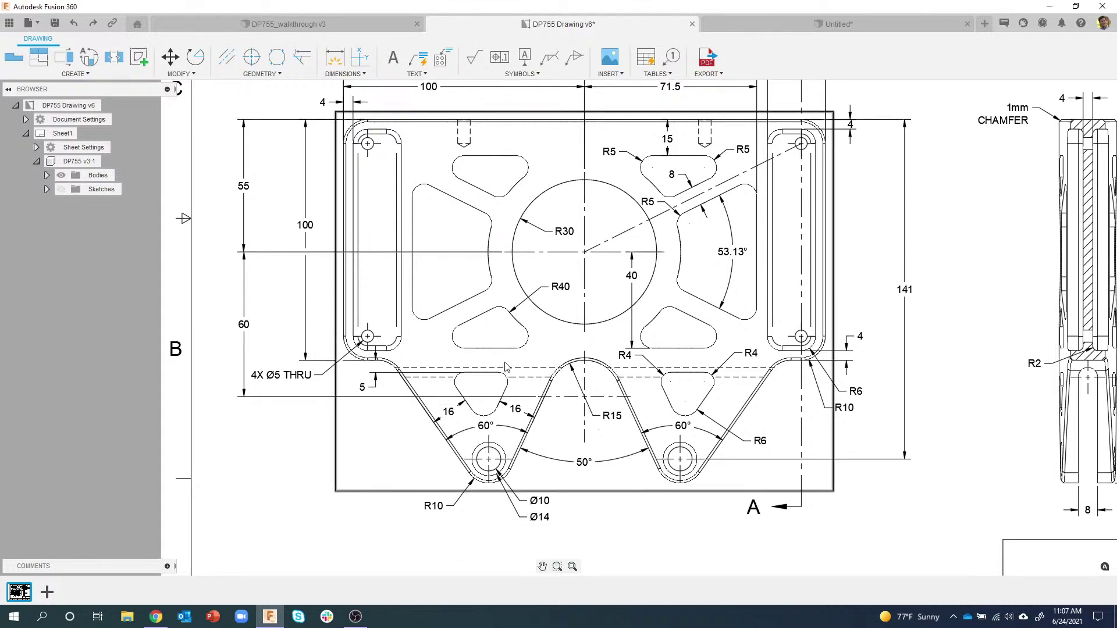
pyautogui.click(748, 23)
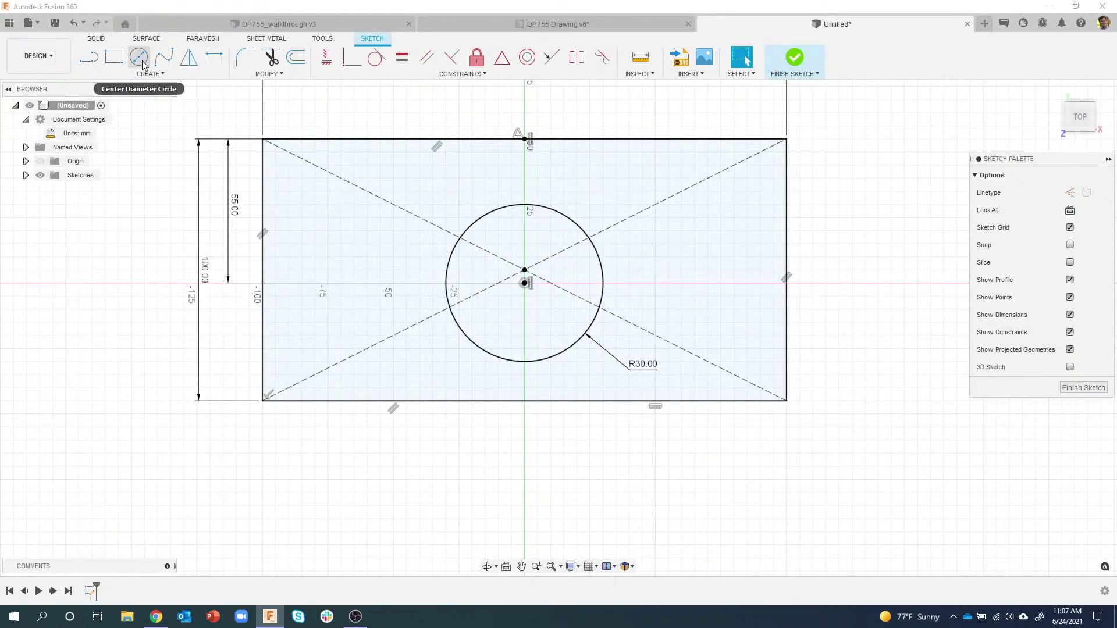
pyautogui.click(140, 58)
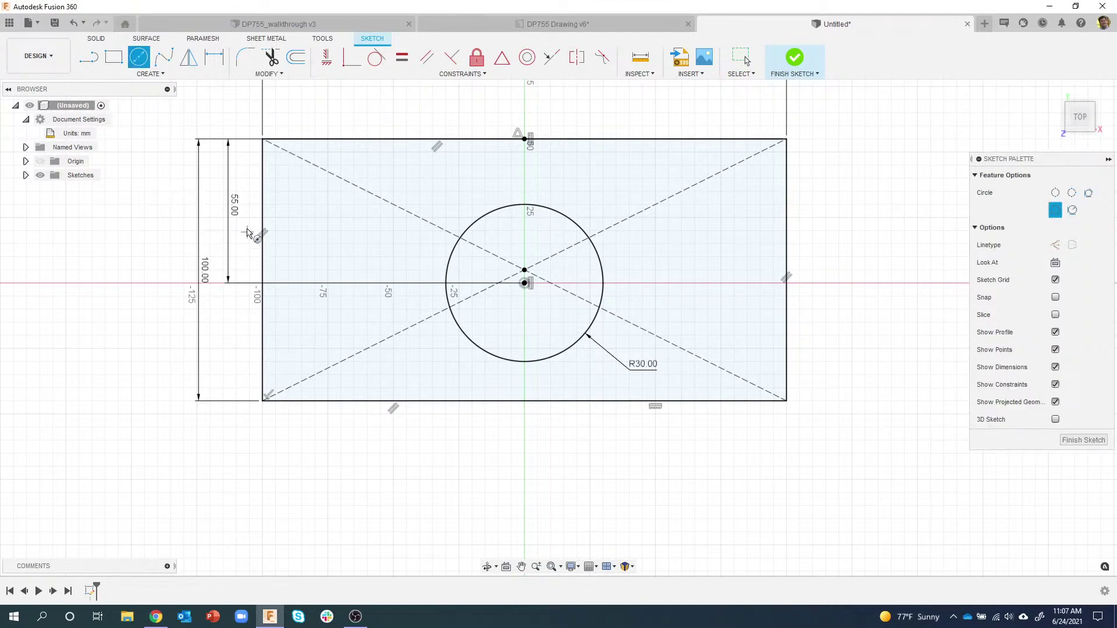
pyautogui.click(551, 440)
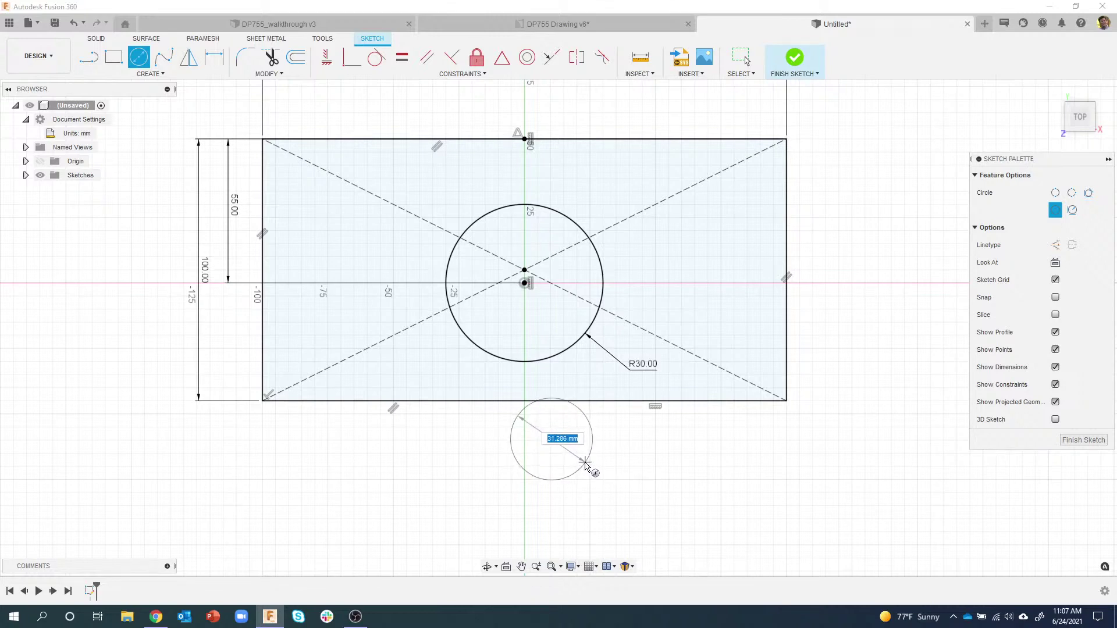
pyautogui.click(580, 465)
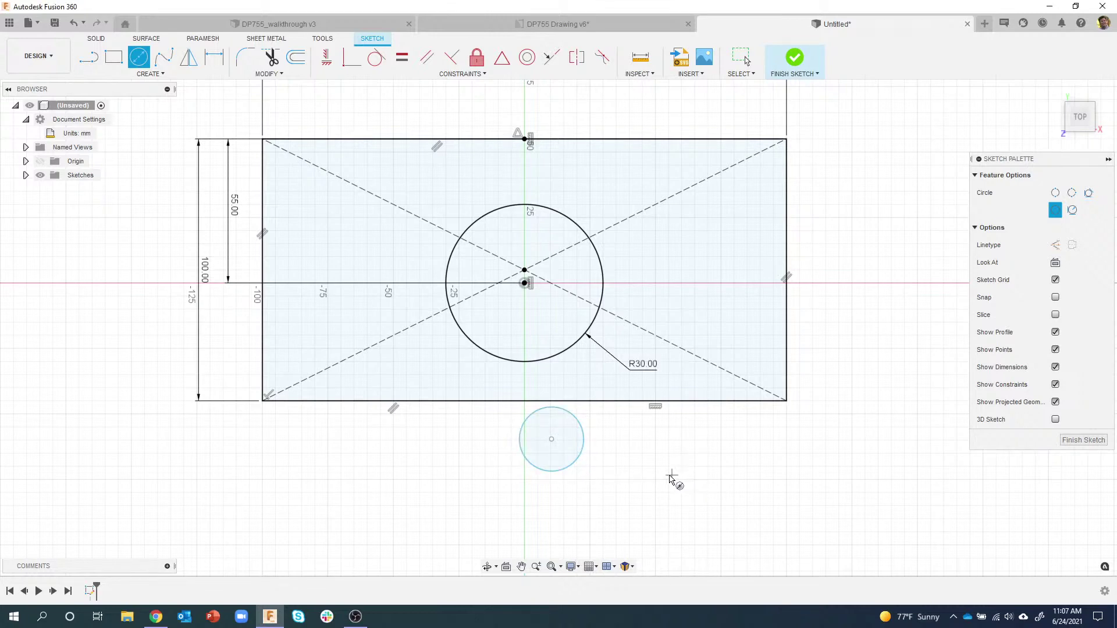
# Step: Dimension the lower circle by its radius instead of its diameter and set the radius to 15 mm
pyautogui.press('d')
pyautogui.click(580, 460)
pyautogui.rightClick(598, 474)
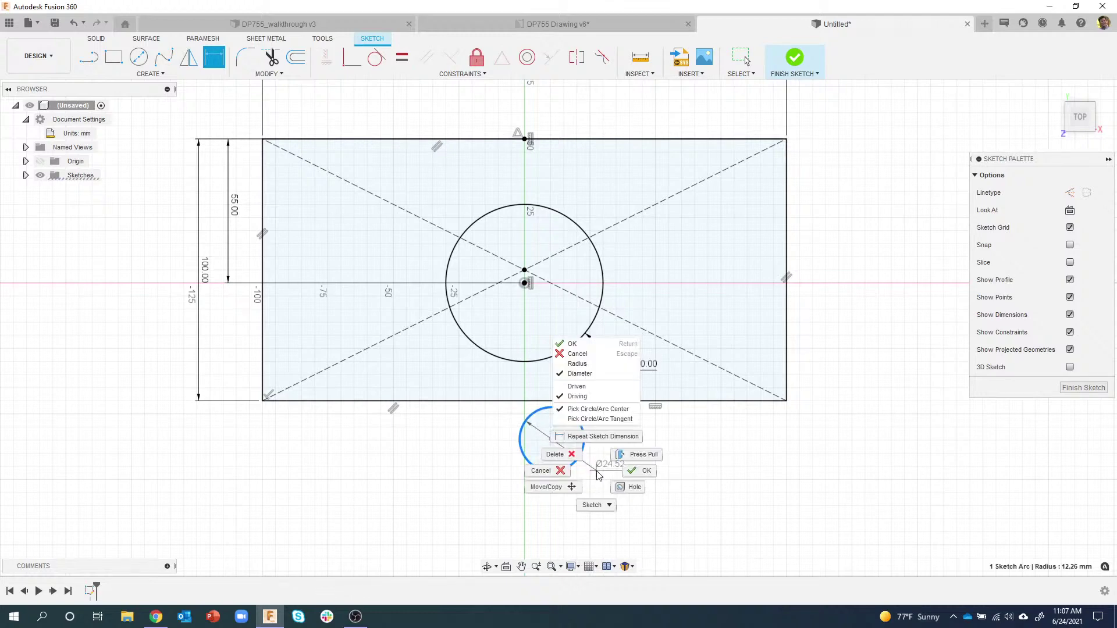
pyautogui.click(577, 364)
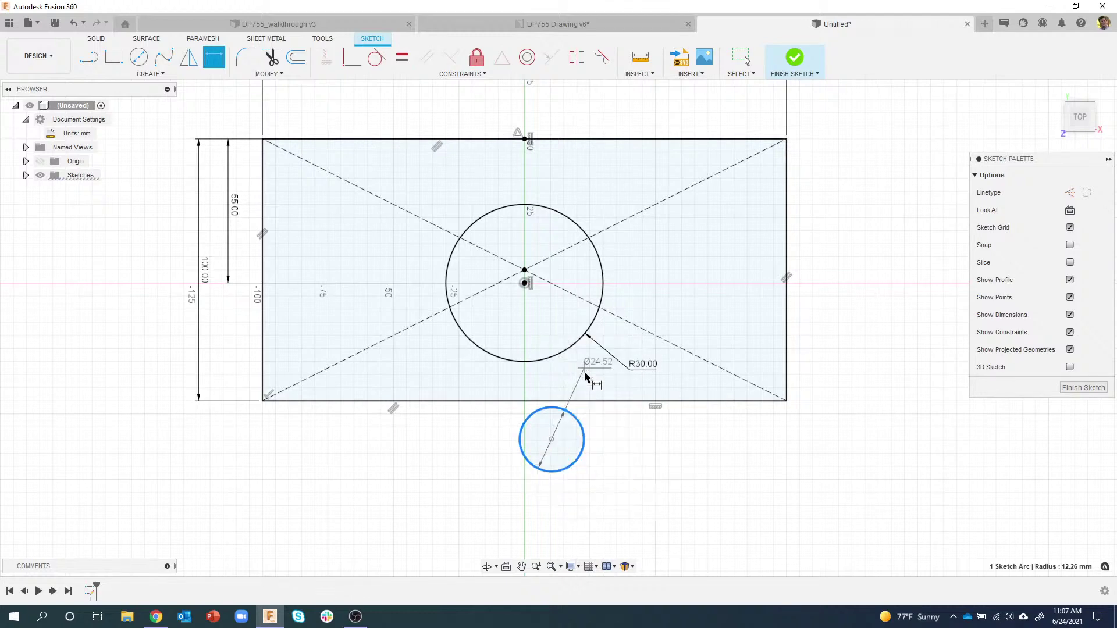
pyautogui.click(600, 485)
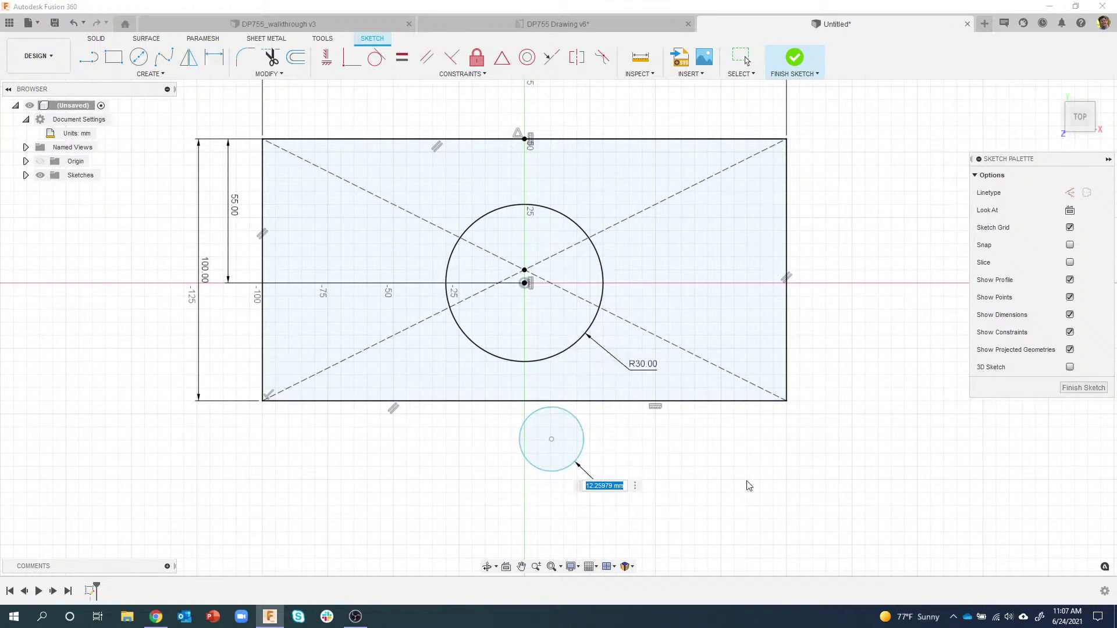
pyautogui.write('15')
pyautogui.press('Return')
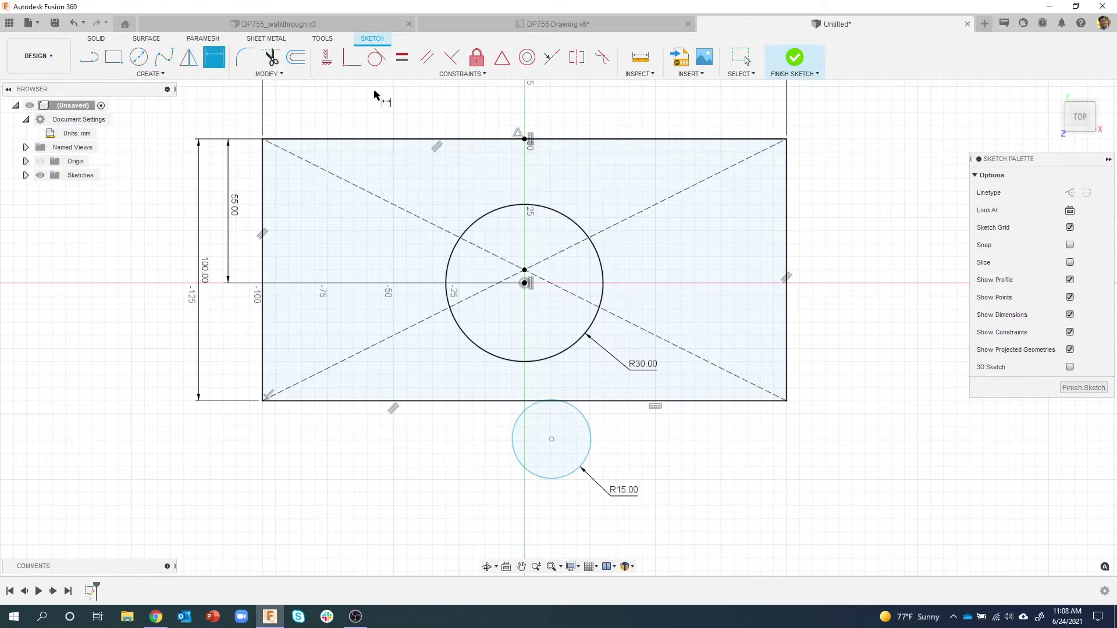
# Step: Try a vertical alignment constraint between the R15 circle's centre and the origin, and undo it
pyautogui.click(326, 57)
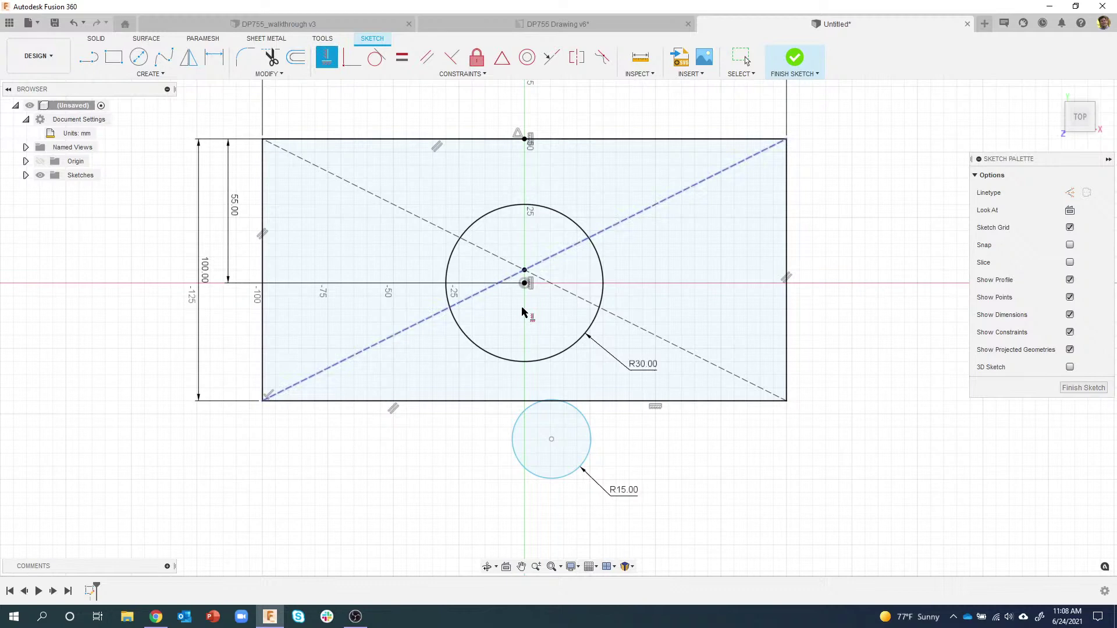
pyautogui.click(551, 439)
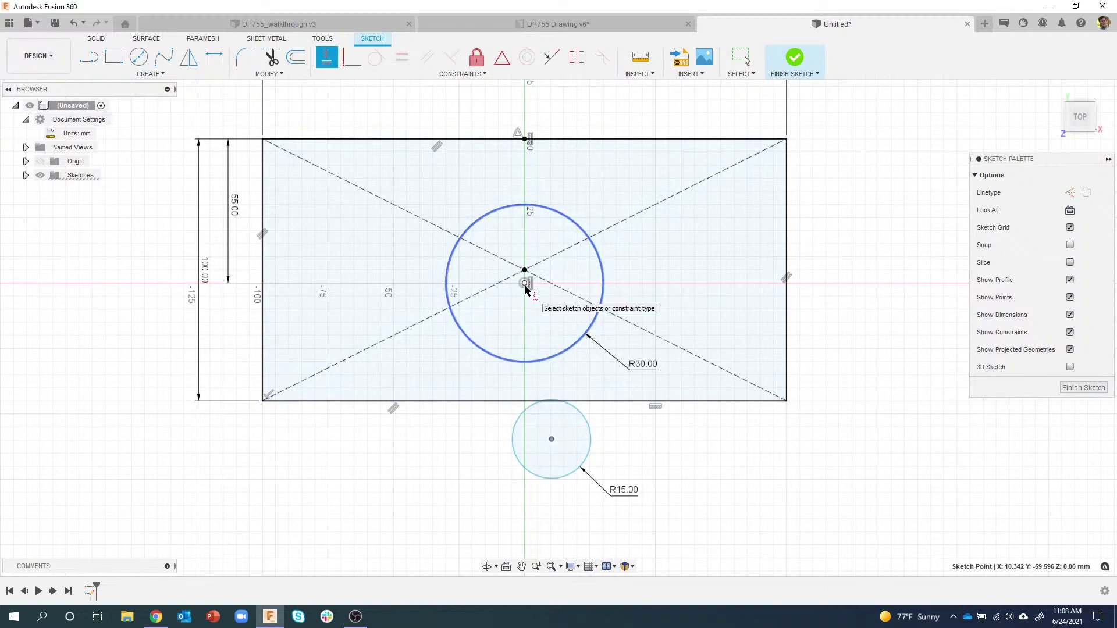
pyautogui.click(524, 283)
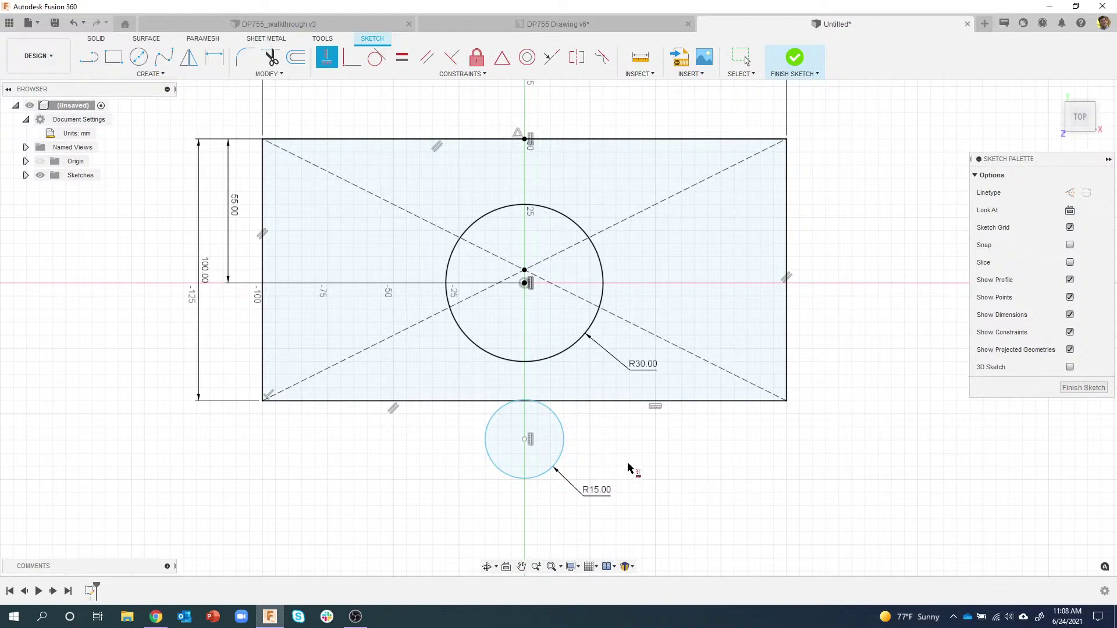
pyautogui.press('Escape')
pyautogui.hotkey('ctrl', 'z')
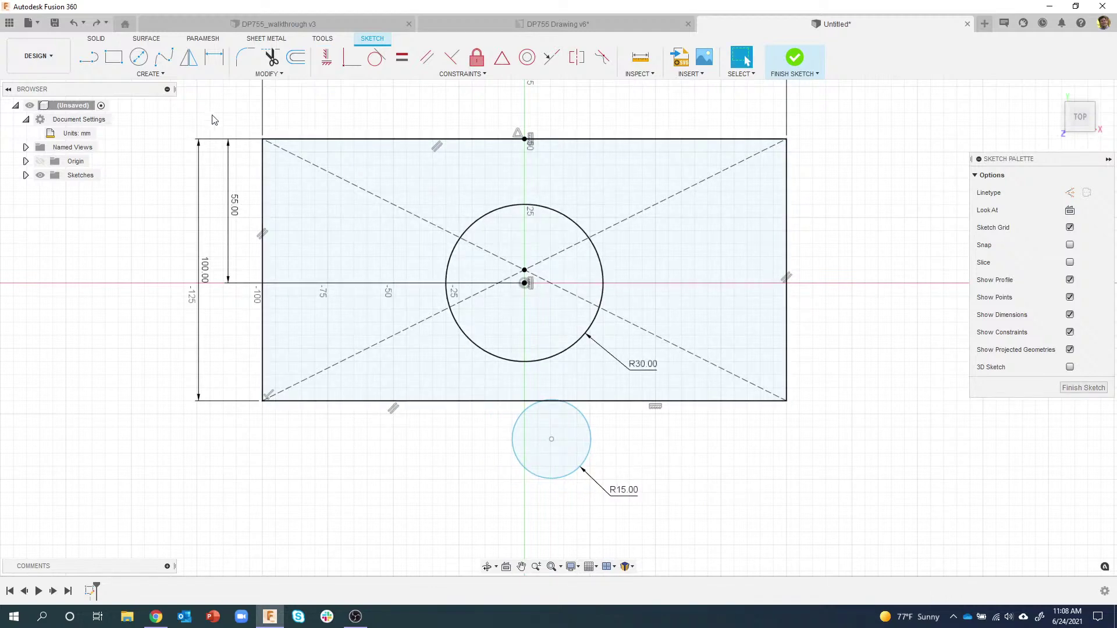
# Step: Sketch a trial circle about 24 mm in diameter on the vertical axis below the R15 circle, and delete it after shifting its centre sideways
pyautogui.click(139, 56)
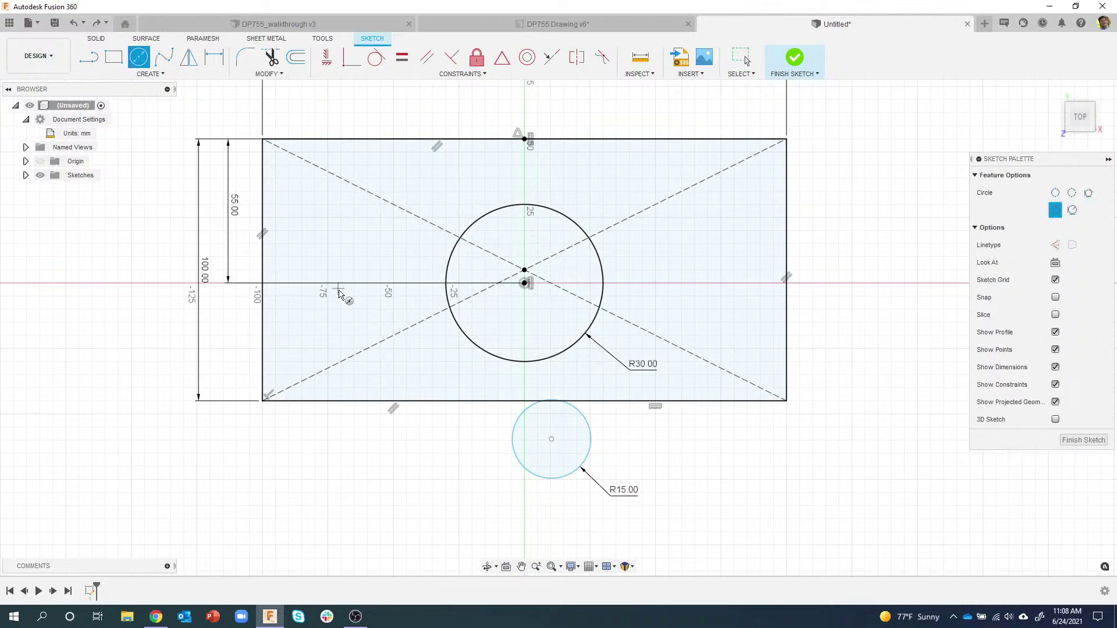
pyautogui.click(524, 283)
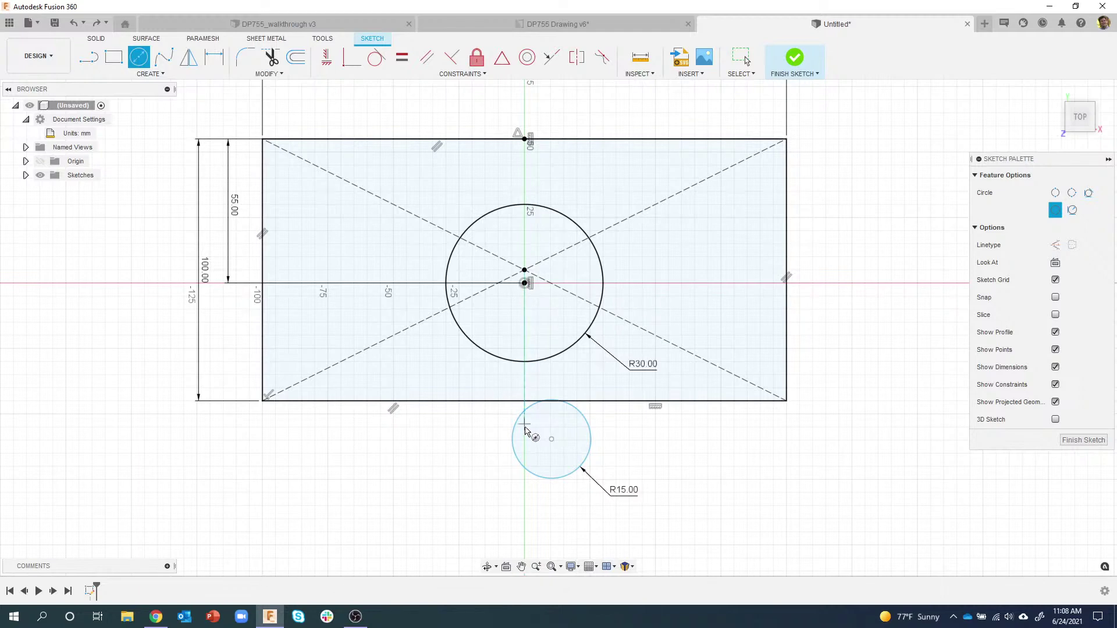
pyautogui.click(524, 511)
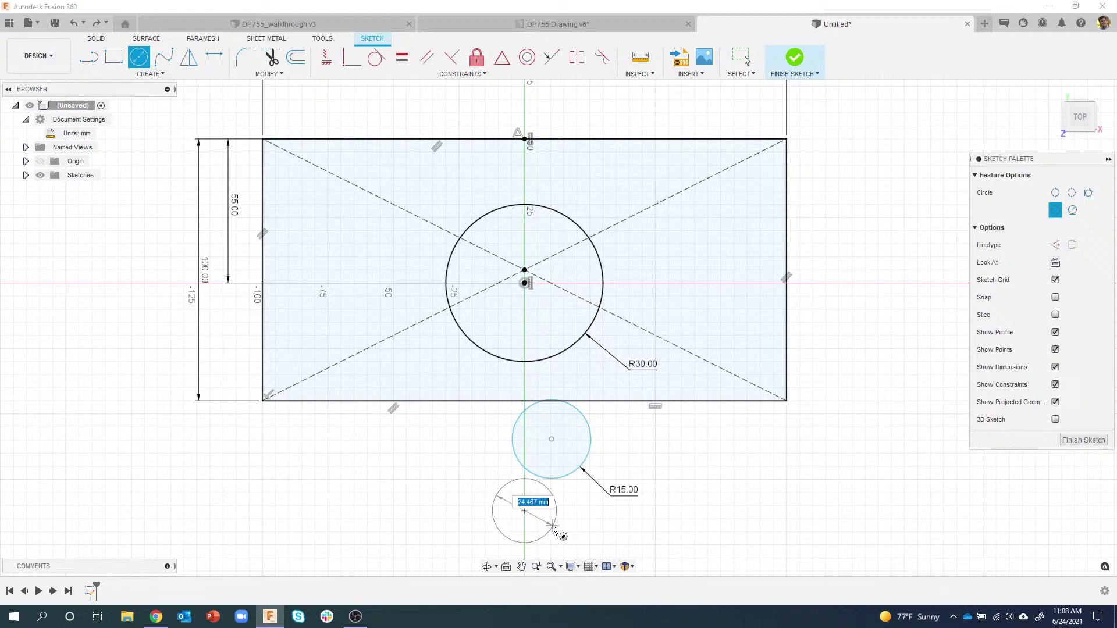
pyautogui.click(553, 526)
pyautogui.press('Escape')
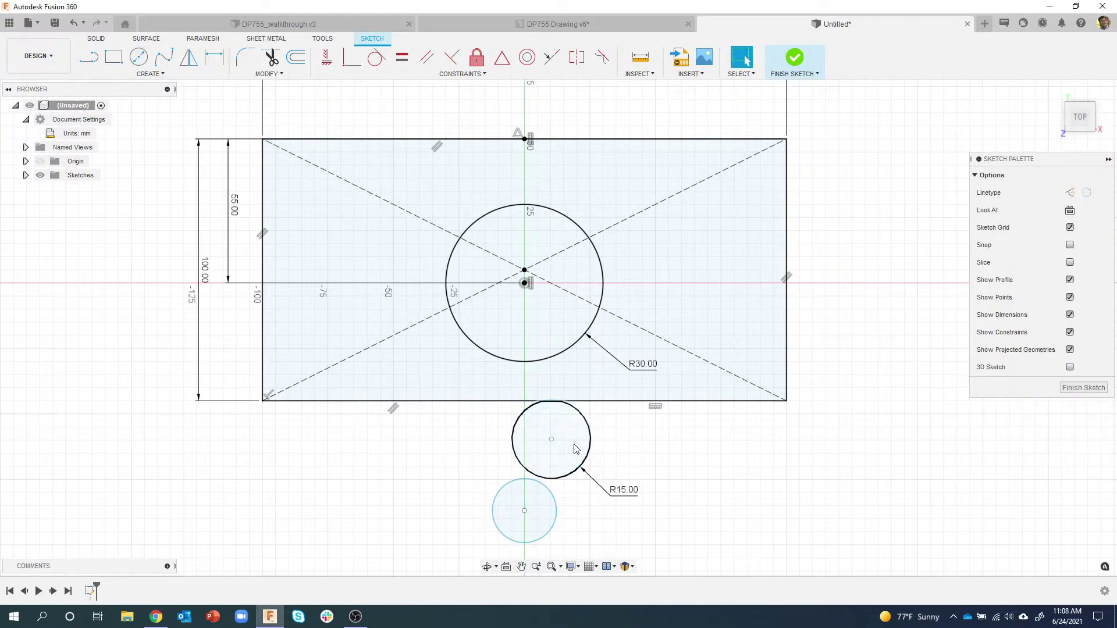
pyautogui.moveTo(525, 511)
pyautogui.mouseDown()
pyautogui.moveTo(512, 516)
pyautogui.moveTo(529, 504)
pyautogui.moveTo(523, 518)
pyautogui.moveTo(526, 501)
pyautogui.moveTo(535, 513)
pyautogui.mouseUp()
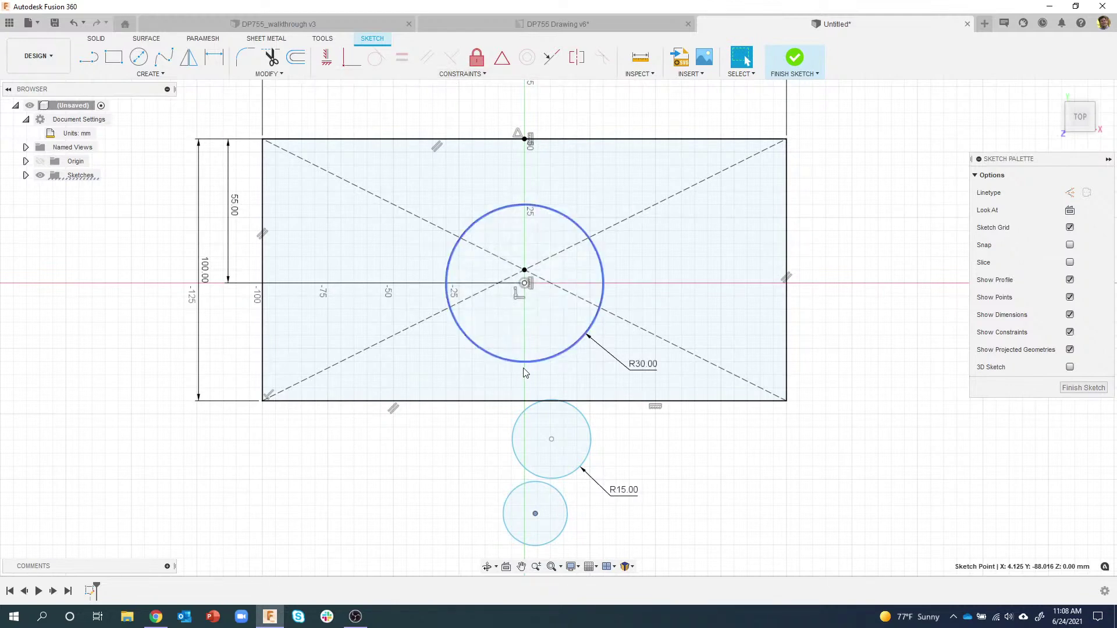
pyautogui.click(519, 486)
pyautogui.press('Delete')
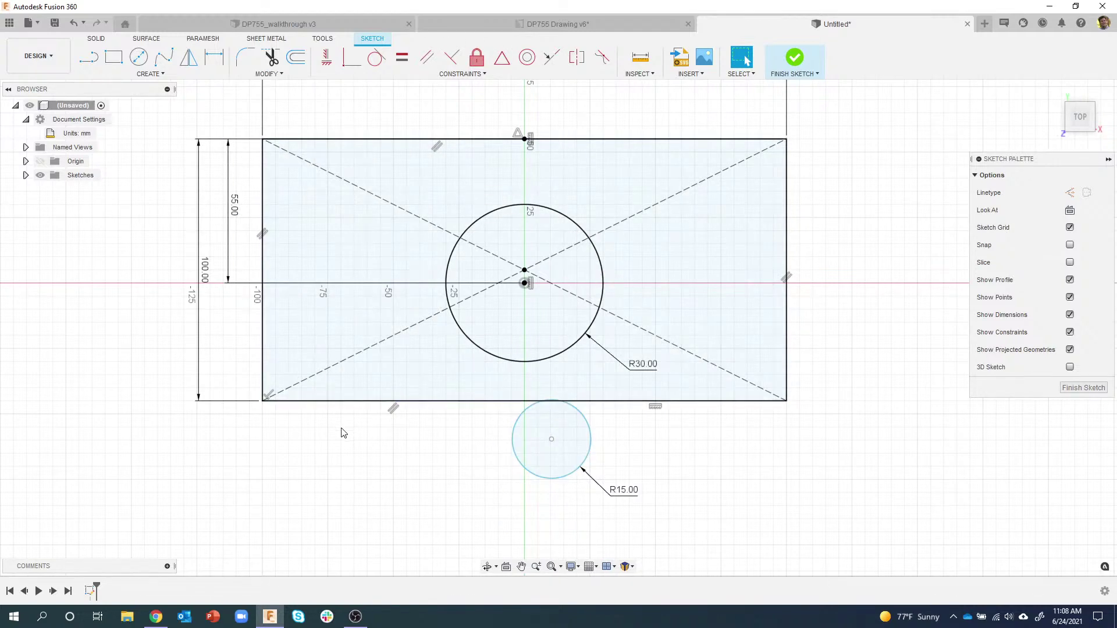
# Step: Constrain the R15 circle's centre vertically in line with the origin and move the circle to about 62 mm below it
pyautogui.click(326, 56)
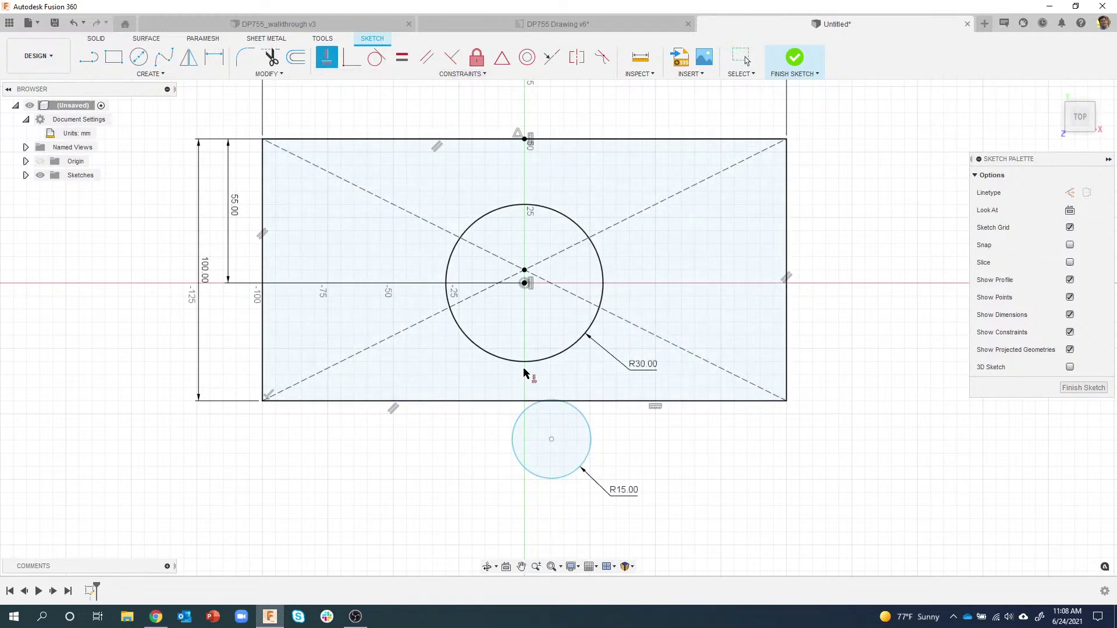
pyautogui.click(551, 439)
pyautogui.click(524, 283)
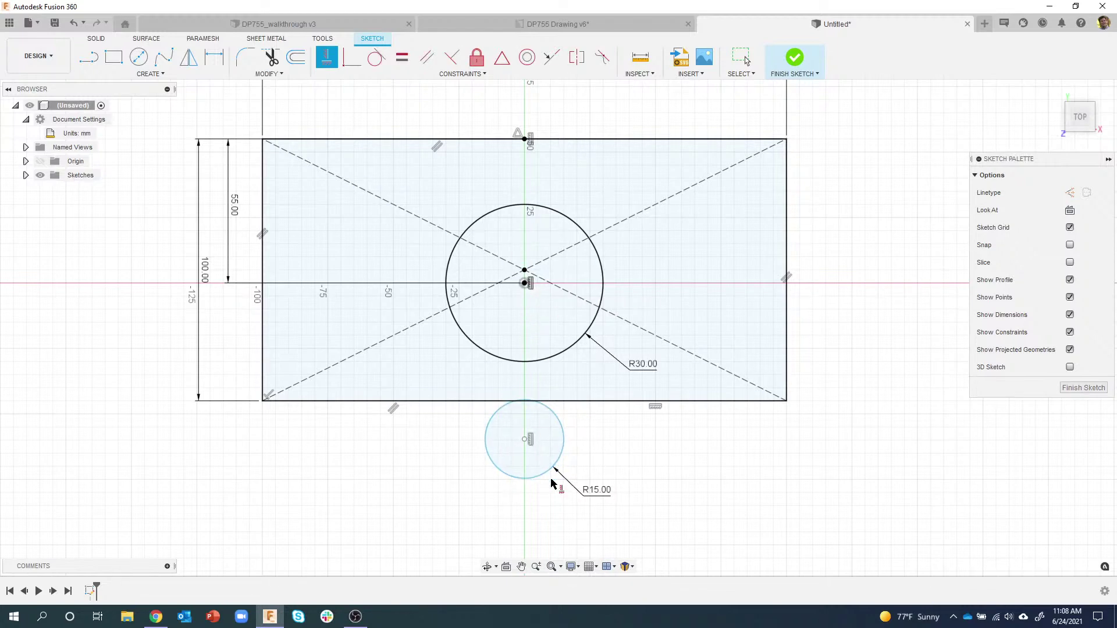
pyautogui.press('Escape')
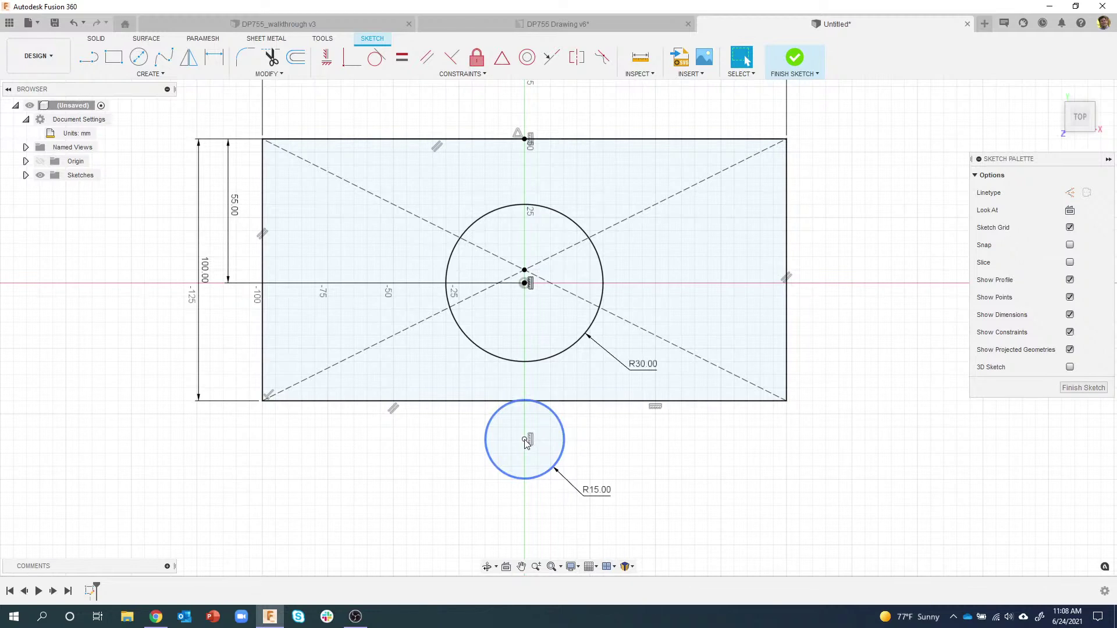
pyautogui.moveTo(525, 439)
pyautogui.mouseDown()
pyautogui.moveTo(581, 482)
pyautogui.moveTo(609, 477)
pyautogui.moveTo(617, 518)
pyautogui.moveTo(628, 499)
pyautogui.moveTo(706, 484)
pyautogui.moveTo(645, 529)
pyautogui.moveTo(665, 523)
pyautogui.moveTo(696, 479)
pyautogui.mouseUp()
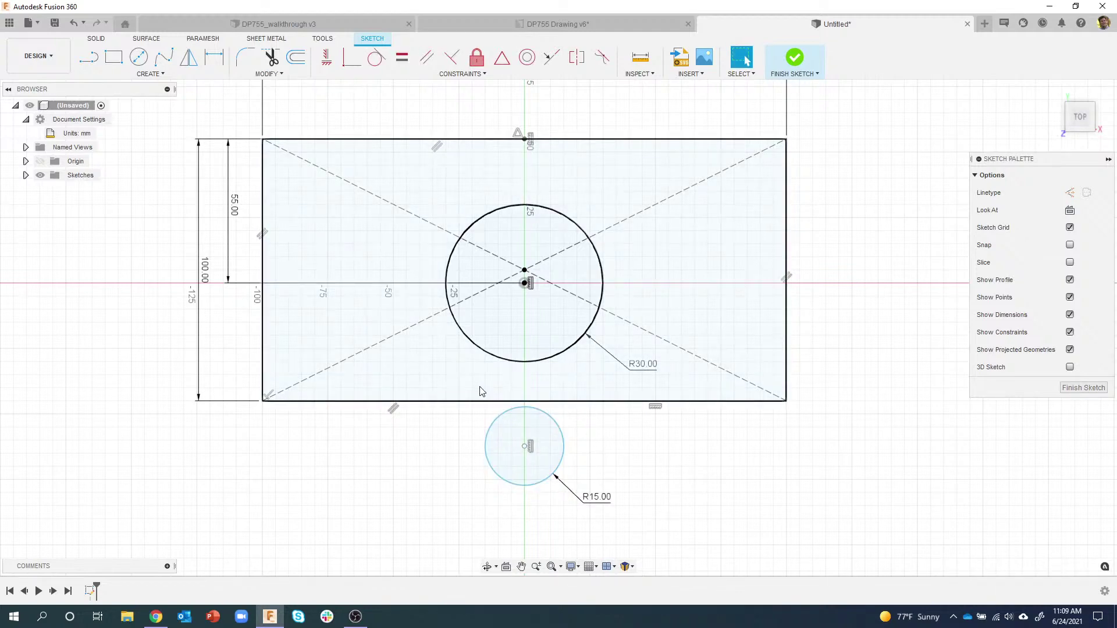
# Step: Dimension the vertical distance between the origin and the R15 circle's centre and set it to 60 mm
pyautogui.click(216, 61)
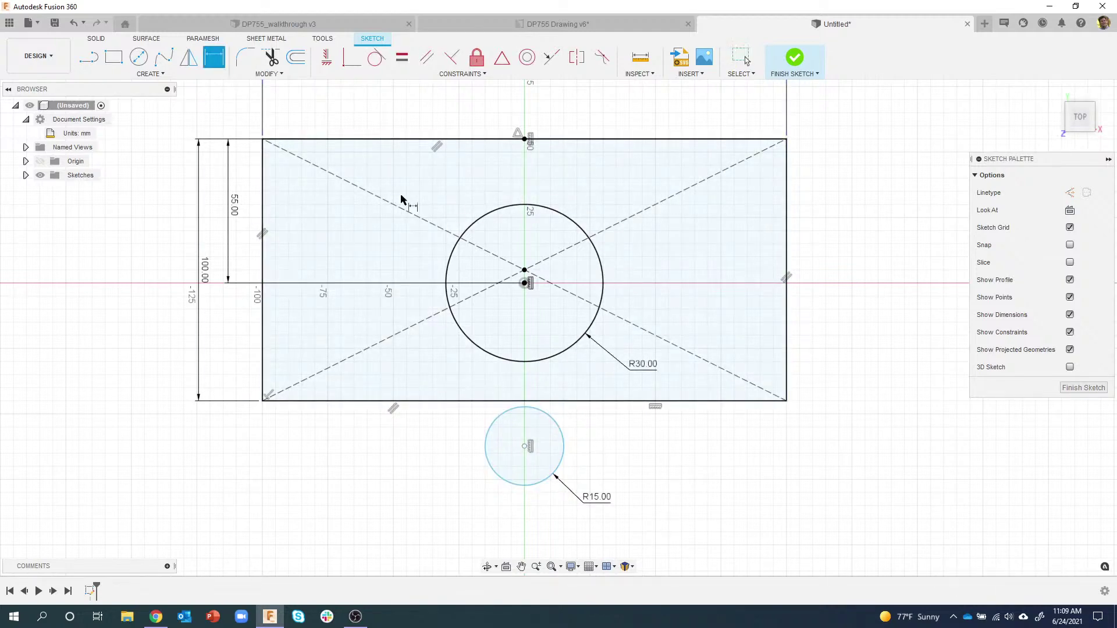
pyautogui.click(524, 285)
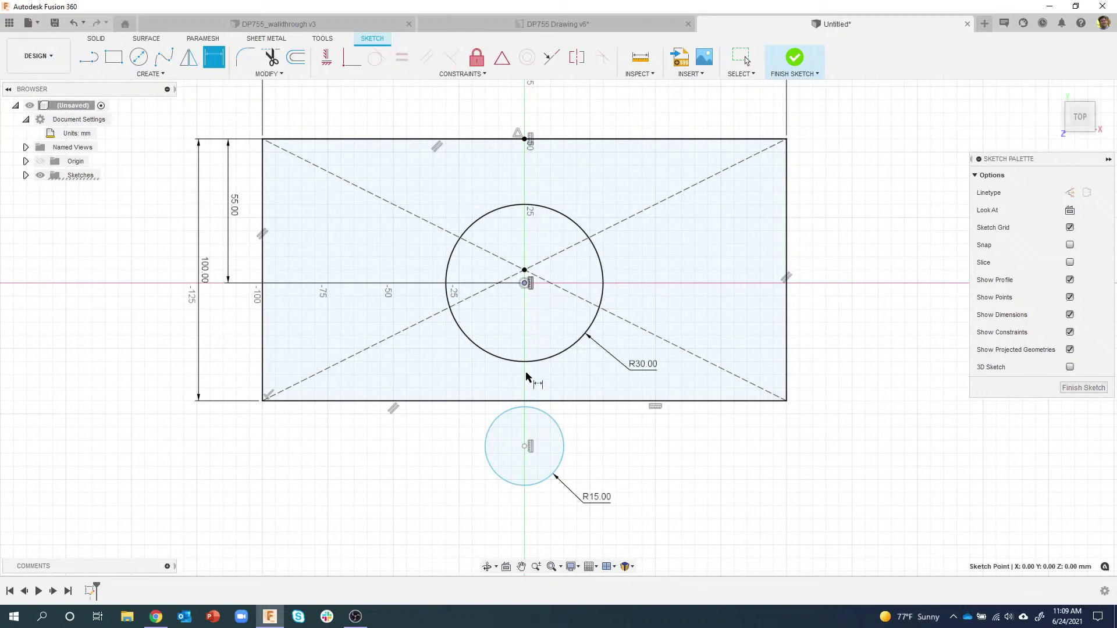
pyautogui.click(524, 446)
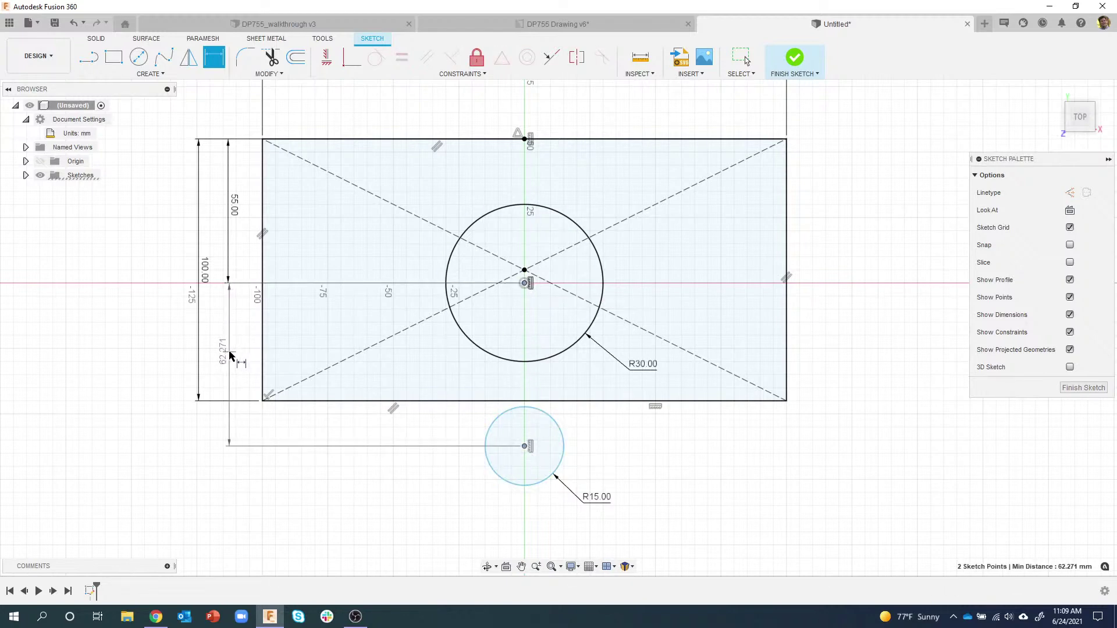
pyautogui.click(230, 355)
pyautogui.write('60')
pyautogui.press('Return')
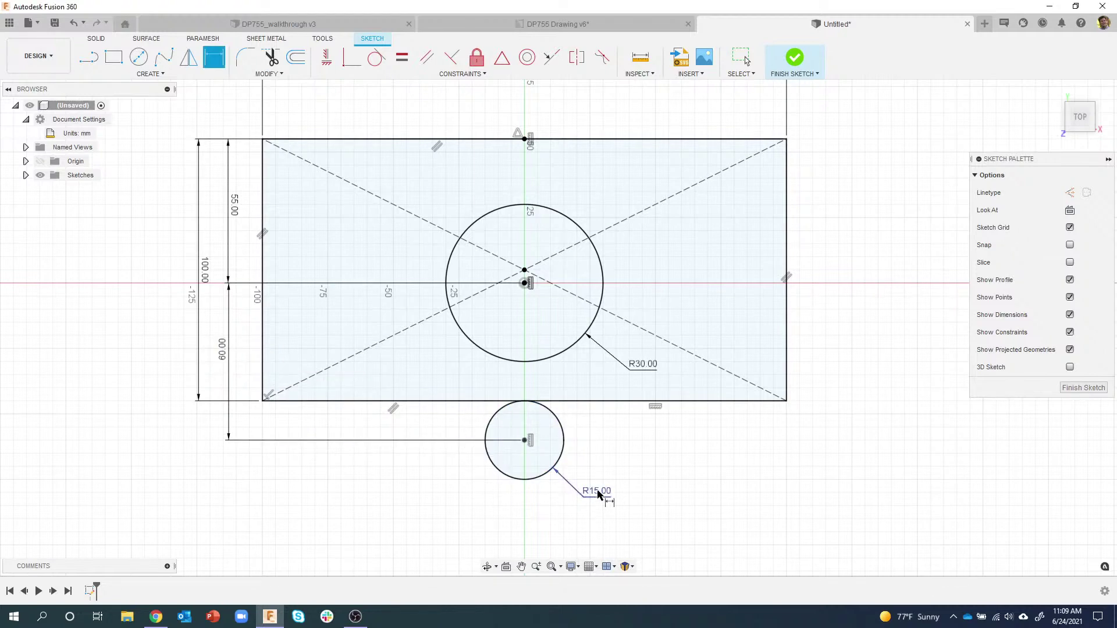
# Step: Draw a line about 45 mm long down from a tangent point on the R15 circle's right side, continuing up to the rectangle's bottom edge
pyautogui.press('Escape')
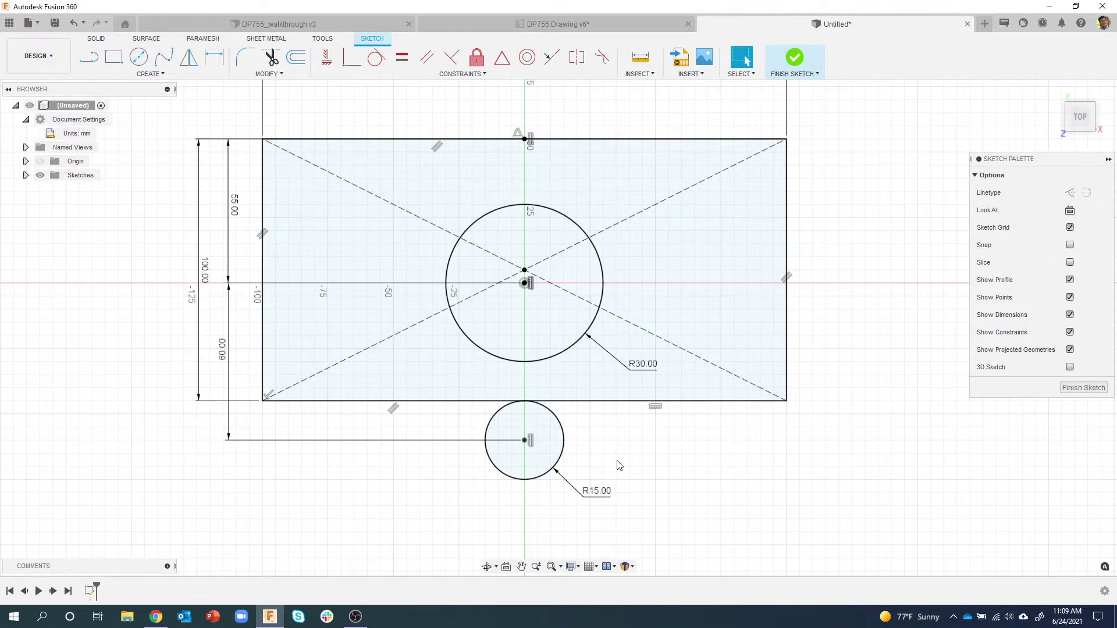
pyautogui.moveTo(619, 465); pyautogui.dragTo(606, 384, button='middle')
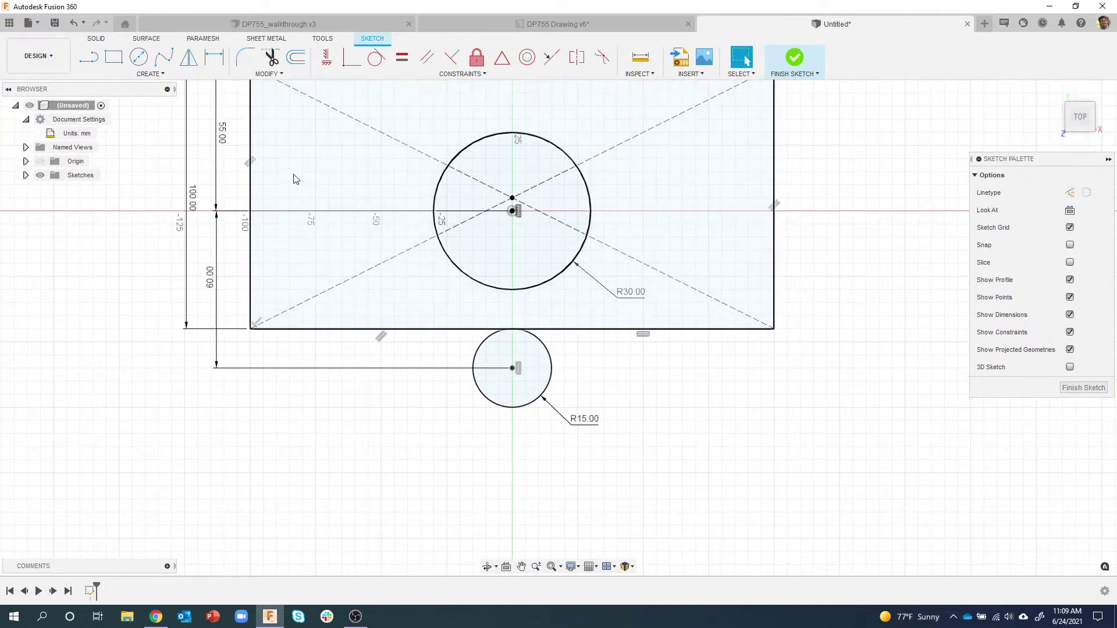
pyautogui.click(88, 61)
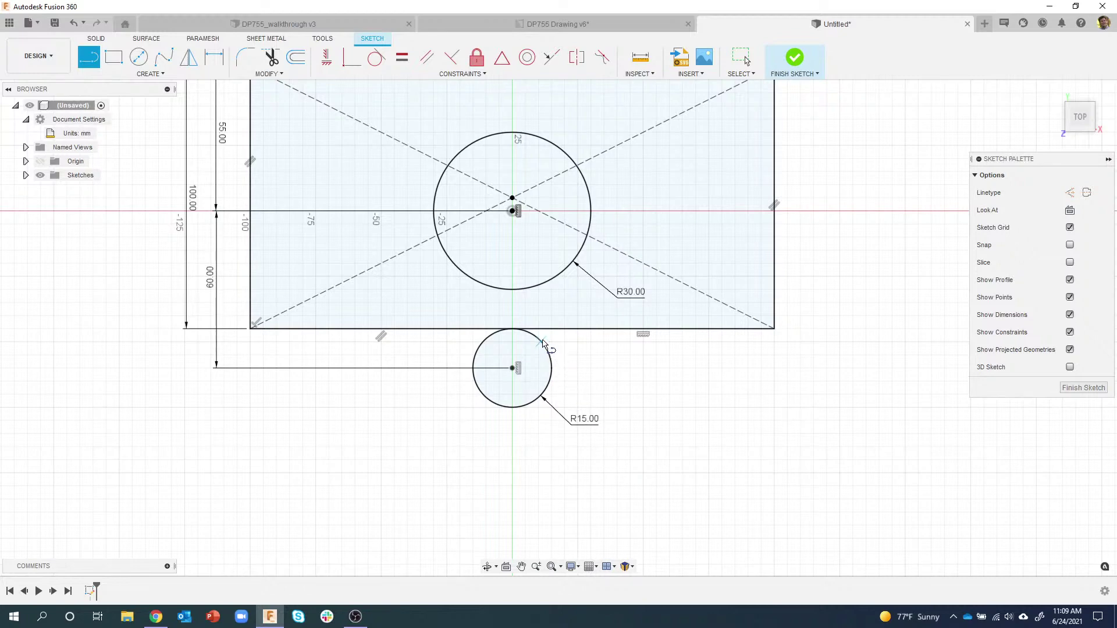
pyautogui.click(552, 365)
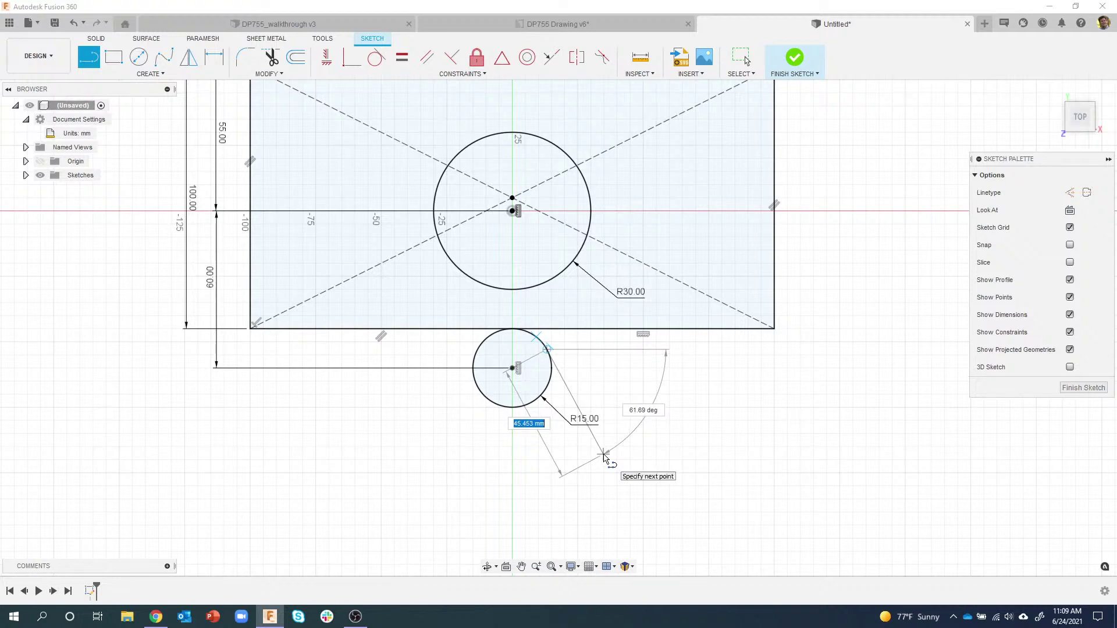
pyautogui.click(603, 455)
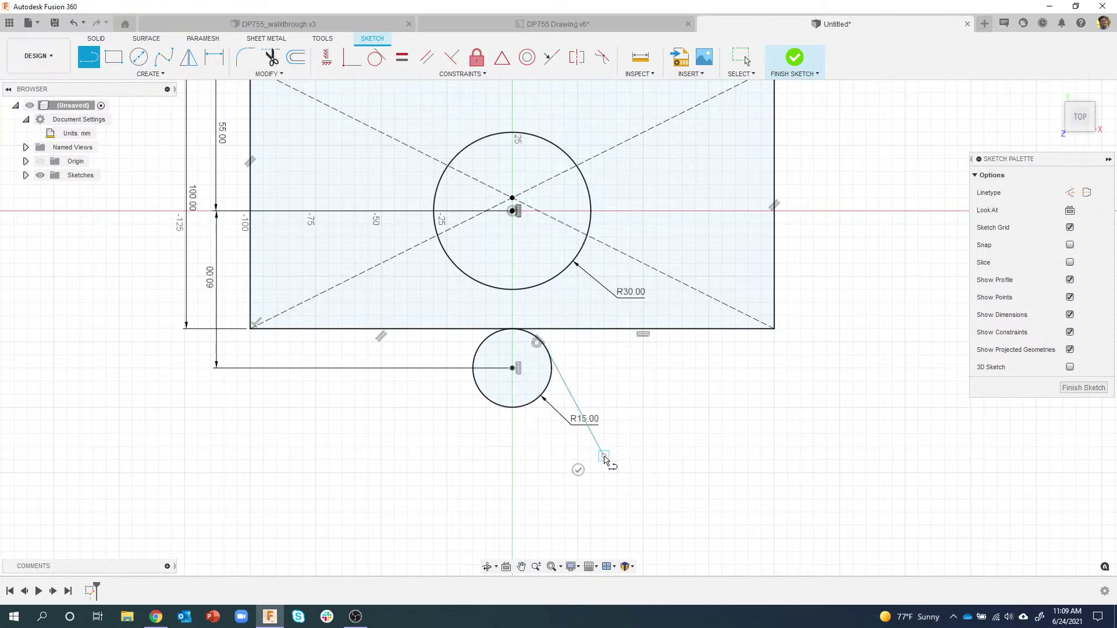
pyautogui.click(720, 329)
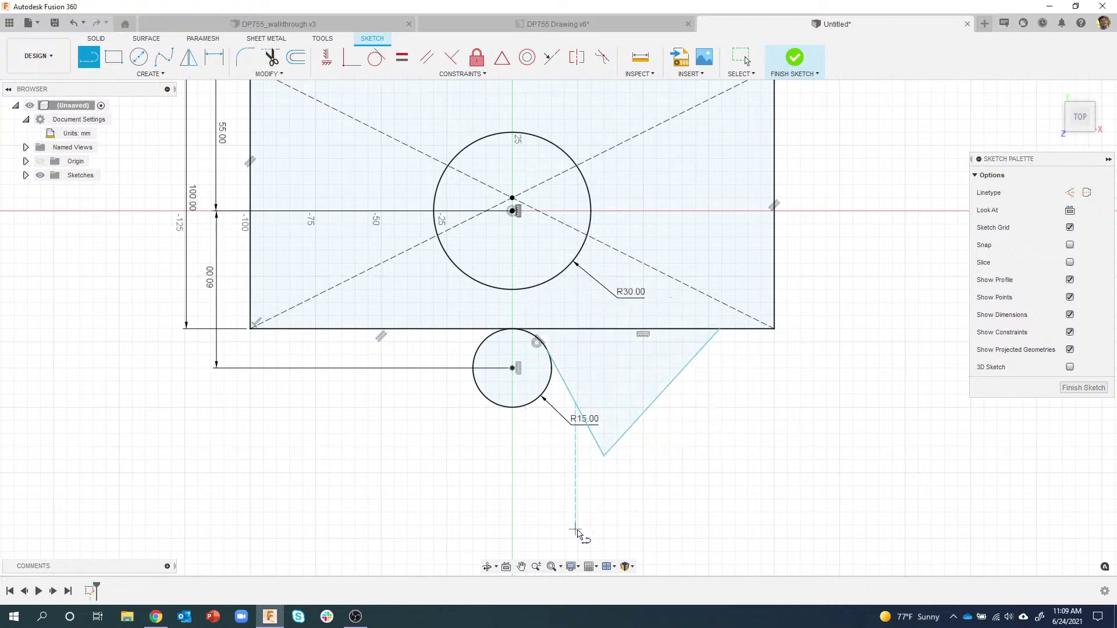
# Step: Draw a line about 55 mm long down from a tangent point on the R15 circle's left side, continuing up to the rectangle's bottom edge
pyautogui.click(476, 353)
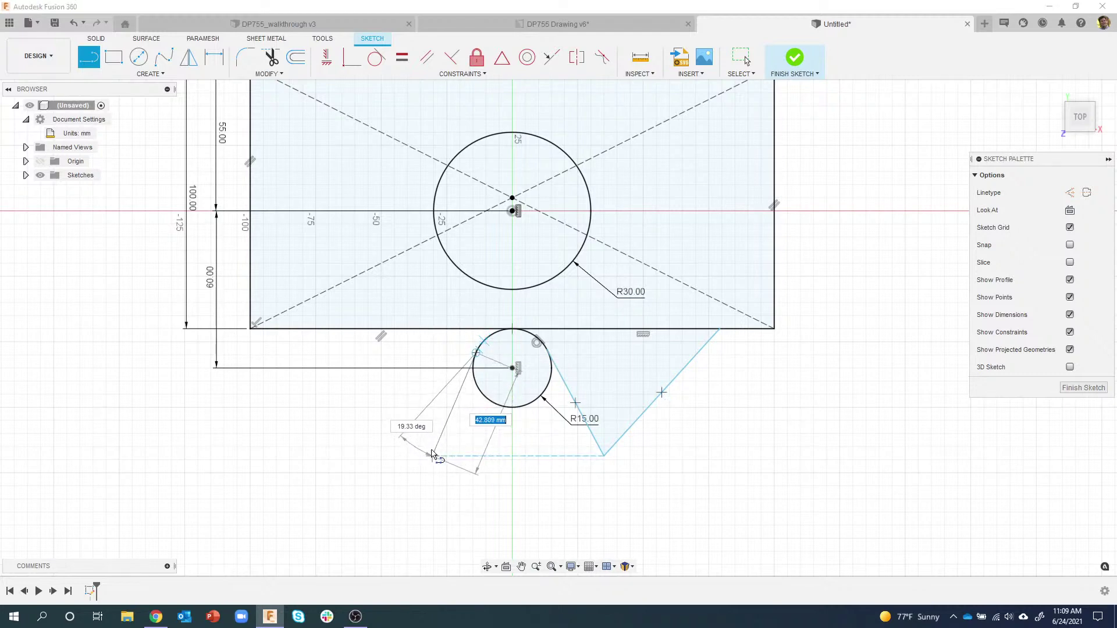
pyautogui.click(406, 474)
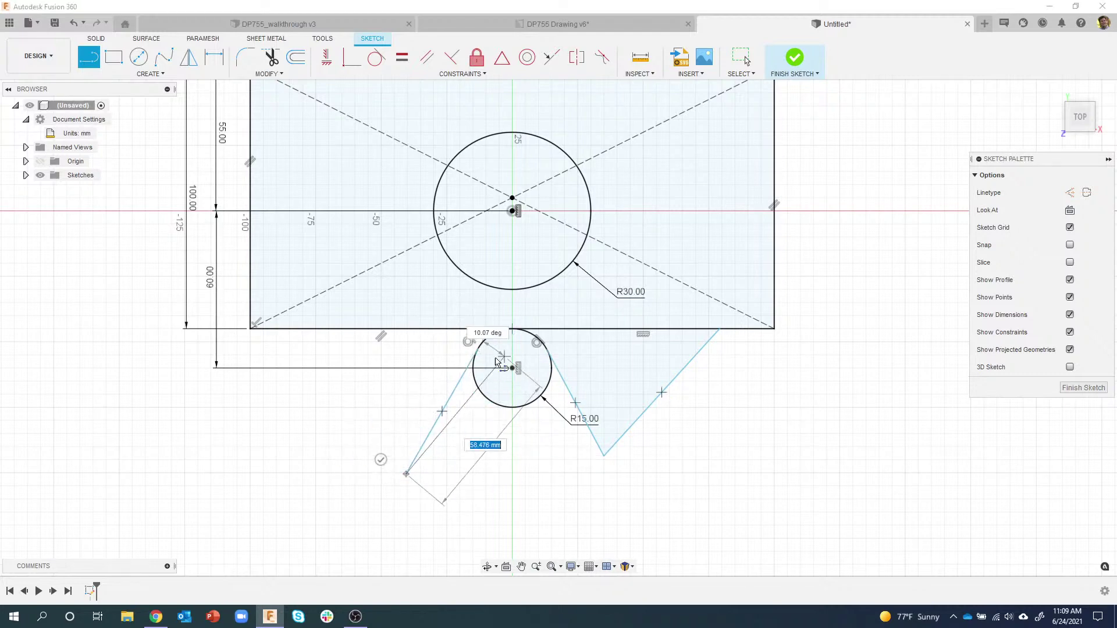
pyautogui.click(293, 331)
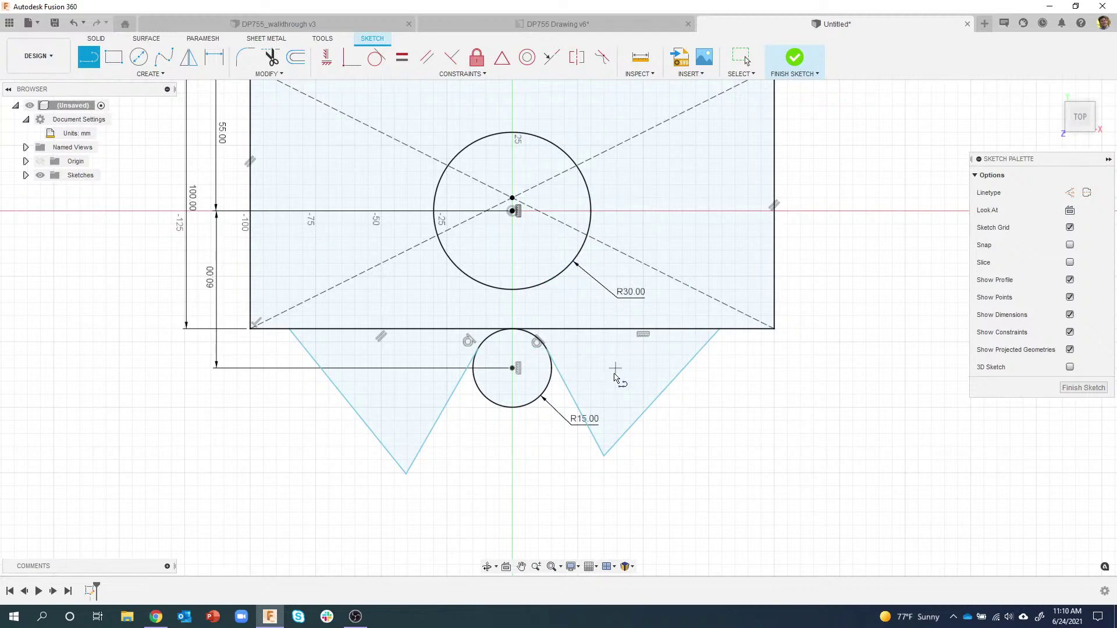
pyautogui.press('Escape')
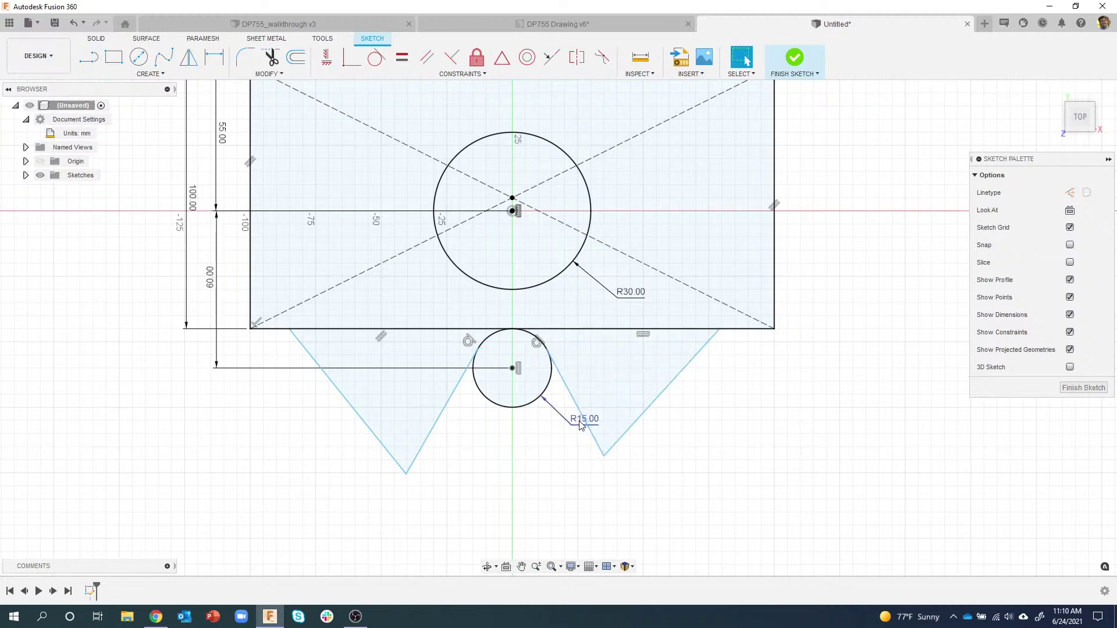
# Step: Move the R15 label clear of the right V's inner line, and dimension the angle between the right V's lines as 60°
pyautogui.moveTo(580, 425); pyautogui.dragTo(557, 428)
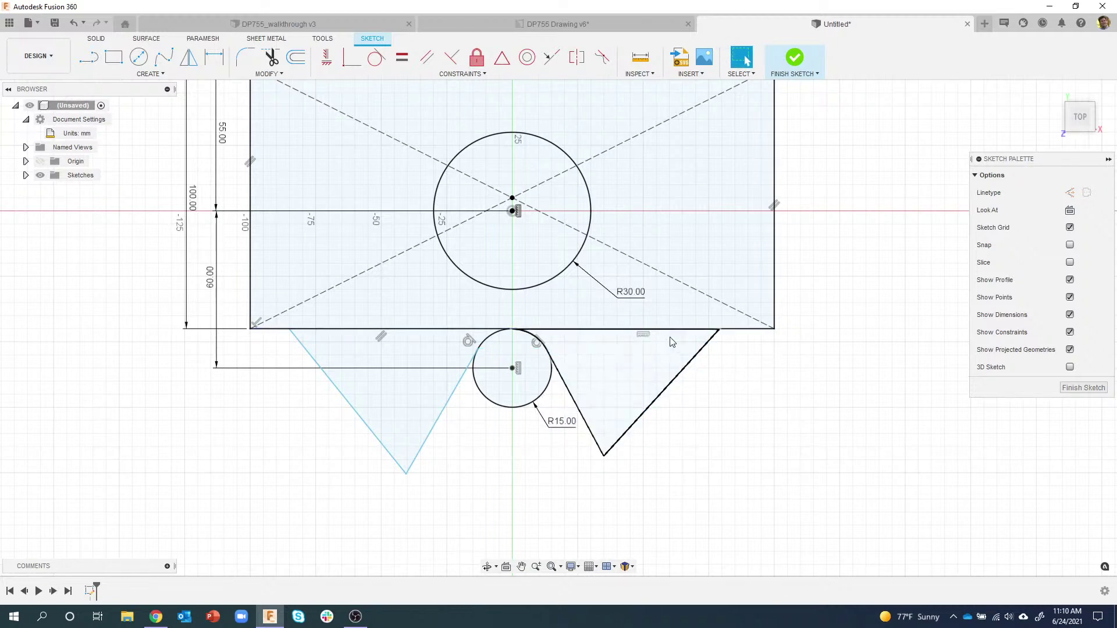
pyautogui.click(217, 60)
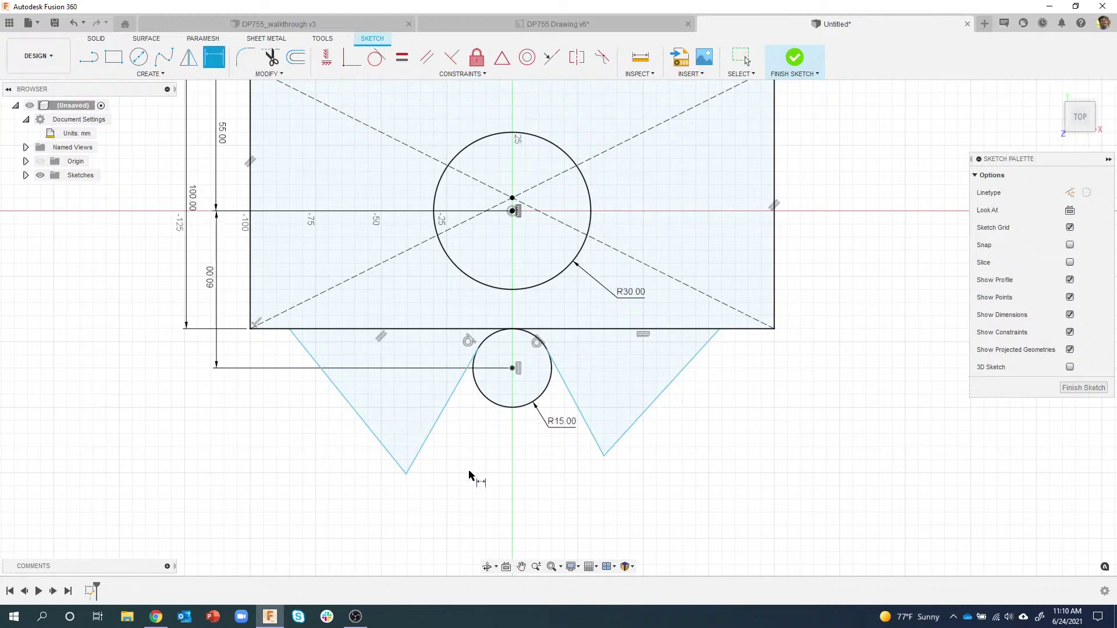
pyautogui.click(584, 418)
pyautogui.click(644, 411)
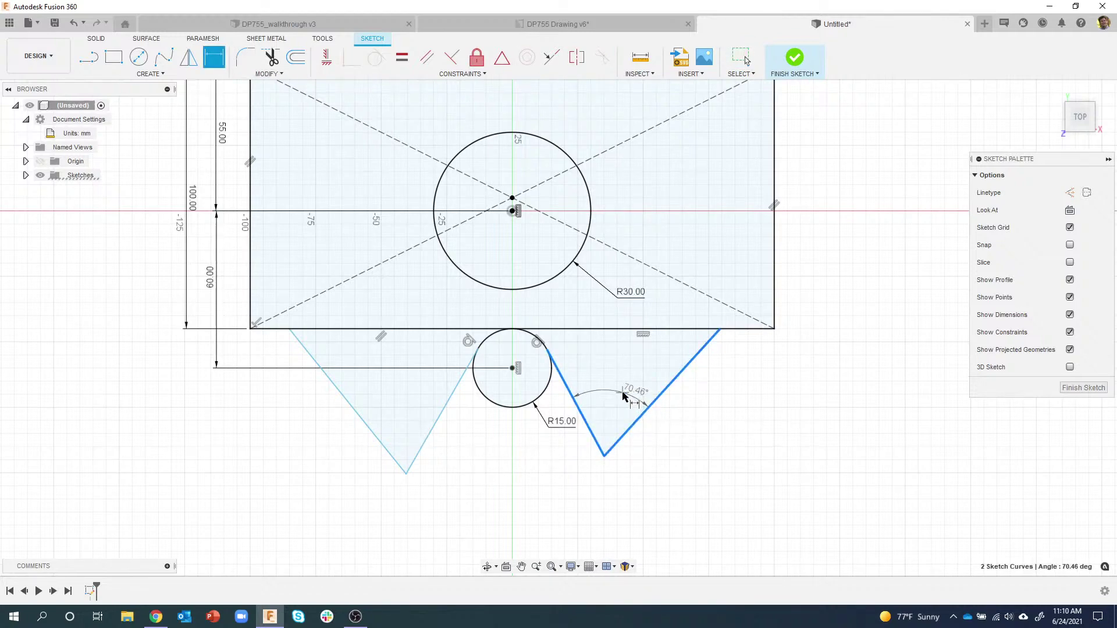
pyautogui.click(644, 407)
pyautogui.write('60')
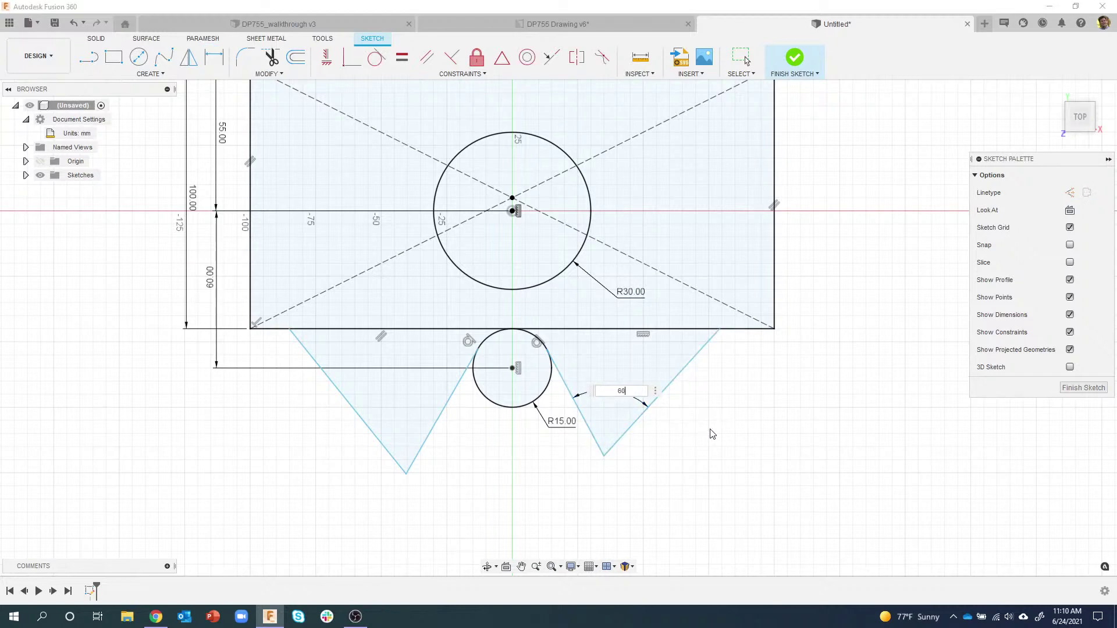
pyautogui.press('Return')
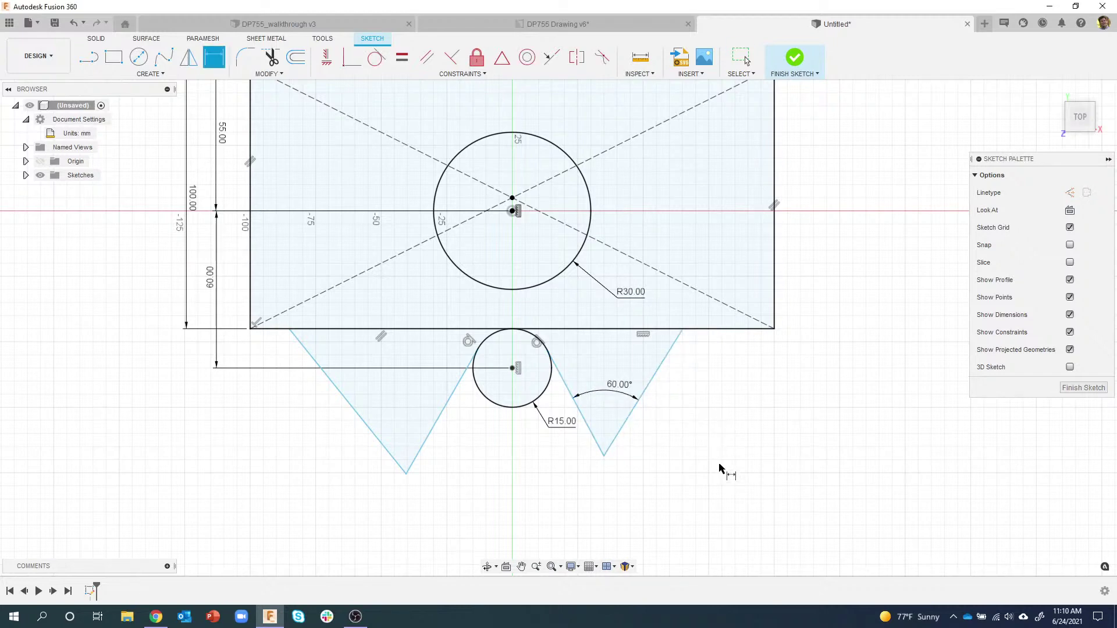
# Step: Dimension the angle between the left V's lines and link it to the right V's angle dimension, d7
pyautogui.click(434, 425)
pyautogui.click(368, 424)
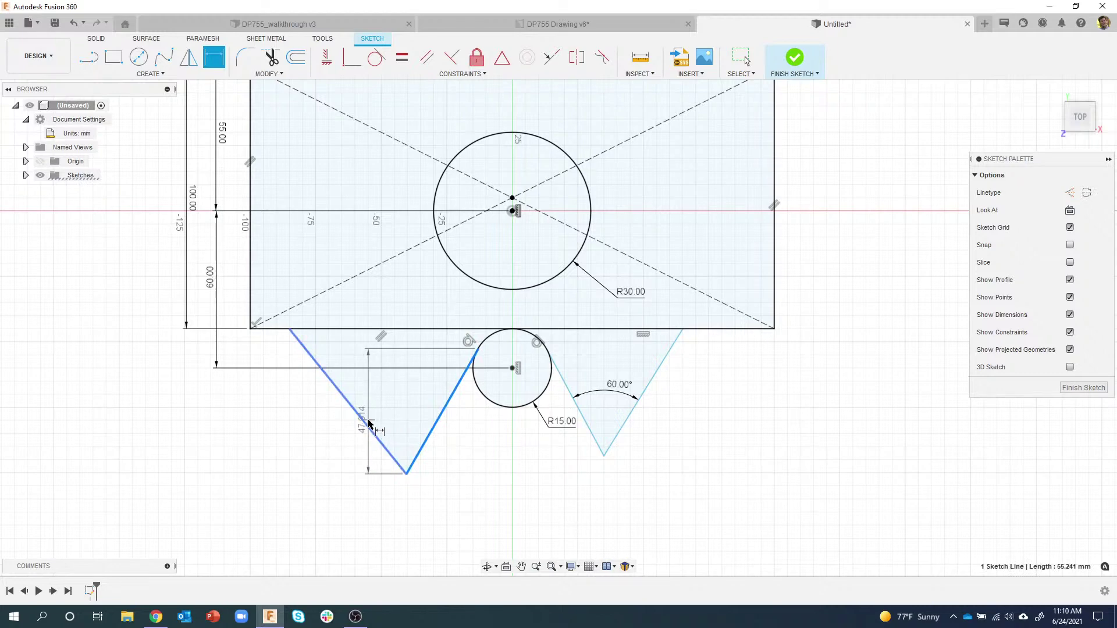
pyautogui.click(394, 398)
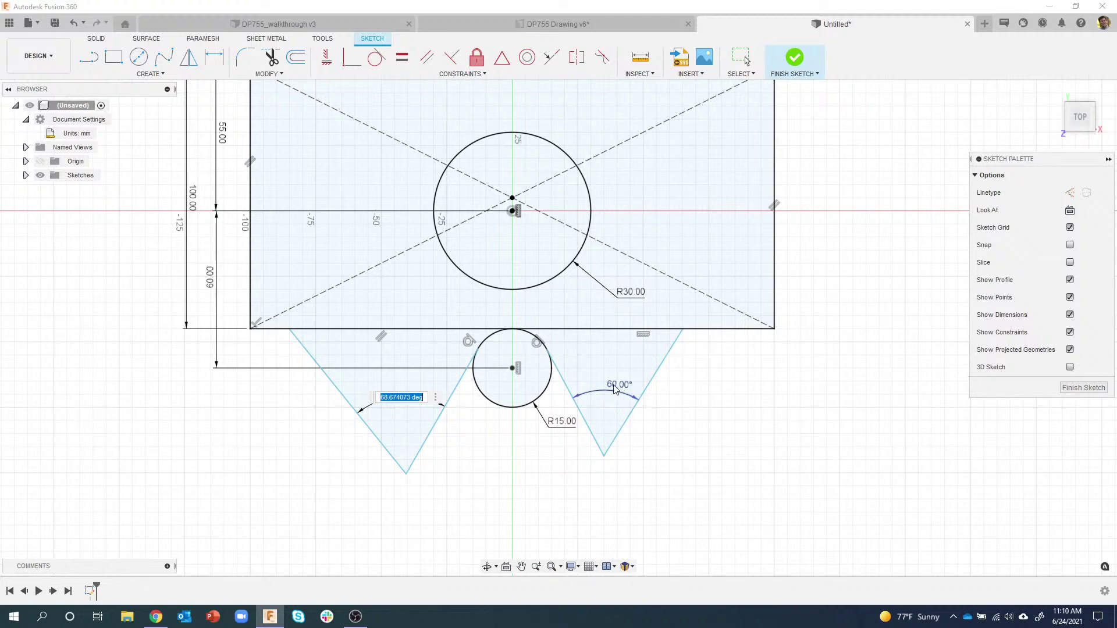
pyautogui.write('d7')
pyautogui.press('Return')
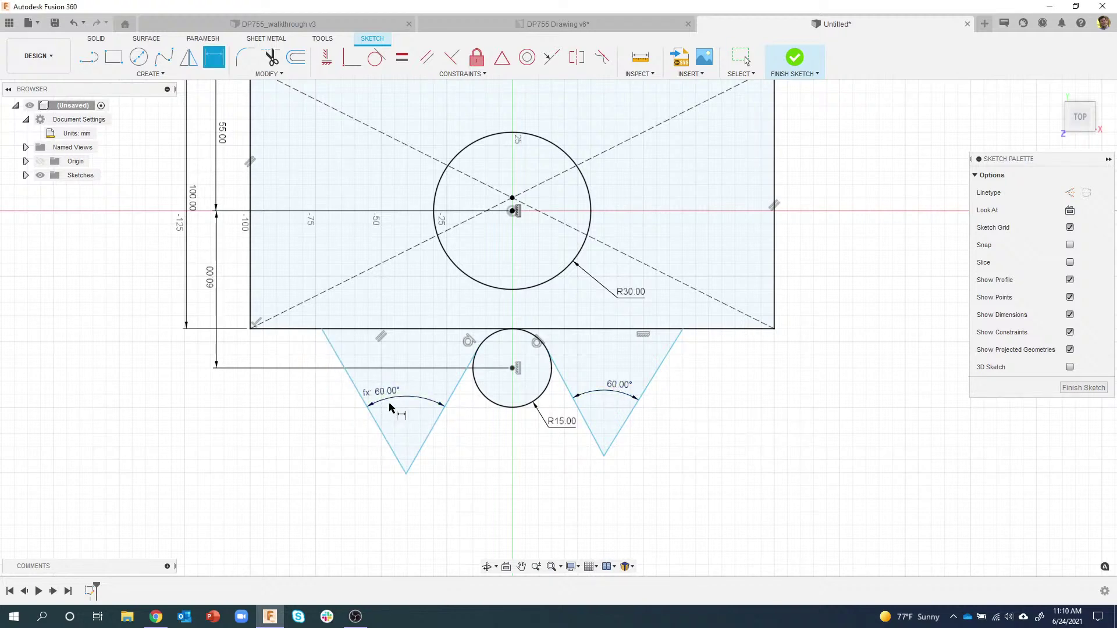
pyautogui.press('Escape')
# Step: Test the linked angles by setting the right V's angle to 65°, and undo the change
pyautogui.doubleClick(617, 384)
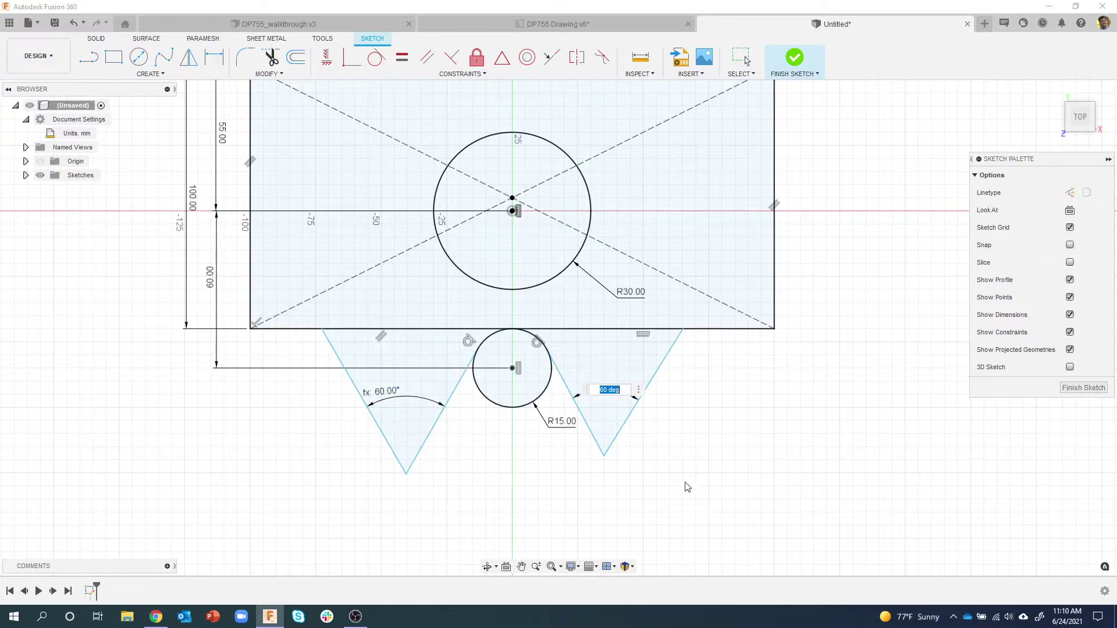
pyautogui.write('65')
pyautogui.press('Return')
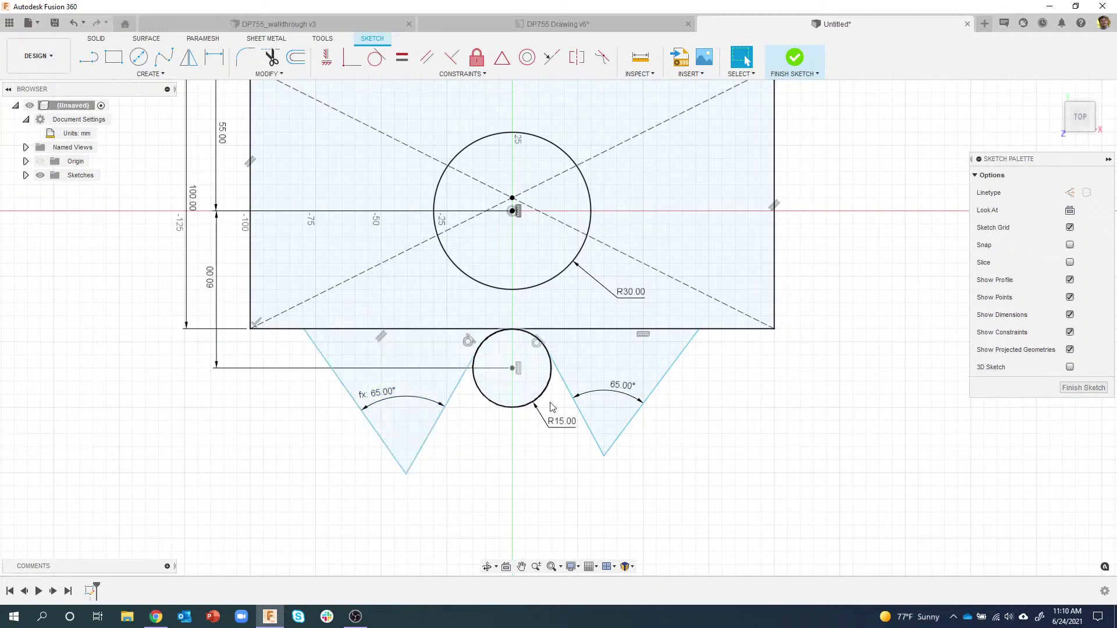
pyautogui.hotkey('ctrl', 'z')
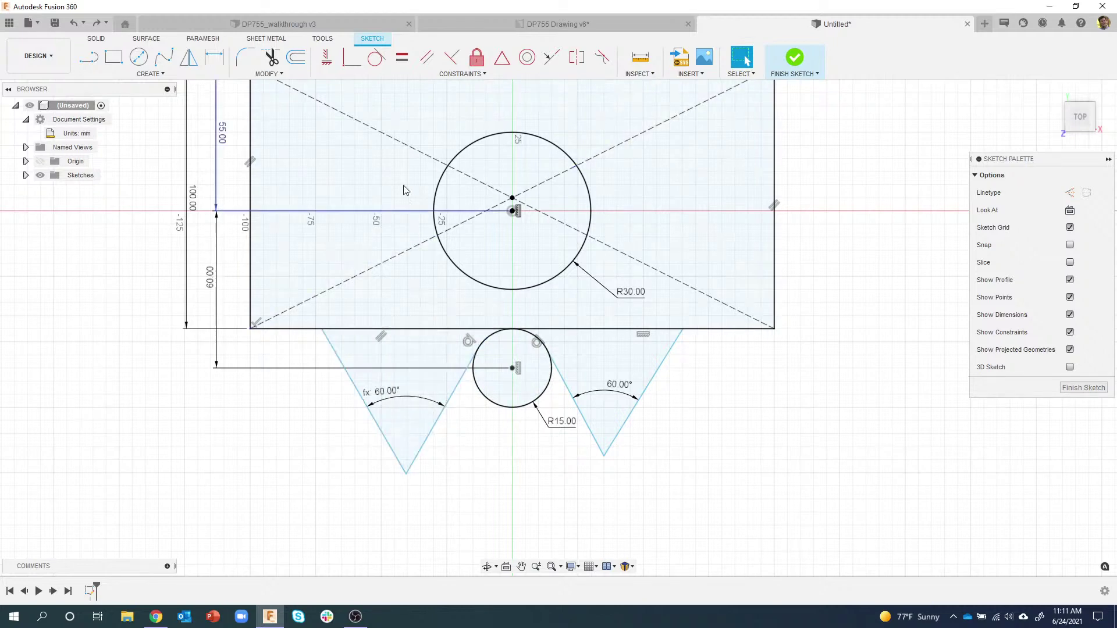
# Step: Dimension the angle between the two inner tangent lines below the R15 circle and set it to 50°
pyautogui.click(214, 57)
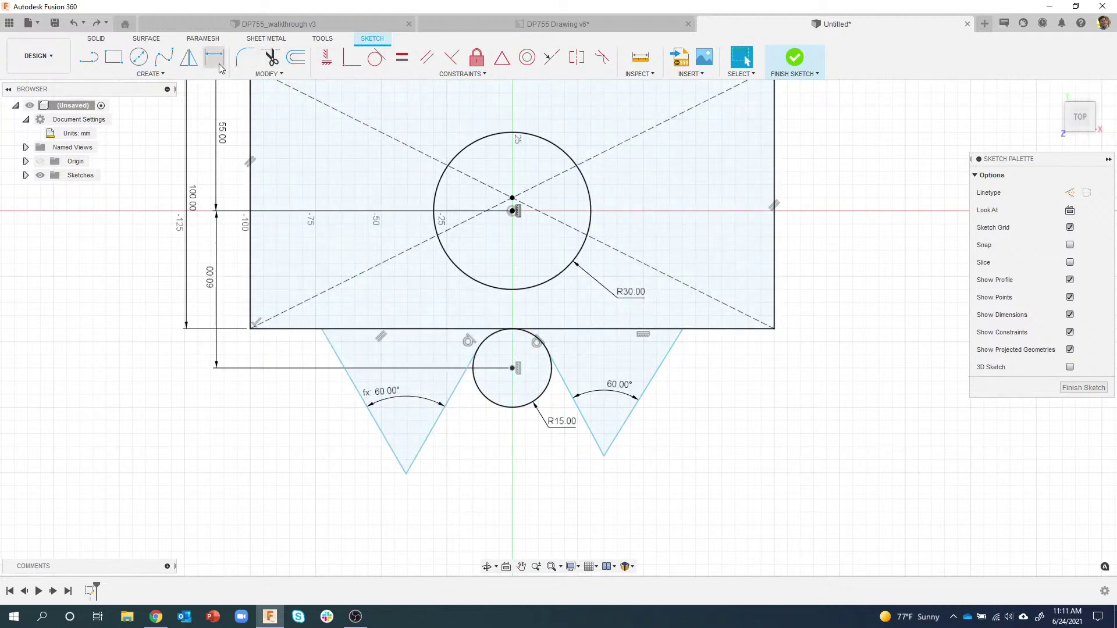
pyautogui.click(436, 421)
pyautogui.click(583, 416)
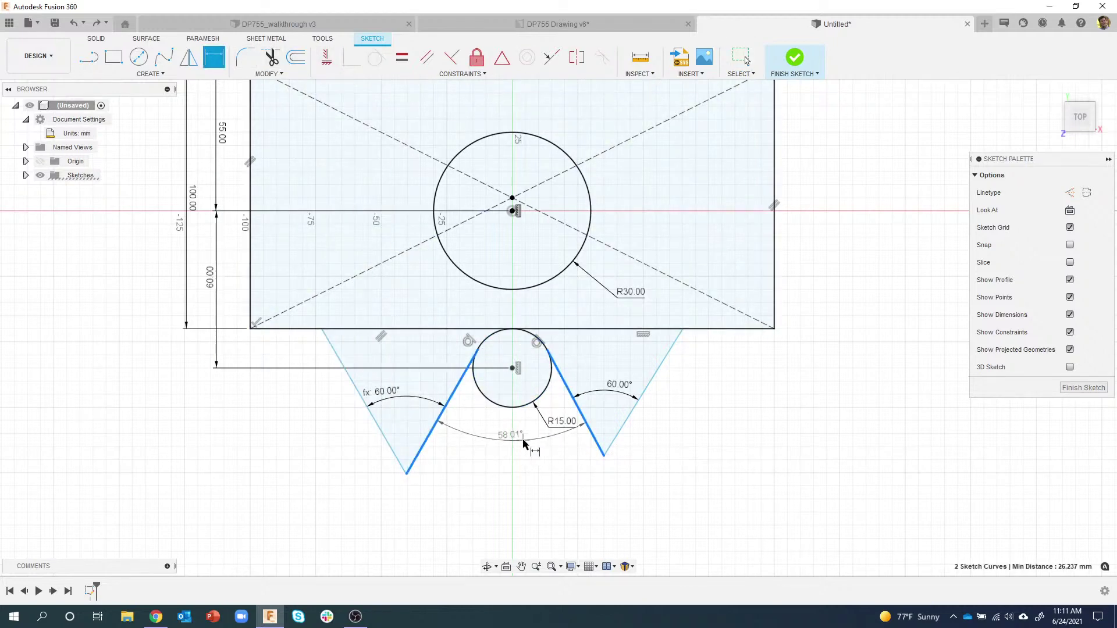
pyautogui.click(519, 451)
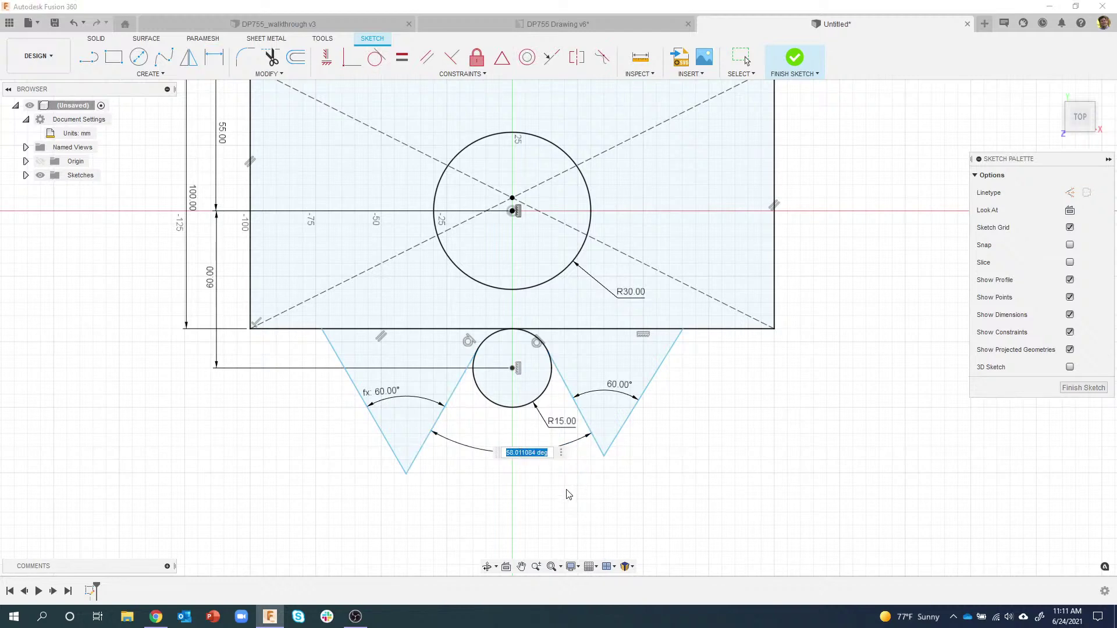
pyautogui.write('50')
pyautogui.press('Return')
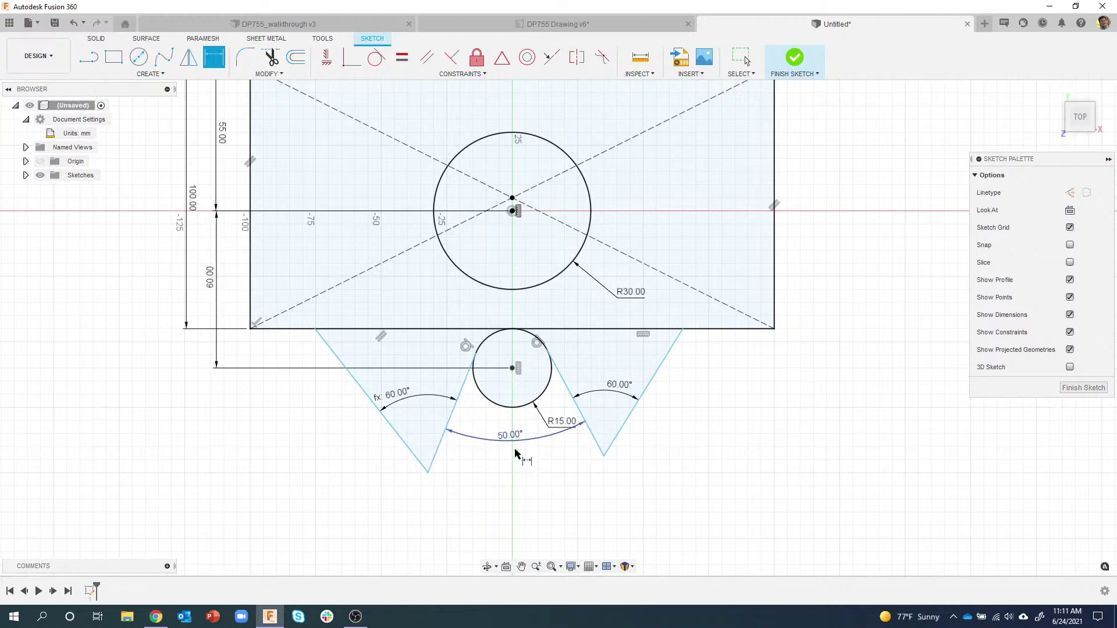
# Step: Draw a vertical construction line about 117 mm long from the origin straight down through the R15 circle's centre
pyautogui.click(88, 64)
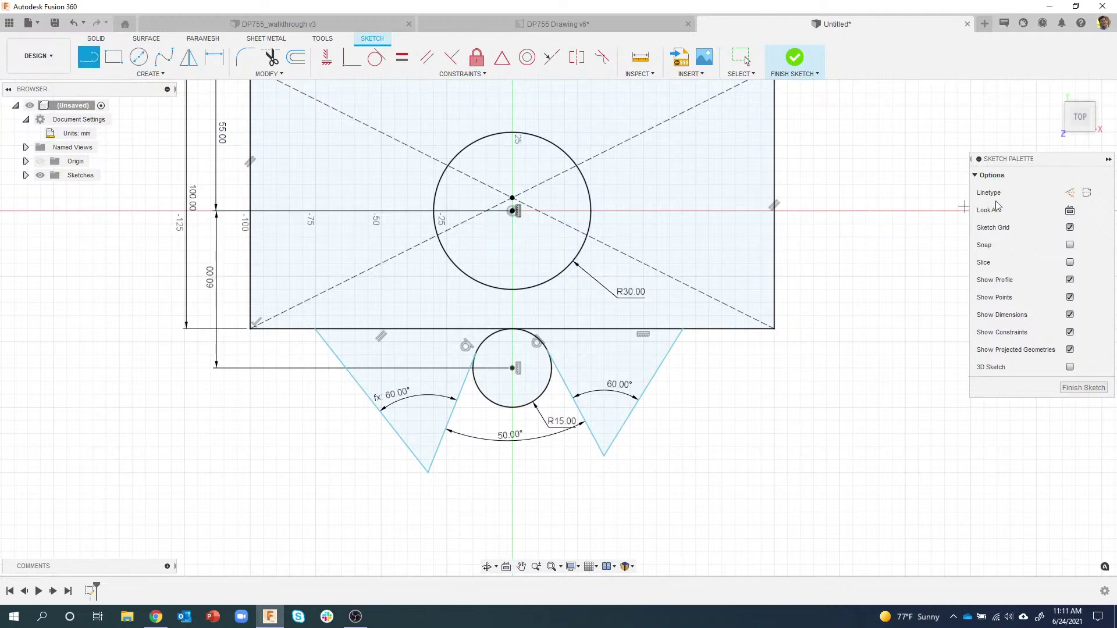
pyautogui.click(1070, 193)
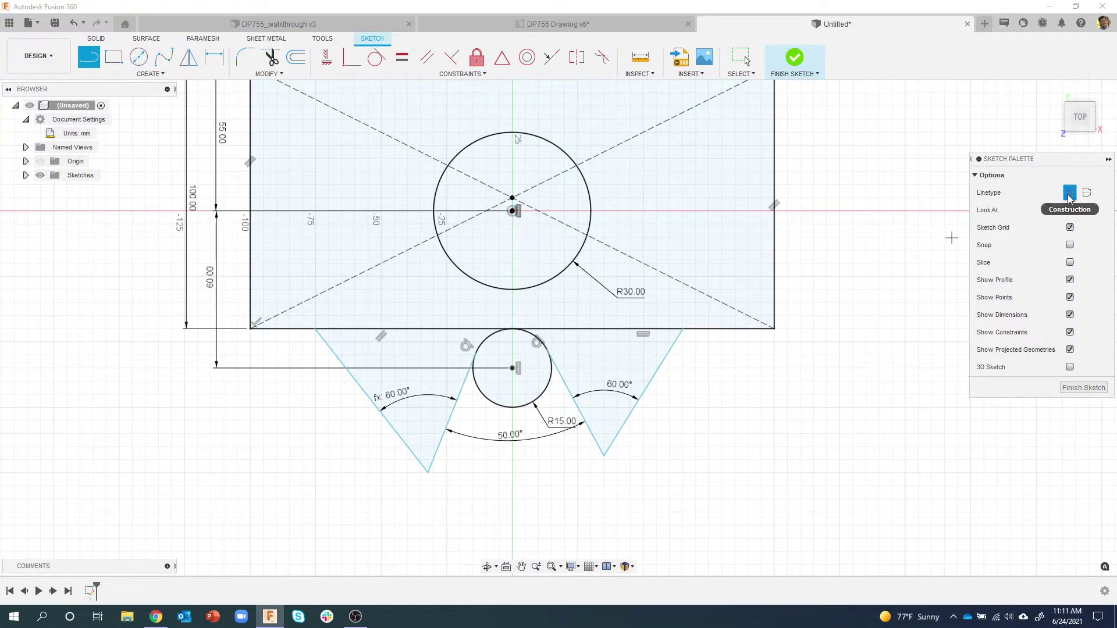
pyautogui.click(512, 211)
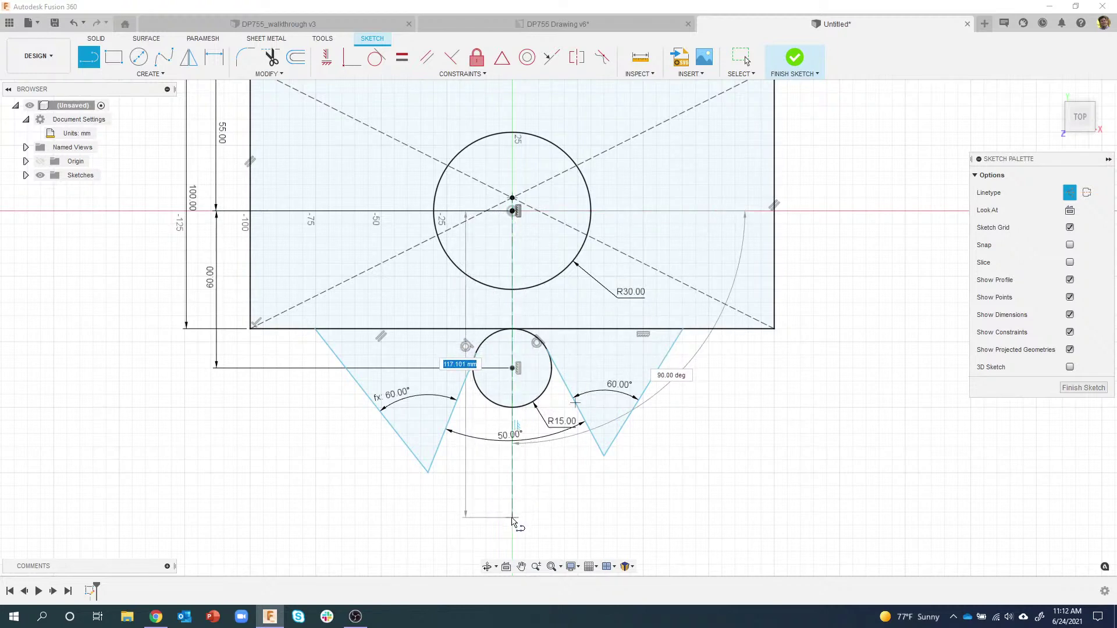
pyautogui.doubleClick(512, 518)
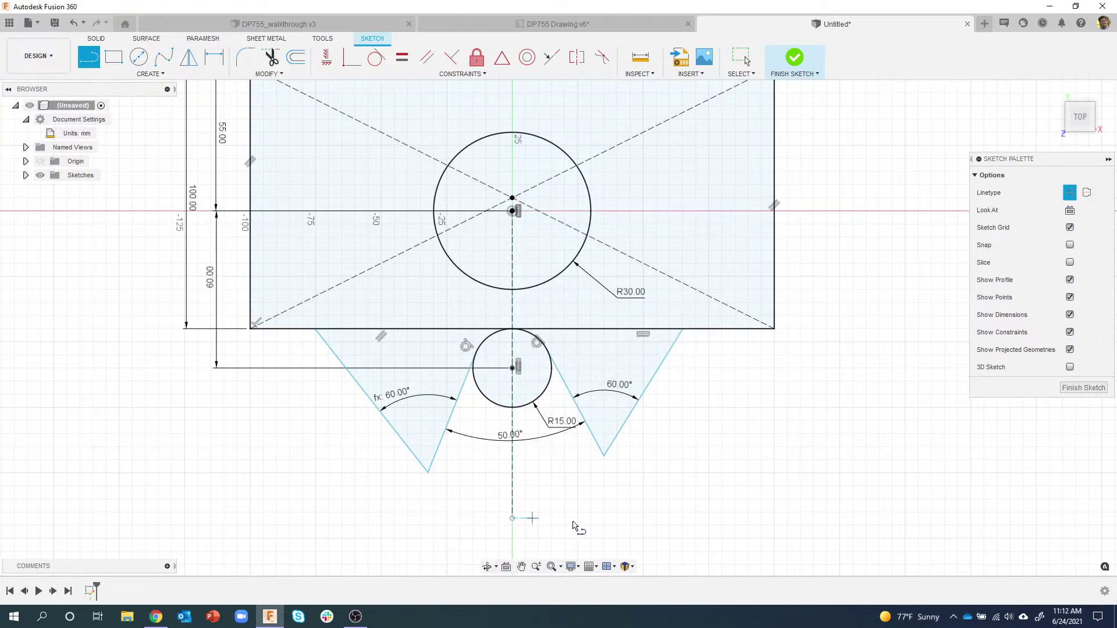
pyautogui.press('Escape')
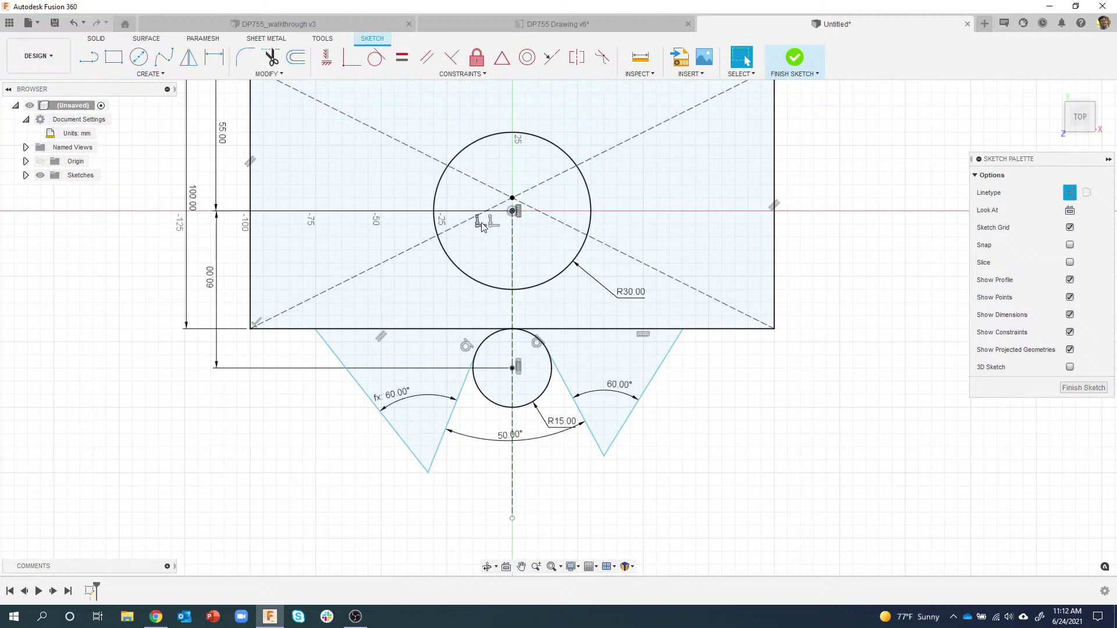
# Step: Reposition the 50° angle dimension lower between the two V shapes, with its label right of the vertical construction line
pyautogui.click(511, 269)
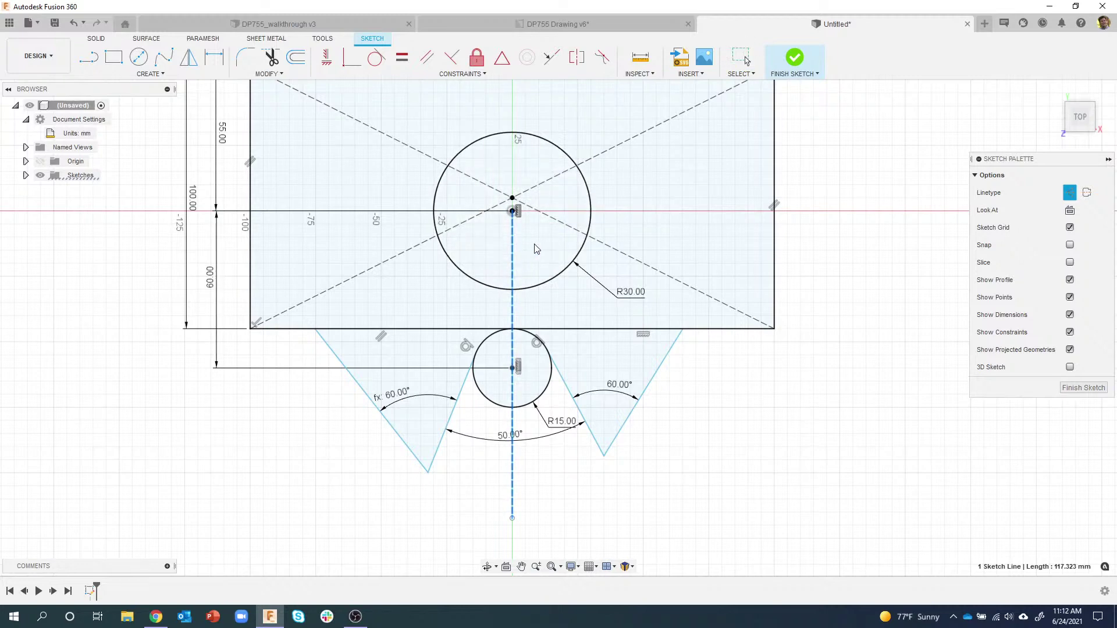
pyautogui.click(731, 486)
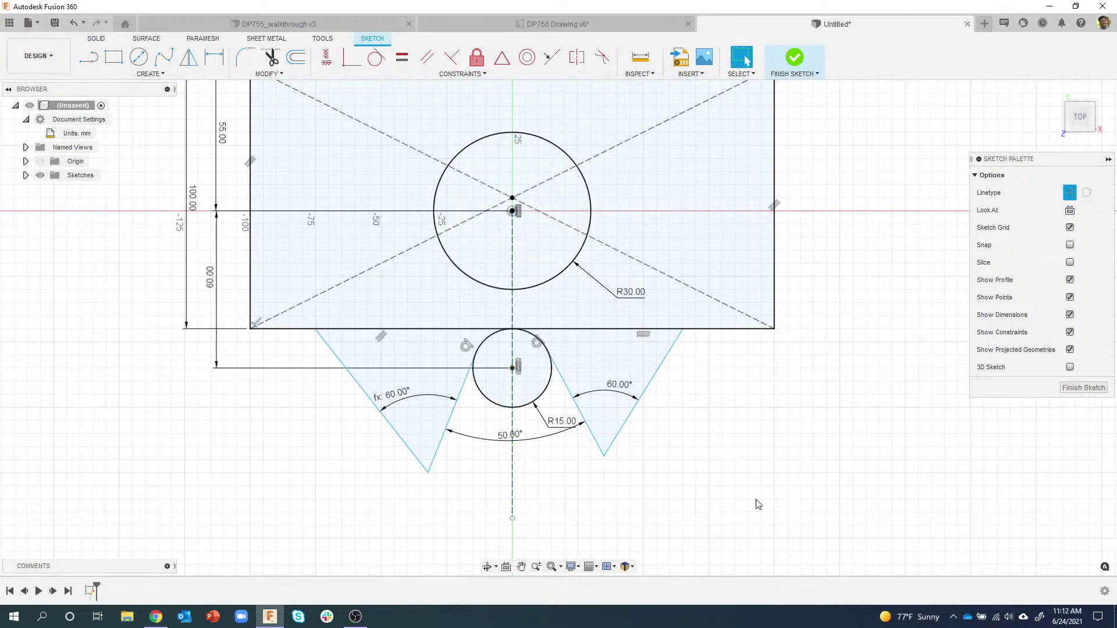
pyautogui.moveTo(527, 443); pyautogui.dragTo(552, 455)
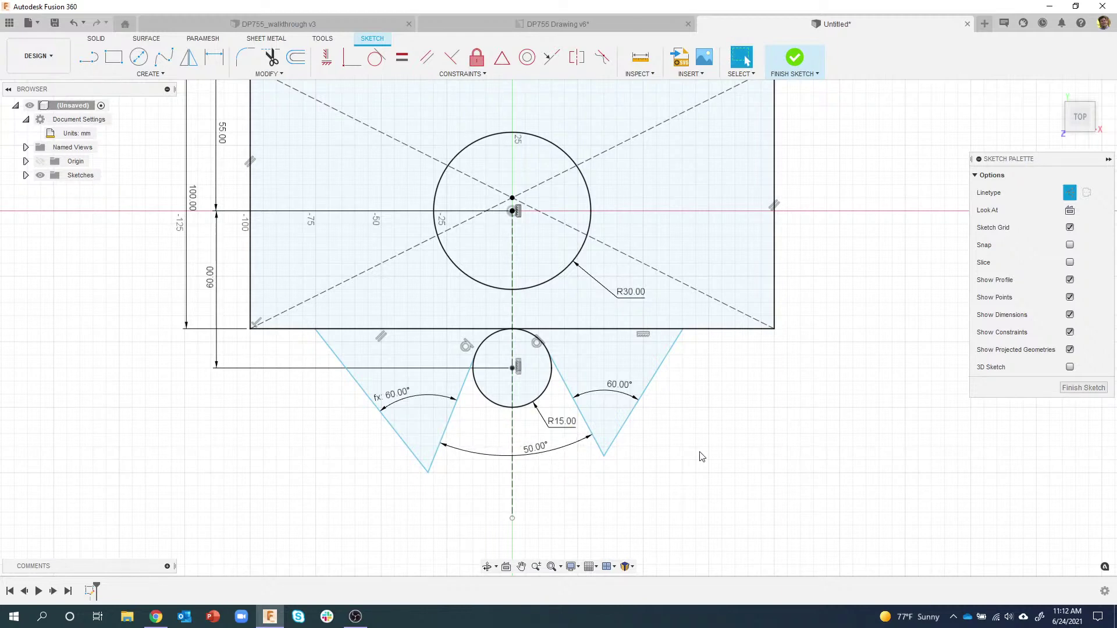
# Step: Dimension the angle between the vertical construction line and the right V's inner line as half the 50° dimension, and space out both angle labels
pyautogui.scroll(2, 702, 457)
pyautogui.moveTo(686, 461); pyautogui.dragTo(718, 417, button='middle')
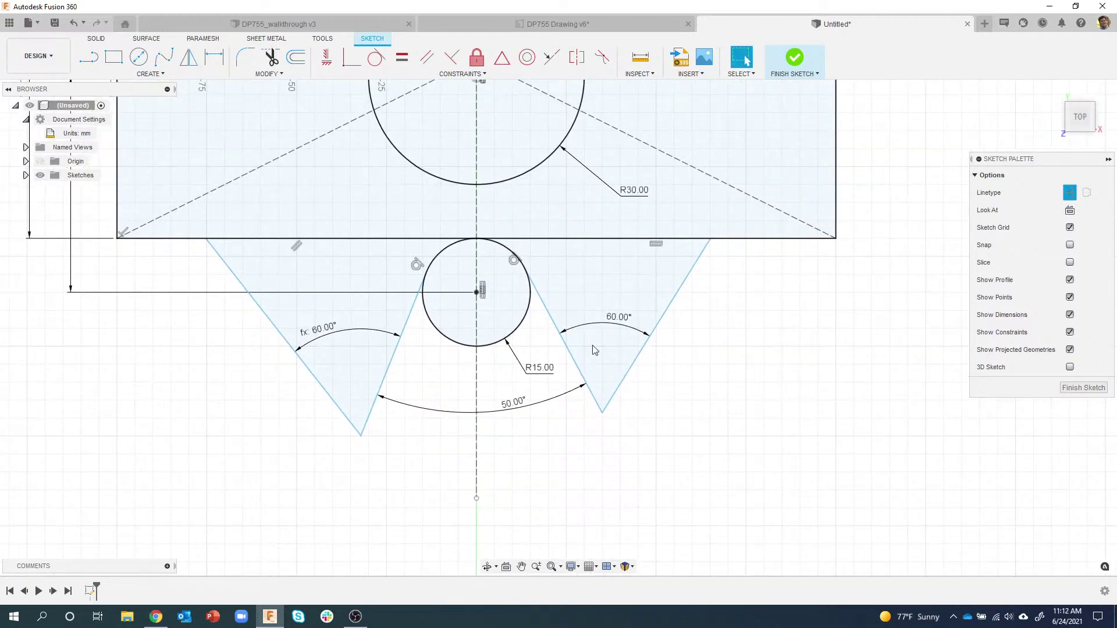
pyautogui.click(222, 60)
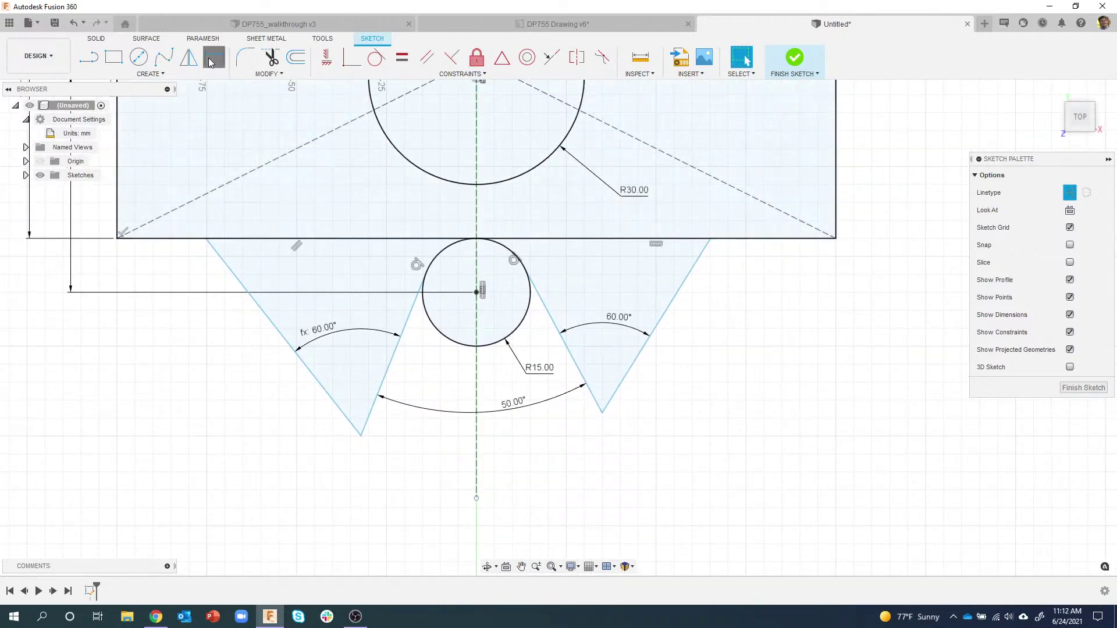
pyautogui.click(477, 395)
pyautogui.click(576, 373)
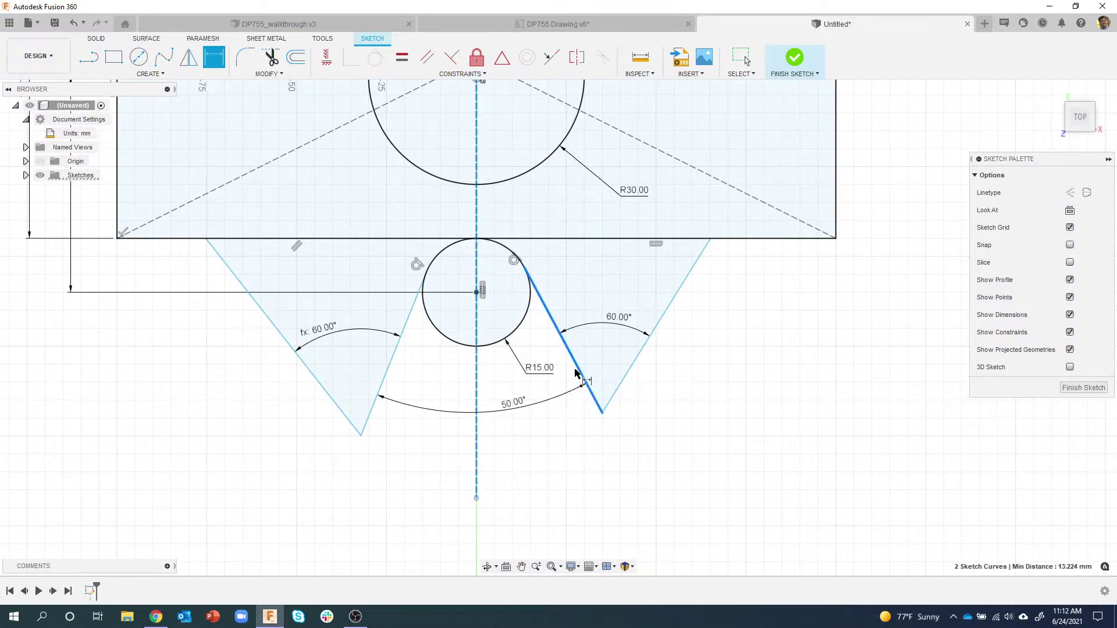
pyautogui.click(532, 388)
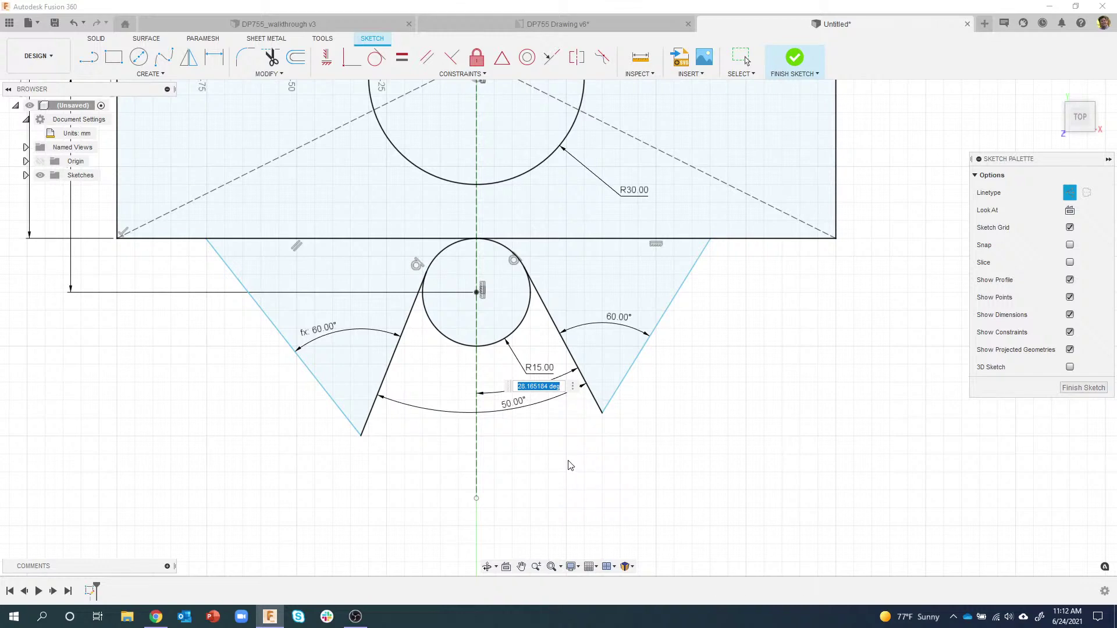
pyautogui.click(507, 409)
pyautogui.press('Return')
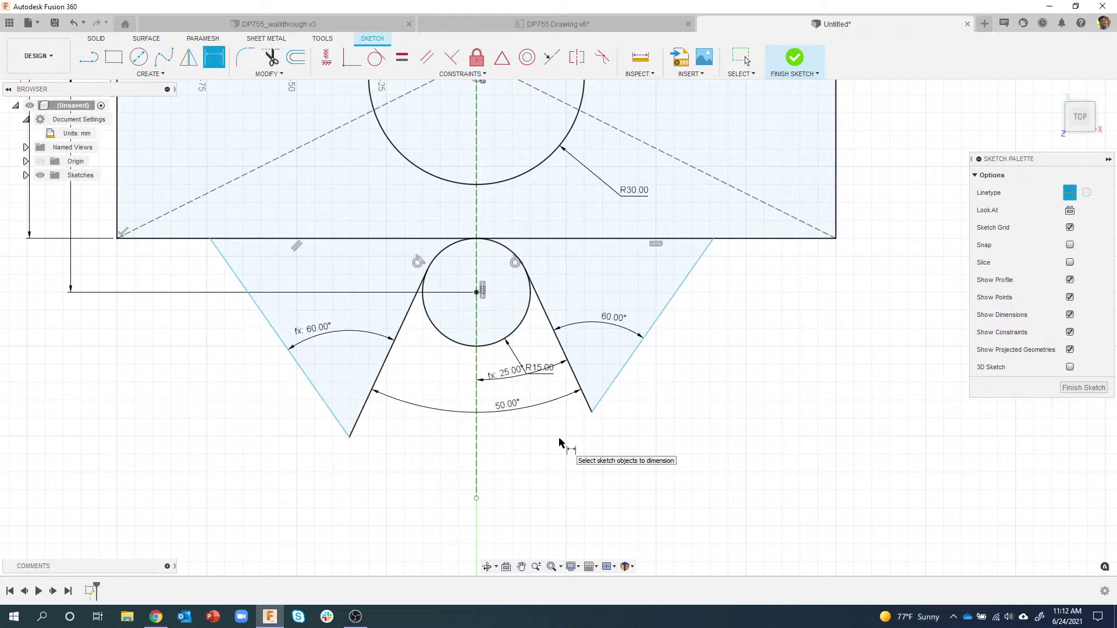
pyautogui.press('Escape')
pyautogui.moveTo(505, 414); pyautogui.dragTo(503, 429)
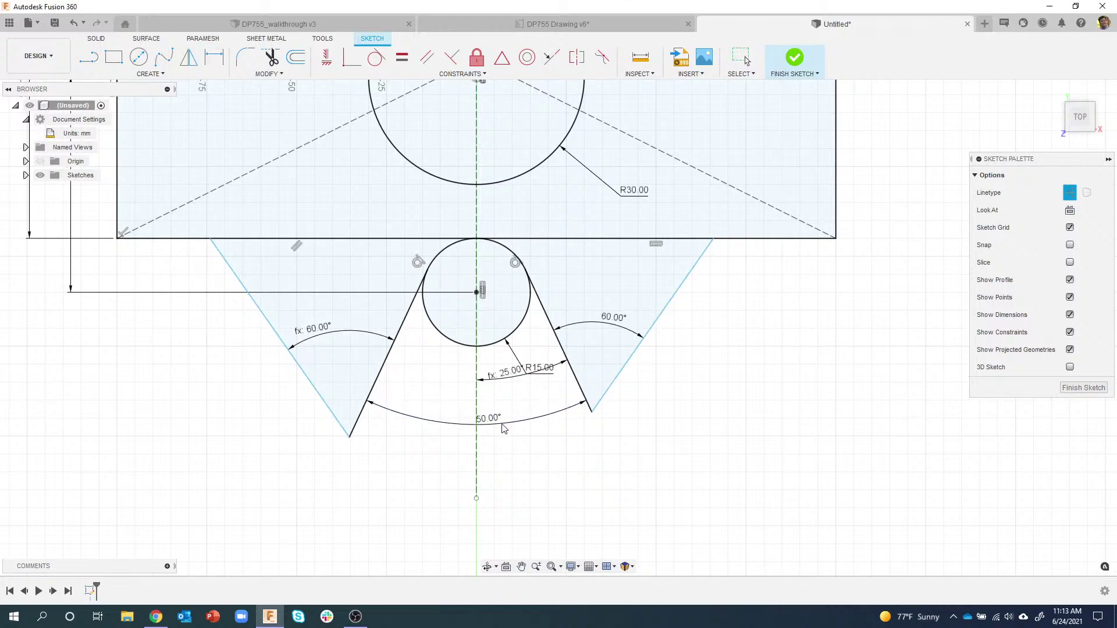
pyautogui.moveTo(503, 377); pyautogui.dragTo(545, 399)
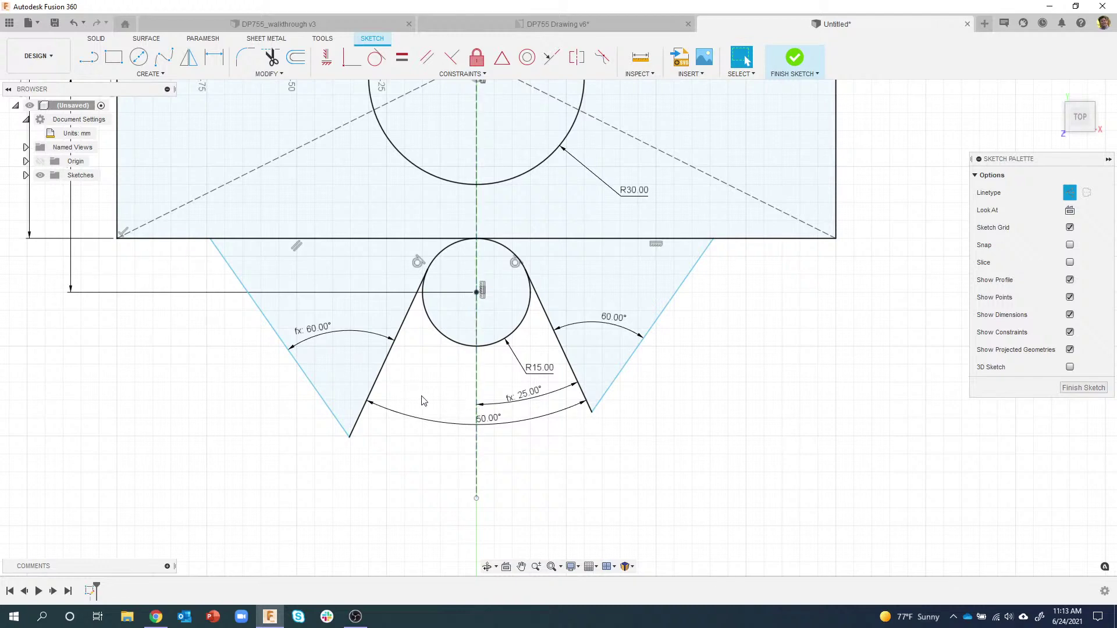
# Step: Test the linked half angle by setting the 50° dimension to 60°, and undo the change
pyautogui.doubleClick(488, 421)
pyautogui.write('60')
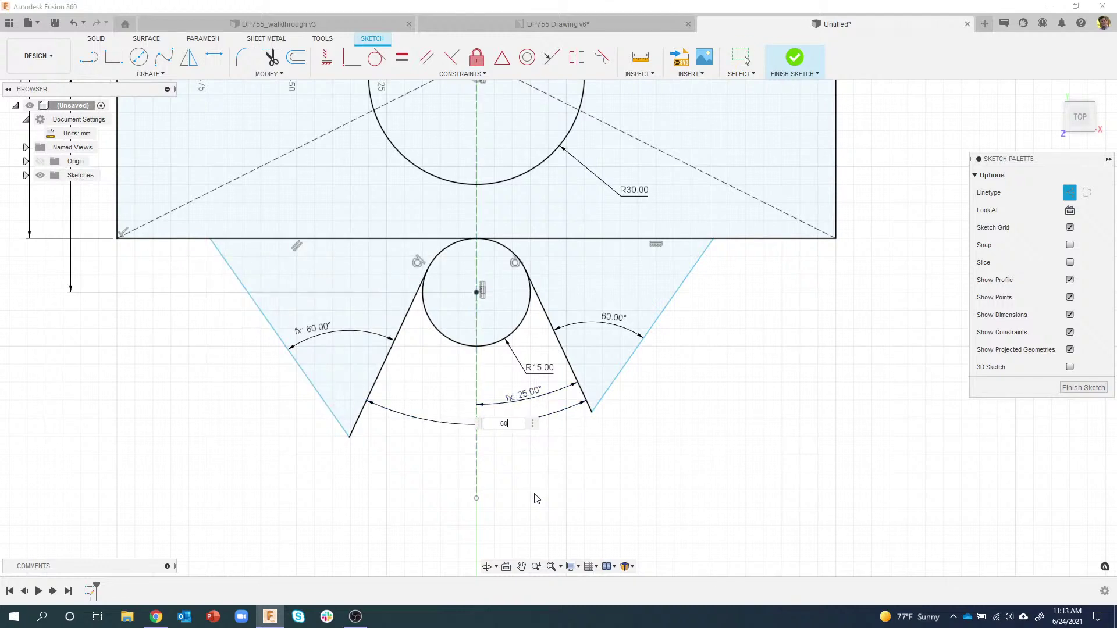
pyautogui.press('Return')
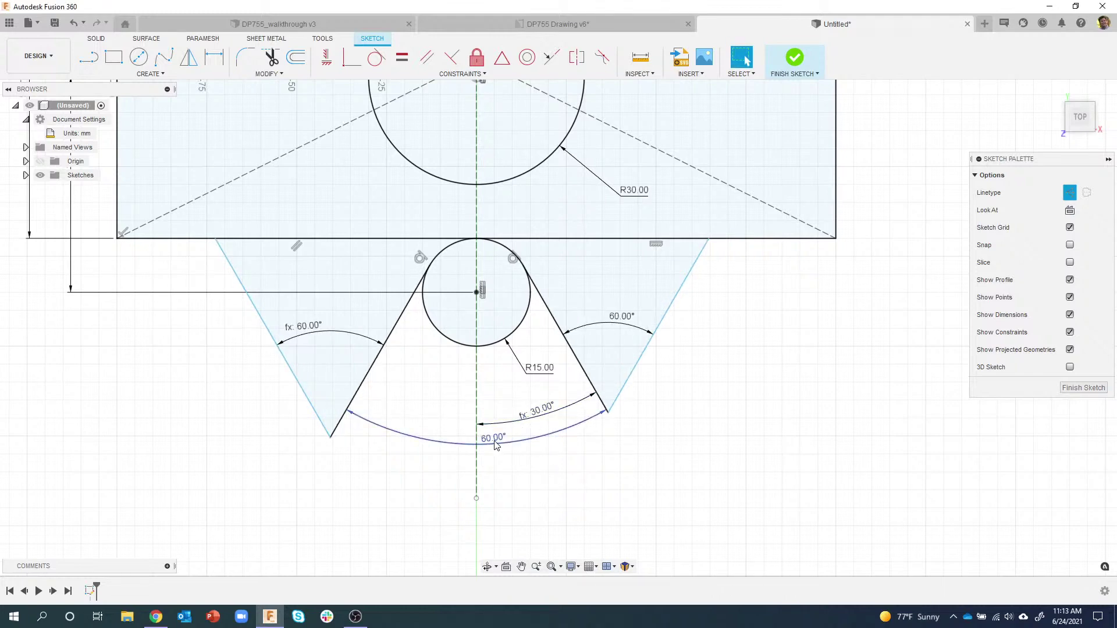
pyautogui.hotkey('ctrl', 'z')
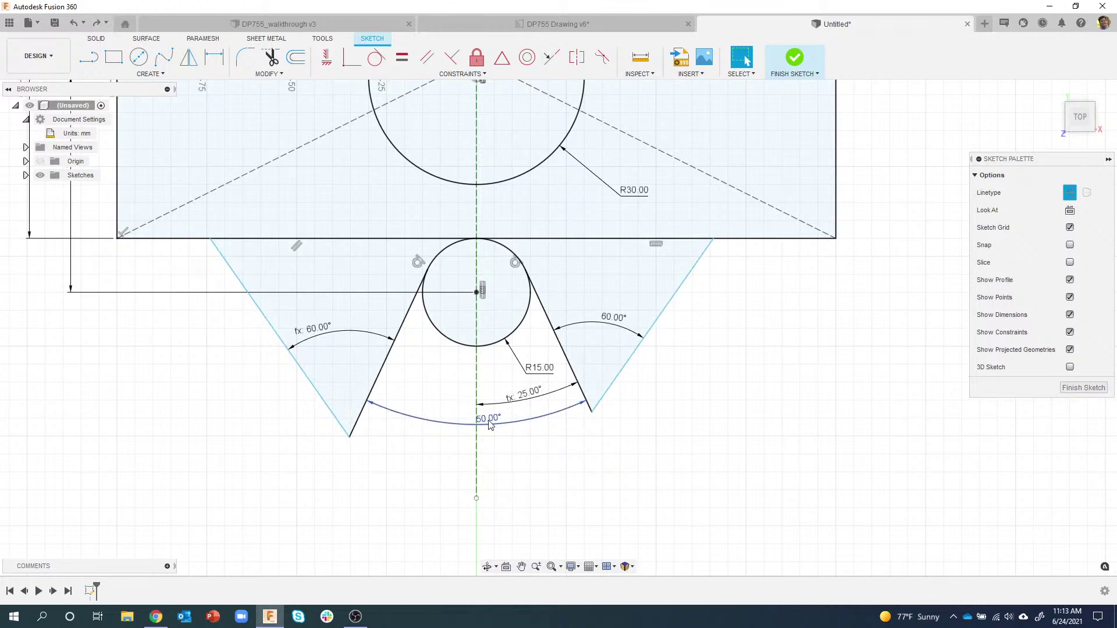
pyautogui.press('Escape')
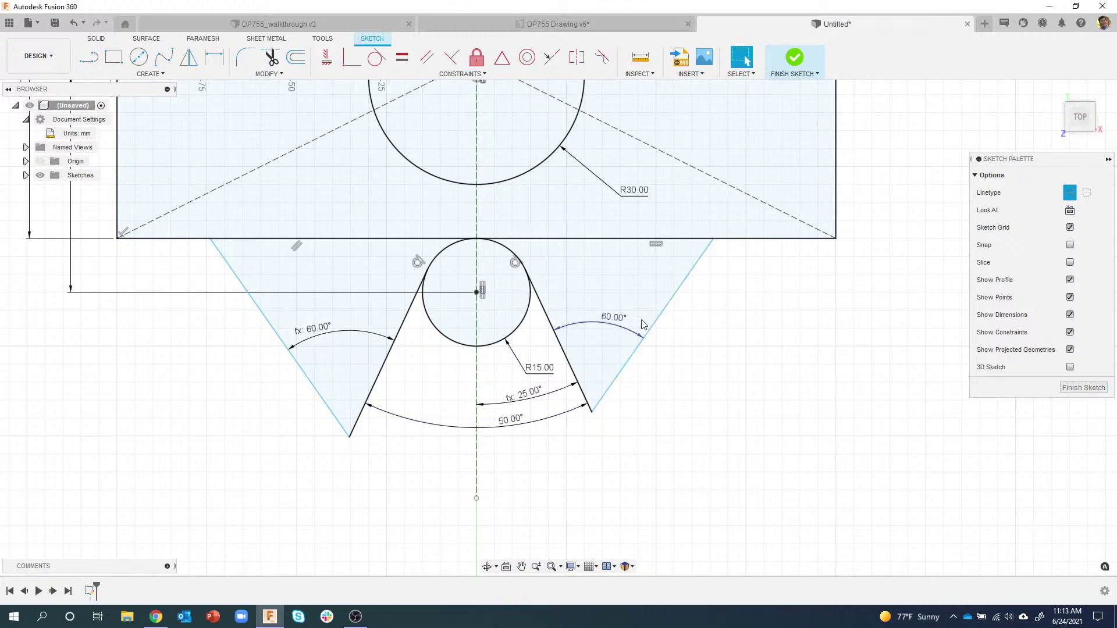
# Step: Check the lobe radius in the DP755 drawing and fillet the lower tips of both V shapes with a 10 mm radius
pyautogui.click(553, 24)
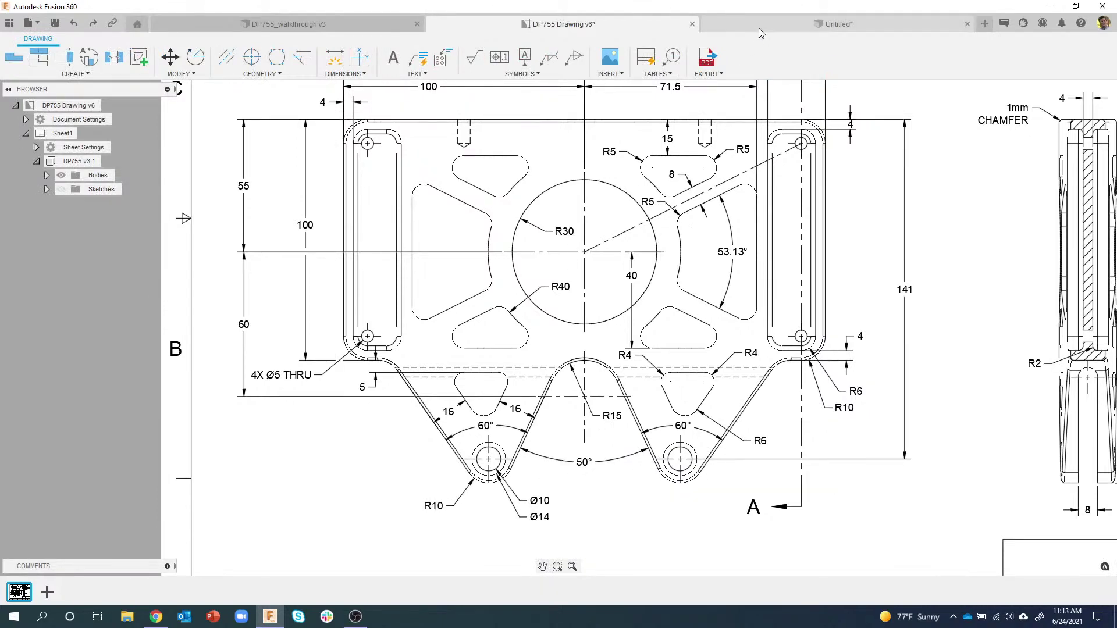
pyautogui.click(838, 24)
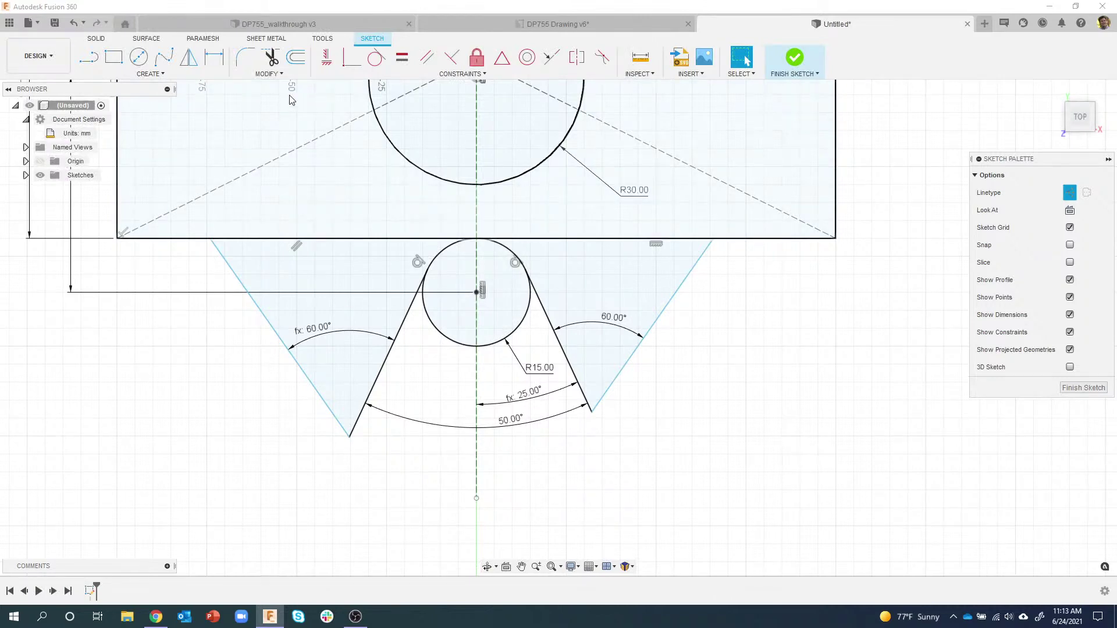
pyautogui.click(244, 59)
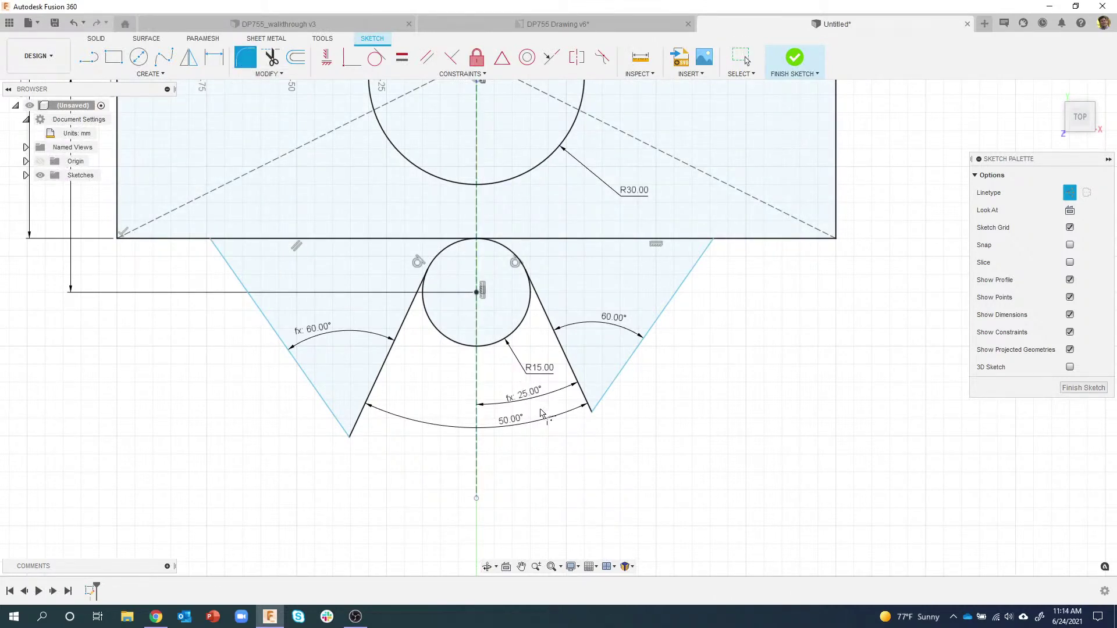
pyautogui.click(596, 421)
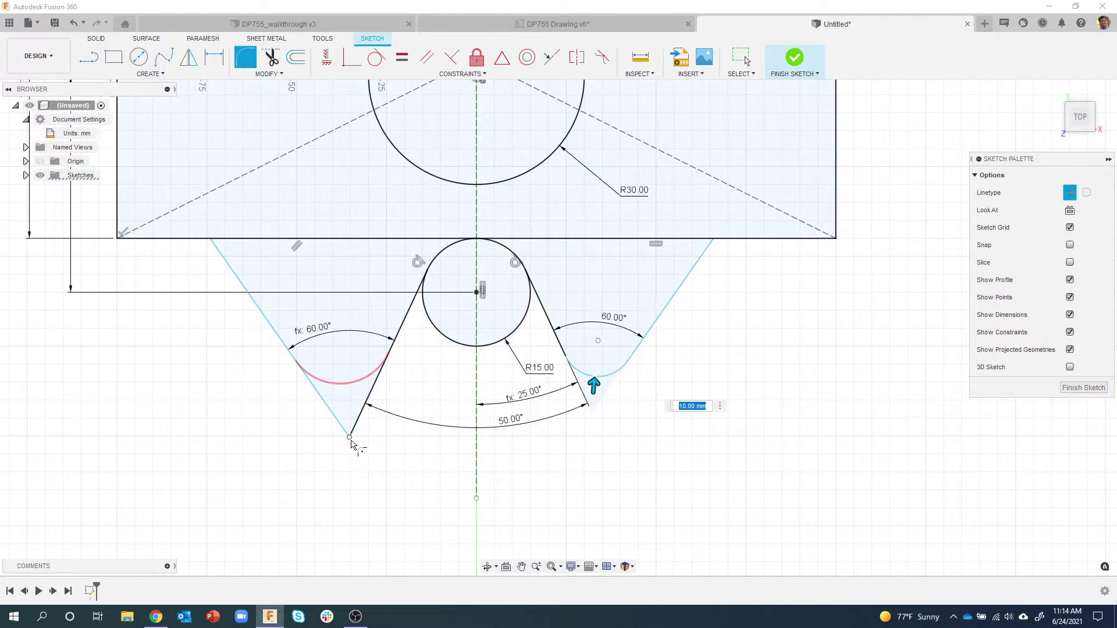
pyautogui.click(368, 456)
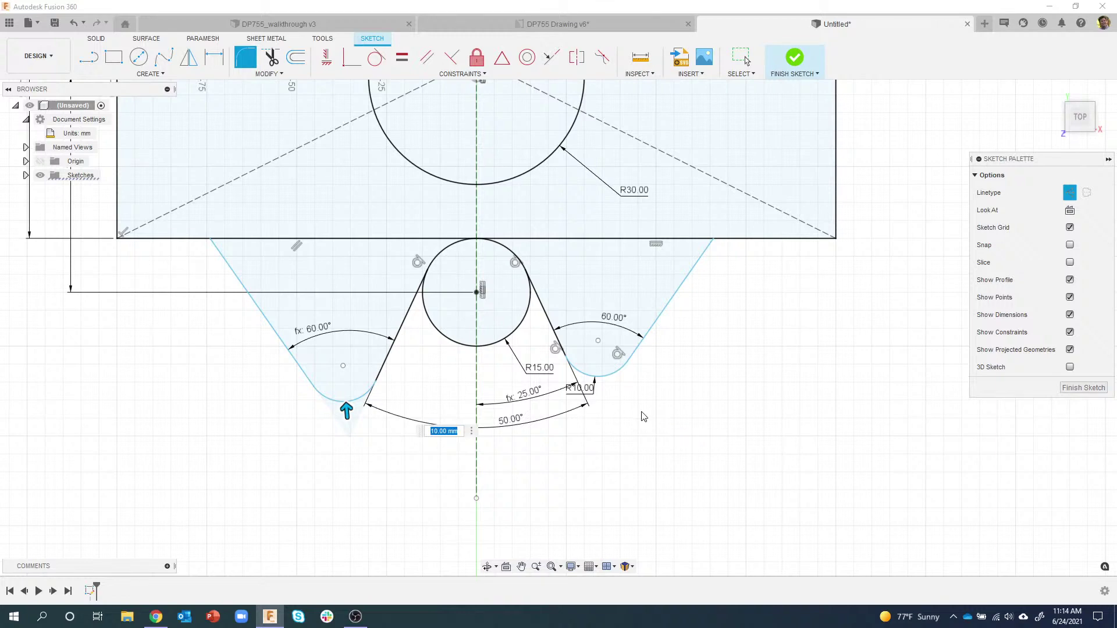
pyautogui.press('Escape')
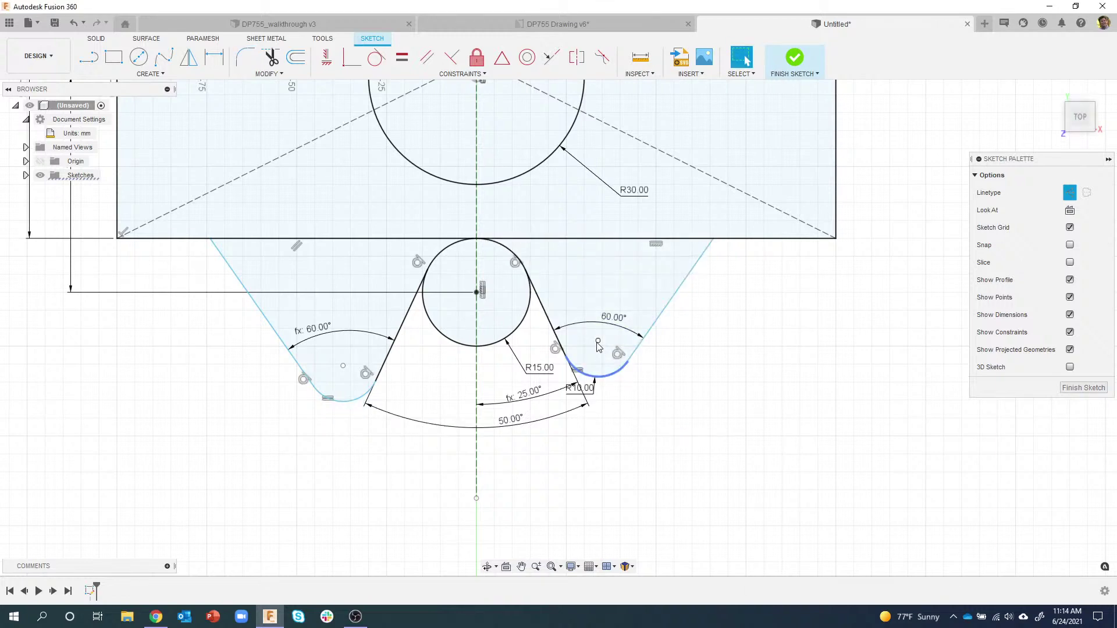
# Step: Move the right lobe's arc centre slightly farther down and outward, and reposition its R10 label below the arc
pyautogui.moveTo(598, 342)
pyautogui.mouseDown()
pyautogui.moveTo(609, 365)
pyautogui.moveTo(627, 346)
pyautogui.moveTo(640, 399)
pyautogui.moveTo(616, 355)
pyautogui.mouseUp()
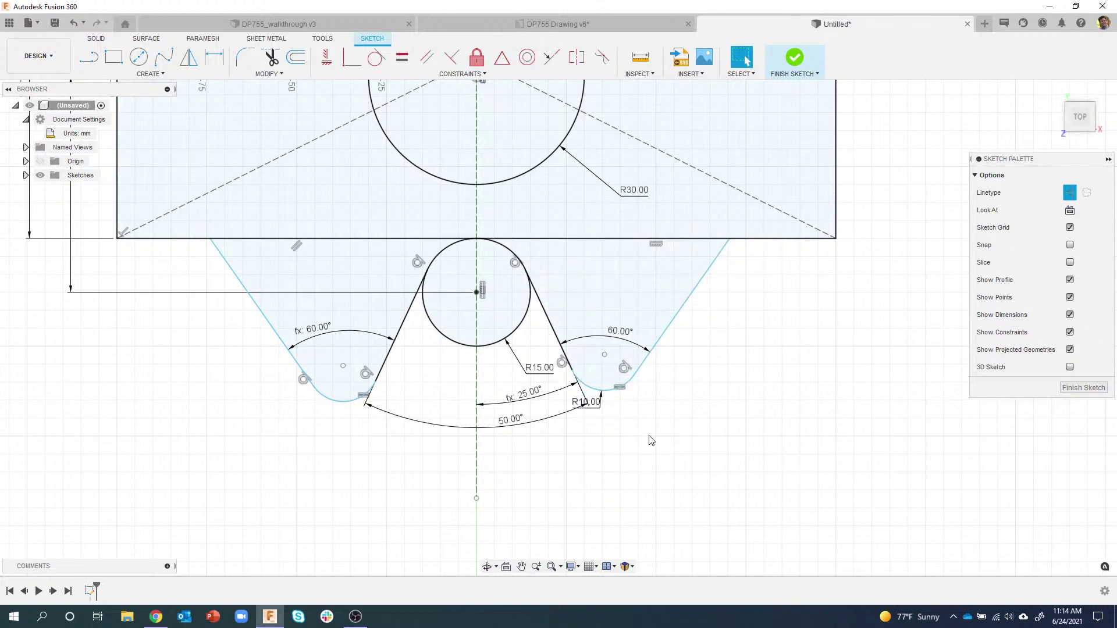
pyautogui.moveTo(601, 411); pyautogui.dragTo(625, 423)
pyautogui.scroll(-5, 763, 387)
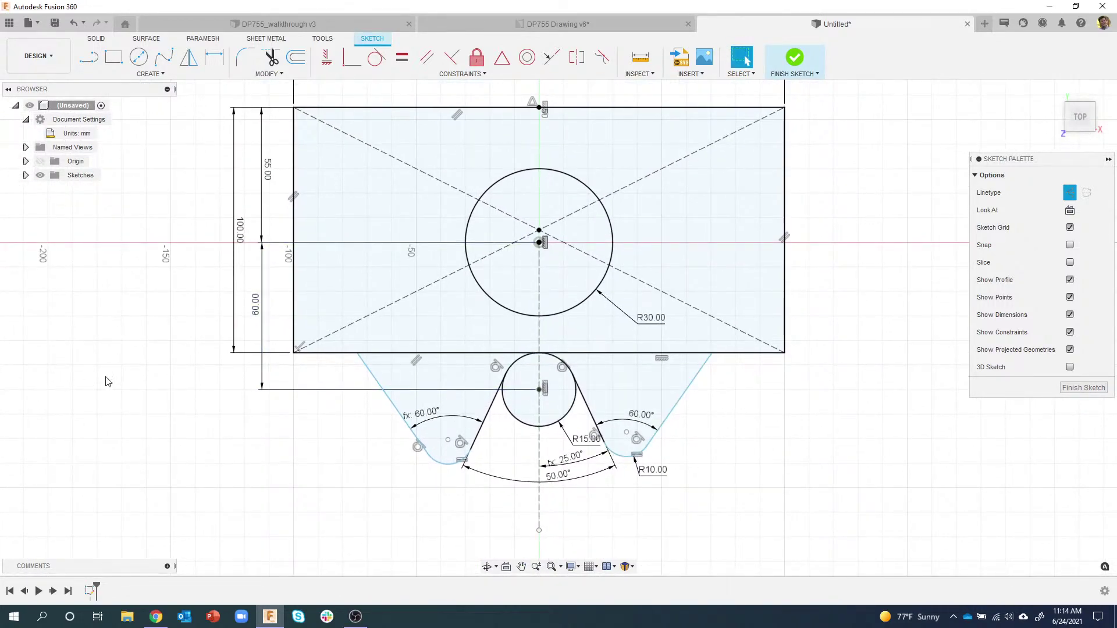
# Step: Dimension the vertical distance from the rectangle's top edge to the right lobe's arc centre and set it to the drawing's 141 mm
pyautogui.click(526, 24)
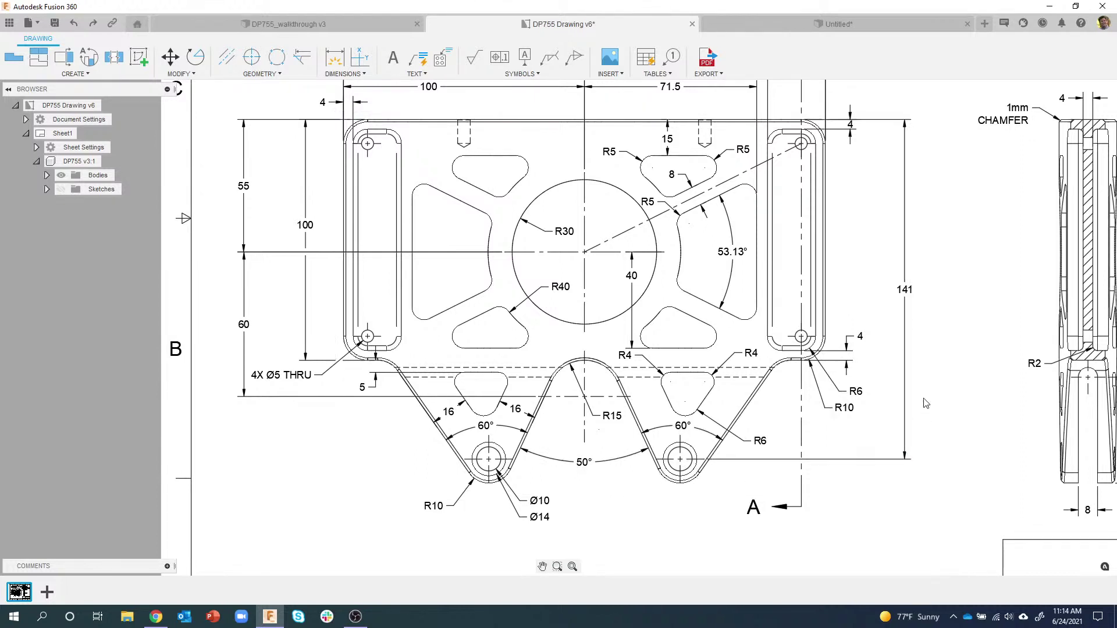
pyautogui.click(754, 23)
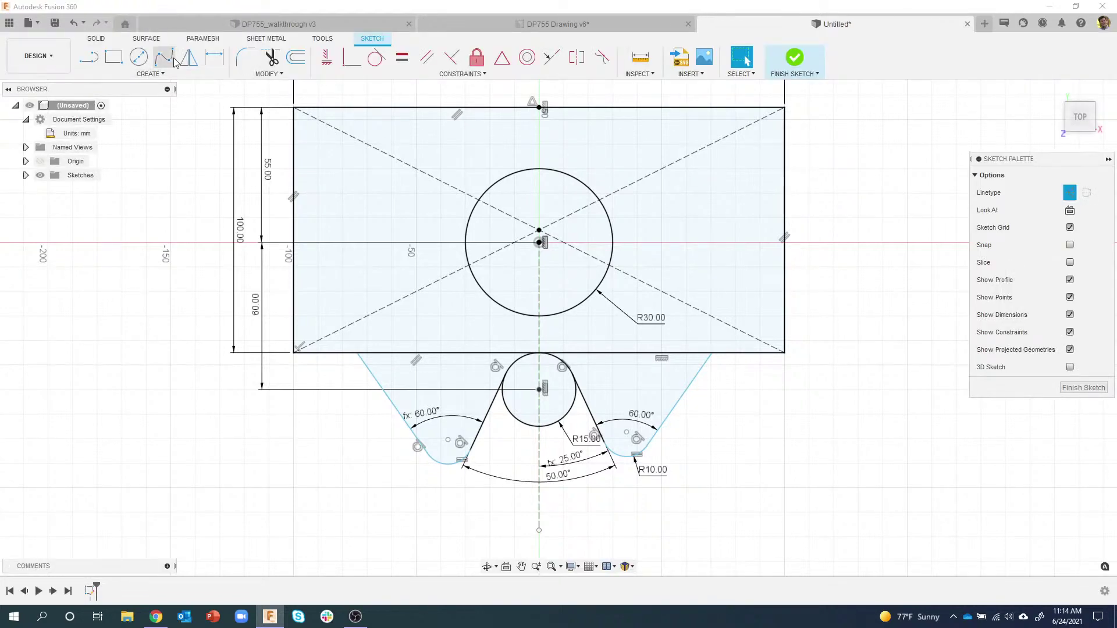
pyautogui.click(214, 56)
pyautogui.click(749, 108)
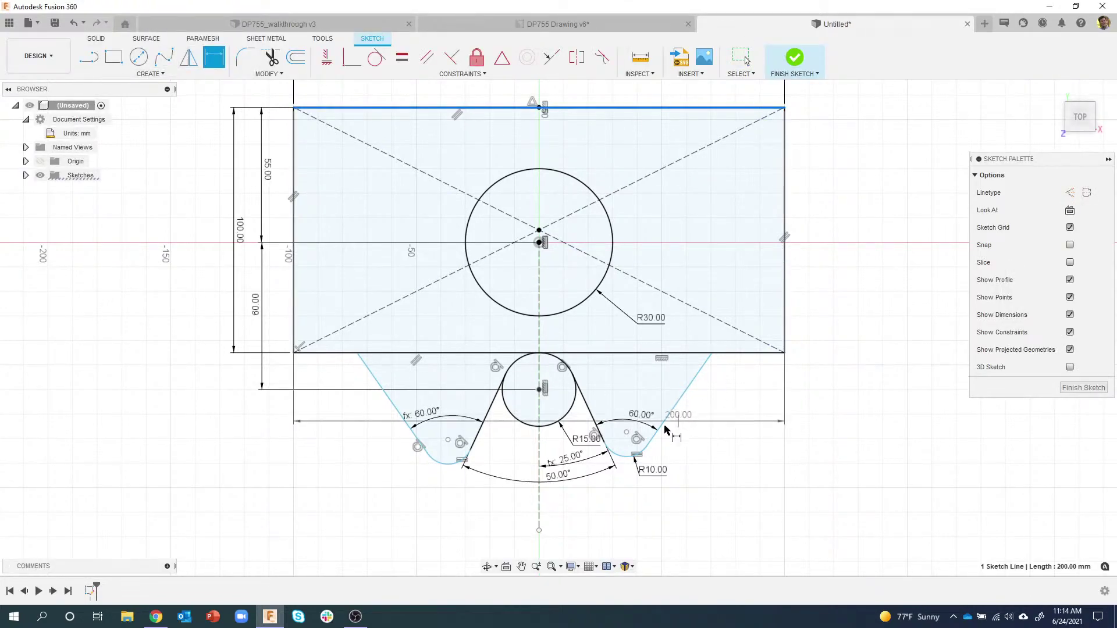
pyautogui.click(627, 434)
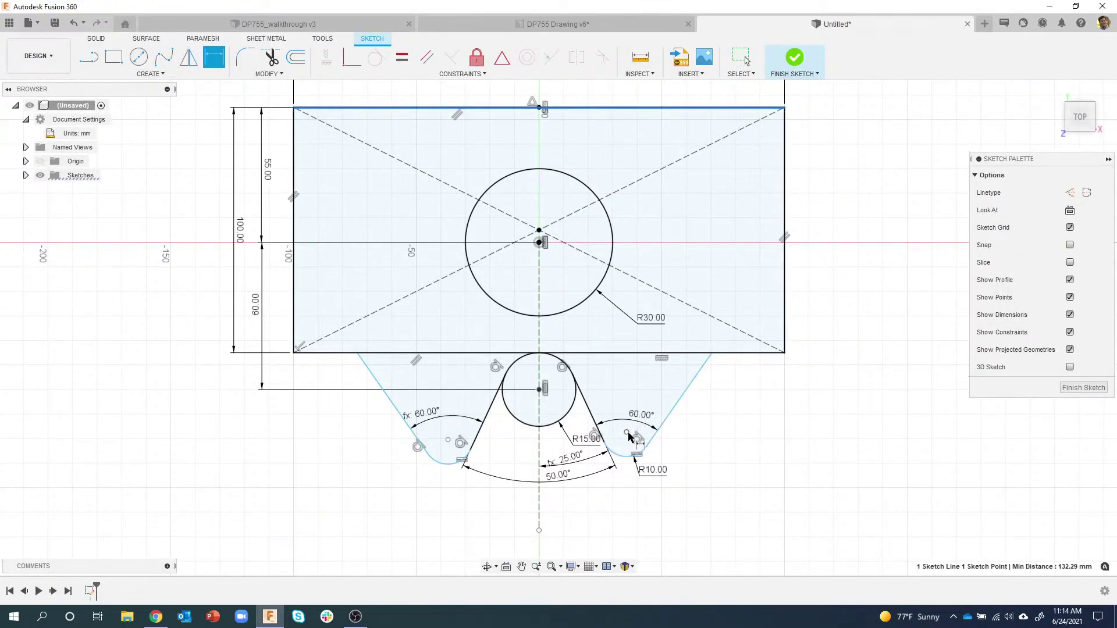
pyautogui.click(864, 369)
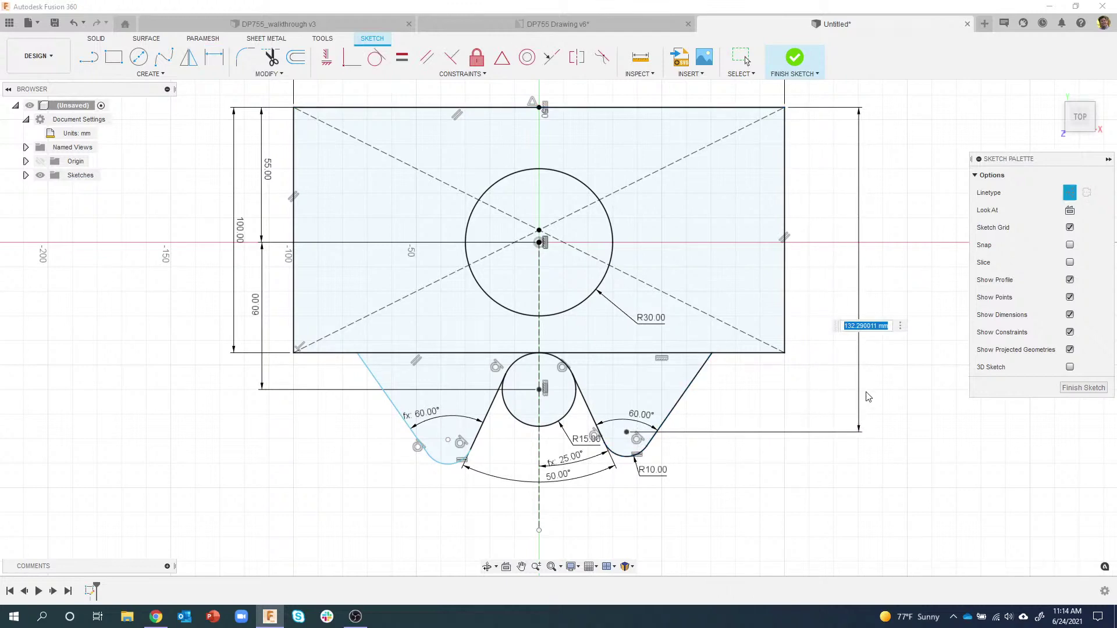
pyautogui.write('141')
pyautogui.press('Return')
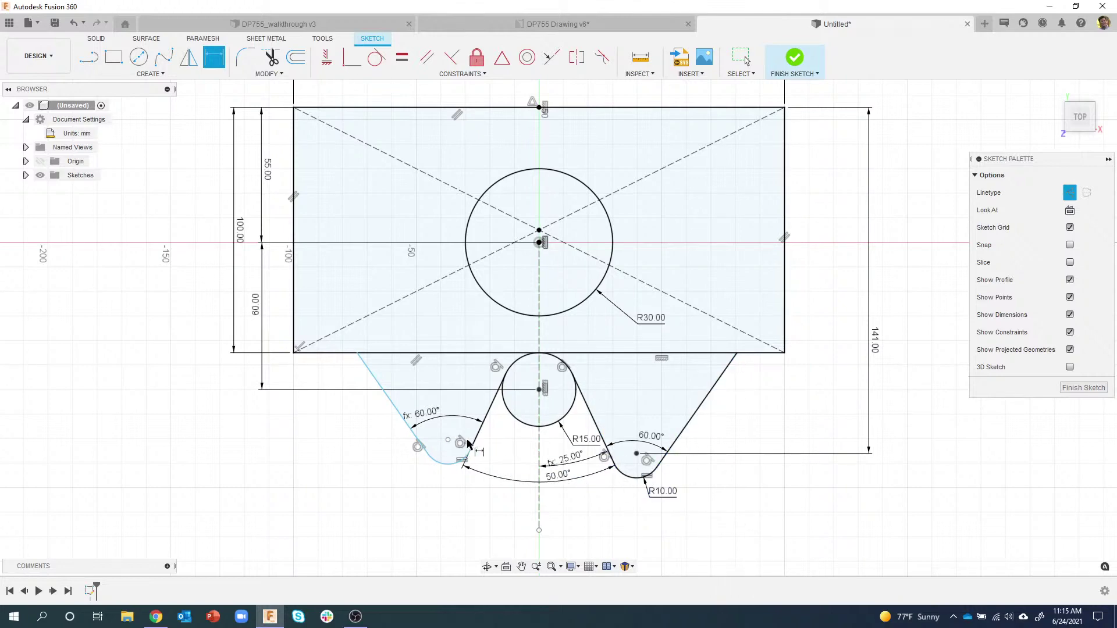
pyautogui.press('Escape')
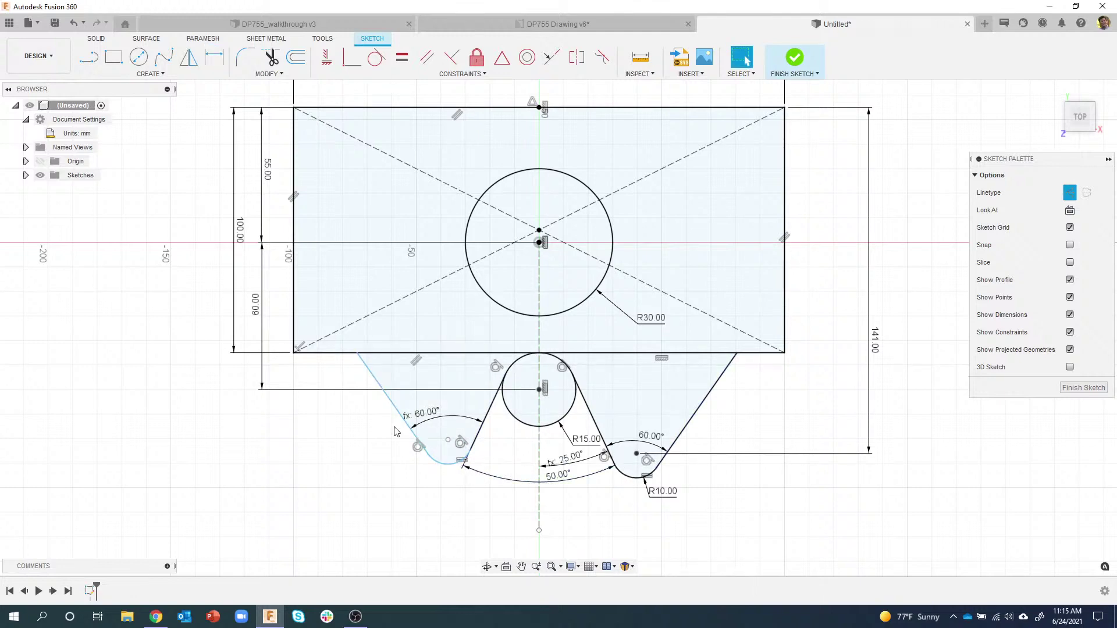
# Step: Align the left lobe's arc centre with the right lobe's arc centre using a horizontal constraint
pyautogui.click(325, 59)
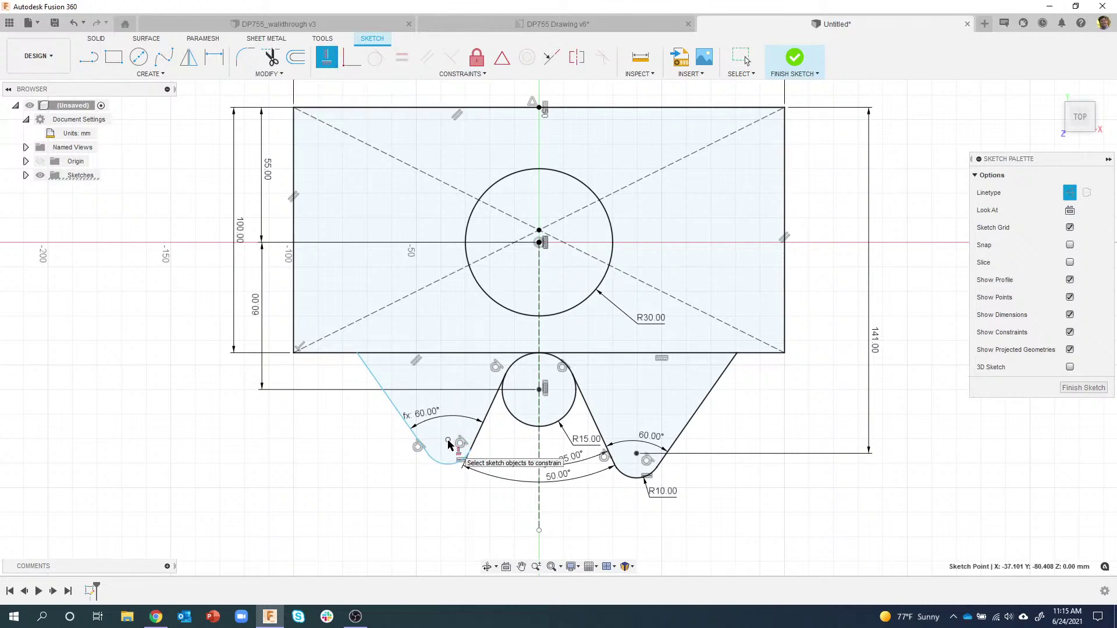
pyautogui.click(636, 456)
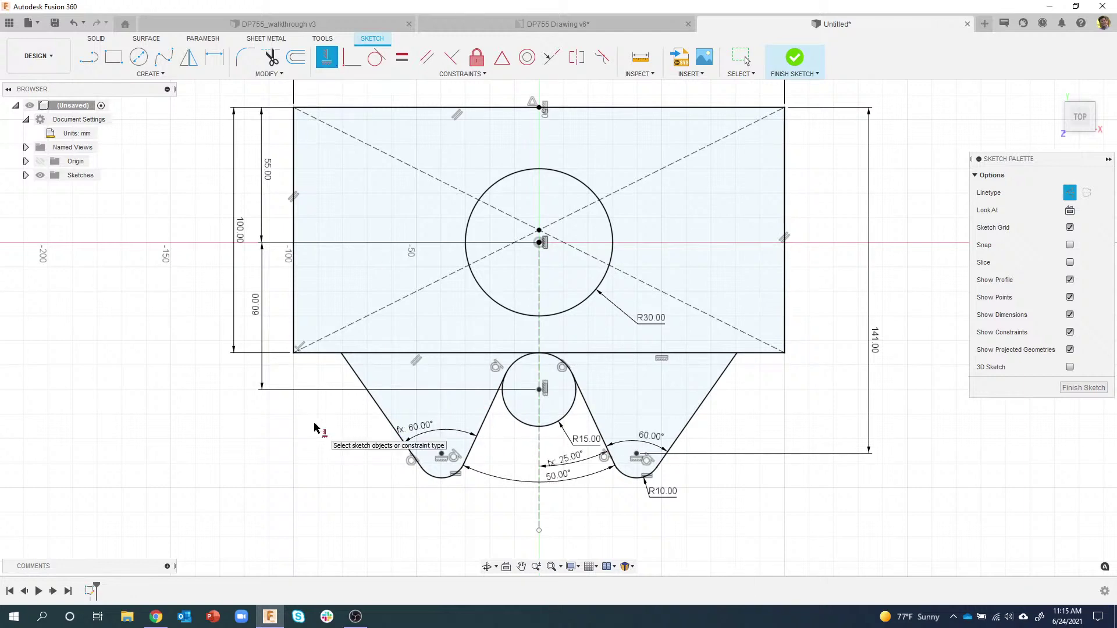
pyautogui.press('Escape')
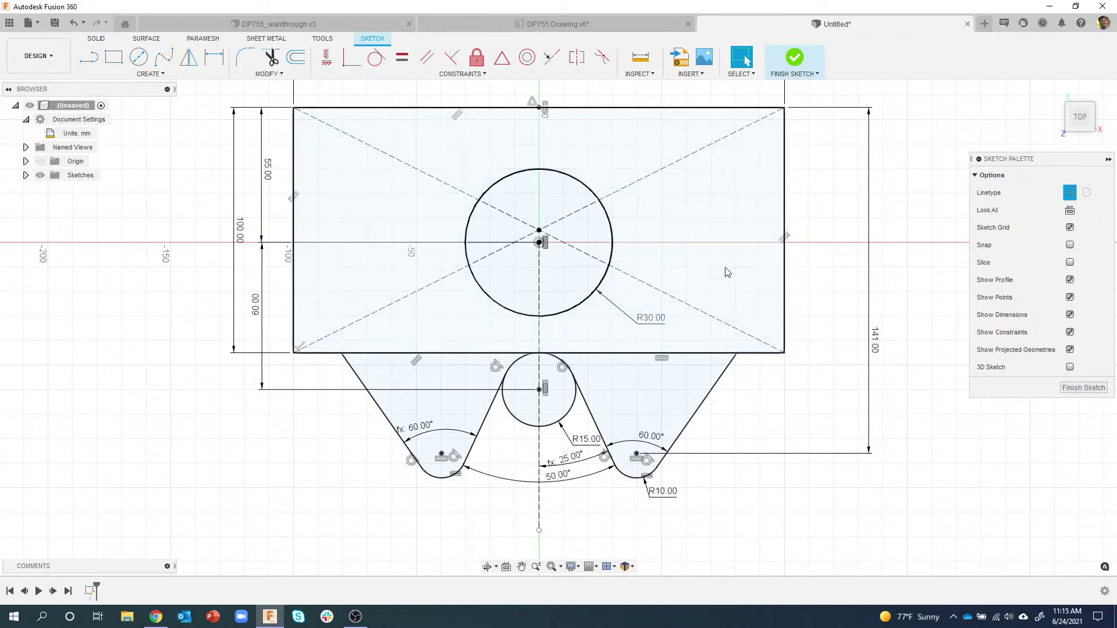
# Step: Examine the upper edge view in the DP755 drawing for the plate's overall thickness
pyautogui.click(545, 26)
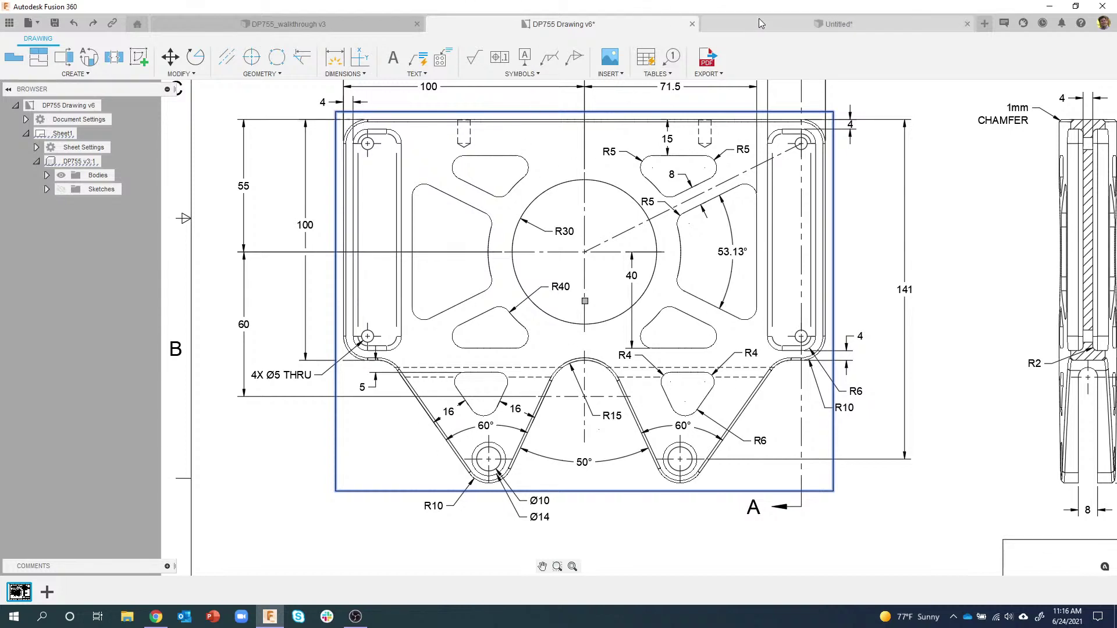
pyautogui.scroll(-5, 707, 252)
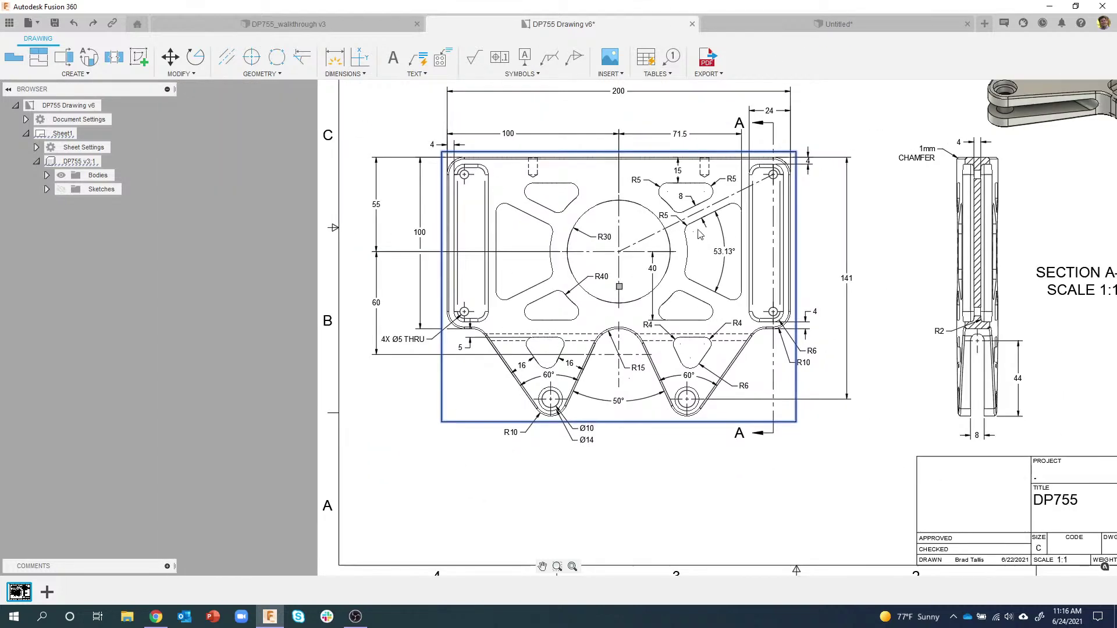
pyautogui.scroll(5, 646, 211)
pyautogui.moveTo(645, 211); pyautogui.dragTo(654, 260, button='middle')
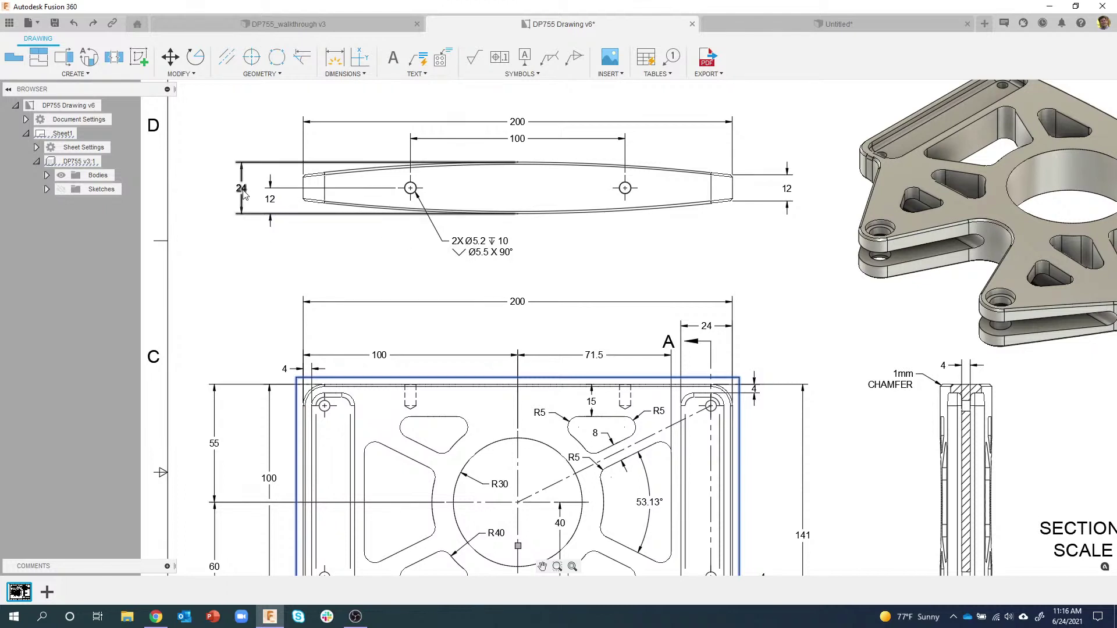
pyautogui.click(749, 19)
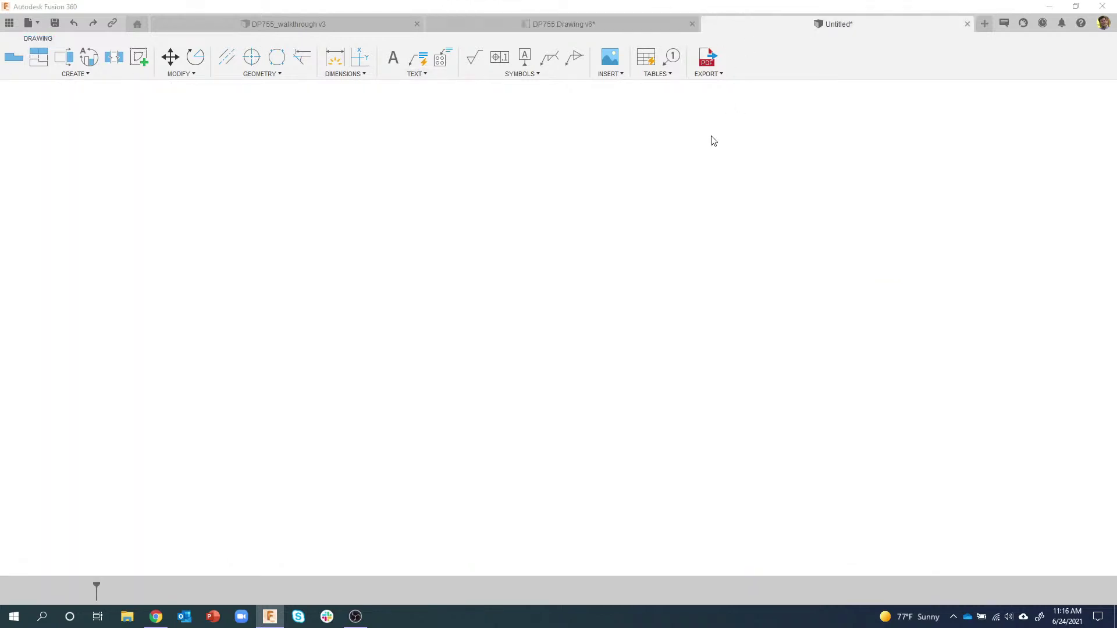
# Step: Finish the sketch and extrude the rectangular plate profile and both lower lobes 12 mm as a new body, leaving the circles open
pyautogui.click(814, 72)
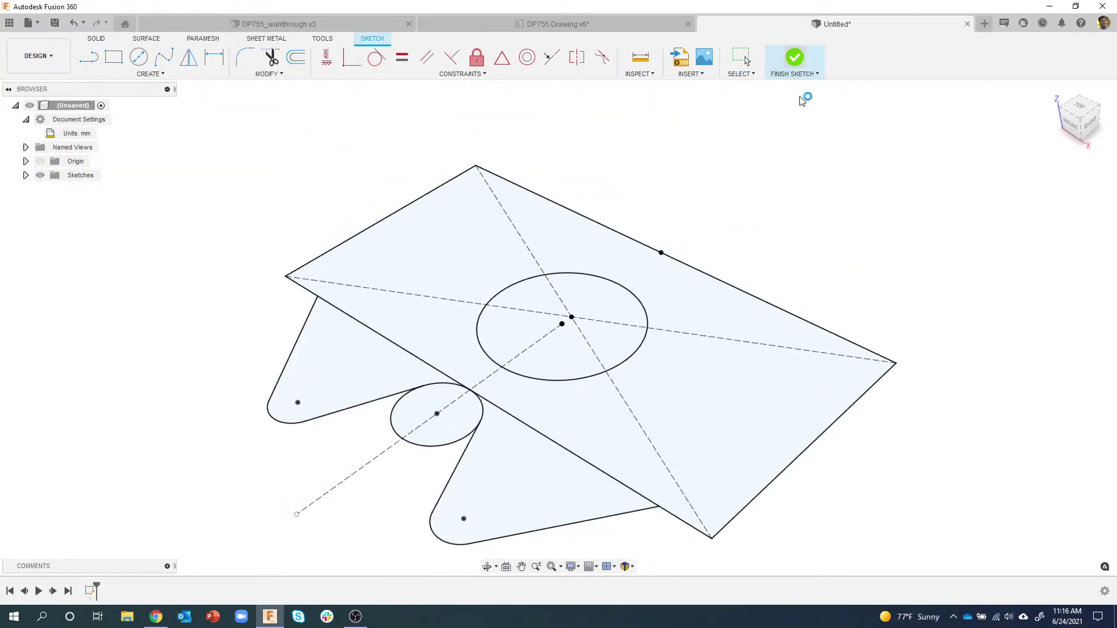
pyautogui.click(509, 259)
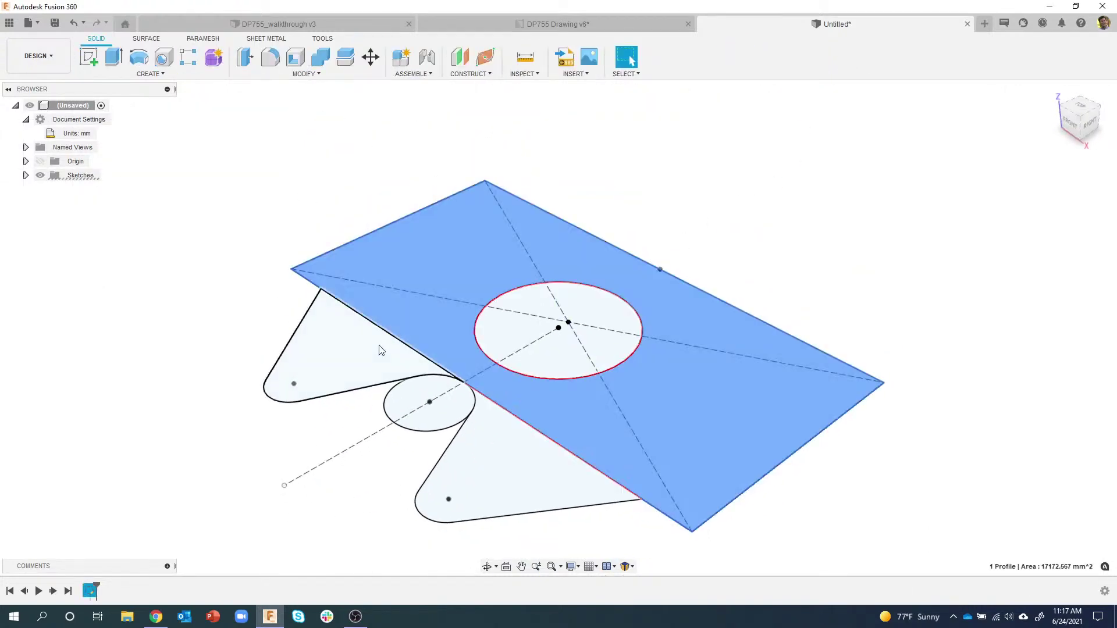
pyautogui.keyDown('ctrl'); pyautogui.click(377, 349); pyautogui.keyUp('ctrl')
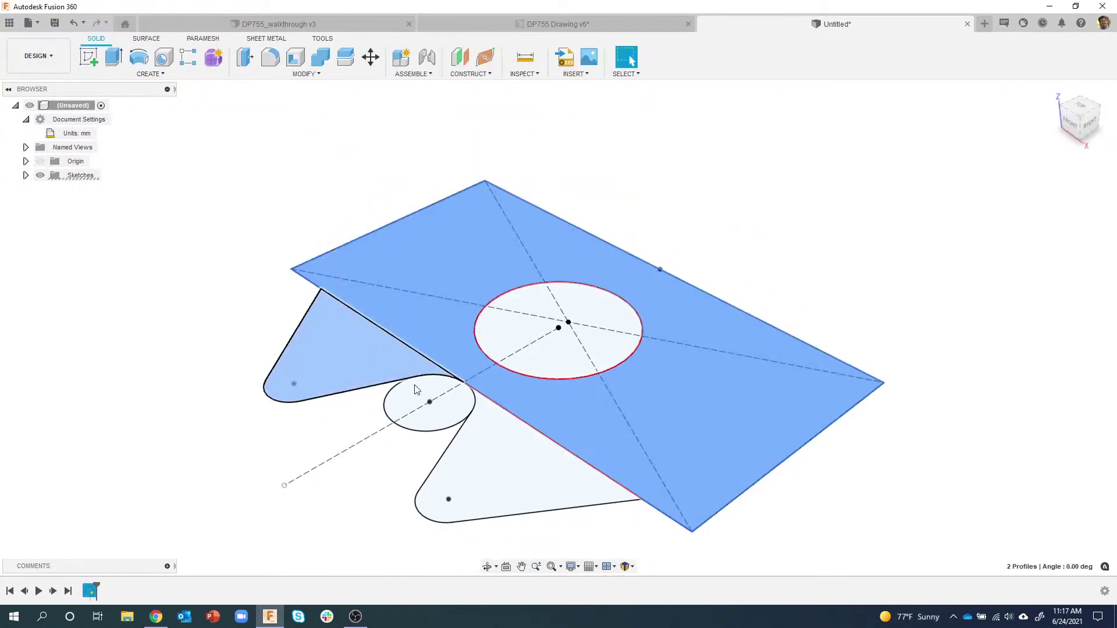
pyautogui.rightClick(510, 436)
pyautogui.click(502, 486)
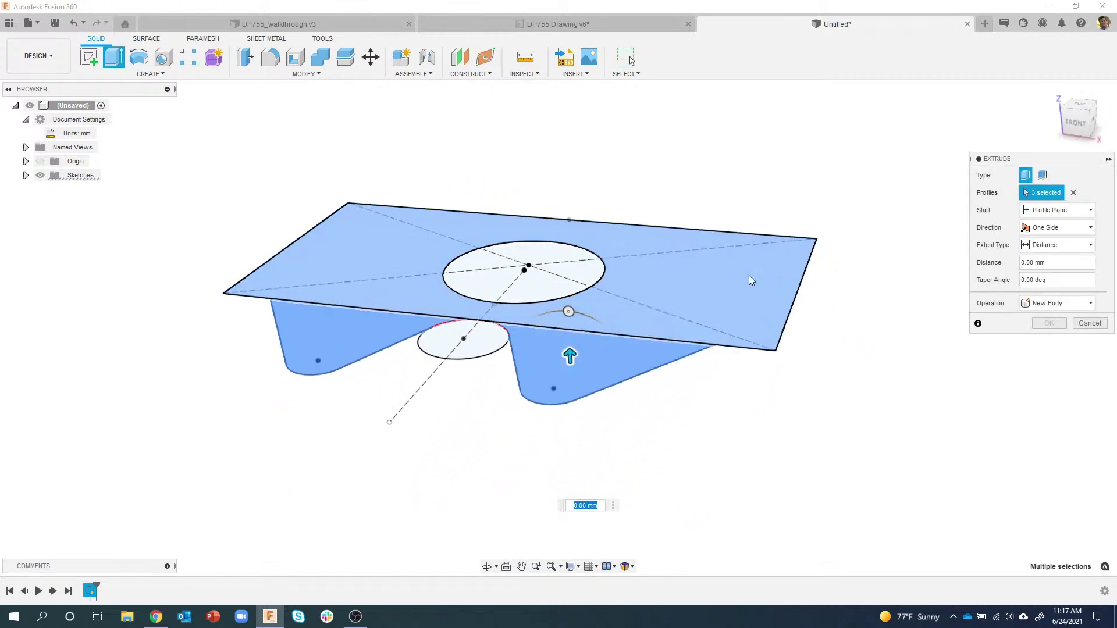
pyautogui.click(1061, 261)
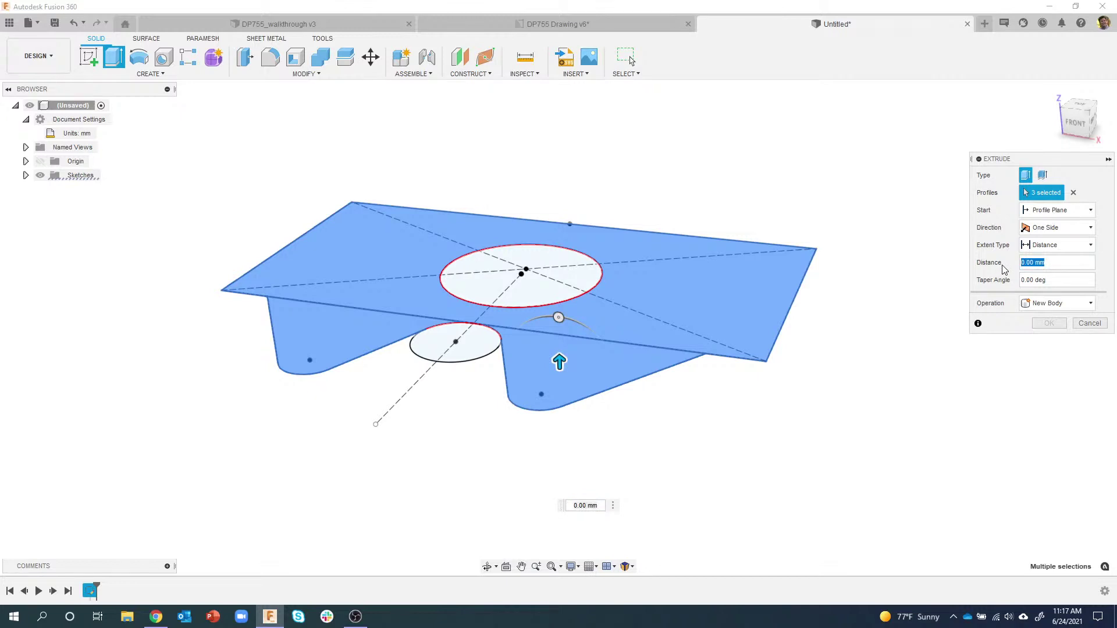
pyautogui.press('Return')
pyautogui.keyDown('shift'); pyautogui.moveTo(901, 285); pyautogui.dragTo(994, 323, button='middle'); pyautogui.keyUp('shift')
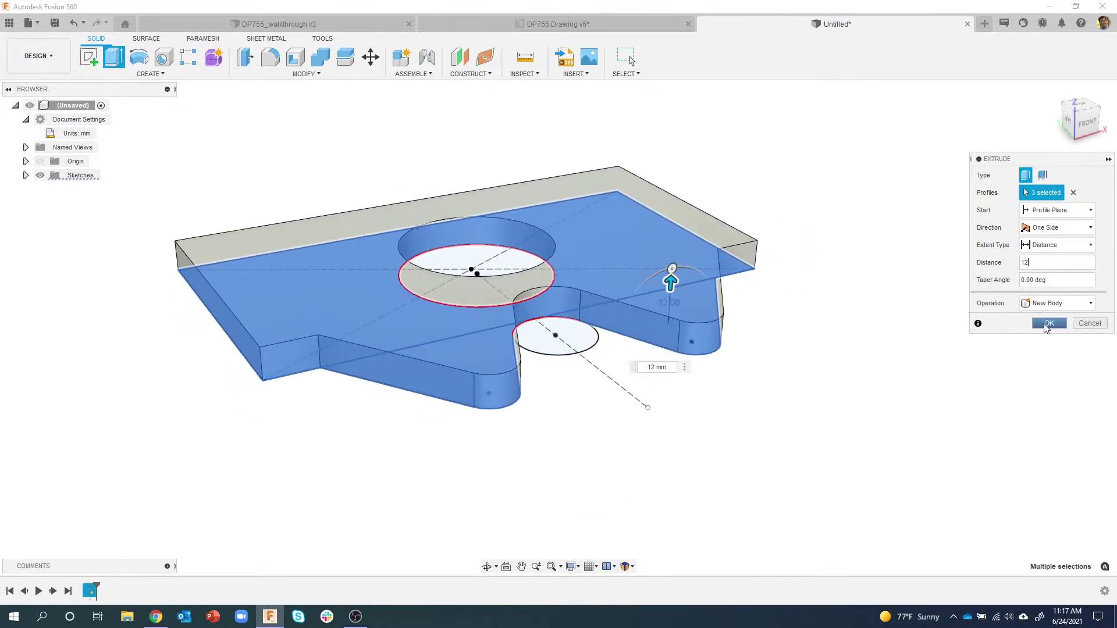
pyautogui.keyDown('shift'); pyautogui.moveTo(873, 326); pyautogui.dragTo(1044, 322, button='middle'); pyautogui.keyUp('shift')
pyautogui.click(1048, 322)
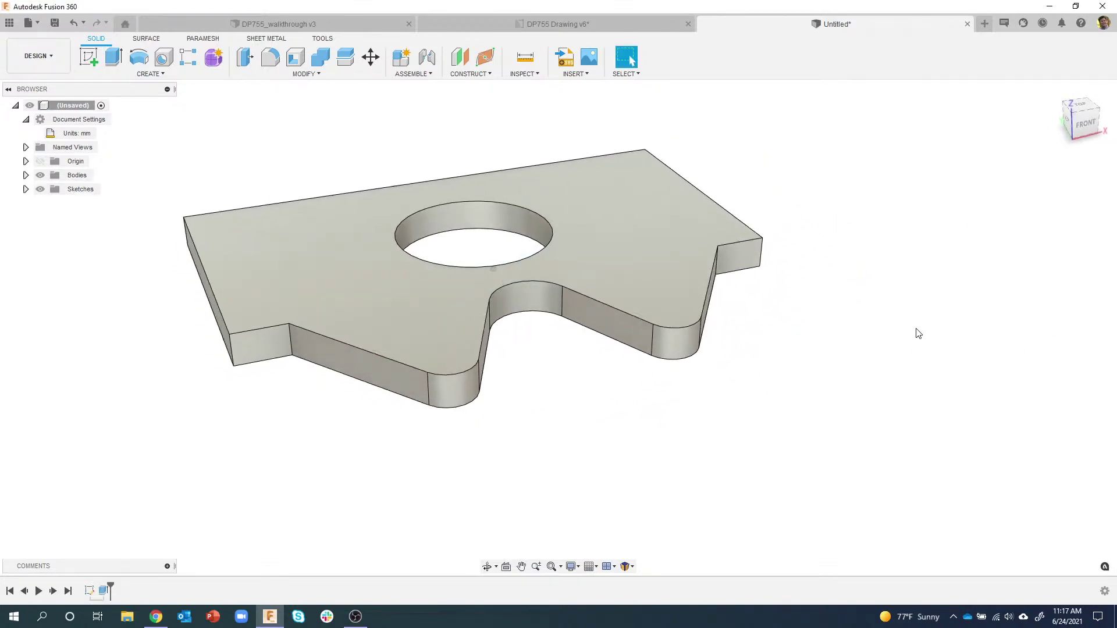
# Step: Fillet the plate's four outer vertical corners and the two inner corners beside the lobes with a 10 mm radius
pyautogui.keyDown('shift'); pyautogui.moveTo(868, 323); pyautogui.dragTo(816, 313, button='middle'); pyautogui.keyUp('shift')
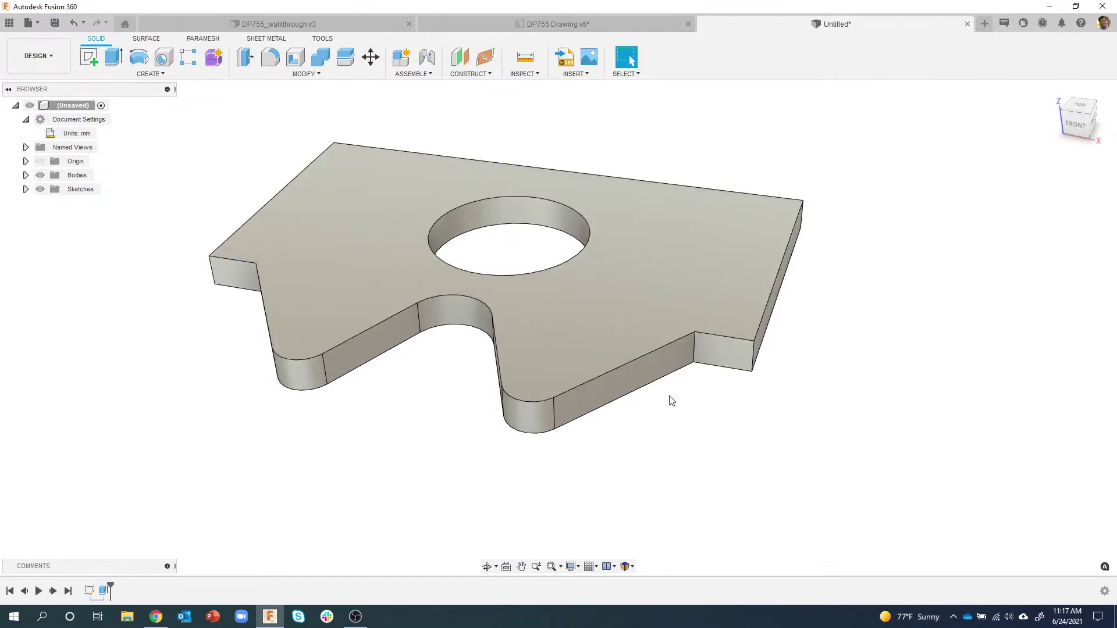
pyautogui.click(693, 359)
pyautogui.rightClick(693, 358)
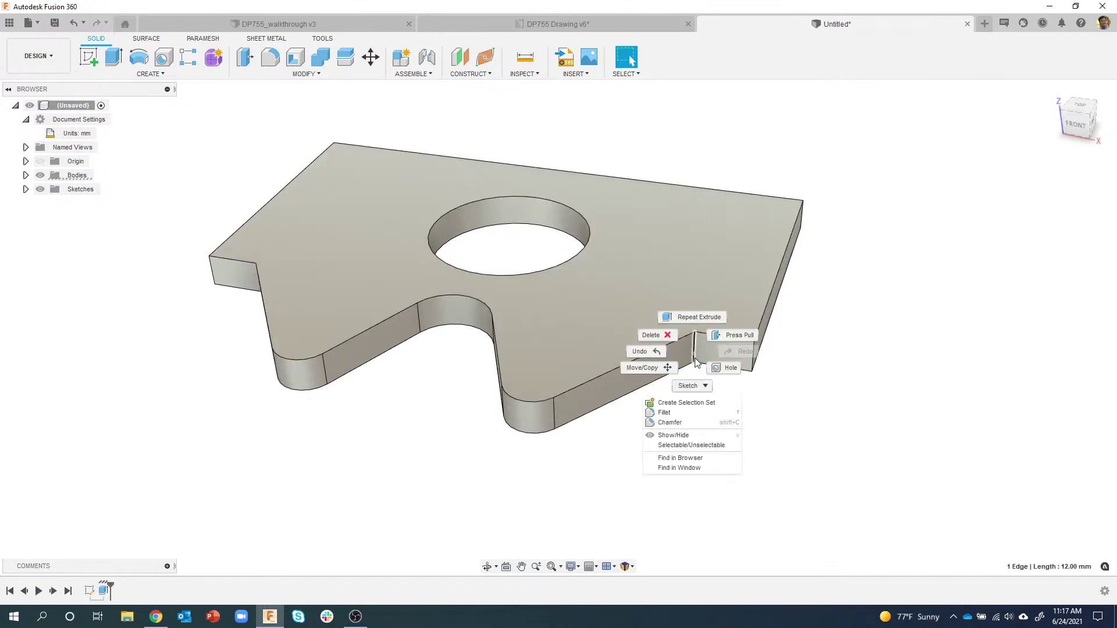
pyautogui.click(677, 414)
pyautogui.write('10')
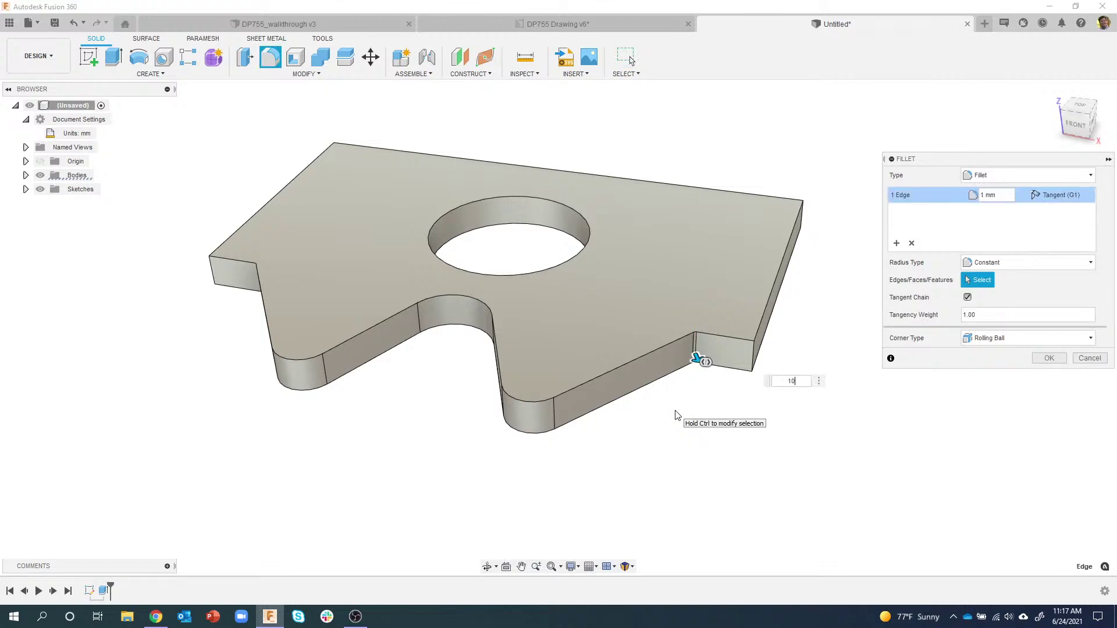
pyautogui.click(753, 352)
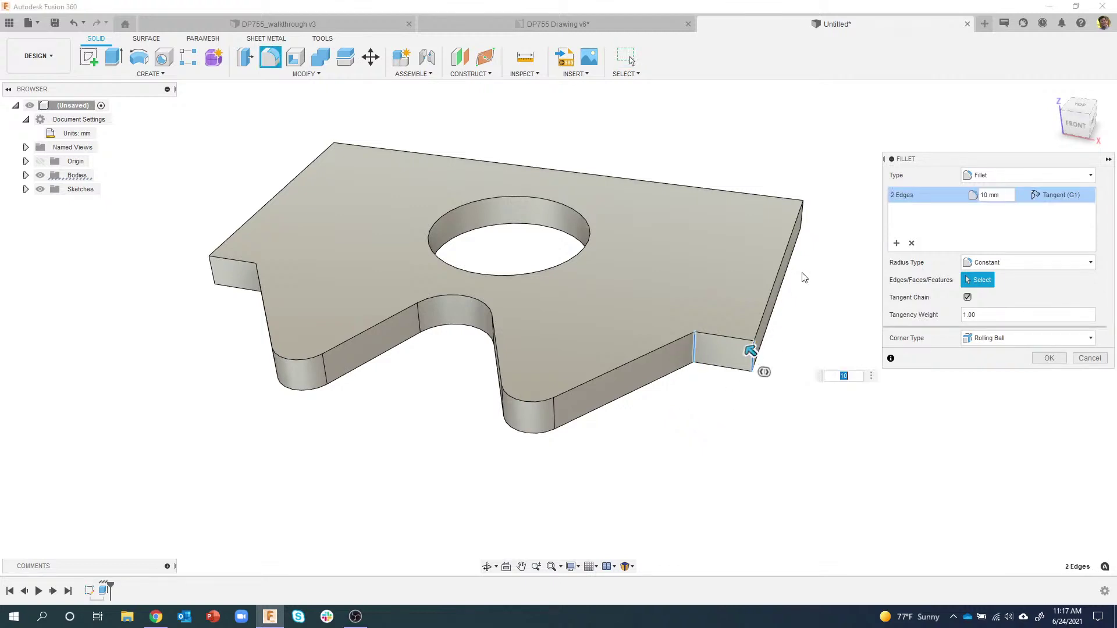
pyautogui.click(803, 216)
pyautogui.click(336, 151)
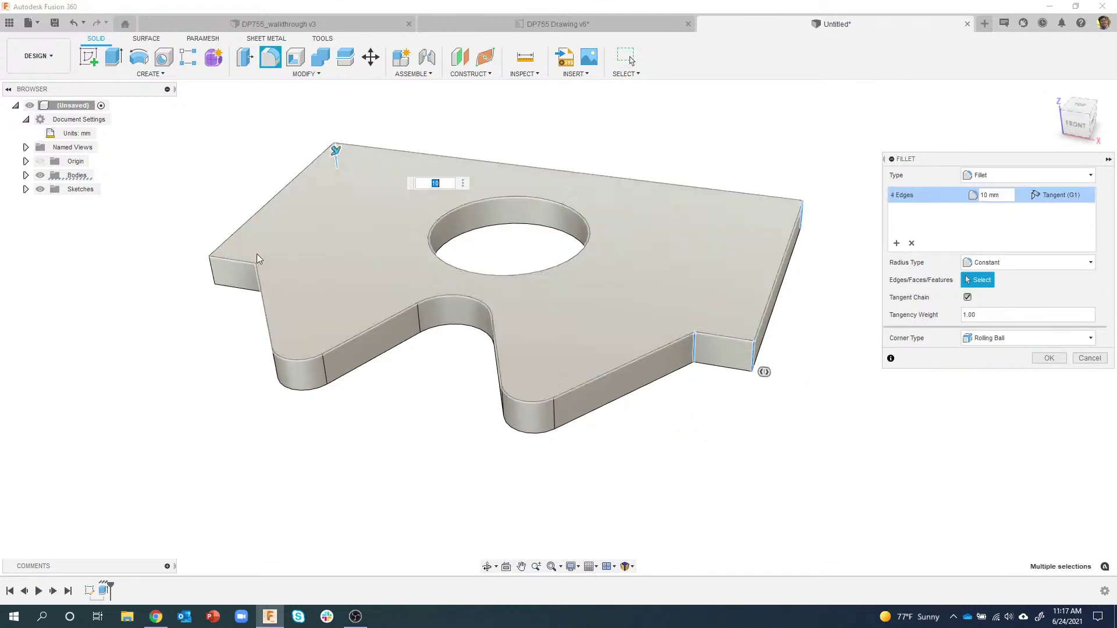
pyautogui.click(212, 270)
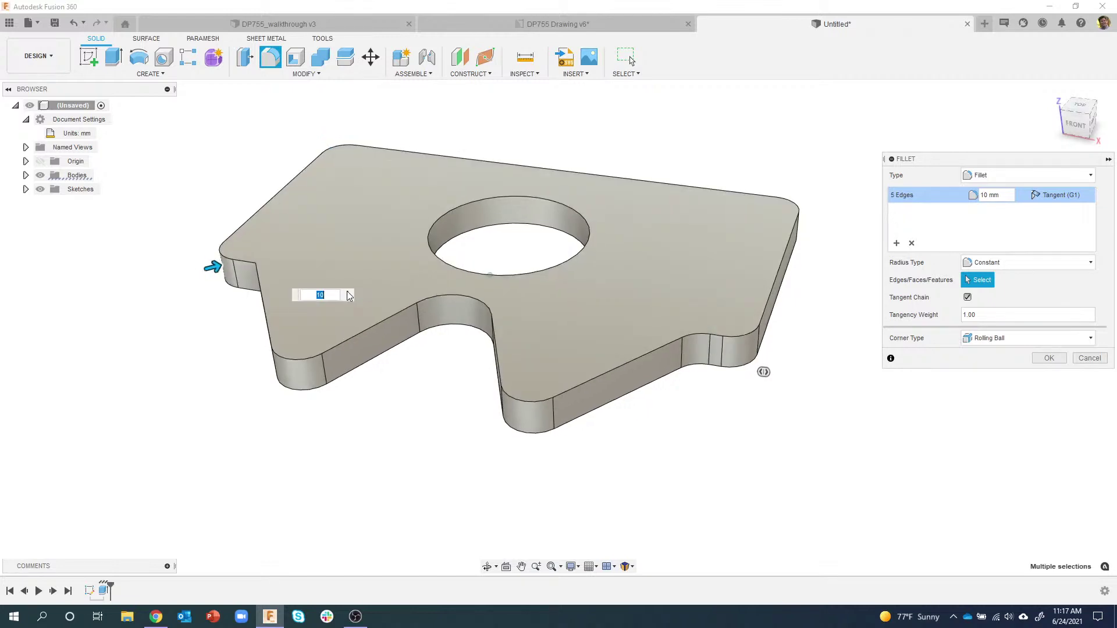
pyautogui.keyDown('shift'); pyautogui.moveTo(349, 296); pyautogui.dragTo(329, 375, button='middle'); pyautogui.keyUp('shift')
pyautogui.click(322, 377)
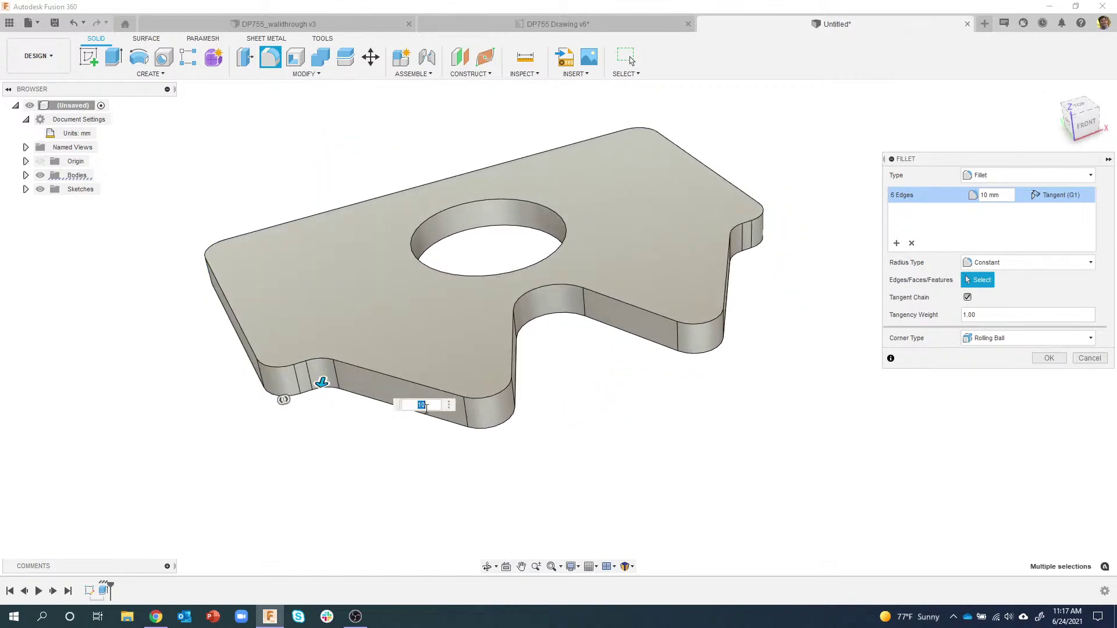
pyautogui.keyDown('shift'); pyautogui.moveTo(425, 407); pyautogui.dragTo(648, 324, button='middle'); pyautogui.keyUp('shift')
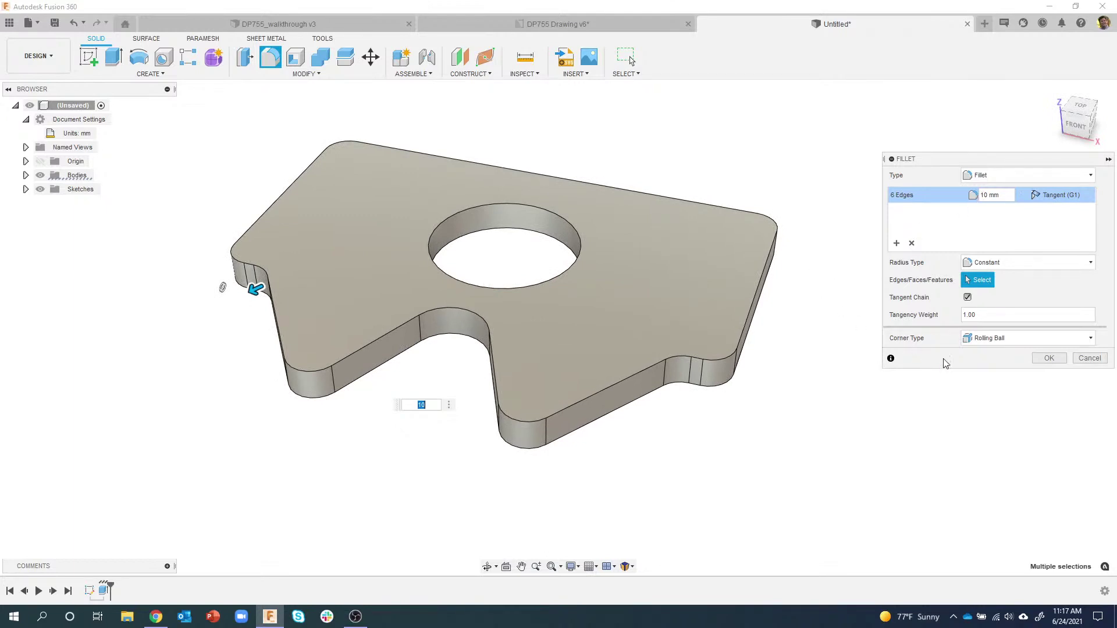
pyautogui.click(1048, 358)
# Step: Show the base sketch Sketch1 to compare it with the solid plate, and hide it again
pyautogui.keyDown('shift'); pyautogui.moveTo(970, 357); pyautogui.dragTo(660, 228, button='middle'); pyautogui.keyUp('shift')
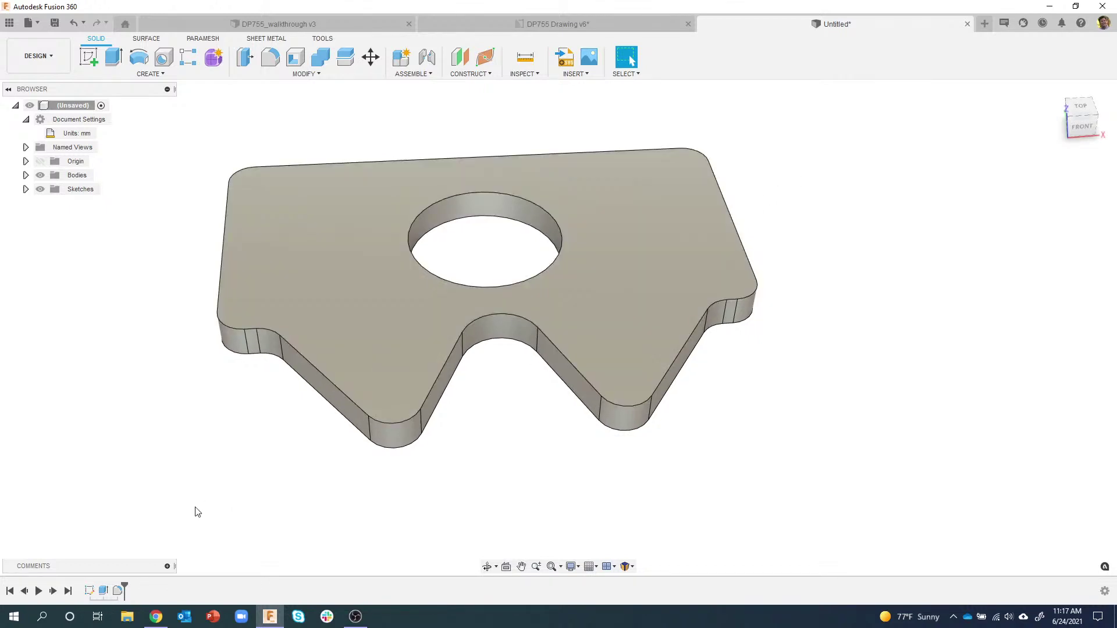
pyautogui.click(26, 189)
pyautogui.doubleClick(46, 204)
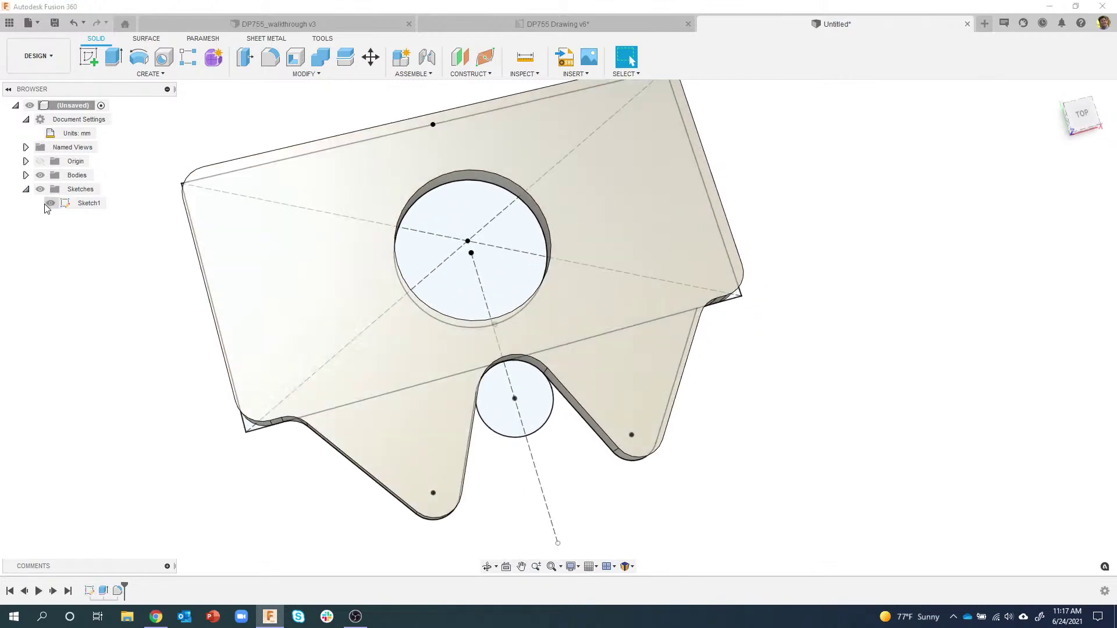
pyautogui.keyDown('shift'); pyautogui.moveTo(189, 240); pyautogui.dragTo(393, 247, button='middle'); pyautogui.keyUp('shift')
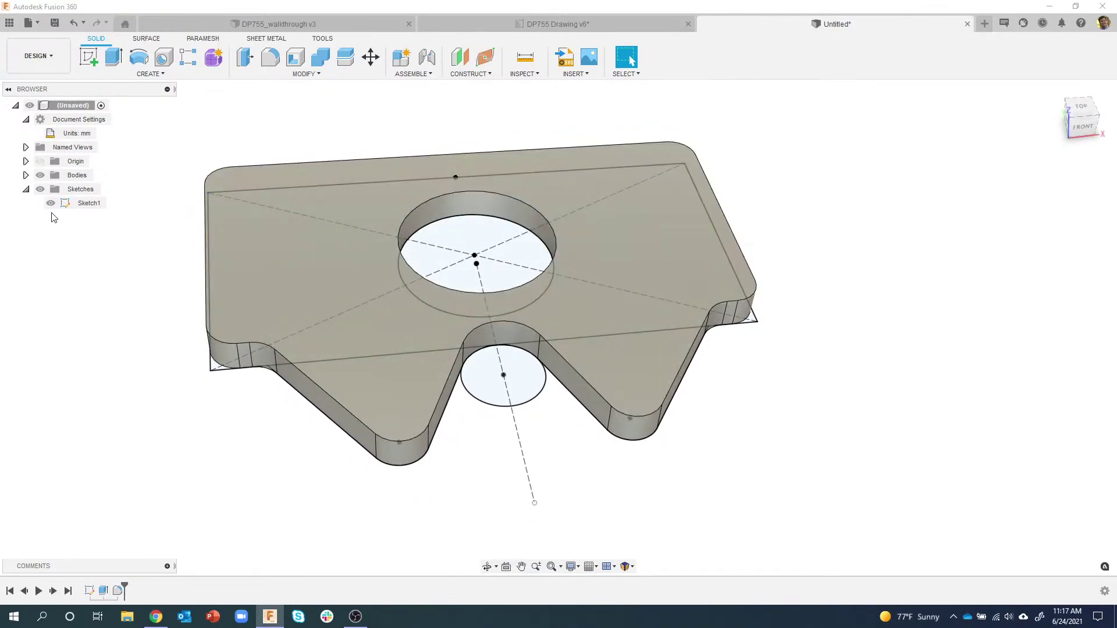
pyautogui.click(51, 203)
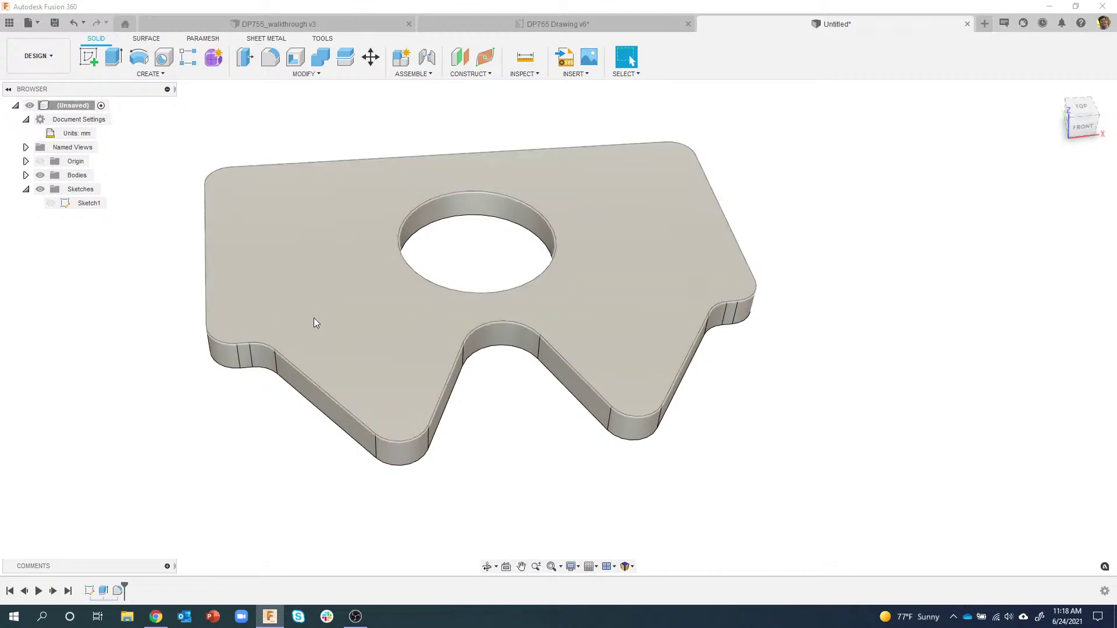
# Step: Create a new sketch on the plate's top face
pyautogui.click(329, 220)
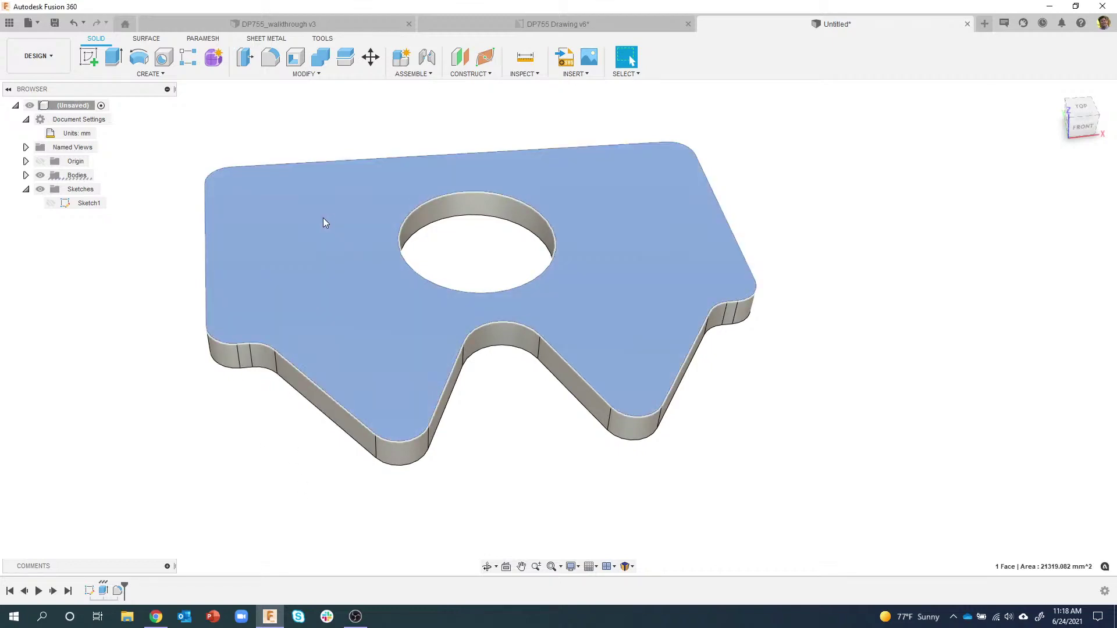
pyautogui.rightClick(324, 223)
pyautogui.click(320, 280)
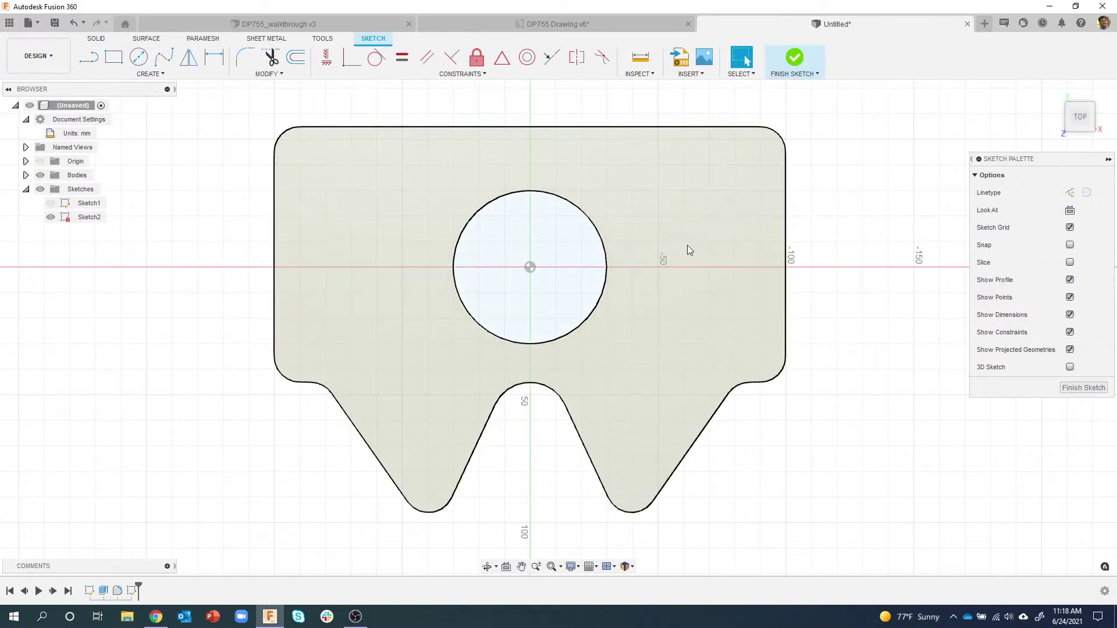
# Step: Project the whole plate body into the new sketch using the Bodies selection filter, and check the projected outline with the body hidden
pyautogui.click(137, 77)
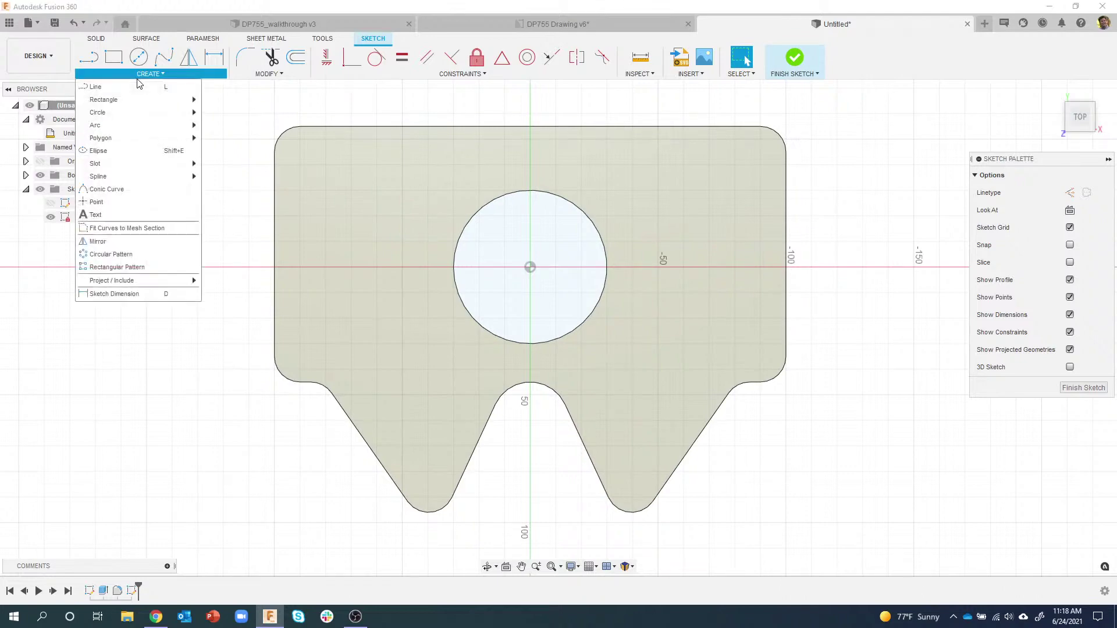
pyautogui.moveTo(144, 281)
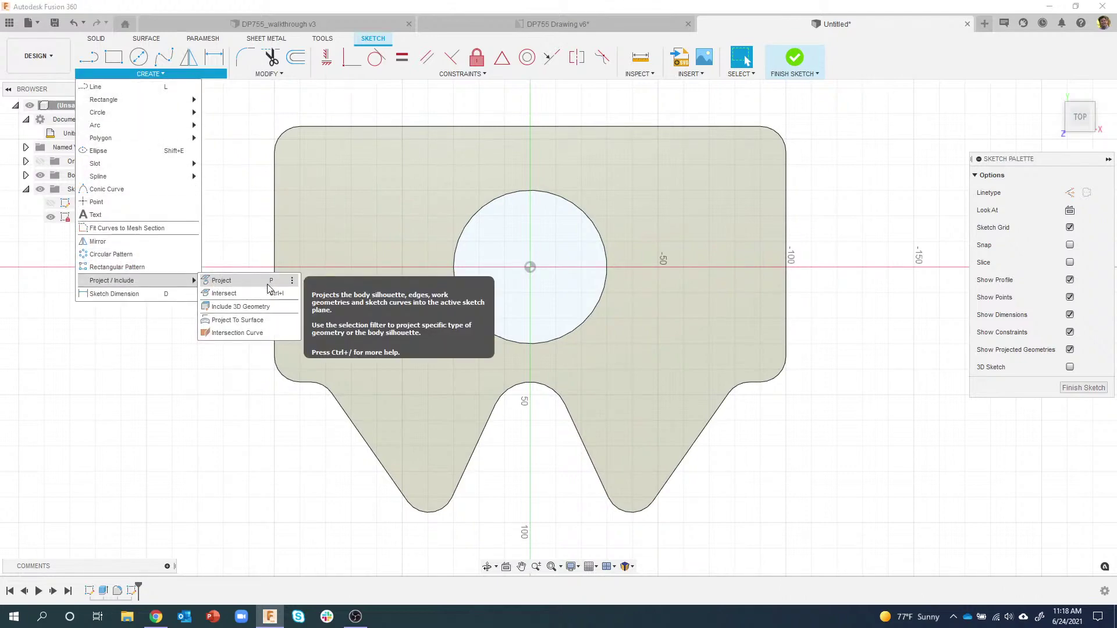
pyautogui.click(248, 244)
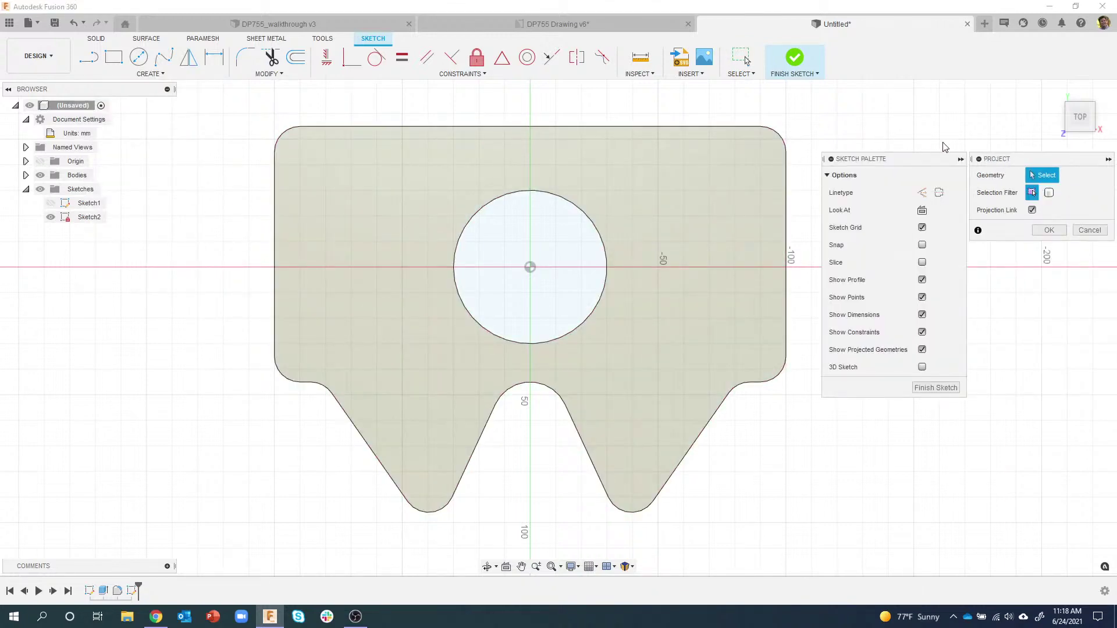
pyautogui.moveTo(1051, 161)
pyautogui.mouseDown()
pyautogui.moveTo(801, 121)
pyautogui.moveTo(883, 128)
pyautogui.mouseUp()
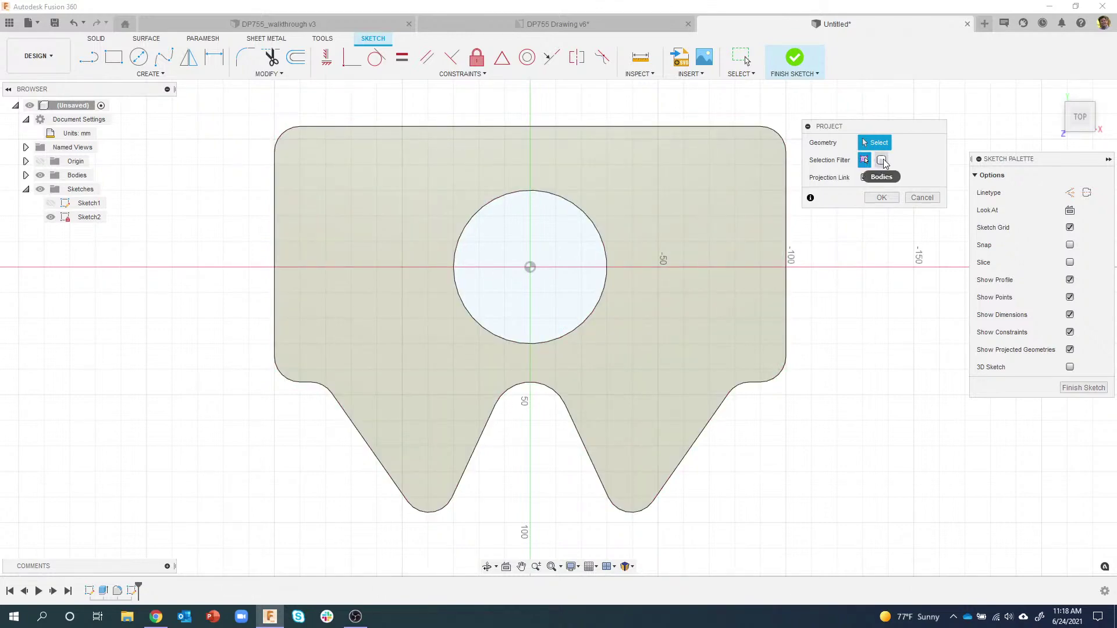
pyautogui.click(882, 161)
pyautogui.click(706, 233)
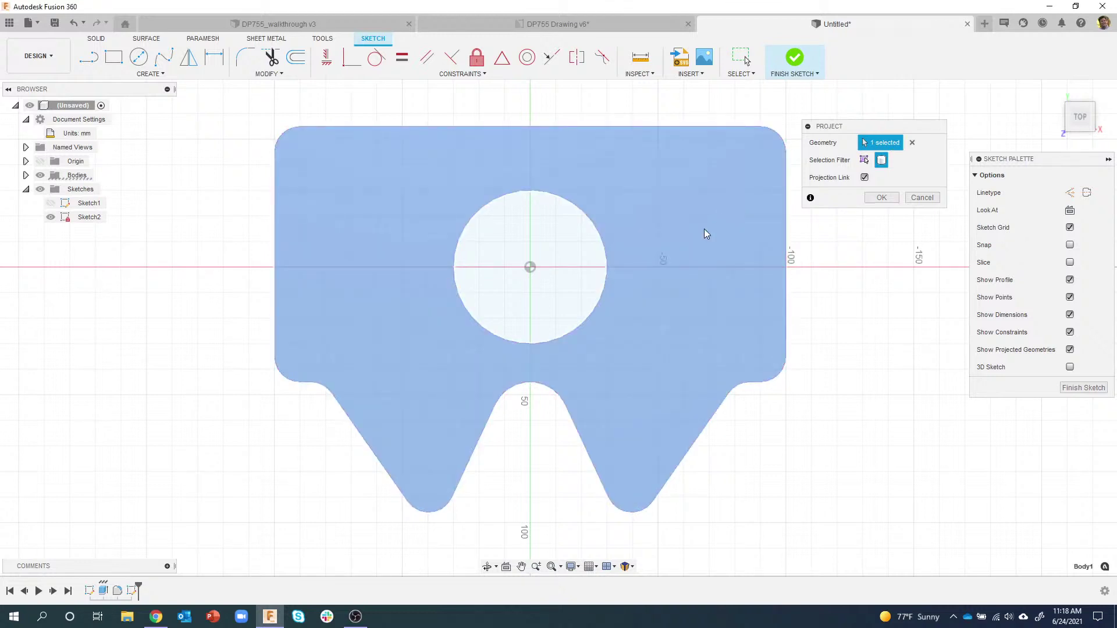
pyautogui.click(882, 197)
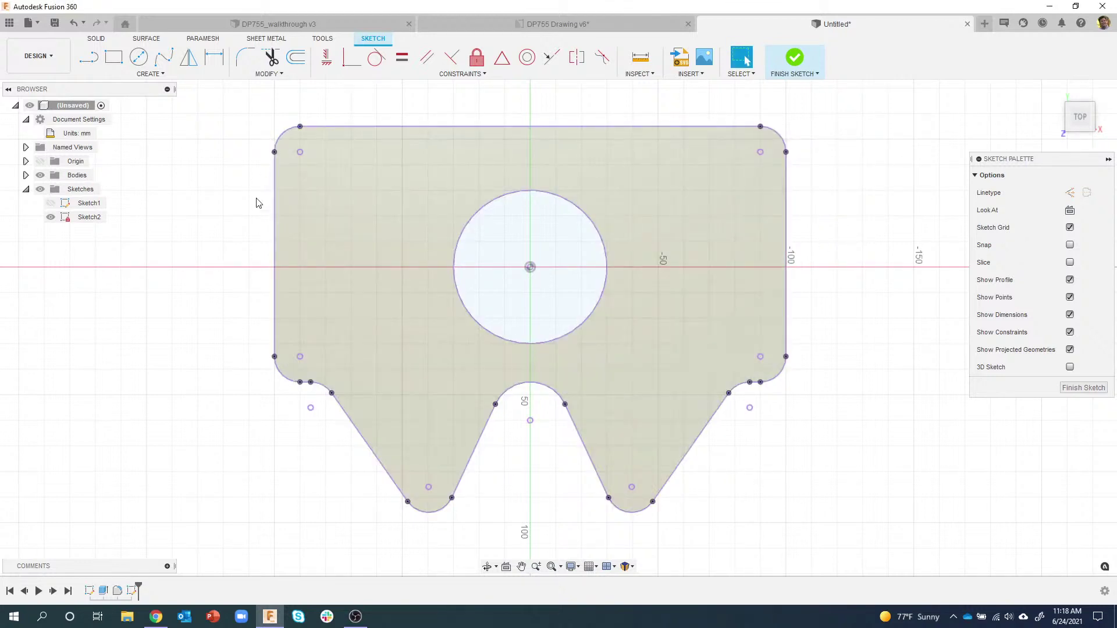
pyautogui.click(41, 176)
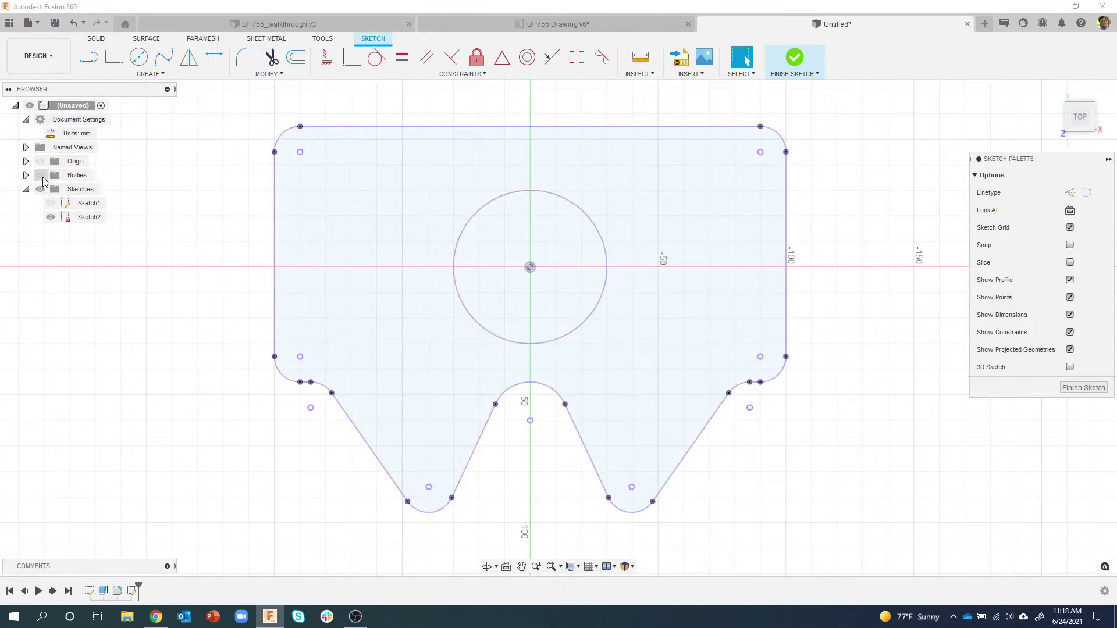
pyautogui.click(40, 176)
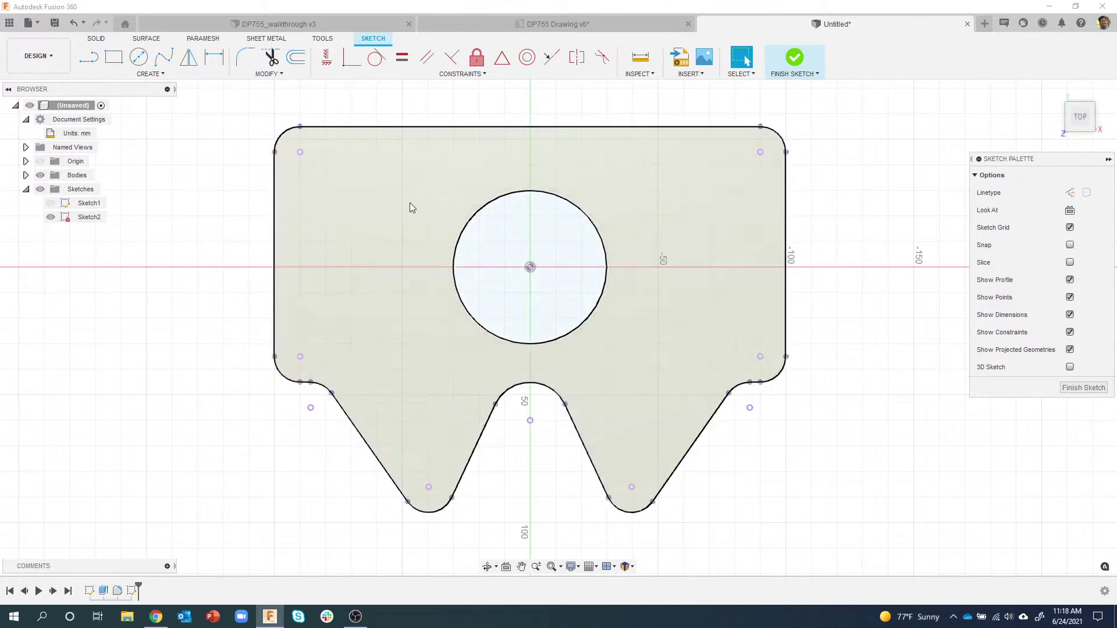
# Step: Examine the front view in the DP755 drawing for the dimensions of the rounded cutouts around the central hole
pyautogui.click(138, 56)
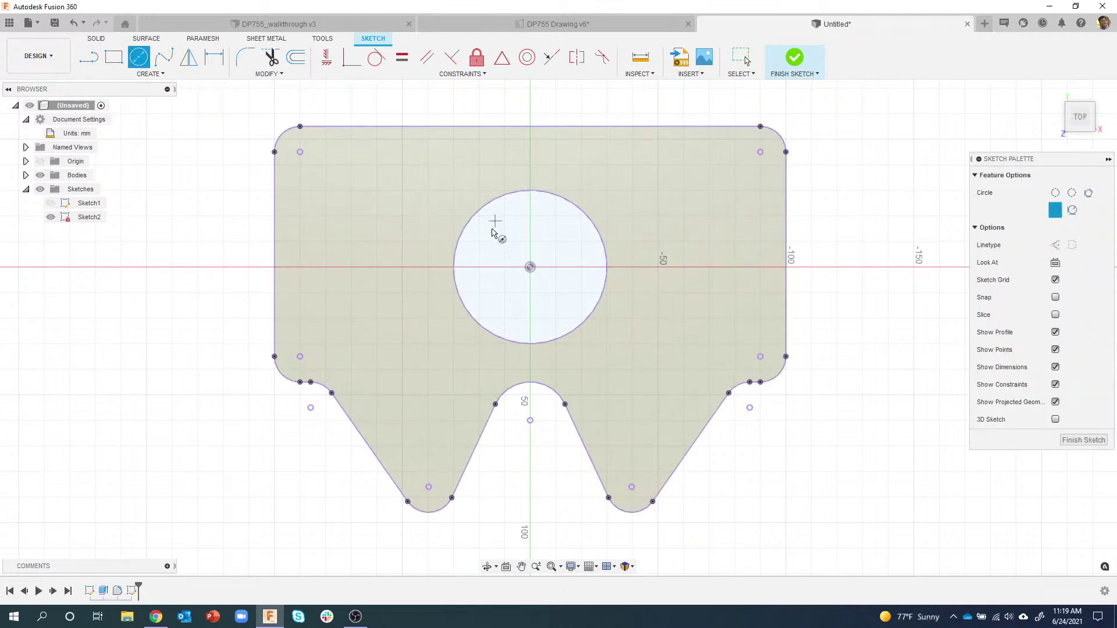
pyautogui.click(556, 24)
pyautogui.scroll(3, 594, 361)
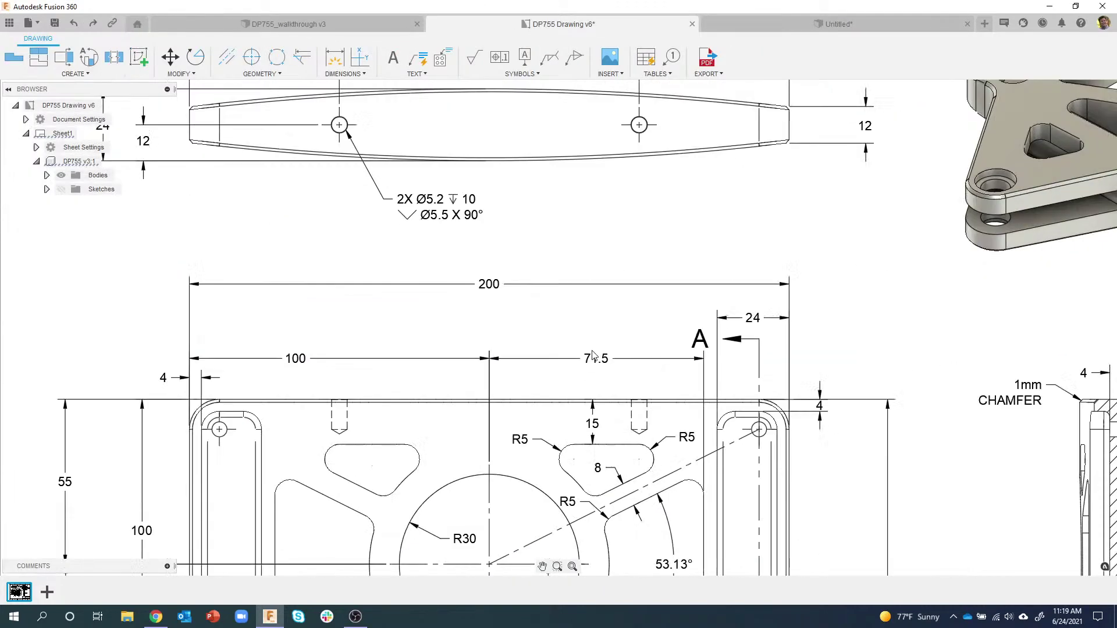
pyautogui.scroll(-2, 594, 361)
pyautogui.scroll(2, 587, 327)
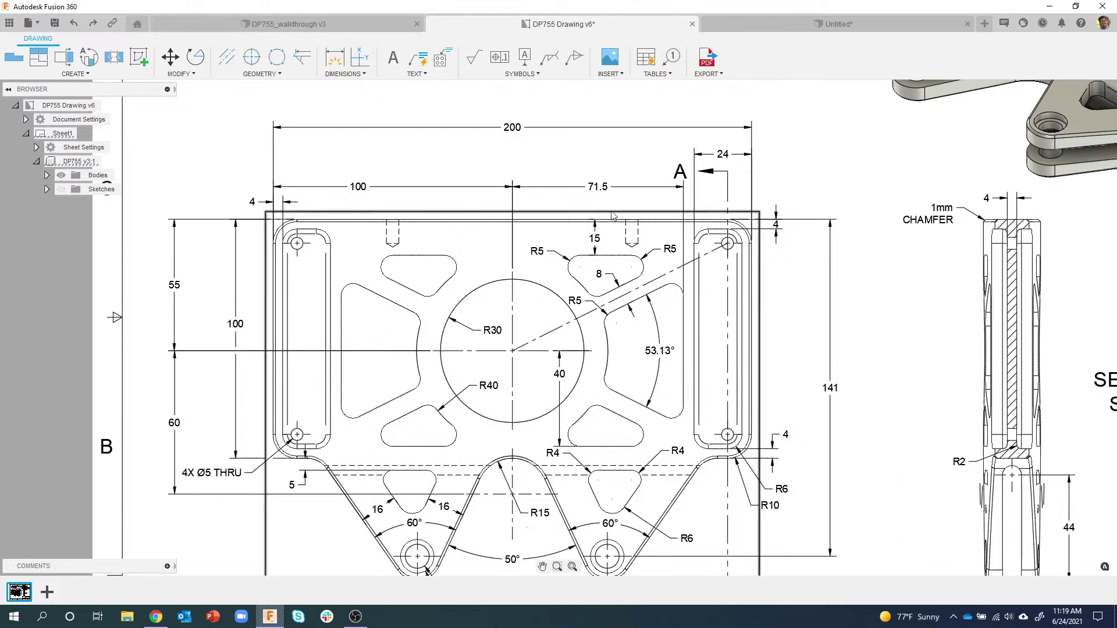
pyautogui.click(740, 27)
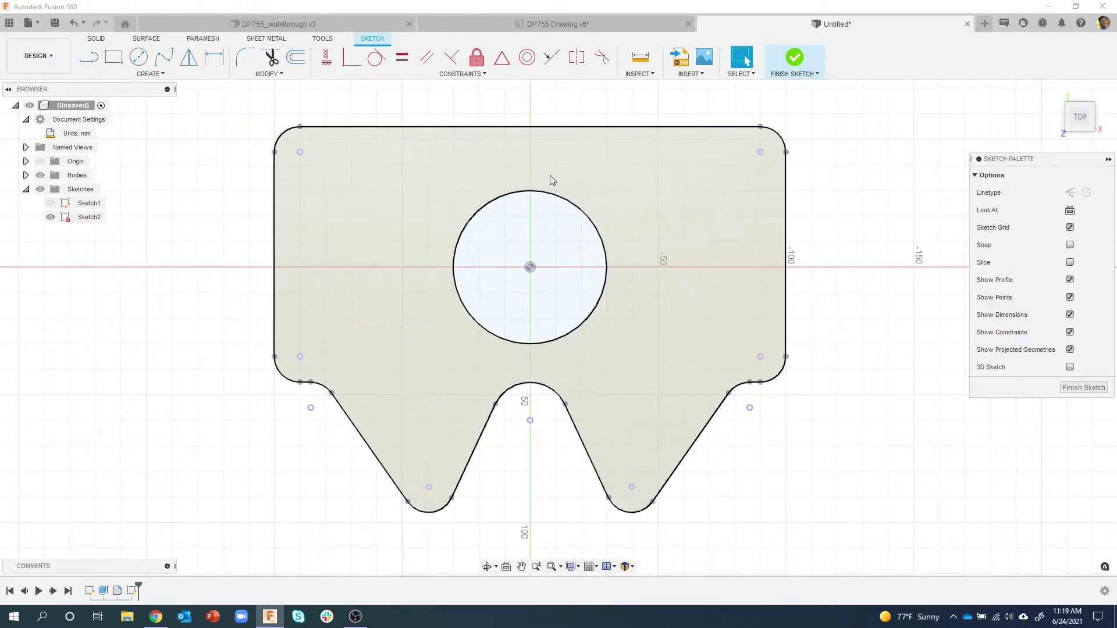
# Step: Draw a construction circle about 118 mm in diameter, centred on the plate's central hole
pyautogui.click(139, 56)
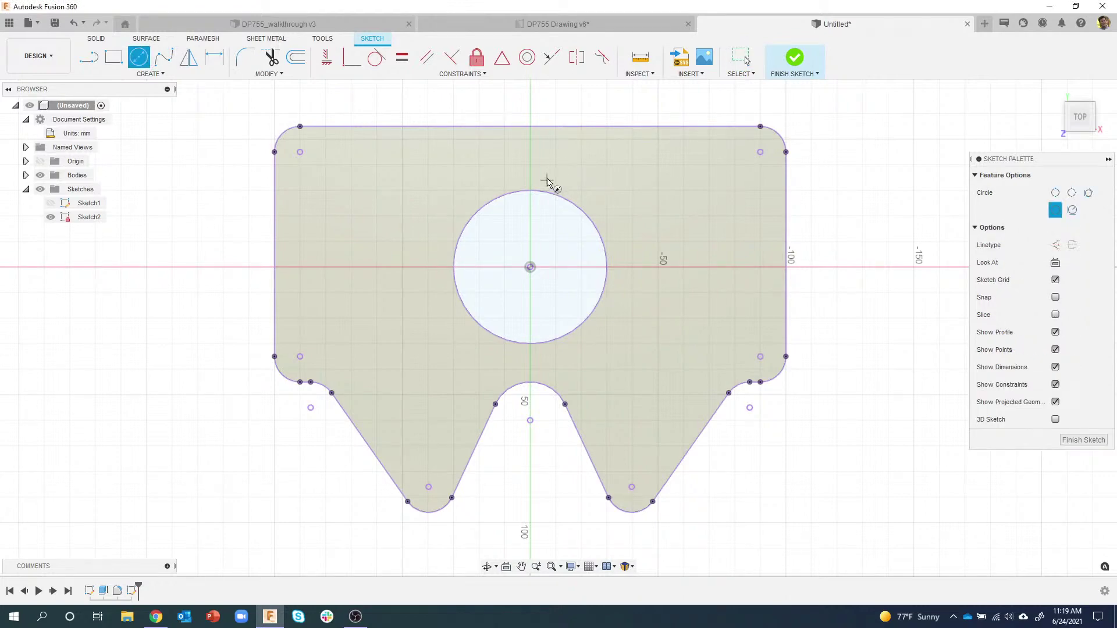
pyautogui.click(1055, 245)
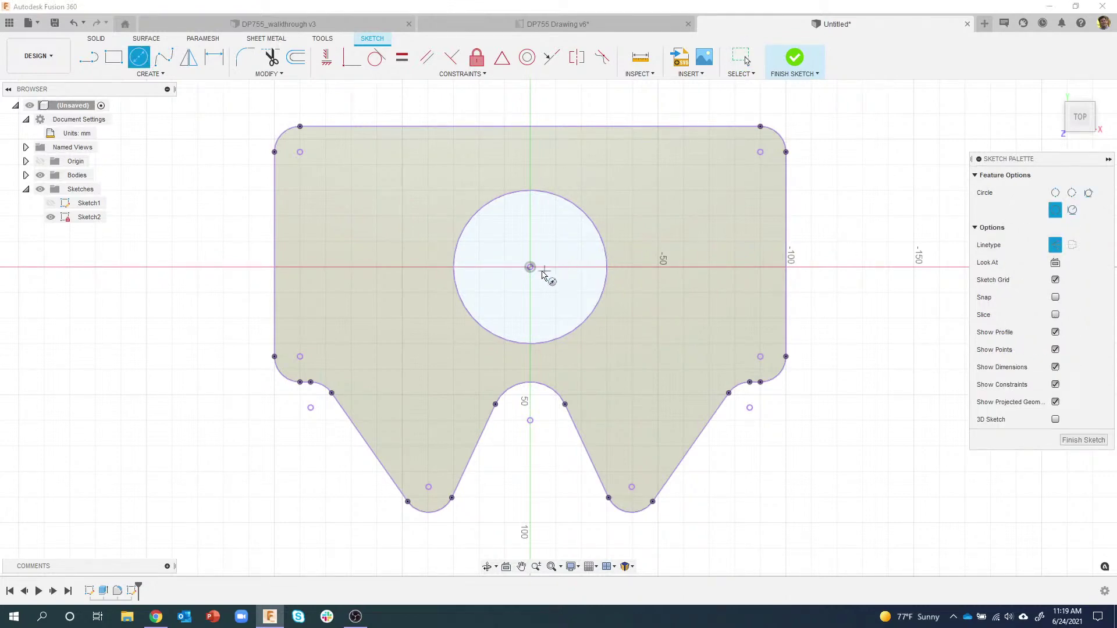
pyautogui.click(530, 267)
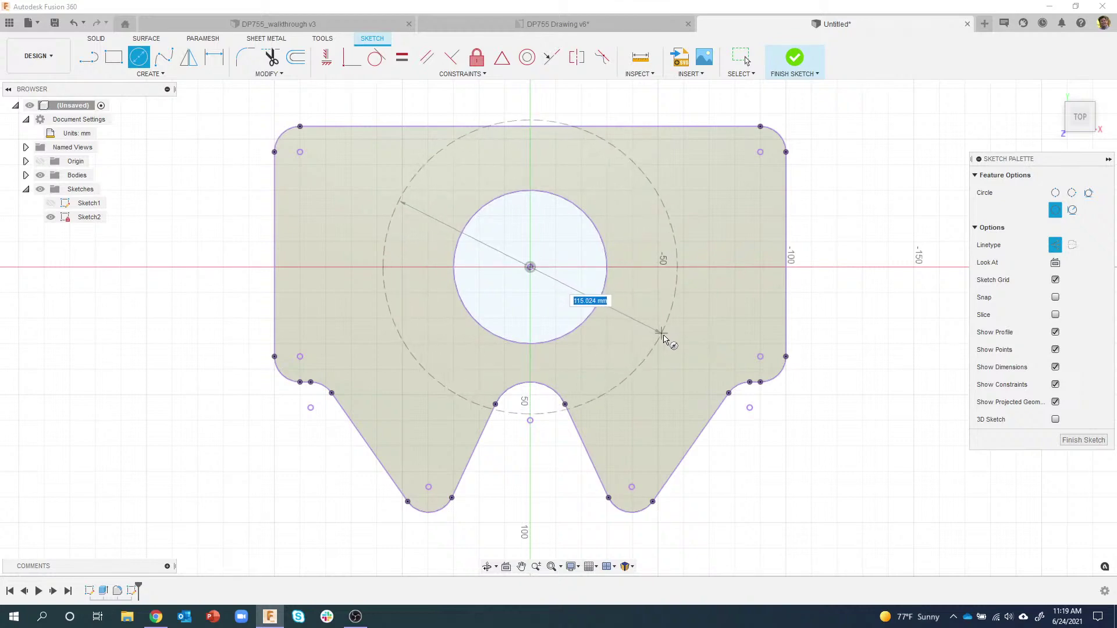
pyautogui.click(664, 337)
# Step: Add a radius dimension of 40 mm to the construction circle around the central hole
pyautogui.press('d')
pyautogui.click(664, 335)
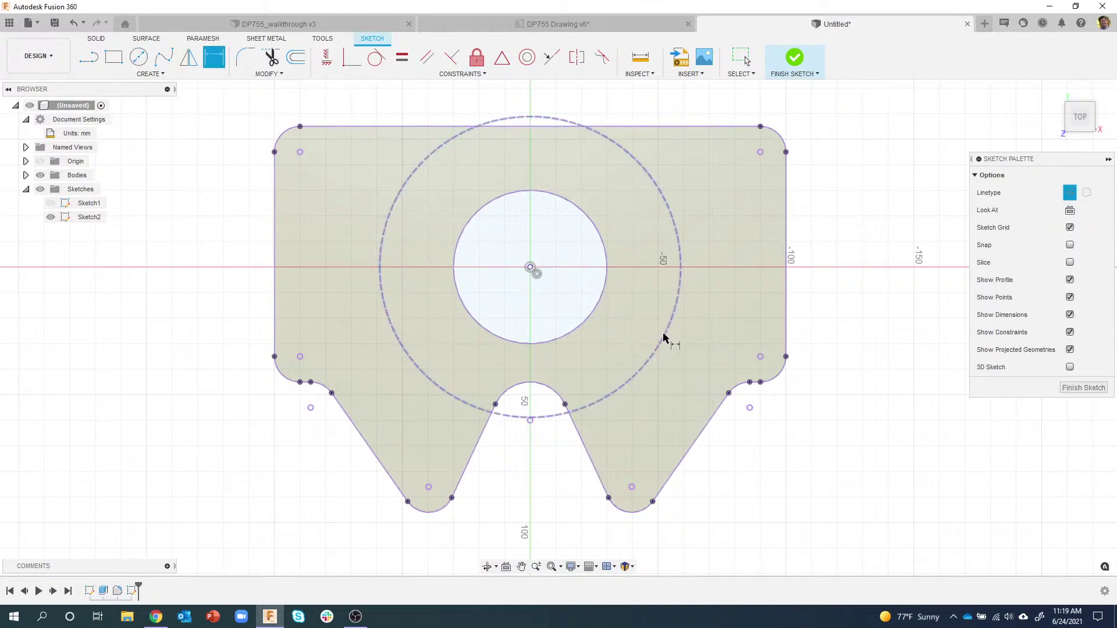
pyautogui.rightClick(679, 347)
pyautogui.click(661, 404)
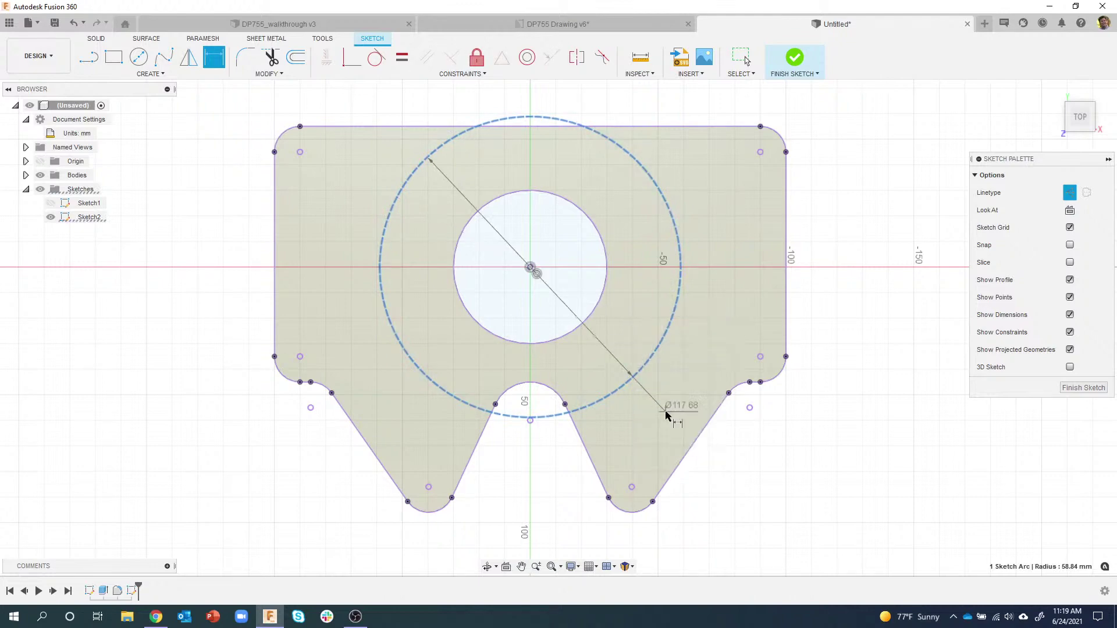
pyautogui.click(686, 373)
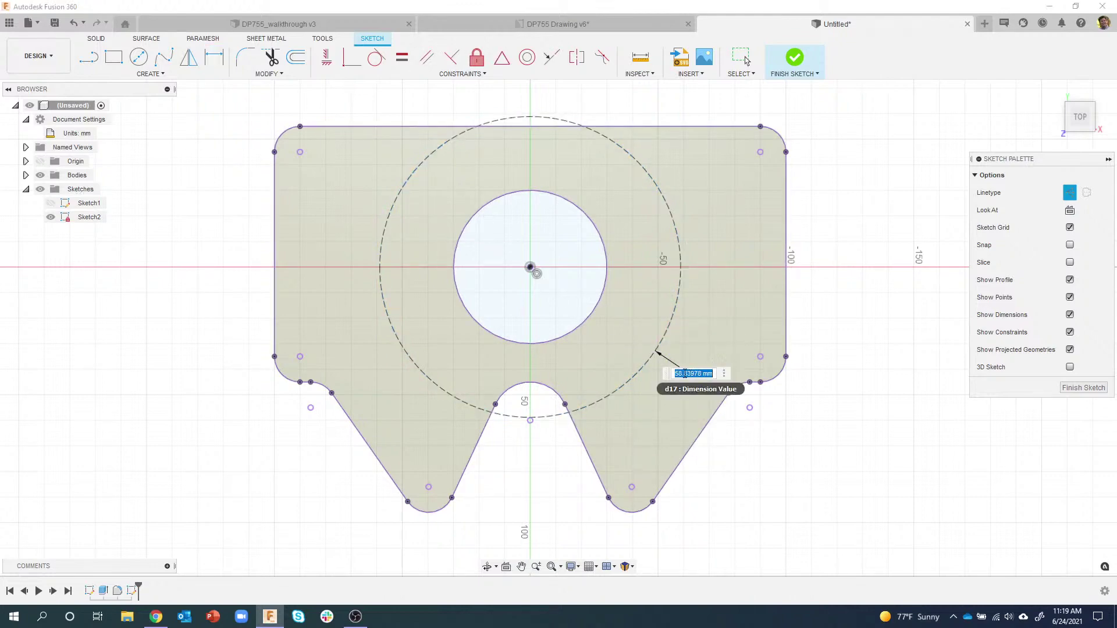
pyautogui.write('40')
pyautogui.press('Return')
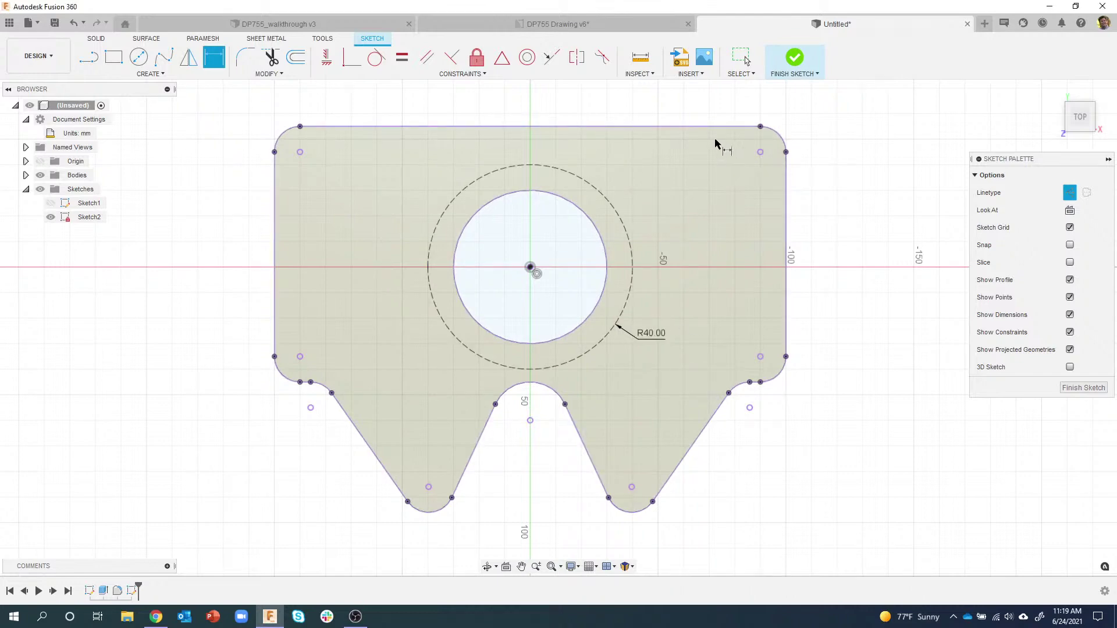
# Step: Draw a diagonal construction line from the hole's centre to the centre point of the plate's upper-right corner fillet
pyautogui.click(89, 57)
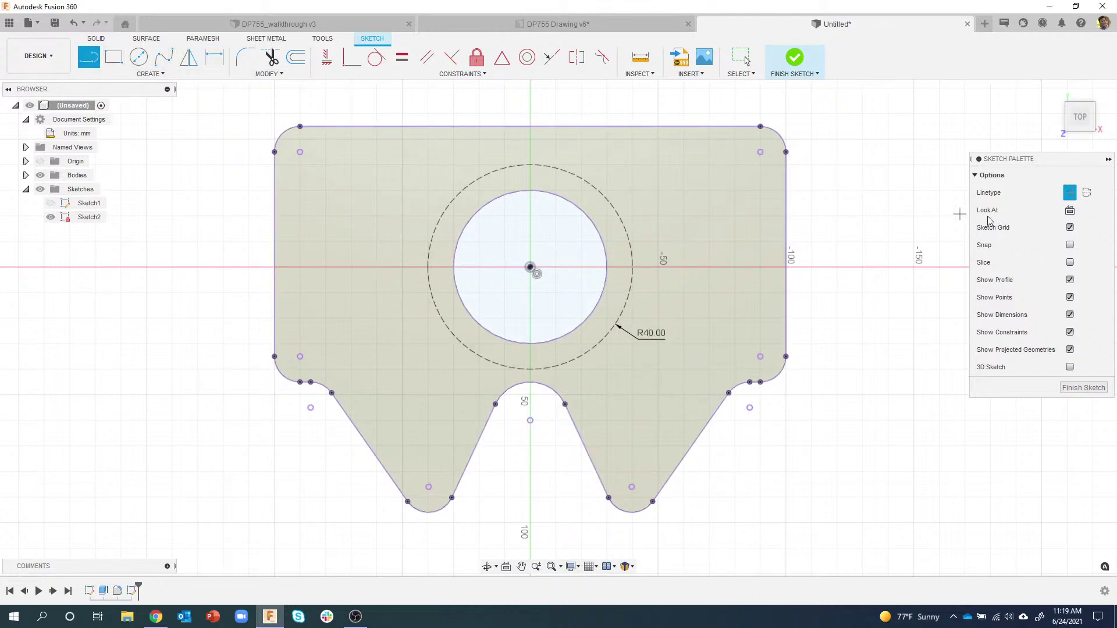
pyautogui.click(1059, 197)
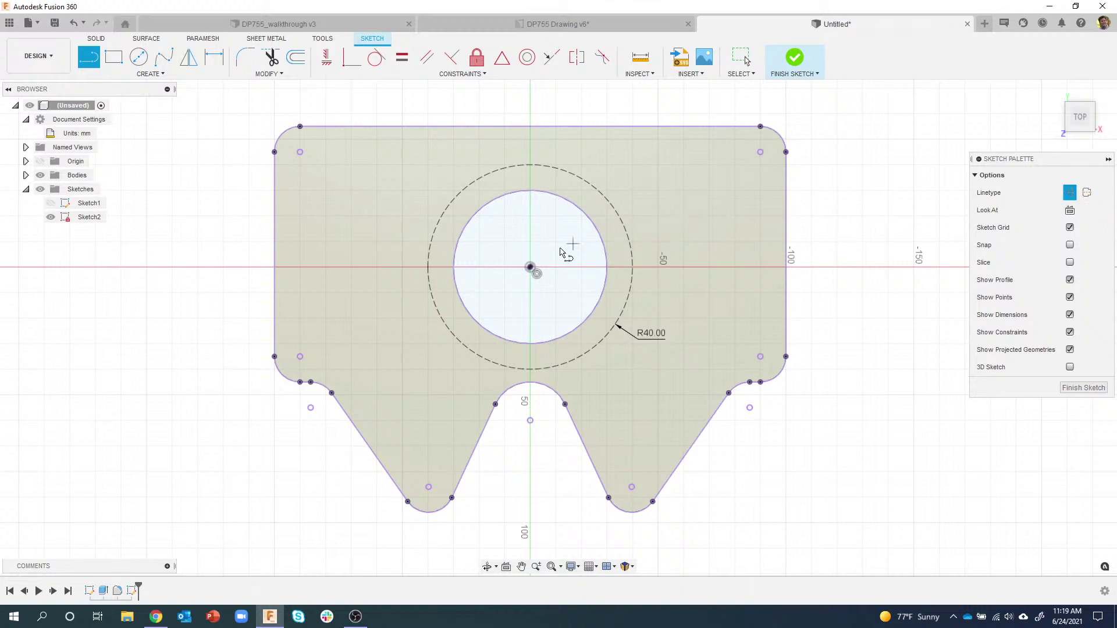
pyautogui.click(529, 267)
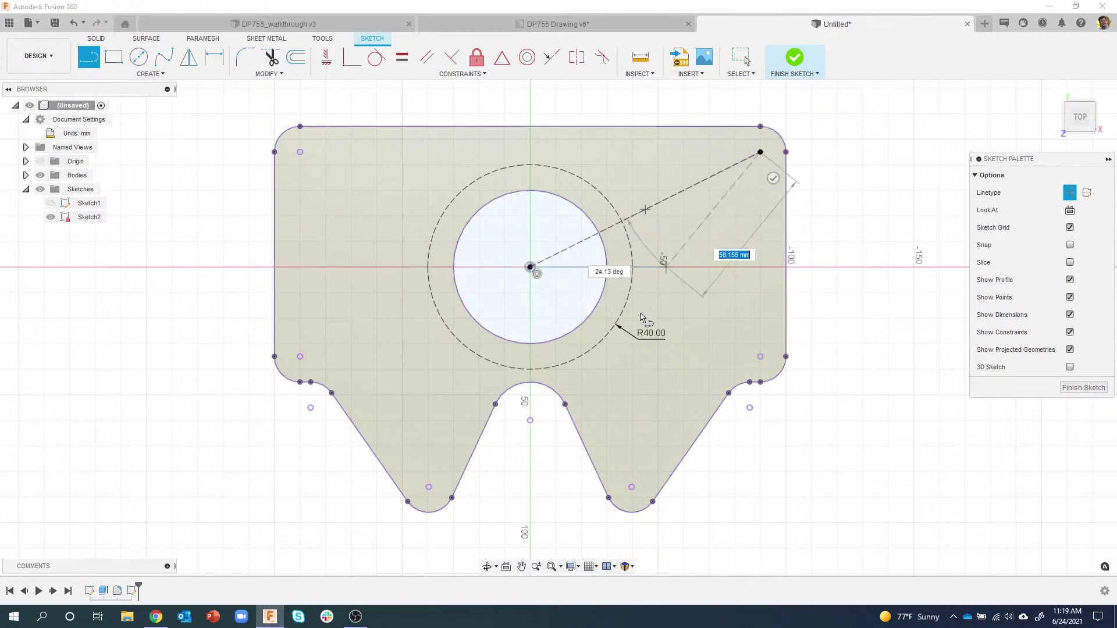
pyautogui.click(760, 152)
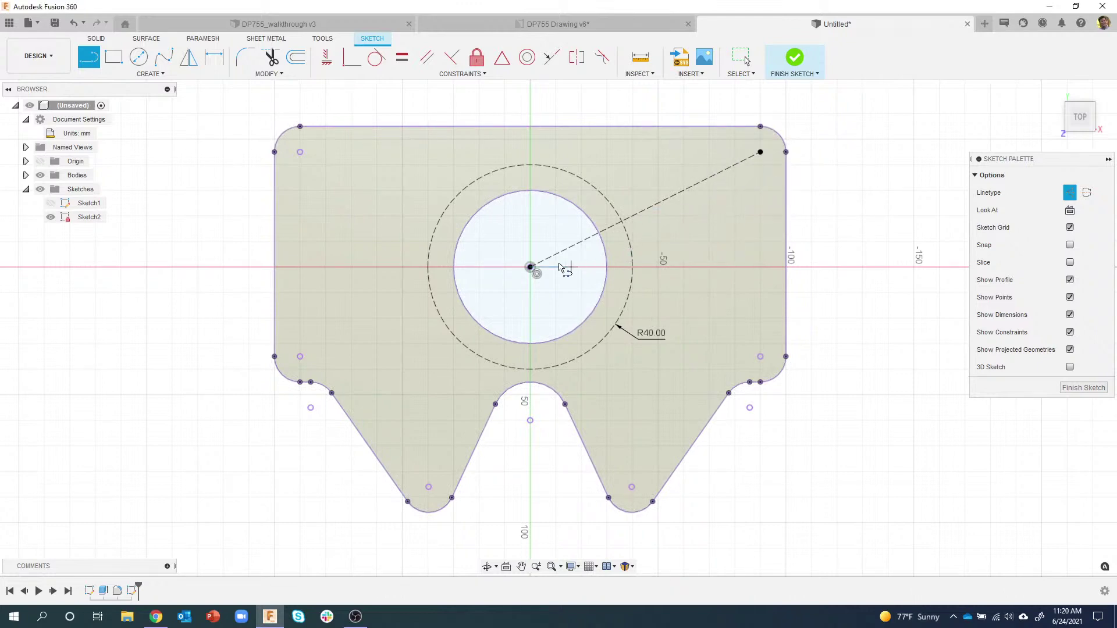
# Step: Draw two construction lines from the hole's centre: one vertically upward about 70.5 mm and one horizontally to the right about 127 mm
pyautogui.click(530, 267)
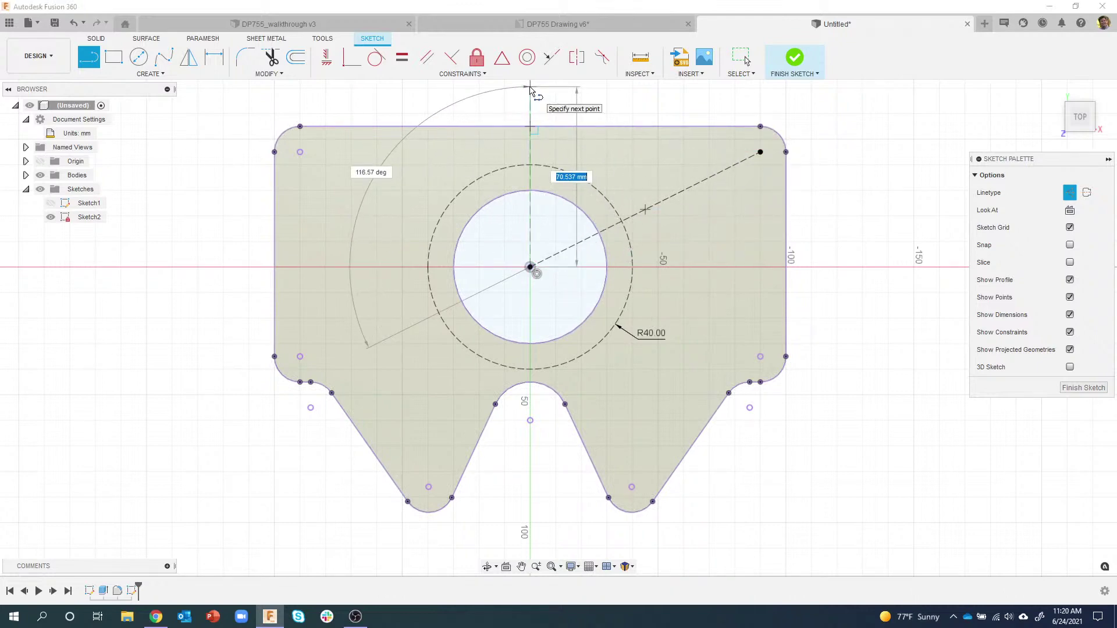
pyautogui.click(530, 88)
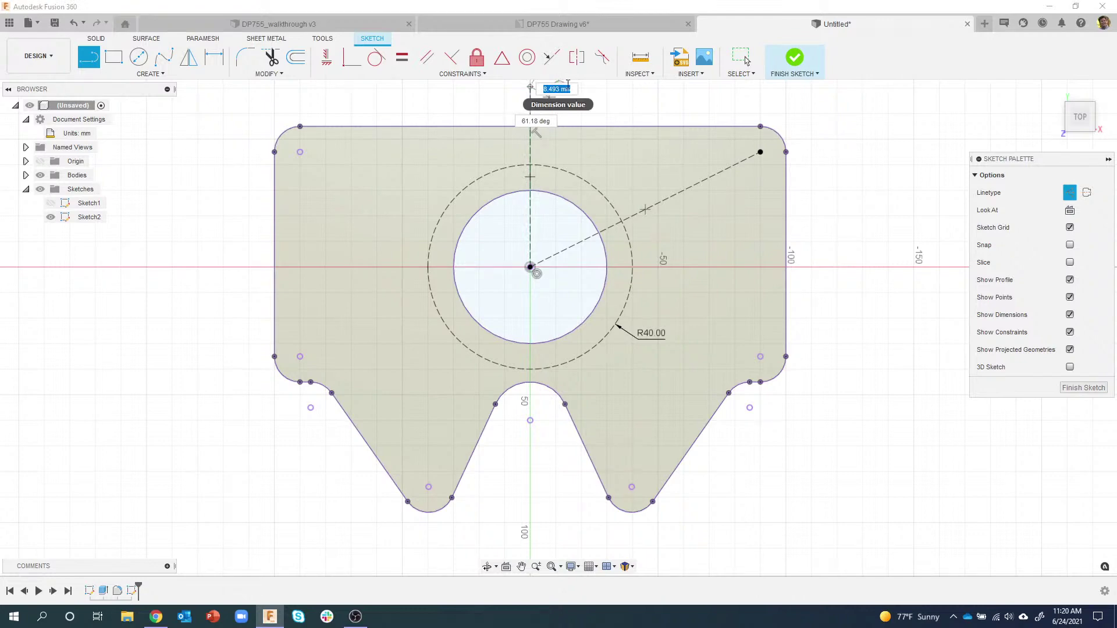
pyautogui.moveTo(568, 83); pyautogui.dragTo(557, 120, button='middle')
pyautogui.press('Escape')
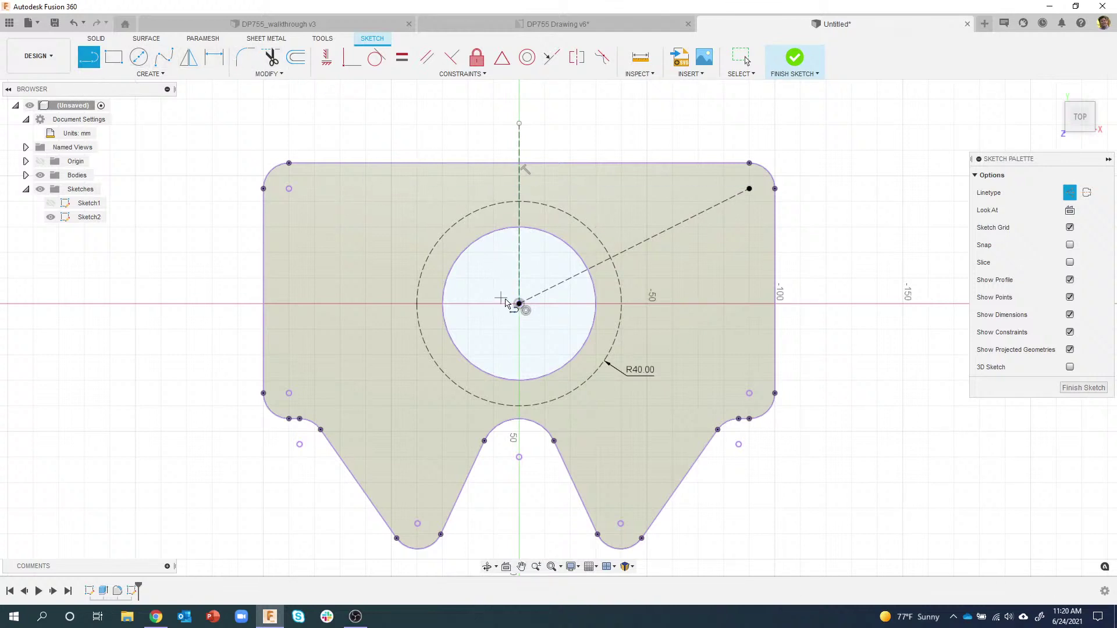
pyautogui.click(520, 304)
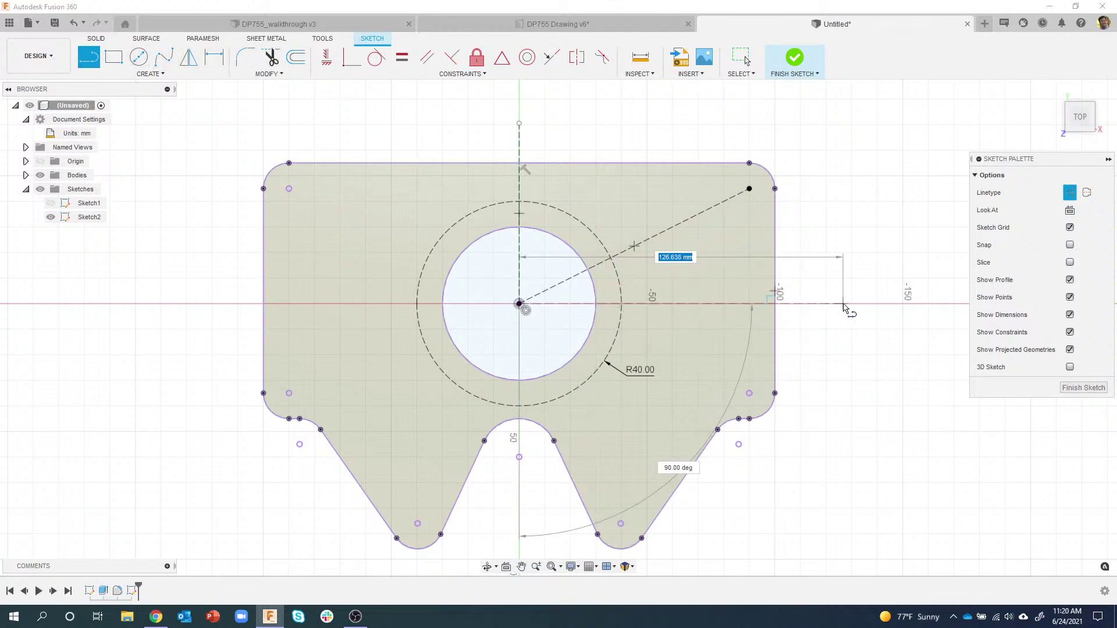
pyautogui.doubleClick(845, 327)
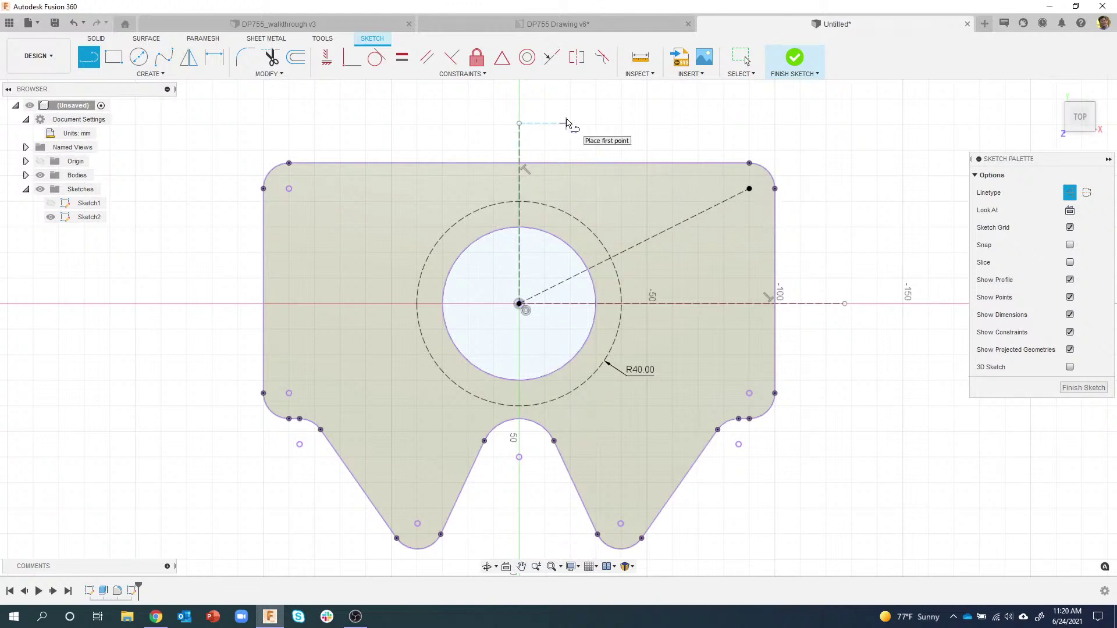
# Step: Offset the diagonal construction line 4 mm toward its lower side and move the offset dimension clear of the lines
pyautogui.click(295, 58)
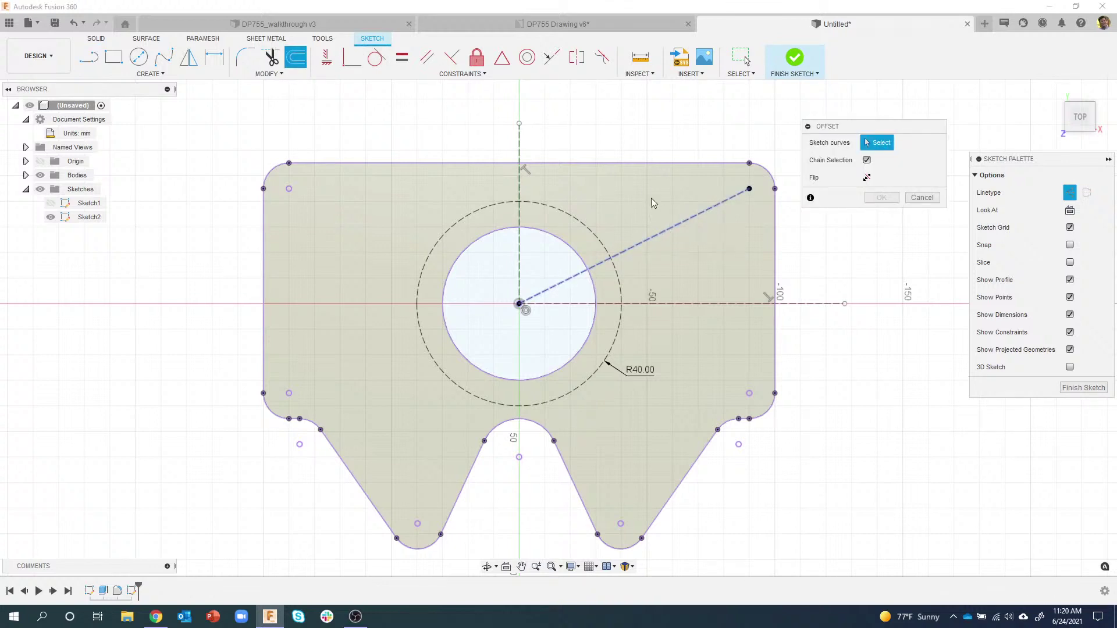
pyautogui.click(662, 234)
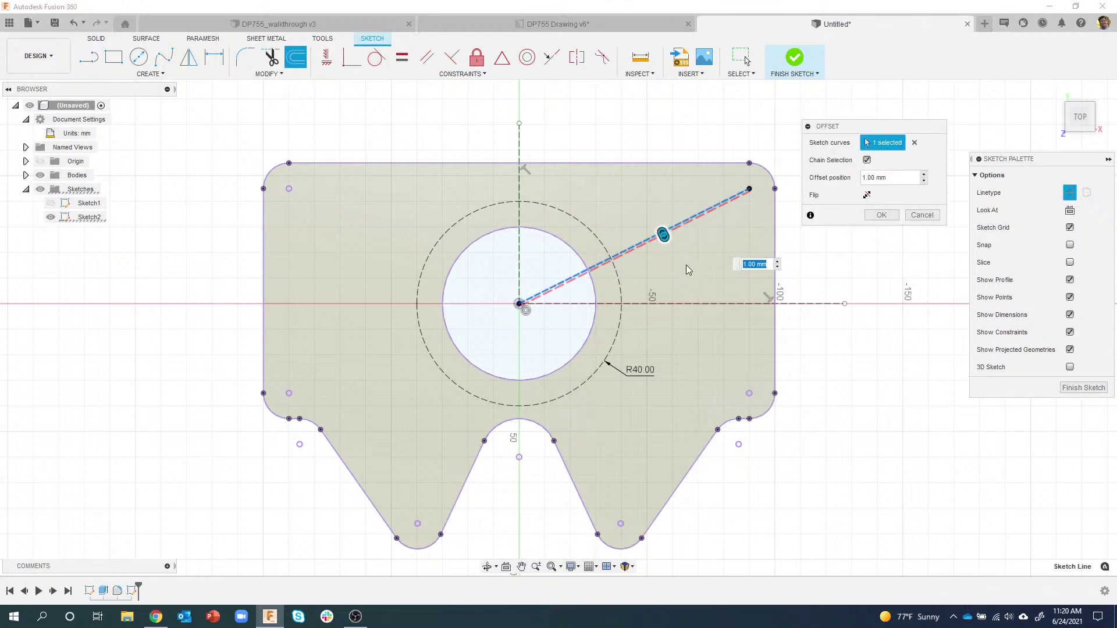
pyautogui.write('4')
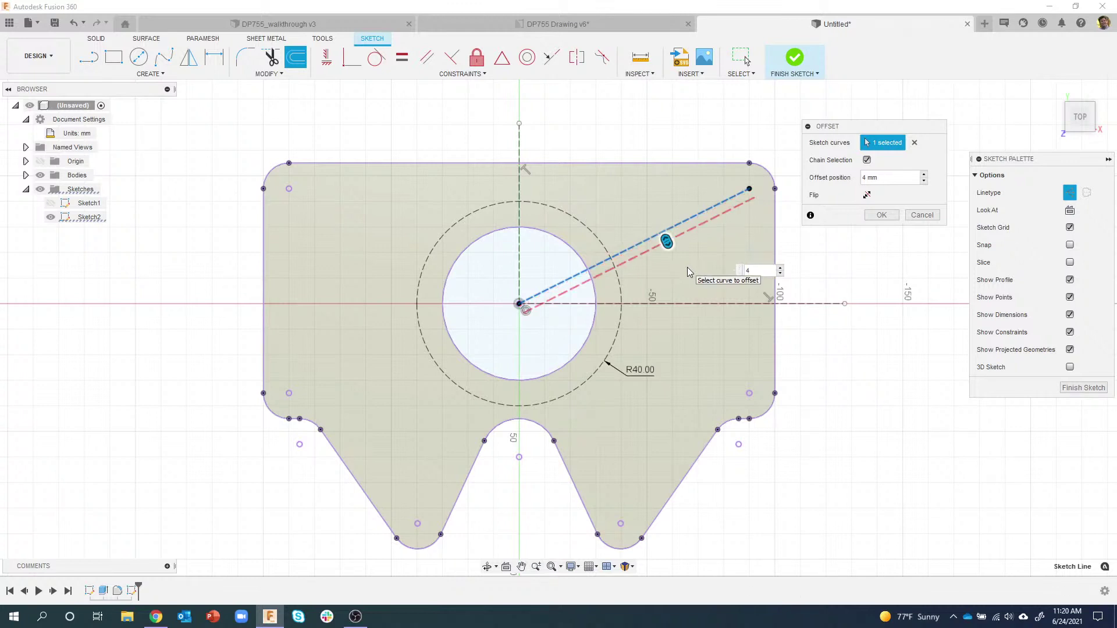
pyautogui.press('Return')
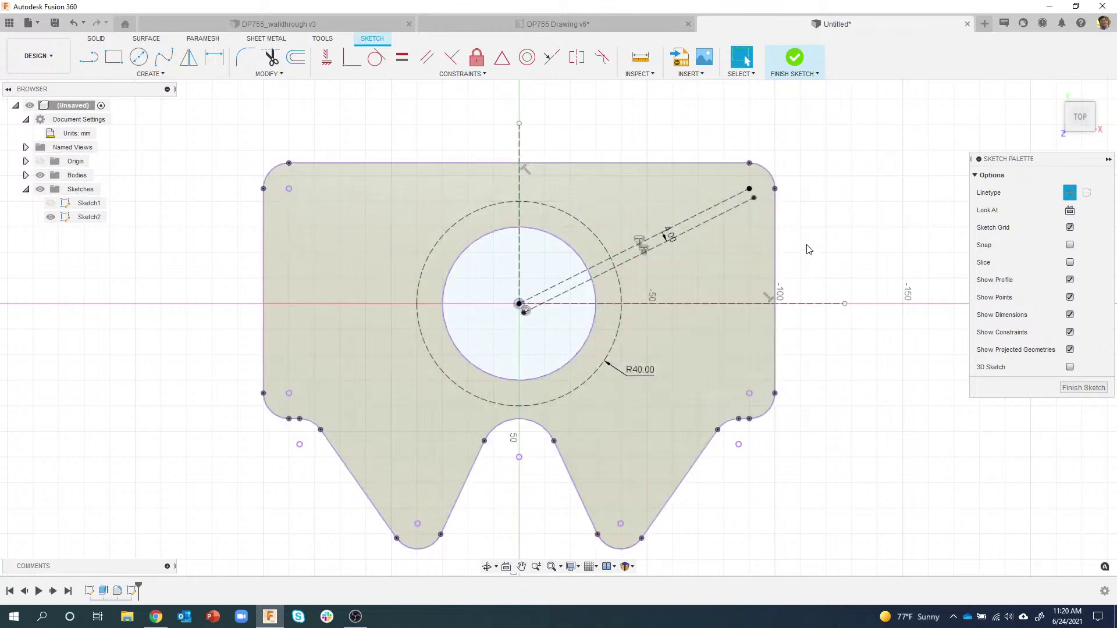
pyautogui.moveTo(674, 247); pyautogui.dragTo(692, 259)
# Step: Offset the original diagonal construction line by -4 mm toward its upper side
pyautogui.press('o')
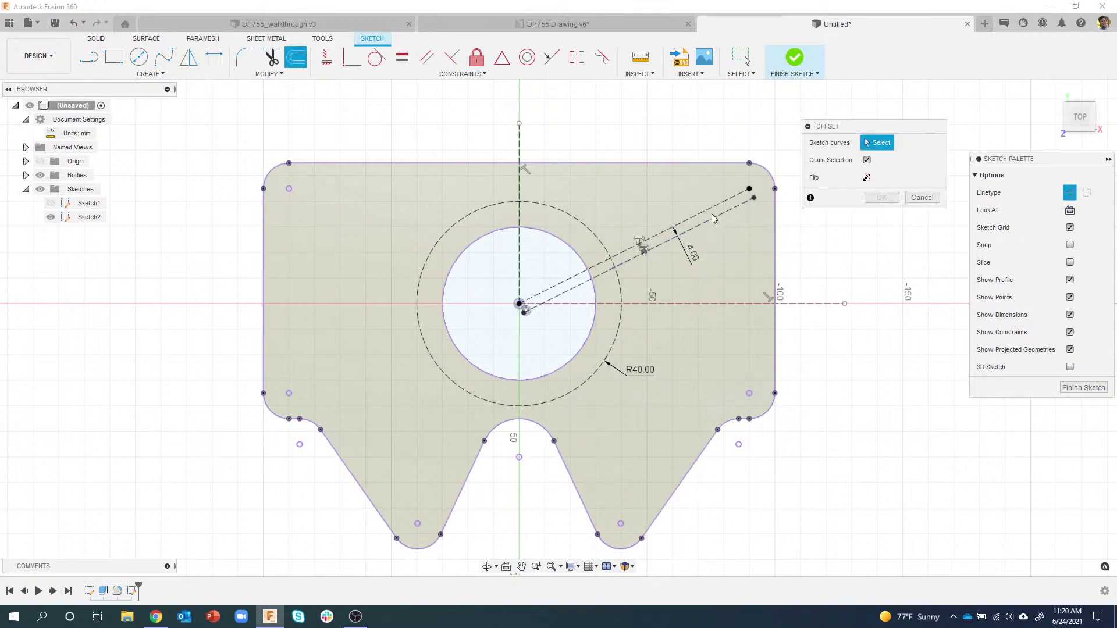
pyautogui.click(708, 210)
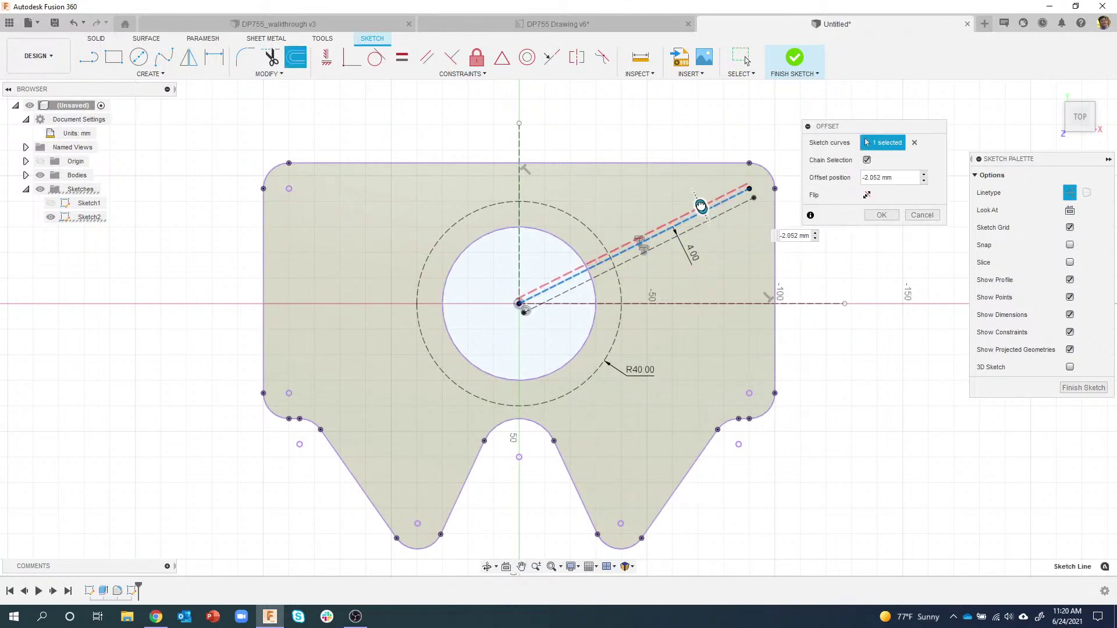
pyautogui.moveTo(701, 206); pyautogui.dragTo(691, 186)
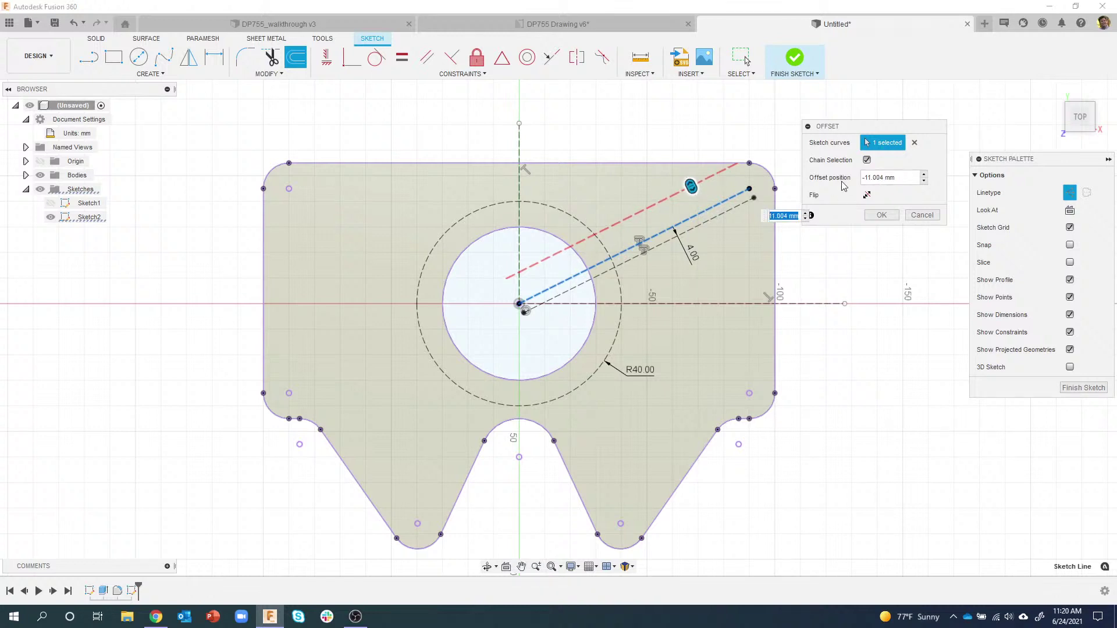
pyautogui.moveTo(906, 174); pyautogui.dragTo(851, 178)
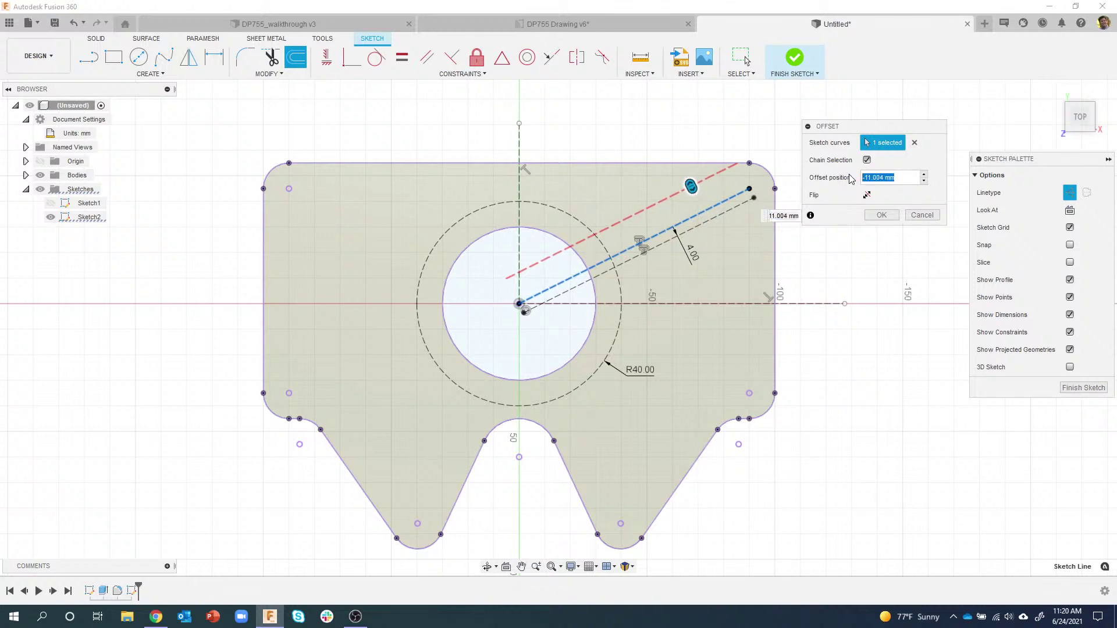
pyautogui.write('-4')
pyautogui.press('Return')
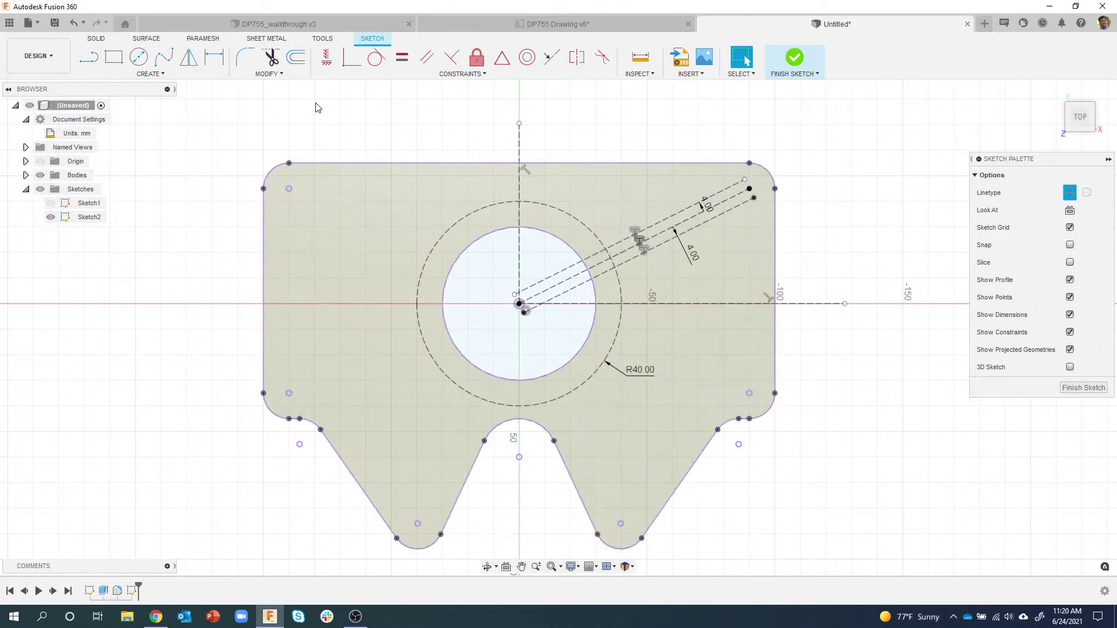
pyautogui.click(292, 61)
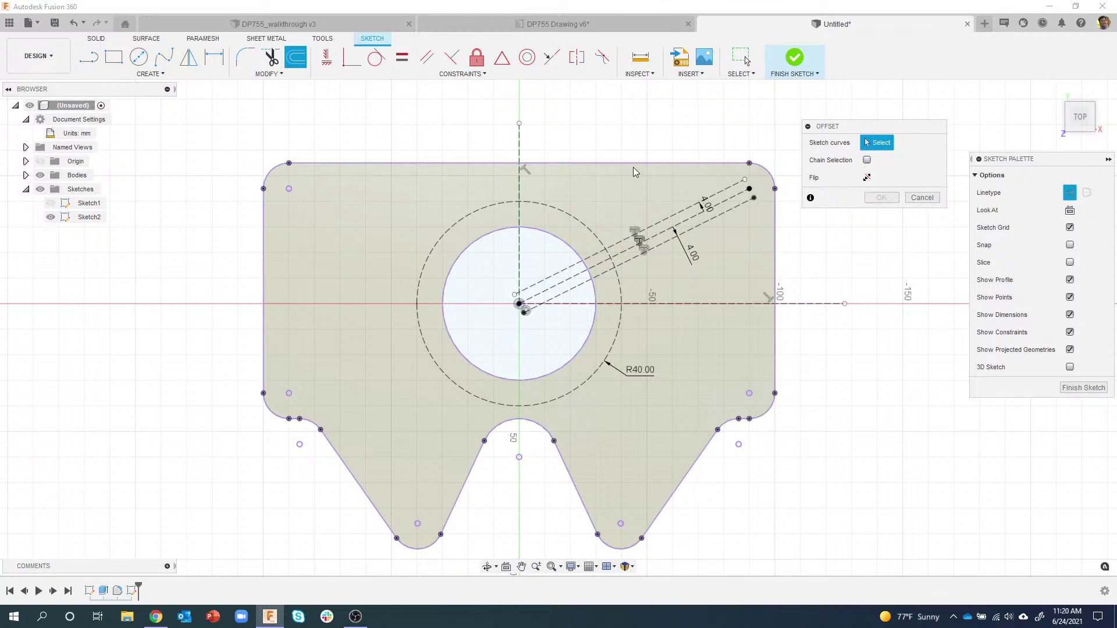
pyautogui.click(632, 163)
pyautogui.moveTo(629, 163); pyautogui.dragTo(631, 185)
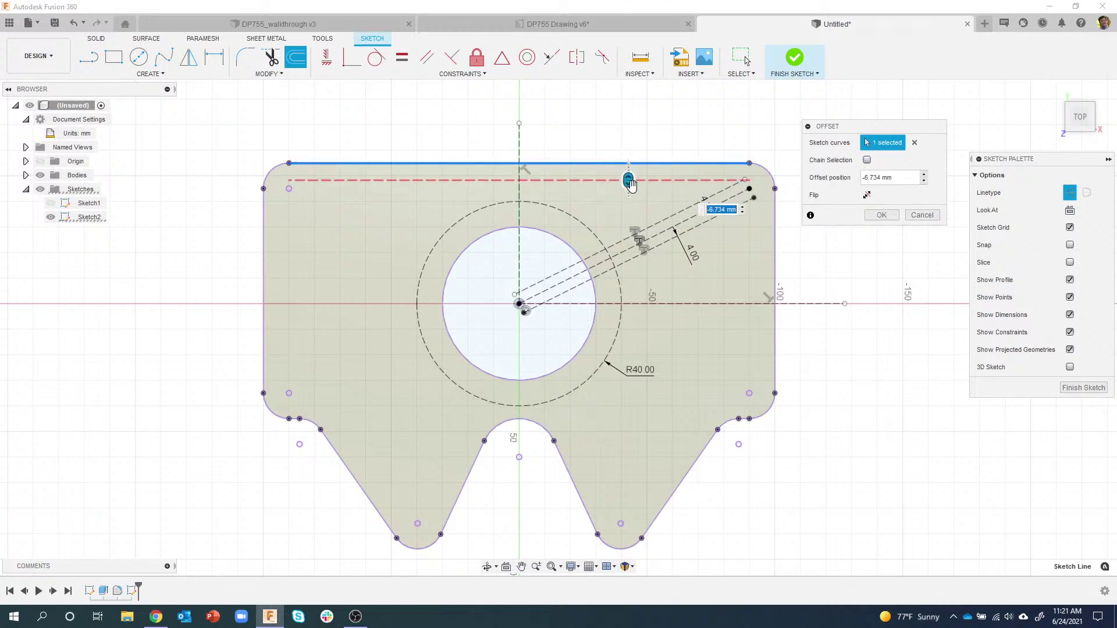
pyautogui.write('-15')
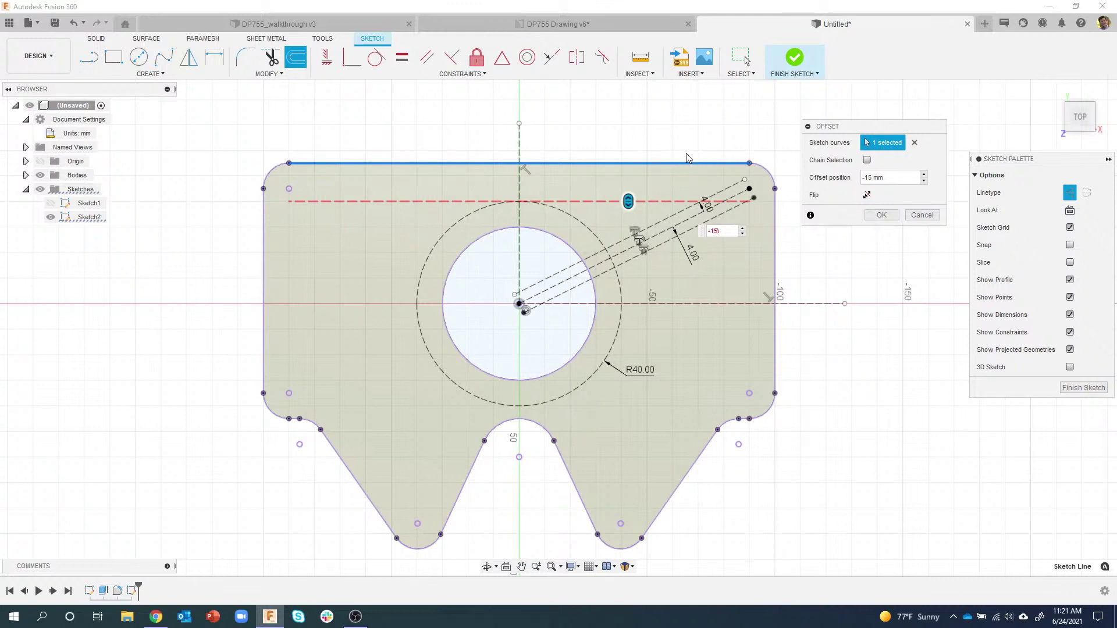
pyautogui.moveTo(693, 158); pyautogui.dragTo(653, 160, button='middle')
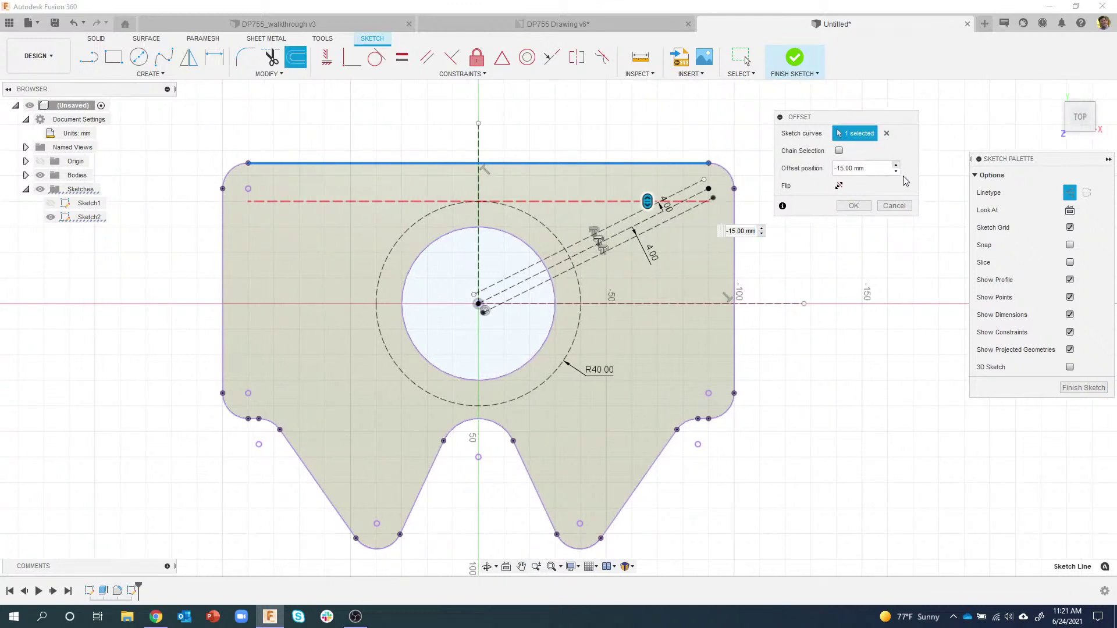
pyautogui.click(918, 213)
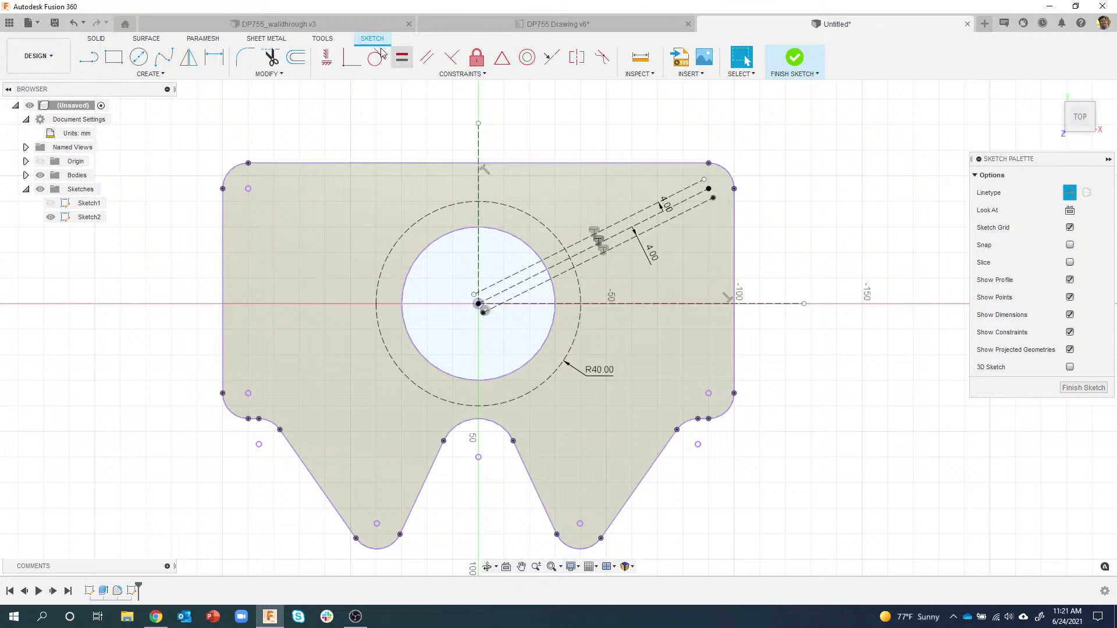
# Step: Offset only the plate's top edge, without chain selection, by -15 mm into the plate as a construction line
pyautogui.click(295, 58)
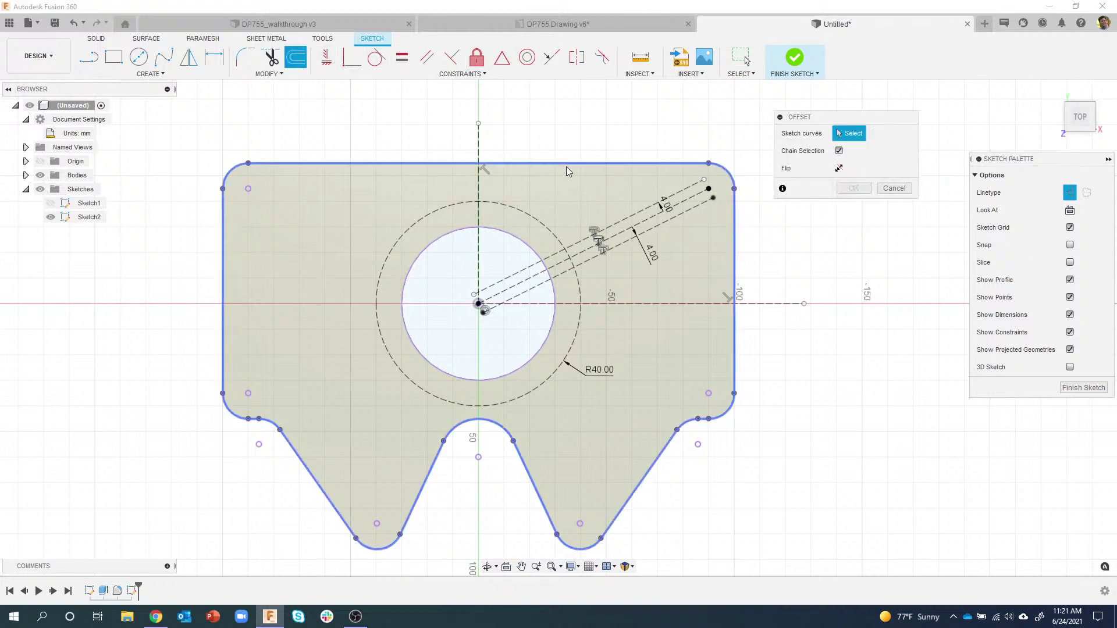
pyautogui.click(605, 161)
pyautogui.write('-')
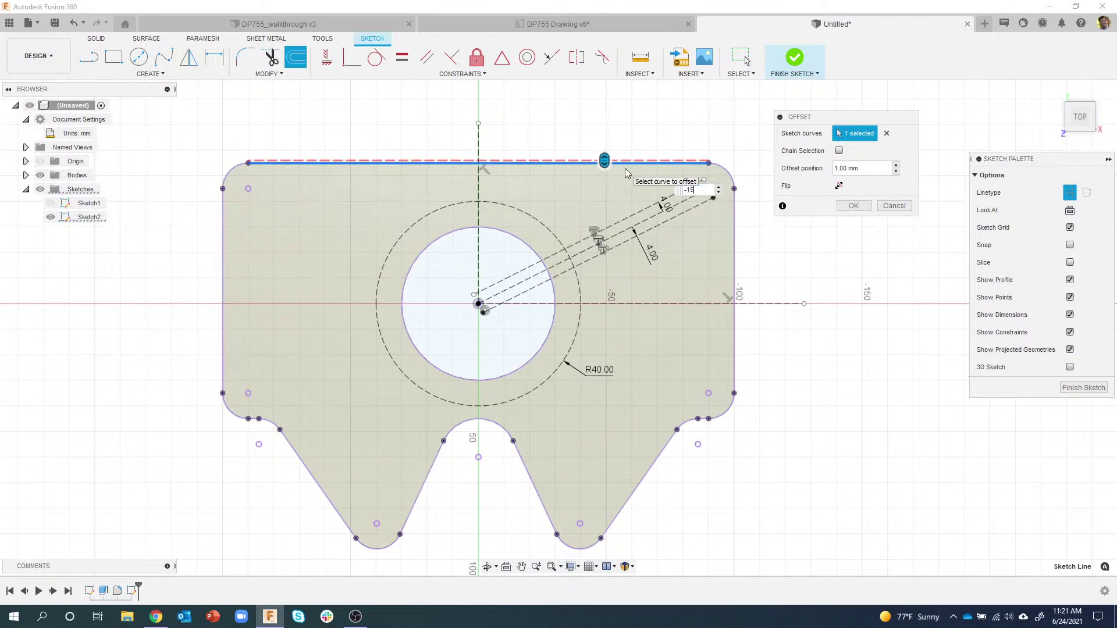
pyautogui.write('15')
pyautogui.press('Return')
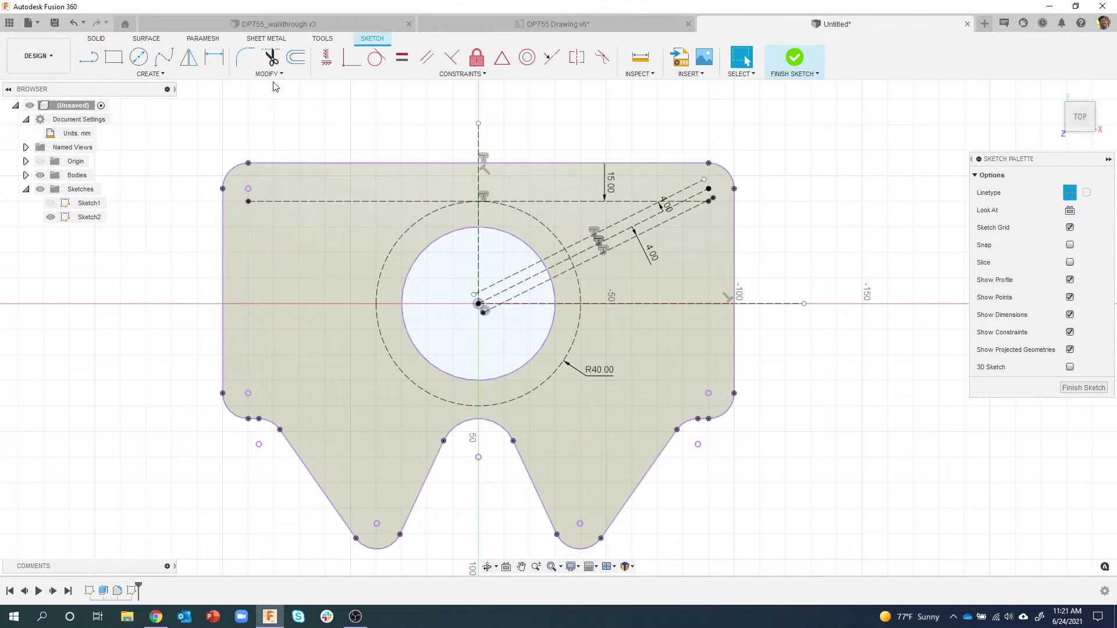
# Step: Offset the vertical construction line through the hole's centre 71.5 mm to the right
pyautogui.click(295, 57)
pyautogui.click(482, 143)
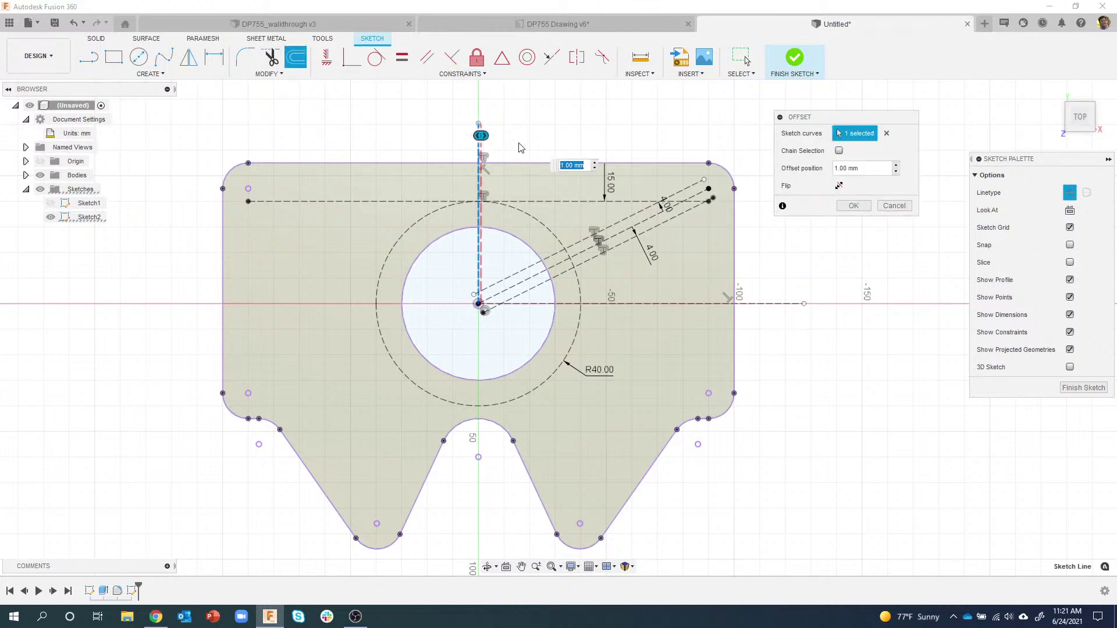
pyautogui.write('71.5')
pyautogui.press('Return')
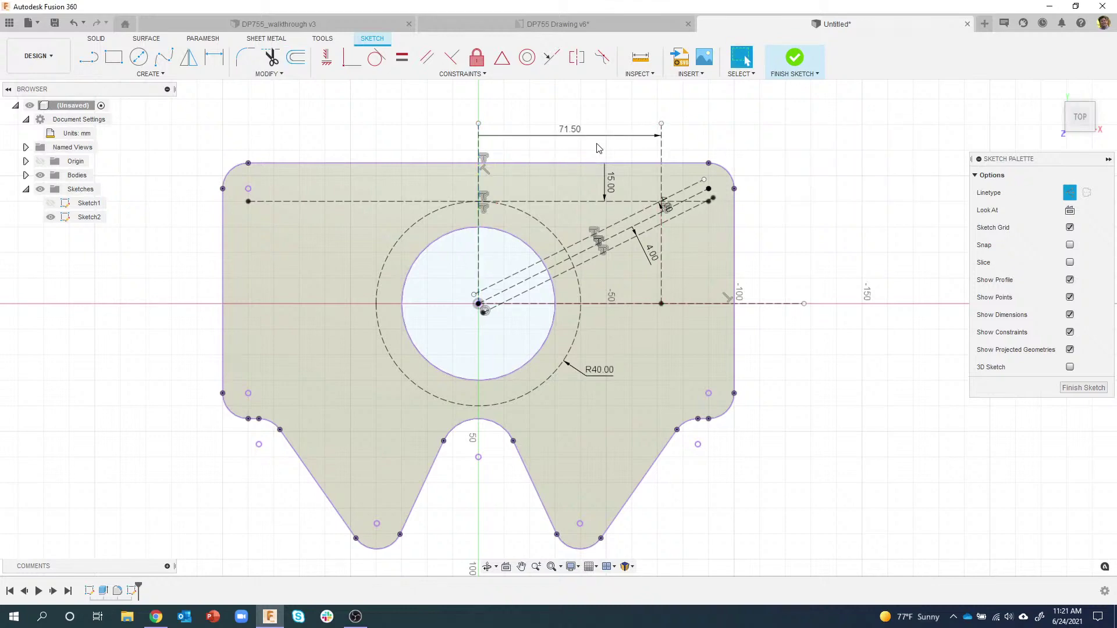
# Step: Draw connected solid lines along the 15 mm offset line from the vertical centre line to the upper diagonal, and down that diagonal to the R40 circle
pyautogui.click(585, 26)
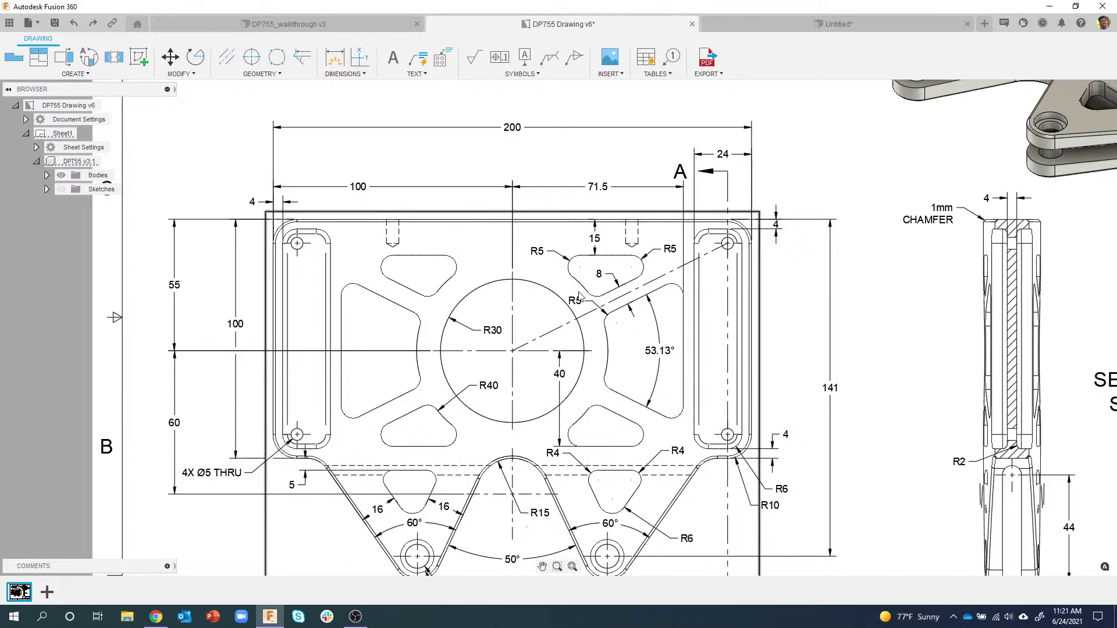
pyautogui.click(742, 26)
pyautogui.scroll(4, 638, 252)
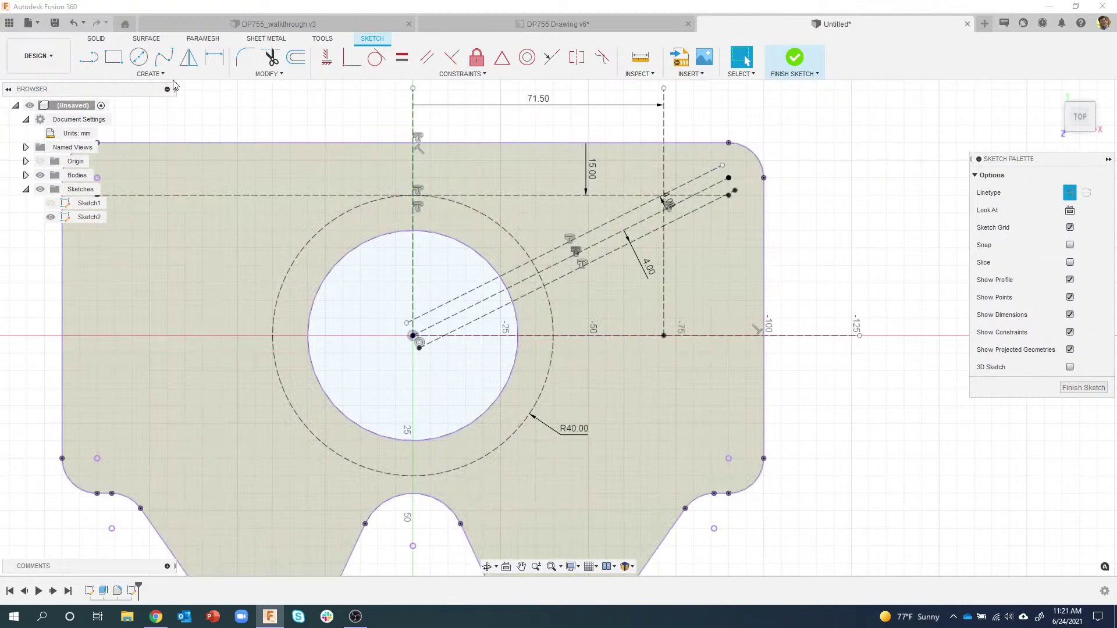
pyautogui.click(88, 57)
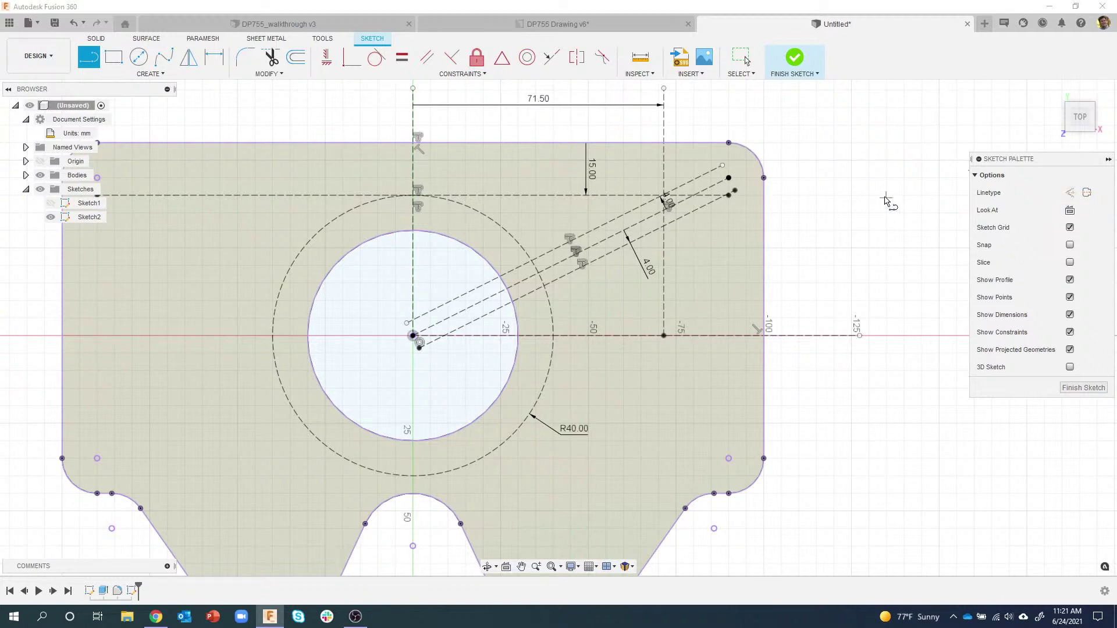
pyautogui.scroll(2, 468, 230)
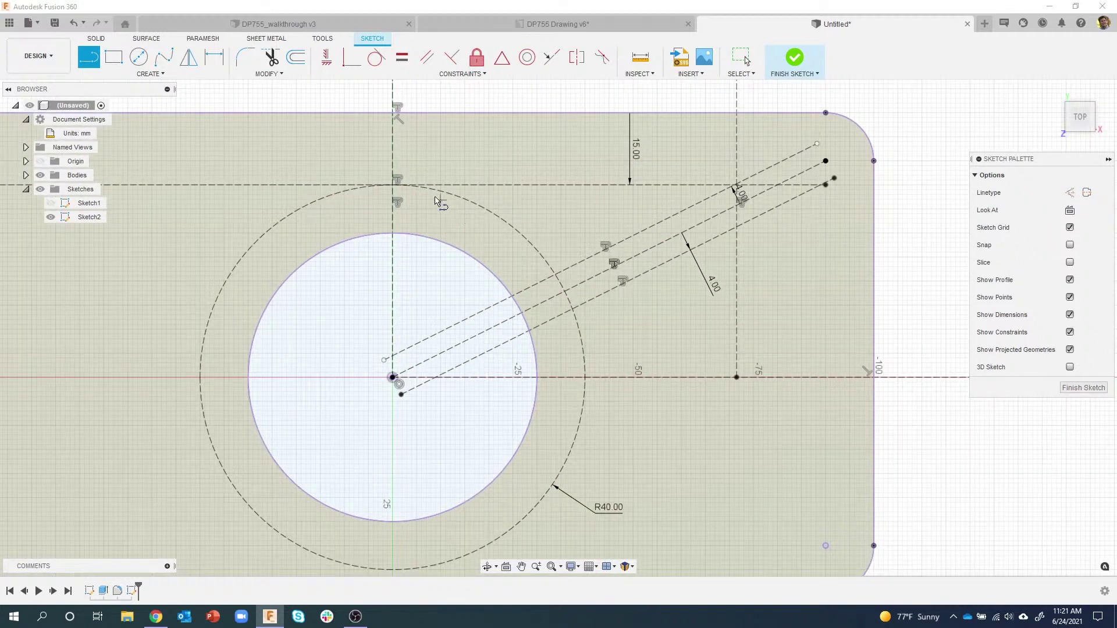
pyautogui.click(394, 185)
pyautogui.scroll(2, 734, 192)
pyautogui.scroll(2, 734, 196)
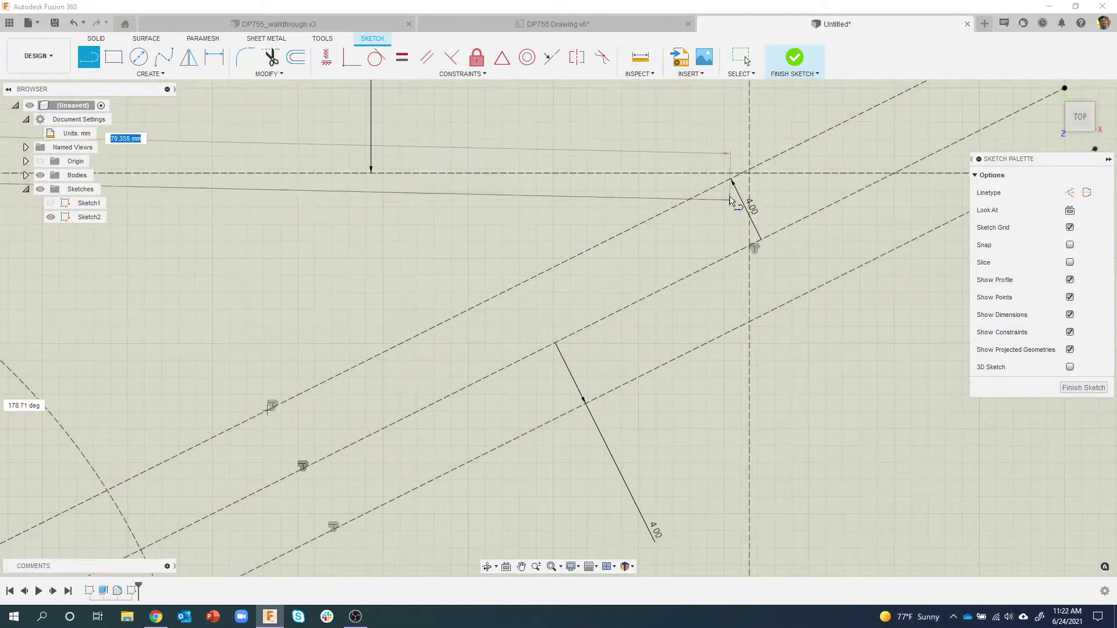
pyautogui.click(747, 167)
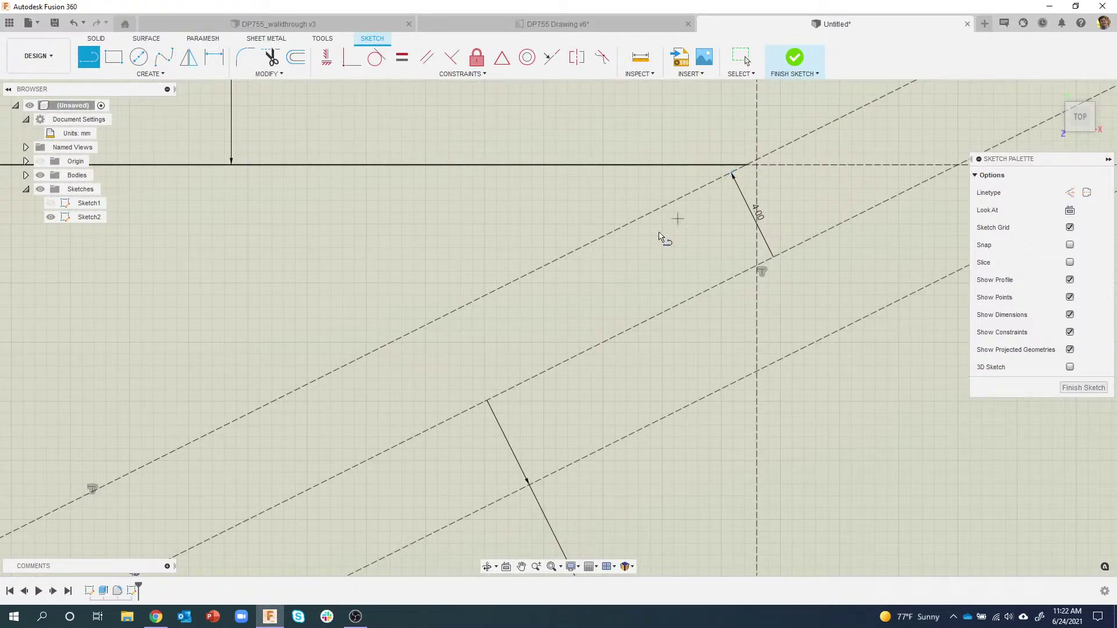
pyautogui.scroll(-3, 702, 228)
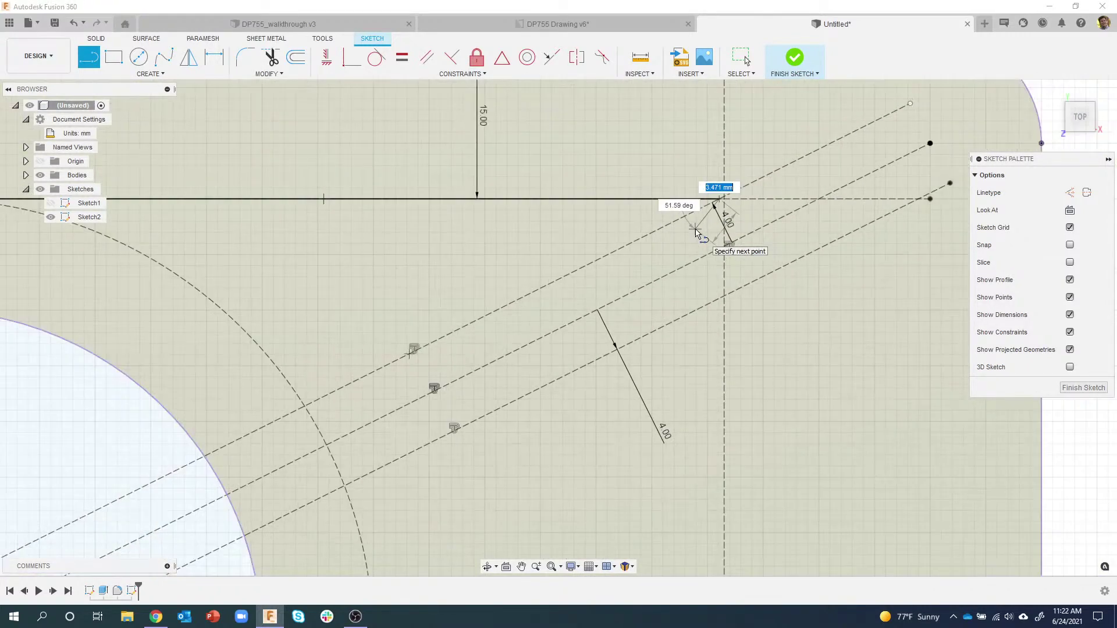
pyautogui.click(405, 365)
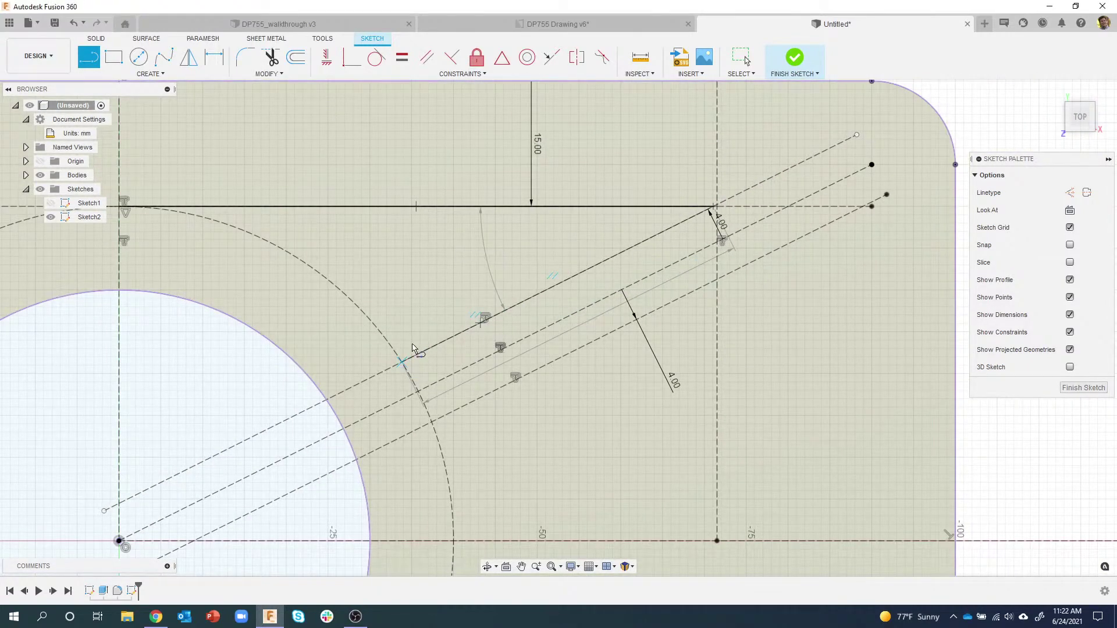
pyautogui.moveTo(404, 365); pyautogui.dragTo(536, 316, button='middle')
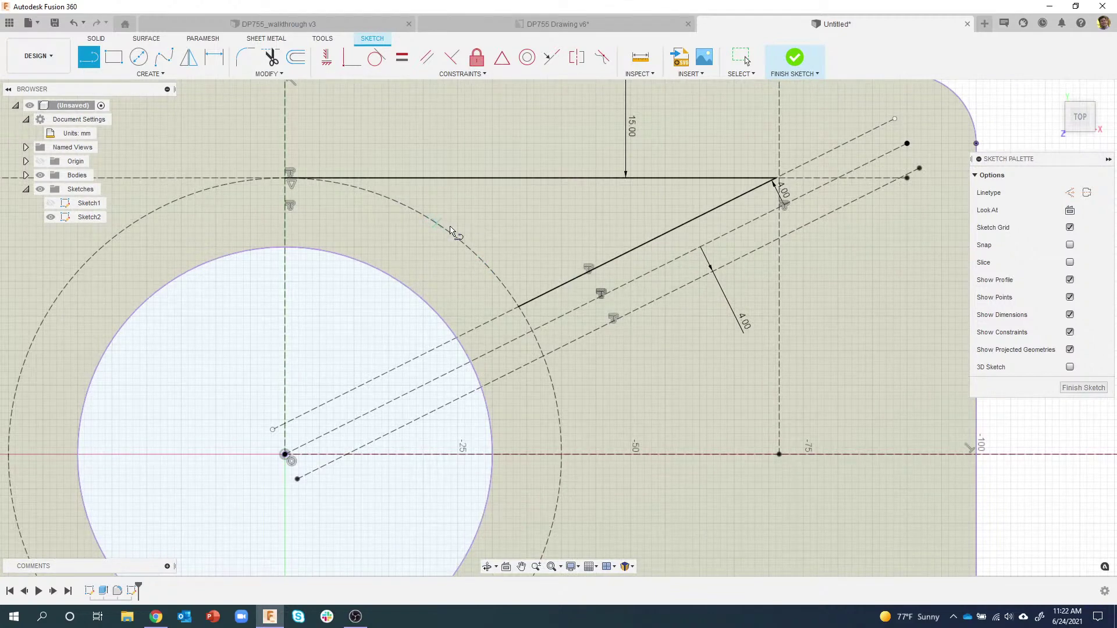
# Step: Draw solid lines from the R40 circle along the lower diagonal to the 71.5 mm vertical line, and down that line to the horizontal centre line
pyautogui.moveTo(581, 203); pyautogui.dragTo(507, 187, button='middle')
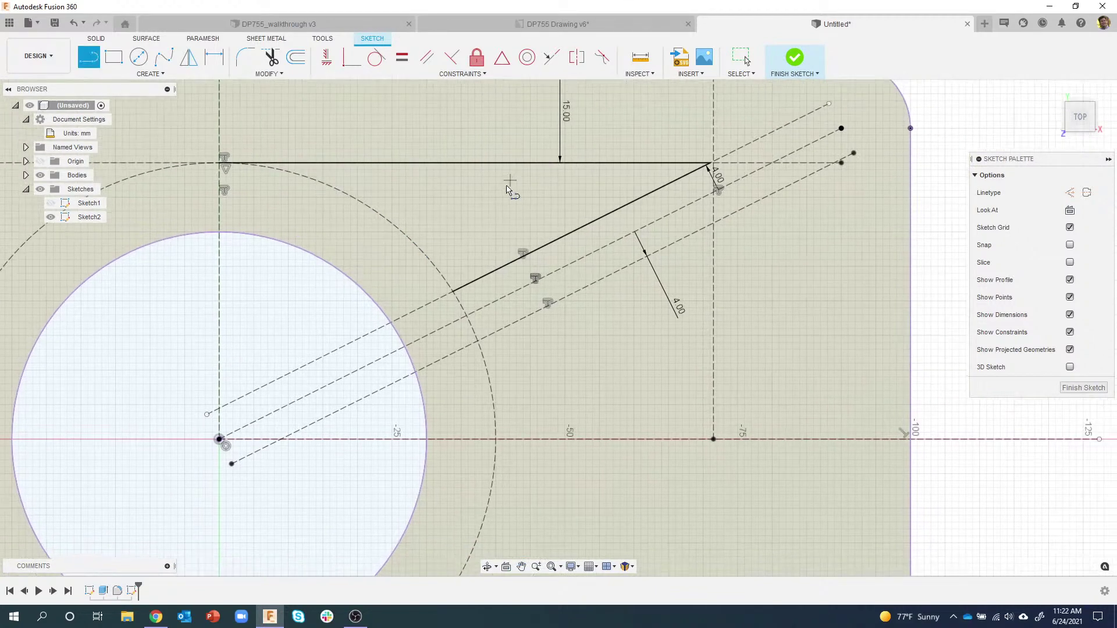
pyautogui.click(477, 339)
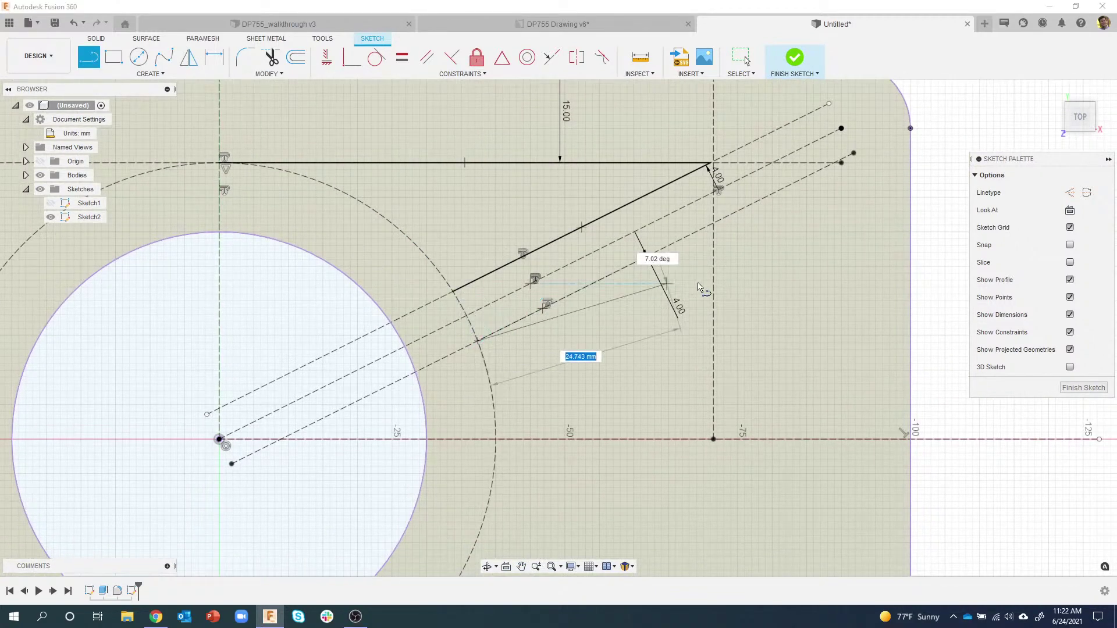
pyautogui.click(712, 225)
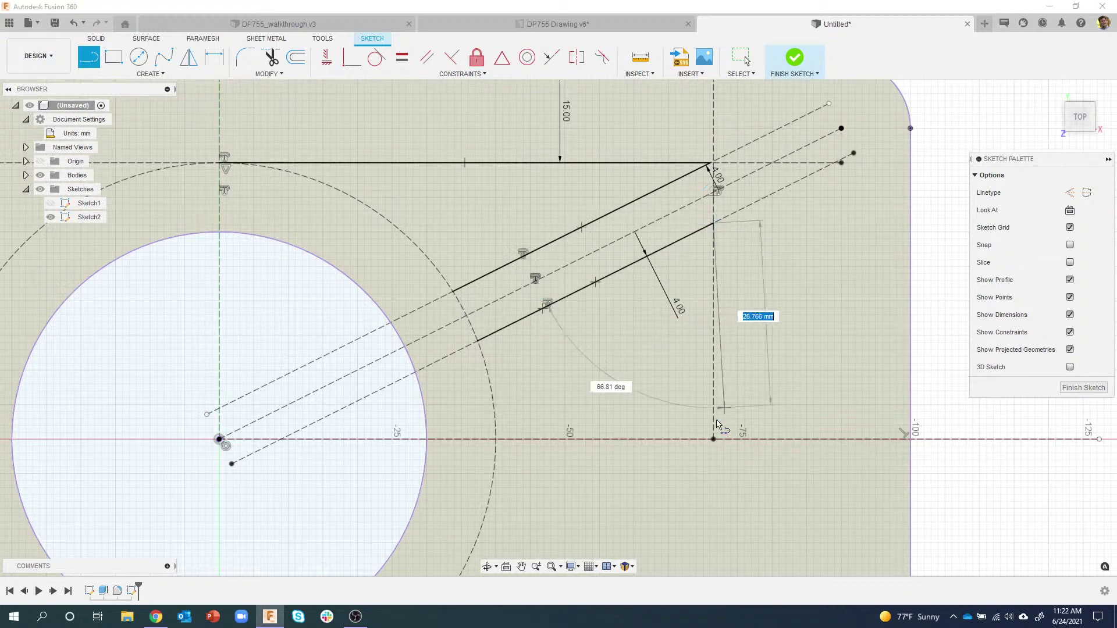
pyautogui.click(714, 439)
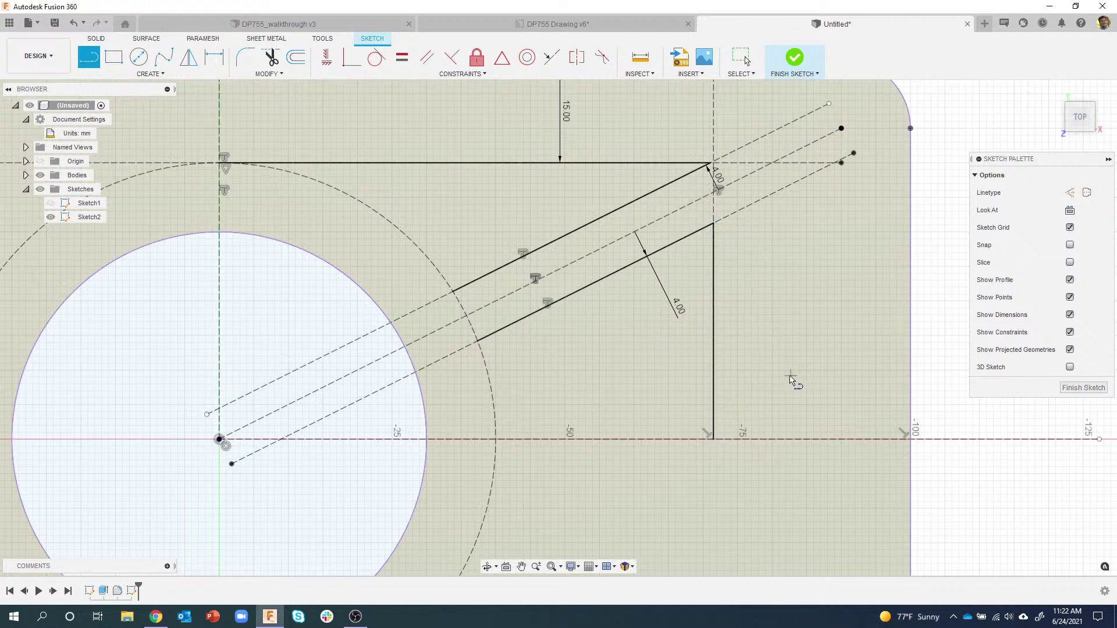
pyautogui.scroll(-2, 744, 366)
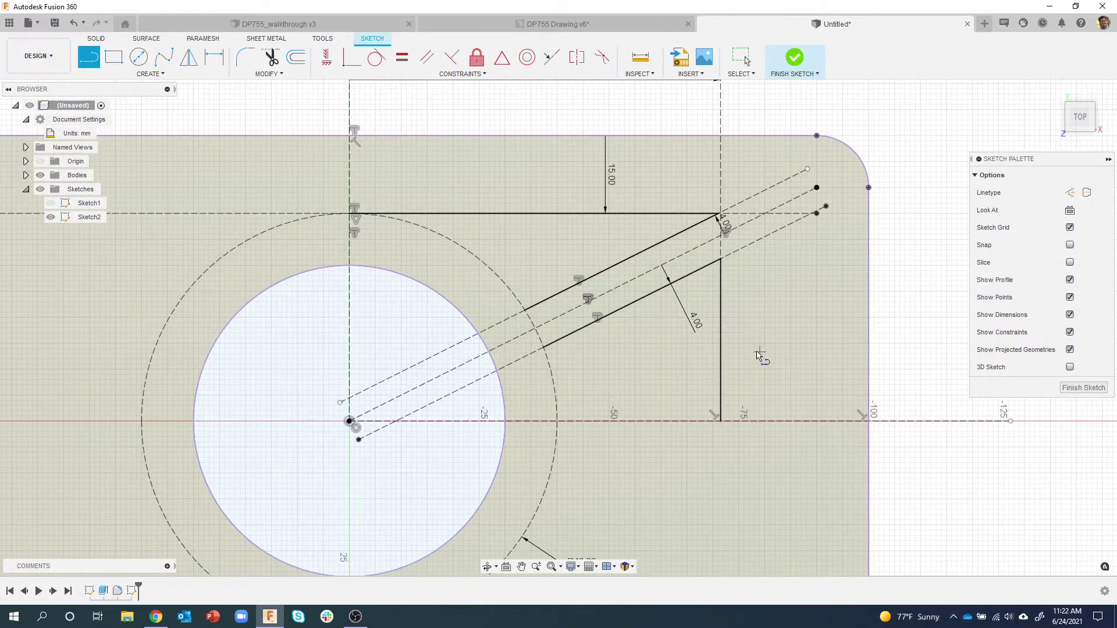
pyautogui.press('Escape')
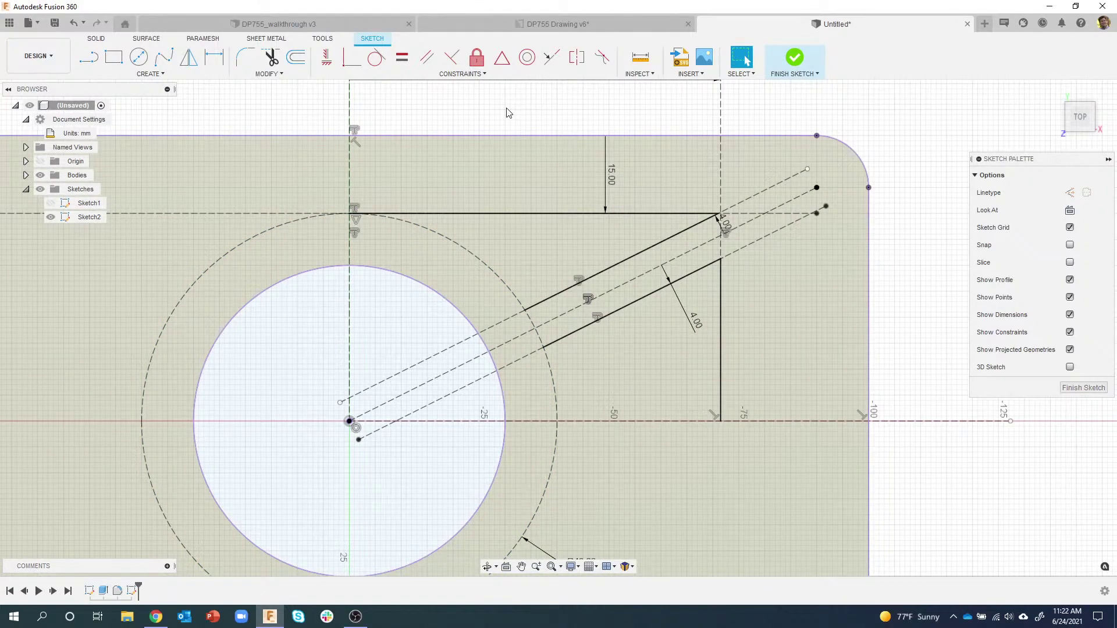
# Step: Break the R40 construction circle into a separate arc between its topmost point and the upper diagonal line
pyautogui.click(446, 242)
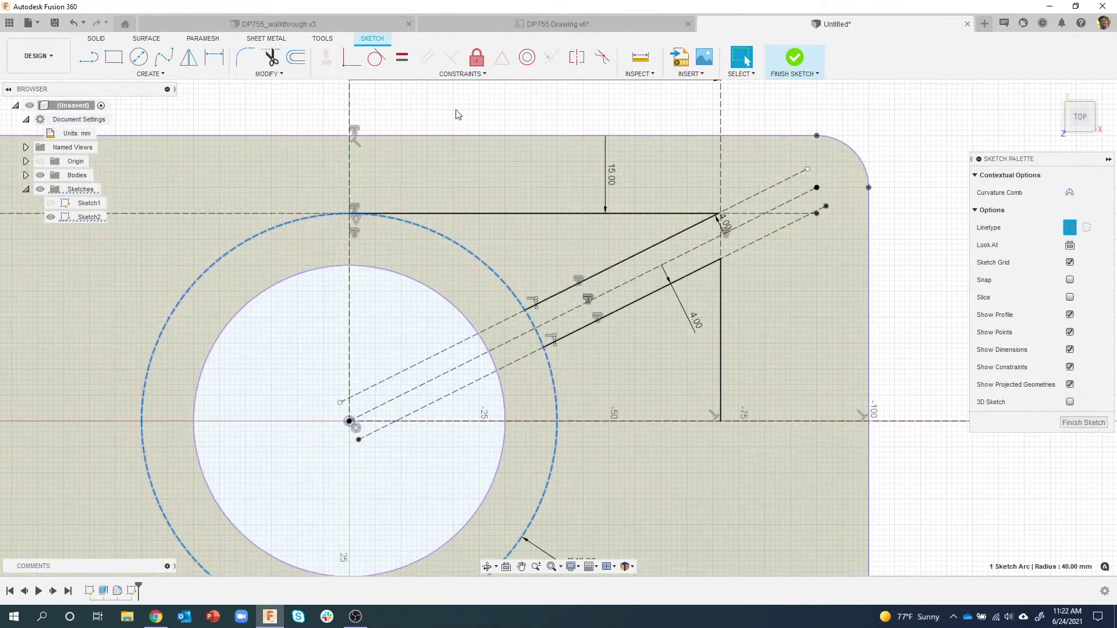
pyautogui.click(458, 115)
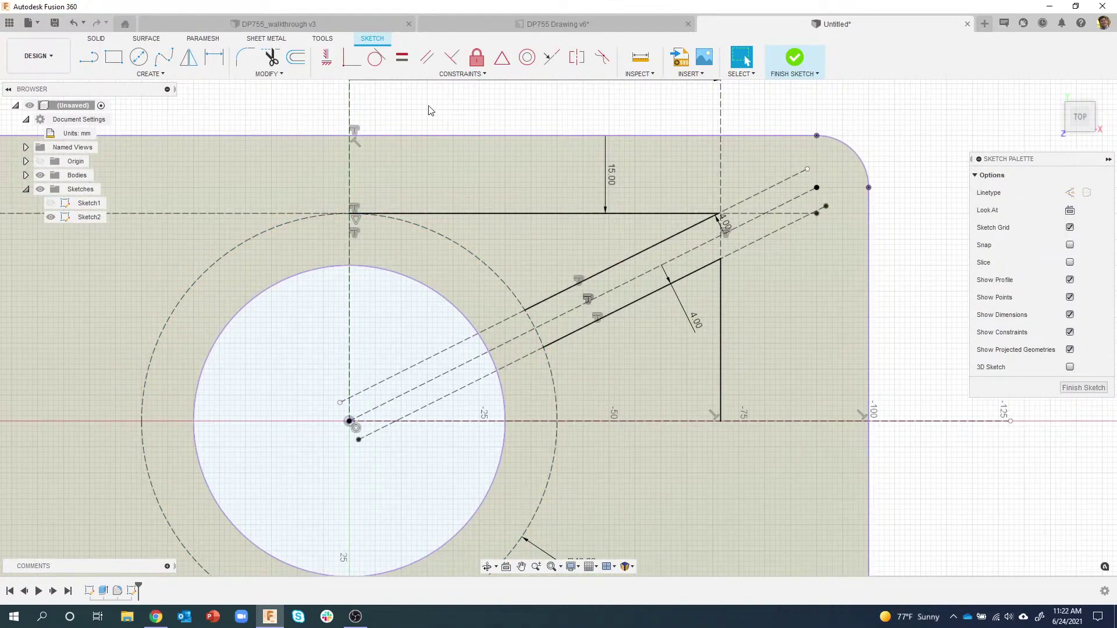
pyautogui.click(267, 74)
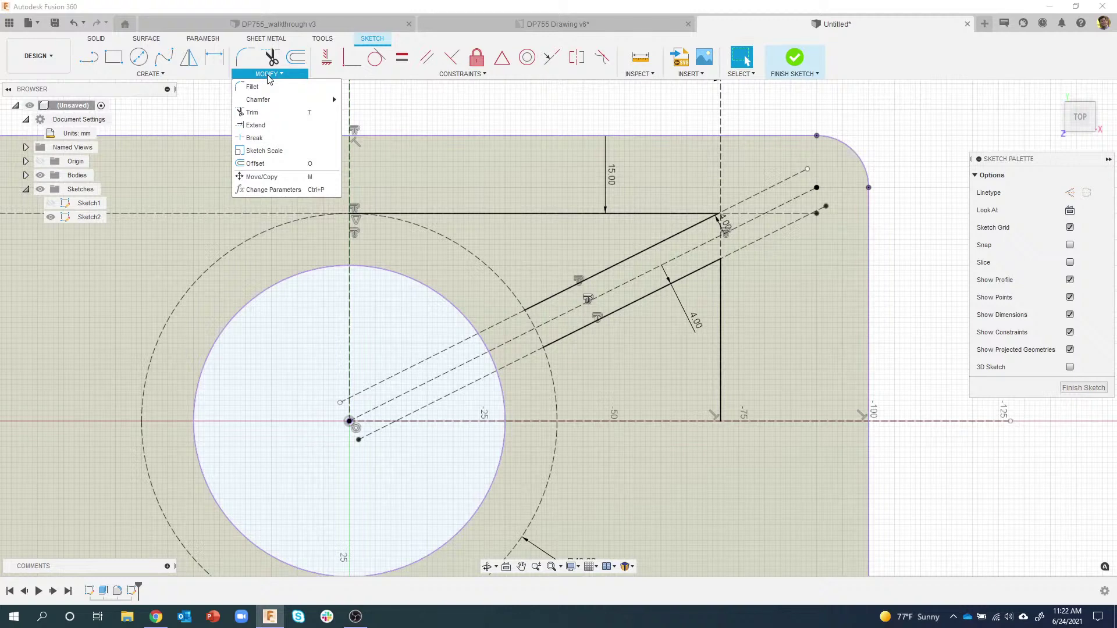
pyautogui.click(267, 141)
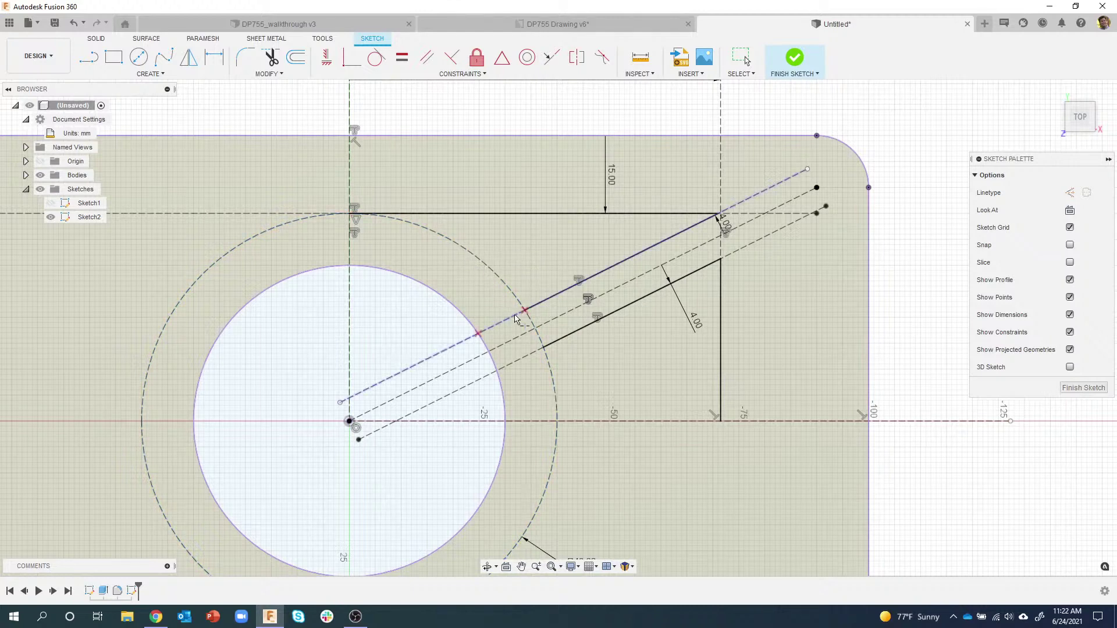
pyautogui.click(441, 241)
pyautogui.press('Escape')
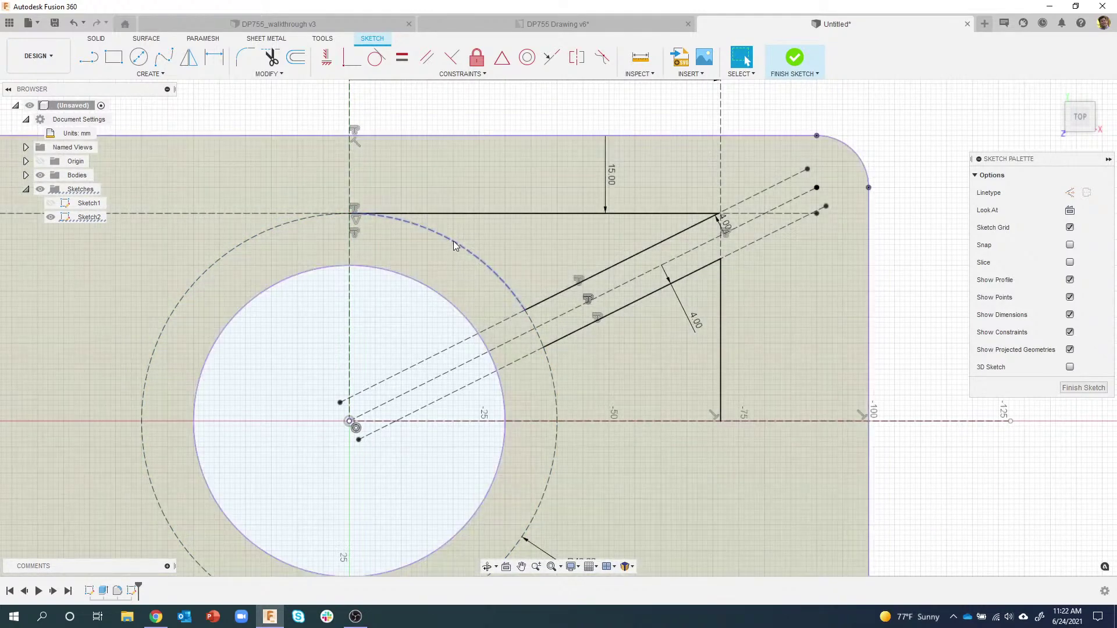
pyautogui.click(454, 245)
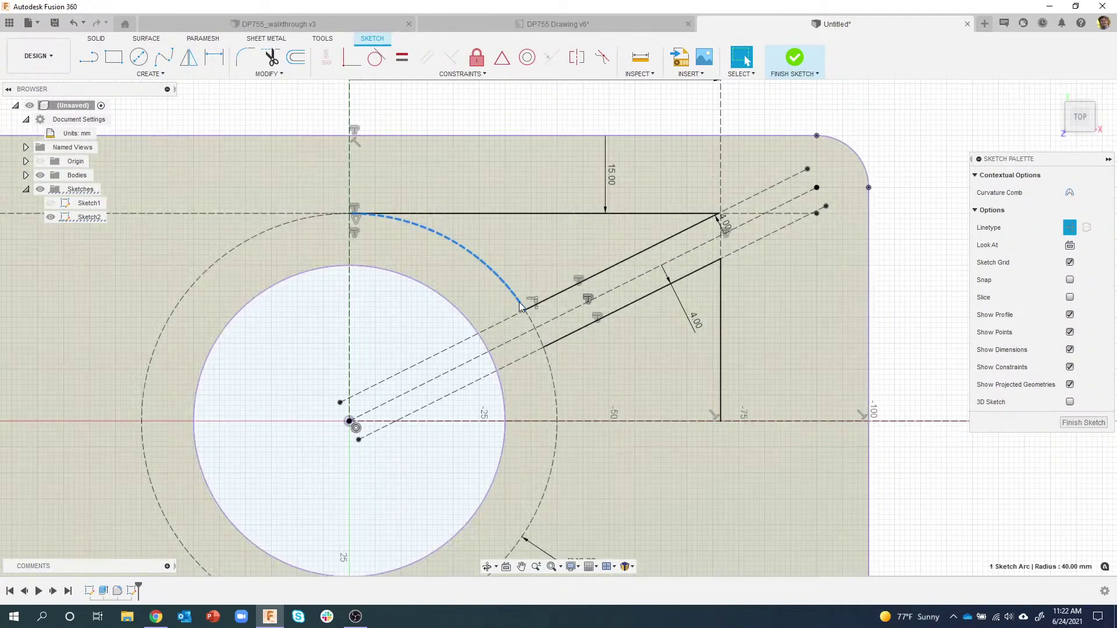
pyautogui.moveTo(521, 302); pyautogui.dragTo(557, 400)
pyautogui.hotkey('ctrl', 'z')
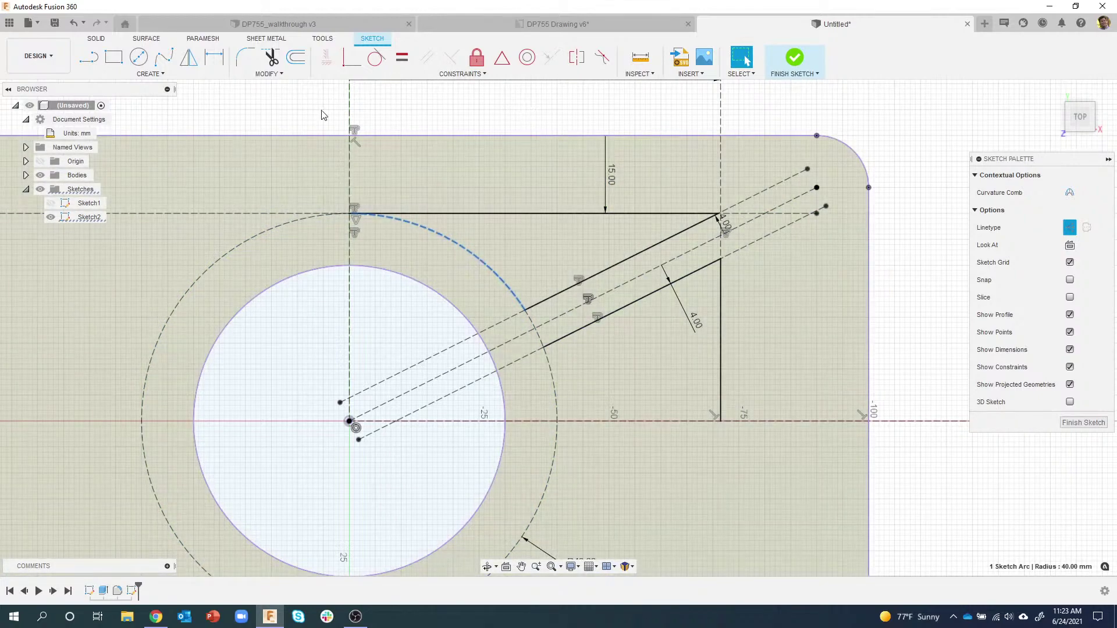
pyautogui.click(323, 115)
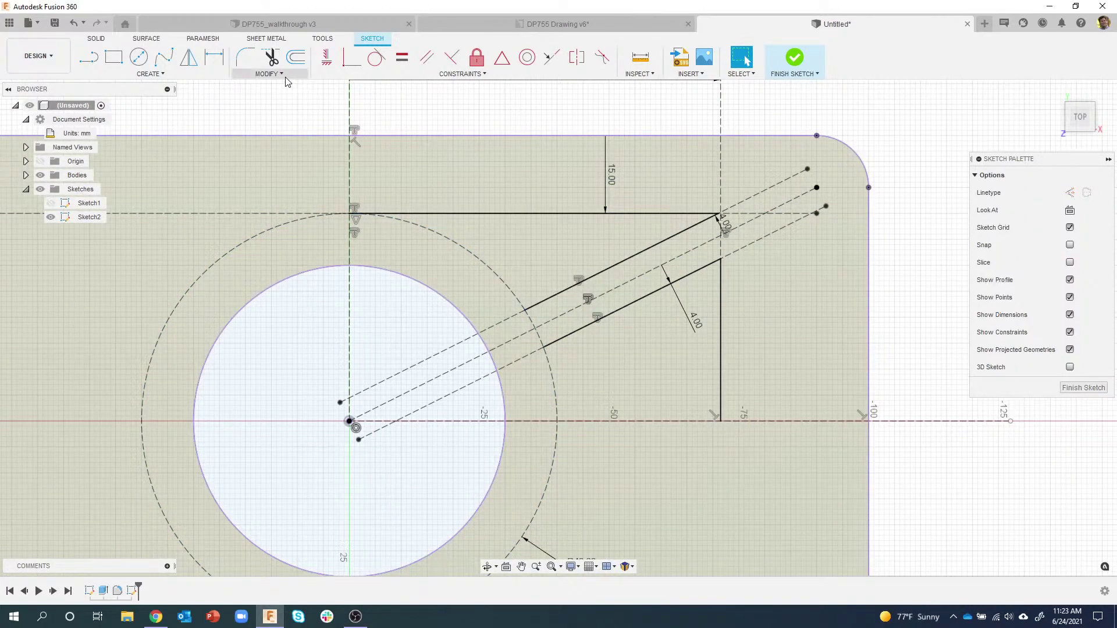
# Step: Break the R40 construction circle into a separate arc between the lower diagonal line and the horizontal centre line
pyautogui.click(273, 74)
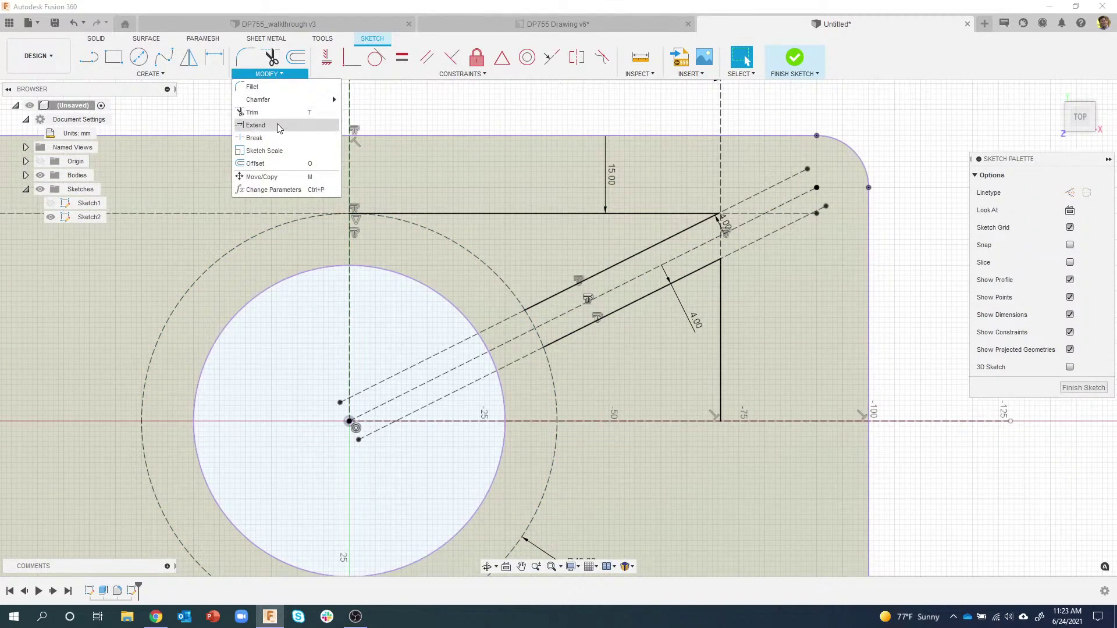
pyautogui.click(268, 141)
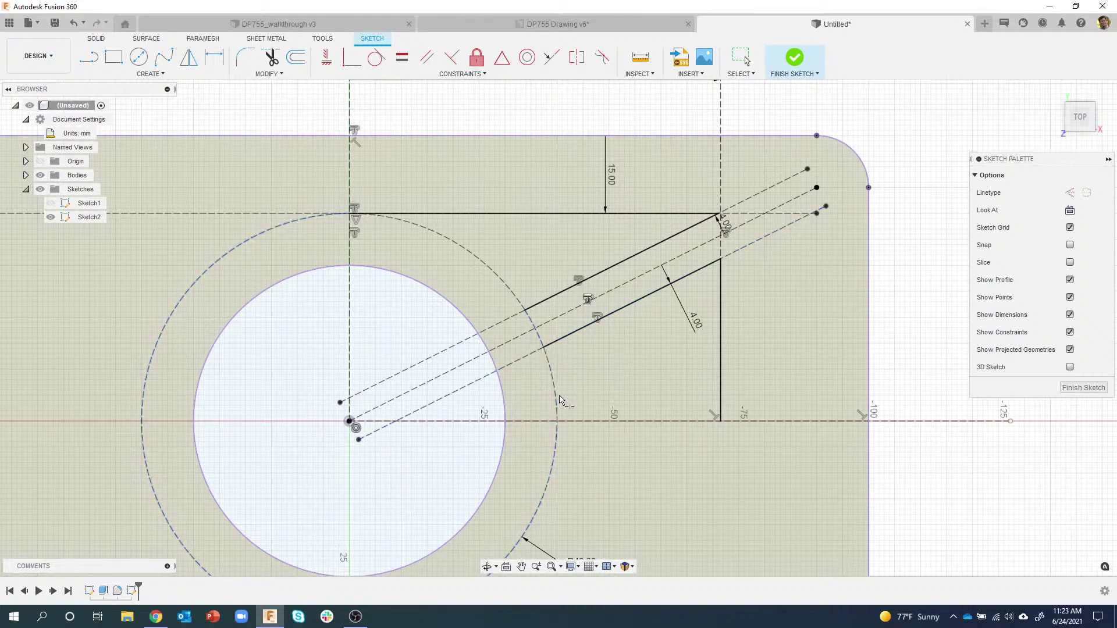
pyautogui.click(558, 402)
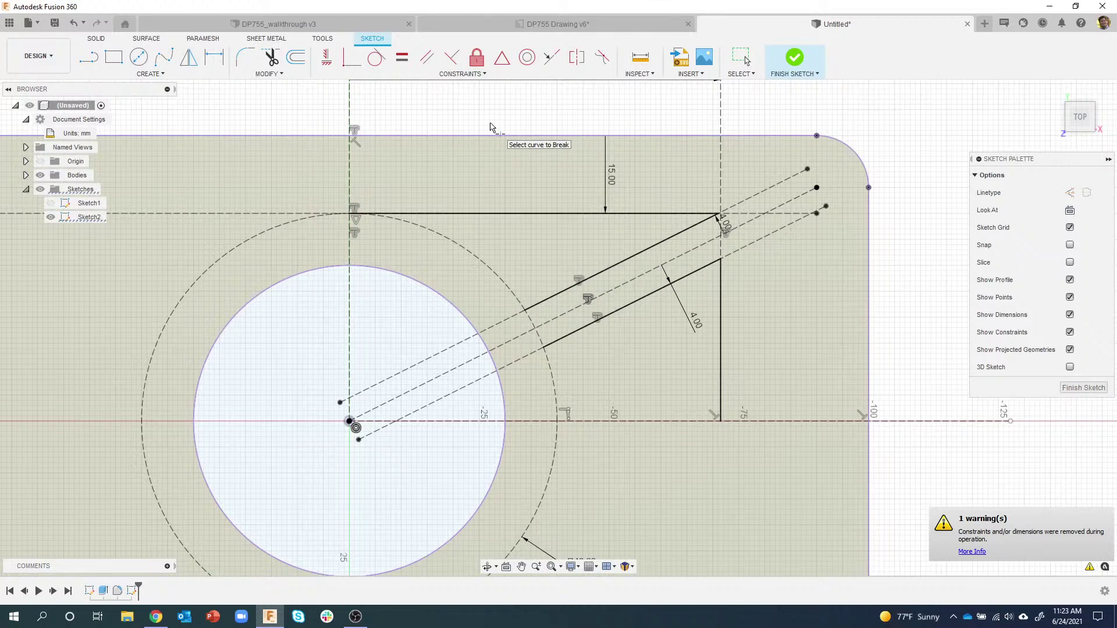
pyautogui.press('Escape')
# Step: Convert the two broken-out R40 arcs beside the diagonals from construction to normal lines
pyautogui.click(552, 364)
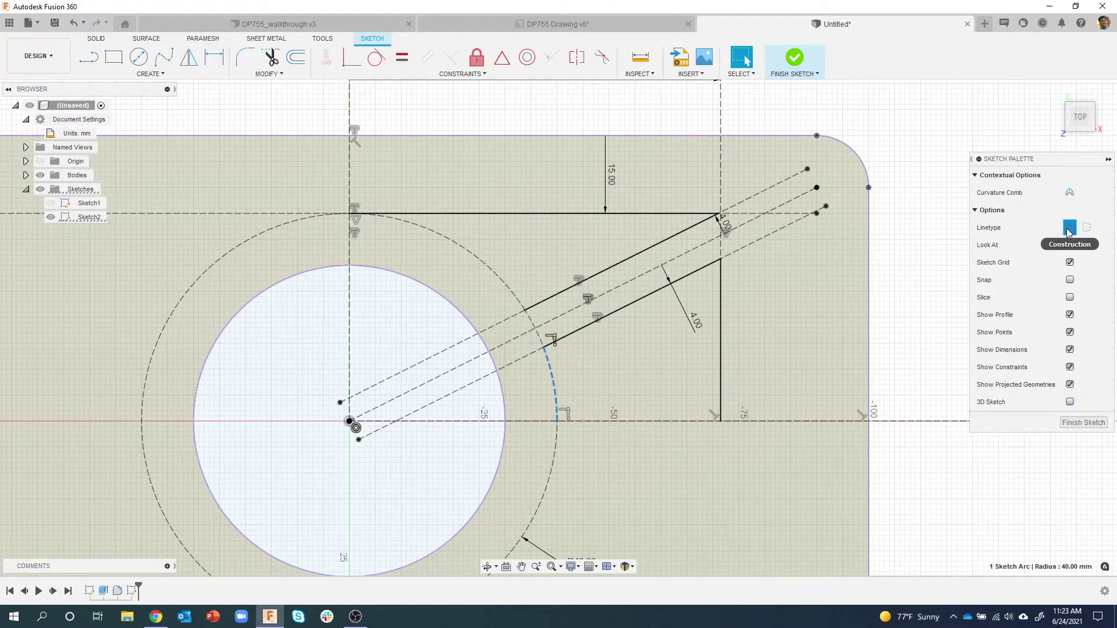
pyautogui.click(1068, 230)
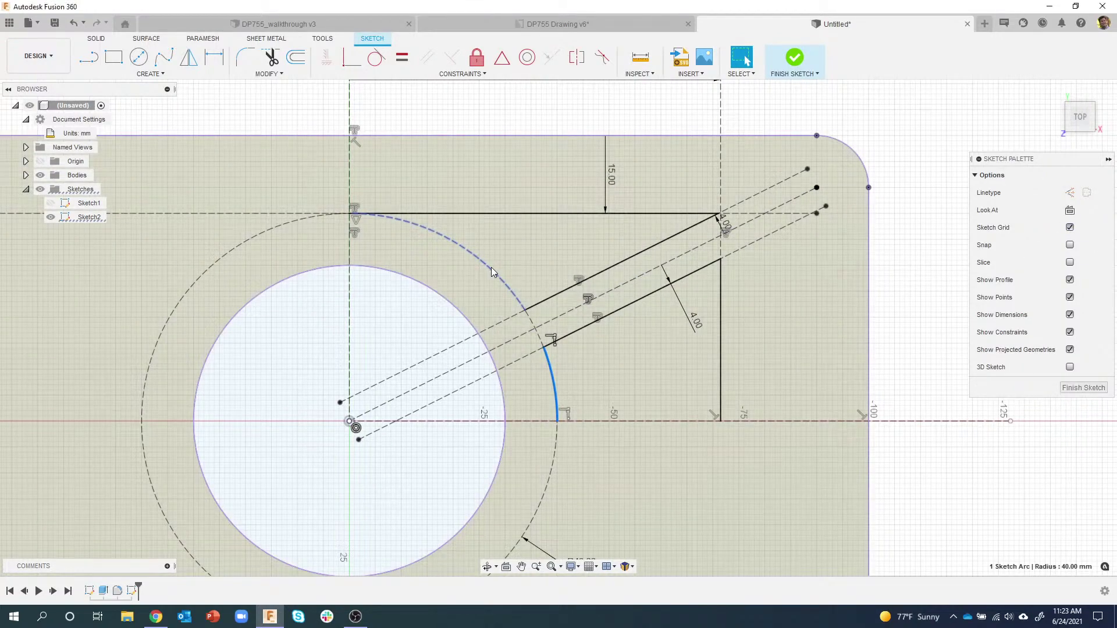
pyautogui.click(505, 273)
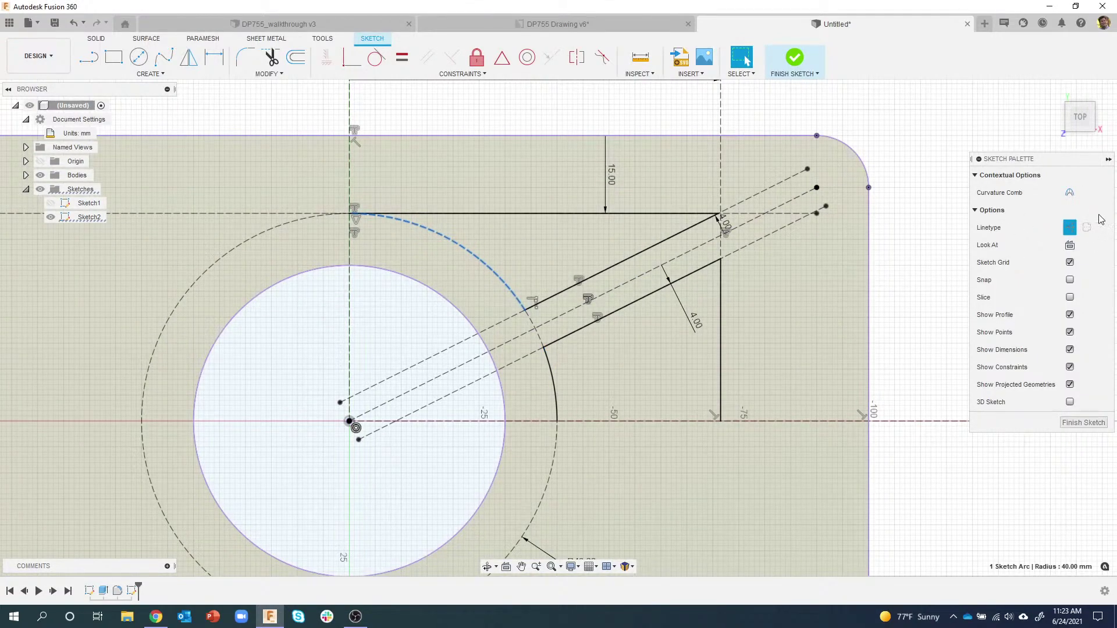
pyautogui.click(1073, 232)
pyautogui.click(898, 382)
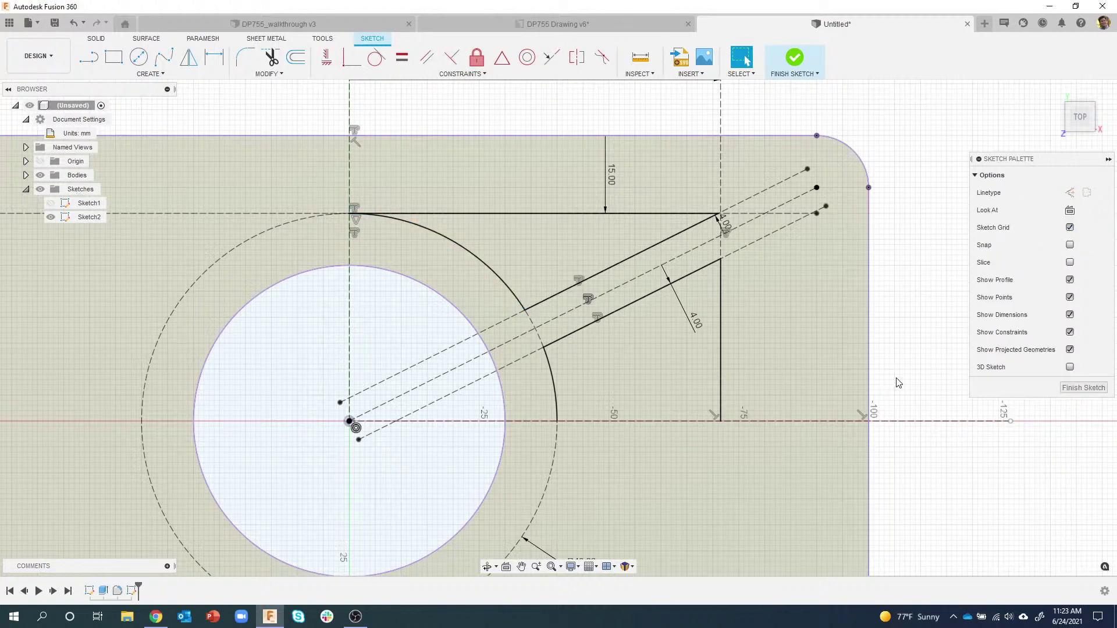
# Step: Check that the upper cutout outline between the arc, horizontal line and diagonal forms a closed profile
pyautogui.scroll(-2, 897, 386)
pyautogui.scroll(-2, 872, 364)
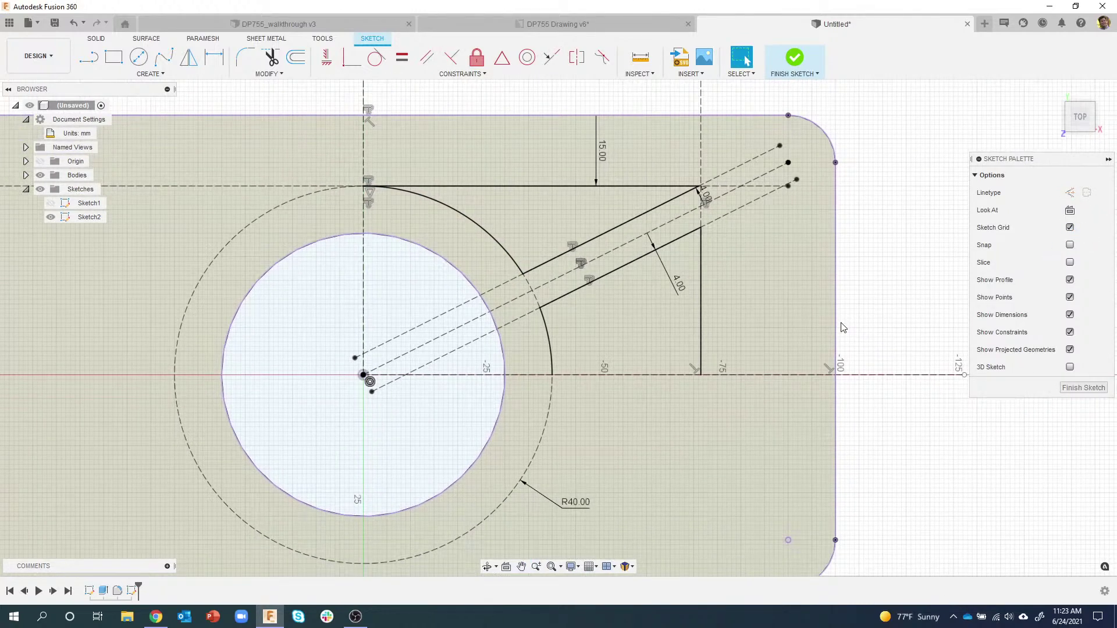
pyautogui.scroll(1, 849, 334)
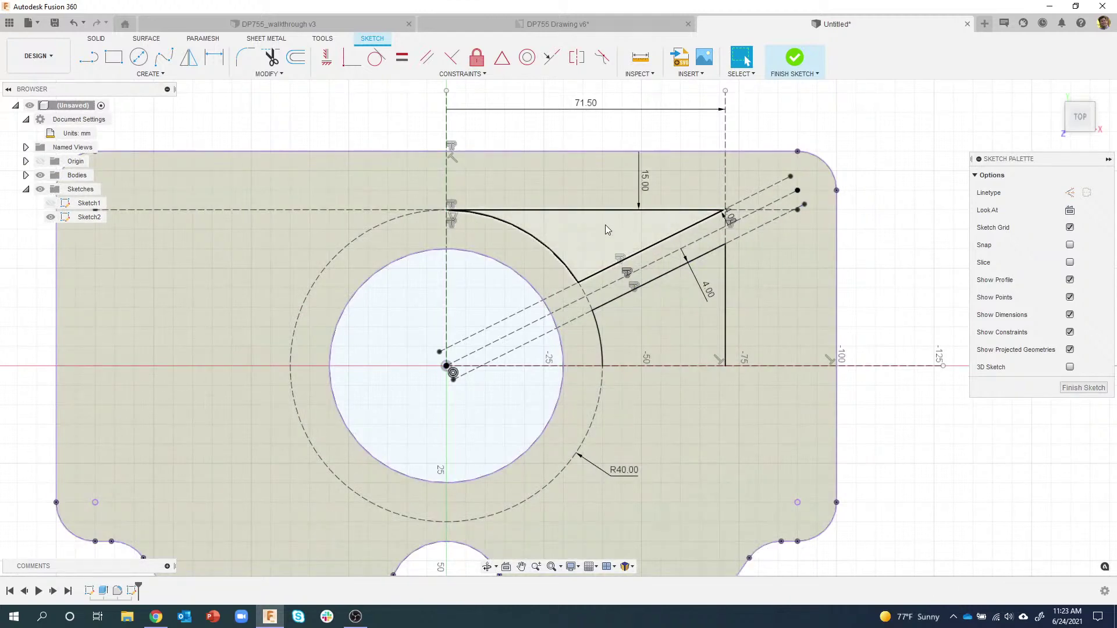
pyautogui.click(605, 225)
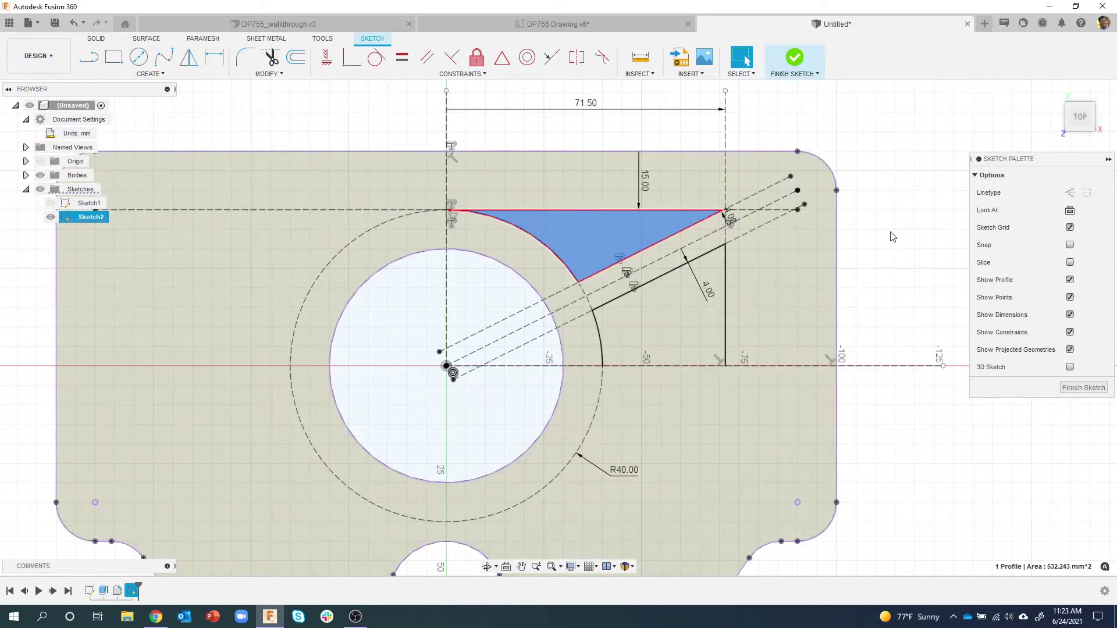
pyautogui.click(894, 268)
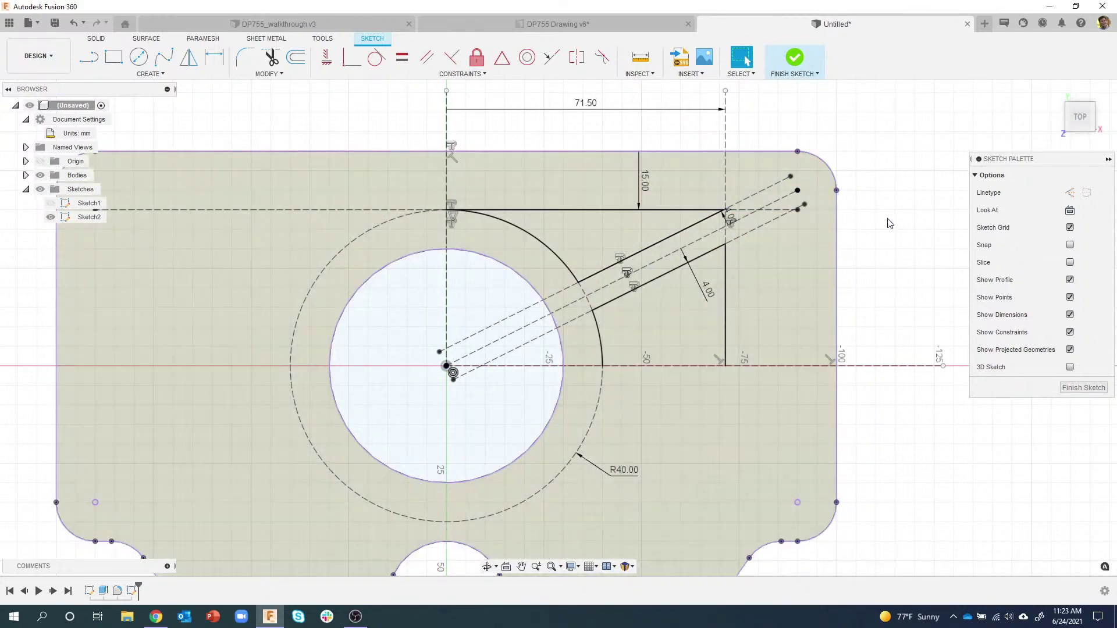
pyautogui.moveTo(888, 223); pyautogui.dragTo(847, 204, button='middle')
pyautogui.scroll(-2, 630, 204)
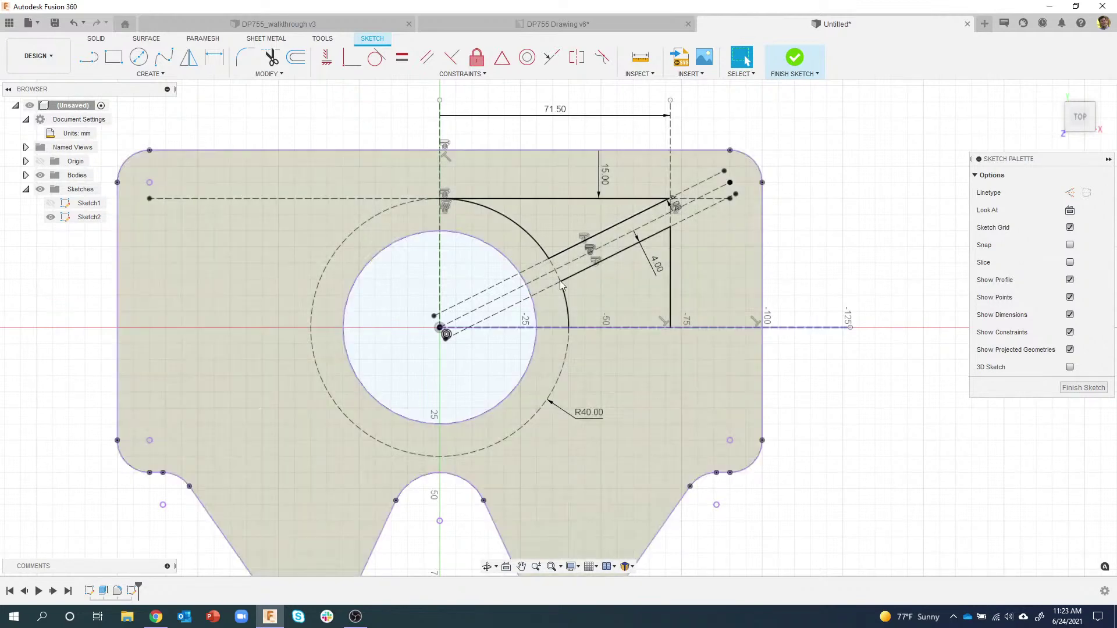
# Step: Mirror the arc, line and diagonal outlines of both cutouts about the horizontal centre line
pyautogui.moveTo(343, 115); pyautogui.dragTo(344, 126, button='middle')
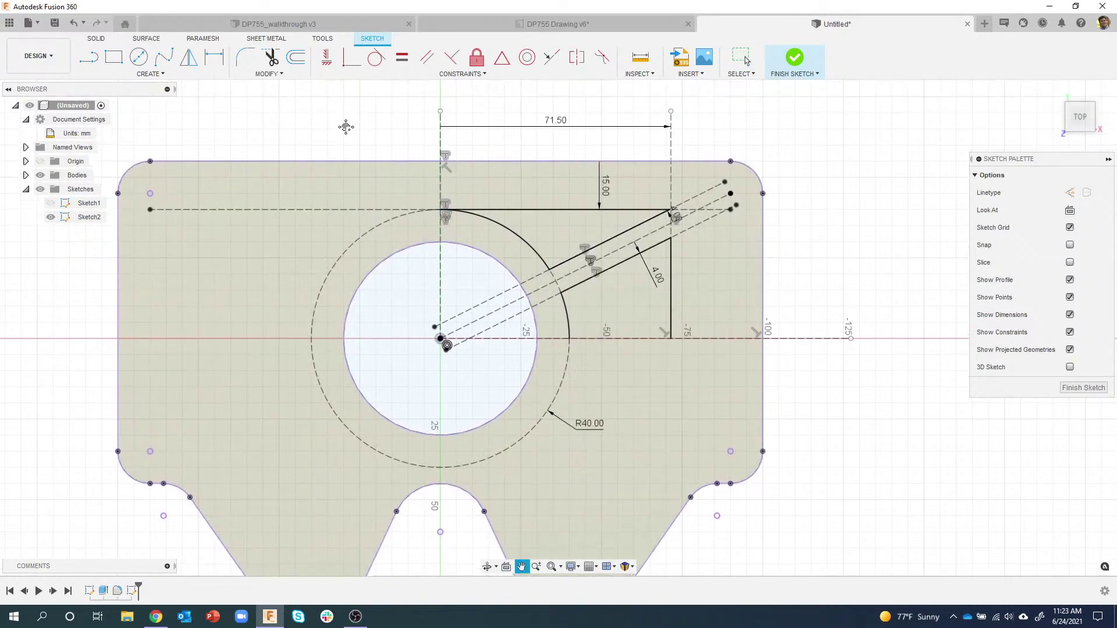
pyautogui.click(188, 58)
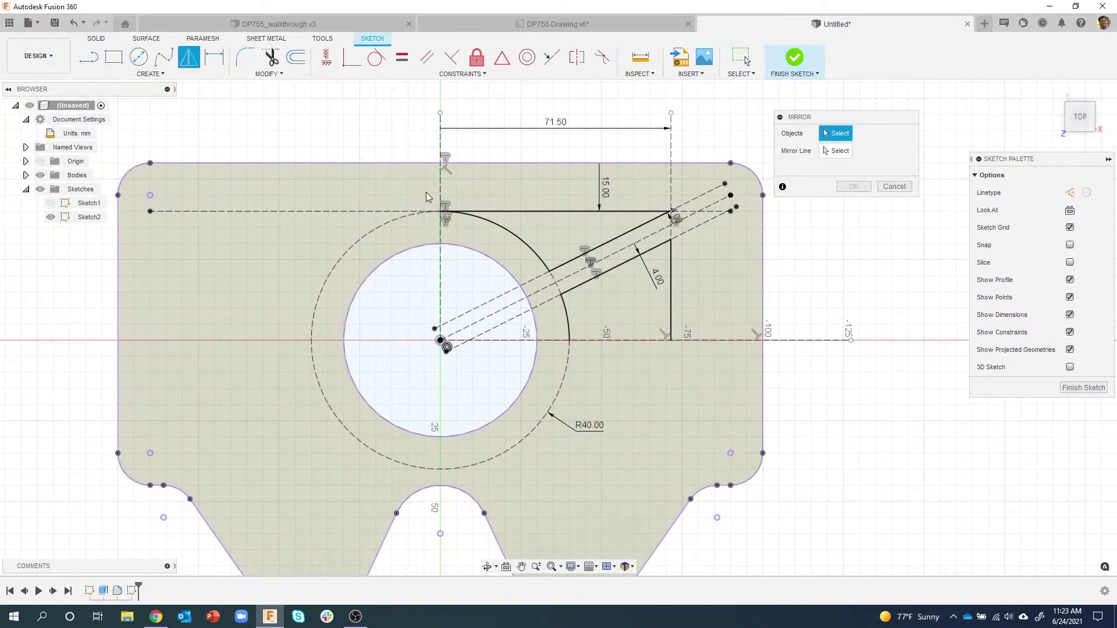
pyautogui.moveTo(426, 192); pyautogui.dragTo(696, 371)
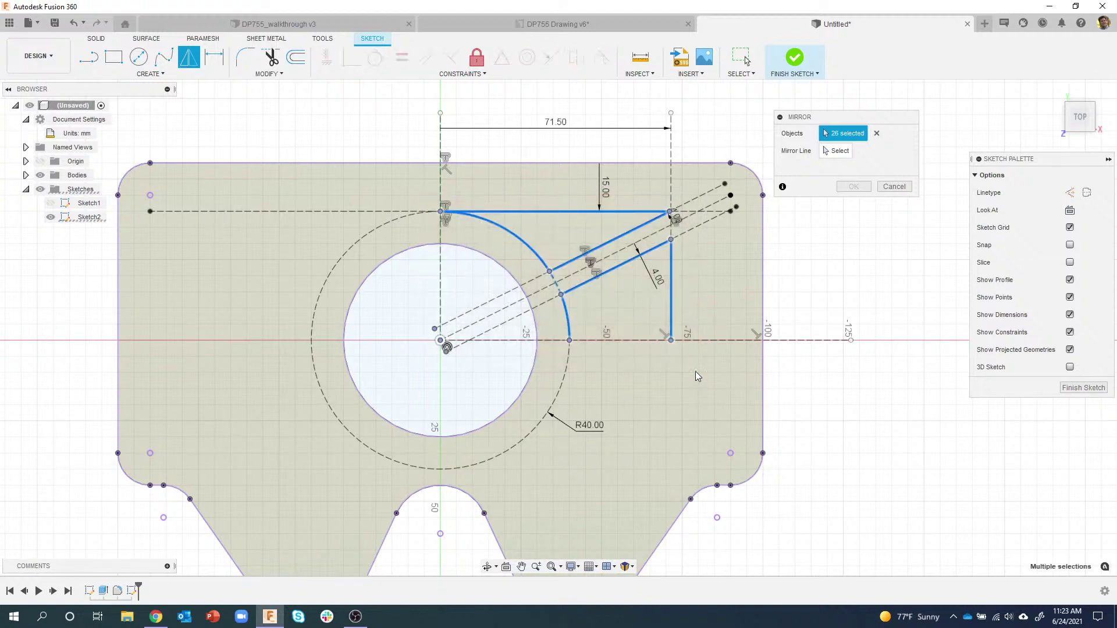
pyautogui.click(835, 150)
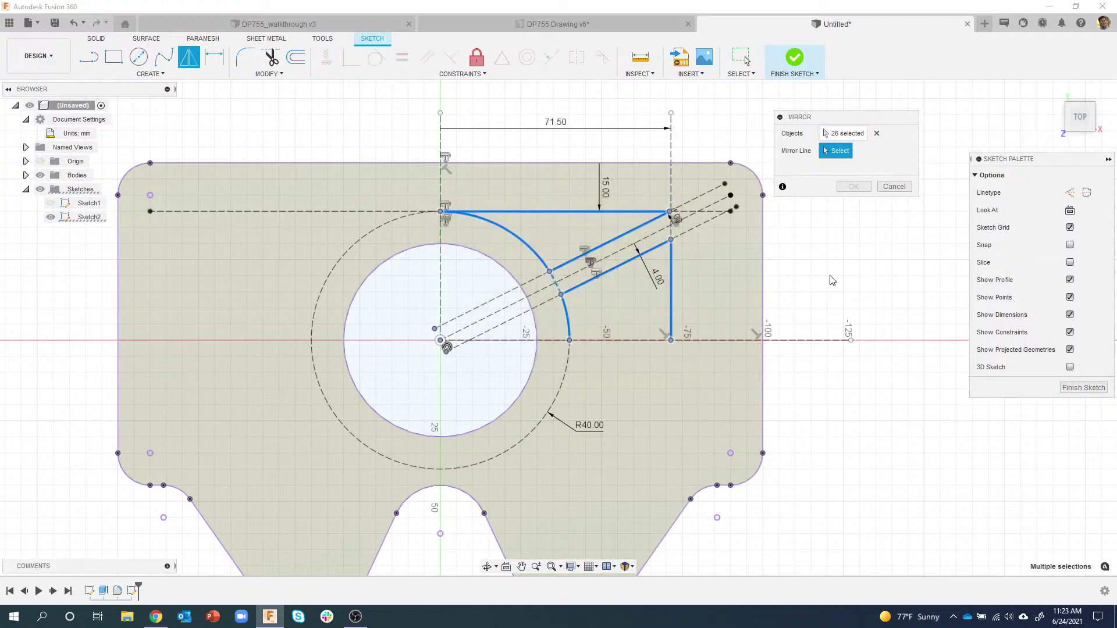
pyautogui.click(800, 342)
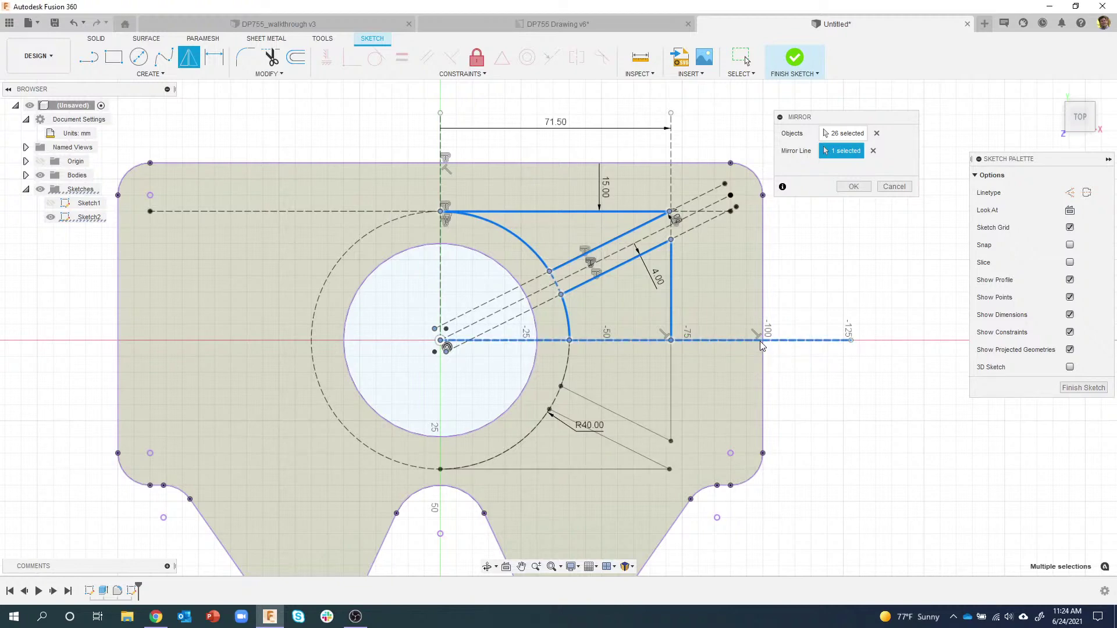
pyautogui.click(853, 186)
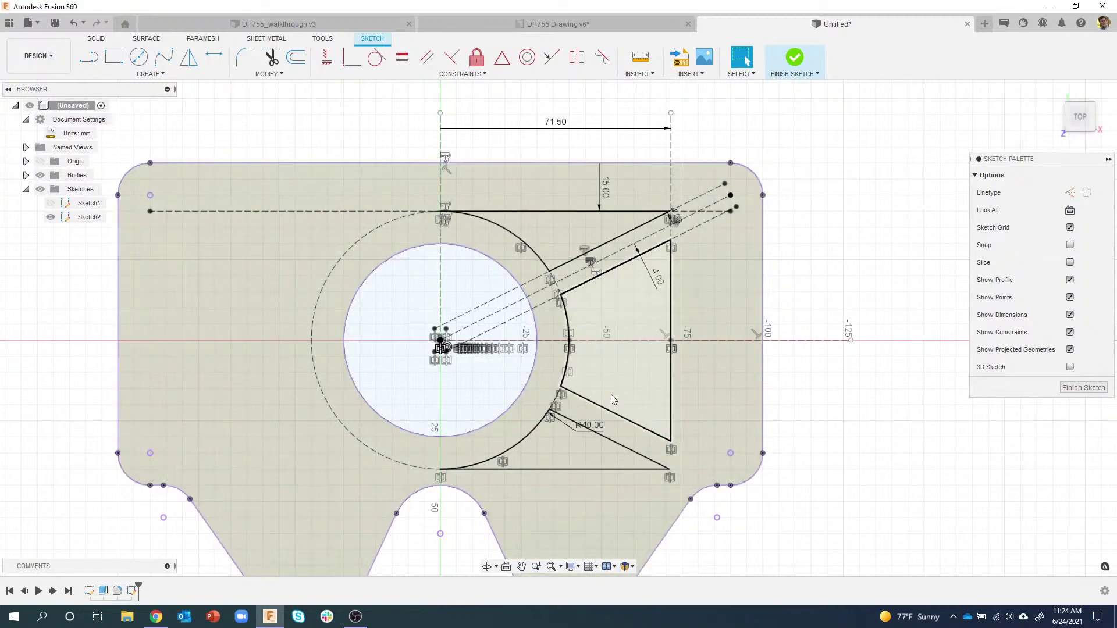
# Step: Select the three closed cutout profiles to check them, and undo the mirror
pyautogui.click(611, 394)
pyautogui.keyDown('ctrl'); pyautogui.click(567, 448); pyautogui.keyUp('ctrl')
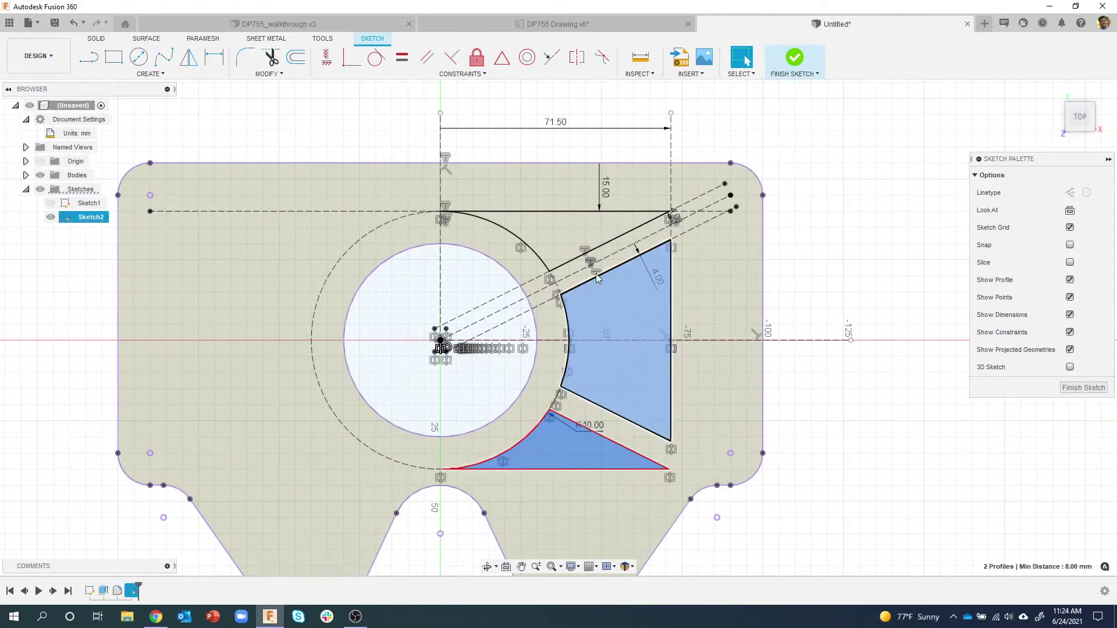
pyautogui.keyDown('ctrl'); pyautogui.click(569, 242); pyautogui.keyUp('ctrl')
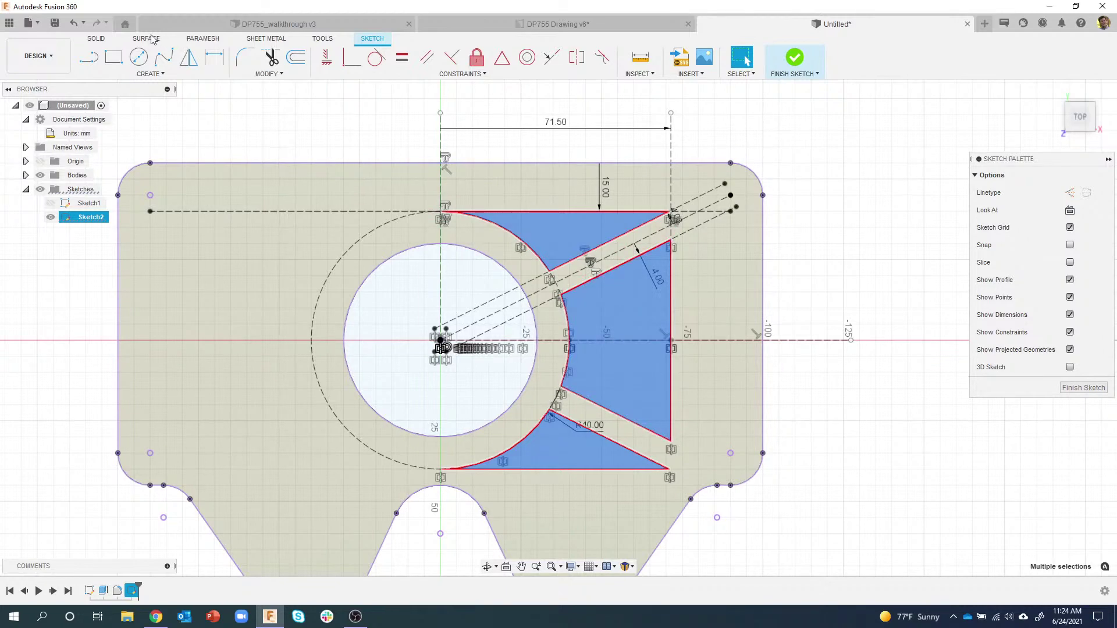
pyautogui.click(74, 23)
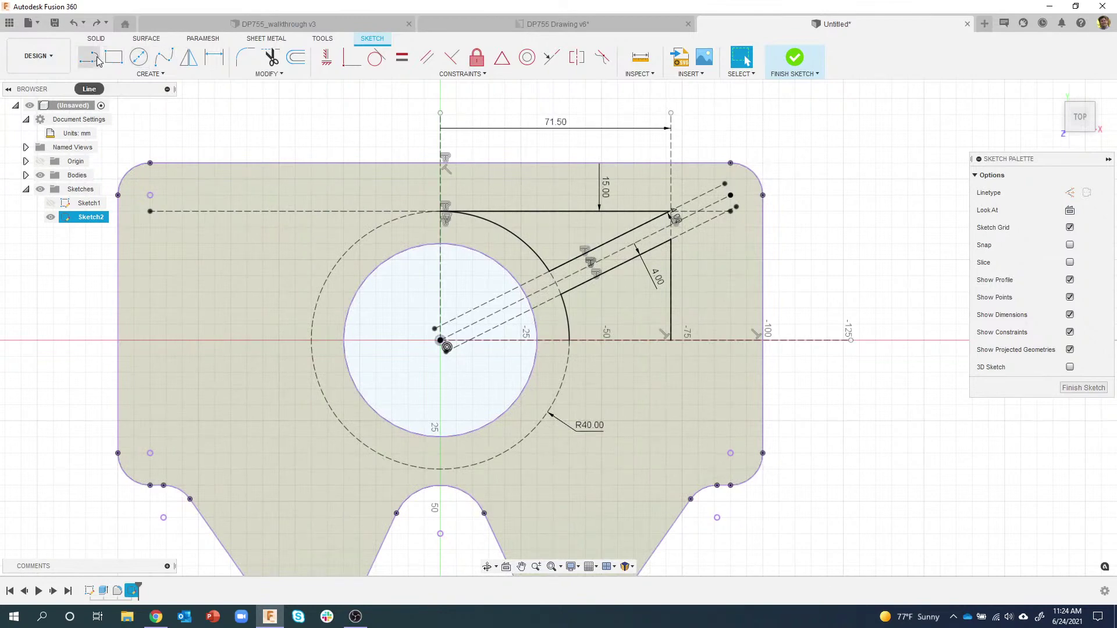
# Step: Break the horizontal centre line between the R40 arc and the vertical line, and convert that segment to a normal line
pyautogui.click(267, 73)
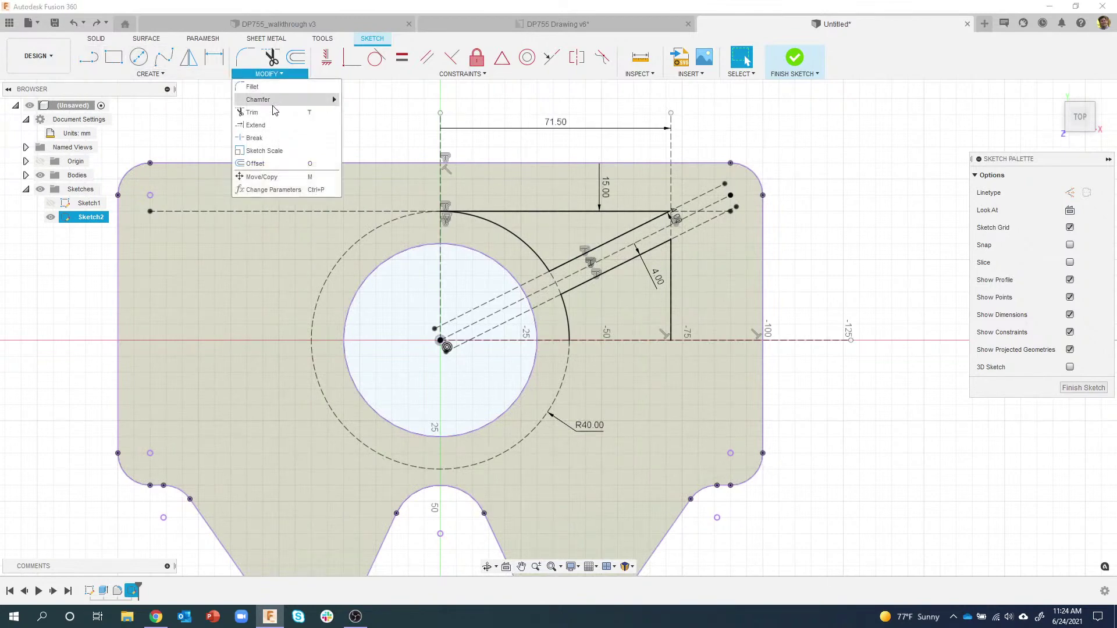
pyautogui.click(268, 138)
pyautogui.click(727, 340)
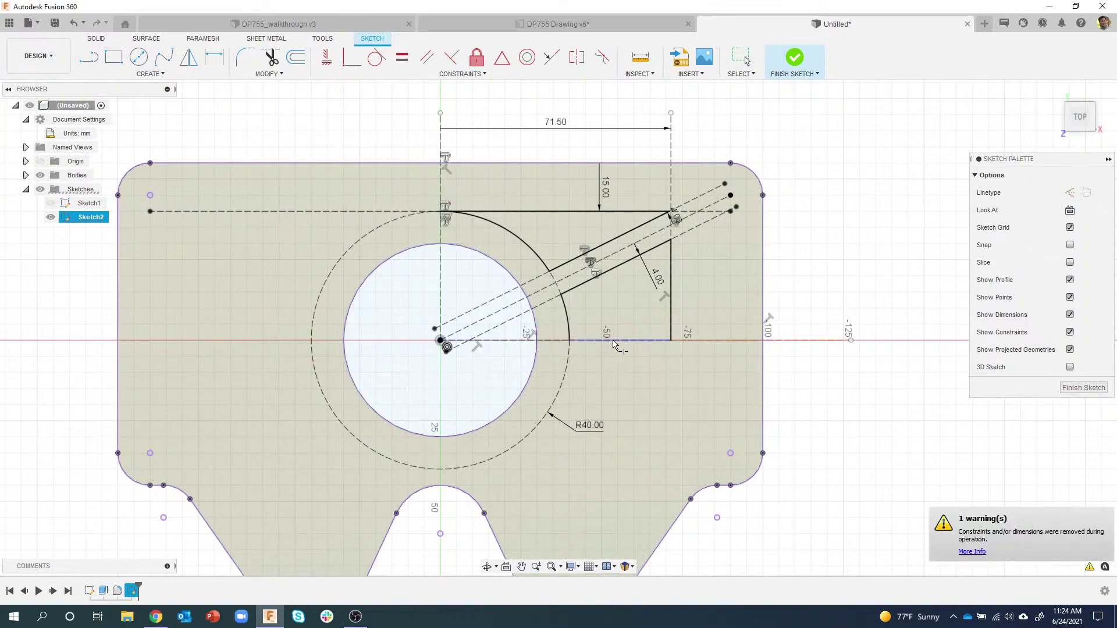
pyautogui.press('Escape')
pyautogui.click(623, 338)
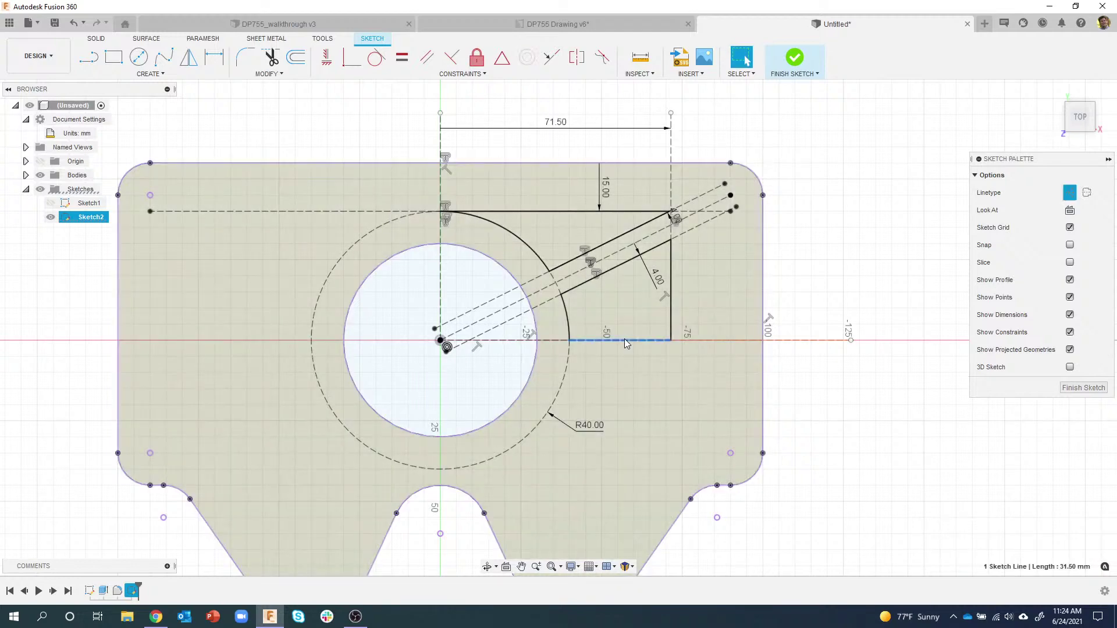
pyautogui.click(1070, 194)
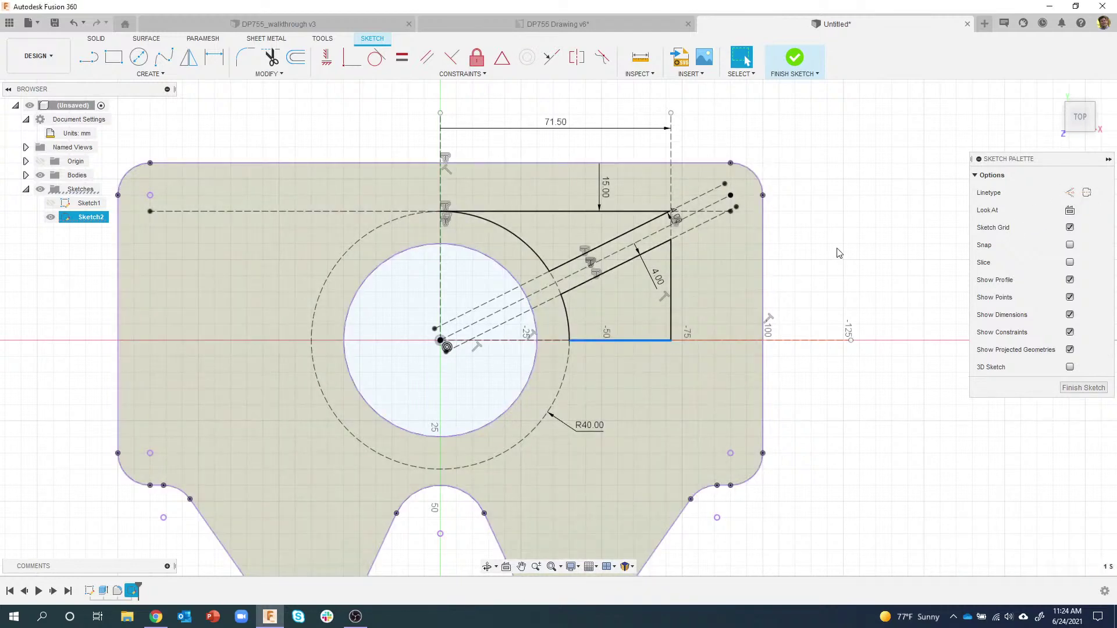
pyautogui.click(838, 254)
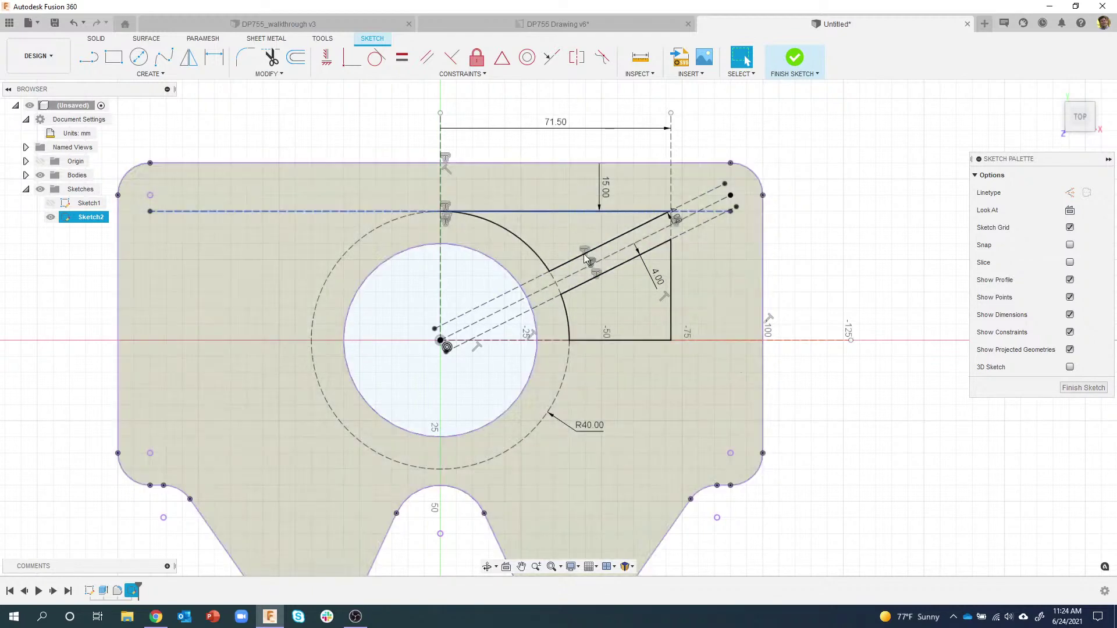
# Step: Finish the sketch and start an Extrude cut of the two closed profiles 5 mm down into the plate
pyautogui.click(794, 69)
pyautogui.click(575, 176)
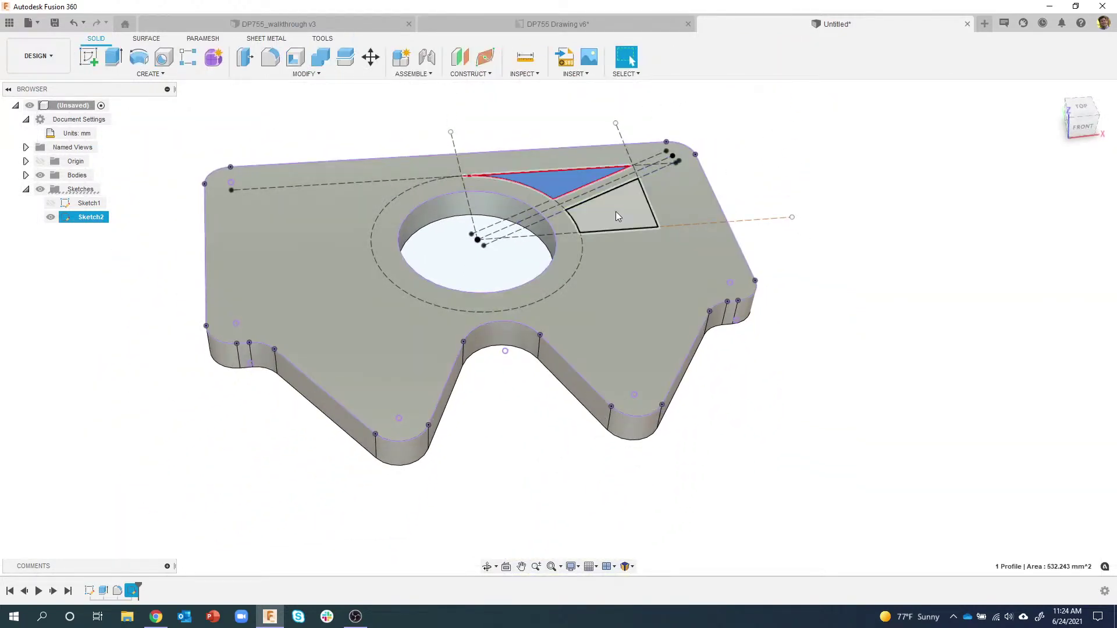
pyautogui.keyDown('shift'); pyautogui.click(618, 212); pyautogui.keyUp('shift')
pyautogui.rightClick(617, 212)
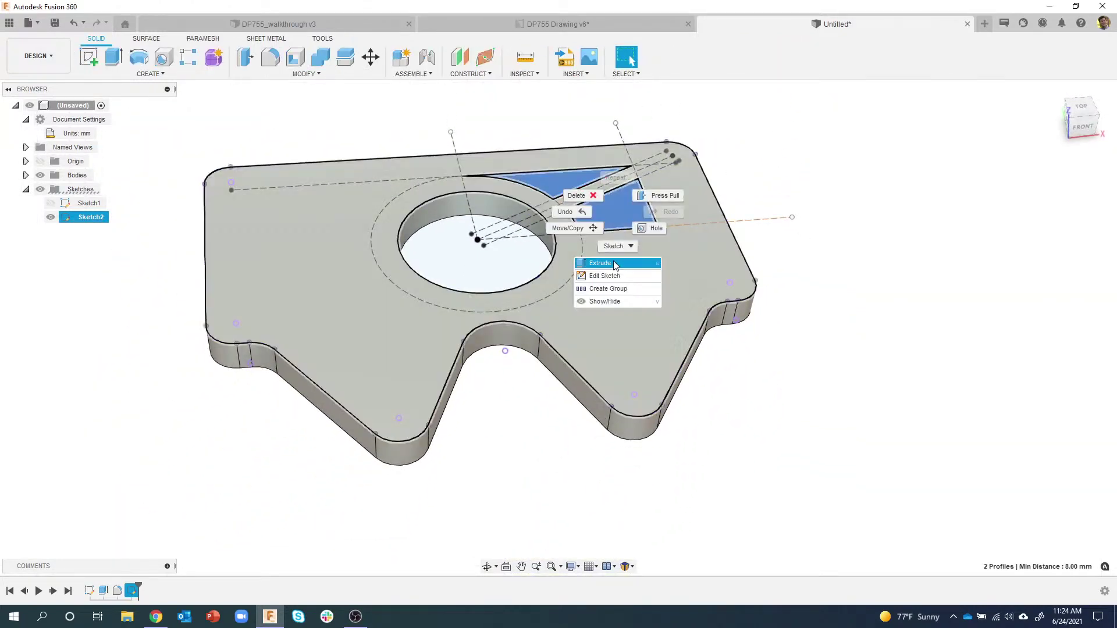
pyautogui.click(611, 257)
pyautogui.scroll(4, 615, 206)
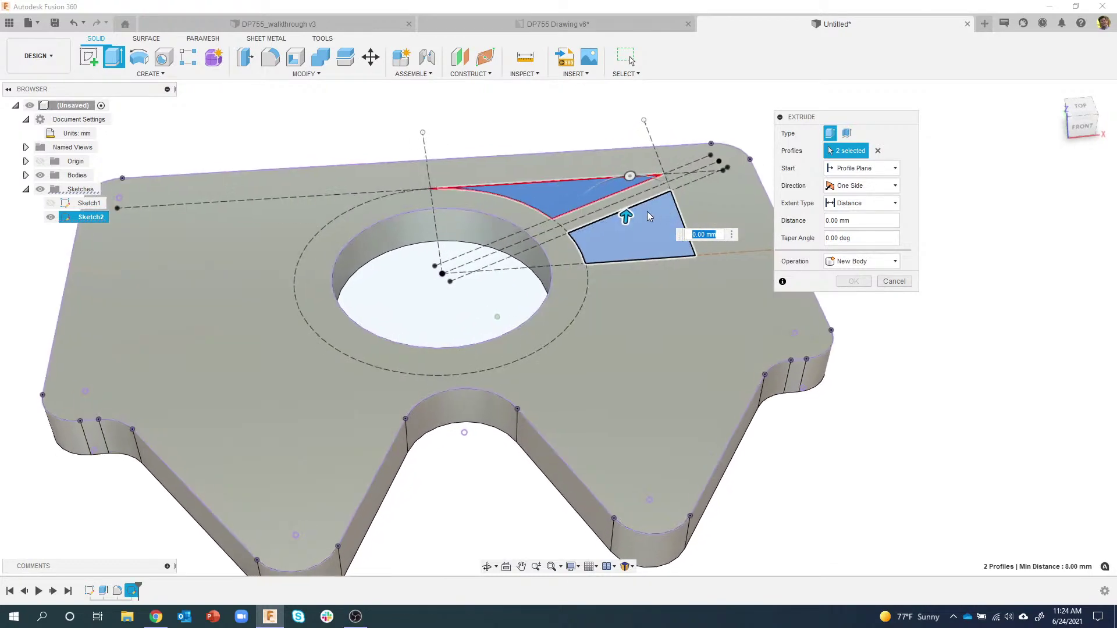
pyautogui.moveTo(618, 210); pyautogui.dragTo(618, 223)
pyautogui.keyDown('shift'); pyautogui.moveTo(617, 223); pyautogui.dragTo(745, 203, button='middle'); pyautogui.keyUp('shift')
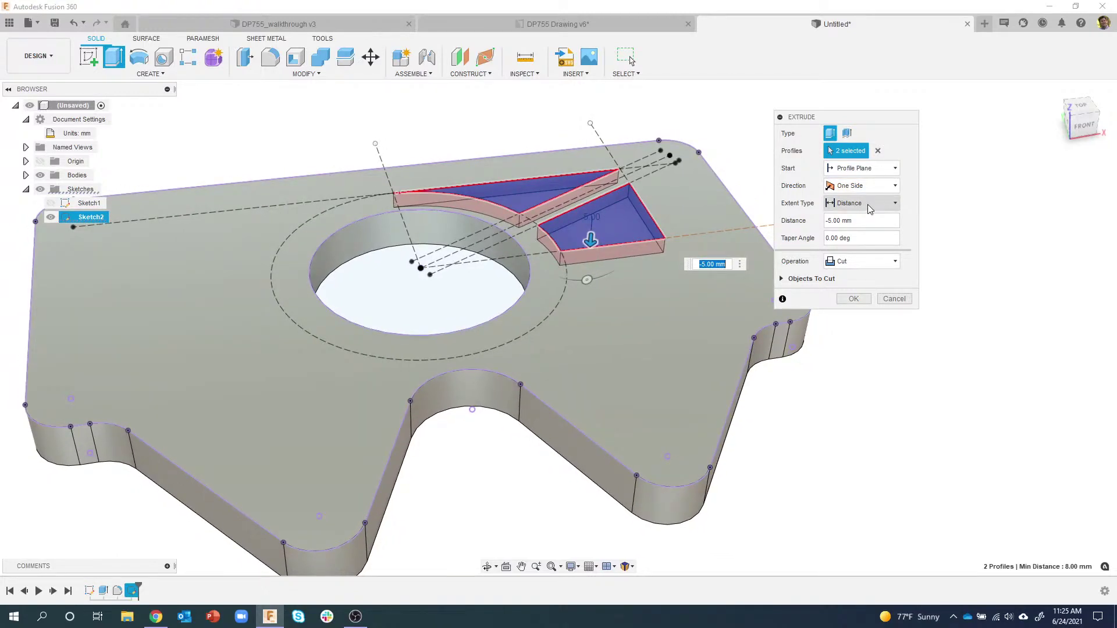
# Step: Set the cut's extent type to All and complete the two cutouts through the plate
pyautogui.click(869, 206)
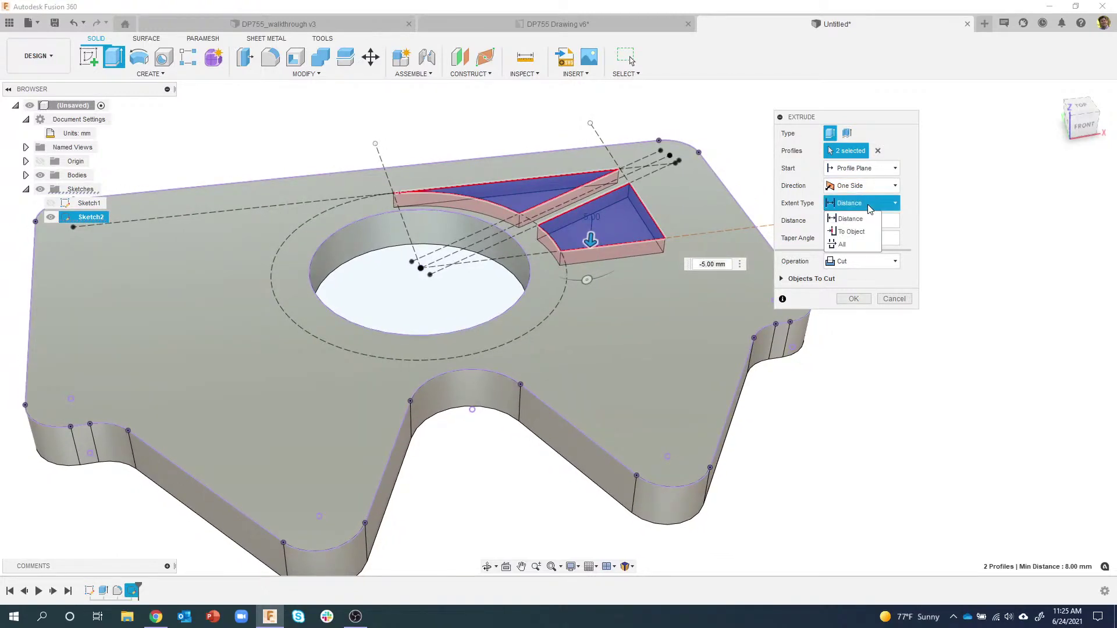
pyautogui.click(848, 245)
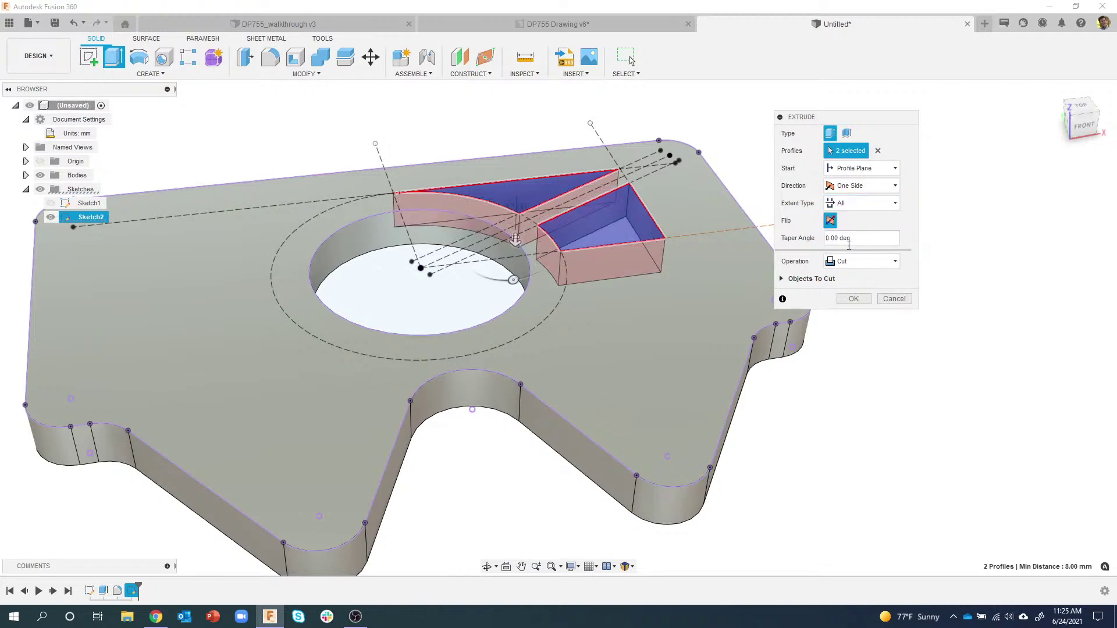
pyautogui.keyDown('shift'); pyautogui.moveTo(784, 228); pyautogui.dragTo(749, 370, button='middle'); pyautogui.keyUp('shift')
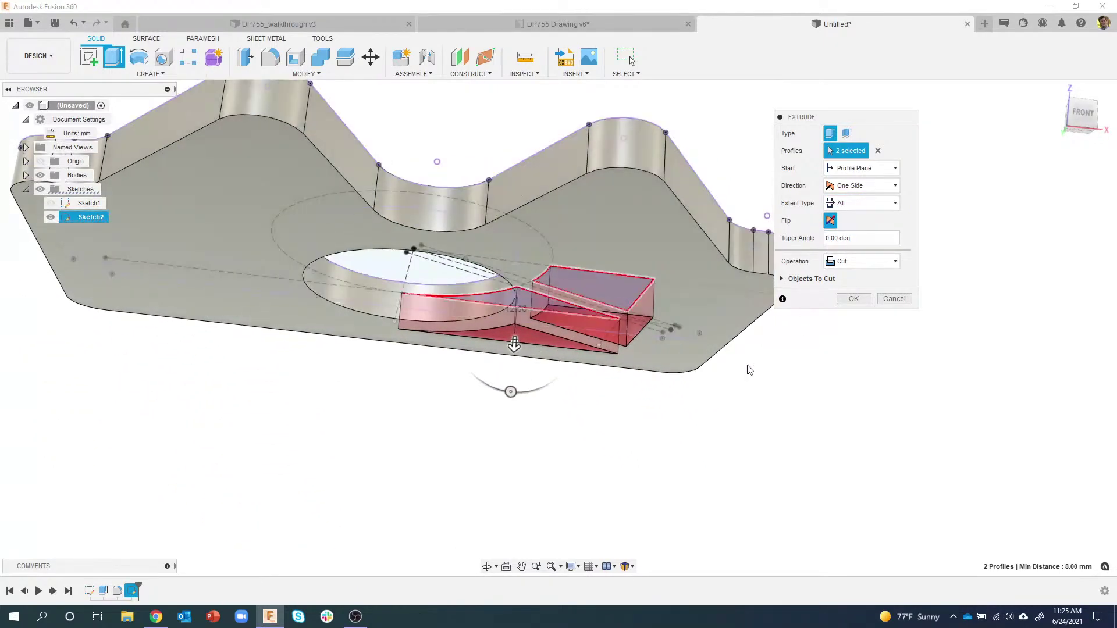
pyautogui.press('F5')
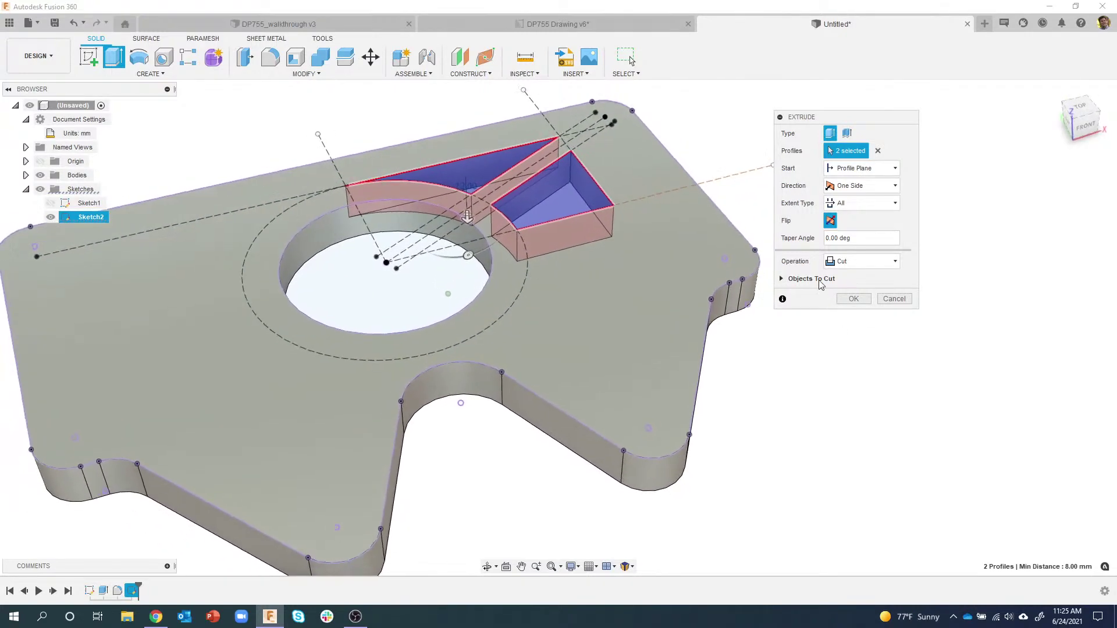
pyautogui.keyDown('shift'); pyautogui.moveTo(785, 233); pyautogui.dragTo(870, 333, button='middle'); pyautogui.keyUp('shift')
pyautogui.press('F5')
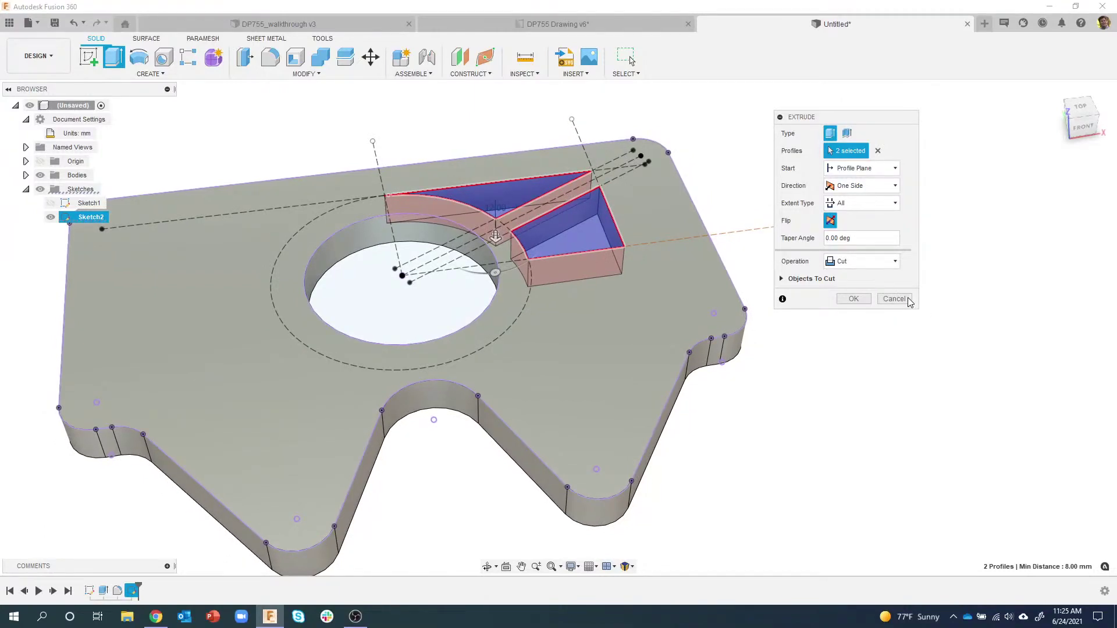
pyautogui.click(863, 300)
# Step: Start a 5 mm fillet on the two vertical corner edges beside the diagonal rib in the four-sided cutout
pyautogui.scroll(5, 890, 308)
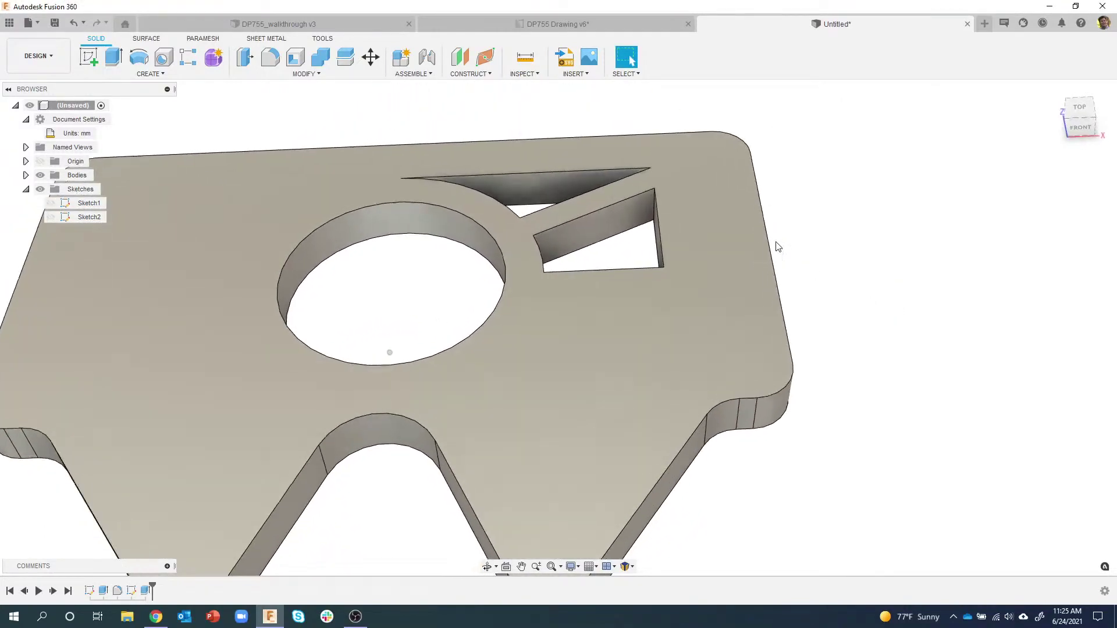
pyautogui.keyDown('shift'); pyautogui.moveTo(778, 246); pyautogui.dragTo(715, 226, button='middle'); pyautogui.keyUp('shift')
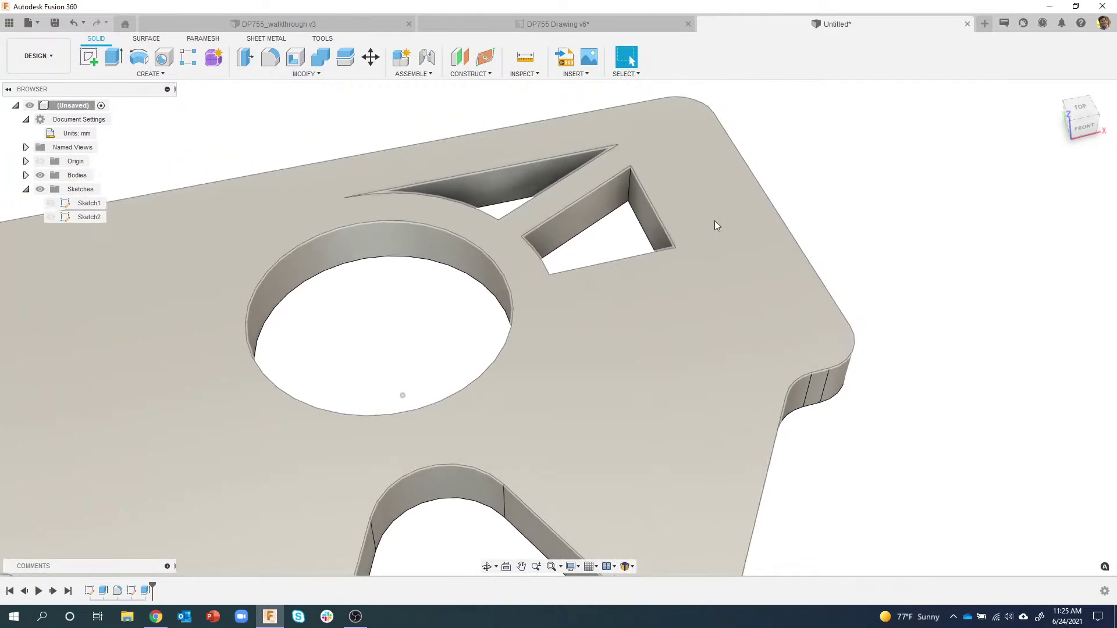
pyautogui.scroll(2, 628, 195)
pyautogui.click(623, 196)
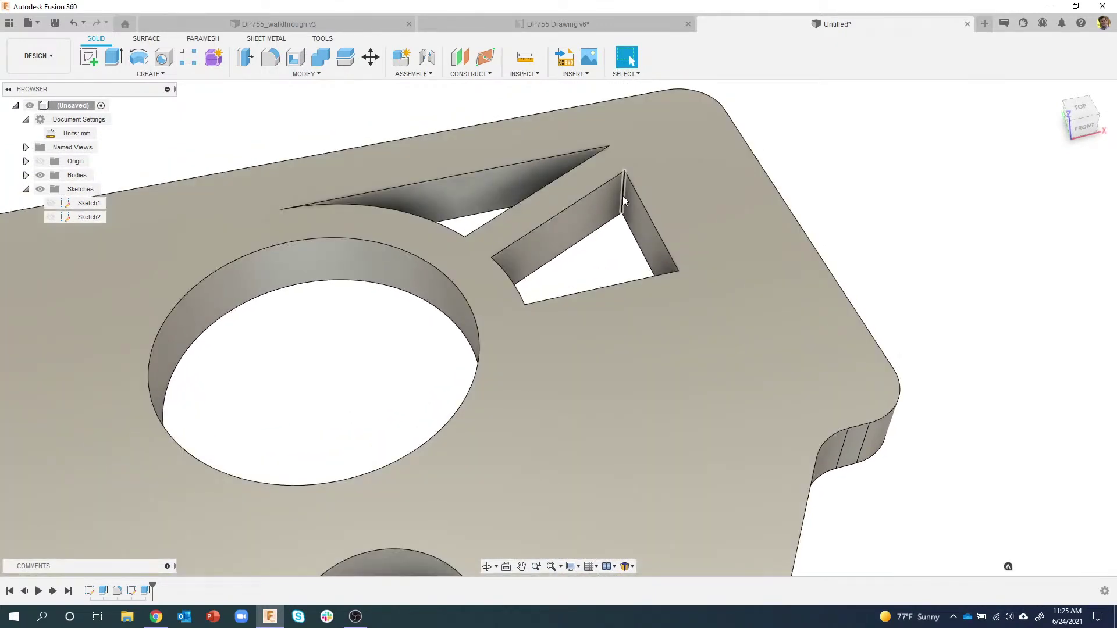
pyautogui.rightClick(623, 195)
pyautogui.click(603, 257)
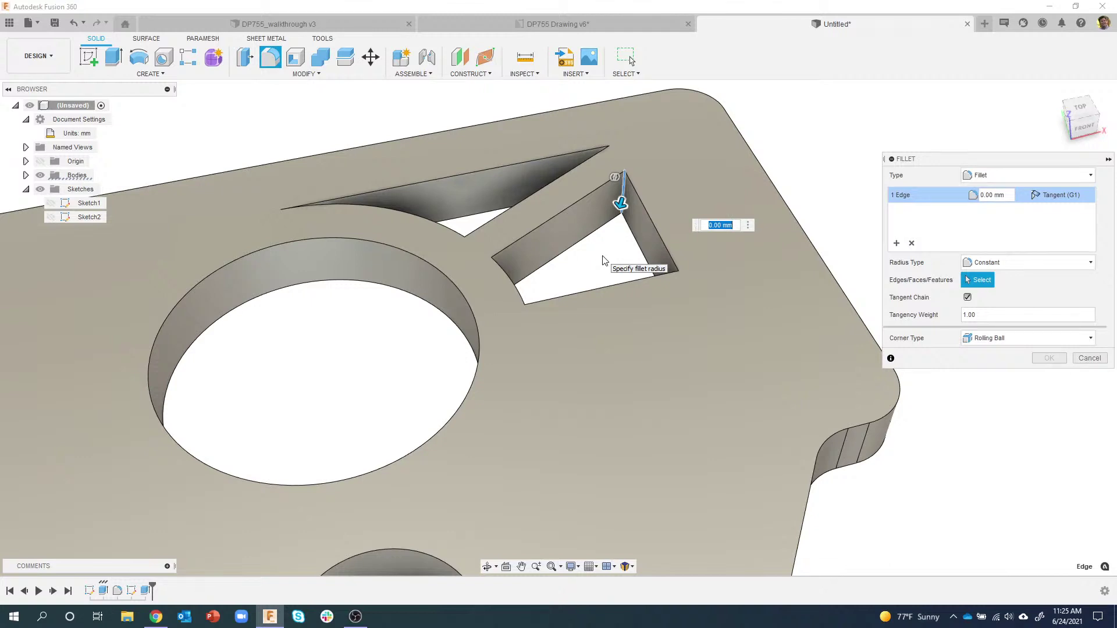
pyautogui.write('5')
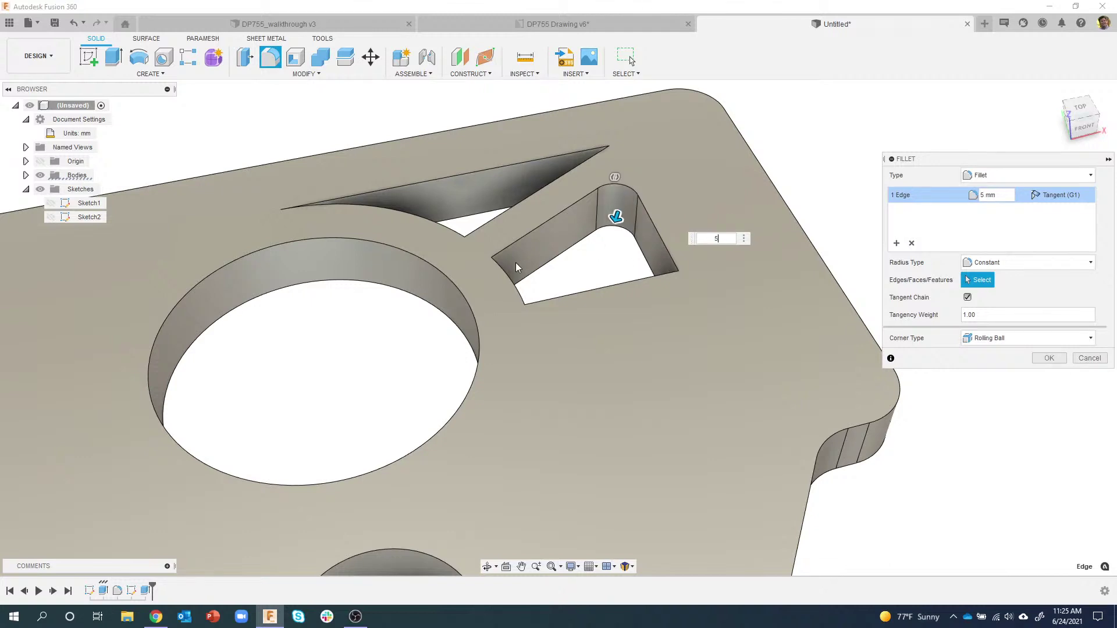
pyautogui.click(494, 273)
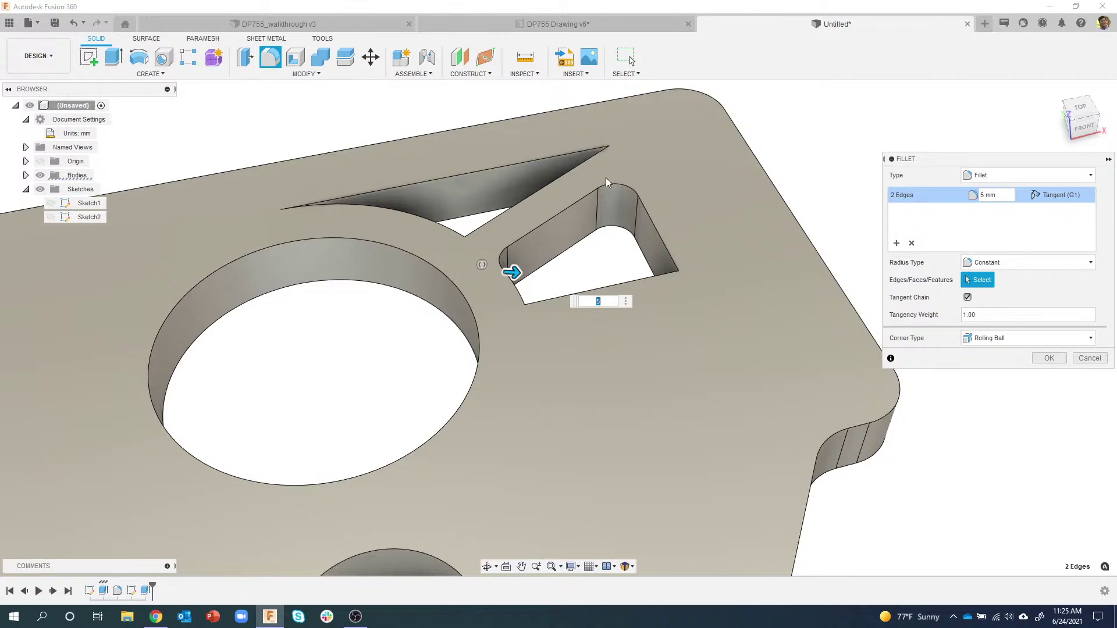
# Step: Add the three vertical corner edges of the triangular cutout to the 5 mm fillet and complete it
pyautogui.click(609, 165)
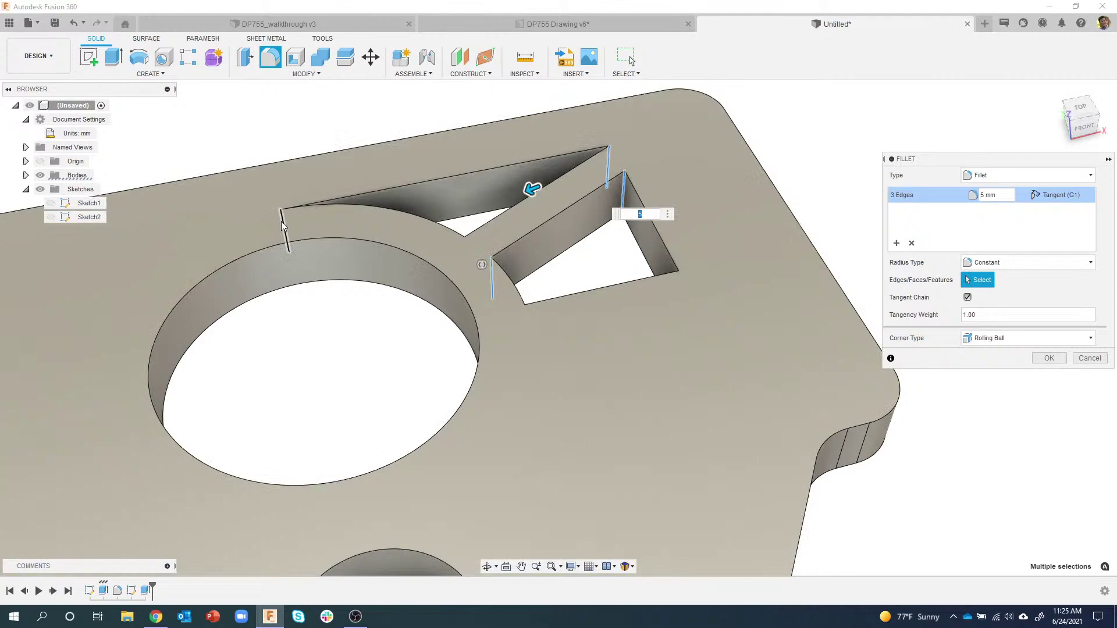
pyautogui.click(284, 223)
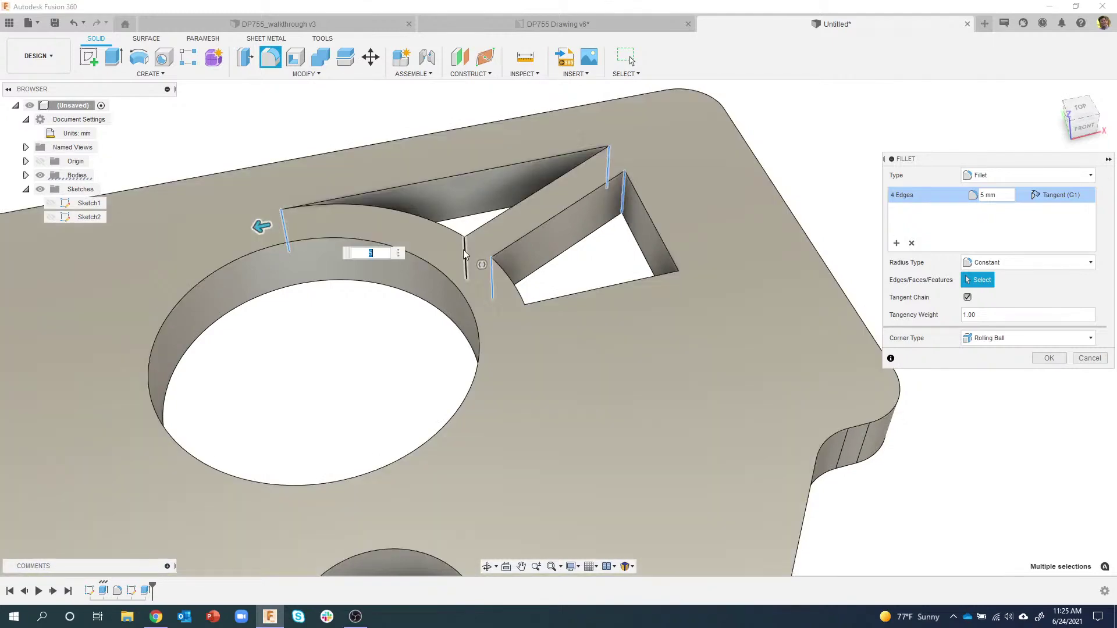
pyautogui.click(463, 247)
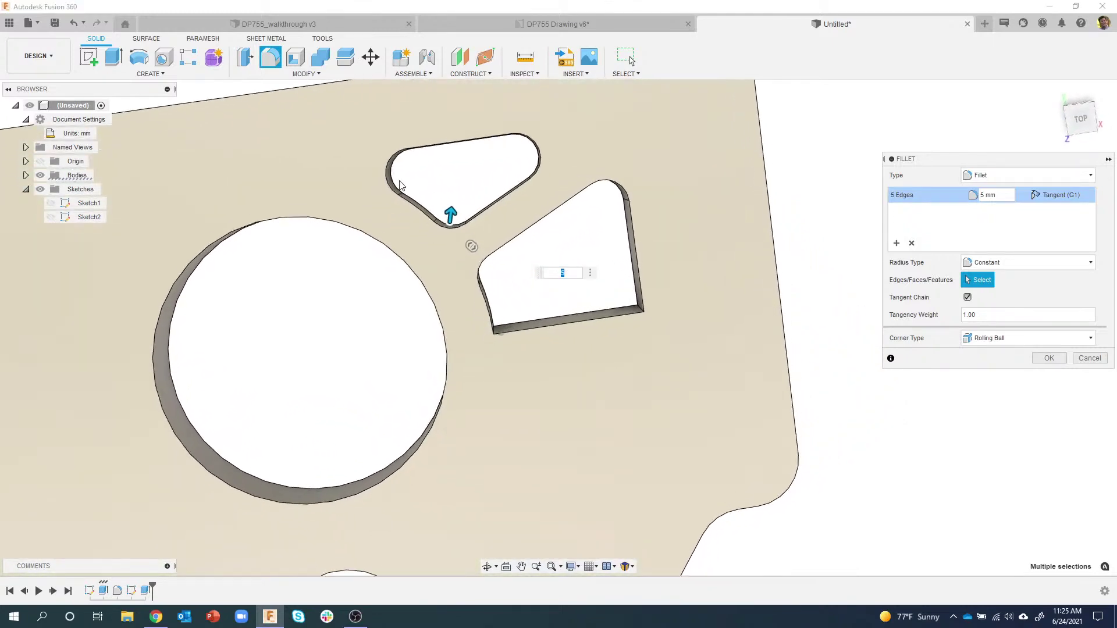
pyautogui.keyDown('shift'); pyautogui.moveTo(534, 153); pyautogui.dragTo(853, 249, button='middle'); pyautogui.keyUp('shift')
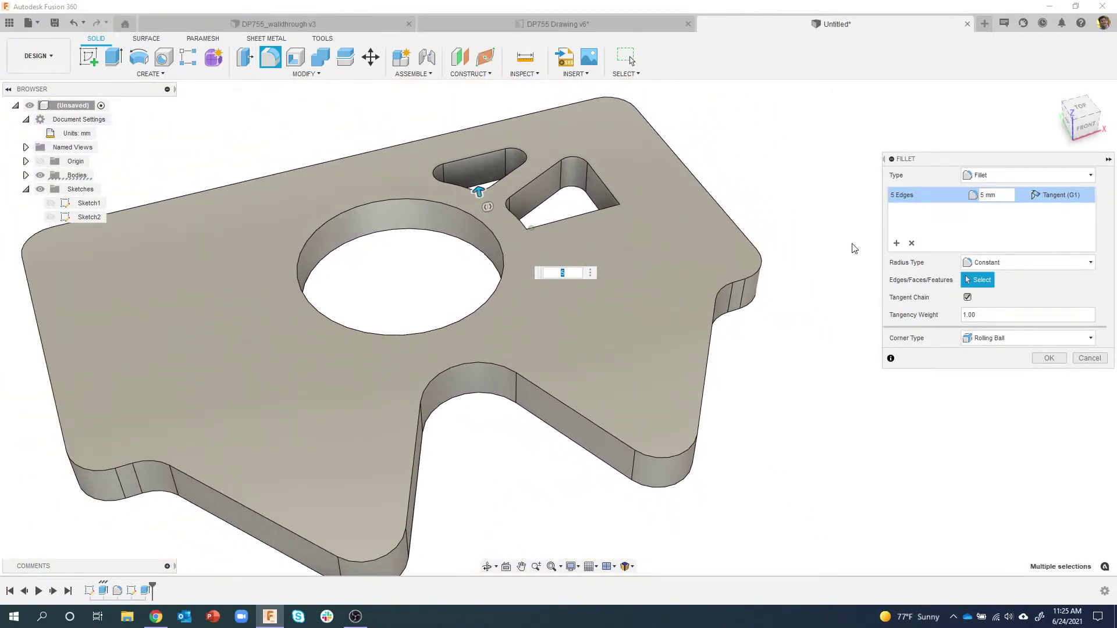
pyautogui.click(1044, 359)
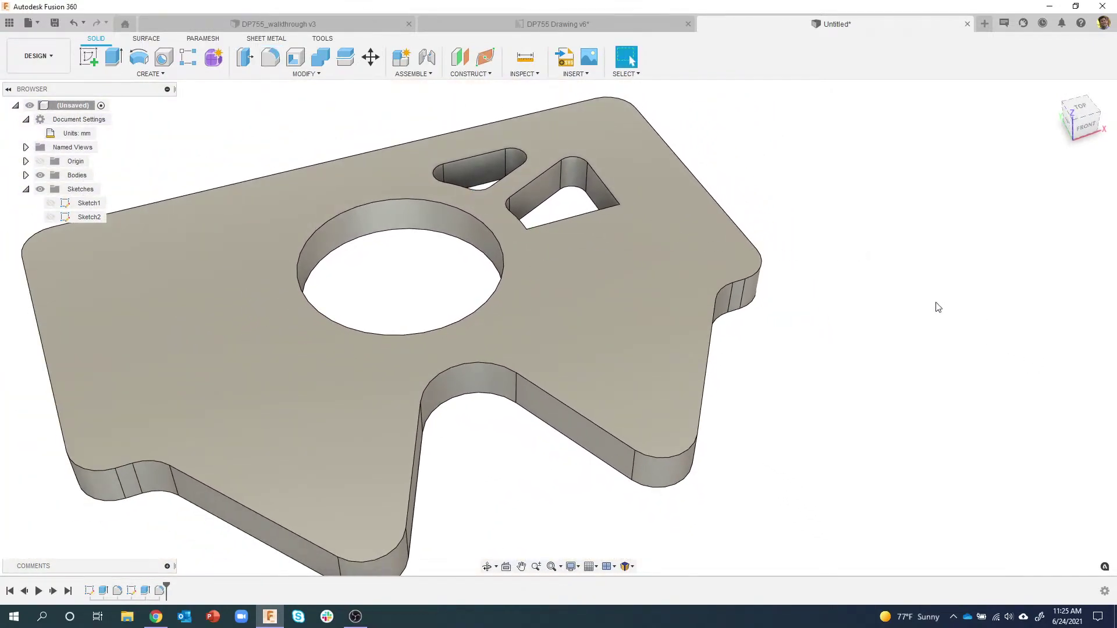
# Step: Show the second sketch over the plate to compare it with the two cutouts, and hide it again
pyautogui.click(550, 24)
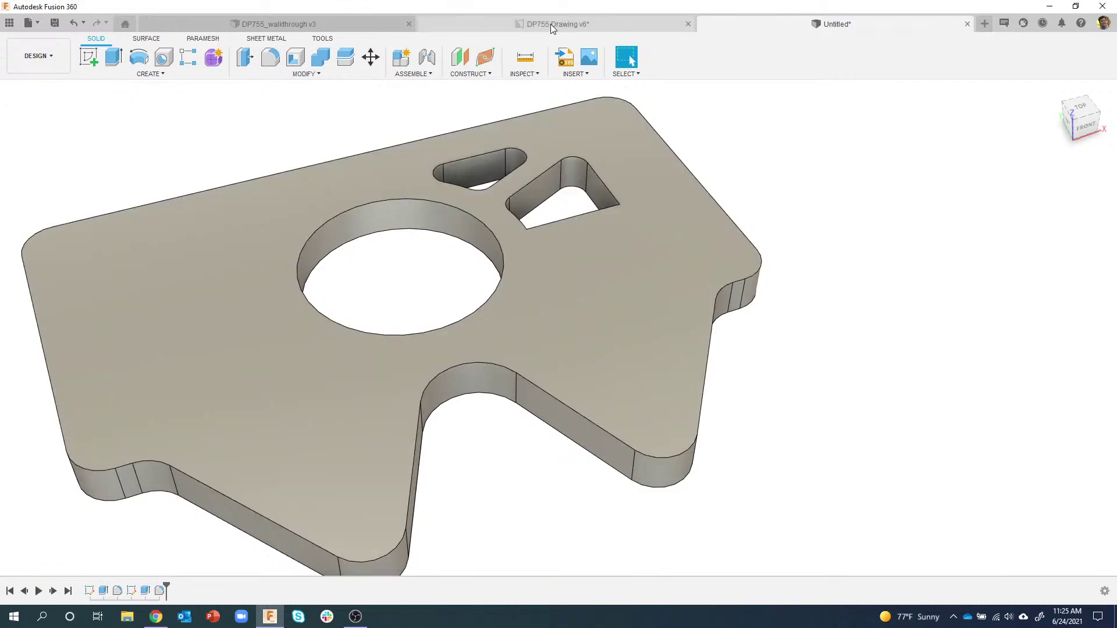
pyautogui.click(743, 23)
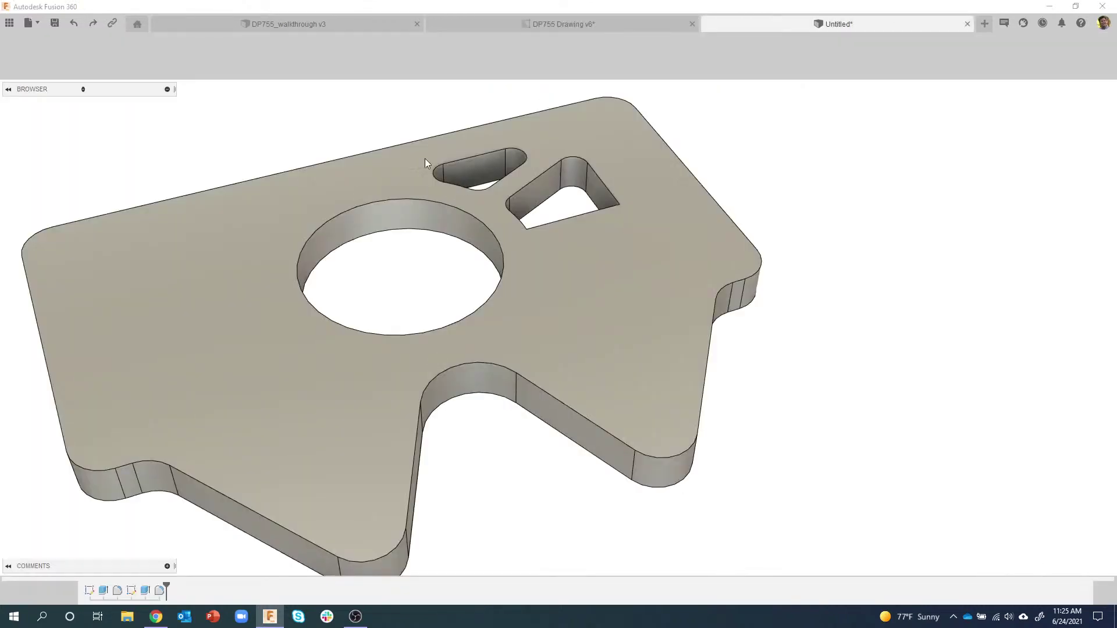
pyautogui.click(50, 217)
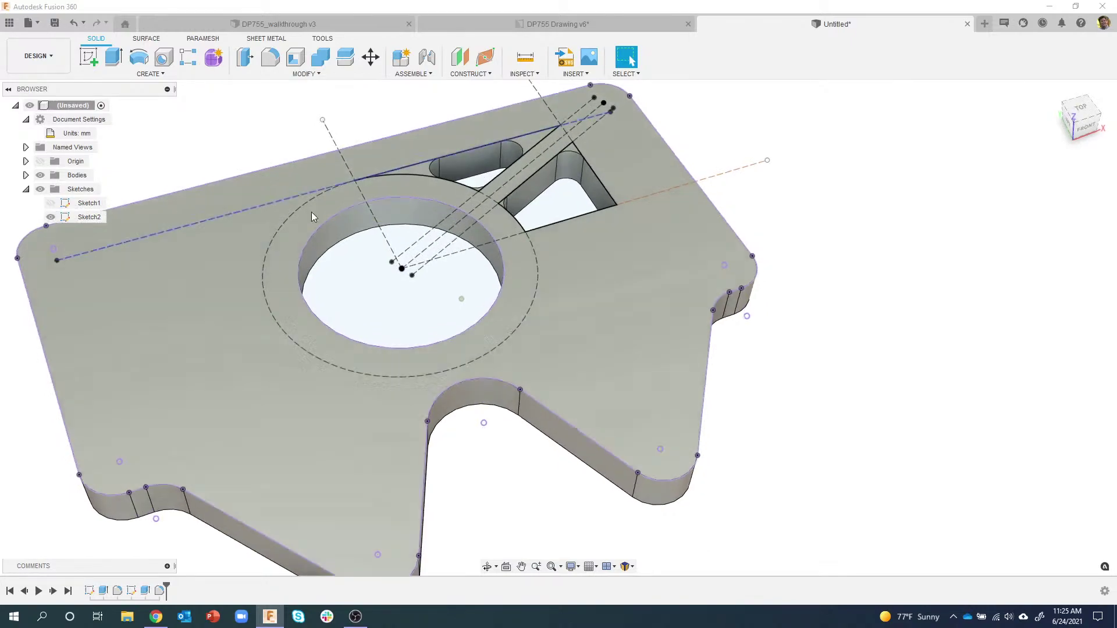
pyautogui.moveTo(312, 212)
pyautogui.keyDown('shift'); pyautogui.mouseDown(button='middle')
pyautogui.moveTo(637, 156)
pyautogui.moveTo(122, 194)
pyautogui.moveTo(164, 352)
pyautogui.mouseUp(button='middle'); pyautogui.keyUp('shift')
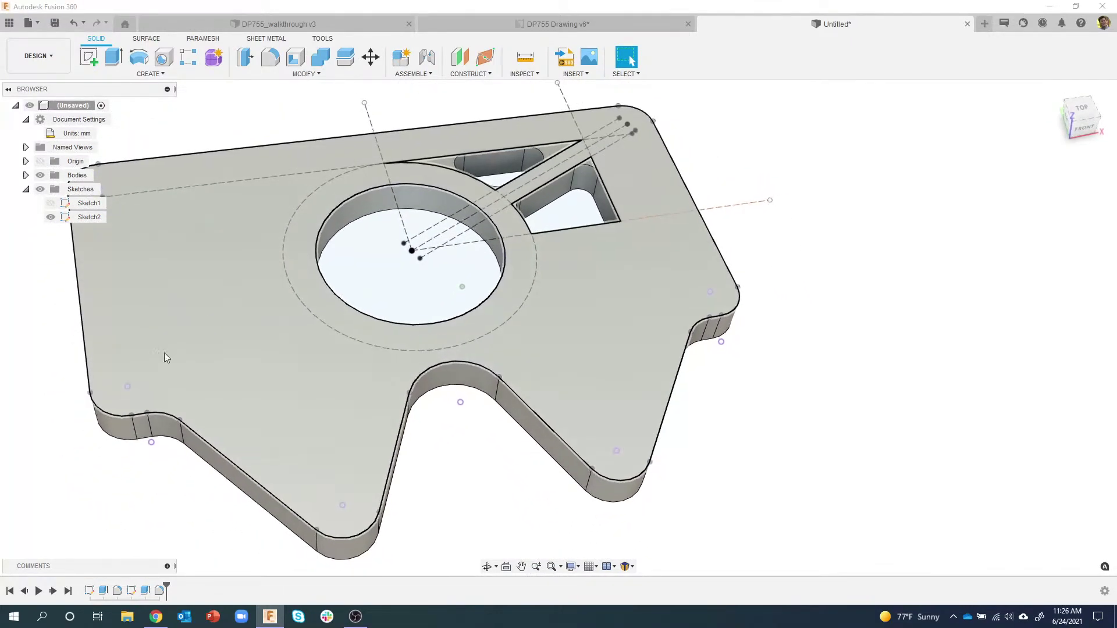
pyautogui.click(50, 217)
pyautogui.moveTo(53, 217)
pyautogui.keyDown('shift'); pyautogui.mouseDown(button='middle')
pyautogui.moveTo(210, 456)
pyautogui.moveTo(169, 589)
pyautogui.mouseUp(button='middle'); pyautogui.keyUp('shift')
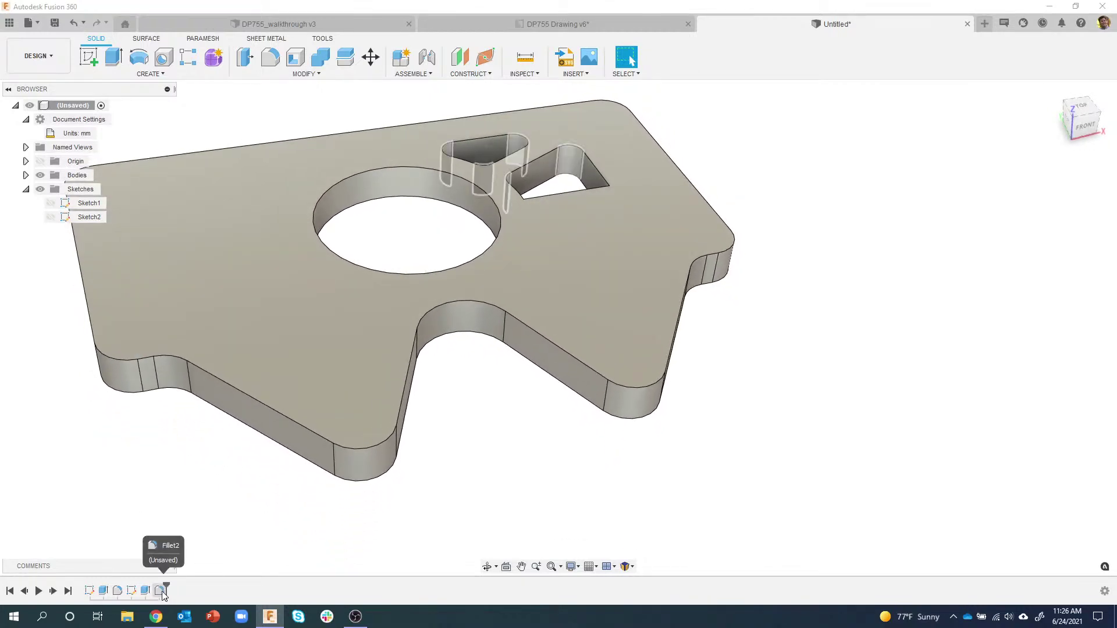
pyautogui.doubleClick(161, 590)
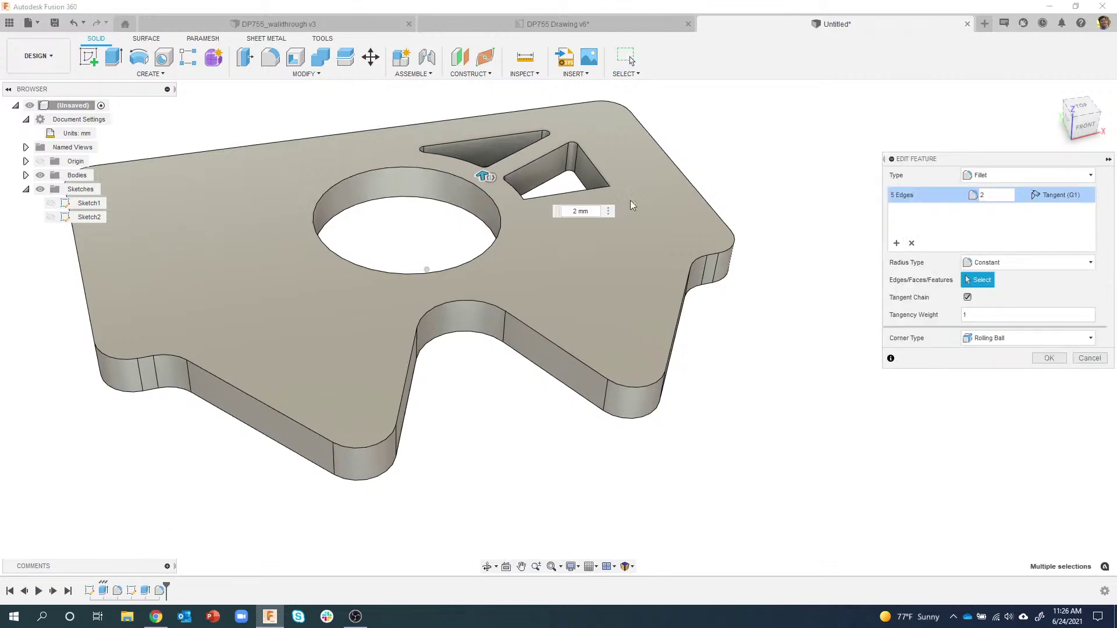
pyautogui.keyDown('shift'); pyautogui.moveTo(630, 200); pyautogui.dragTo(582, 188, button='middle'); pyautogui.keyUp('shift')
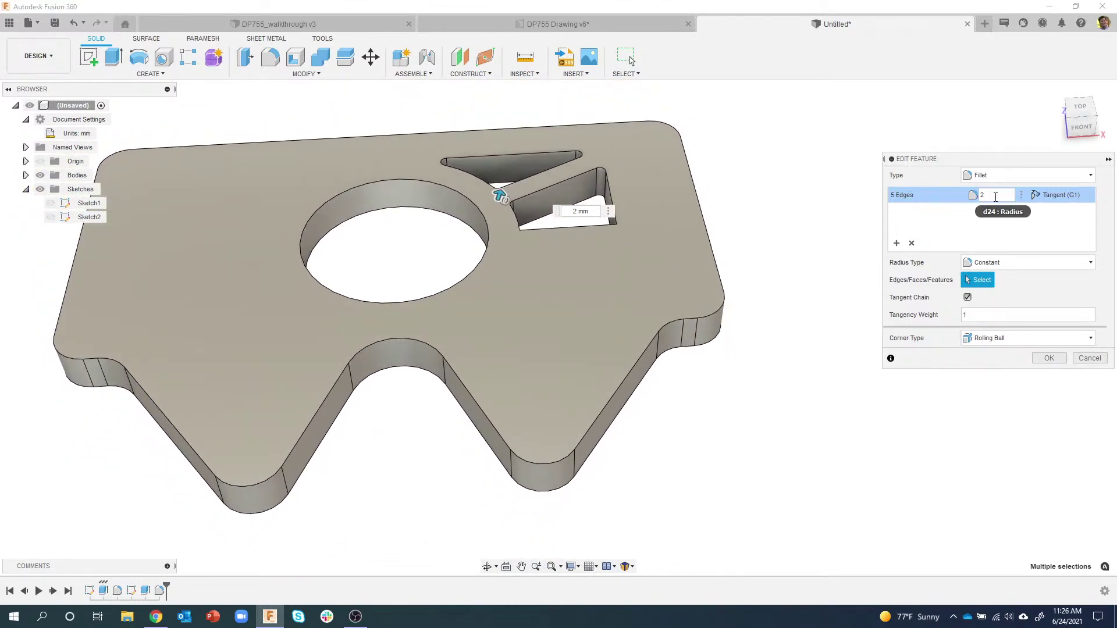
pyautogui.click(1089, 358)
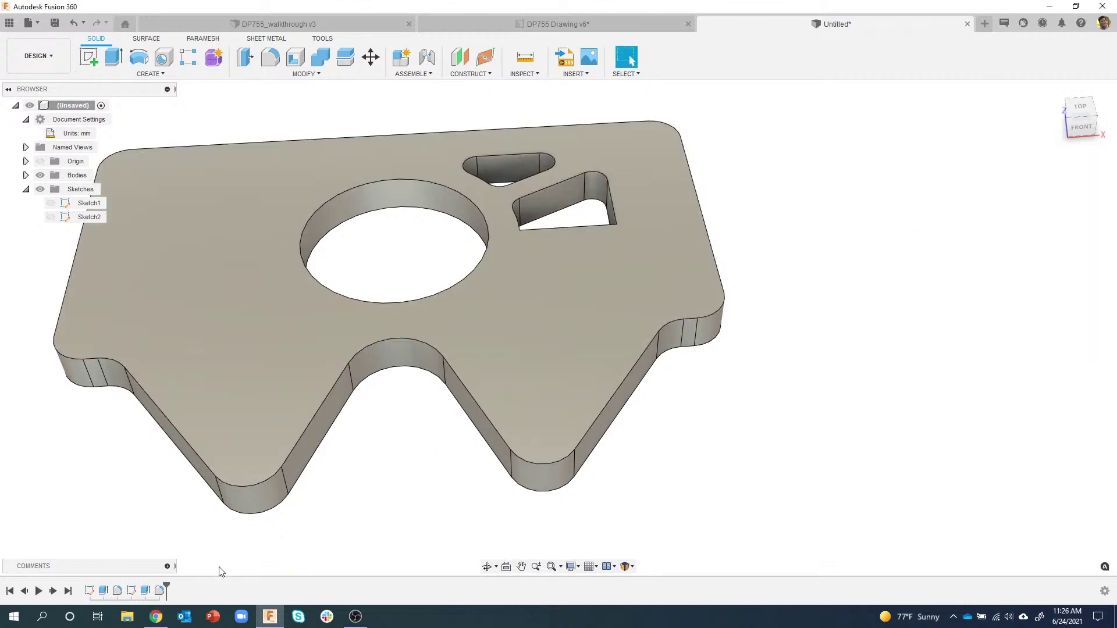
# Step: Mirror the two-profile extrude cut and its corner fillet as features about the XZ origin plane
pyautogui.keyDown('shift'); pyautogui.moveTo(326, 568); pyautogui.dragTo(178, 81, button='middle'); pyautogui.keyUp('shift')
pyautogui.click(176, 76)
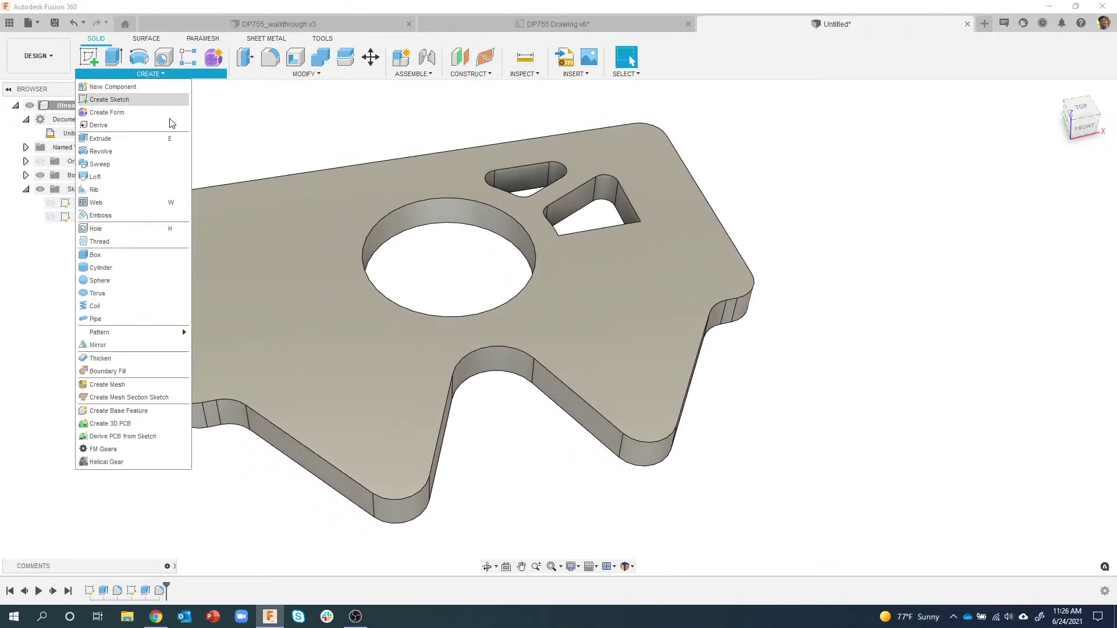
pyautogui.click(145, 344)
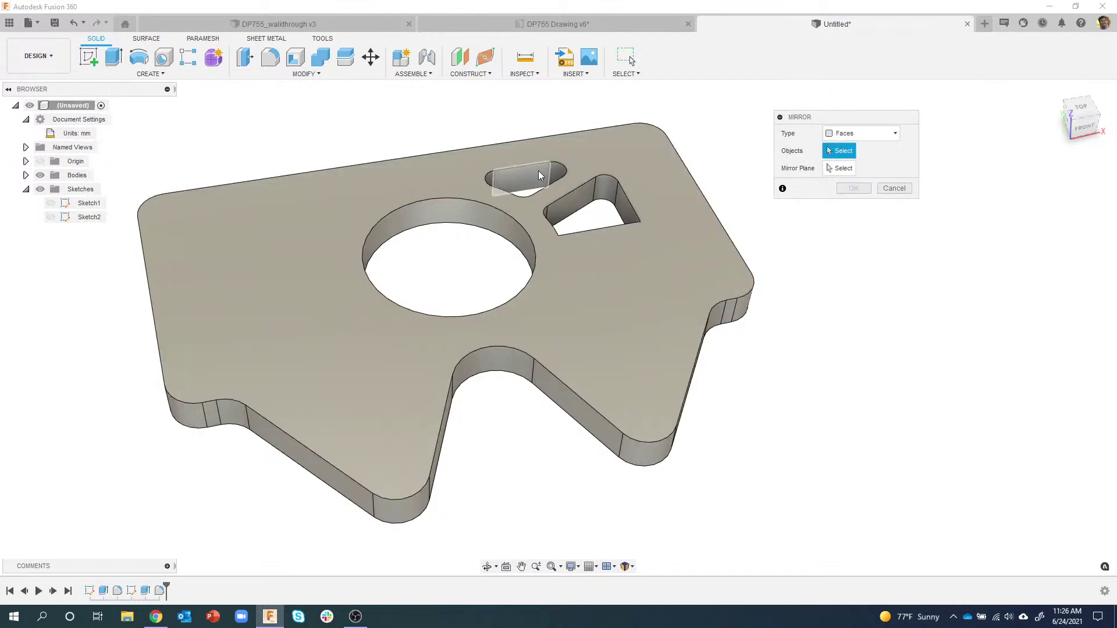
pyautogui.click(872, 135)
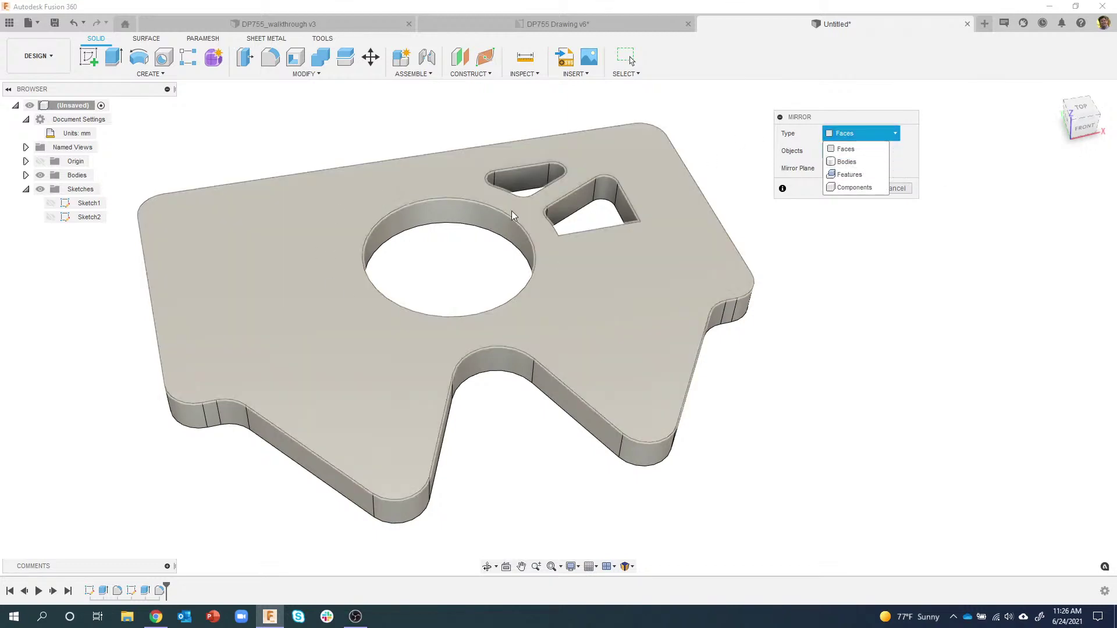
pyautogui.click(858, 177)
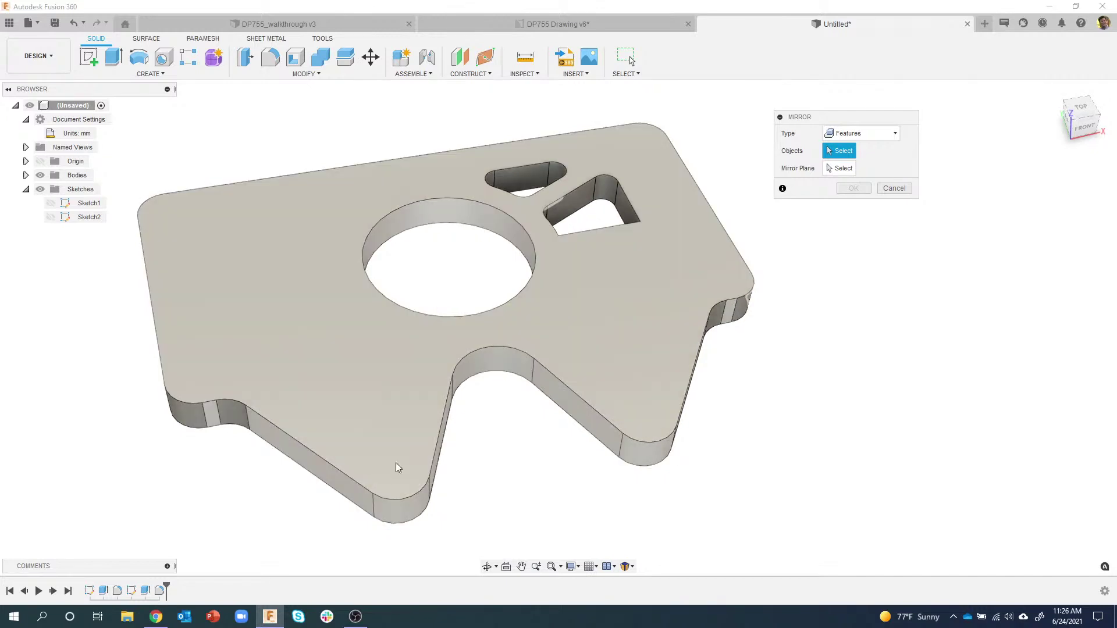
pyautogui.click(146, 591)
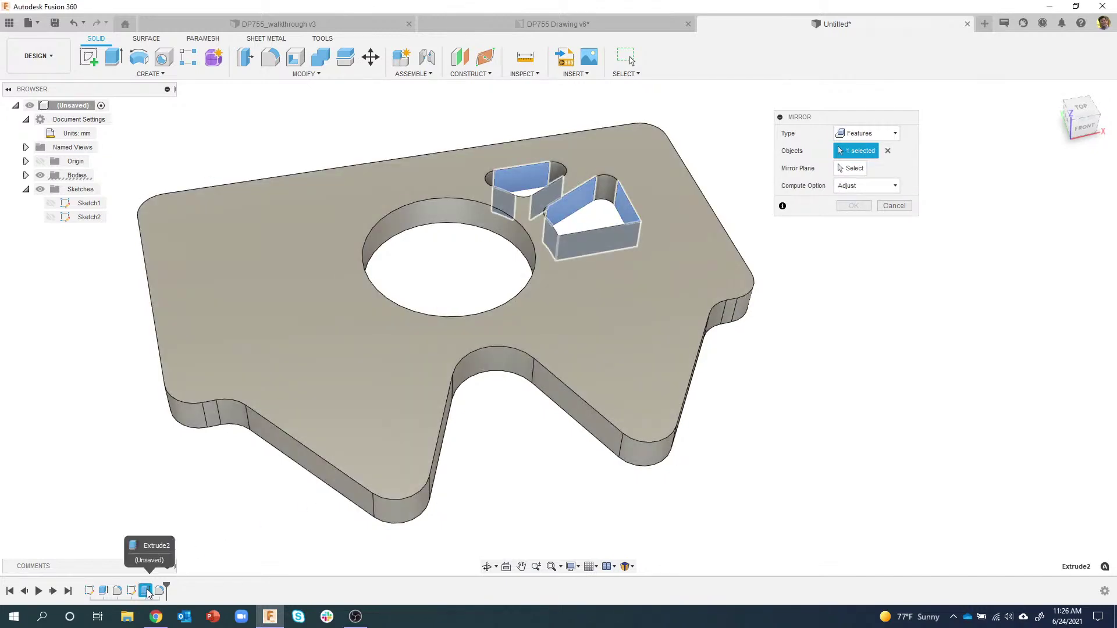
pyautogui.click(161, 595)
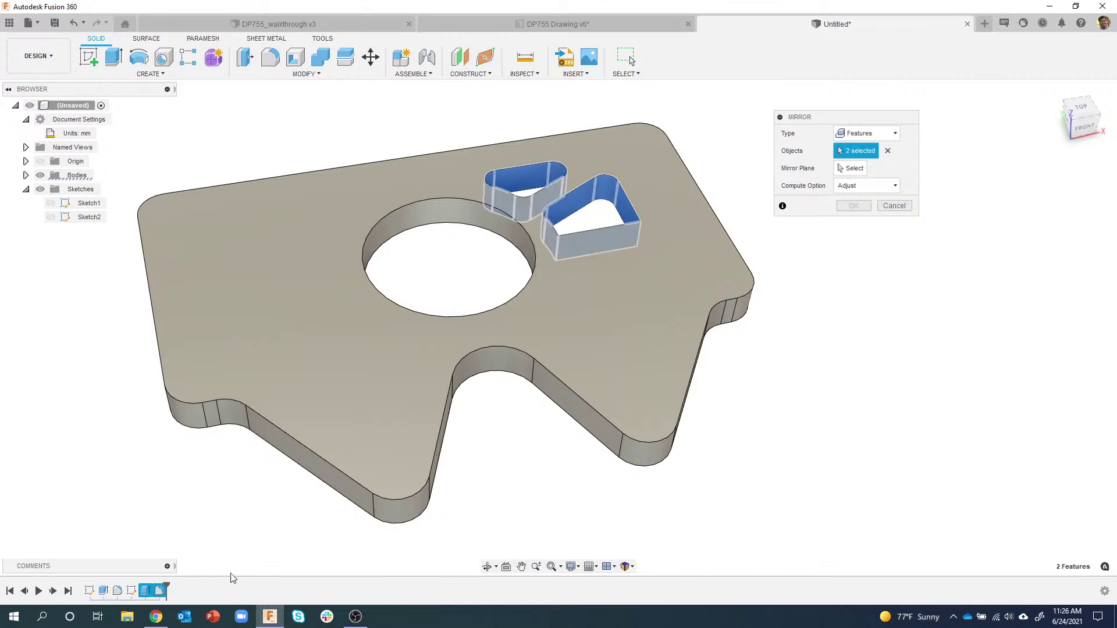
pyautogui.click(850, 171)
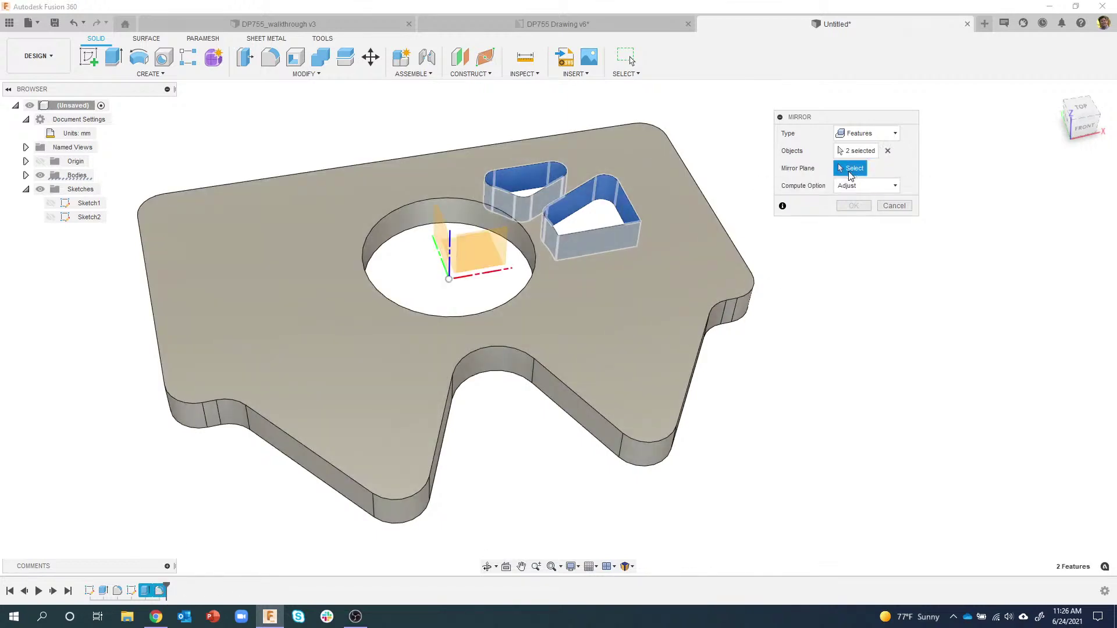
pyautogui.click(495, 248)
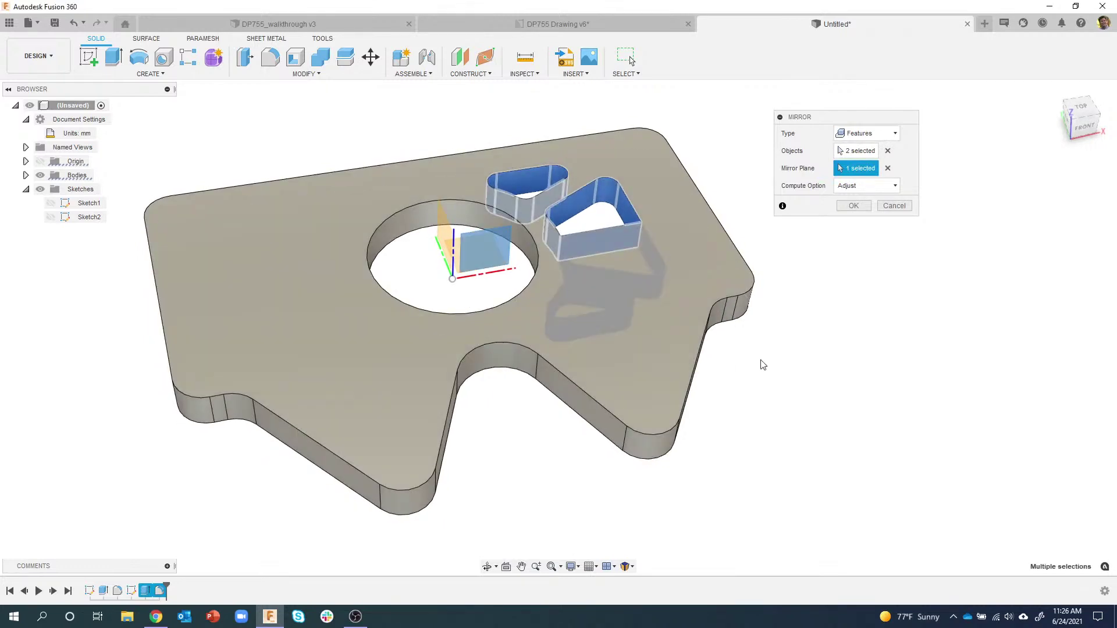
pyautogui.click(853, 207)
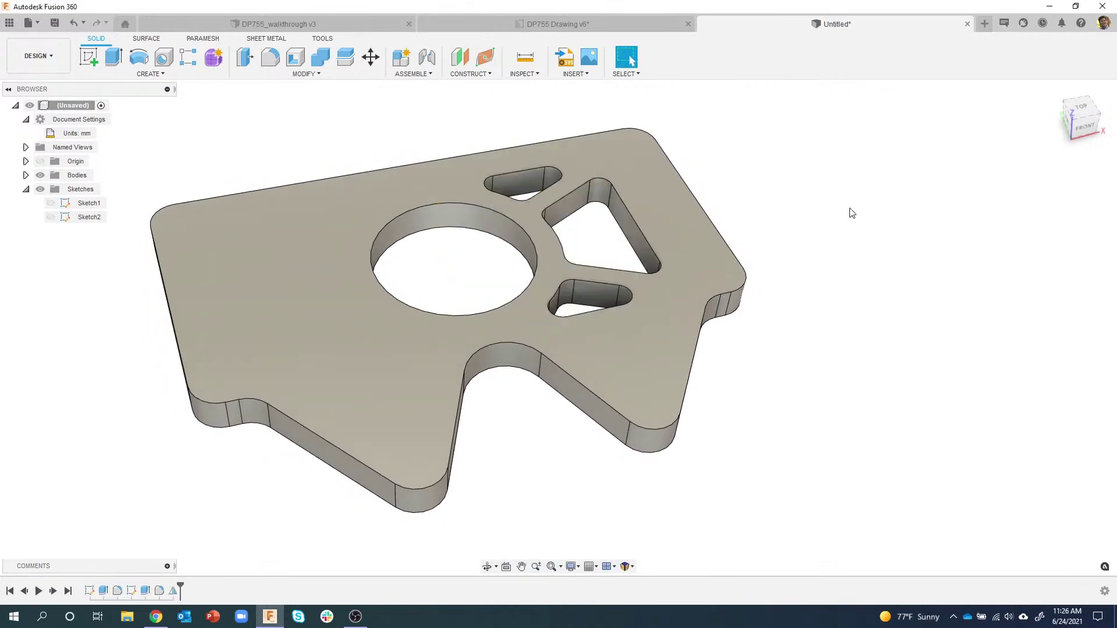
# Step: Start a second feature mirror with the previous mirror, the two-profile extrude cut and its corner fillet as objects
pyautogui.keyDown('shift'); pyautogui.moveTo(875, 307); pyautogui.dragTo(555, 224, button='middle'); pyautogui.keyUp('shift')
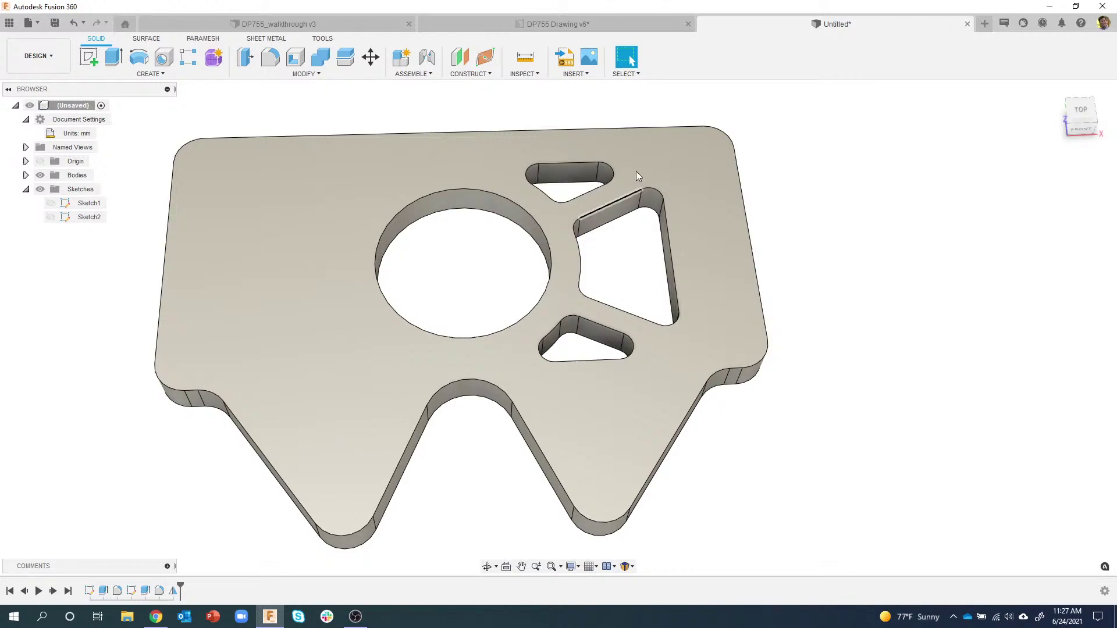
pyautogui.keyDown('shift'); pyautogui.moveTo(631, 349); pyautogui.dragTo(724, 311, button='middle'); pyautogui.keyUp('shift')
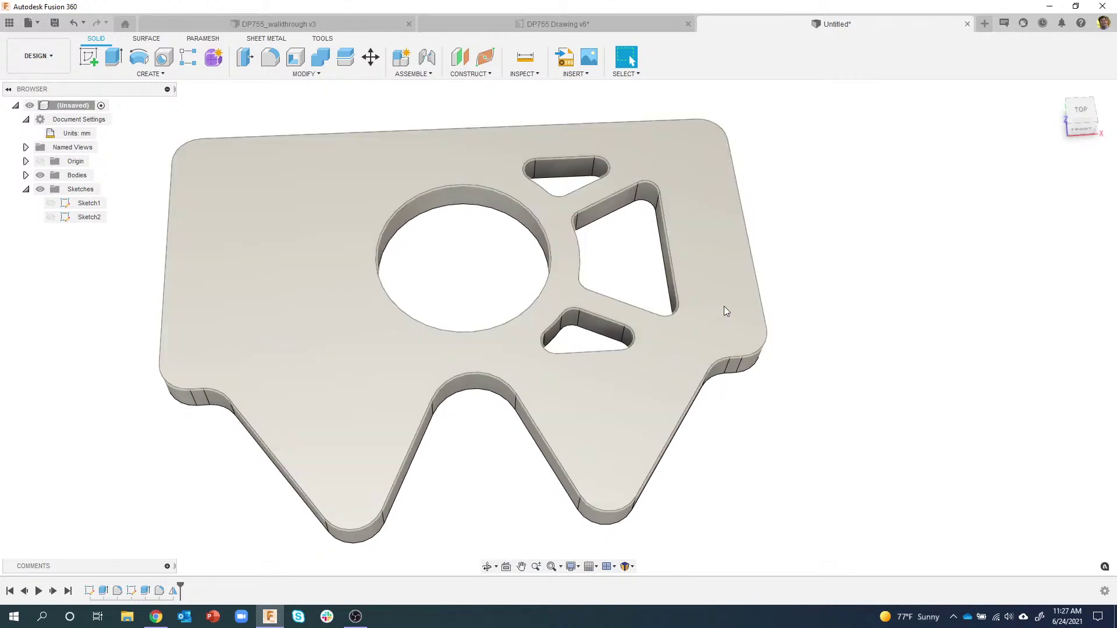
pyautogui.keyDown('shift'); pyautogui.moveTo(724, 306); pyautogui.dragTo(393, 192, button='middle'); pyautogui.keyUp('shift')
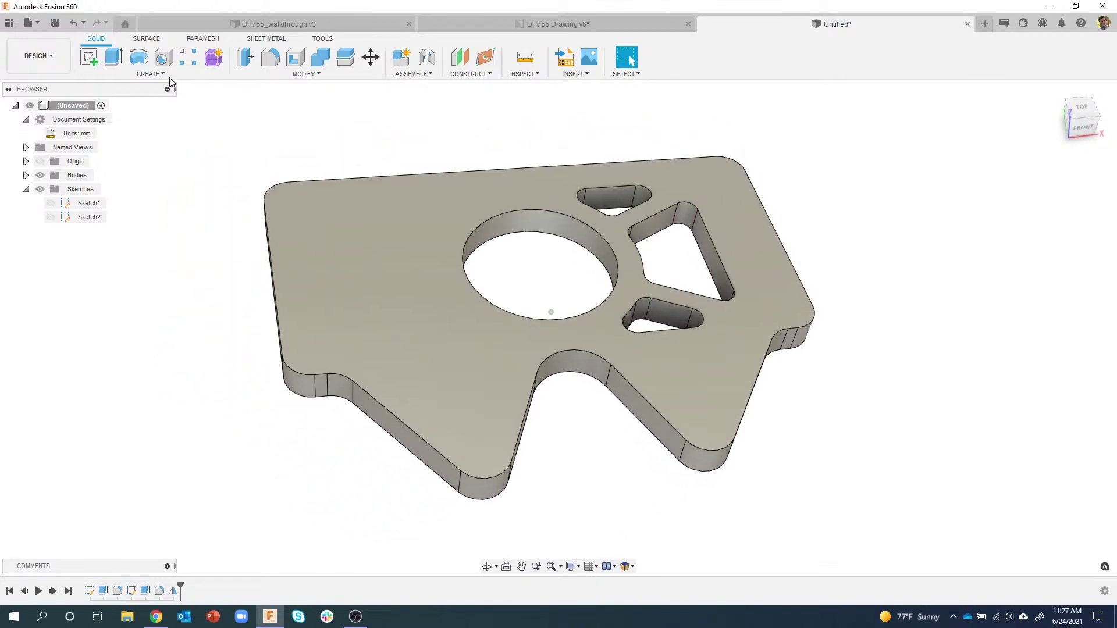
pyautogui.click(169, 77)
pyautogui.click(125, 349)
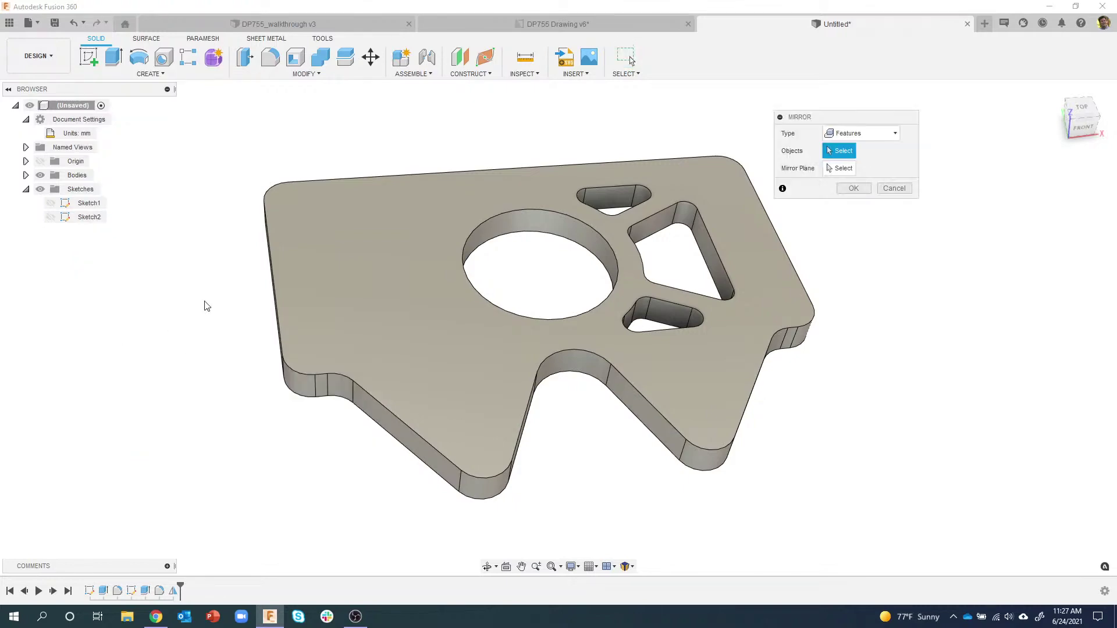
pyautogui.keyDown('shift'); pyautogui.moveTo(518, 278); pyautogui.dragTo(614, 228, button='middle'); pyautogui.keyUp('shift')
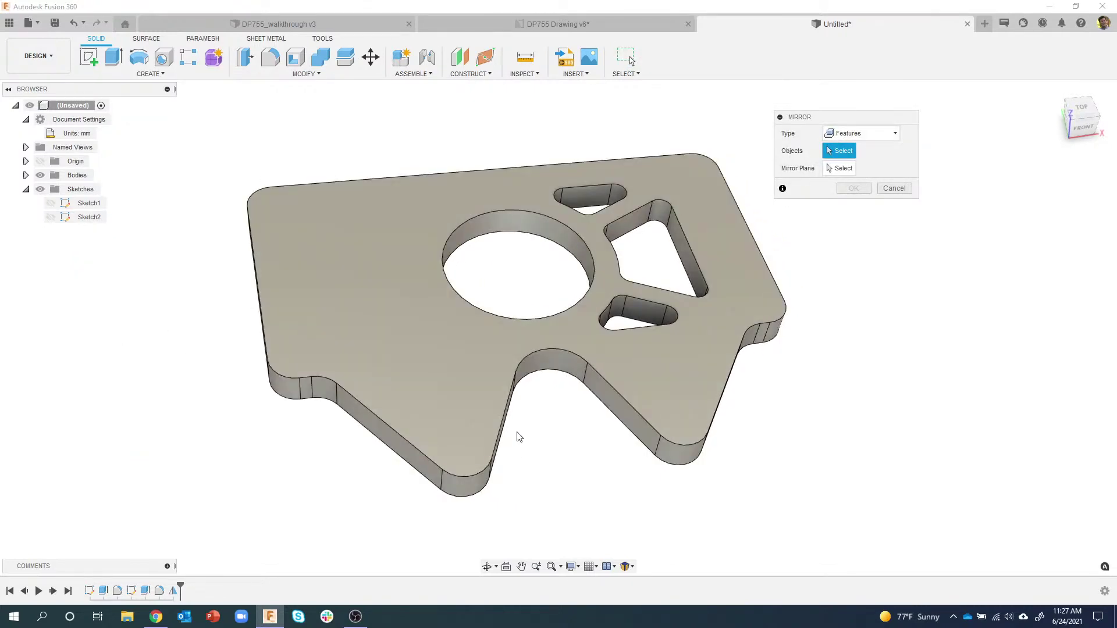
pyautogui.click(173, 591)
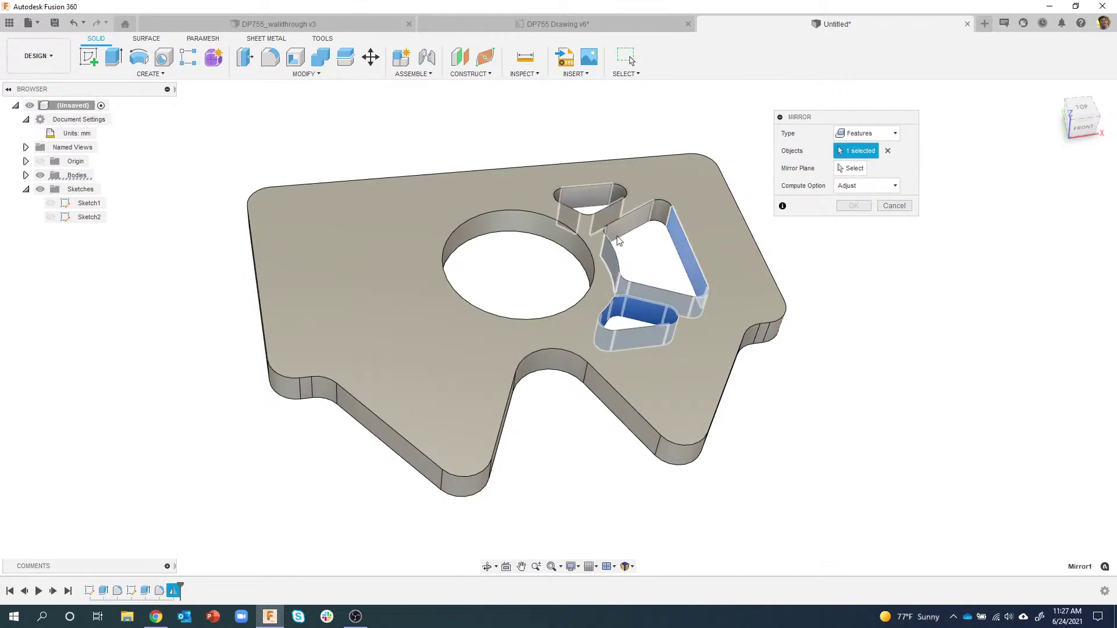
pyautogui.keyDown('shift'); pyautogui.moveTo(855, 425); pyautogui.dragTo(806, 384, button='middle'); pyautogui.keyUp('shift')
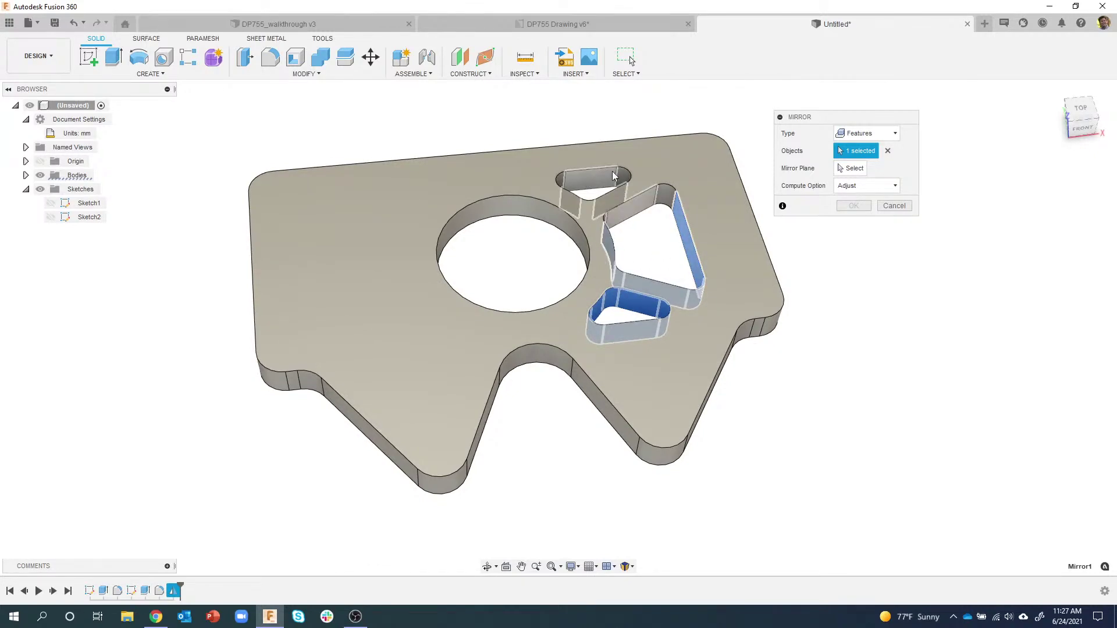
pyautogui.click(146, 591)
pyautogui.click(159, 591)
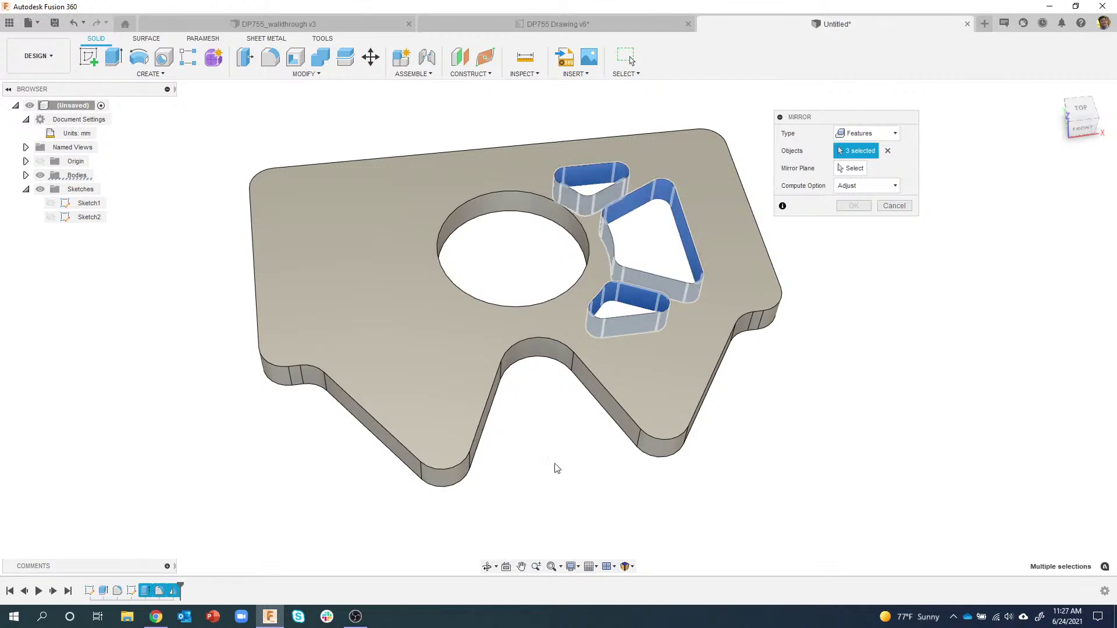
# Step: Use the YZ origin plane as the mirror plane and complete the mirror to the plate's other half
pyautogui.keyDown('shift'); pyautogui.moveTo(556, 468); pyautogui.dragTo(909, 277, button='middle'); pyautogui.keyUp('shift')
pyautogui.click(850, 168)
pyautogui.click(558, 244)
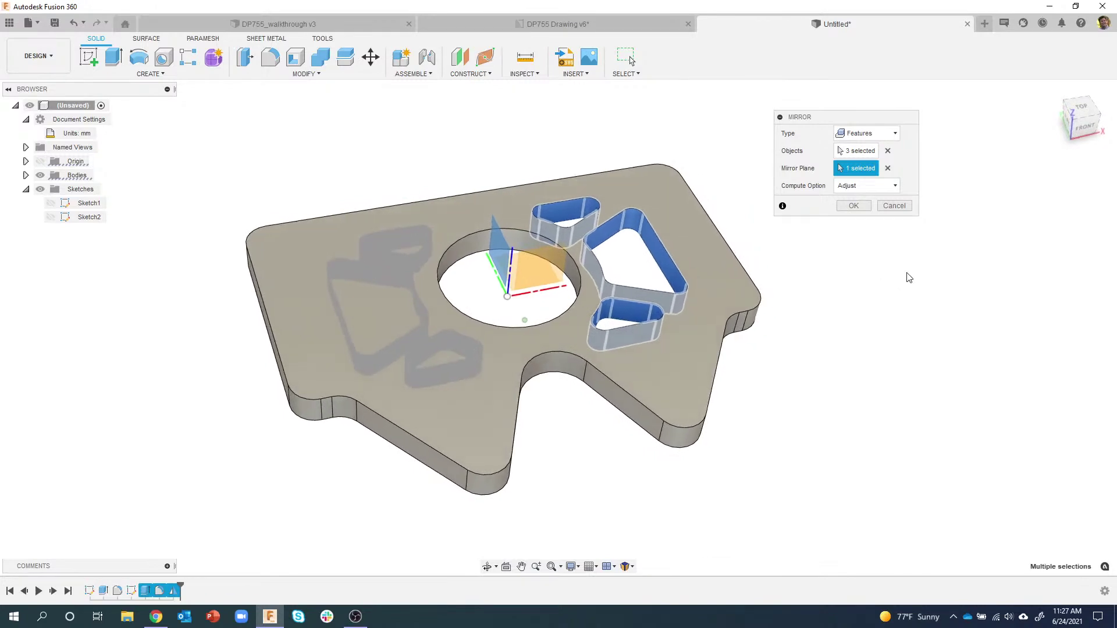
pyautogui.click(853, 206)
pyautogui.keyDown('shift'); pyautogui.moveTo(825, 349); pyautogui.dragTo(832, 365, button='middle'); pyautogui.keyUp('shift')
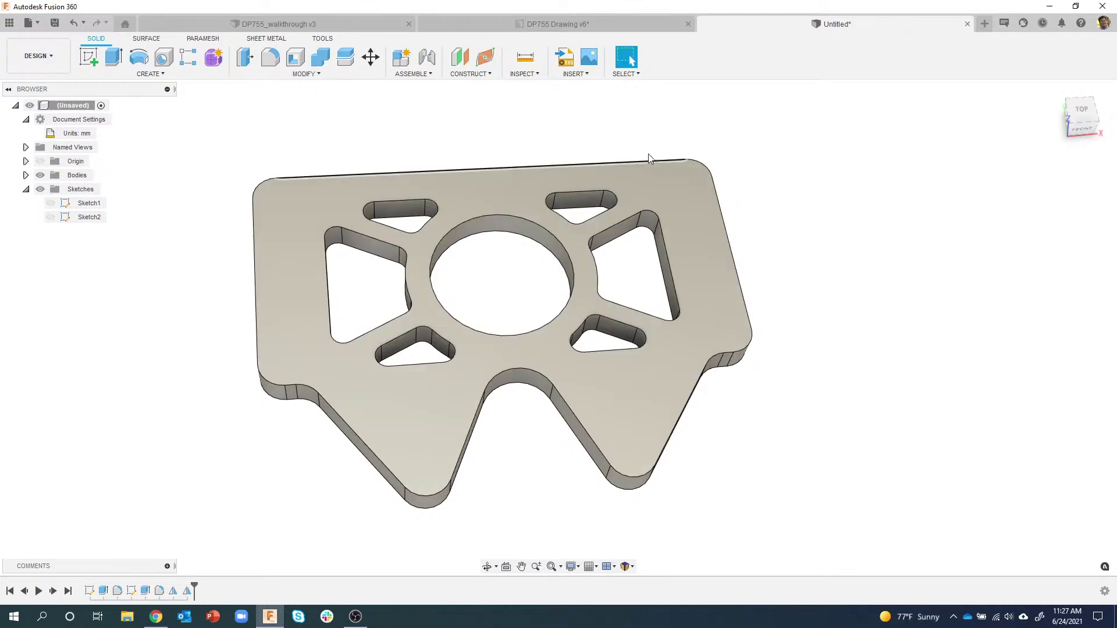
# Step: Check the leg cutout dimensions in the DP755 drawing and reopen the plate's second sketch for editing
pyautogui.click(537, 25)
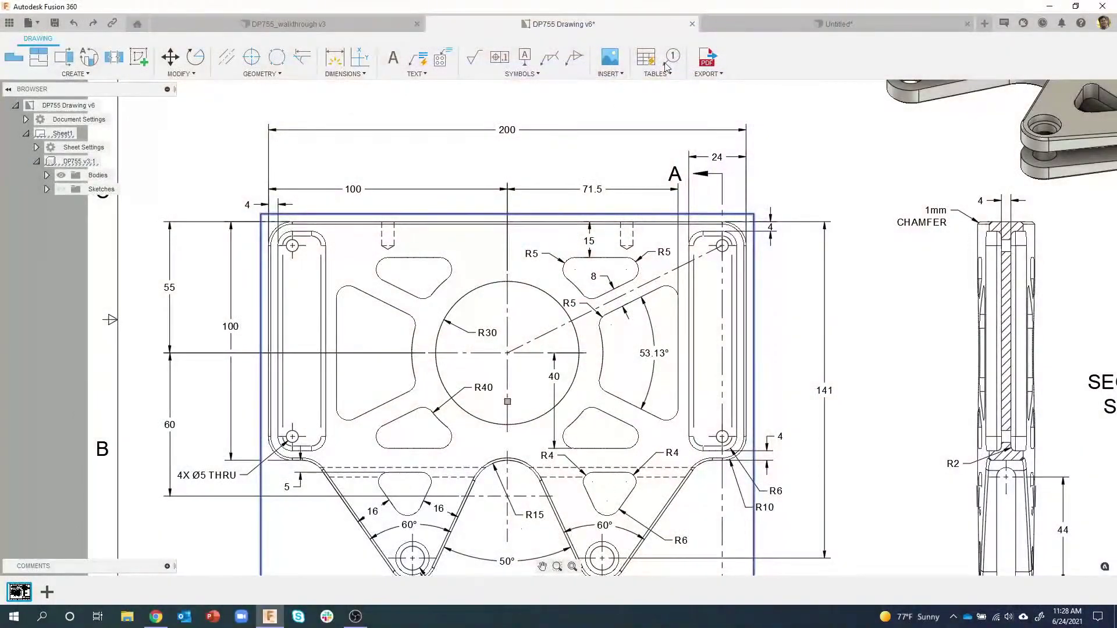
pyautogui.click(728, 24)
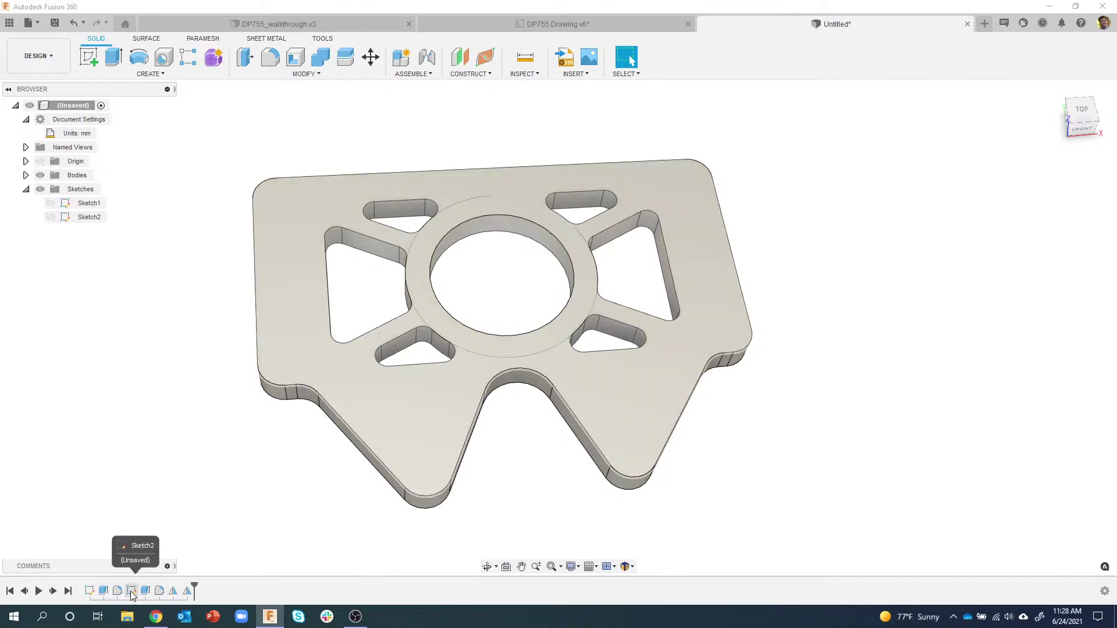
pyautogui.doubleClick(130, 591)
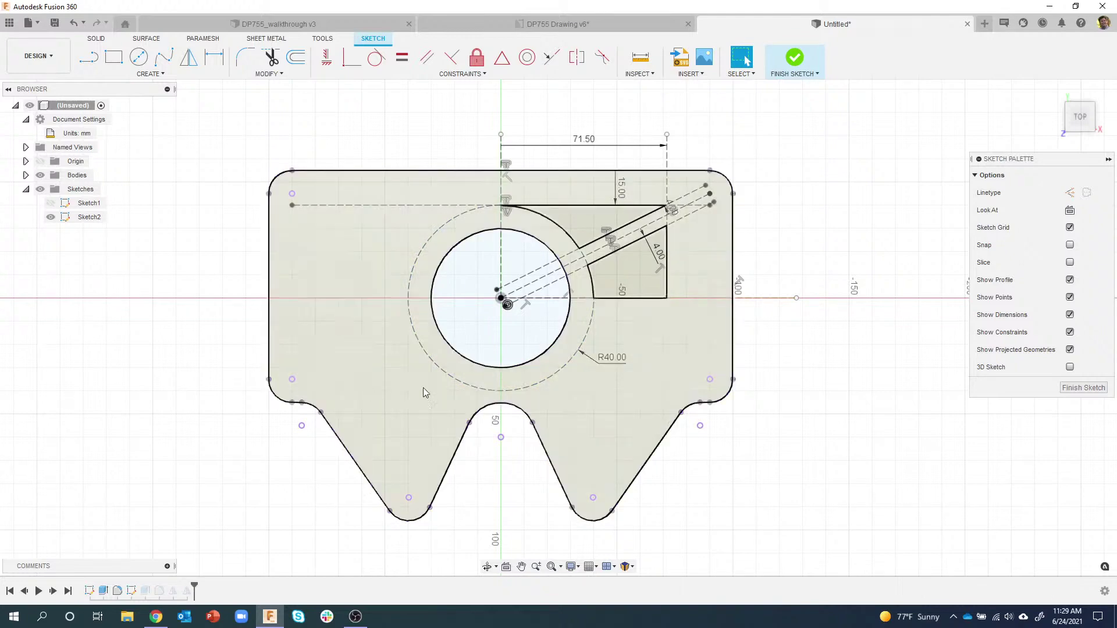
# Step: Offset the outer slanted edge of the plate's right leg 16 mm inward
pyautogui.click(295, 57)
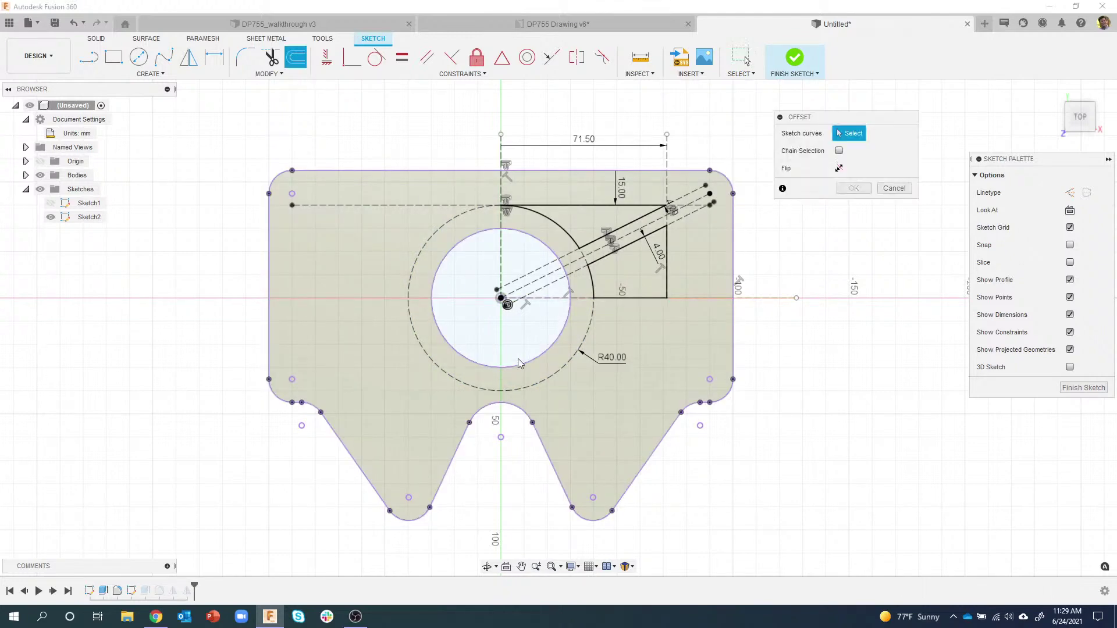
pyautogui.click(649, 465)
pyautogui.click(644, 463)
pyautogui.click(644, 464)
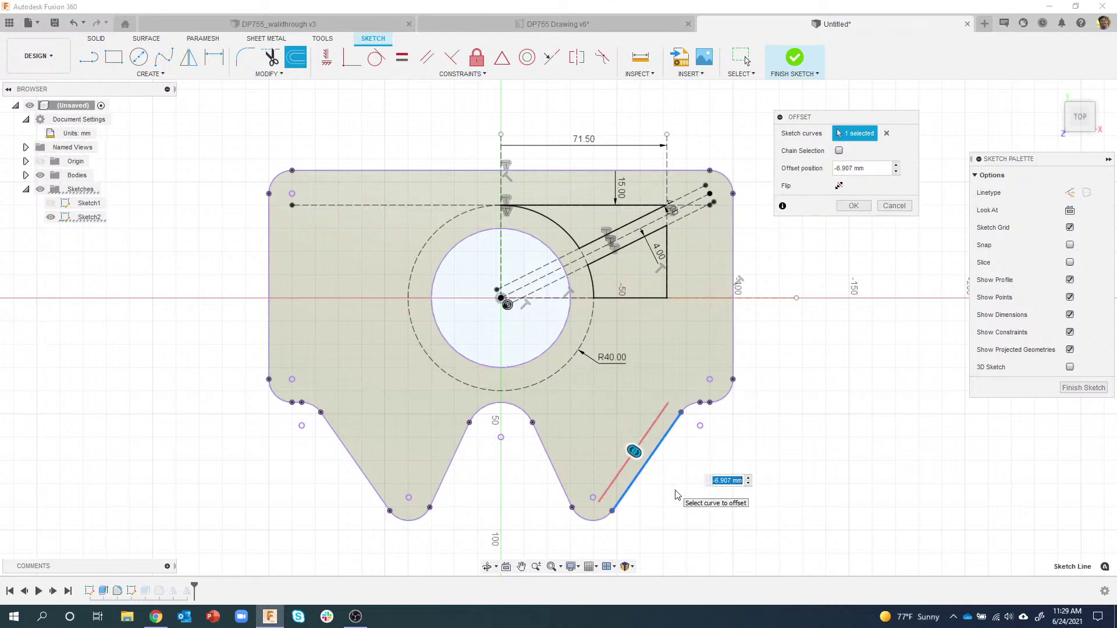
pyautogui.write('-16')
pyautogui.press('Return')
pyautogui.click(852, 206)
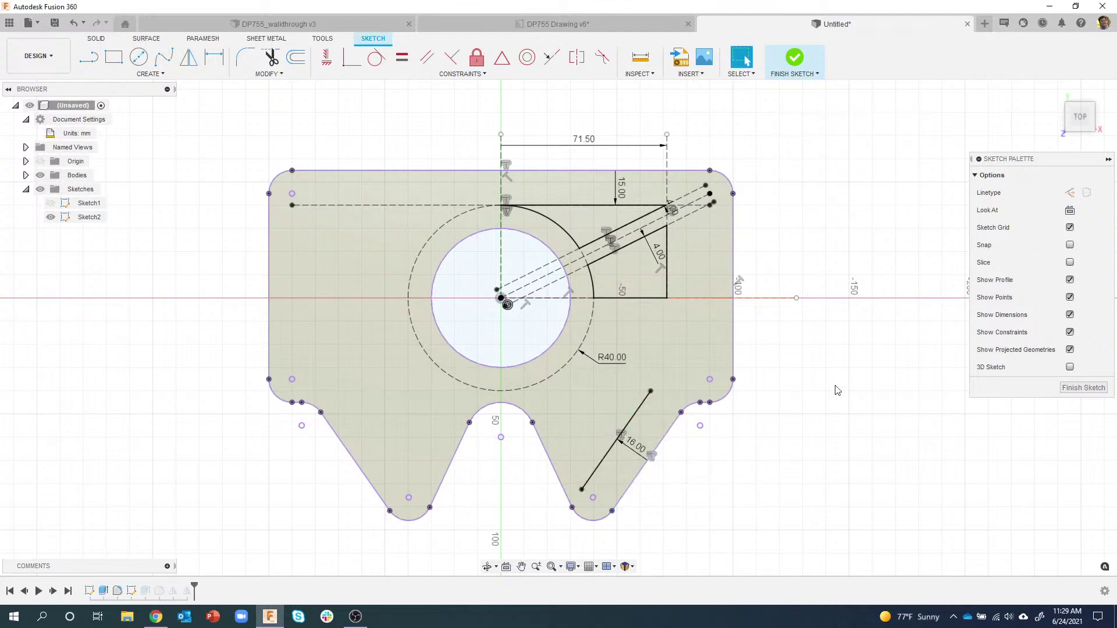
# Step: Offset the inner slanted edge of the plate's right leg 16 mm inward
pyautogui.press('o')
pyautogui.click(553, 462)
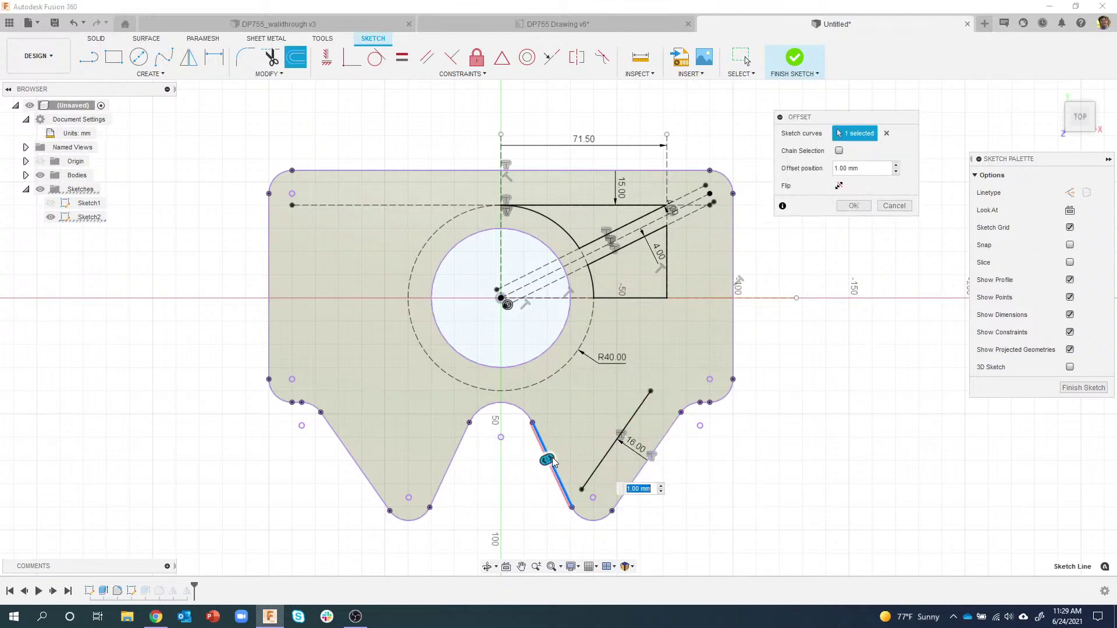
pyautogui.write('-')
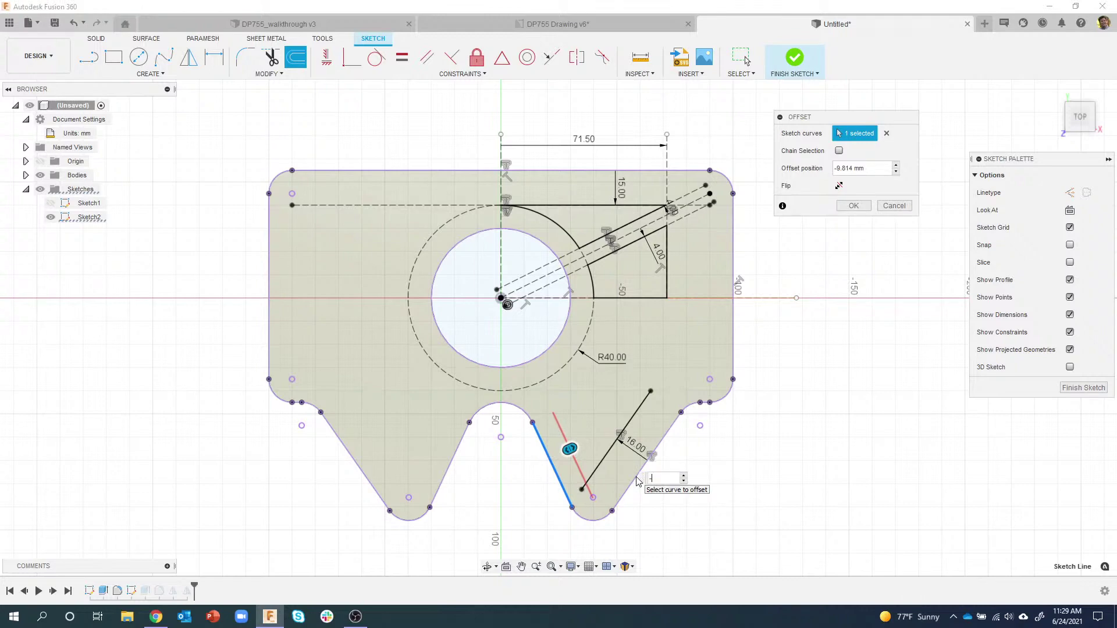
pyautogui.write('16')
pyautogui.press('Return')
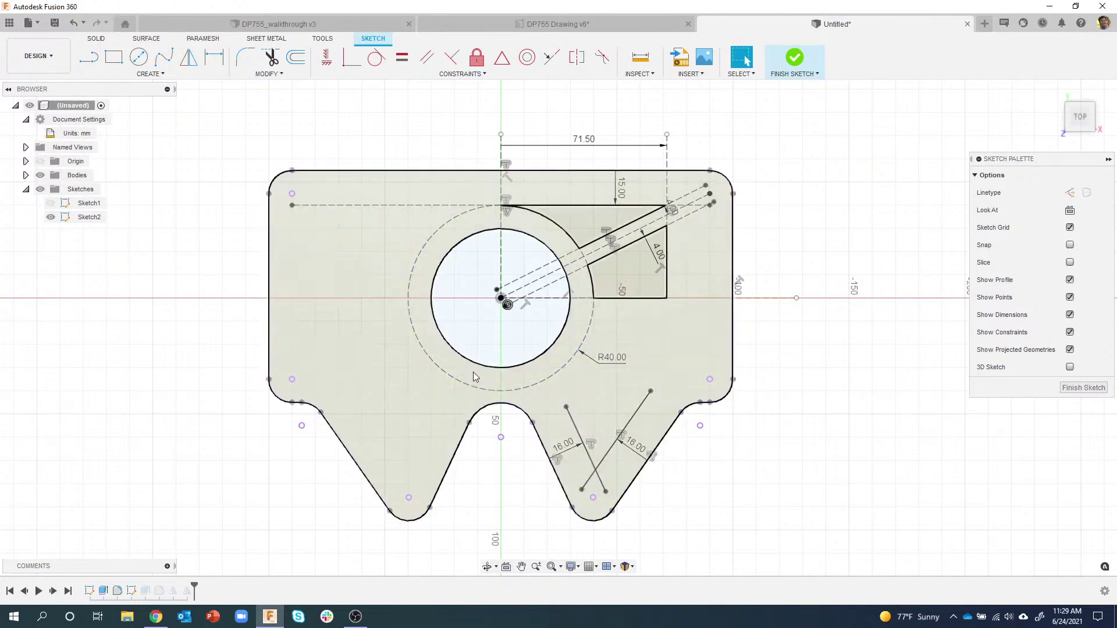
# Step: Draw a horizontal line about 21.3 mm long between the two offset lines and nudge it slightly upward
pyautogui.click(90, 58)
pyautogui.scroll(2, 544, 390)
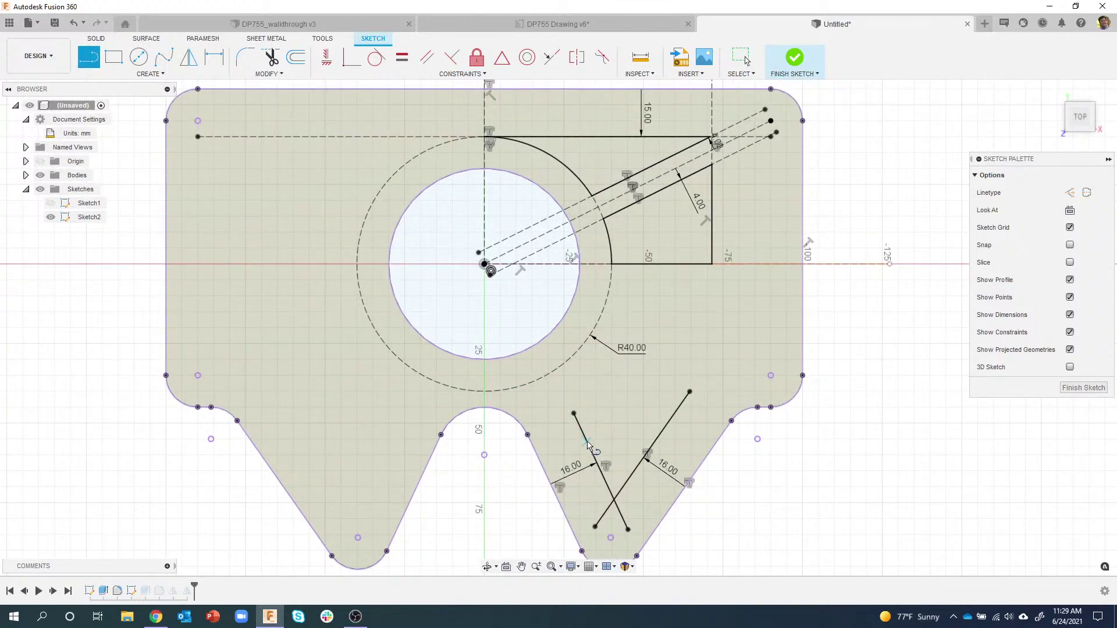
pyautogui.click(587, 442)
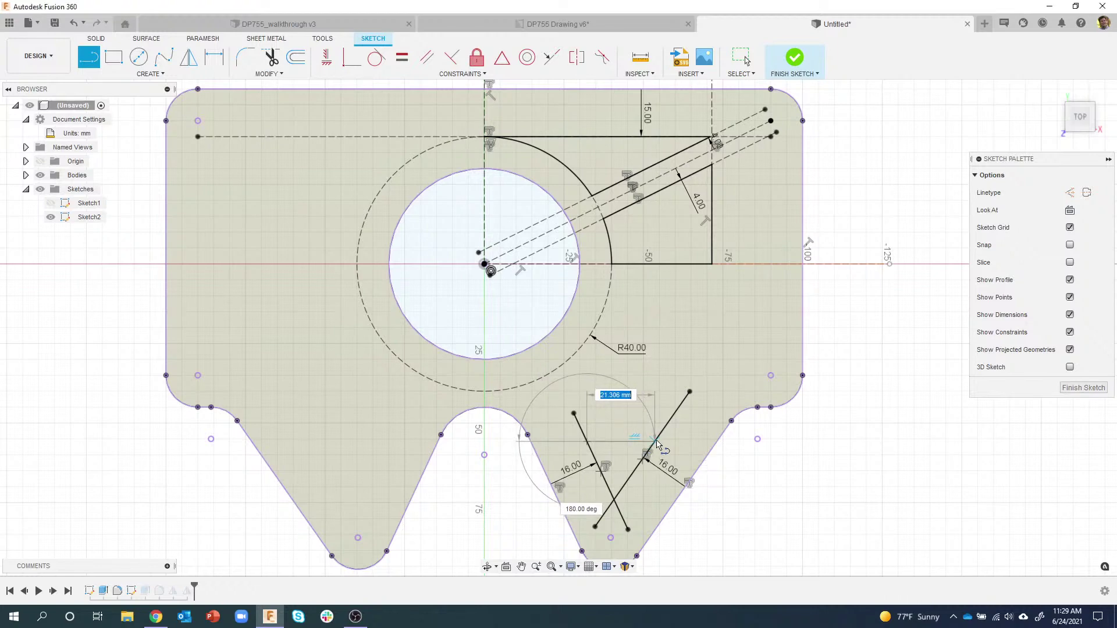
pyautogui.click(653, 442)
pyautogui.press('Escape')
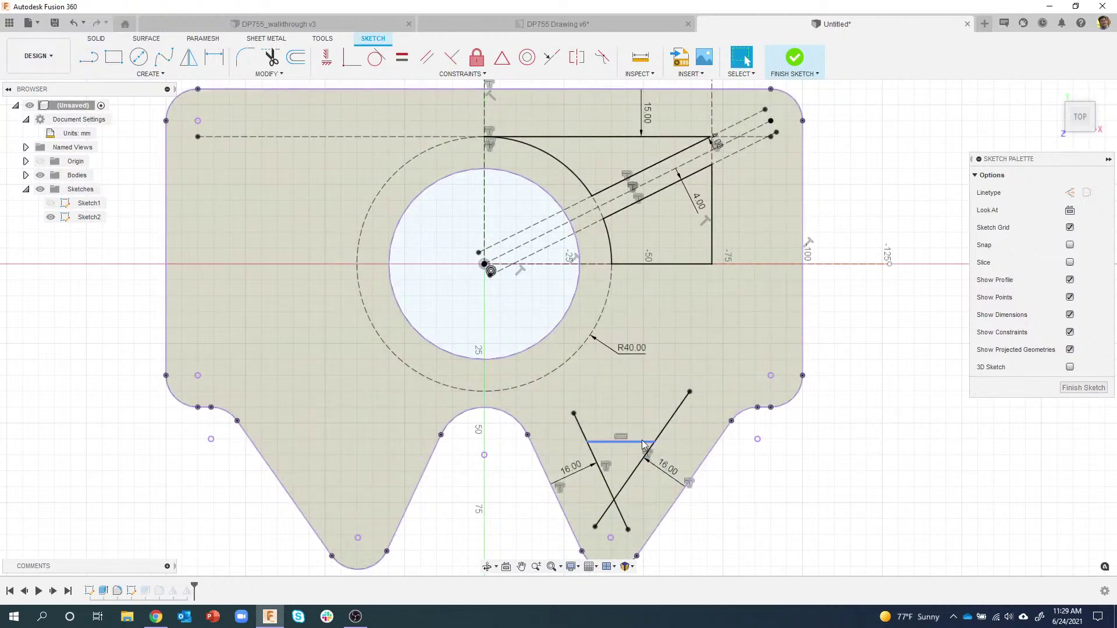
pyautogui.click(655, 443)
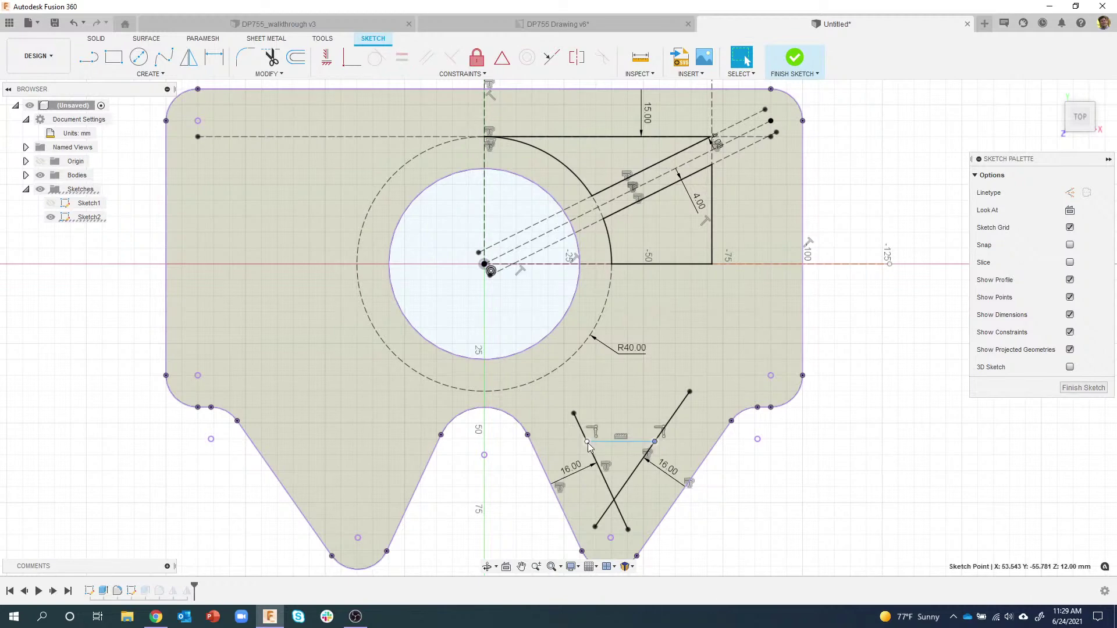
pyautogui.click(605, 442)
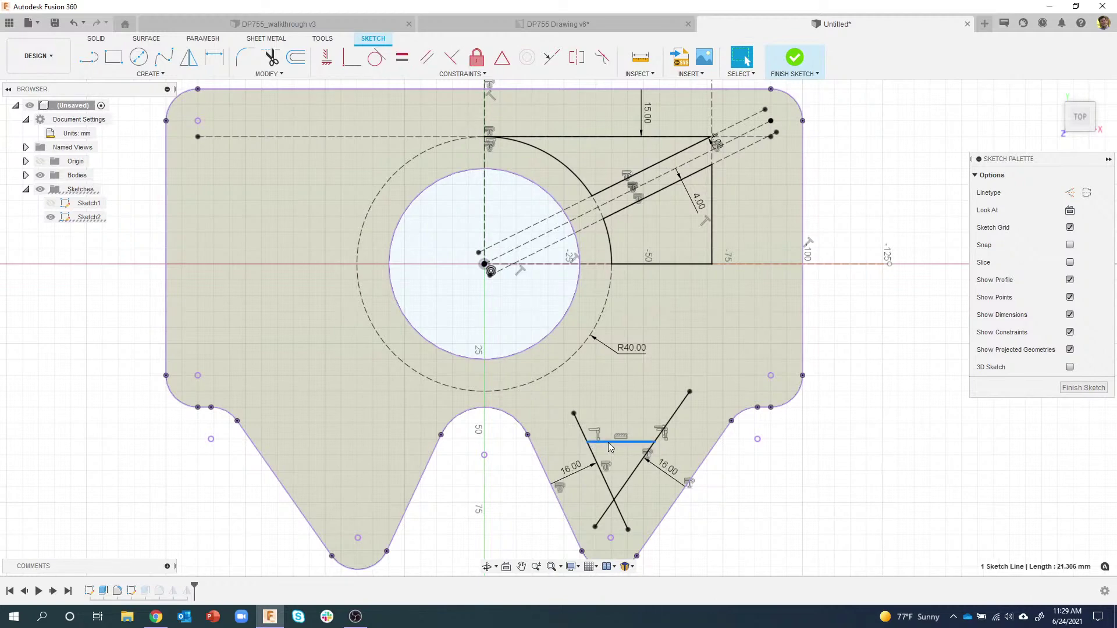
pyautogui.moveTo(587, 442)
pyautogui.mouseDown()
pyautogui.moveTo(577, 418)
pyautogui.moveTo(598, 469)
pyautogui.moveTo(585, 438)
pyautogui.mouseUp()
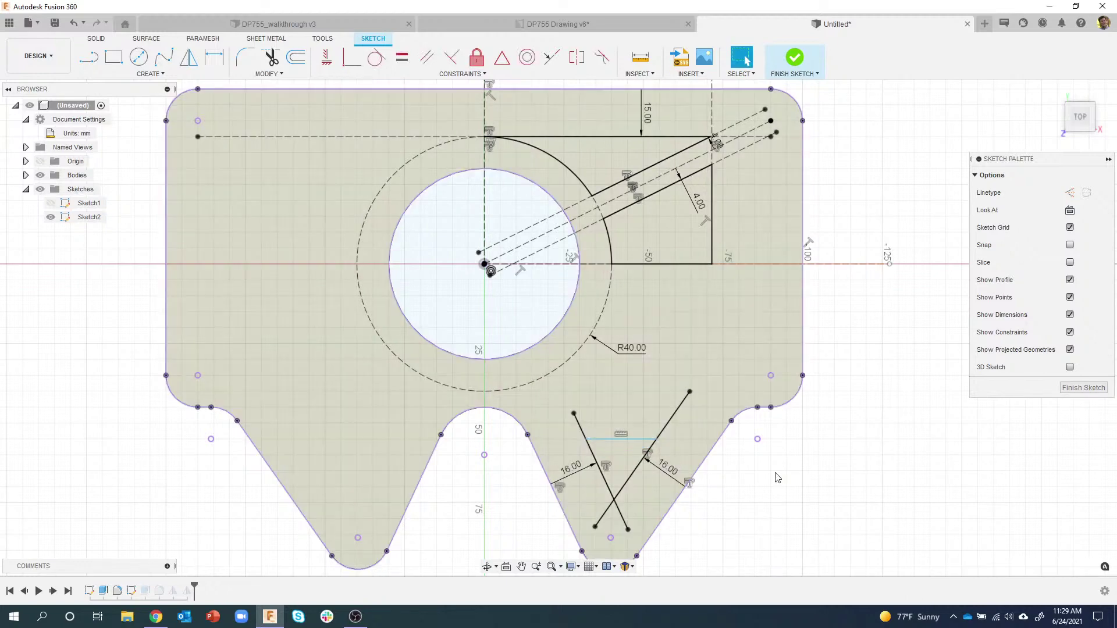
# Step: Dimension the horizontal line 5 mm below the plate's right shoulder edge and check this distance in the DP755 drawing
pyautogui.moveTo(768, 510); pyautogui.dragTo(761, 456, button='middle')
pyautogui.scroll(2, 740, 451)
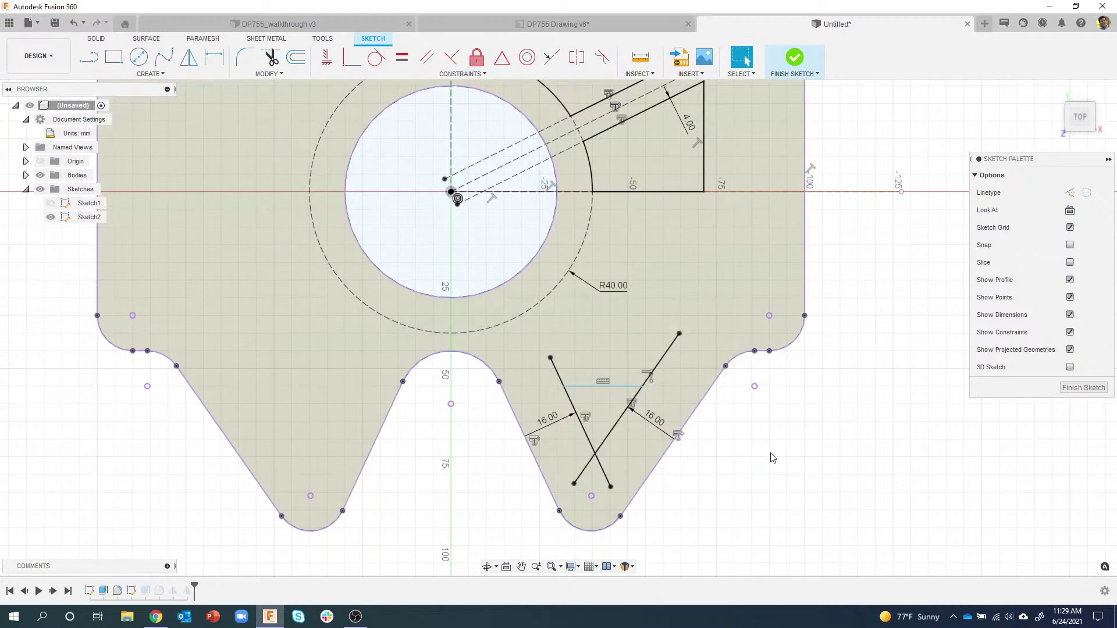
pyautogui.click(608, 386)
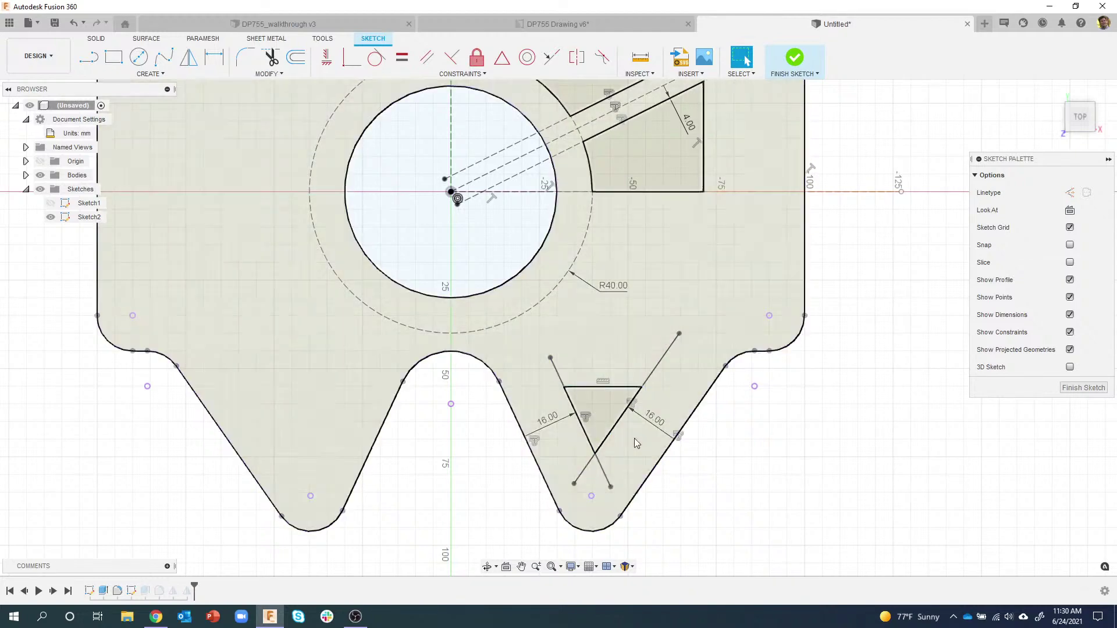
pyautogui.click(214, 56)
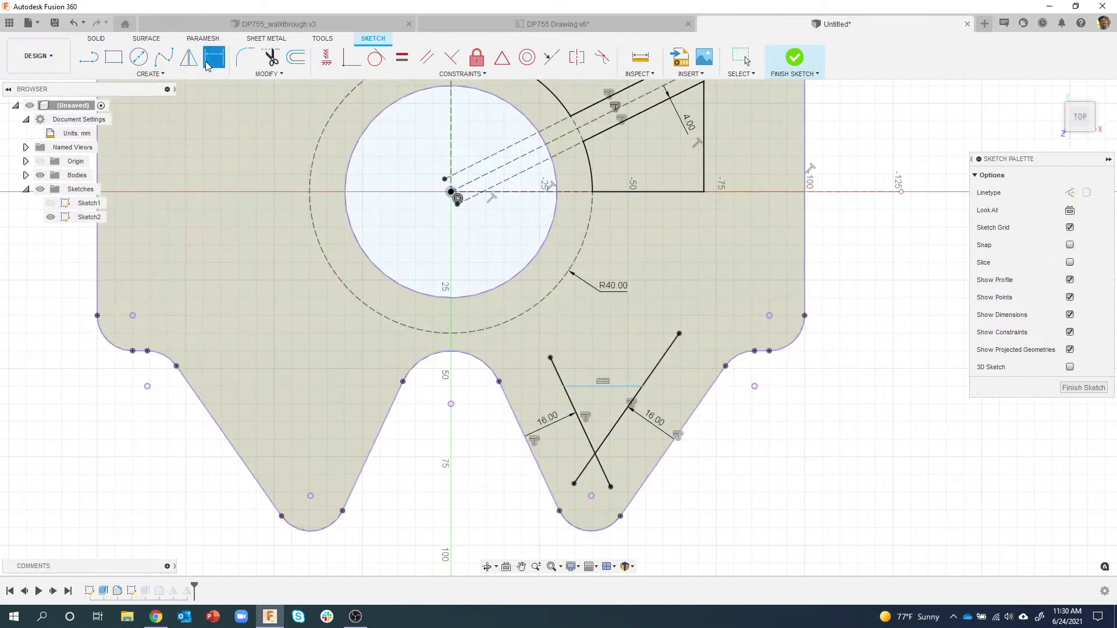
pyautogui.click(754, 351)
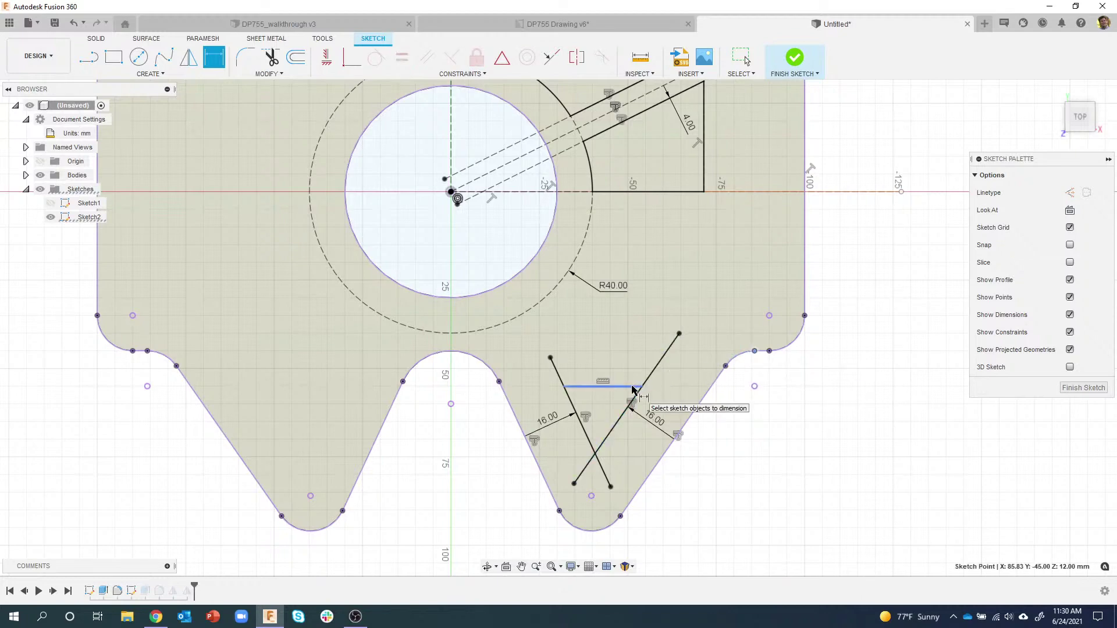
pyautogui.click(634, 386)
pyautogui.click(803, 369)
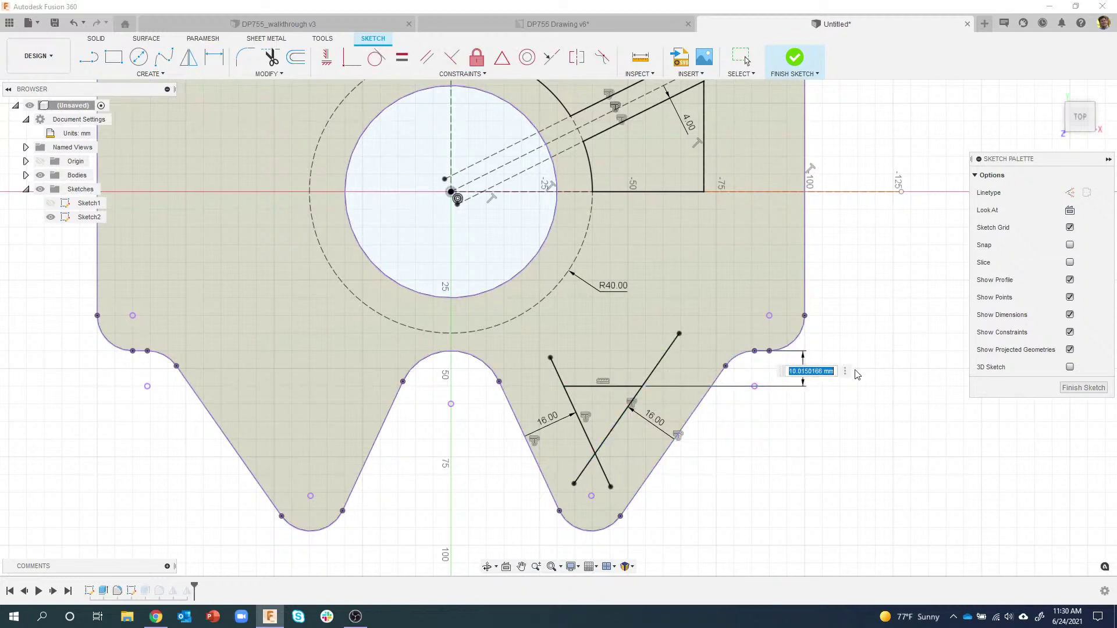
pyautogui.write('5')
pyautogui.press('Return')
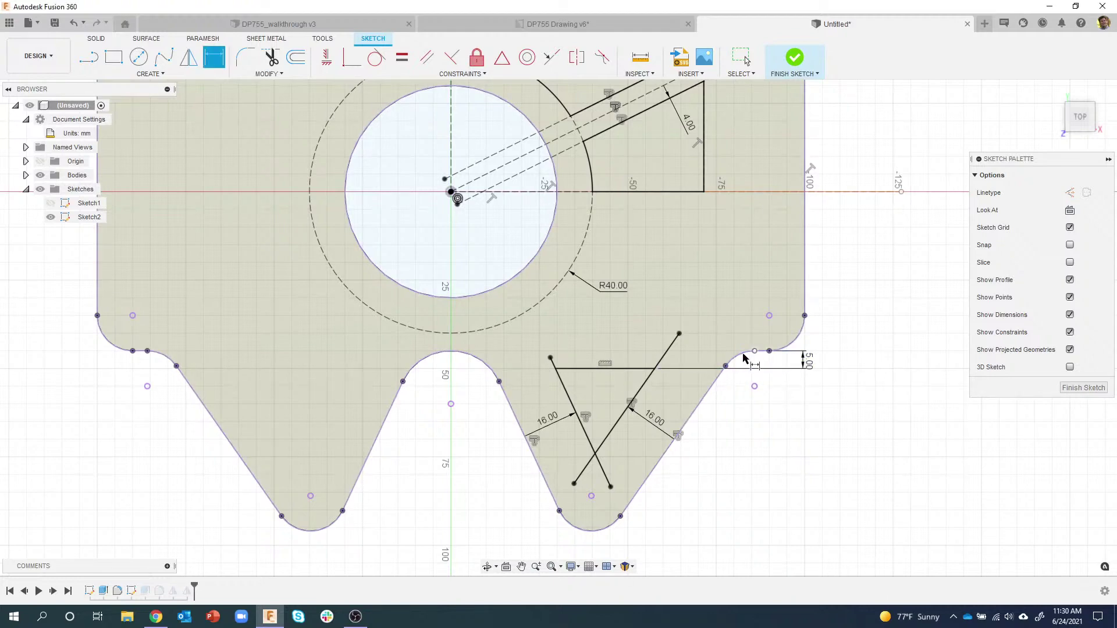
pyautogui.click(555, 24)
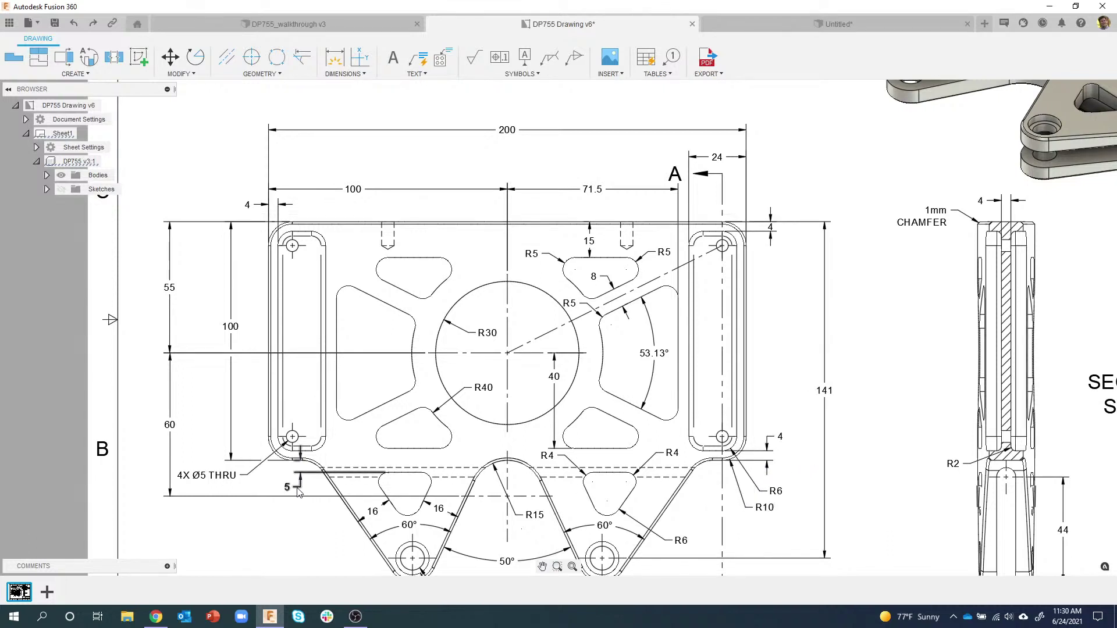
pyautogui.click(757, 23)
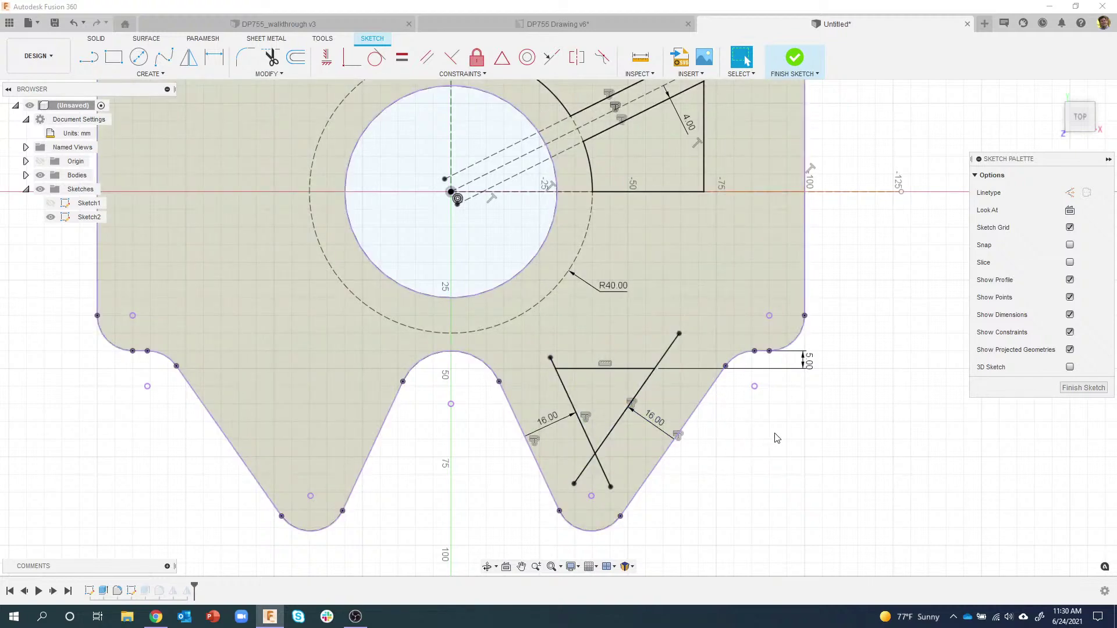
# Step: Trim the ends of both offset lines that extend beyond the triangle in the right leg
pyautogui.click(271, 57)
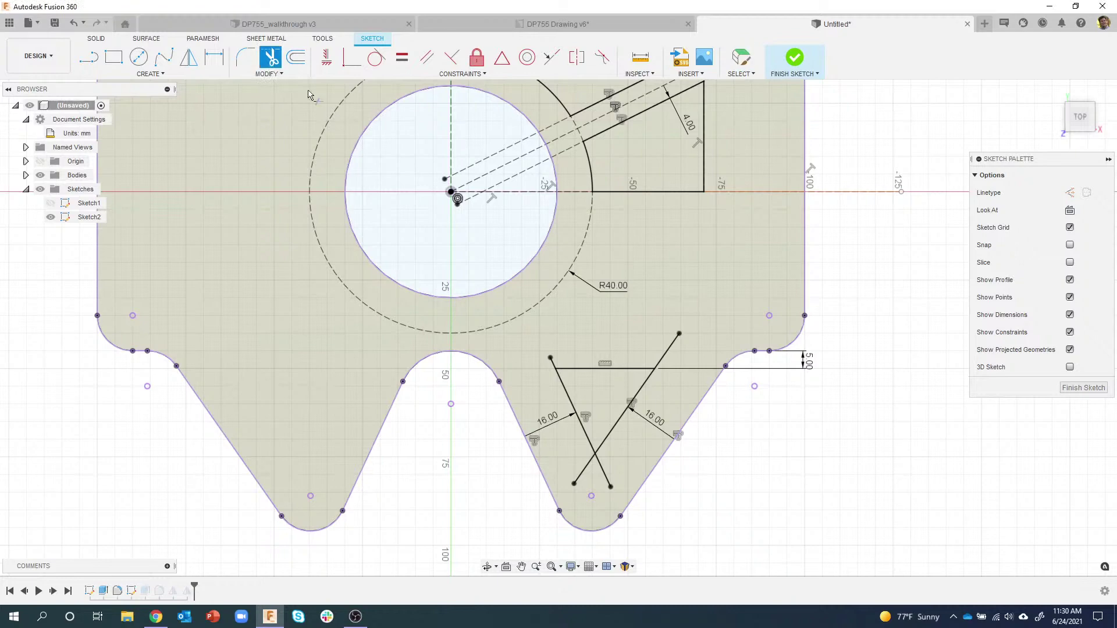
pyautogui.click(669, 357)
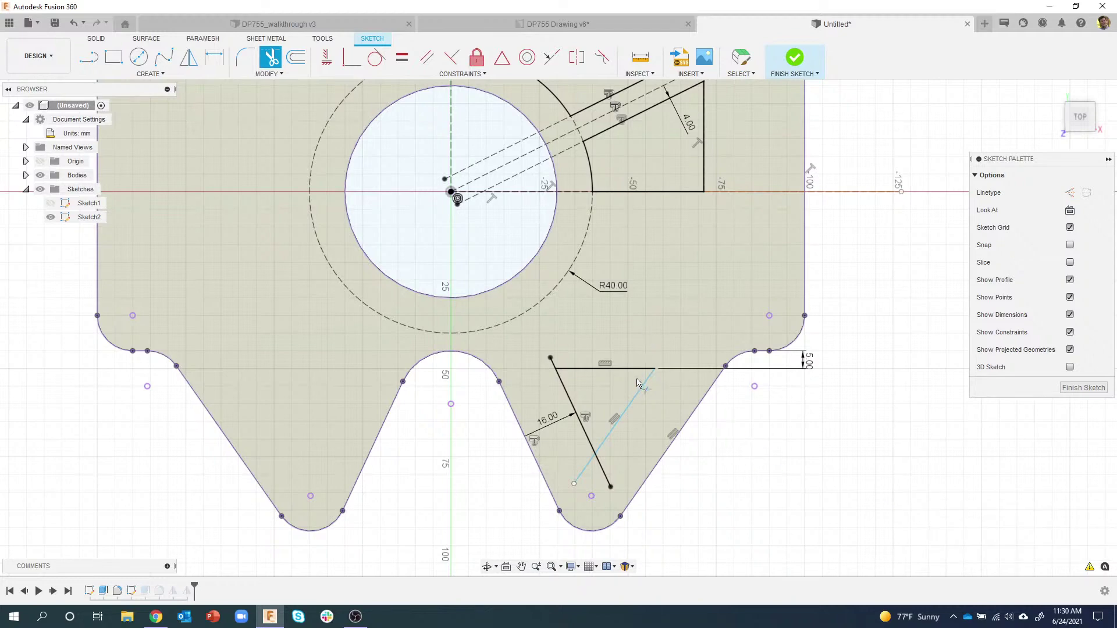
pyautogui.click(606, 478)
pyautogui.click(580, 478)
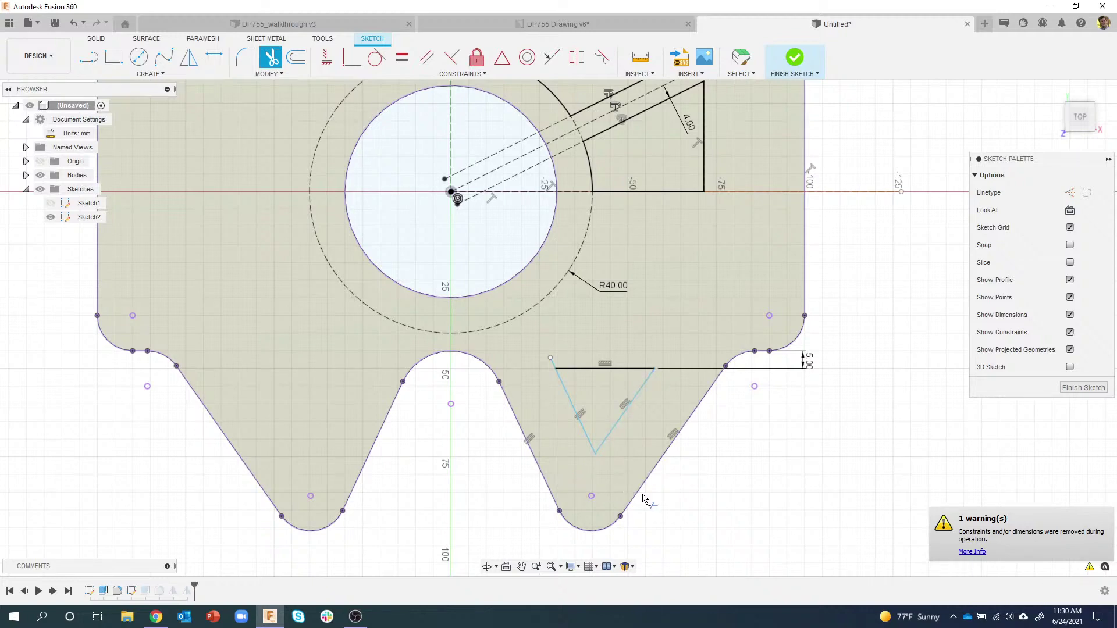
pyautogui.click(559, 365)
# Step: Dimension the triangle's inner side 16 mm from the right leg's inner slanted edge
pyautogui.click(214, 57)
pyautogui.click(567, 397)
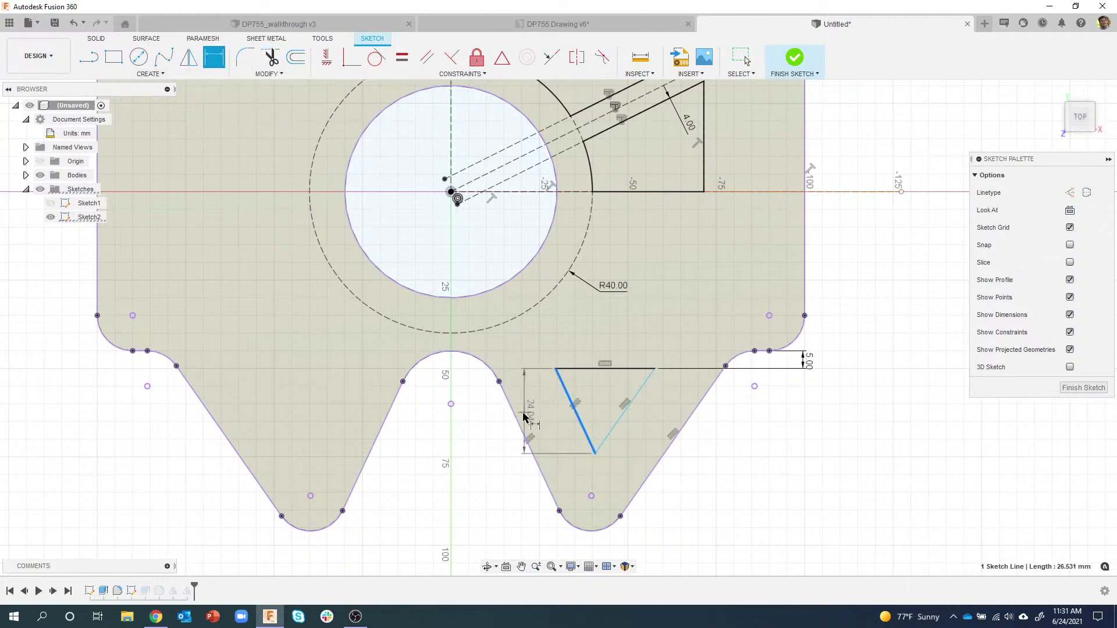
pyautogui.click(523, 433)
pyautogui.click(544, 417)
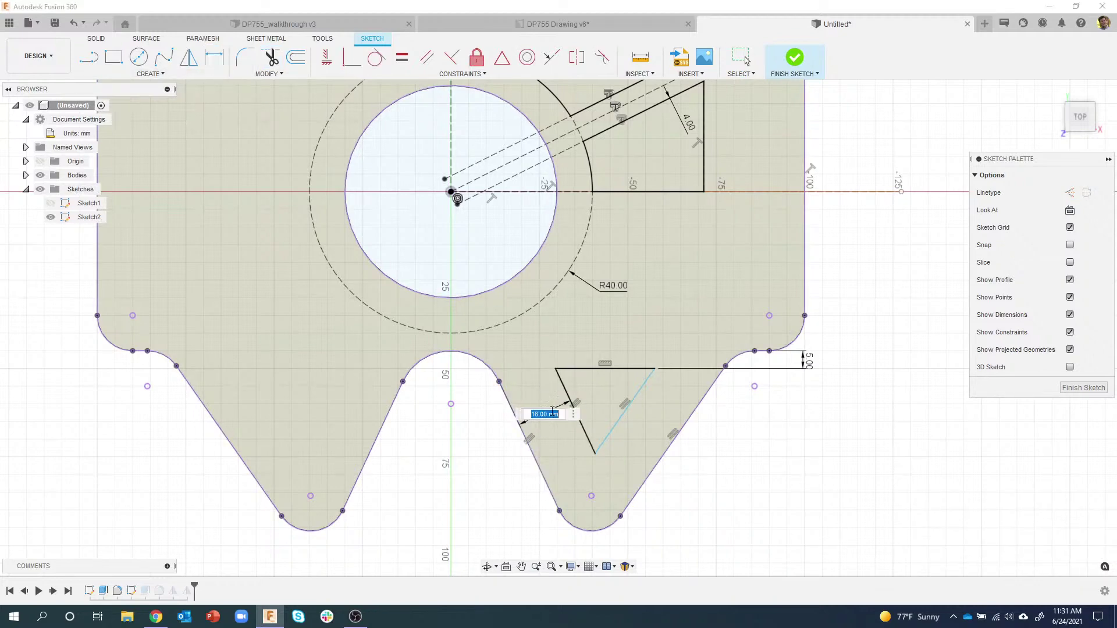
pyautogui.press('Return')
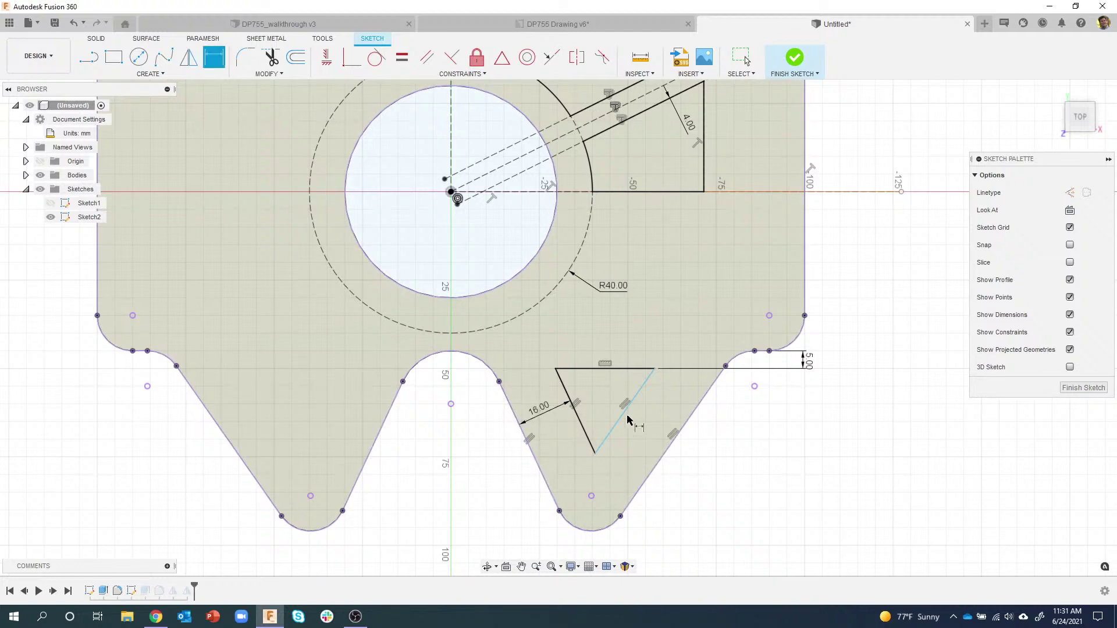
# Step: Dimension the triangle's outer side from the leg's outer slanted edge, linking the value to the existing 16 mm dimension
pyautogui.click(627, 417)
pyautogui.click(667, 451)
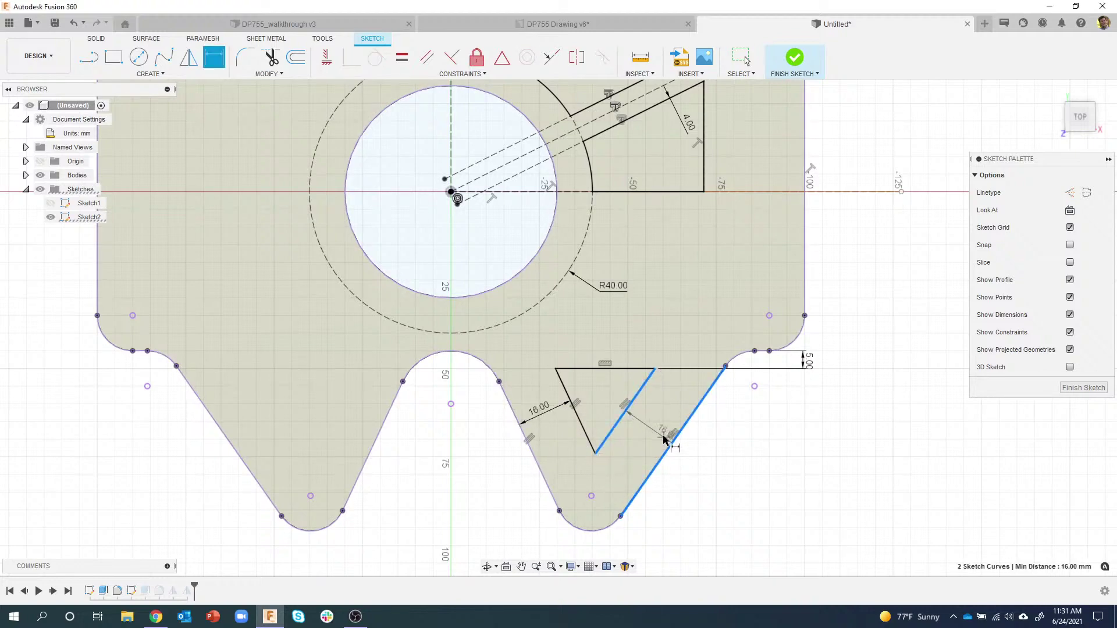
pyautogui.click(653, 426)
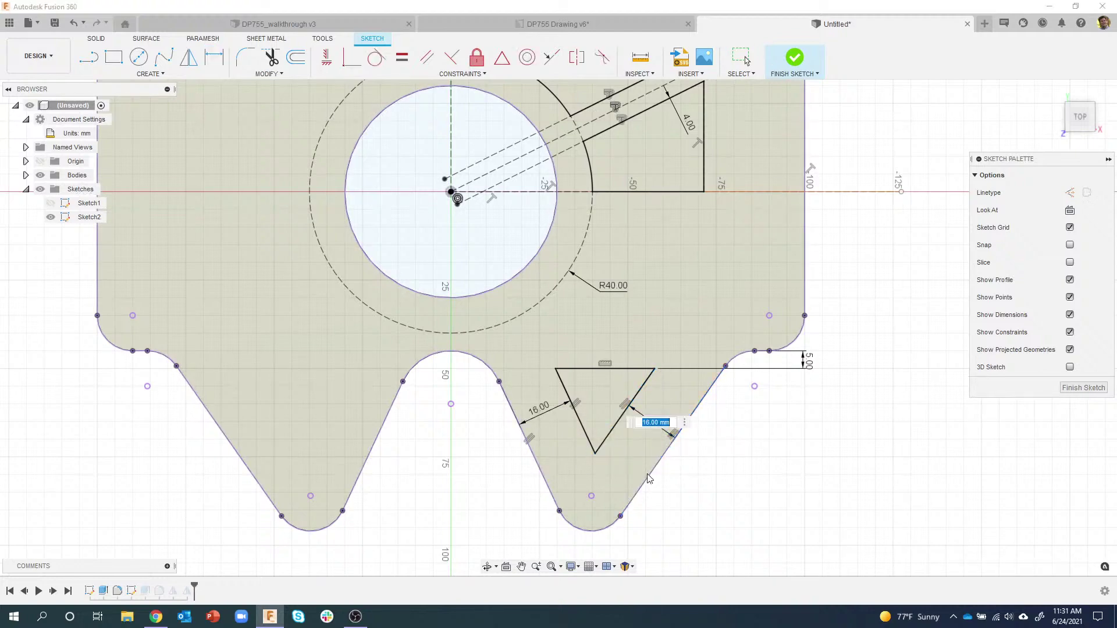
pyautogui.click(538, 408)
pyautogui.press('Return')
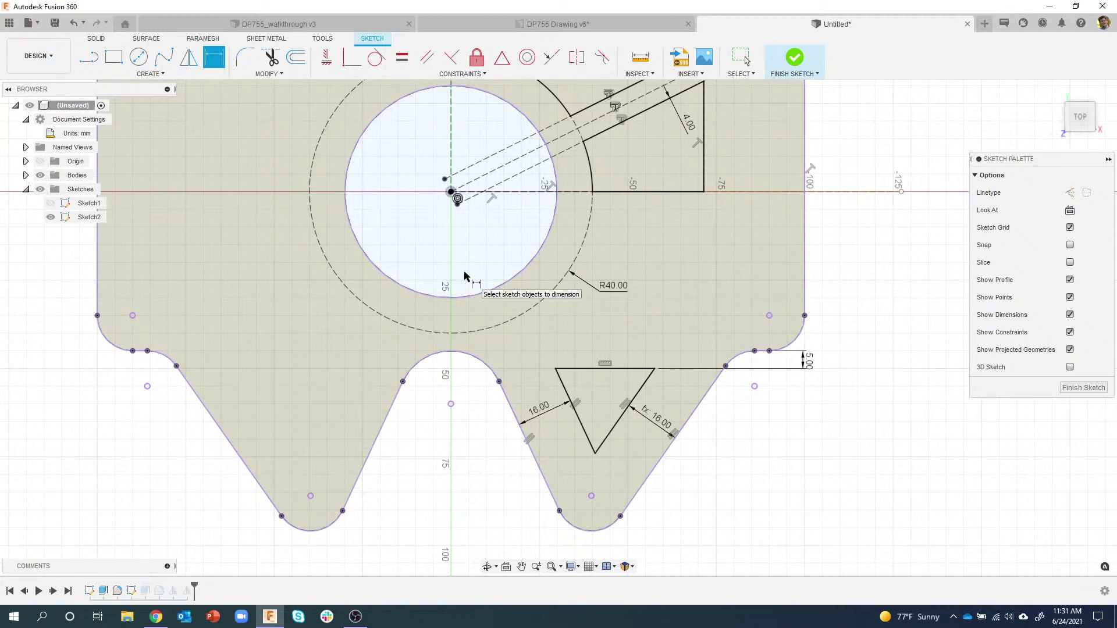
# Step: Finish the sketch, show Sketch2 and roll the design history back to before the second mirror
pyautogui.click(791, 70)
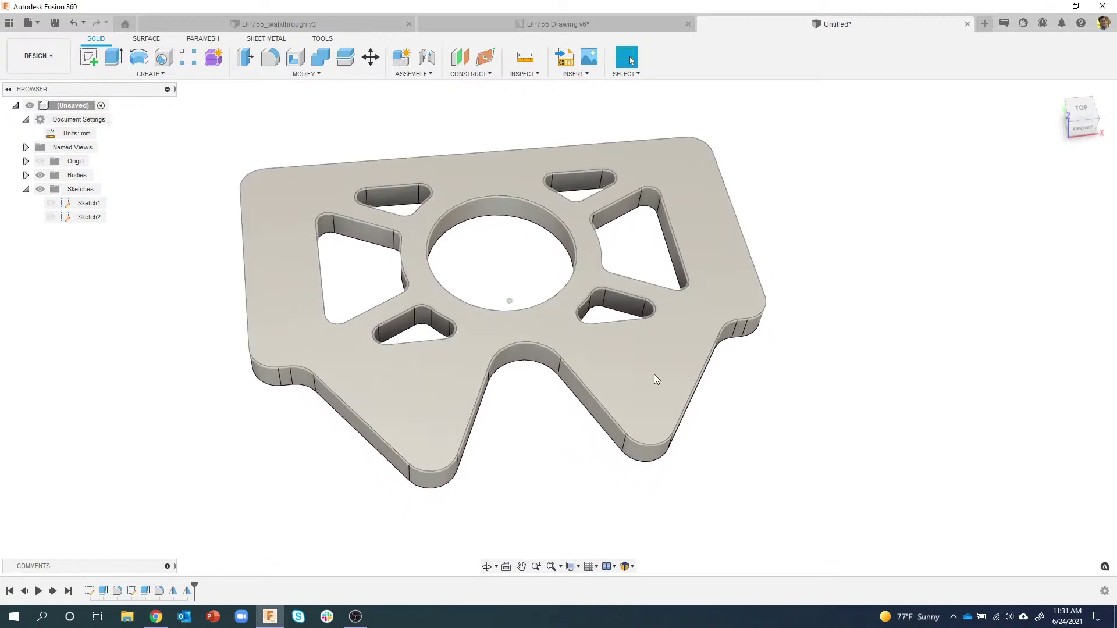
pyautogui.click(51, 218)
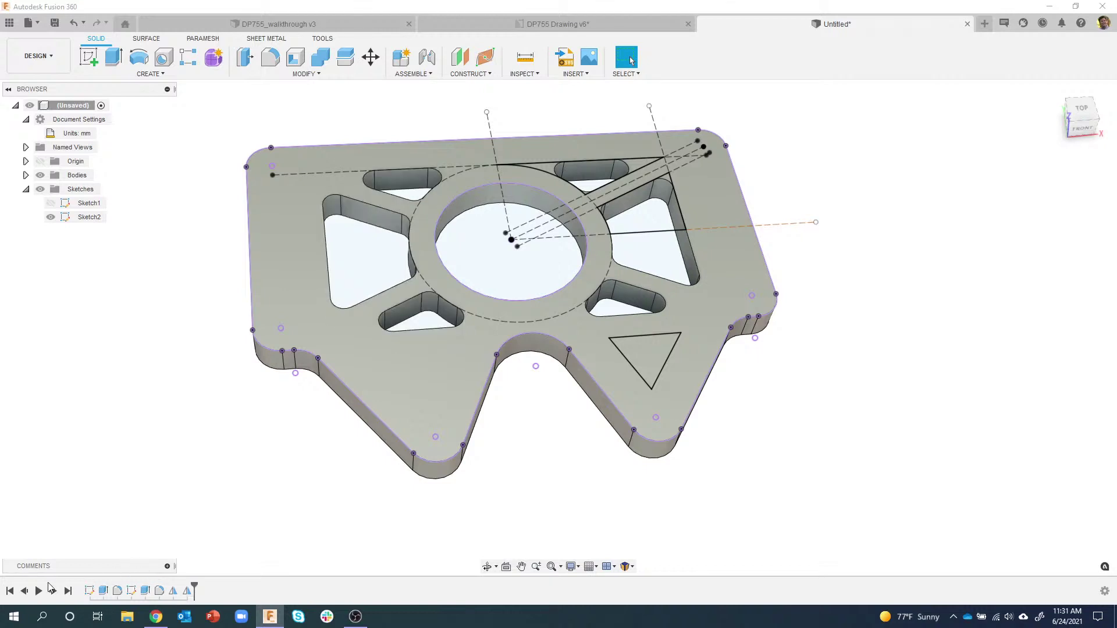
pyautogui.click(24, 591)
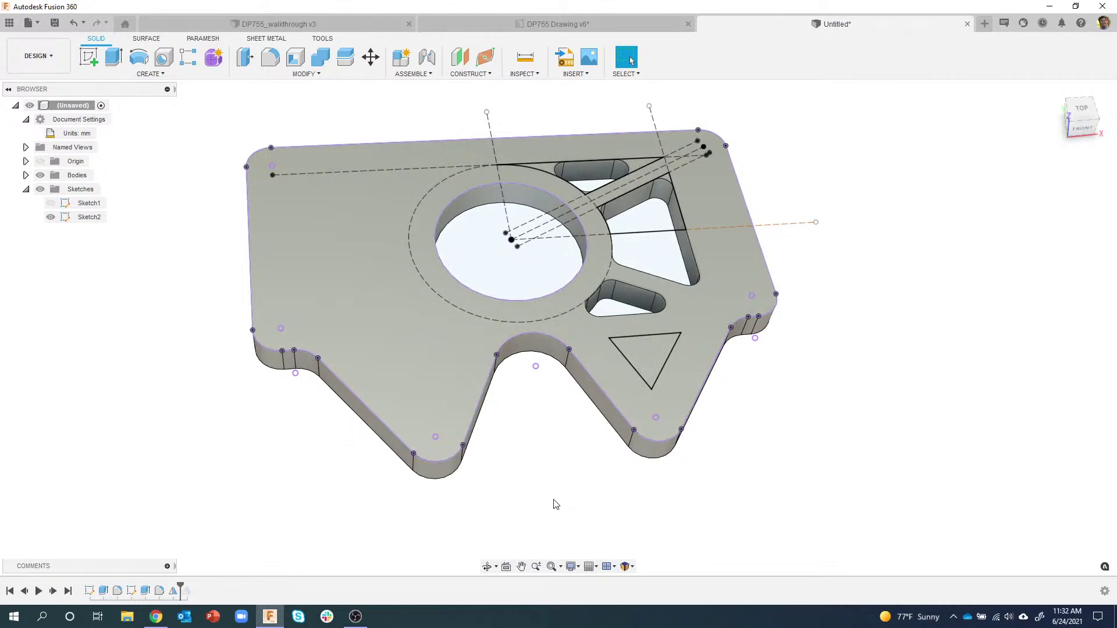
# Step: Extrude the right leg's triangular profile downward as a cut with extent All, and hide Sketch2
pyautogui.rightClick(649, 348)
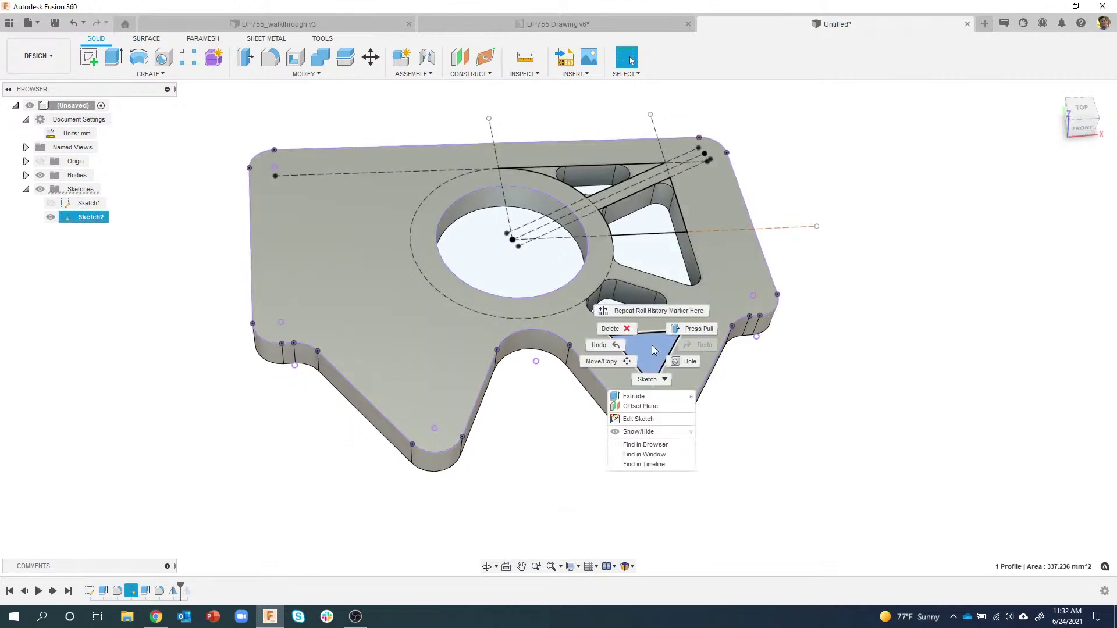
pyautogui.click(633, 396)
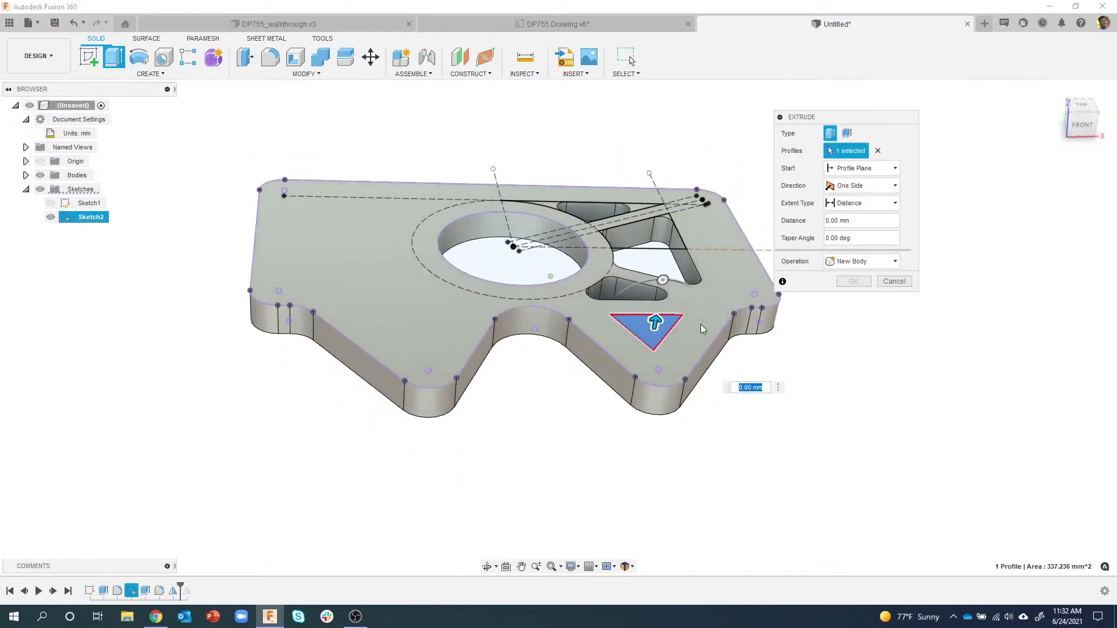
pyautogui.moveTo(656, 319); pyautogui.dragTo(657, 341)
pyautogui.keyDown('shift'); pyautogui.moveTo(752, 337); pyautogui.dragTo(756, 326, button='middle'); pyautogui.keyUp('shift')
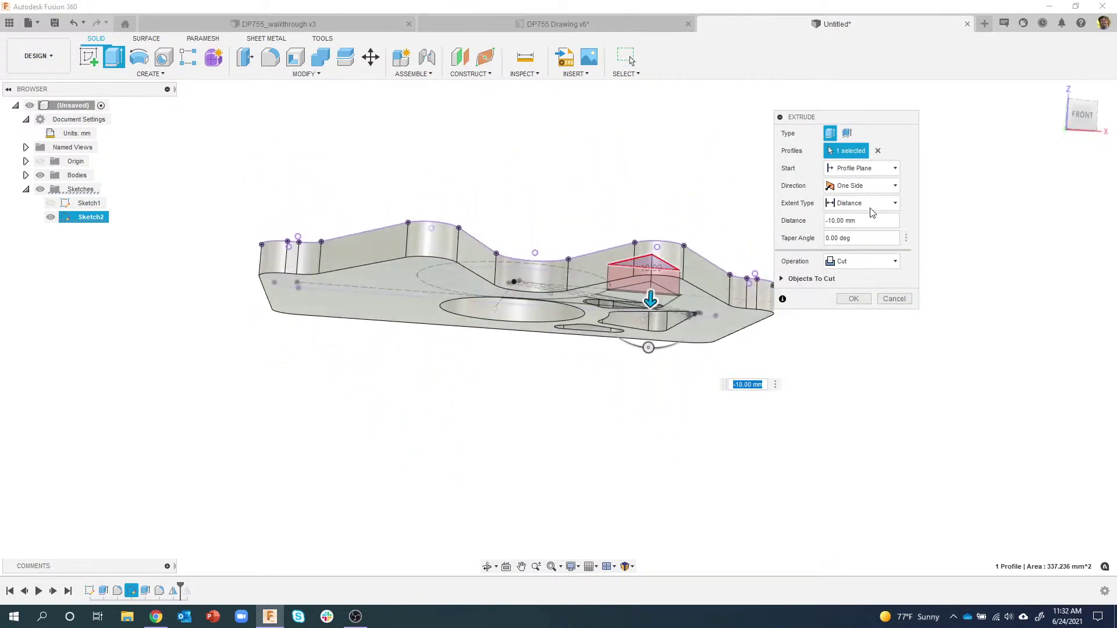
pyautogui.click(878, 203)
pyautogui.click(864, 243)
pyautogui.press('F6')
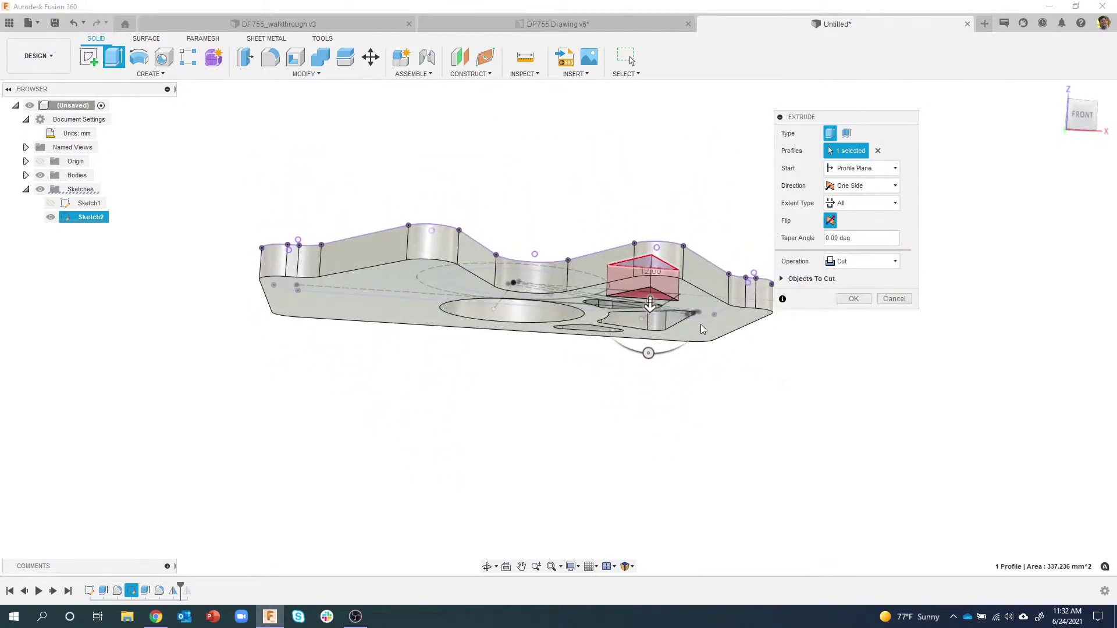
pyautogui.click(853, 299)
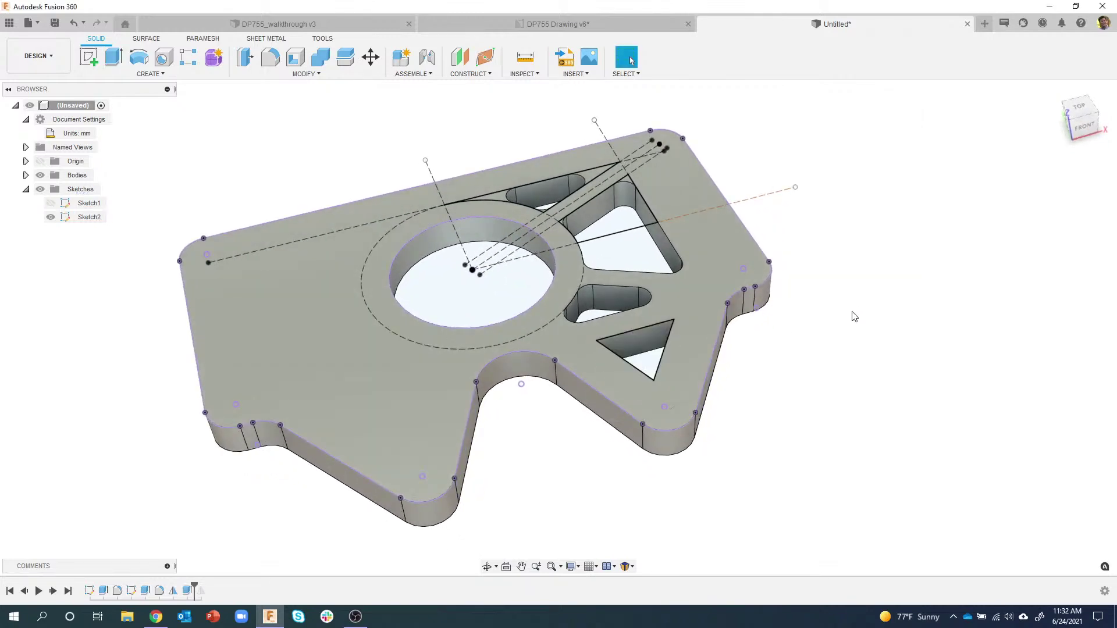
pyautogui.click(50, 217)
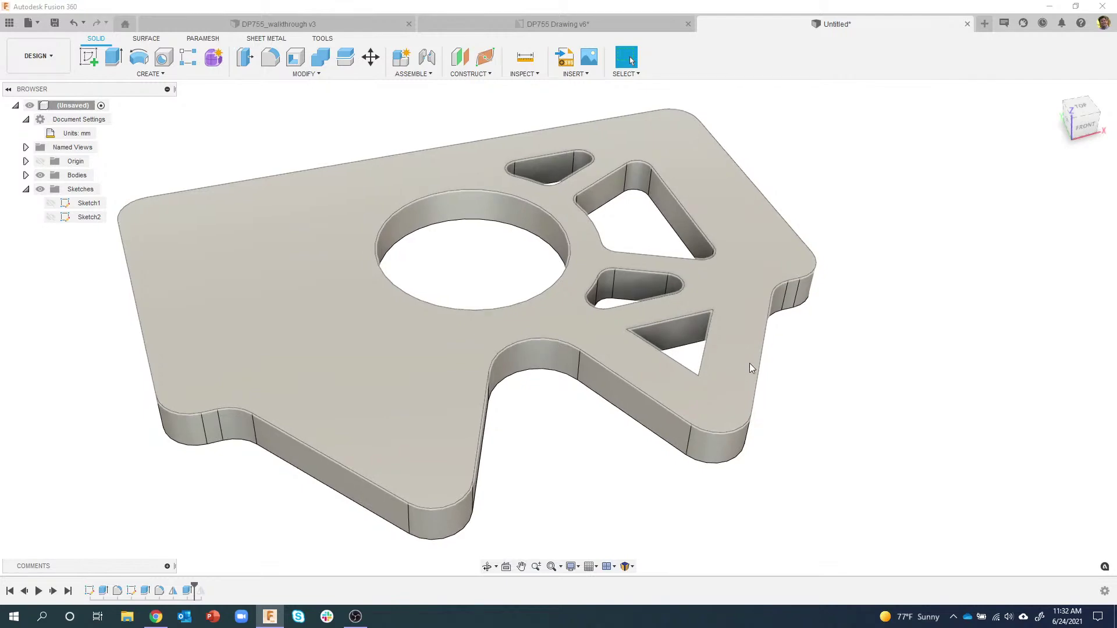
# Step: Start a fillet on the two upper corner edges of the right leg's triangular opening with a 4 mm radius
pyautogui.scroll(5, 749, 363)
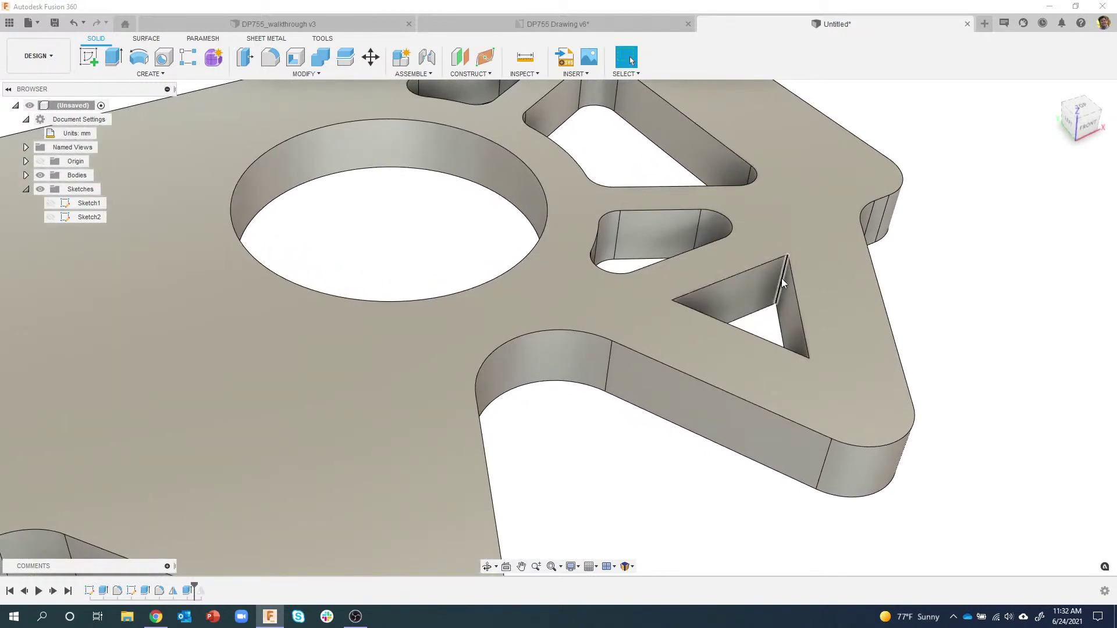
pyautogui.click(782, 277)
pyautogui.rightClick(782, 277)
pyautogui.click(753, 339)
pyautogui.keyDown('shift'); pyautogui.moveTo(763, 285); pyautogui.dragTo(705, 381, button='middle'); pyautogui.keyUp('shift')
pyautogui.scroll(-5, 710, 379)
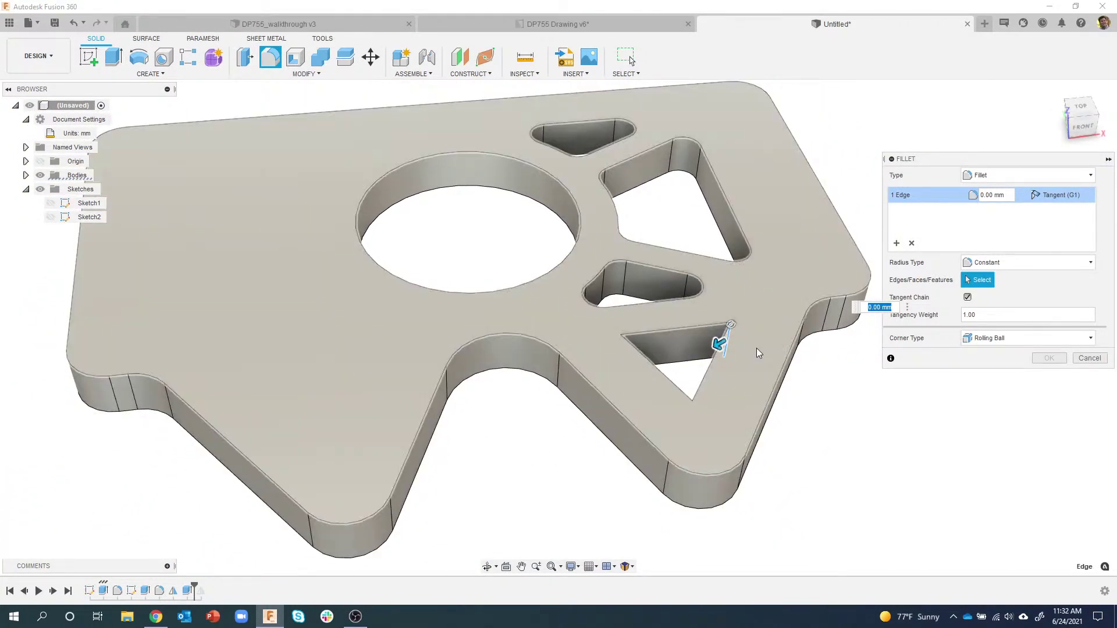
pyautogui.click(1009, 200)
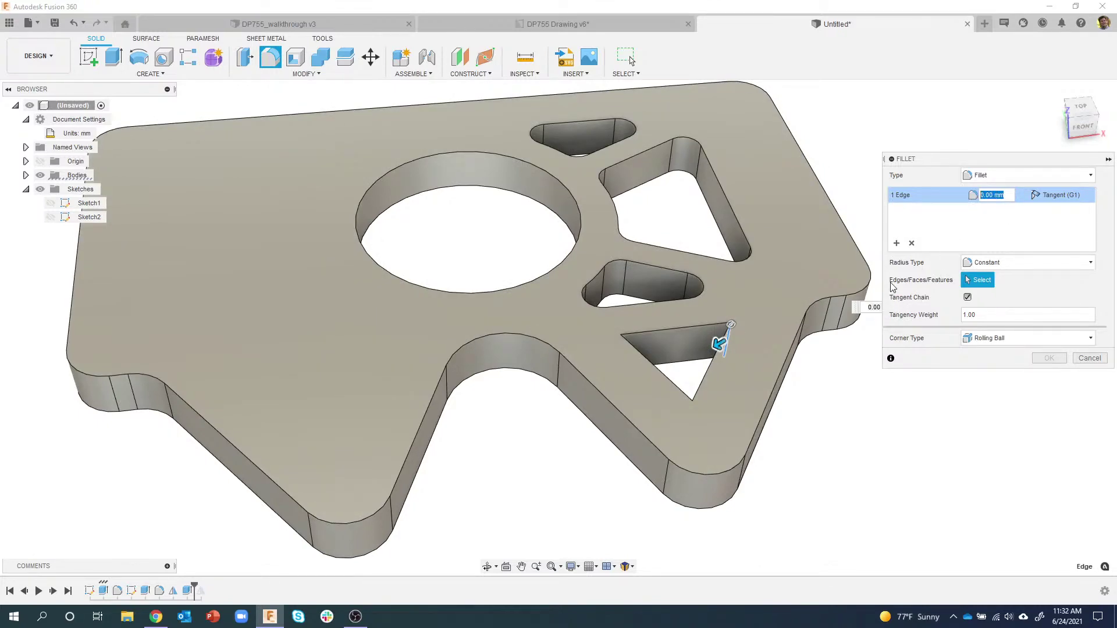
pyautogui.keyDown('shift'); pyautogui.moveTo(780, 352); pyautogui.dragTo(628, 401, button='middle'); pyautogui.keyUp('shift')
pyautogui.click(512, 387)
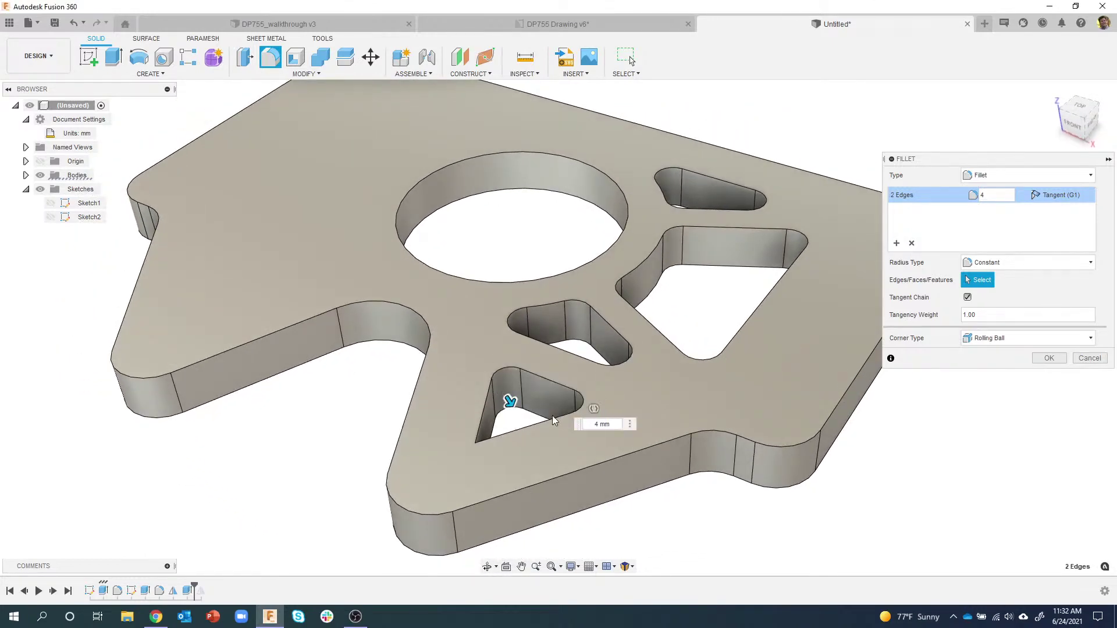
pyautogui.keyDown('shift'); pyautogui.moveTo(573, 439); pyautogui.dragTo(664, 367, button='middle'); pyautogui.keyUp('shift')
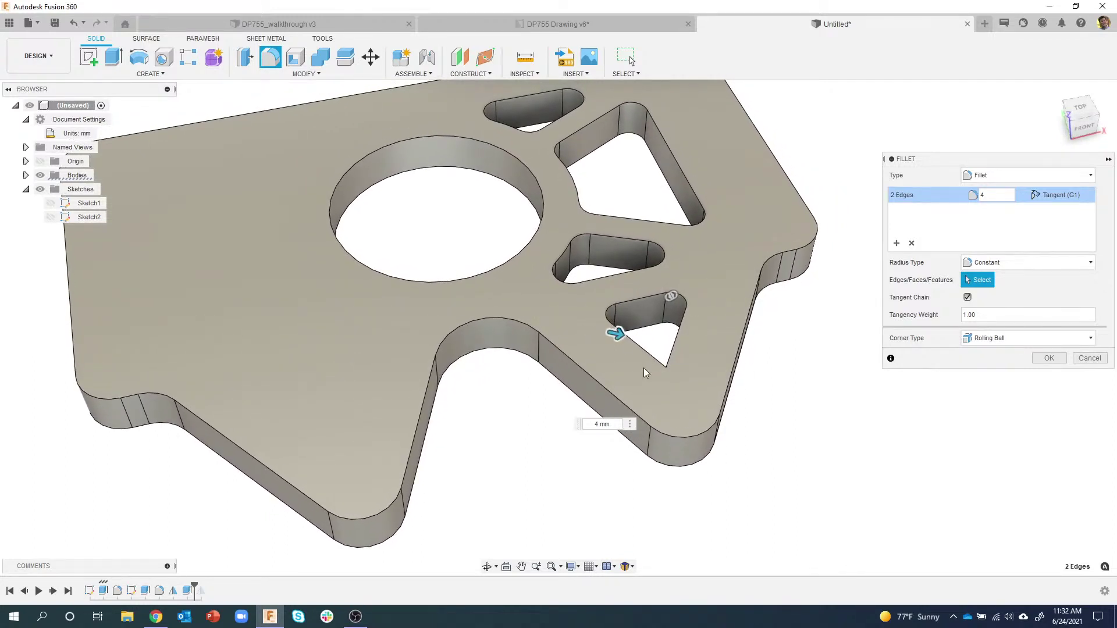
# Step: Add a second selection set with the triangular opening's lower corner edge at 6 mm radius and complete the fillet
pyautogui.click(896, 243)
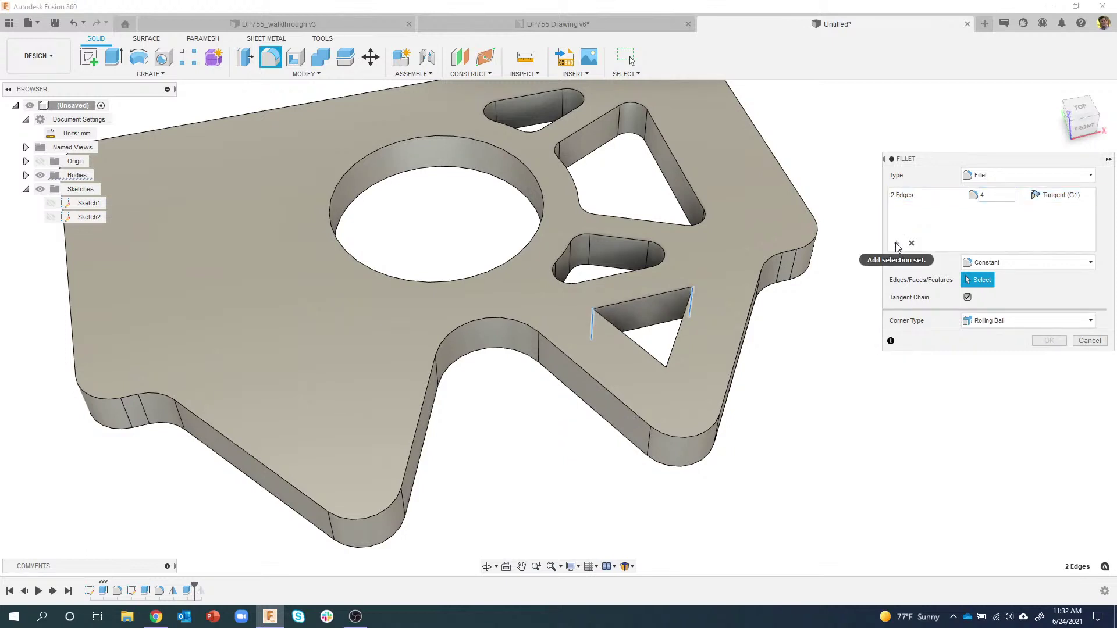
pyautogui.click(665, 378)
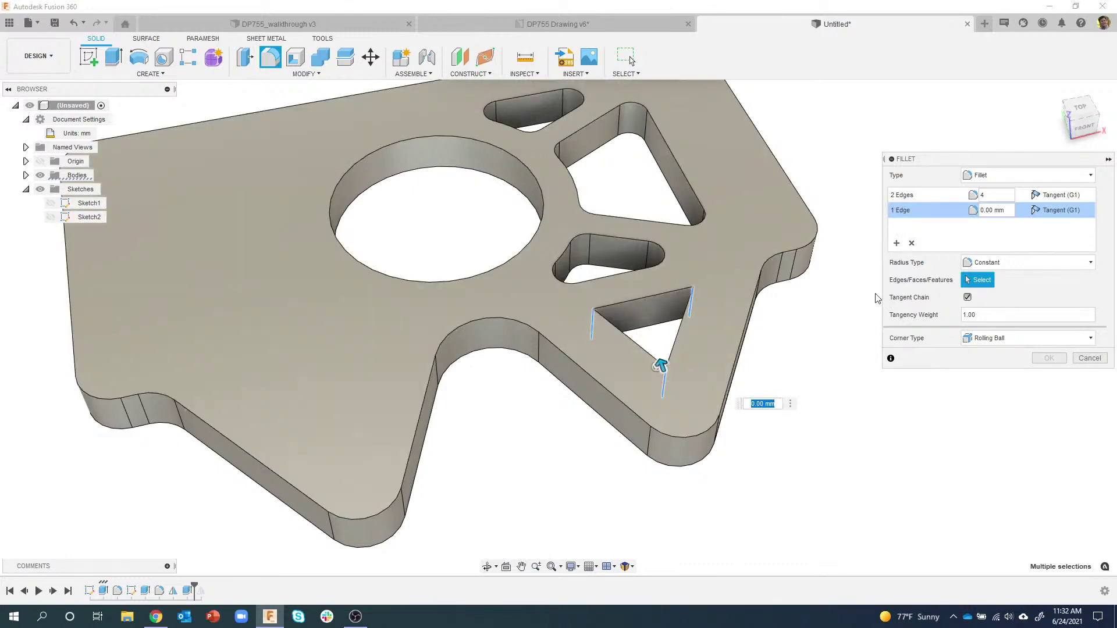
pyautogui.click(1004, 211)
pyautogui.write('6')
pyautogui.scroll(5, 758, 347)
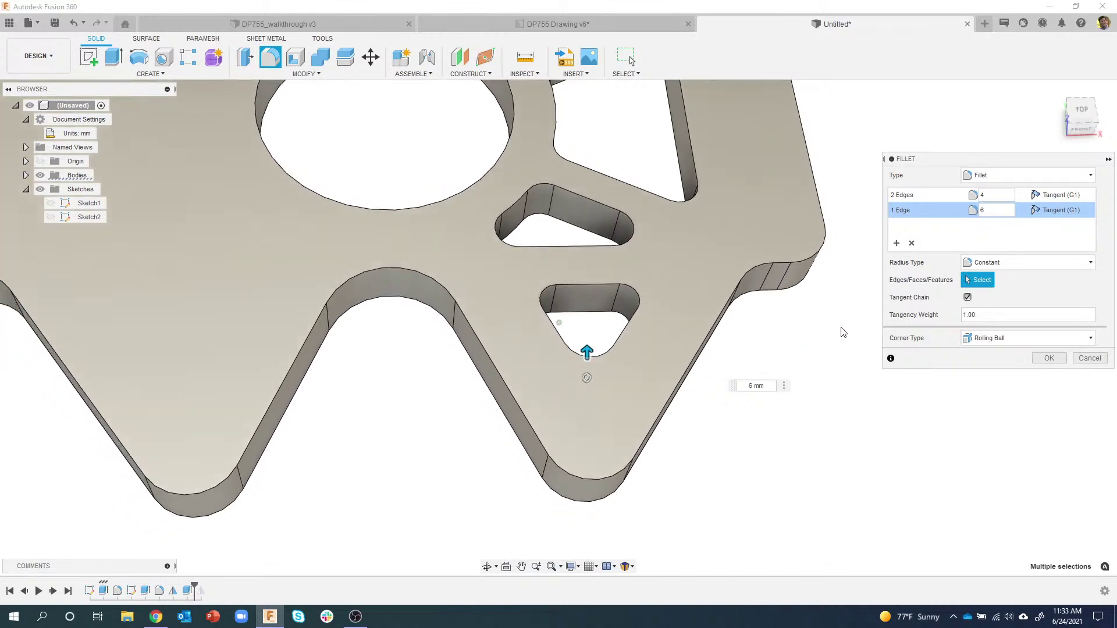
pyautogui.click(1040, 357)
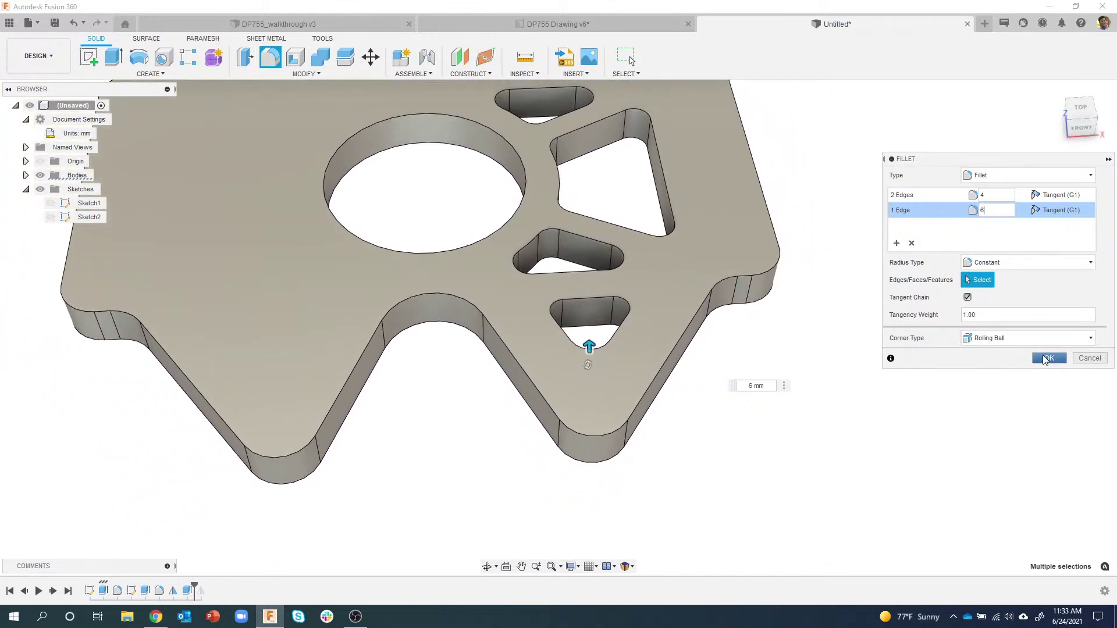
# Step: Reopen the triangular opening's fillet feature to review its two radius sets, and close it
pyautogui.doubleClick(201, 590)
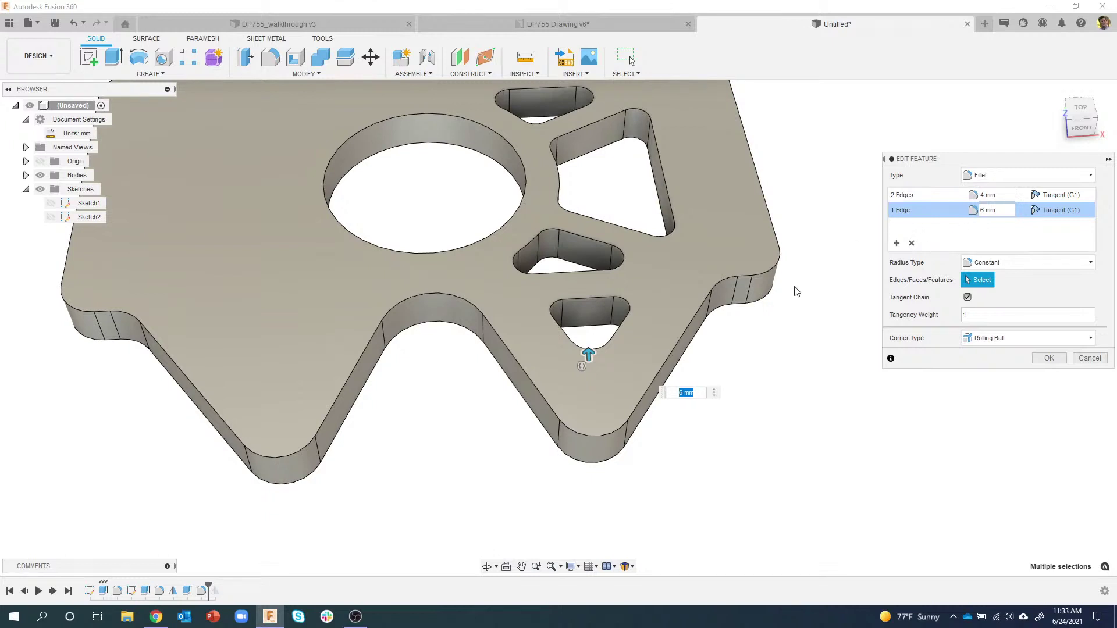
pyautogui.click(1089, 358)
pyautogui.keyDown('shift'); pyautogui.moveTo(982, 406); pyautogui.dragTo(834, 384, button='middle'); pyautogui.keyUp('shift')
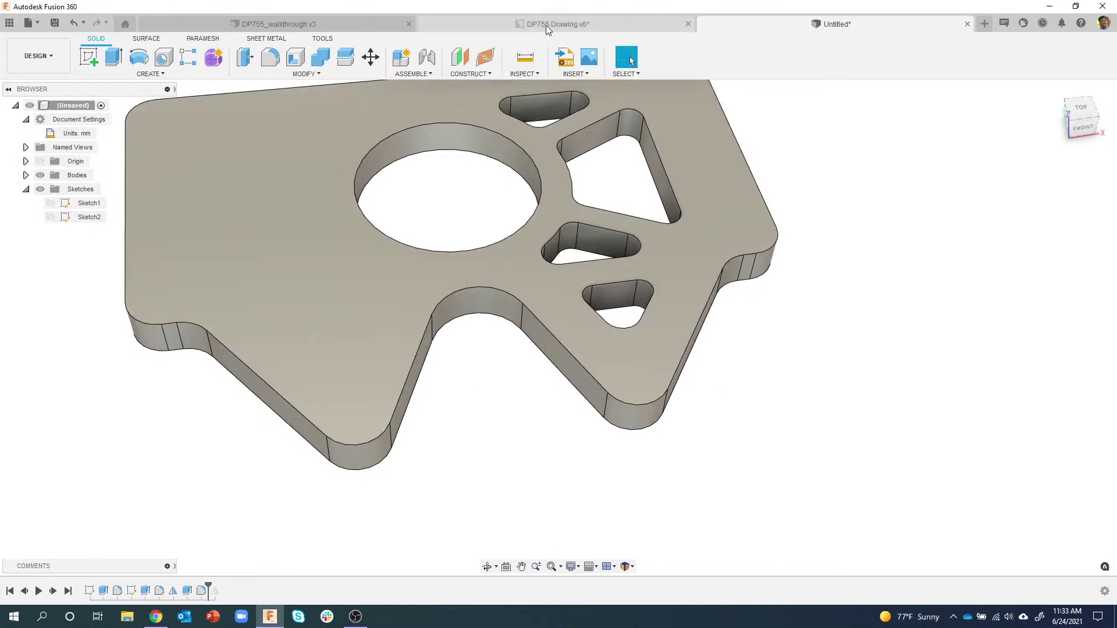
# Step: Examine the cutout and leg dimensions in the DP755 drawing, and return to the untitled plate model
pyautogui.click(546, 25)
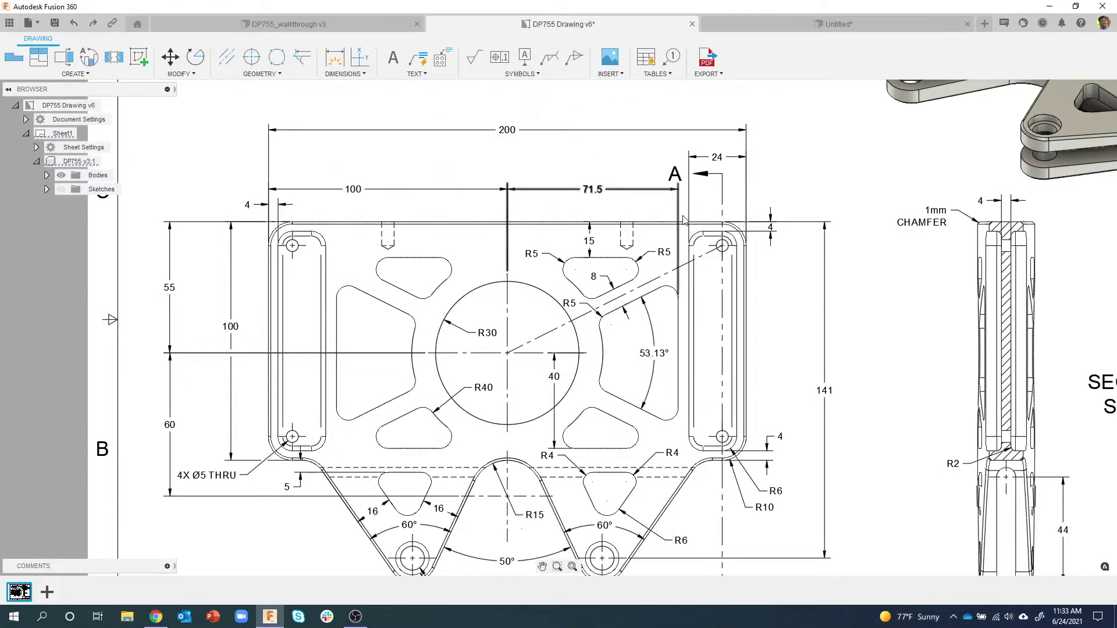
pyautogui.scroll(-3, 729, 277)
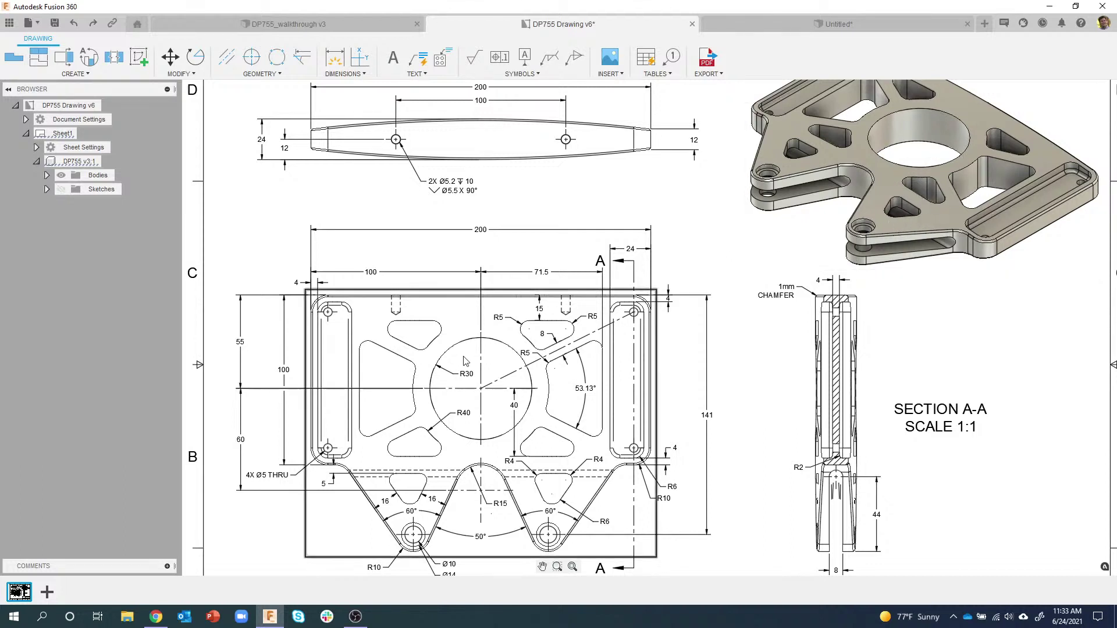
pyautogui.click(735, 25)
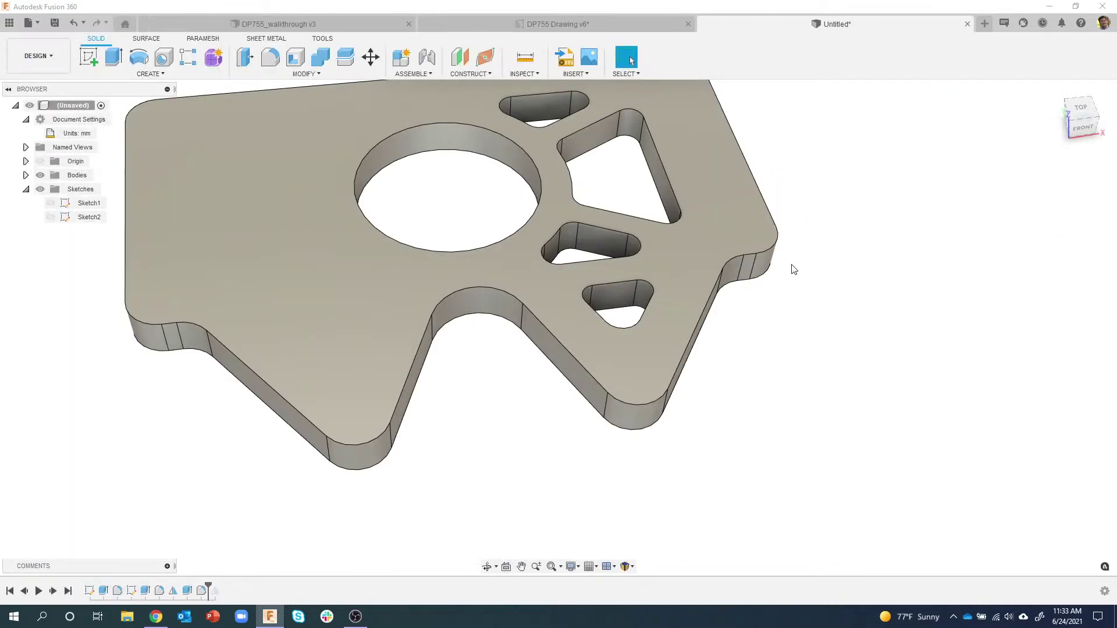
# Step: Open Sketch2 for editing from the design history
pyautogui.keyDown('shift'); pyautogui.moveTo(810, 224); pyautogui.dragTo(213, 528, button='middle'); pyautogui.keyUp('shift')
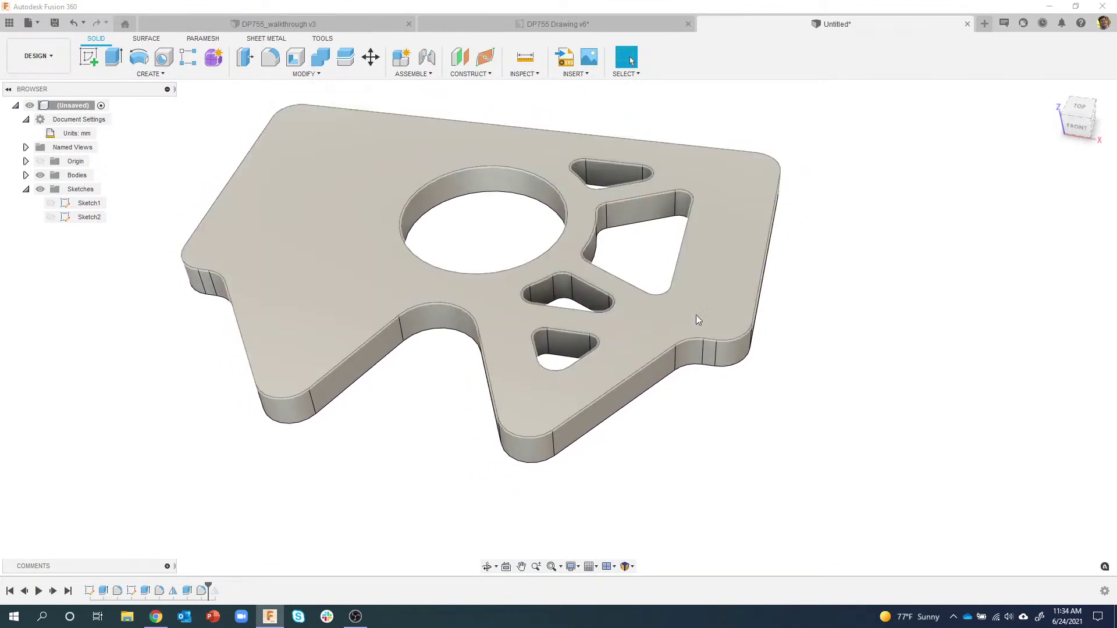
pyautogui.keyDown('shift'); pyautogui.moveTo(682, 321); pyautogui.dragTo(702, 217, button='middle'); pyautogui.keyUp('shift')
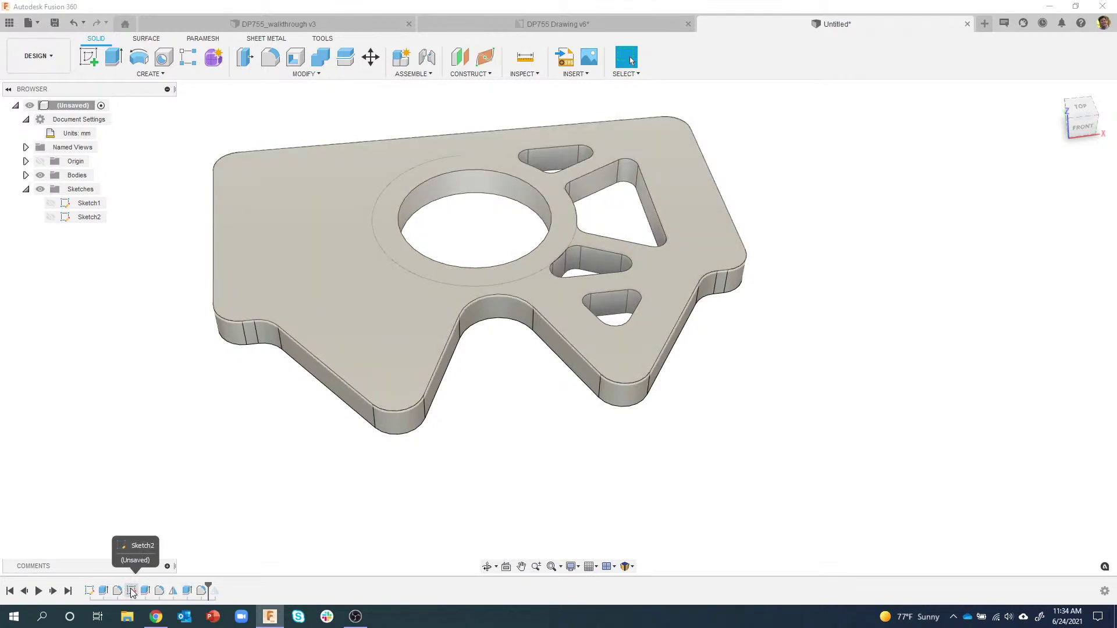
pyautogui.doubleClick(132, 592)
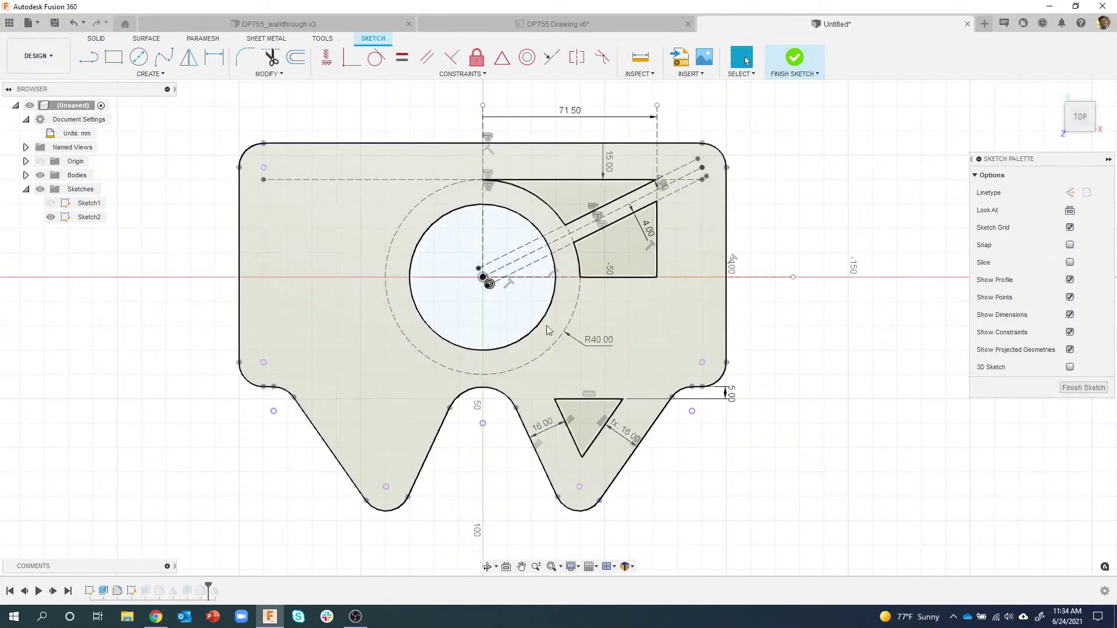
# Step: Finish the cutout sketch and start a new sketch on the plate's top face
pyautogui.click(795, 58)
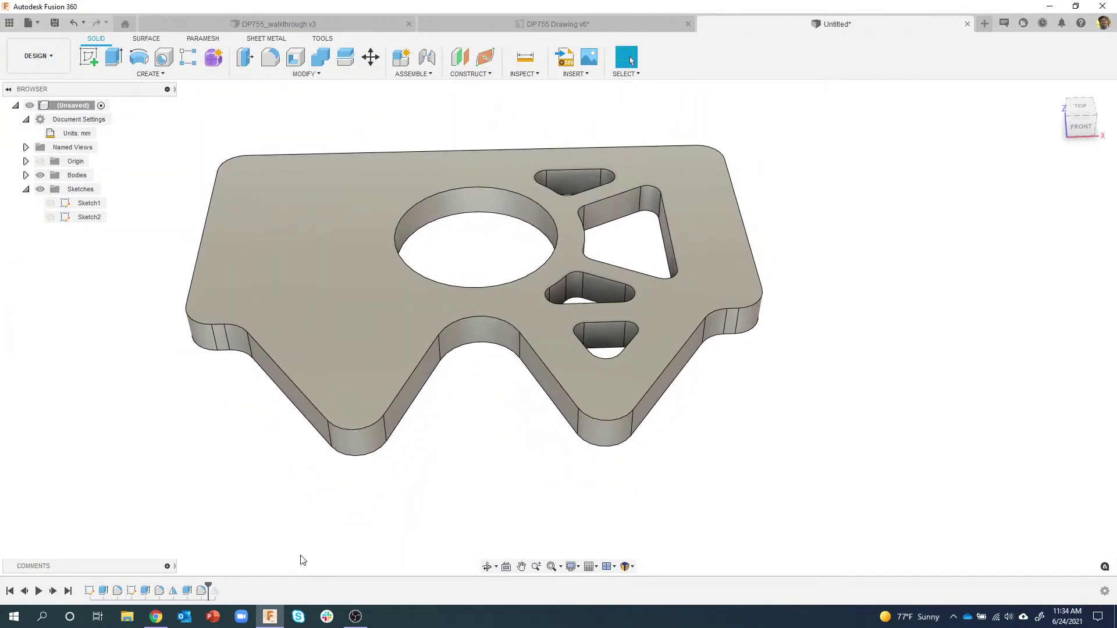
pyautogui.click(132, 592)
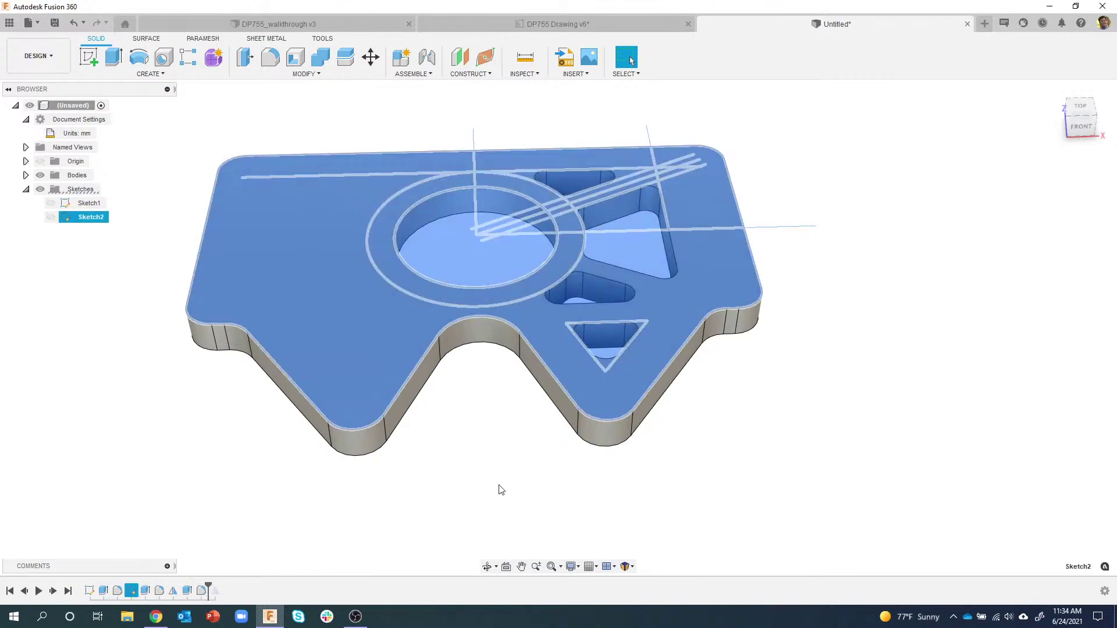
pyautogui.click(732, 425)
pyautogui.keyDown('shift'); pyautogui.moveTo(731, 425); pyautogui.dragTo(728, 209, button='middle'); pyautogui.keyUp('shift')
pyautogui.click(727, 209)
pyautogui.rightClick(726, 213)
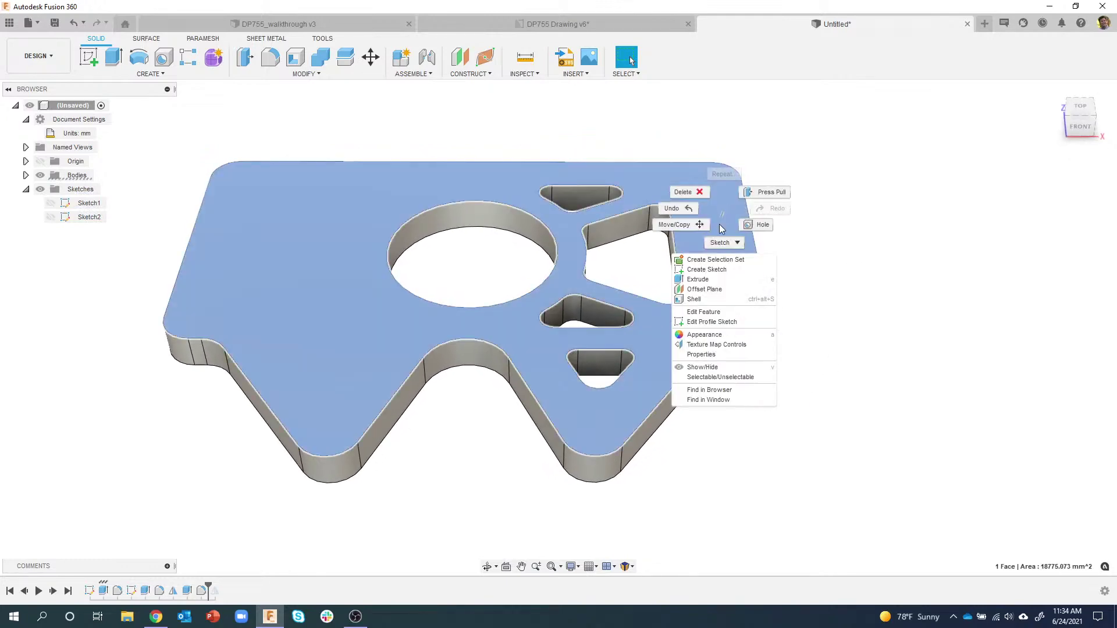
pyautogui.click(715, 269)
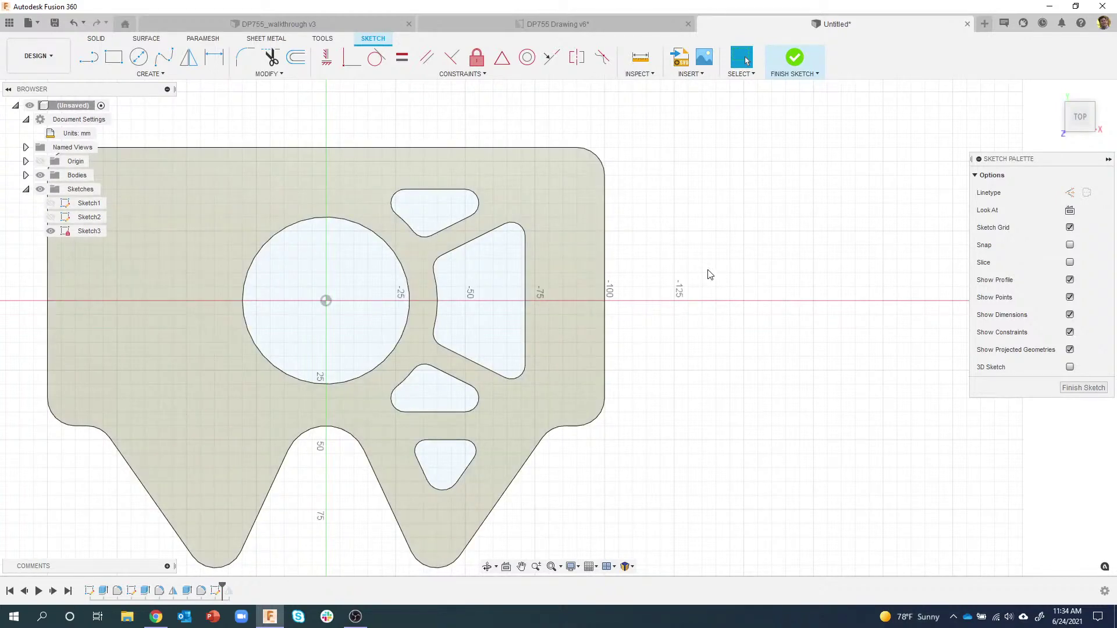
# Step: Project the whole plate body into the sketch with the projection link kept on
pyautogui.press('p')
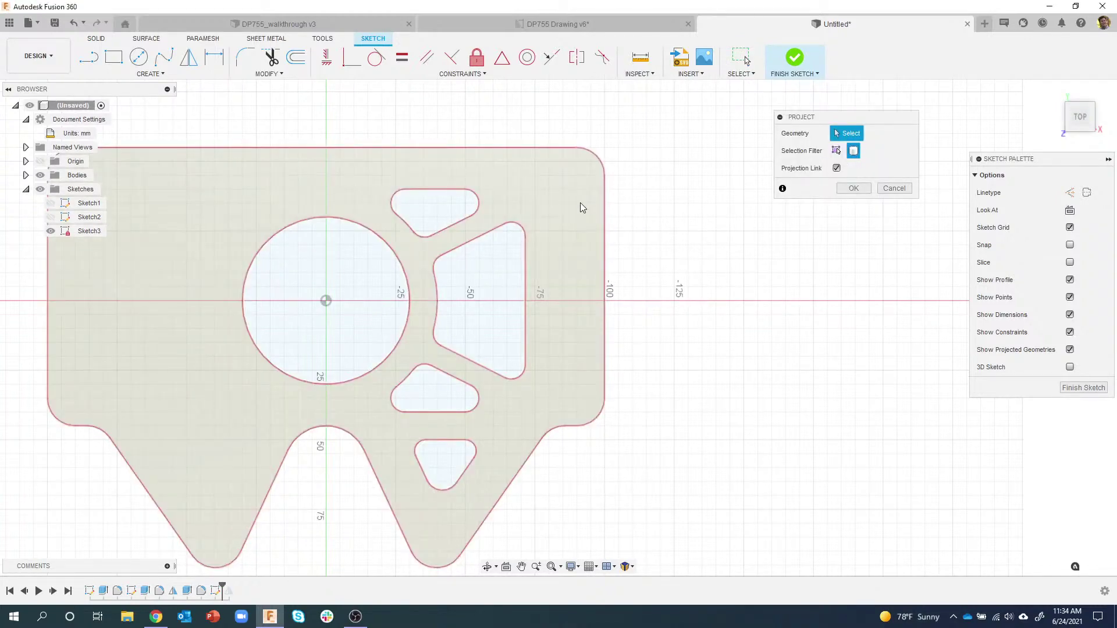
pyautogui.click(541, 245)
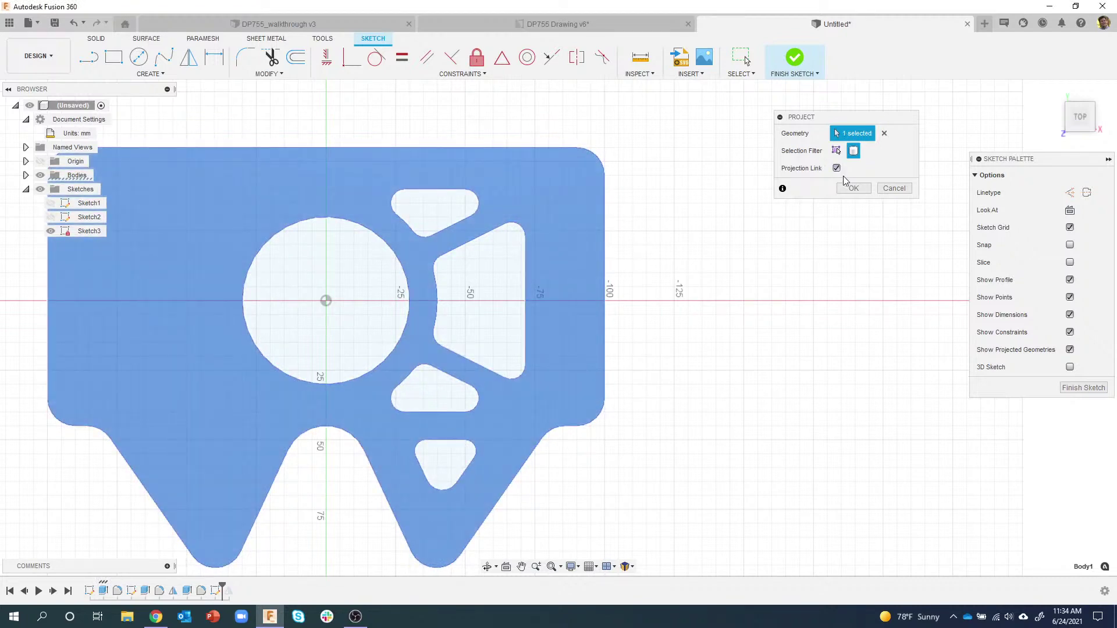
pyautogui.click(853, 188)
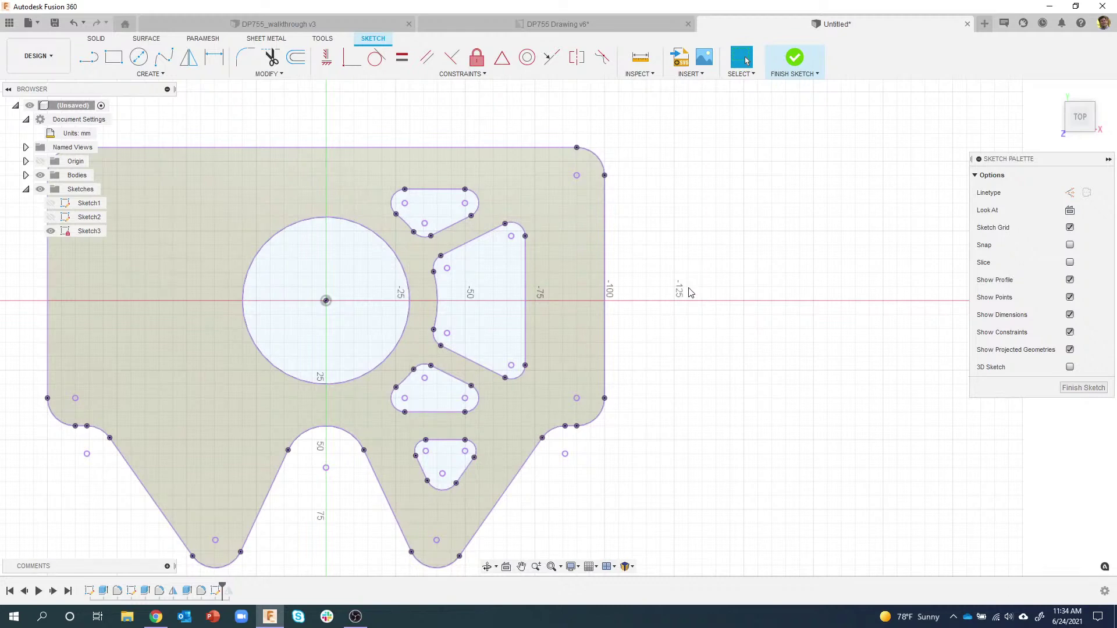
# Step: Sketch a tall rectangle about 15.5 mm wide between the large trapezoidal cutout and the plate's right edge
pyautogui.click(113, 57)
pyautogui.click(546, 199)
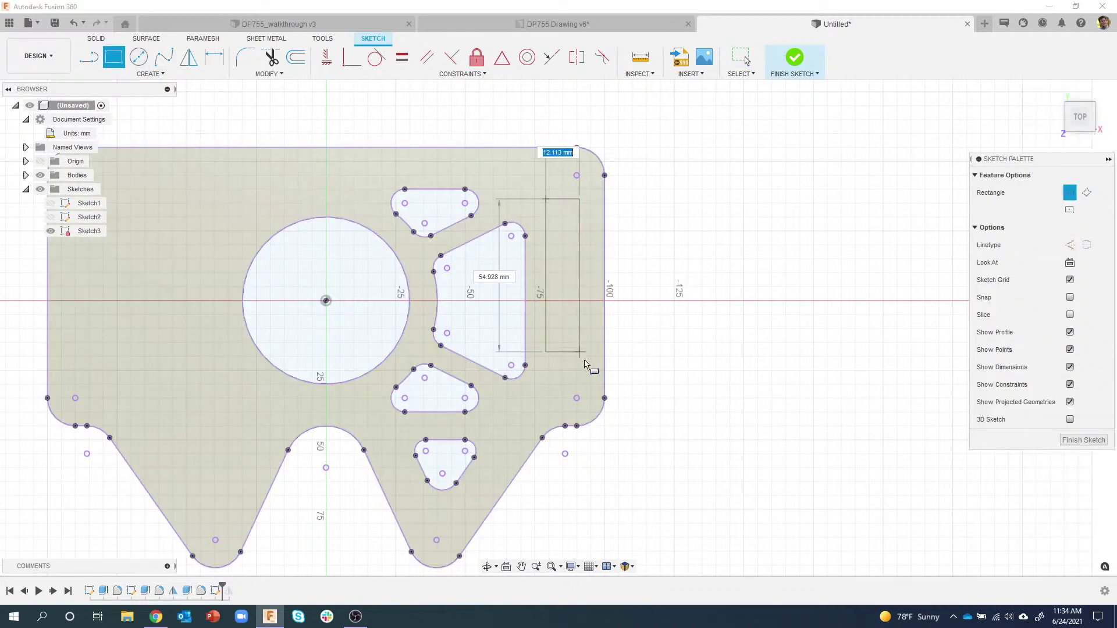
pyautogui.click(589, 374)
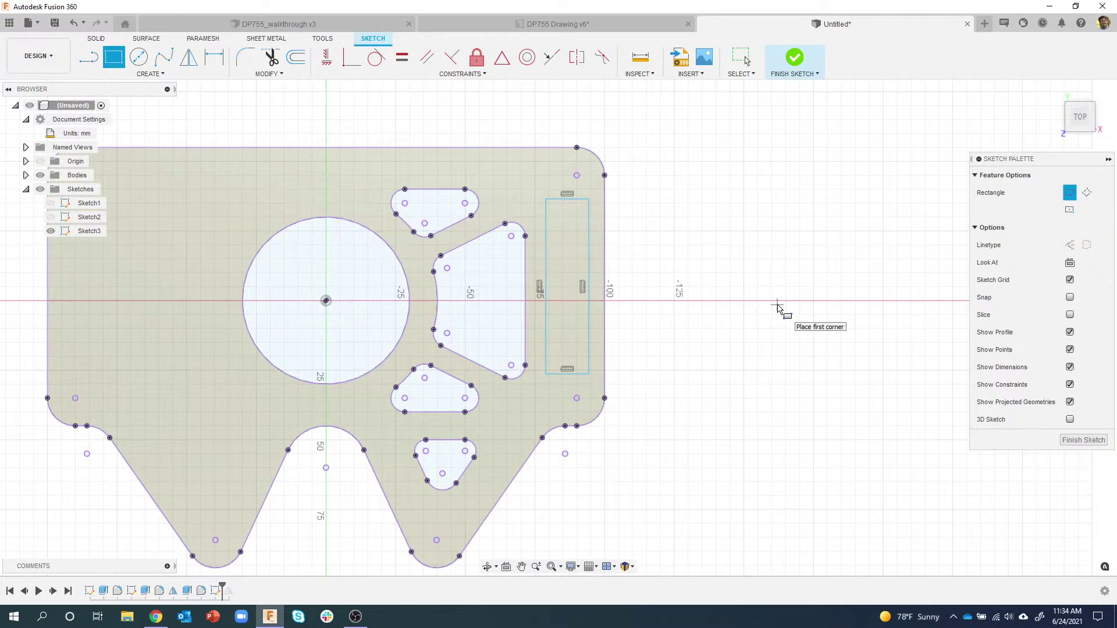
# Step: Check the pocket dimensions in the DP755 drawing and dimension the rectangle's inner long side 24 mm from the plate's right edge
pyautogui.click(519, 26)
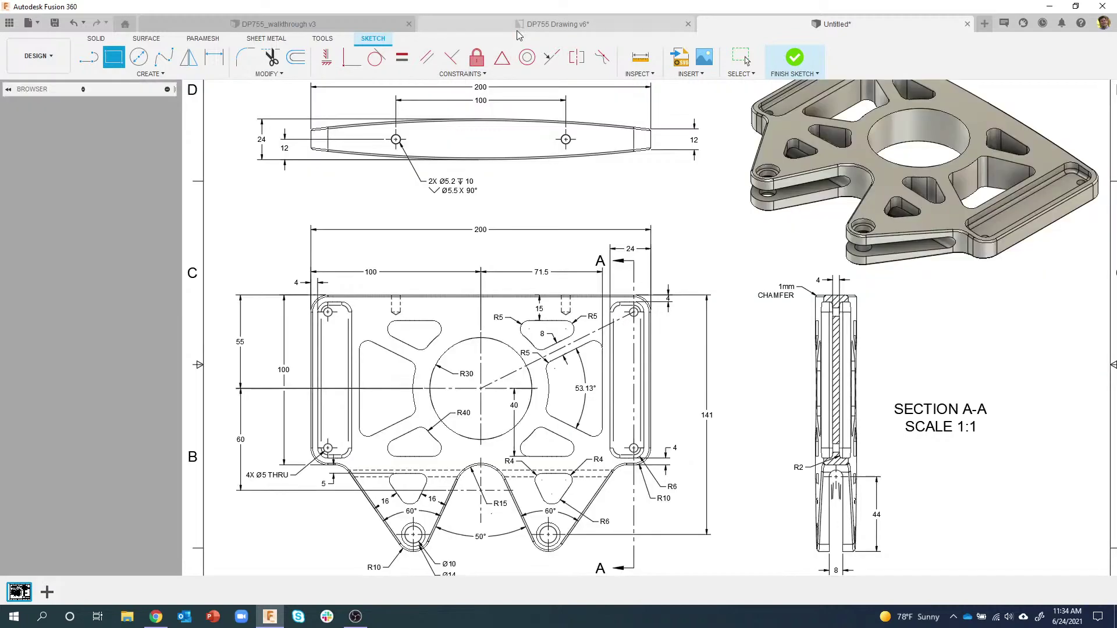
pyautogui.scroll(3, 686, 266)
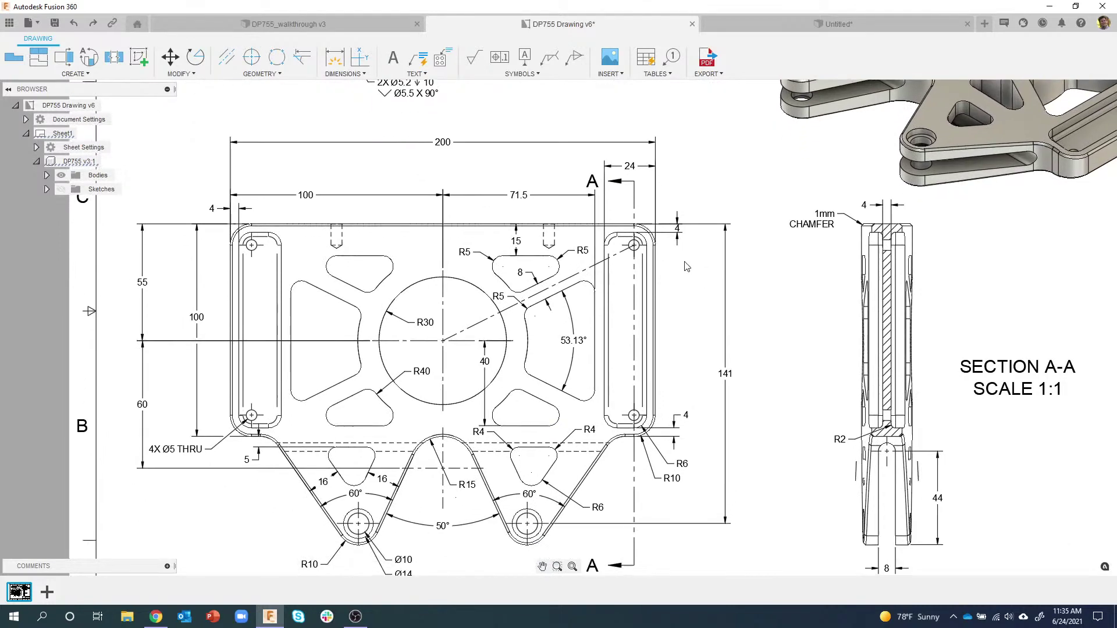
pyautogui.scroll(1, 646, 232)
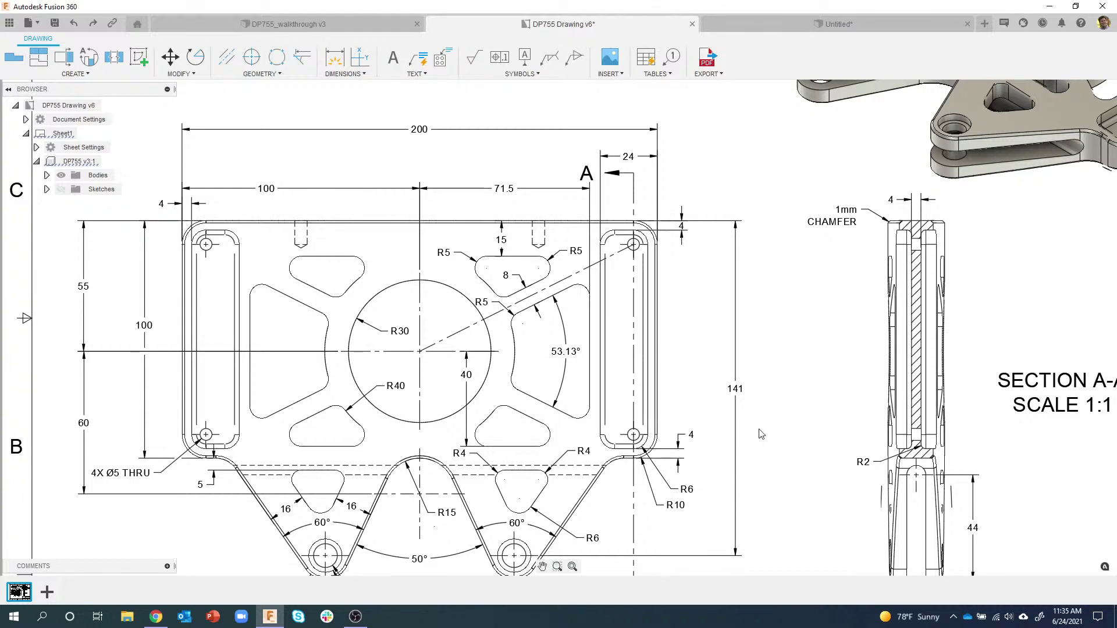
pyautogui.click(763, 26)
pyautogui.scroll(2, 650, 144)
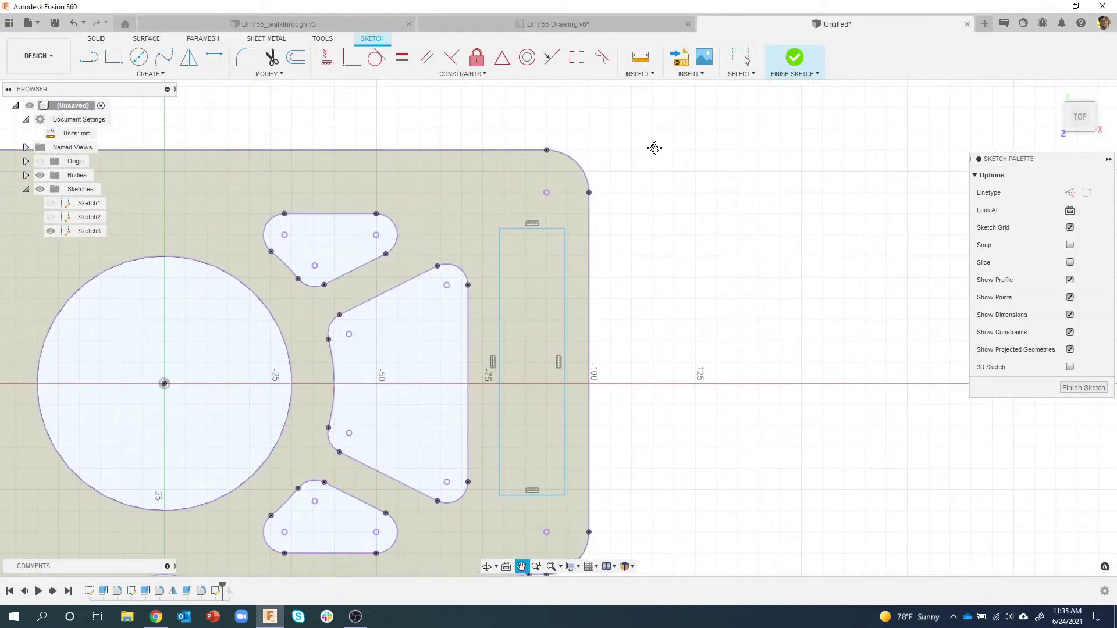
pyautogui.click(225, 61)
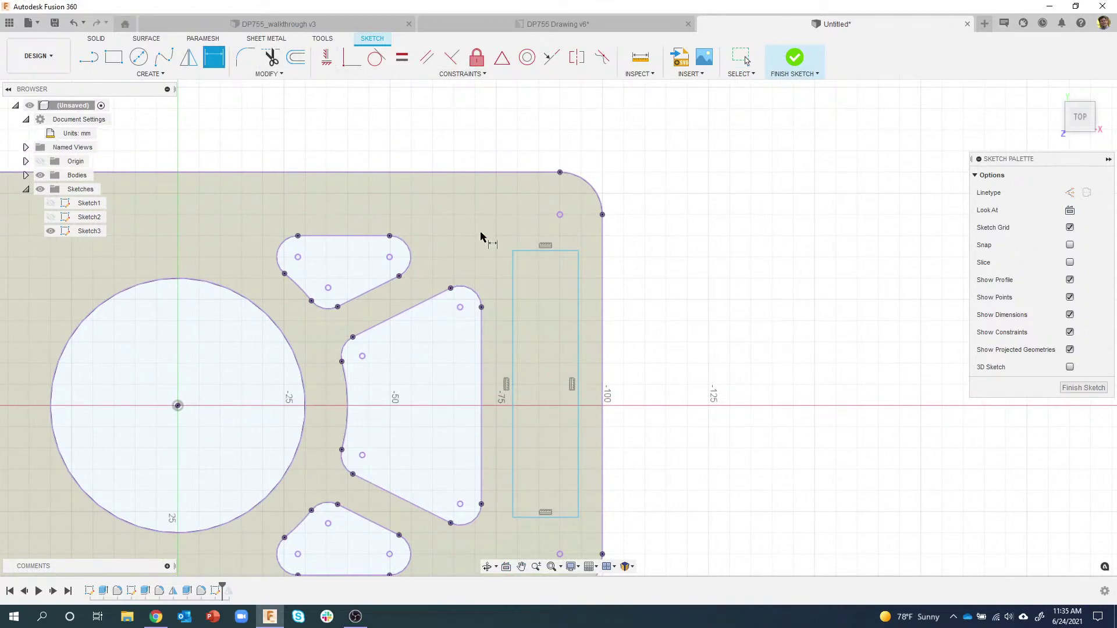
pyautogui.click(604, 241)
pyautogui.click(511, 257)
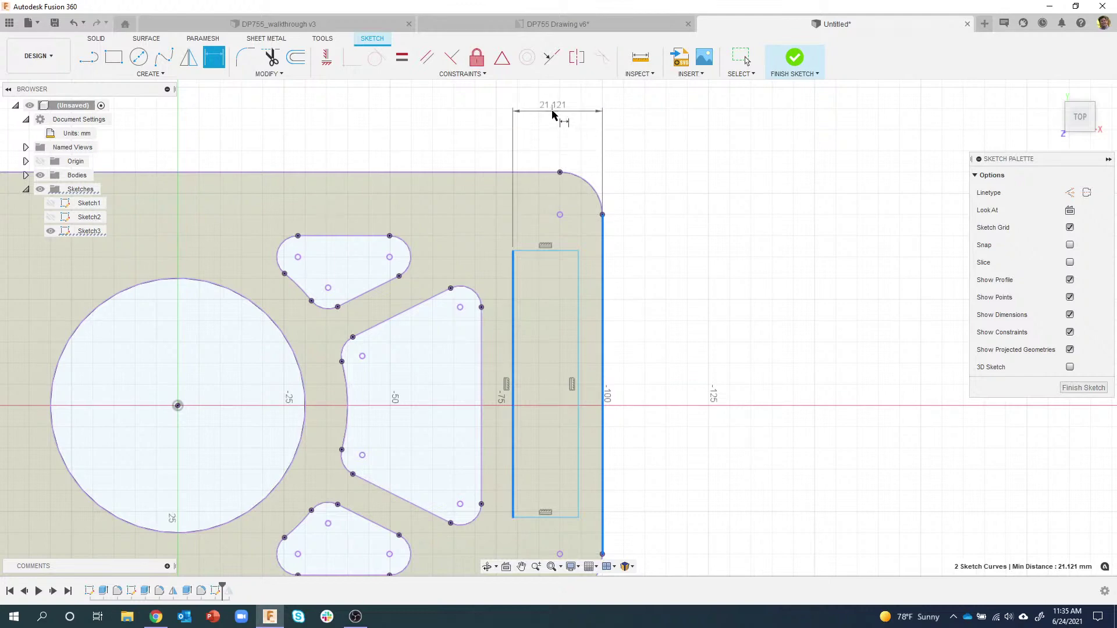
pyautogui.click(558, 111)
pyautogui.write('24')
pyautogui.press('Return')
# Step: Dimension the rectangle's top side 4 mm from the plate's top edge
pyautogui.scroll(-3, 554, 174)
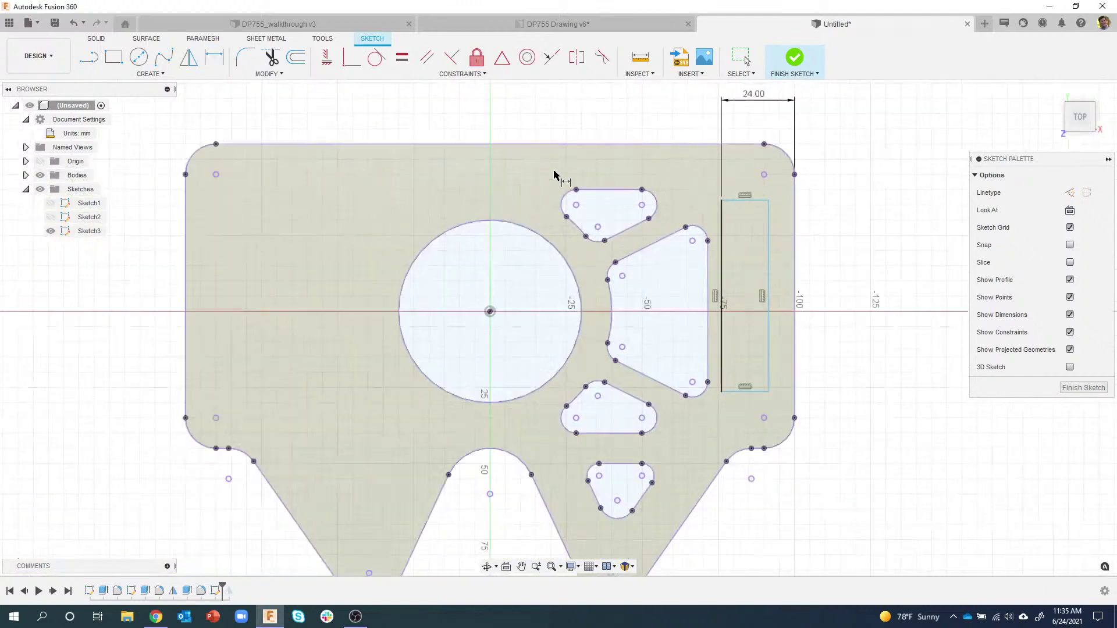
pyautogui.scroll(2, 805, 142)
pyautogui.click(804, 142)
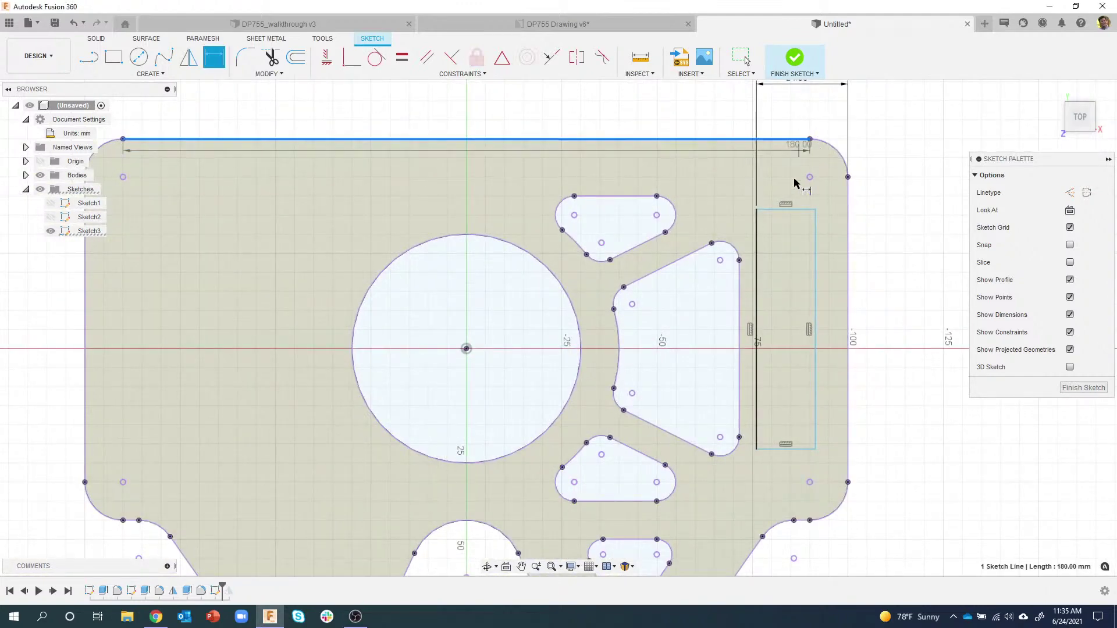
pyautogui.click(798, 210)
pyautogui.click(875, 174)
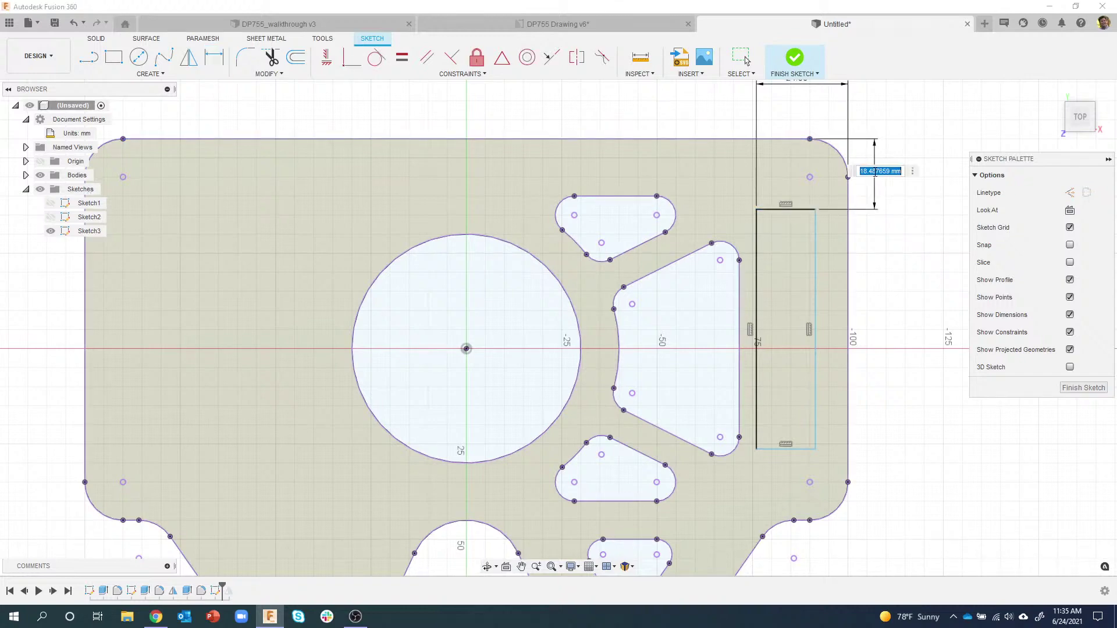
pyautogui.write('4')
pyautogui.press('Return')
pyautogui.press('Escape')
pyautogui.moveTo(839, 261); pyautogui.dragTo(783, 231, button='middle')
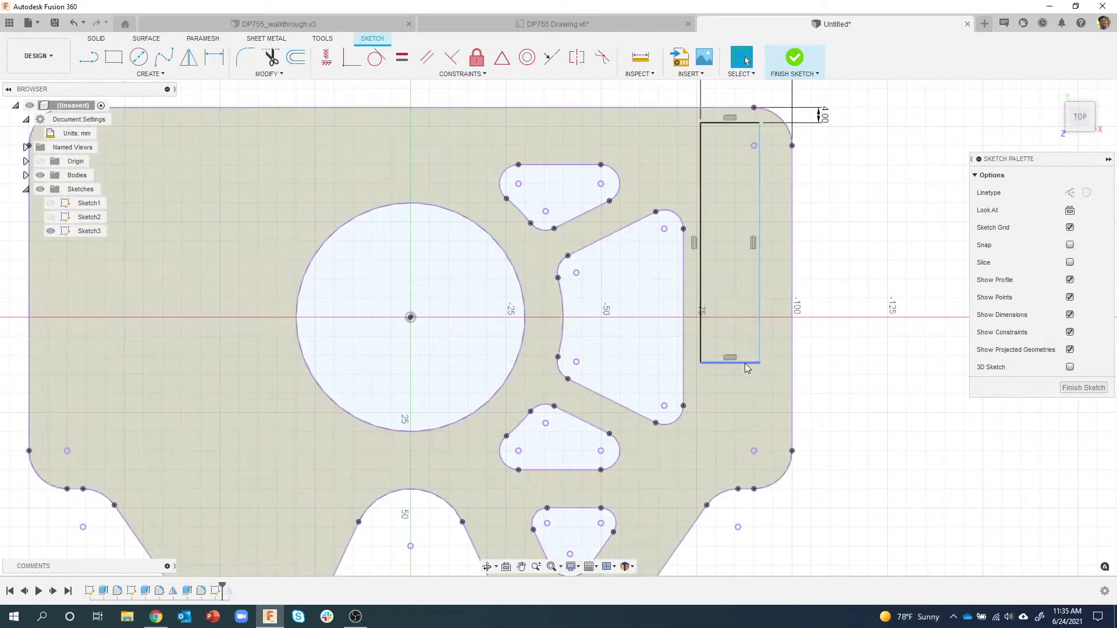
pyautogui.click(744, 363)
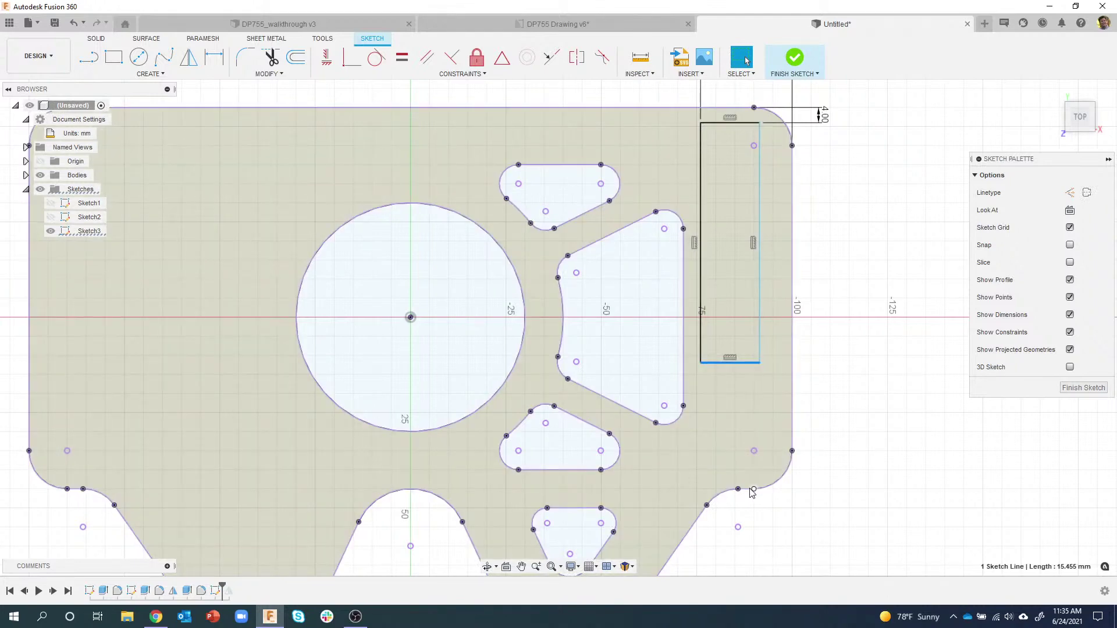
pyautogui.click(753, 489)
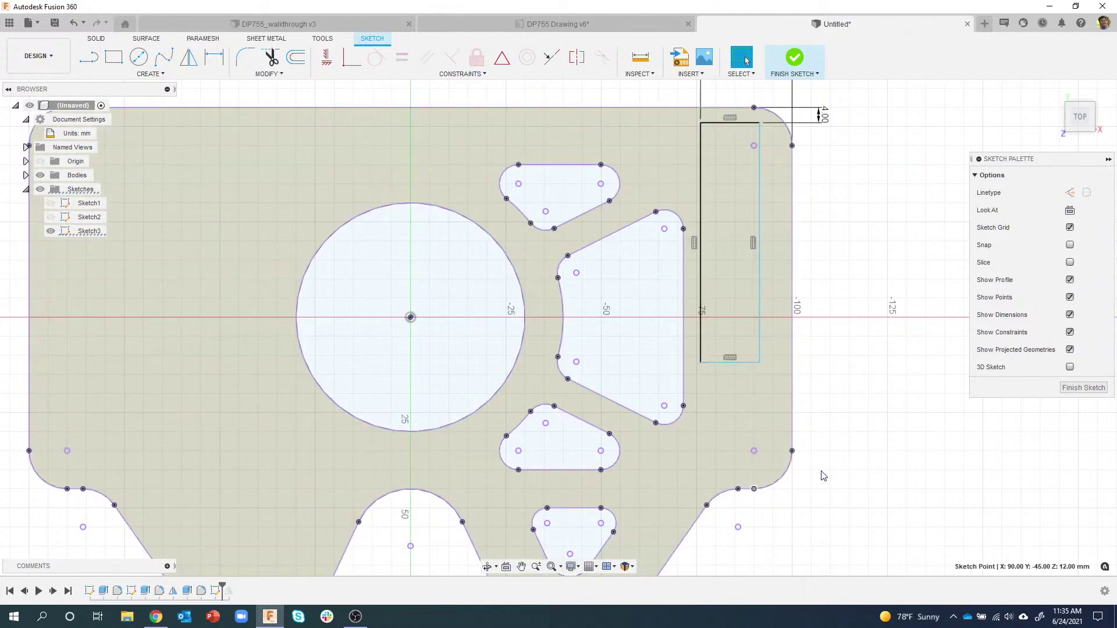
pyautogui.press('d')
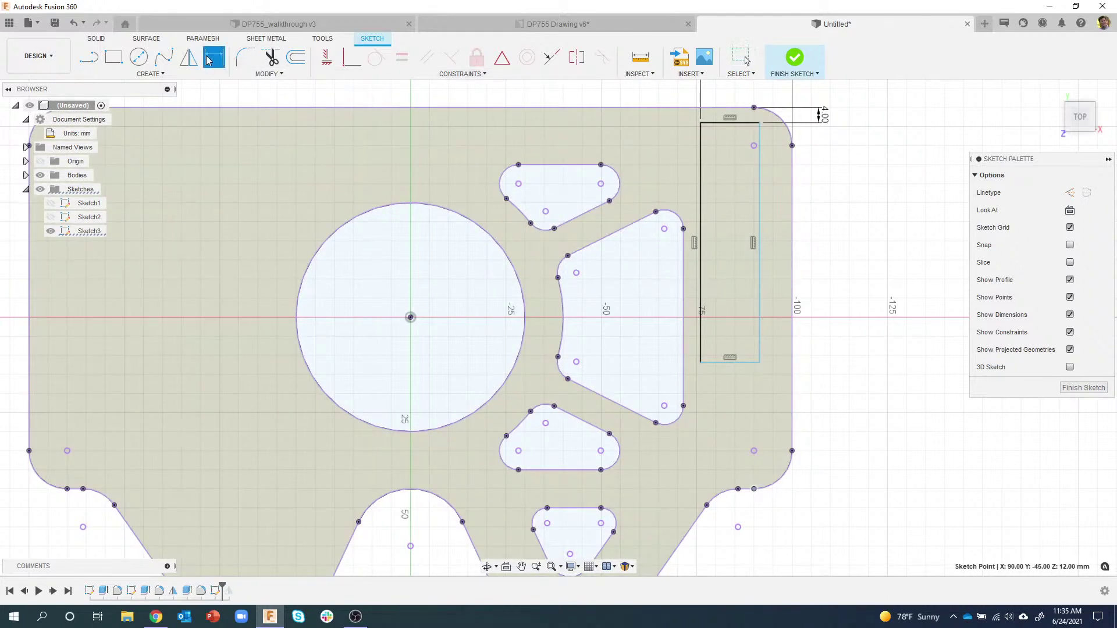
pyautogui.click(731, 361)
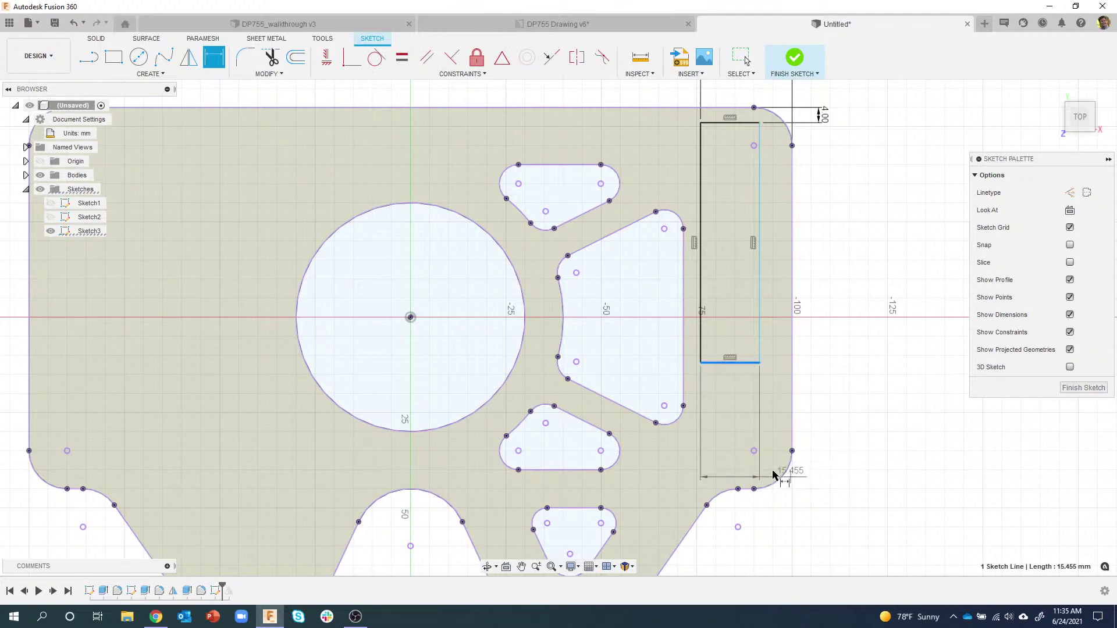
pyautogui.rightClick(822, 437)
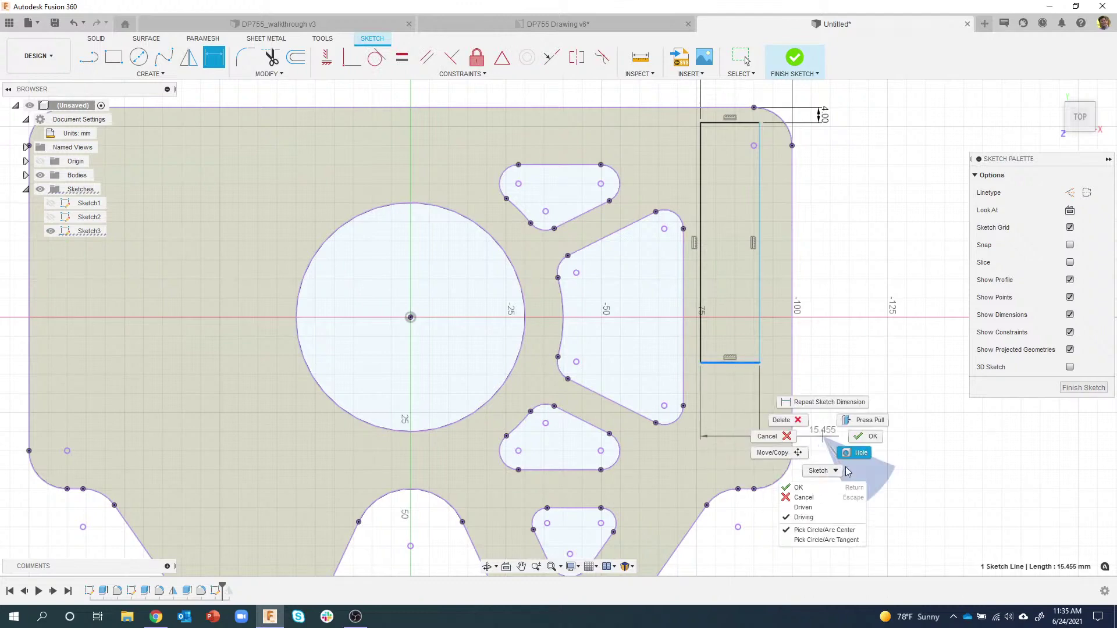
pyautogui.press('Escape')
pyautogui.press('Escape')
# Step: Dimension the rectangle's bottom side 4 mm from the end point of the plate's lower-right corner arc
pyautogui.click(214, 57)
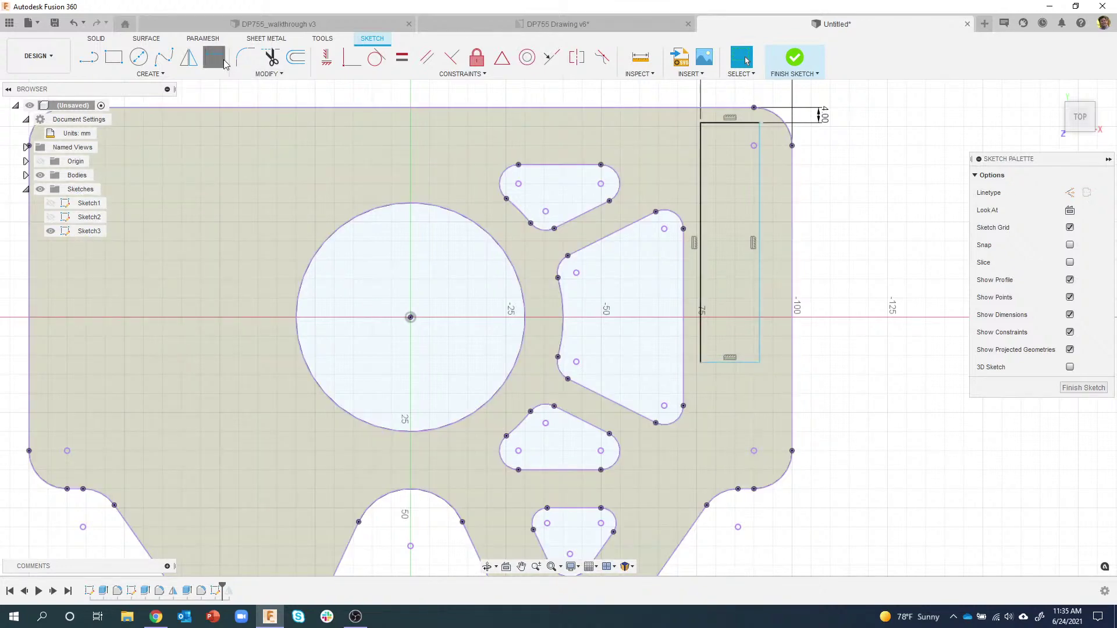
pyautogui.click(754, 489)
pyautogui.click(831, 447)
pyautogui.write('4')
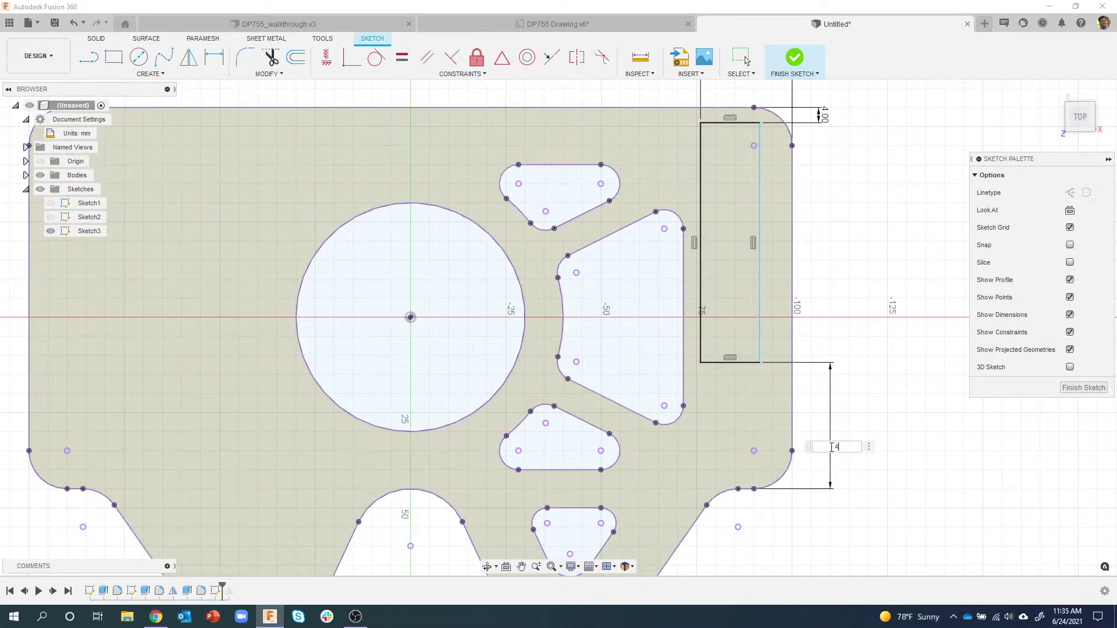
pyautogui.press('Return')
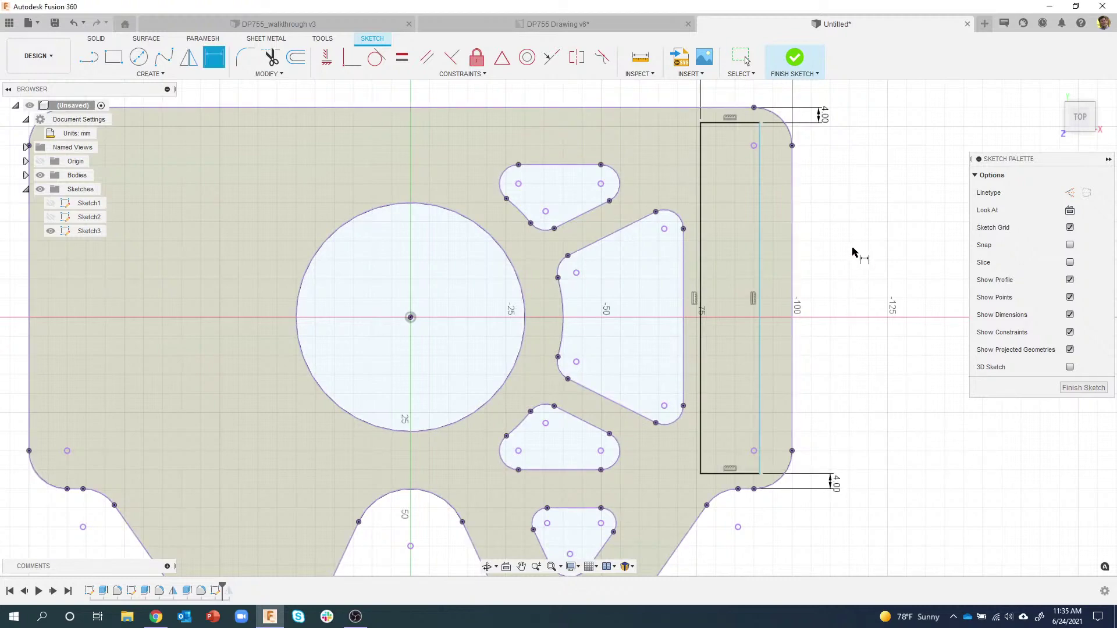
# Step: Dimension the rectangle's outer long side from the plate's right edge, linked to the top 4 mm offset (d40), and move the label outward
pyautogui.moveTo(852, 251); pyautogui.dragTo(835, 329, button='middle')
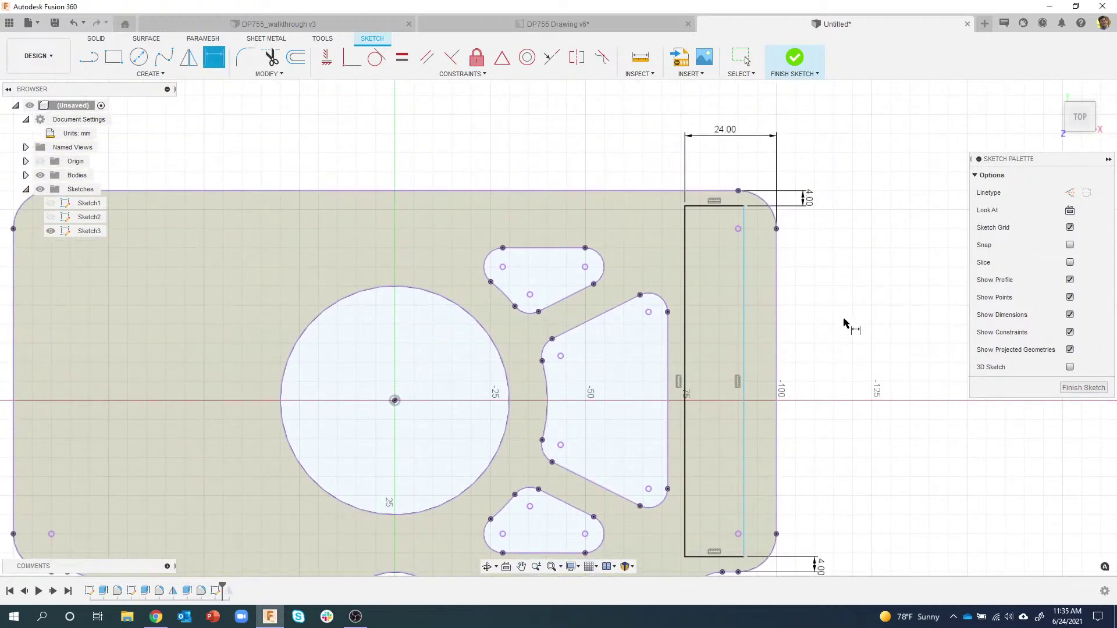
pyautogui.click(605, 26)
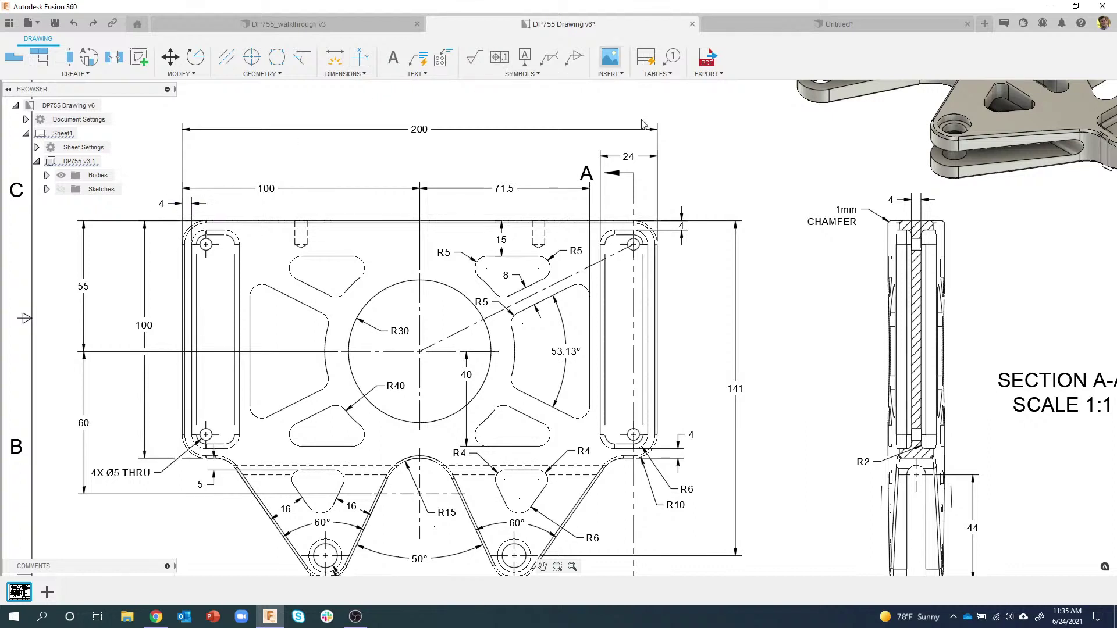
pyautogui.click(749, 26)
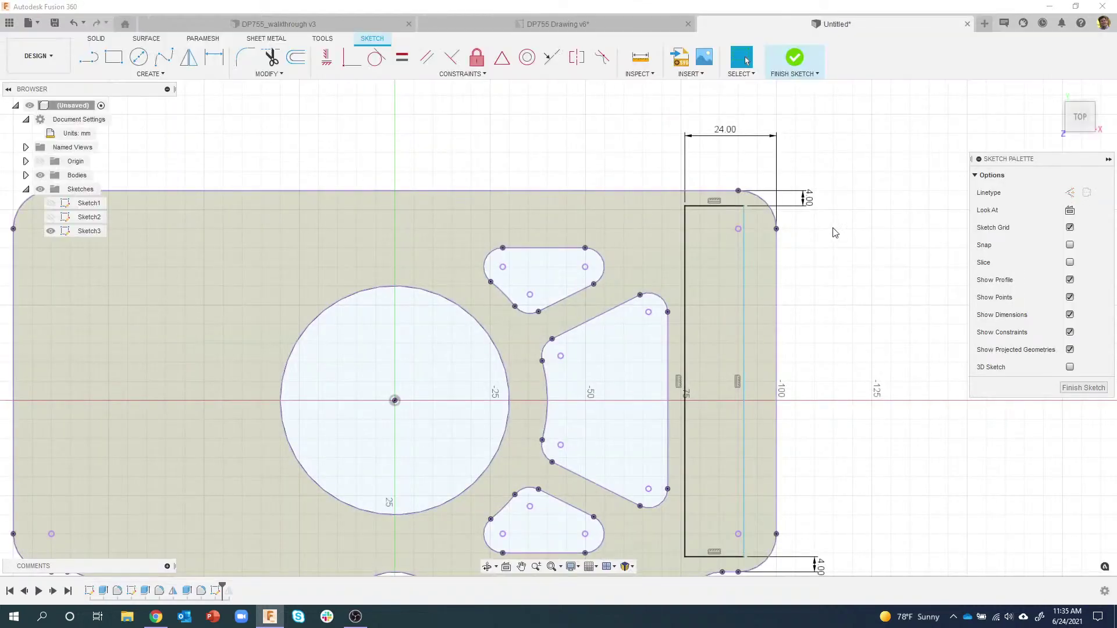
pyautogui.press('d')
pyautogui.click(745, 271)
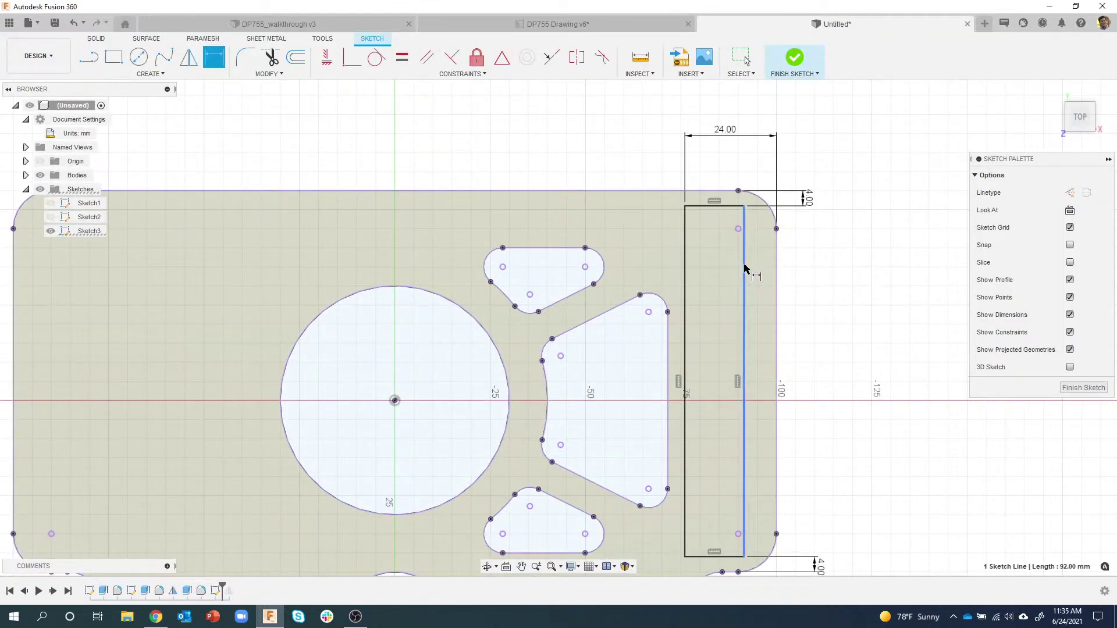
pyautogui.click(776, 279)
pyautogui.click(820, 299)
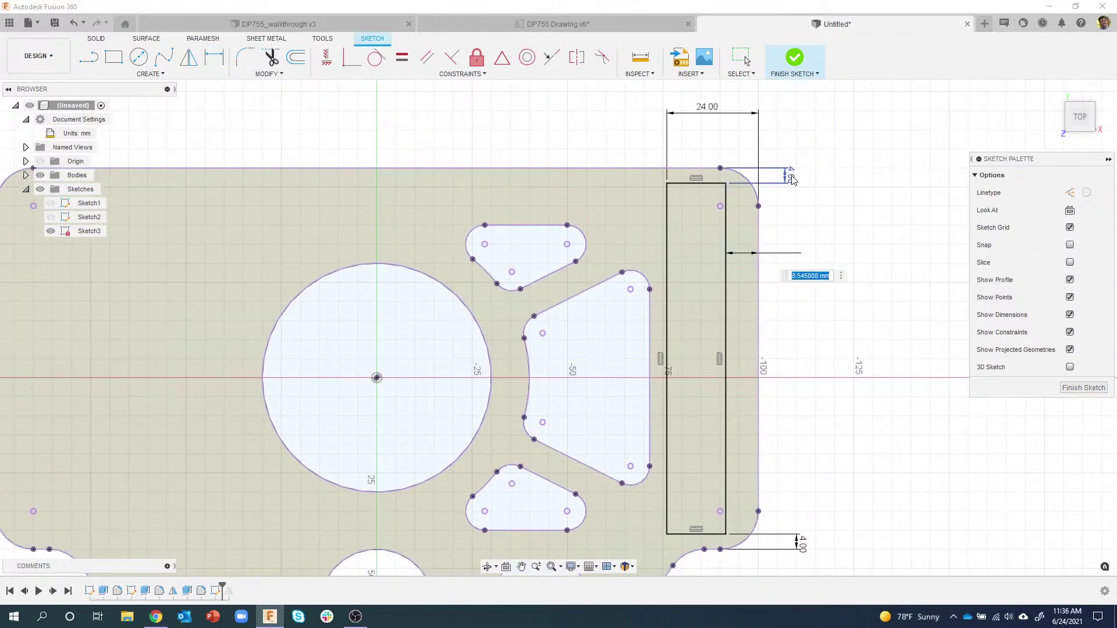
pyautogui.click(790, 181)
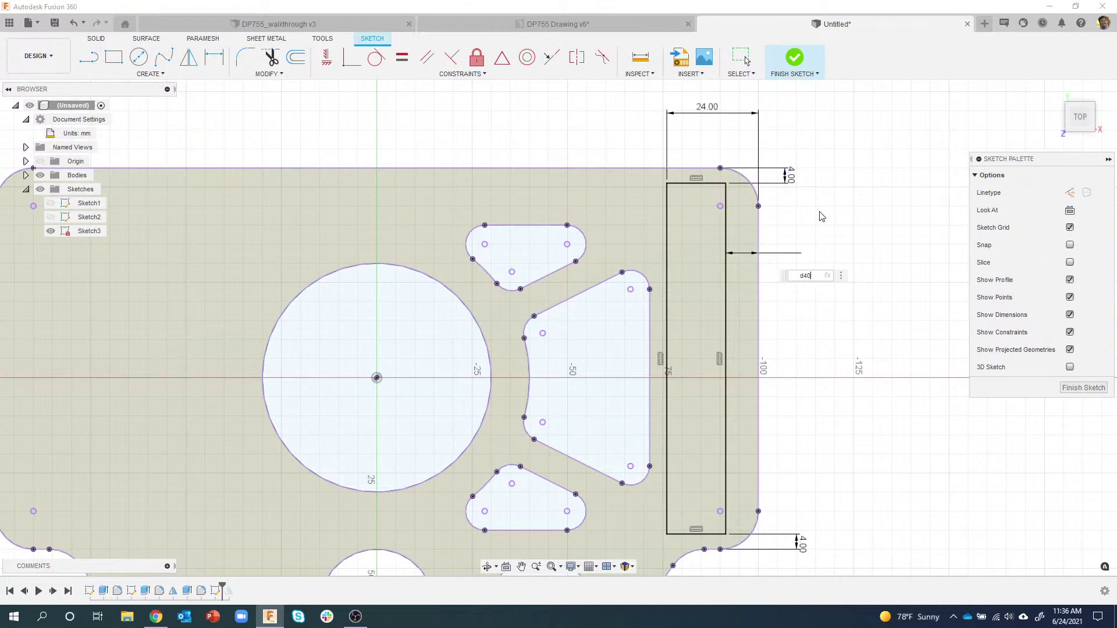
pyautogui.press('Return')
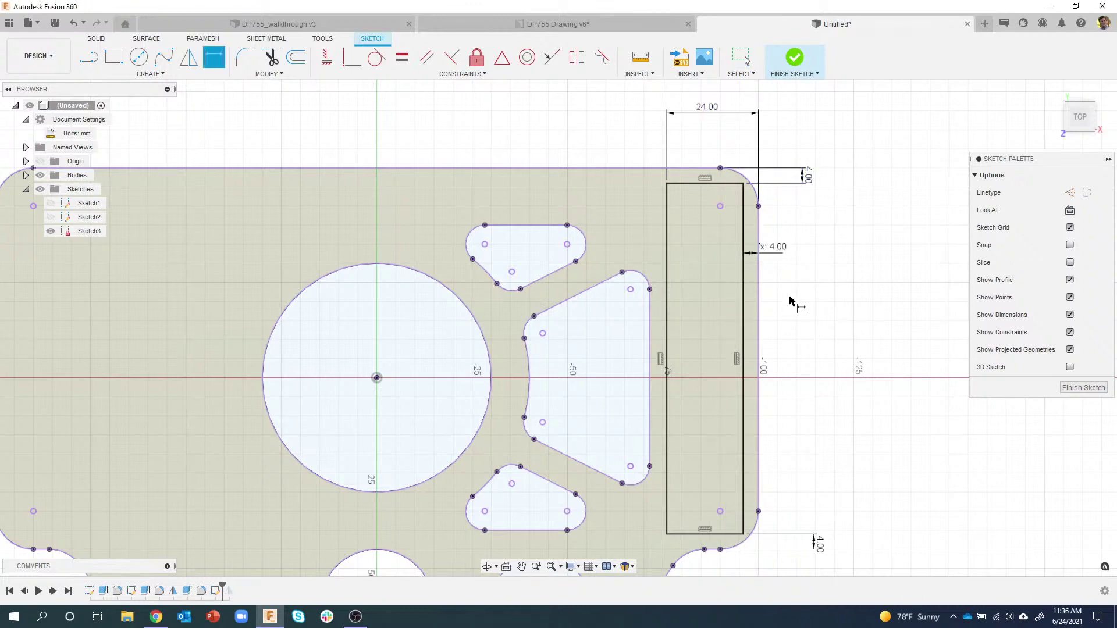
pyautogui.press('Escape')
pyautogui.moveTo(778, 249); pyautogui.dragTo(803, 245)
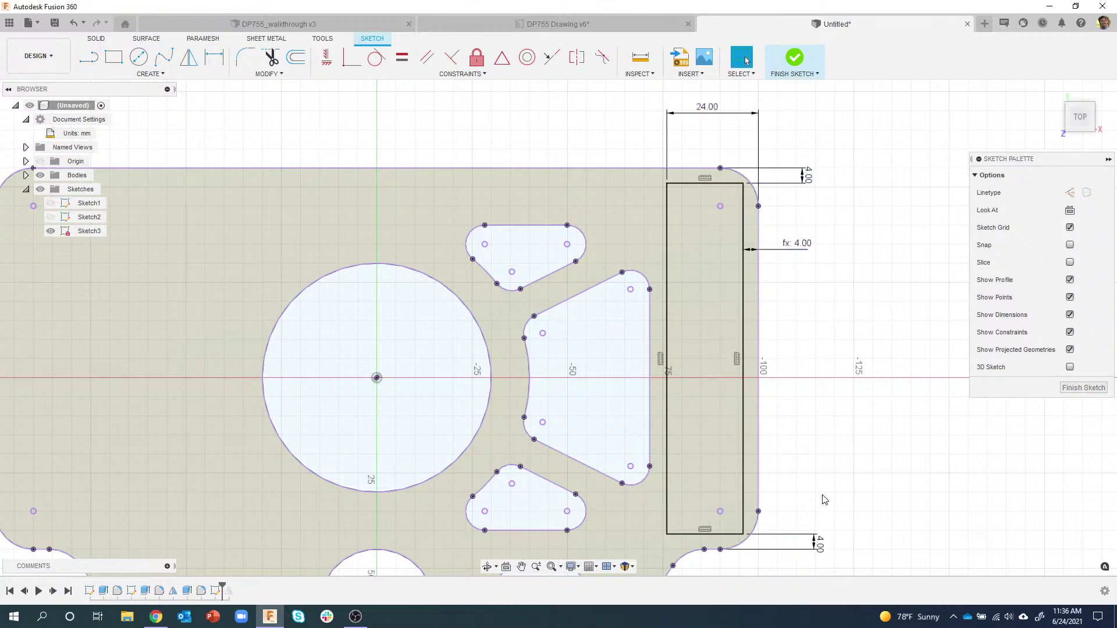
# Step: Dimension the rectangle's bottom side from the end point of the plate's lower-right corner arc, linked to the top offset (d40)
pyautogui.moveTo(832, 472)
pyautogui.mouseDown(button='middle')
pyautogui.moveTo(810, 401)
pyautogui.moveTo(800, 440)
pyautogui.mouseUp(button='middle')
pyautogui.scroll(-1, 442, 180)
pyautogui.click(226, 60)
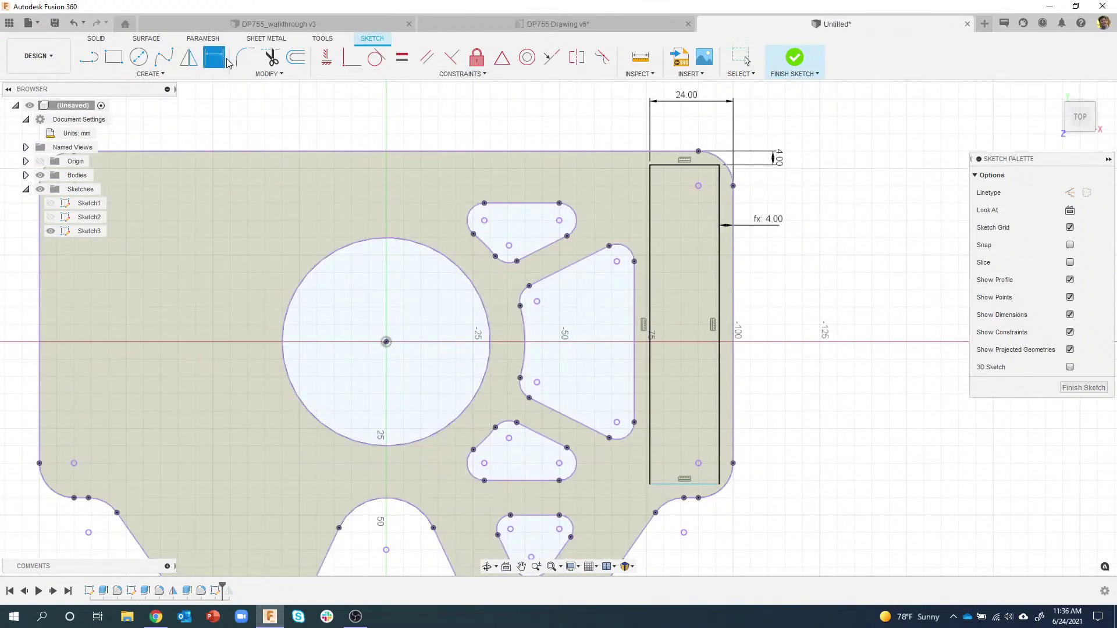
pyautogui.click(699, 500)
pyautogui.click(698, 498)
pyautogui.click(751, 491)
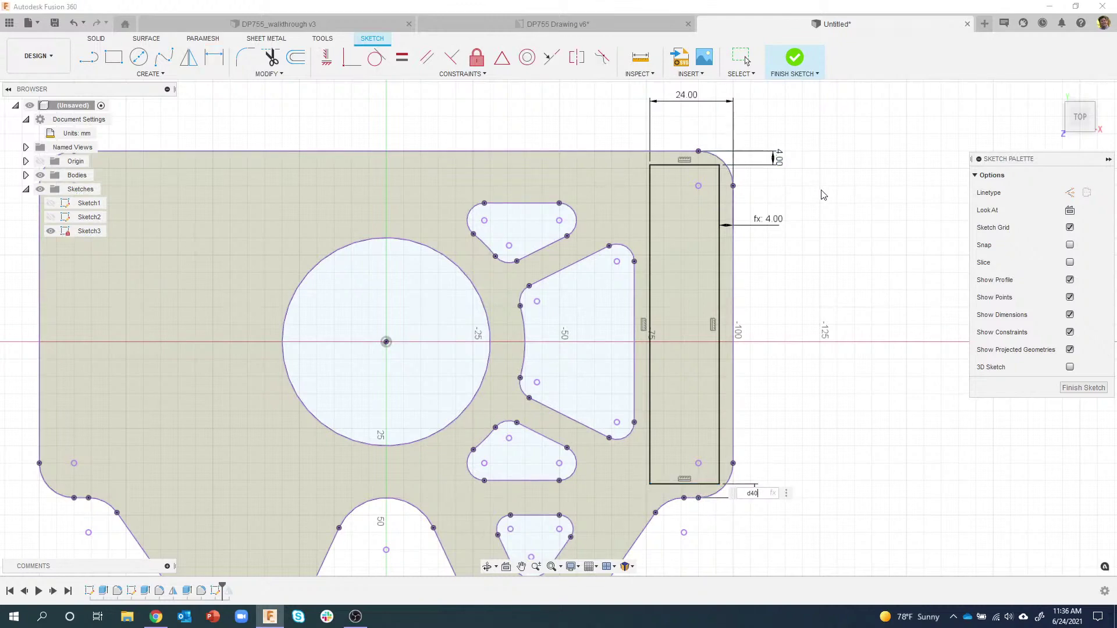
pyautogui.write('d40')
pyautogui.press('Return')
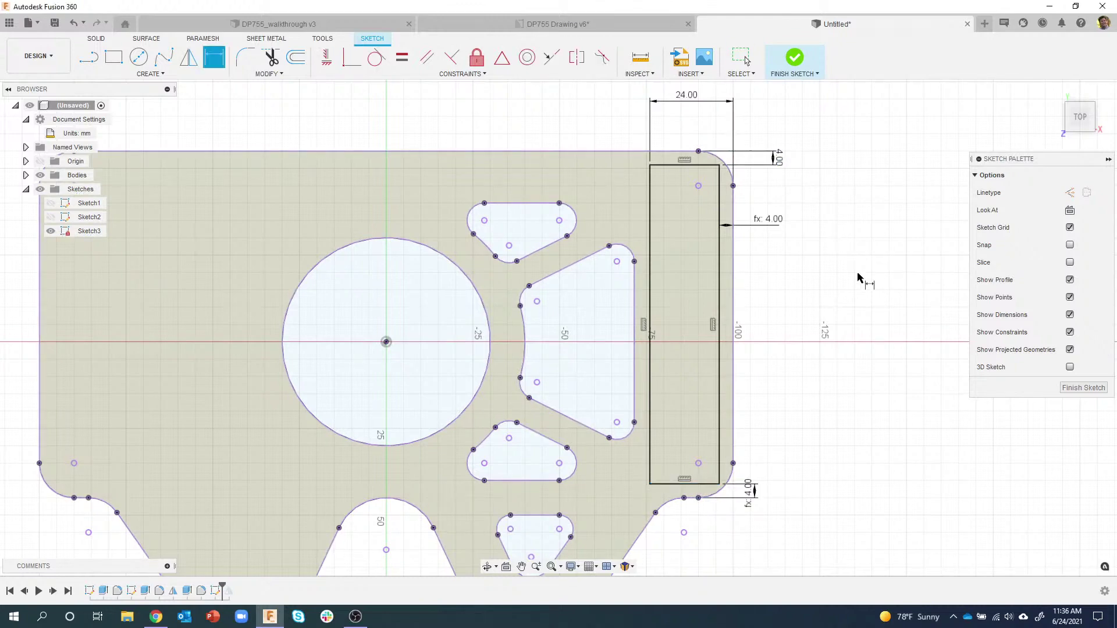
pyautogui.press('Escape')
# Step: Try a 6 mm top offset to test the linked dimensions and undo the change
pyautogui.doubleClick(778, 157)
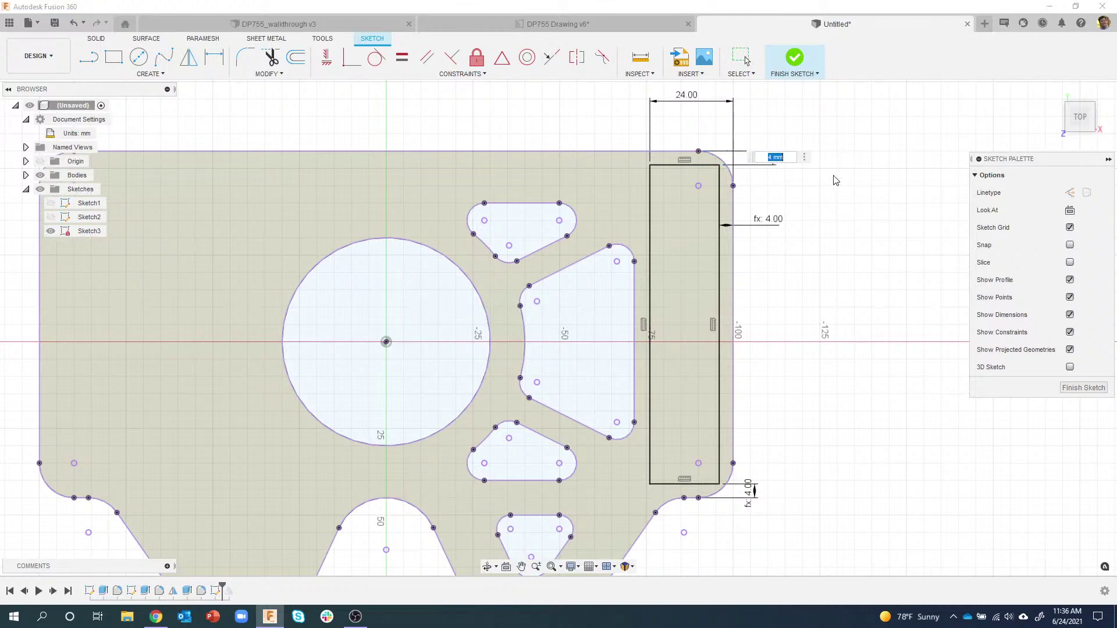
pyautogui.write('6')
pyautogui.press('Return')
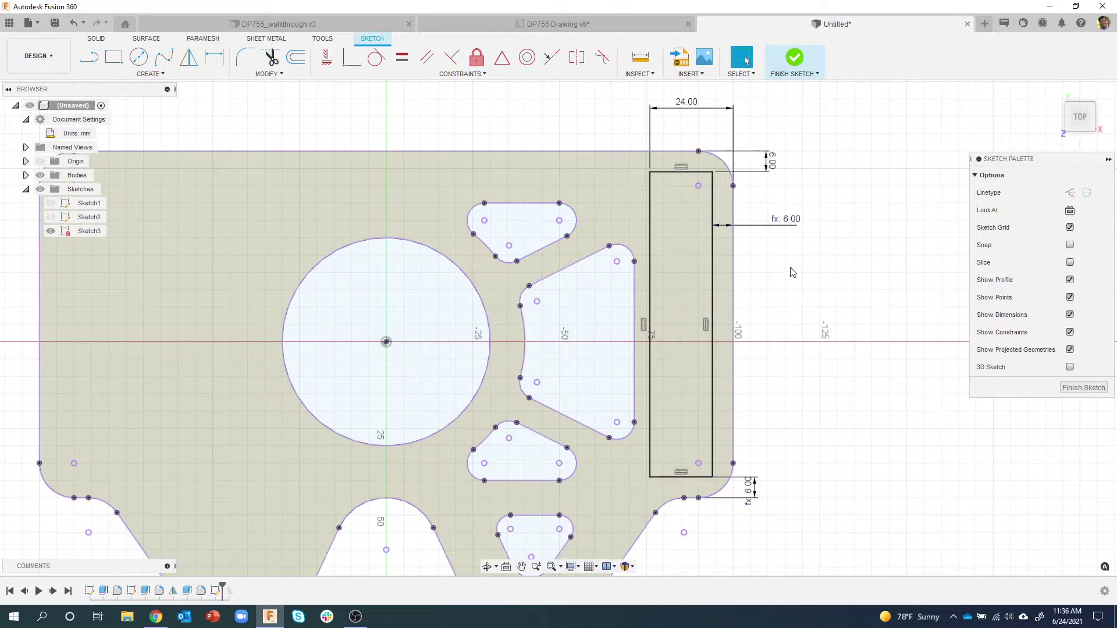
pyautogui.hotkey('ctrl', 'z')
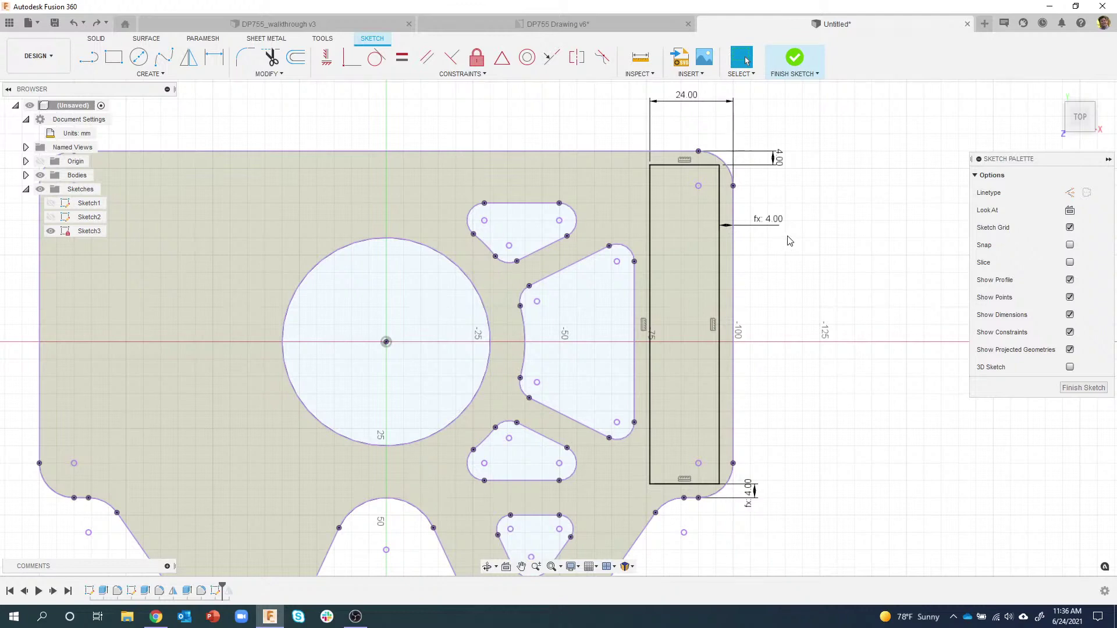
# Step: Finish the sketch and examine section A-A in the DP755 drawing for the pocket depth and remaining web thickness
pyautogui.click(786, 53)
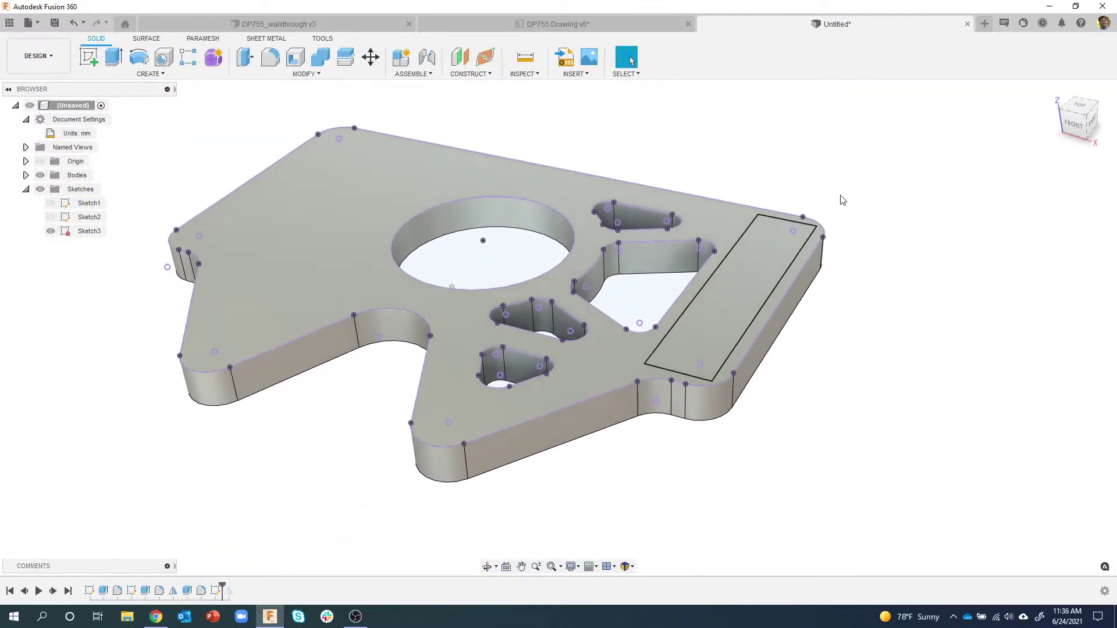
pyautogui.click(543, 27)
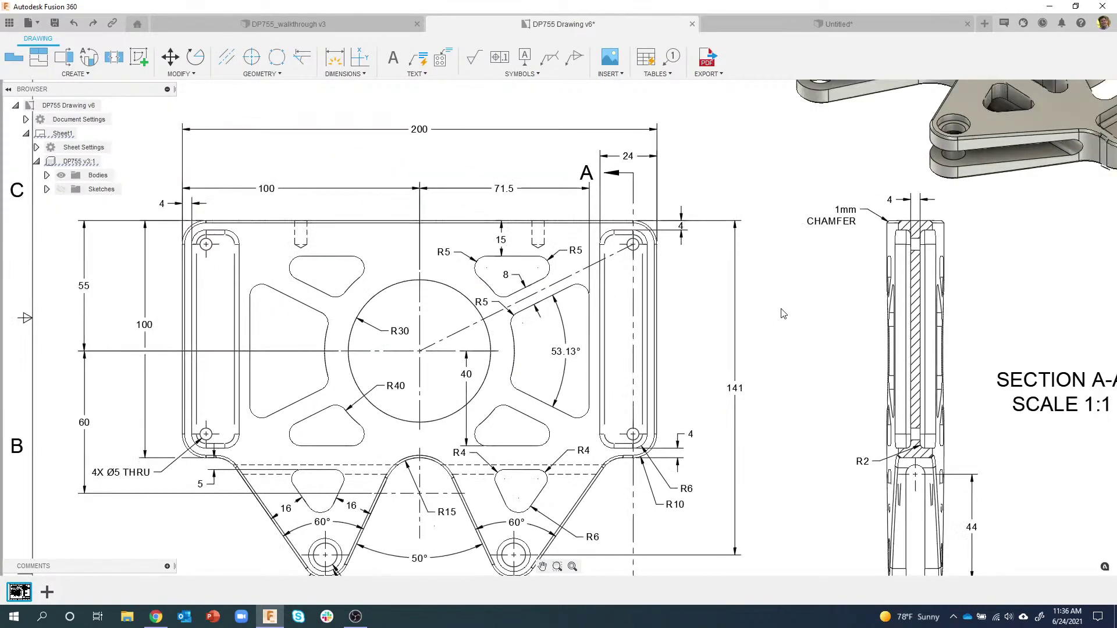
pyautogui.scroll(-3, 783, 314)
pyautogui.scroll(1, 744, 263)
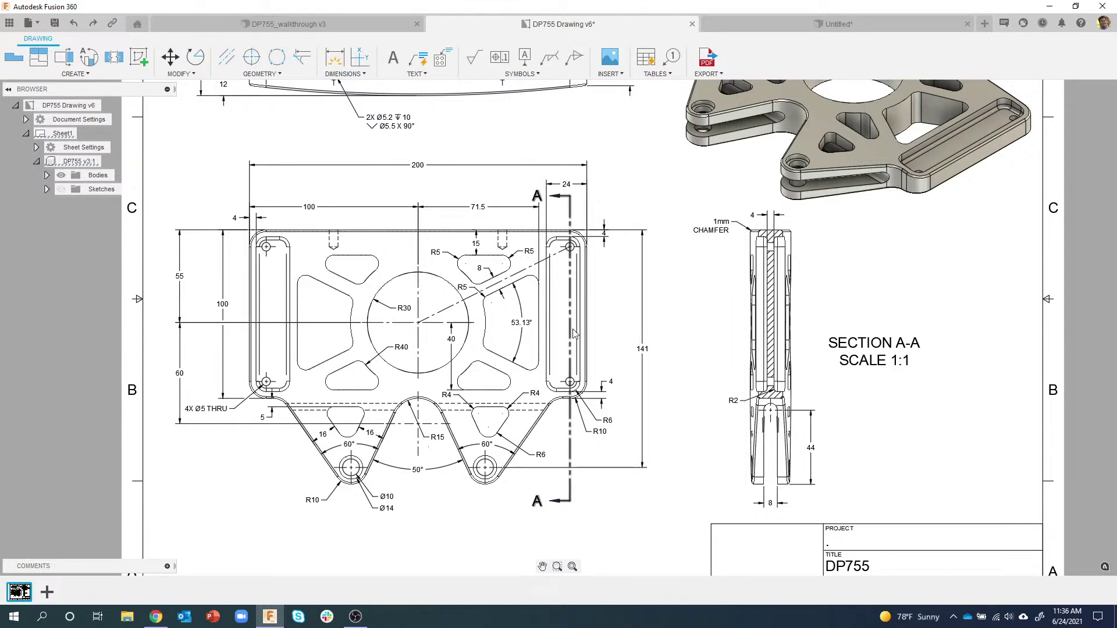
pyautogui.click(771, 305)
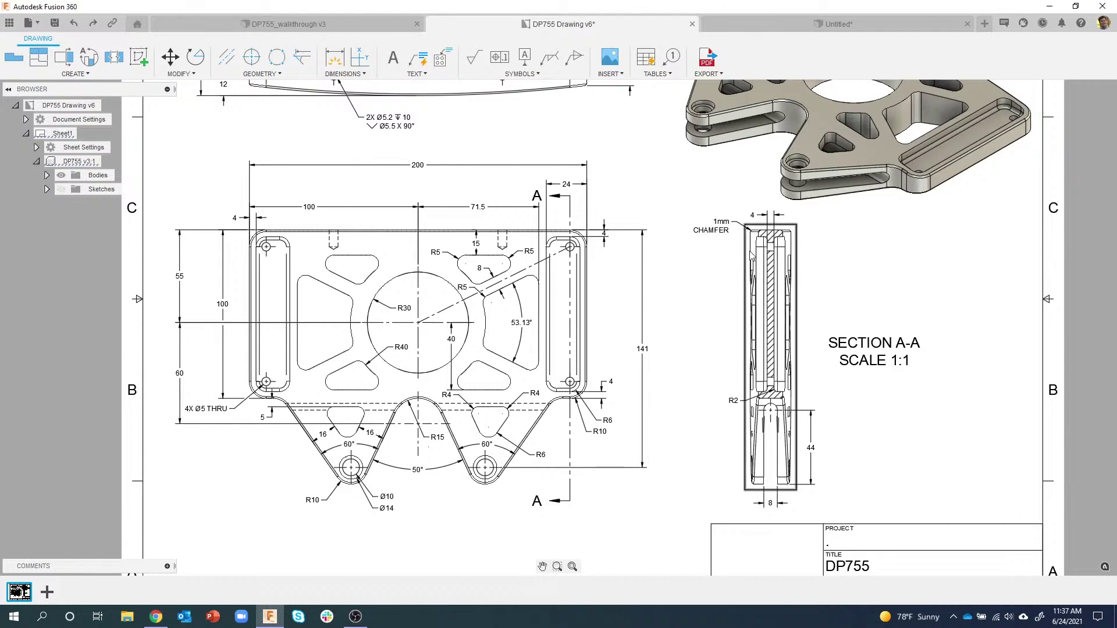
pyautogui.scroll(6, 740, 259)
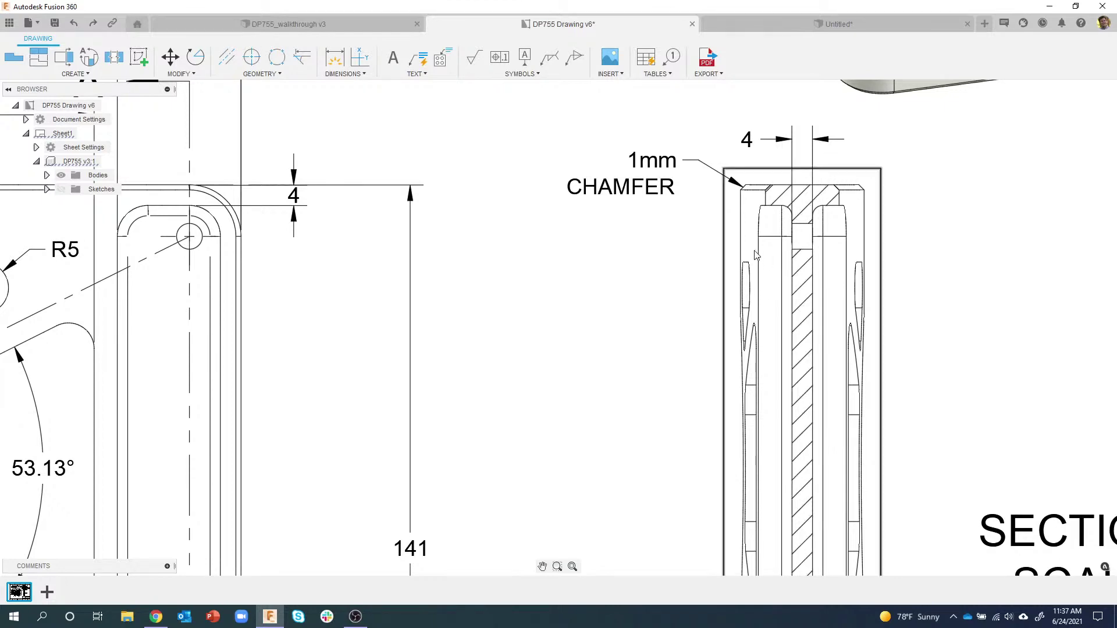
pyautogui.scroll(-2, 765, 287)
pyautogui.press('F6')
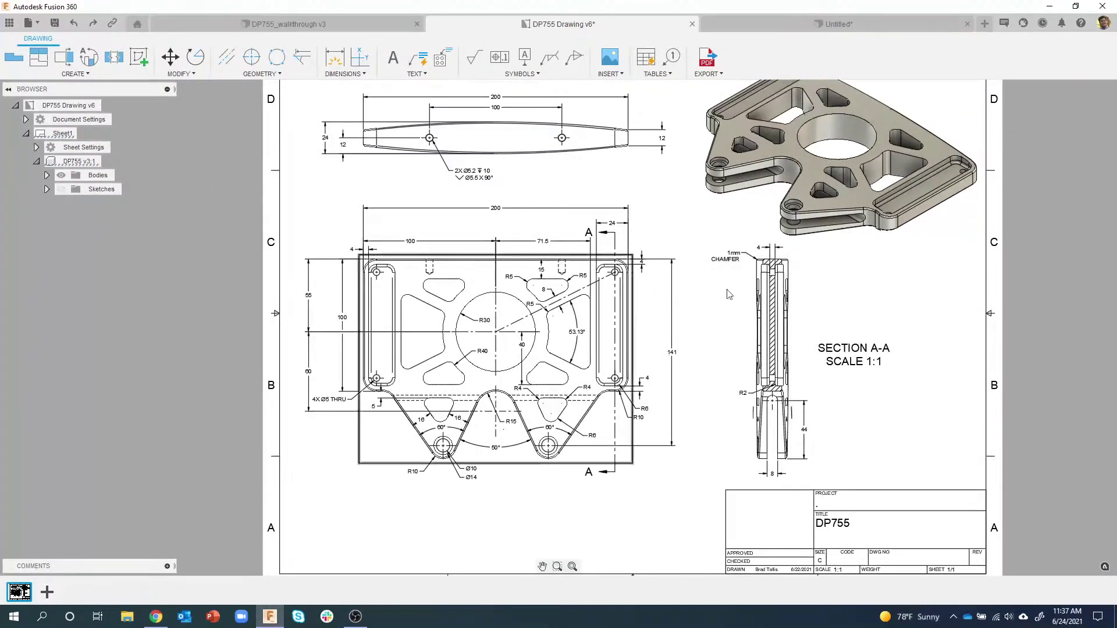
pyautogui.click(755, 26)
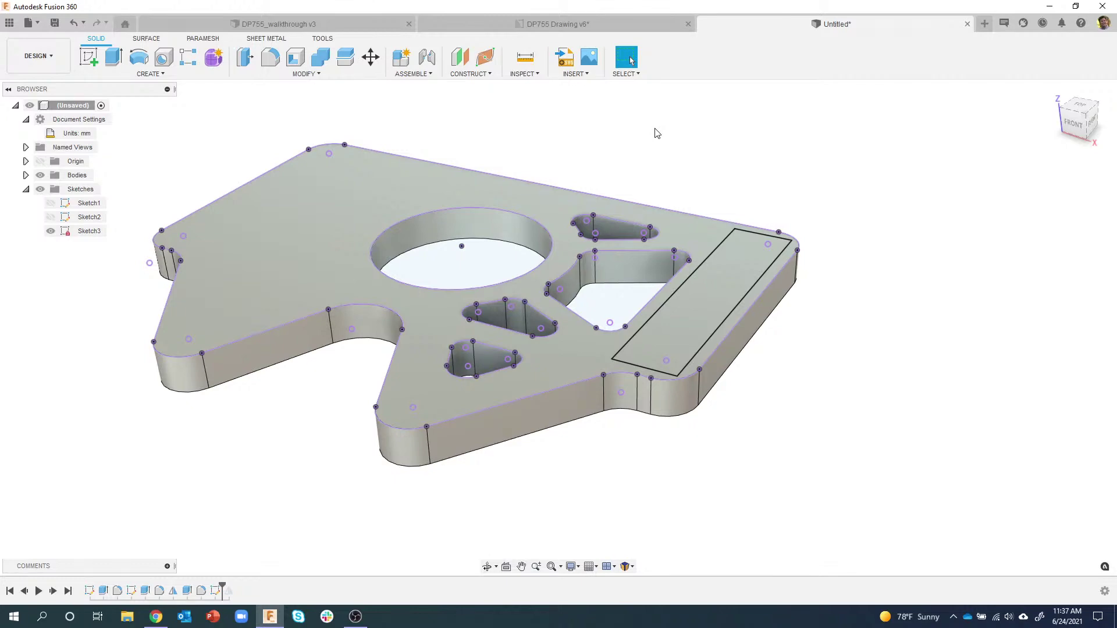
# Step: Reopen Sketch3 for editing and check its DXF export option
pyautogui.doubleClick(89, 231)
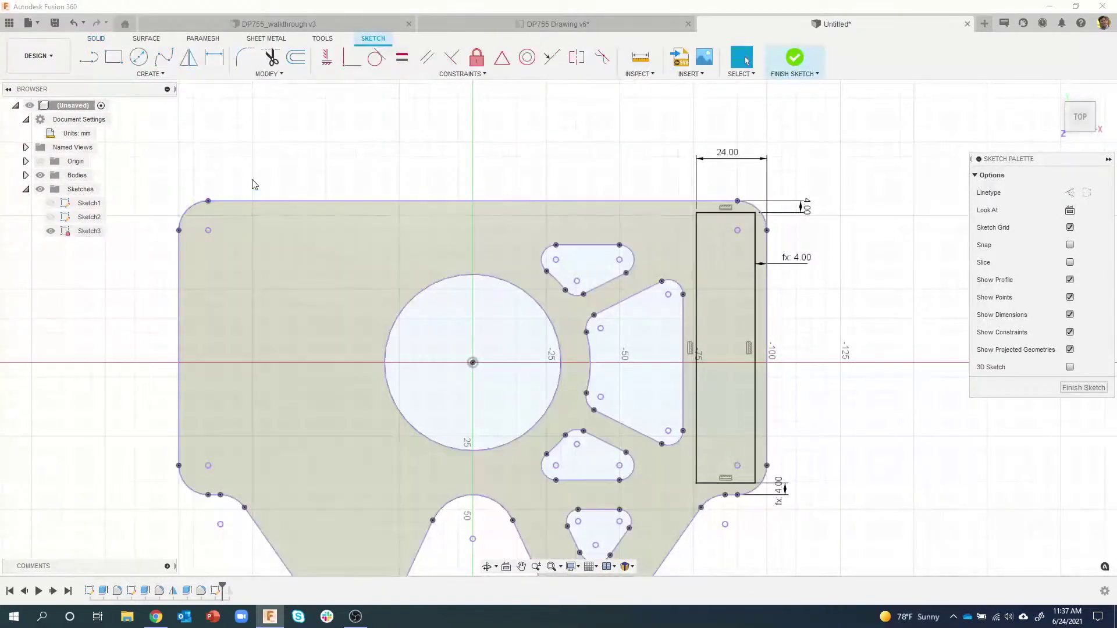
pyautogui.rightClick(90, 231)
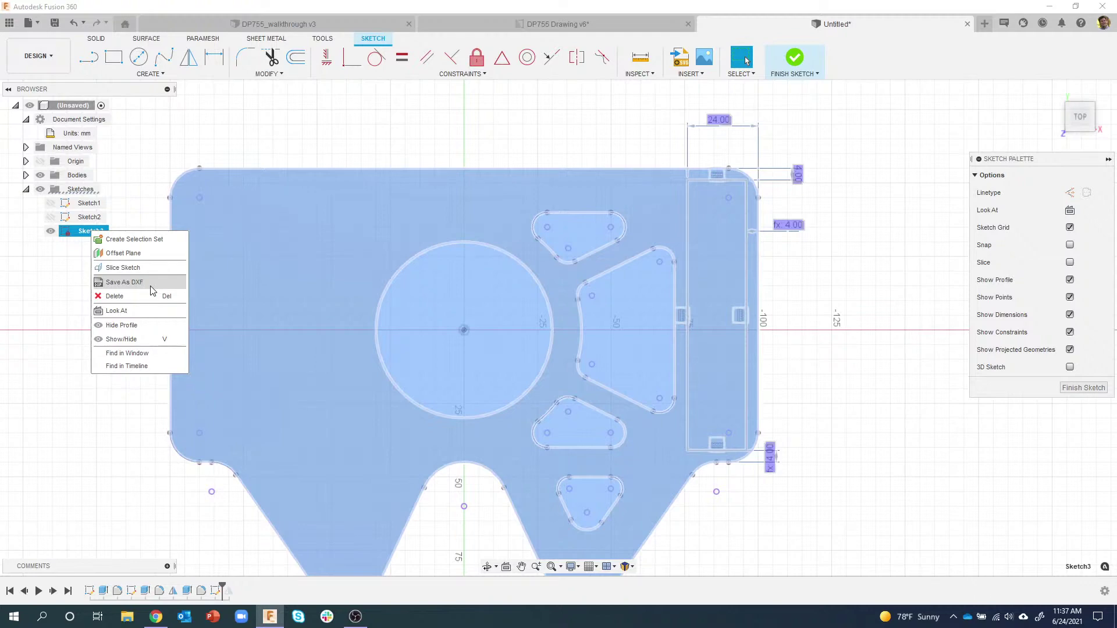
pyautogui.click(215, 145)
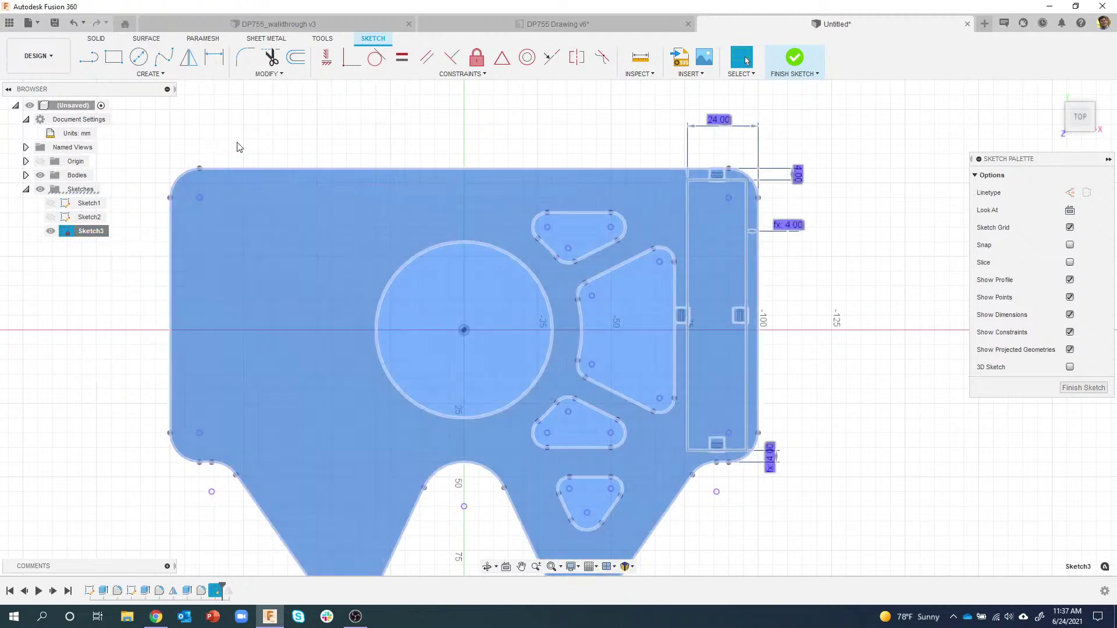
pyautogui.click(285, 141)
pyautogui.scroll(-2, 314, 132)
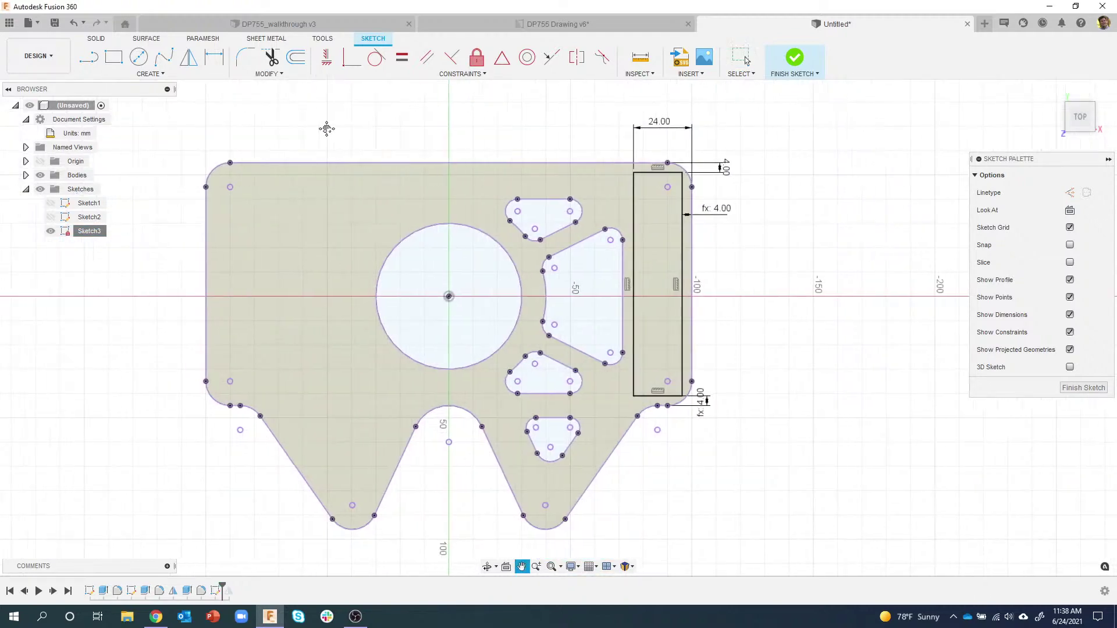
# Step: Try to capture the sketch as a PNG image at the current document window size, with the bodies temporarily hidden
pyautogui.click(35, 24)
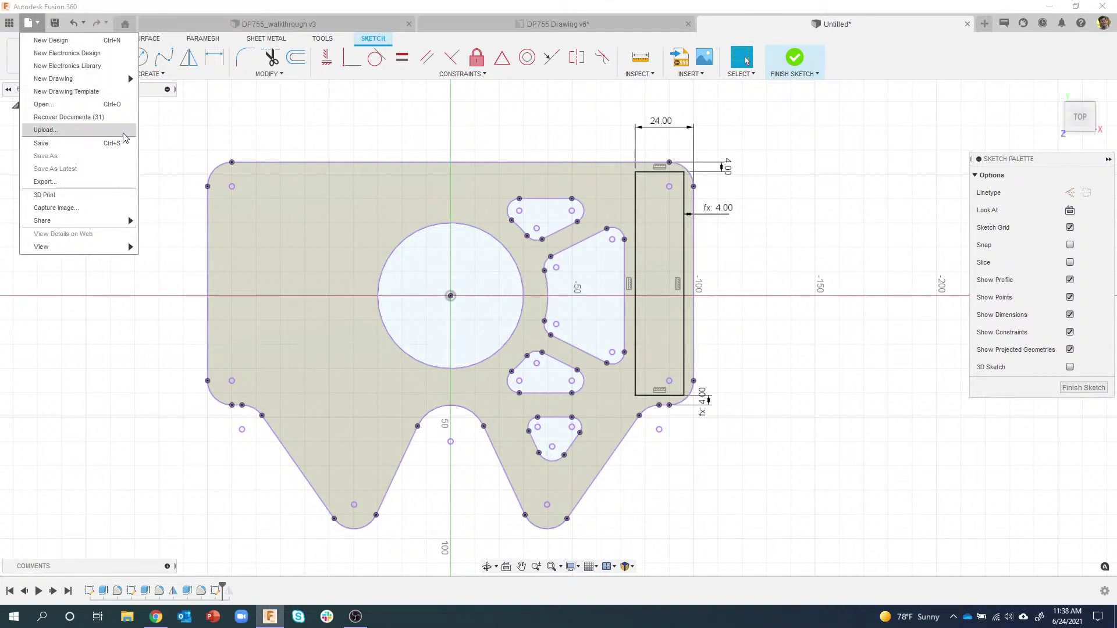
pyautogui.moveTo(96, 222)
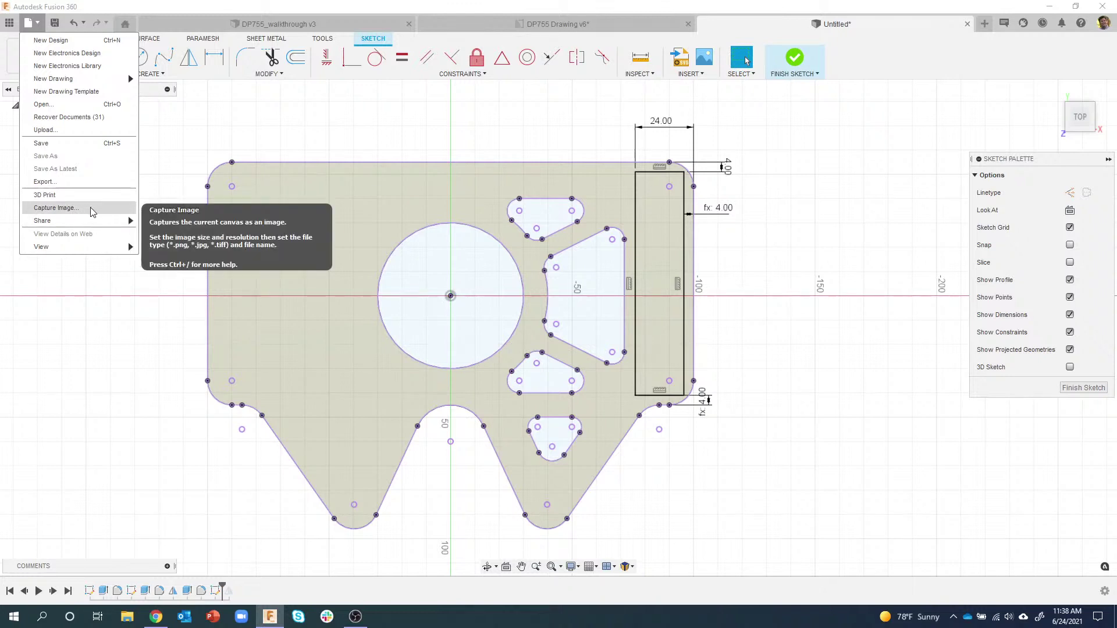
pyautogui.click(139, 150)
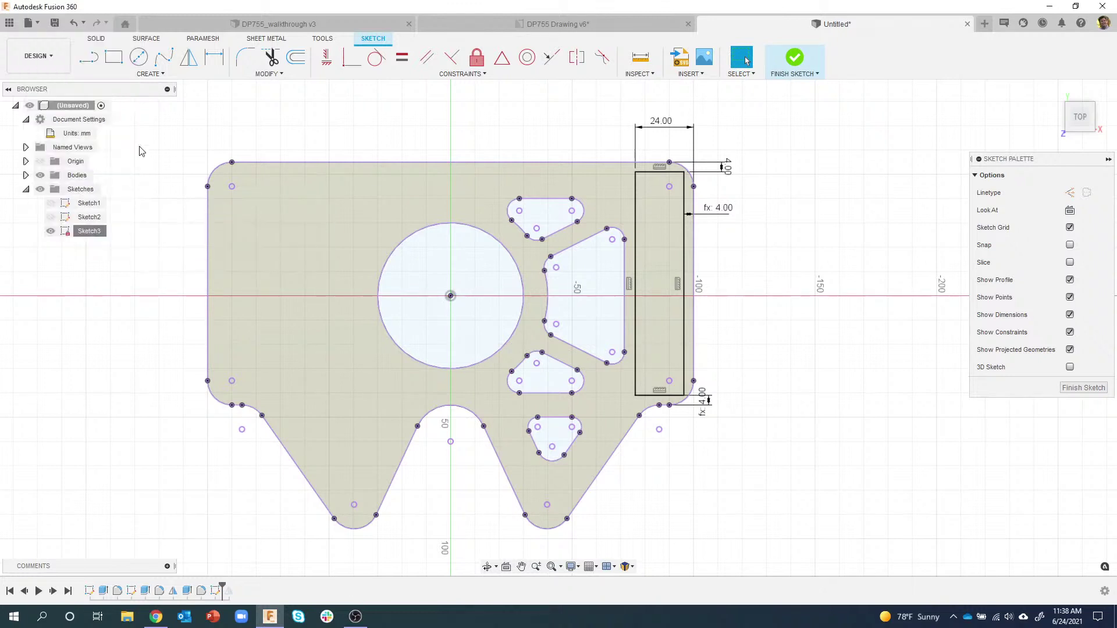
pyautogui.click(40, 175)
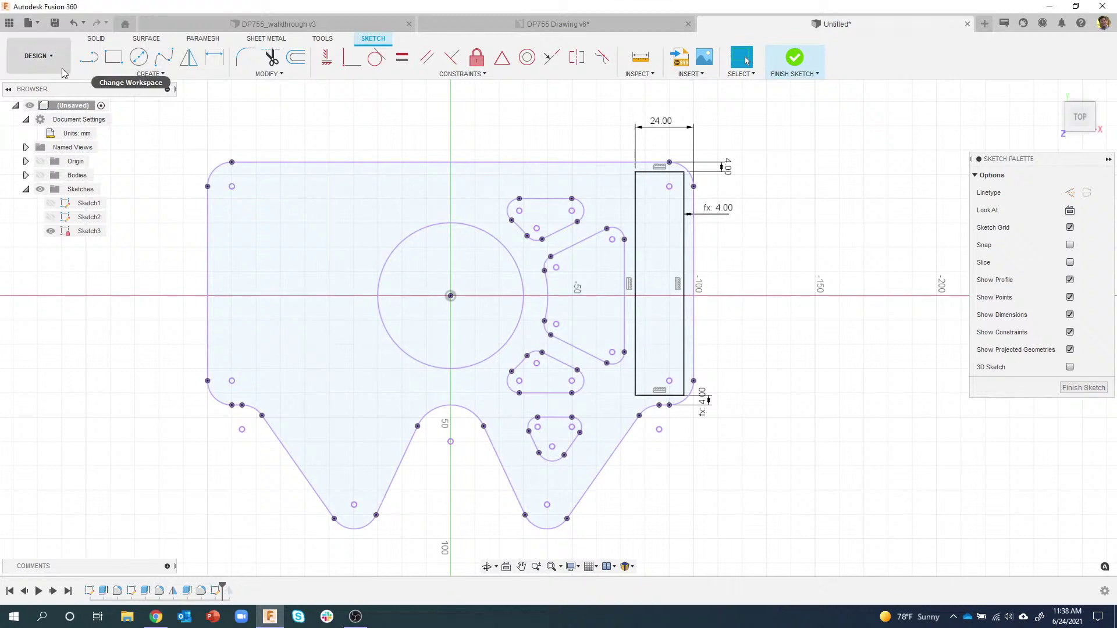
pyautogui.click(28, 23)
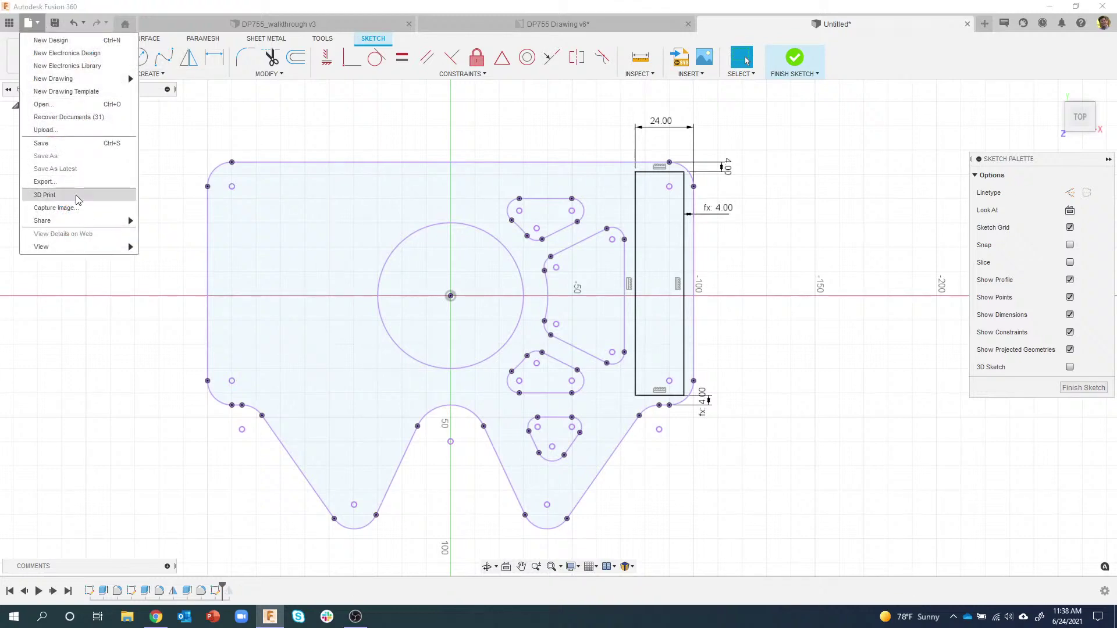
pyautogui.click(54, 207)
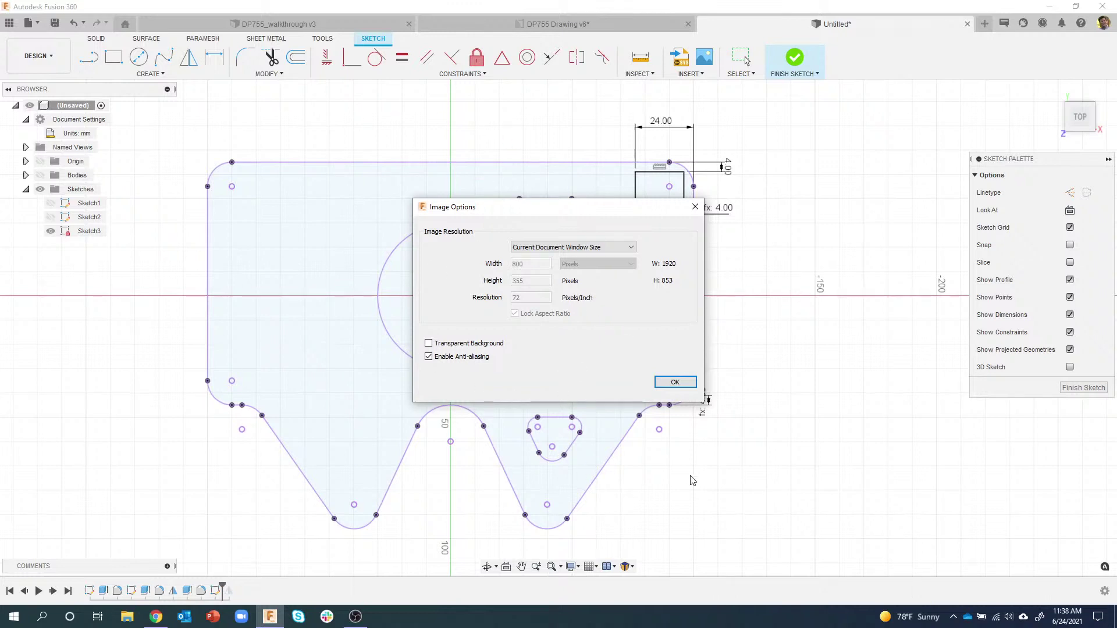
pyautogui.click(677, 382)
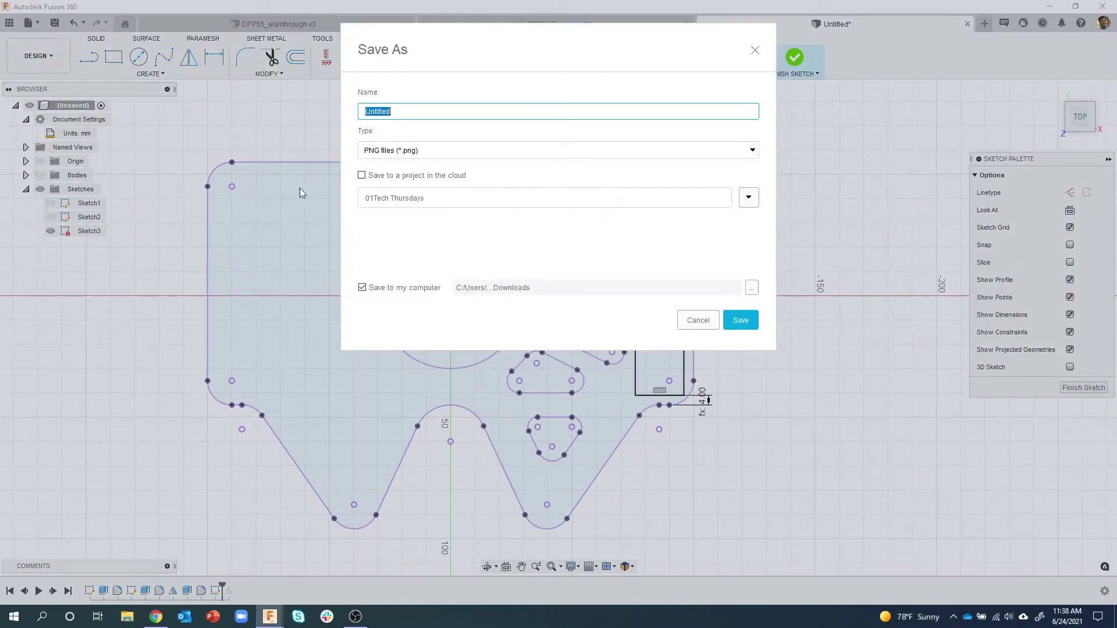
pyautogui.click(698, 321)
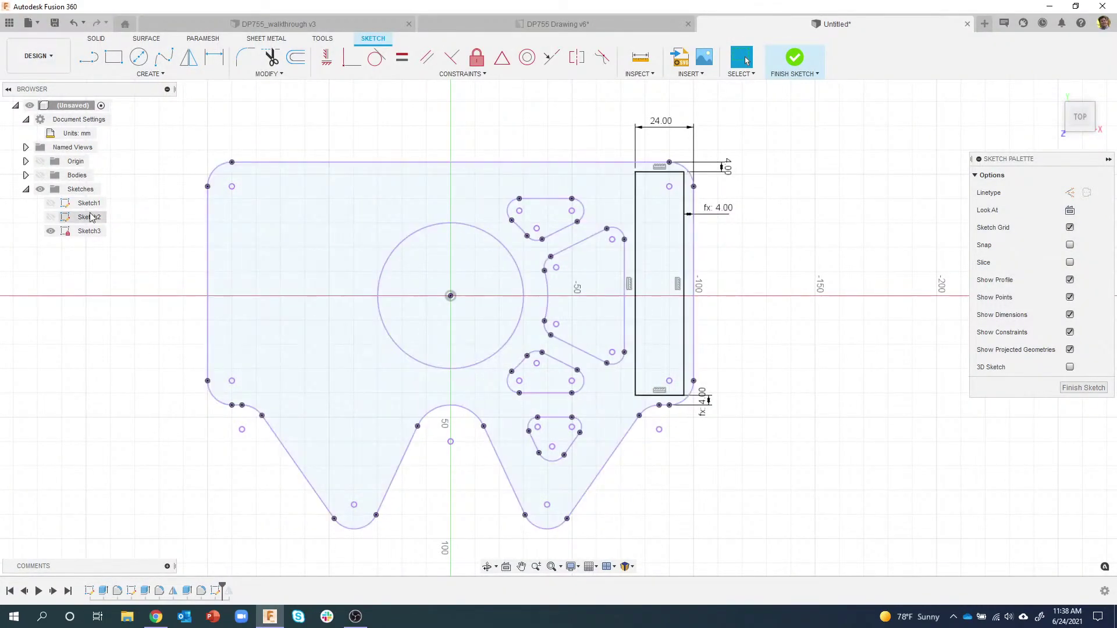
pyautogui.click(40, 175)
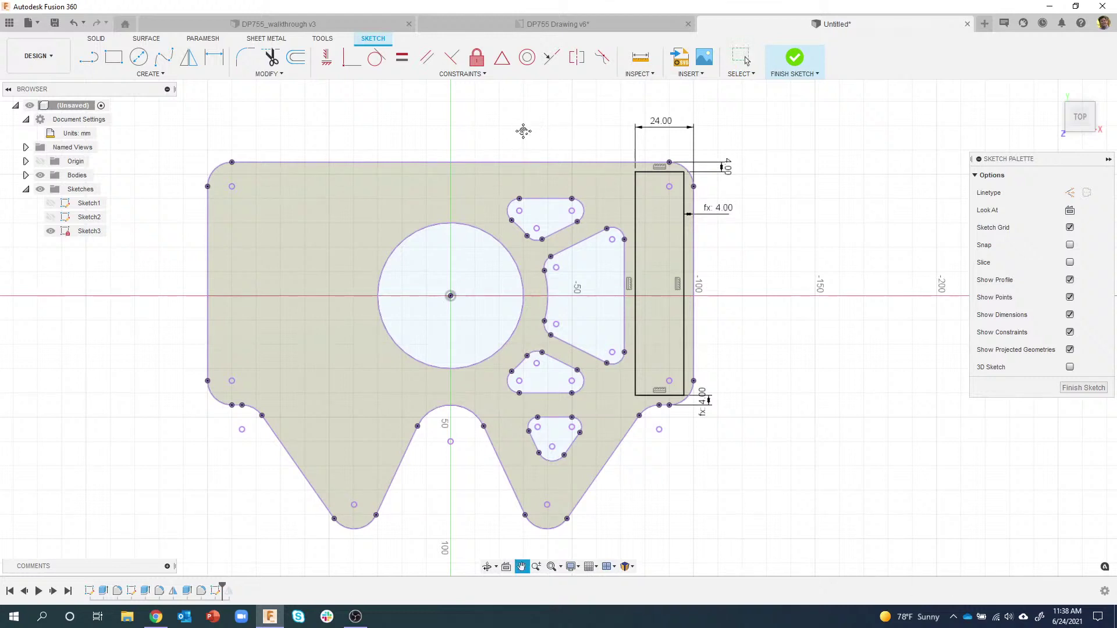
pyautogui.moveTo(523, 129); pyautogui.dragTo(563, 132, button='middle')
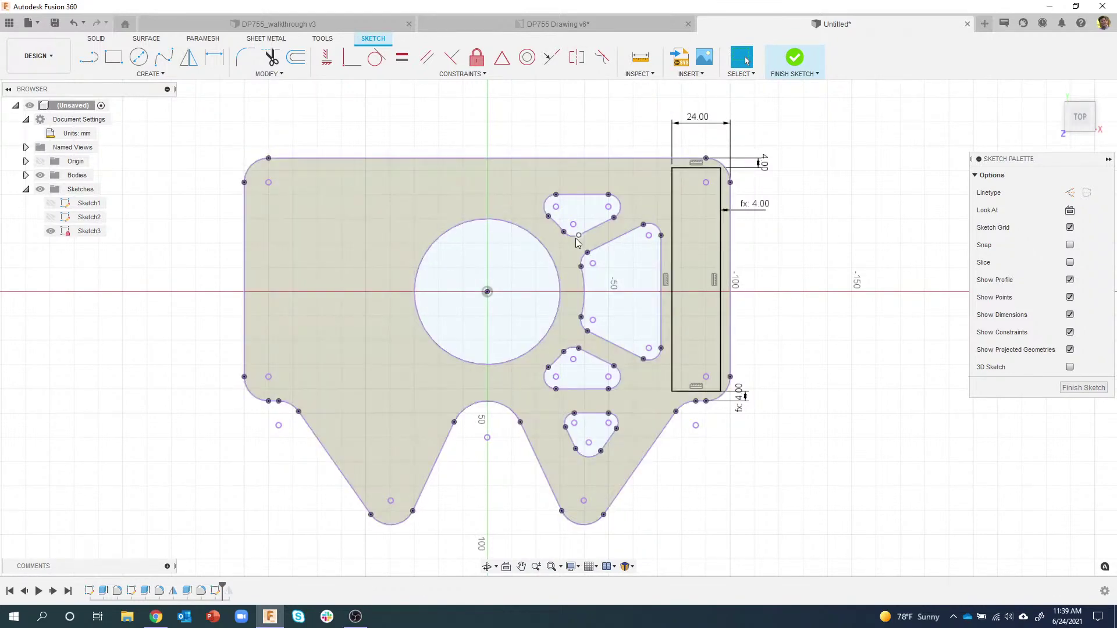
pyautogui.click(571, 566)
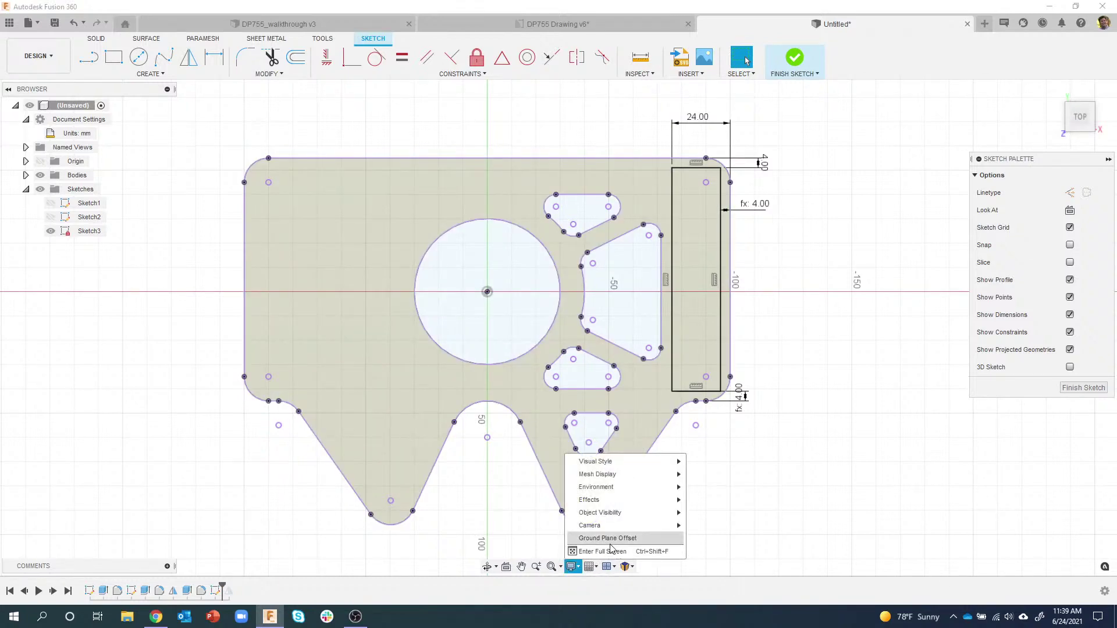
pyautogui.moveTo(622, 517)
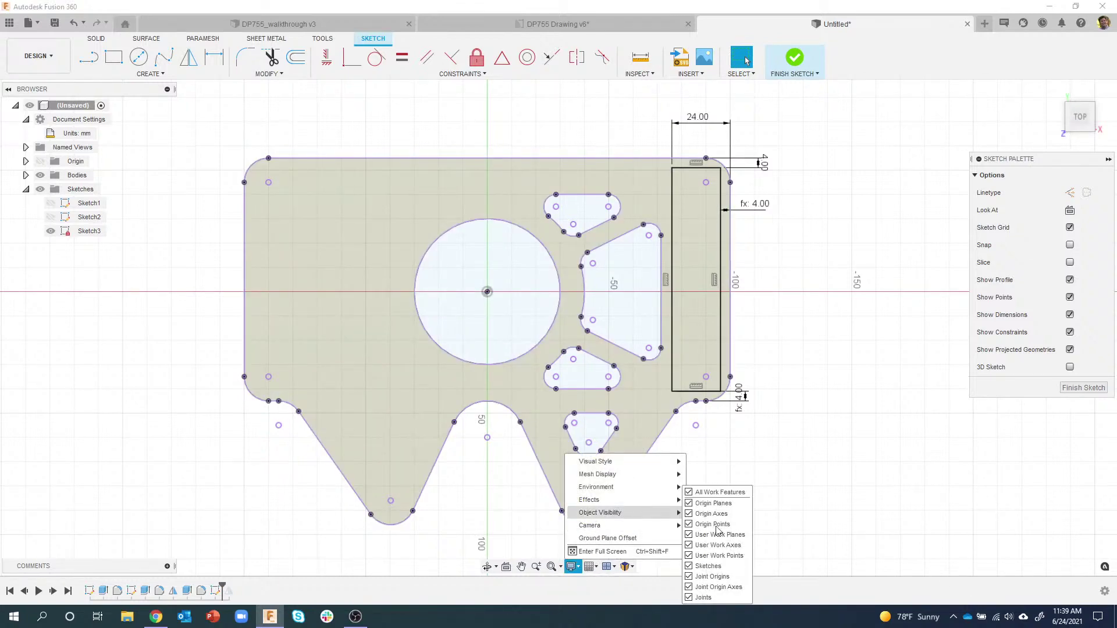
pyautogui.click(793, 482)
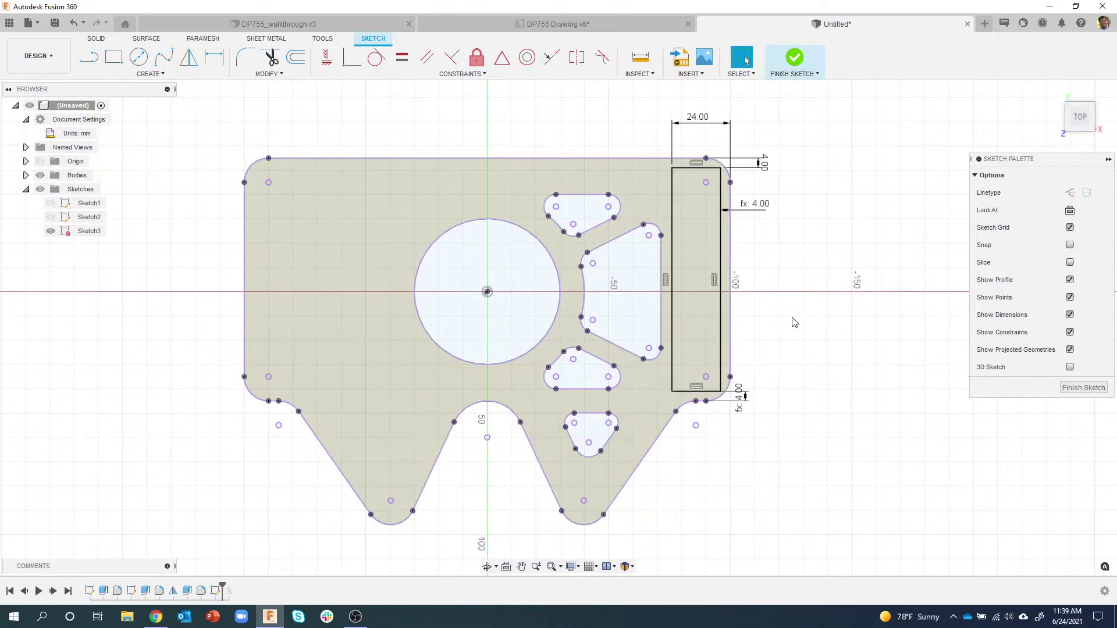
# Step: Finish the sketch and start extruding the long rectangular profile, trying a 10 mm upward distance and returning it to 0 mm
pyautogui.click(795, 59)
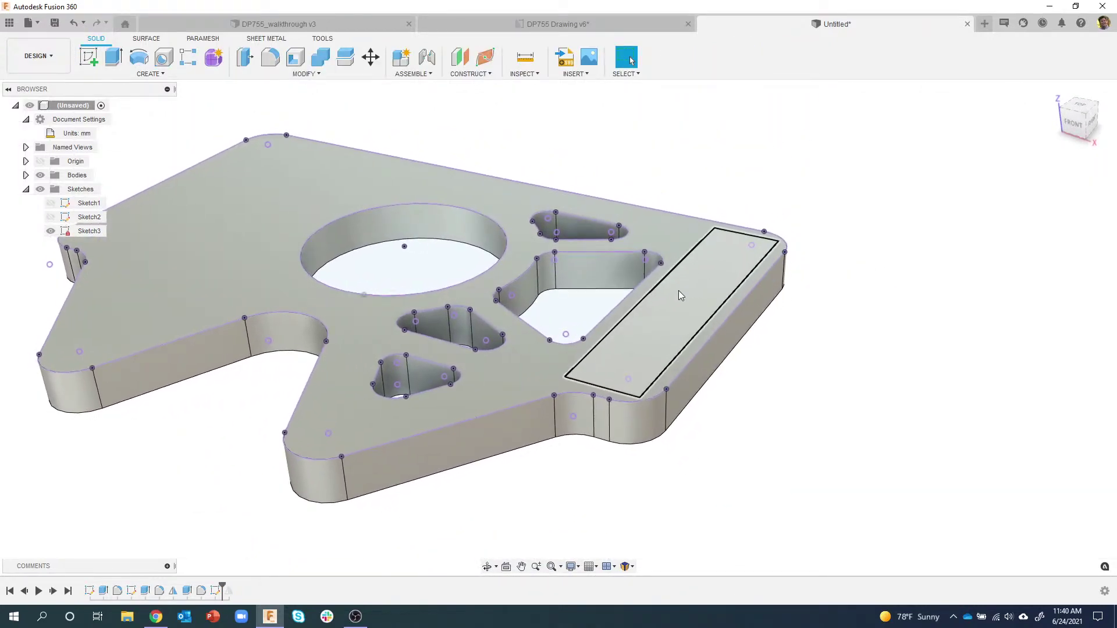
pyautogui.rightClick(689, 288)
pyautogui.click(683, 337)
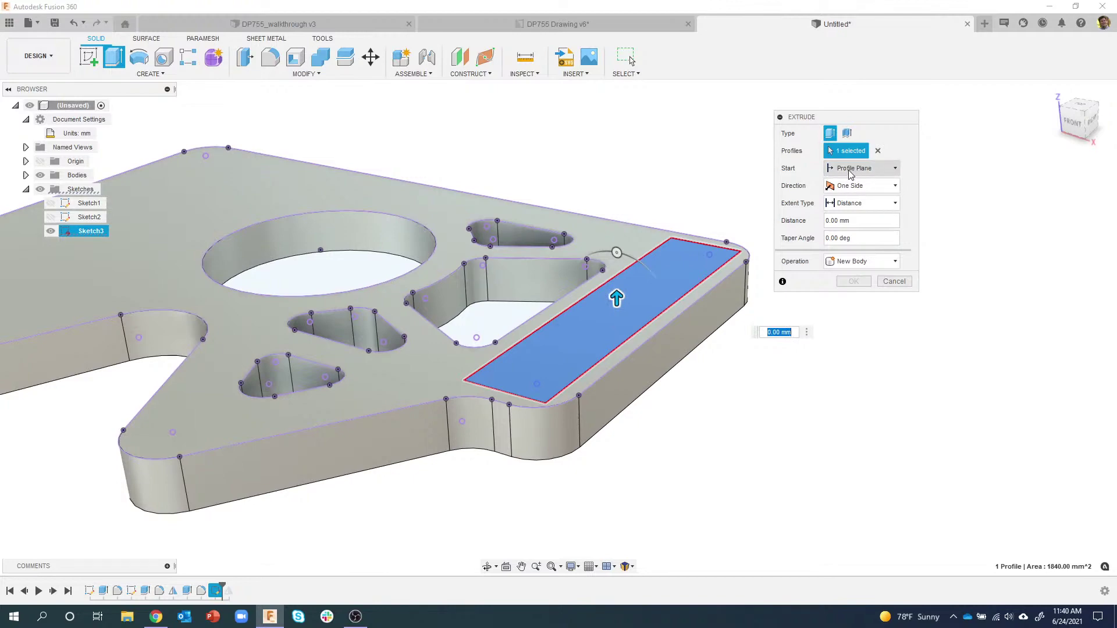
pyautogui.moveTo(616, 296); pyautogui.dragTo(620, 263)
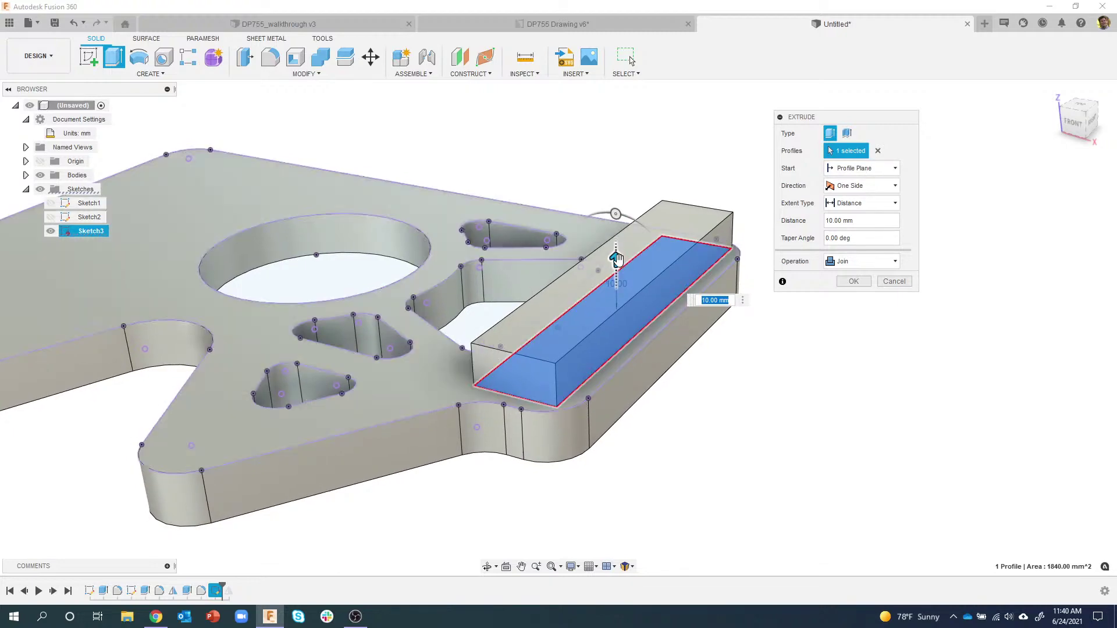
pyautogui.moveTo(617, 261); pyautogui.dragTo(618, 298)
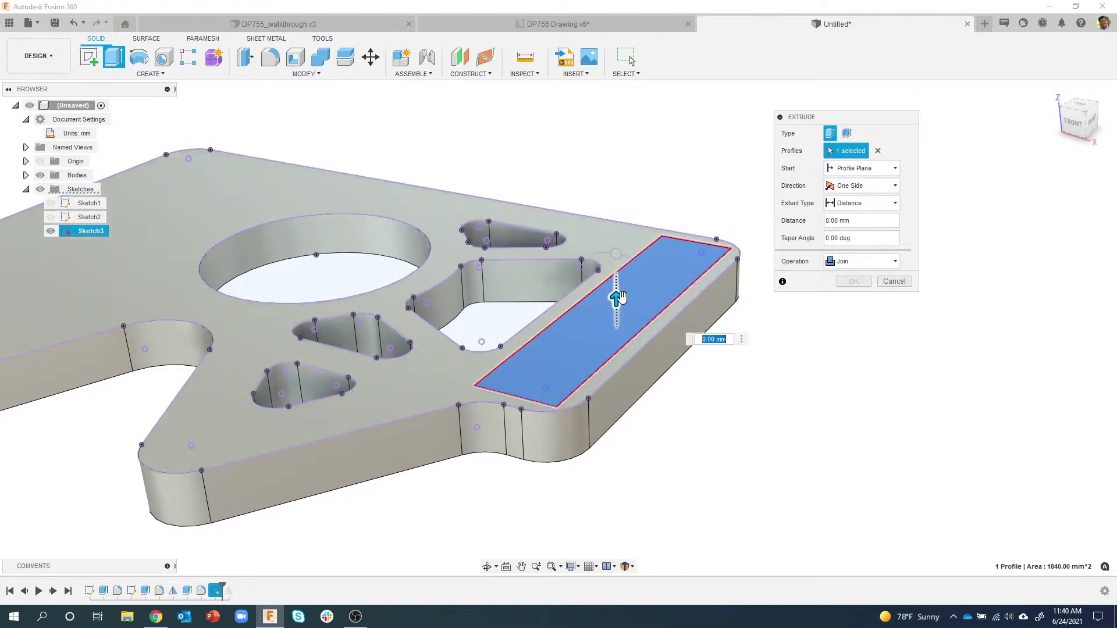
# Step: Set the extrusion to start from the plate's bottom face and extend it 5 mm upward as a cut
pyautogui.click(870, 169)
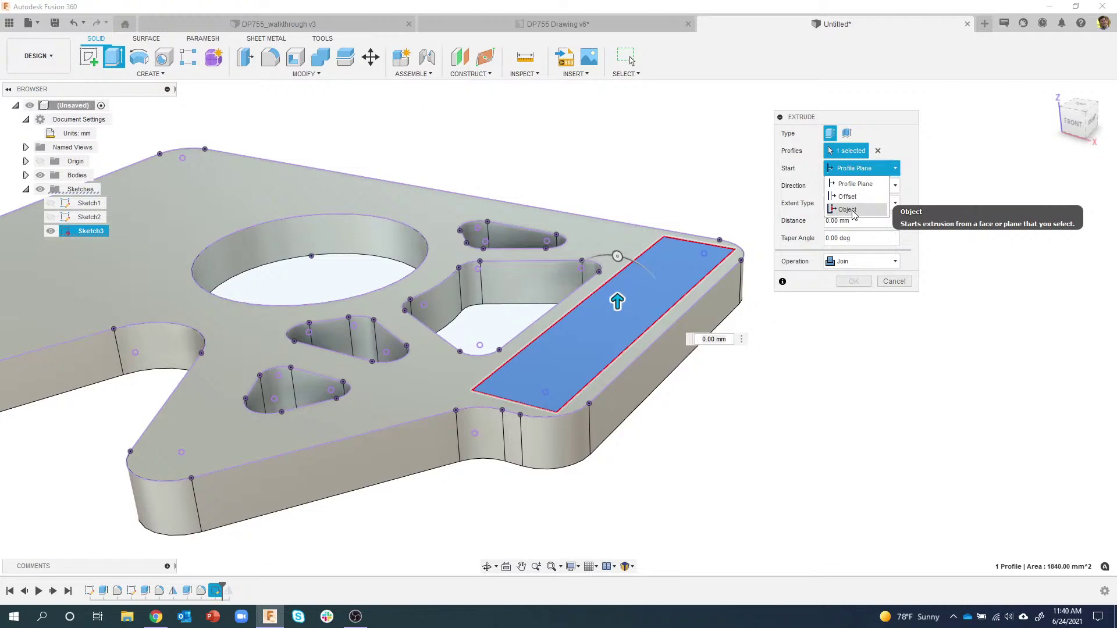
pyautogui.click(849, 210)
pyautogui.keyDown('shift'); pyautogui.moveTo(866, 435); pyautogui.dragTo(646, 359, button='middle'); pyautogui.keyUp('shift')
pyautogui.click(646, 357)
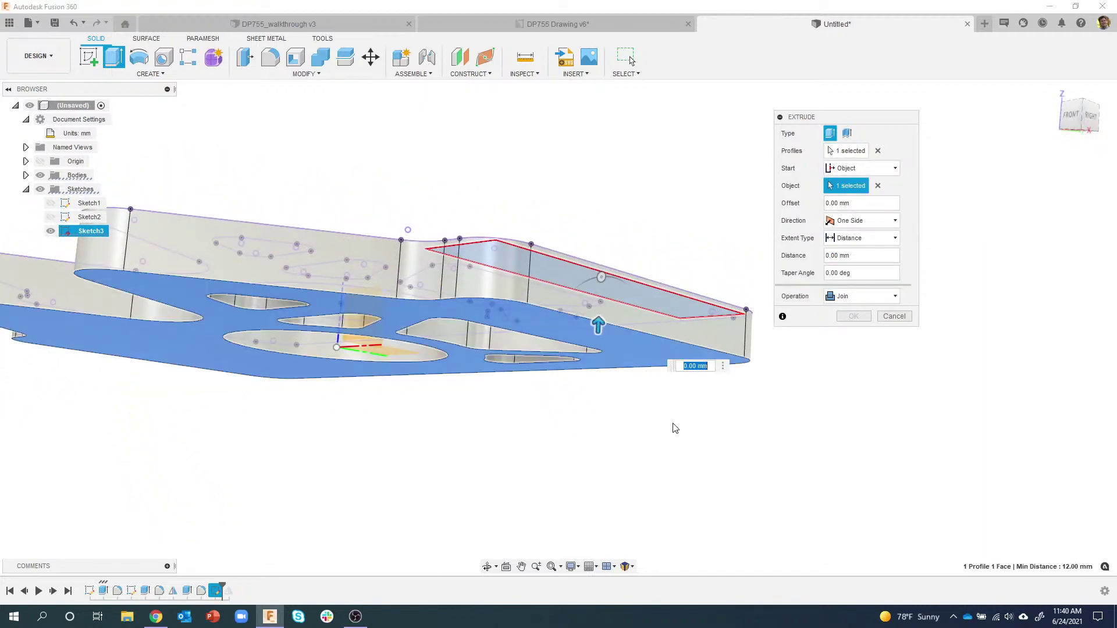
pyautogui.keyDown('shift'); pyautogui.moveTo(726, 475); pyautogui.dragTo(560, 360, button='middle'); pyautogui.keyUp('shift')
pyautogui.moveTo(560, 360); pyautogui.dragTo(567, 330)
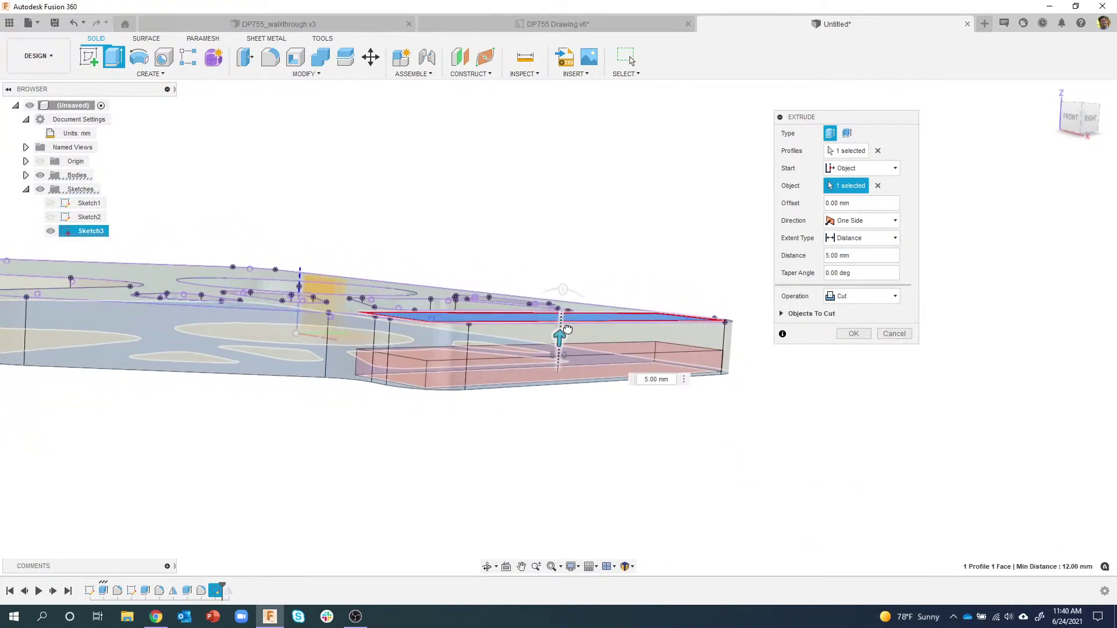
pyautogui.keyDown('shift'); pyautogui.moveTo(565, 333); pyautogui.dragTo(720, 309, button='middle'); pyautogui.keyUp('shift')
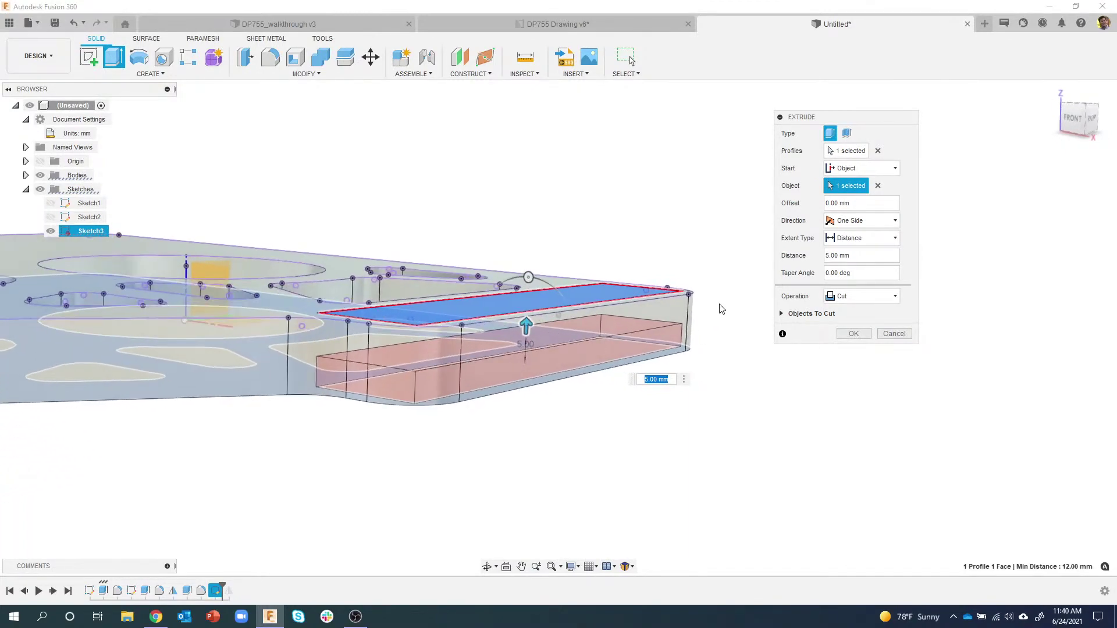
pyautogui.keyDown('shift'); pyautogui.moveTo(644, 363); pyautogui.dragTo(566, 366, button='middle'); pyautogui.keyUp('shift')
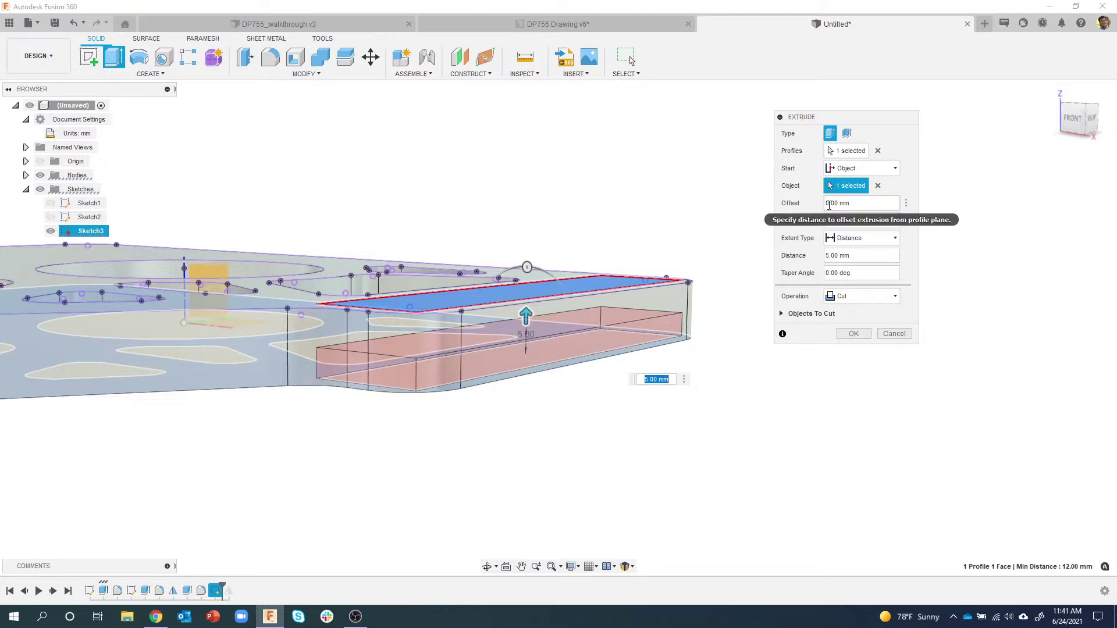
# Step: Offset the start of the pocket cut by -2 mm from the plate's bottom face
pyautogui.click(838, 203)
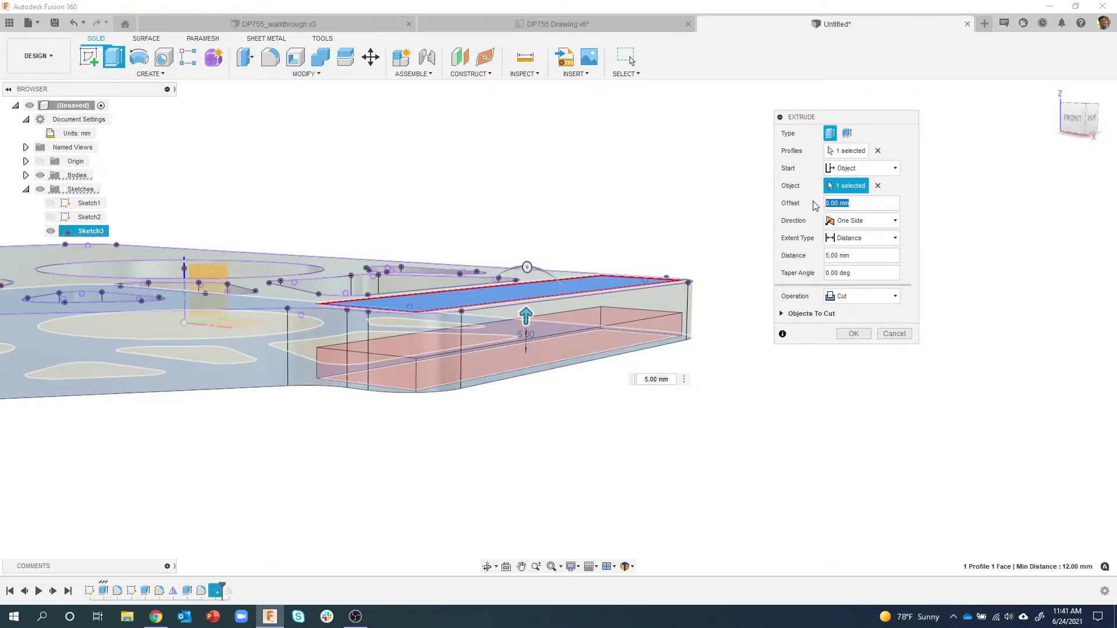
pyautogui.scroll(5, 712, 341)
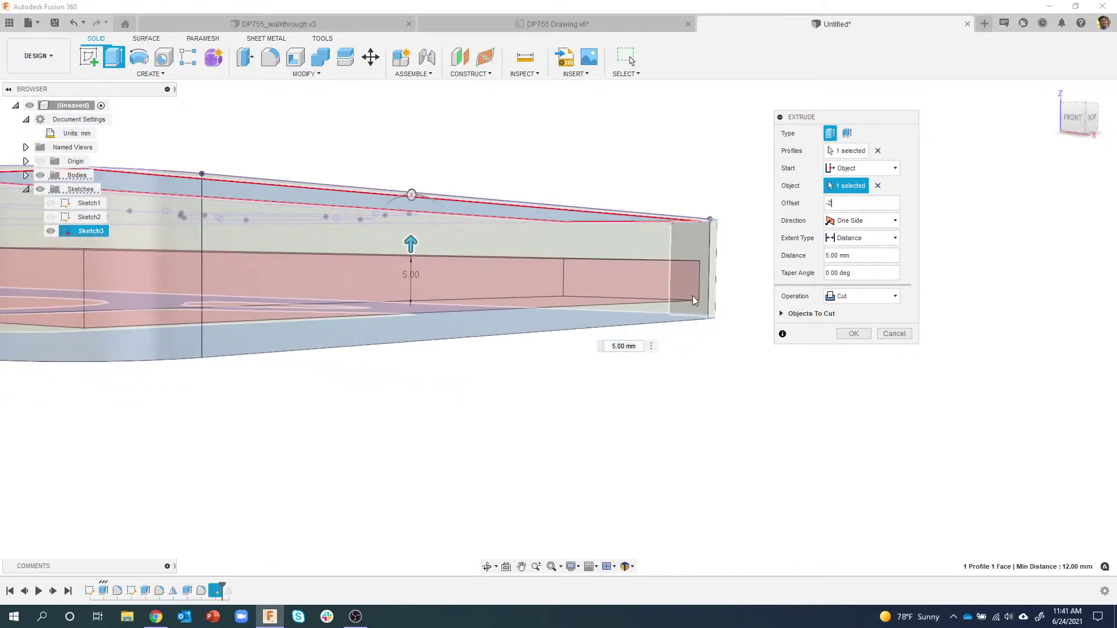
pyautogui.scroll(-1, 695, 329)
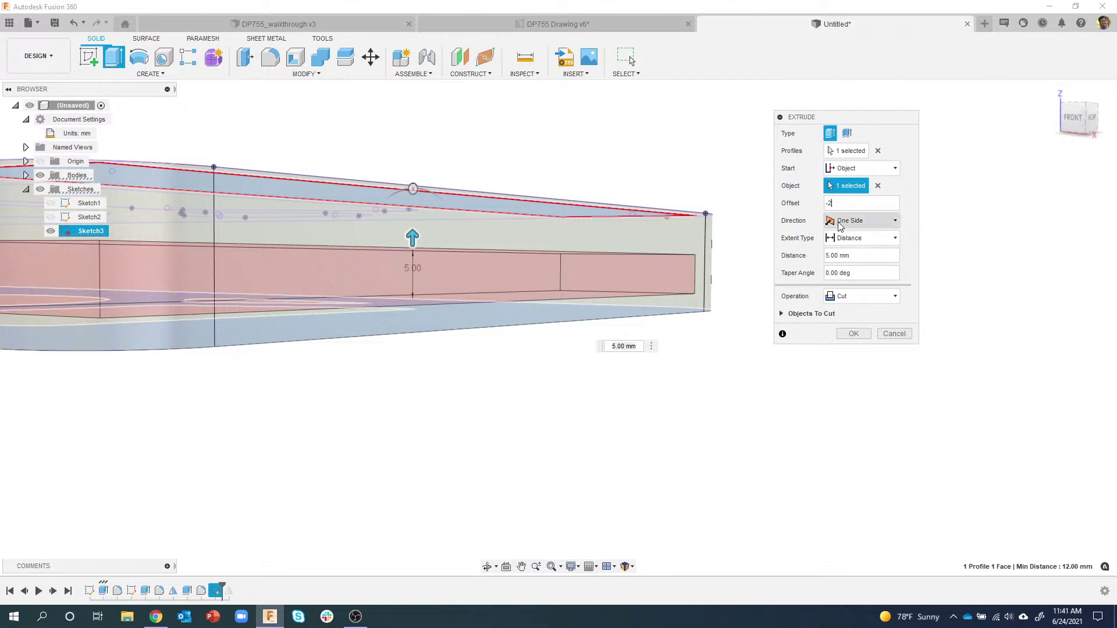
pyautogui.scroll(-1, 465, 336)
pyautogui.scroll(-1, 464, 337)
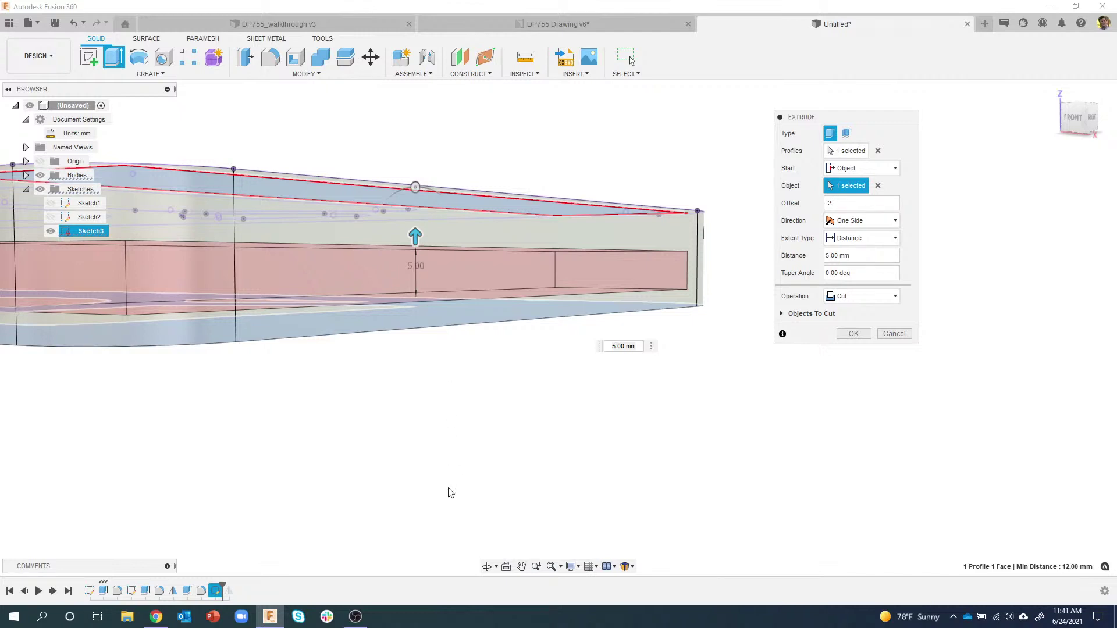
pyautogui.keyDown('shift'); pyautogui.moveTo(527, 298); pyautogui.dragTo(553, 317, button='middle'); pyautogui.keyUp('shift')
pyautogui.keyDown('shift'); pyautogui.moveTo(670, 302); pyautogui.dragTo(504, 242, button='middle'); pyautogui.keyUp('shift')
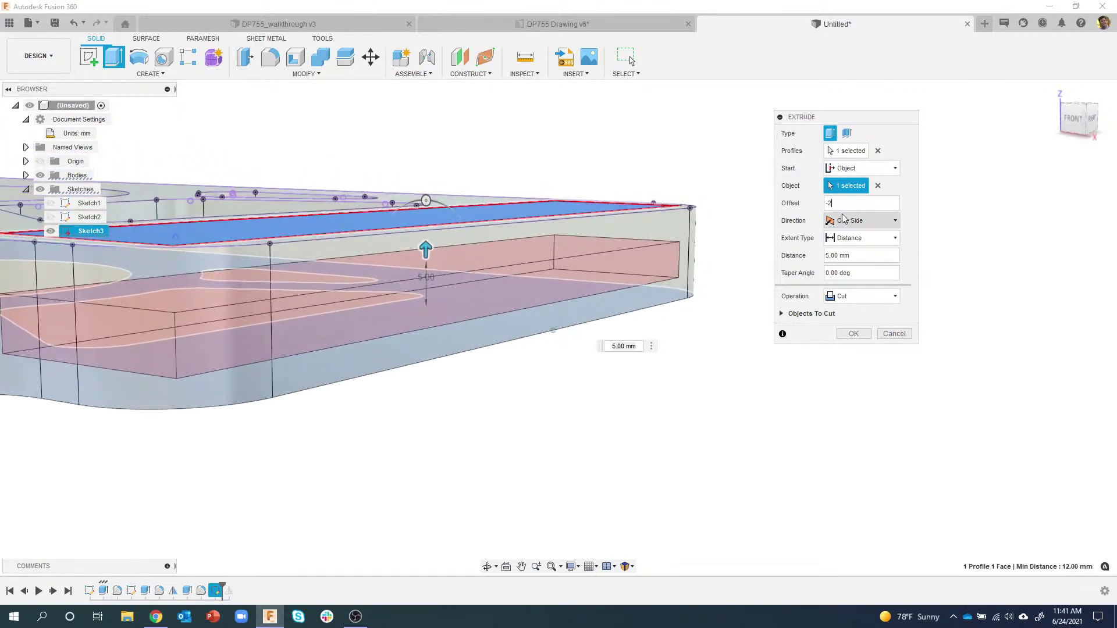
# Step: Set the pocket cut's extent type to All and complete the extrusion
pyautogui.click(874, 241)
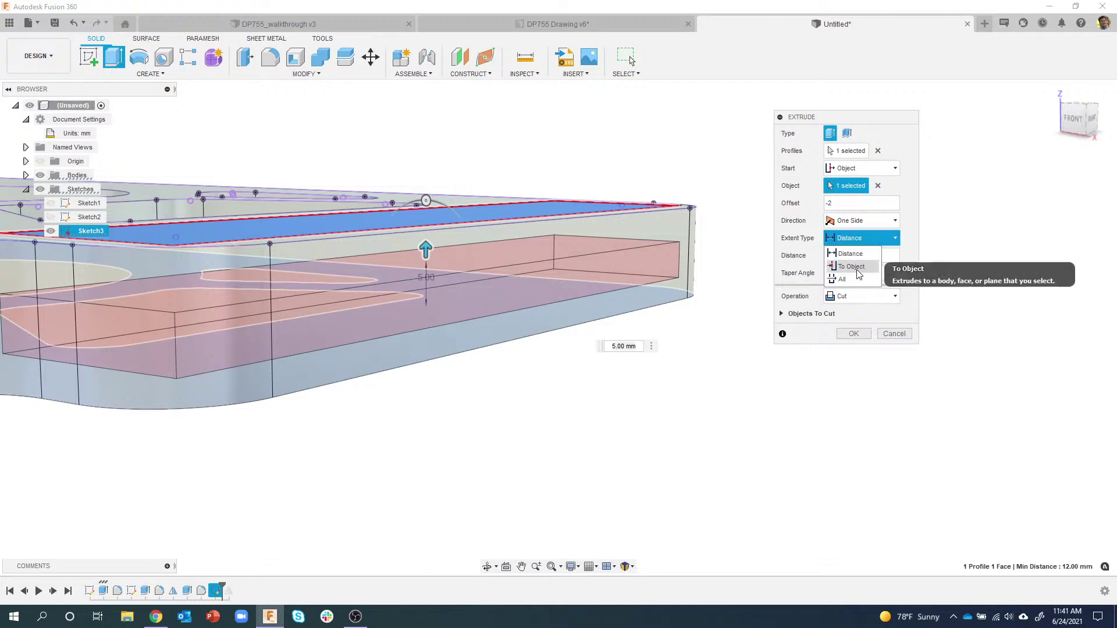
pyautogui.click(842, 279)
pyautogui.keyDown('shift'); pyautogui.moveTo(750, 251); pyautogui.dragTo(721, 244, button='middle'); pyautogui.keyUp('shift')
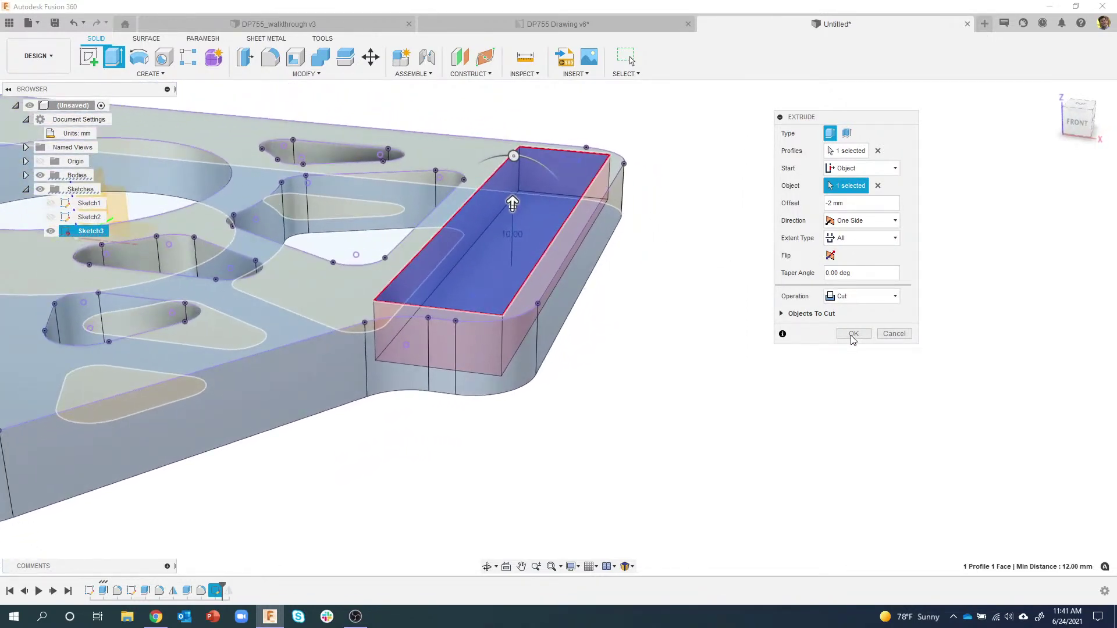
pyautogui.click(853, 336)
pyautogui.keyDown('shift'); pyautogui.moveTo(820, 324); pyautogui.dragTo(772, 253, button='middle'); pyautogui.keyUp('shift')
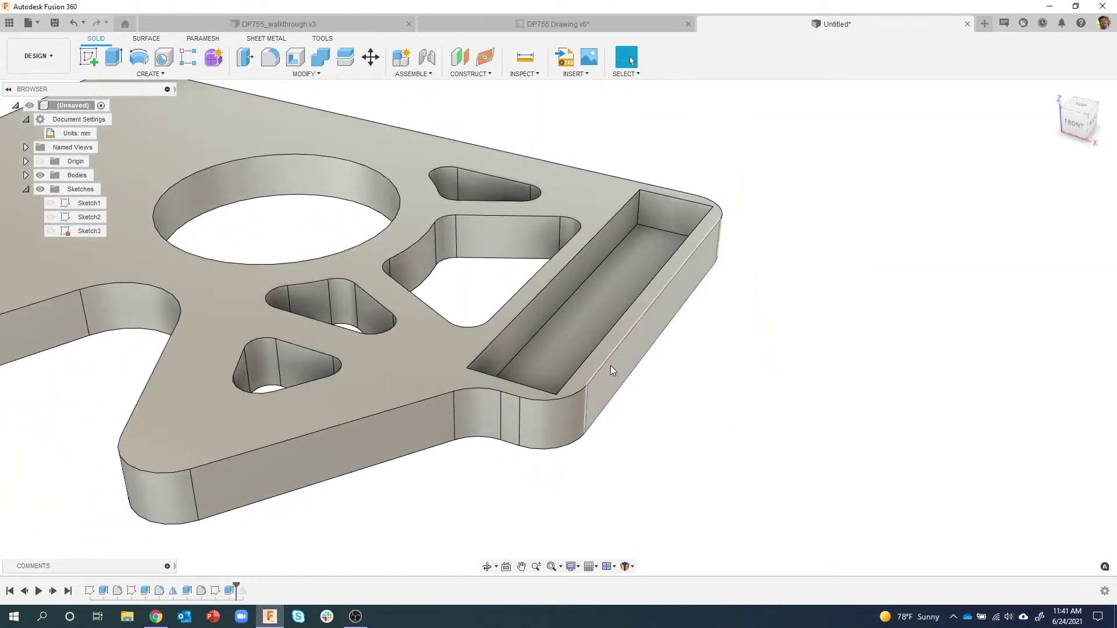
pyautogui.keyDown('shift'); pyautogui.moveTo(609, 366); pyautogui.dragTo(581, 380, button='middle'); pyautogui.keyUp('shift')
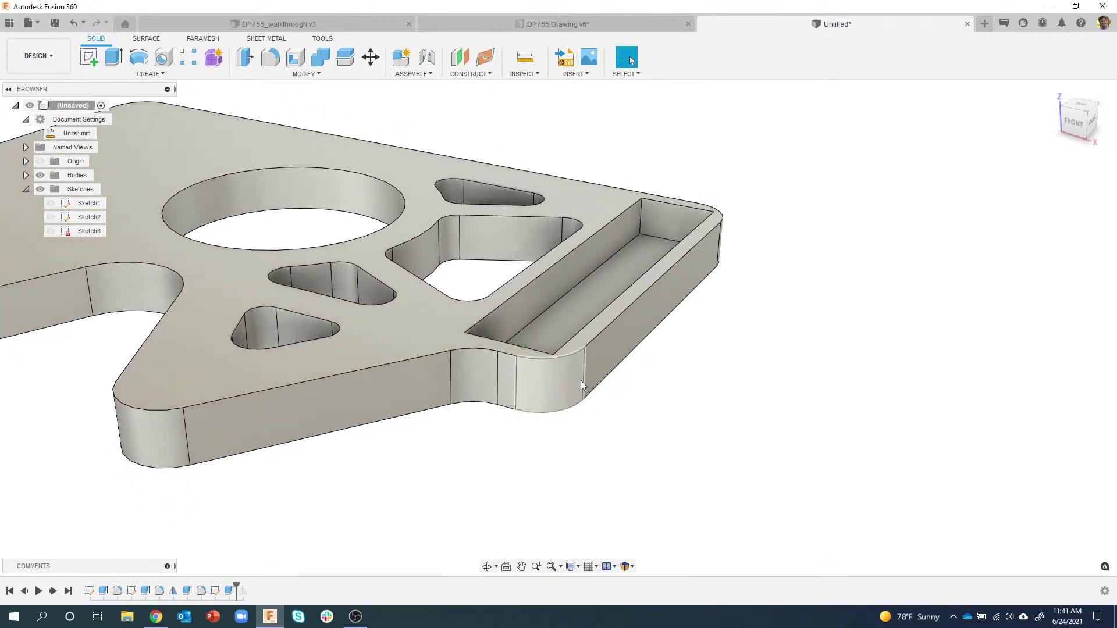
pyautogui.keyDown('shift'); pyautogui.moveTo(730, 391); pyautogui.dragTo(518, 242, button='middle'); pyautogui.keyUp('shift')
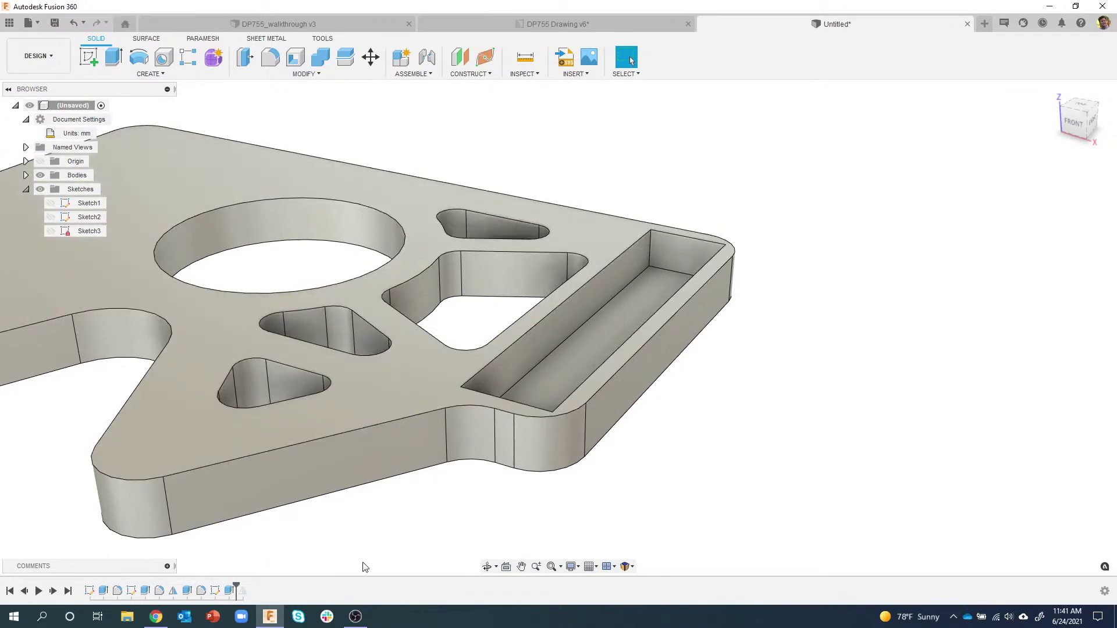
# Step: Reopen the pocket's extrude feature, review its start options, and cancel without changes
pyautogui.doubleClick(232, 591)
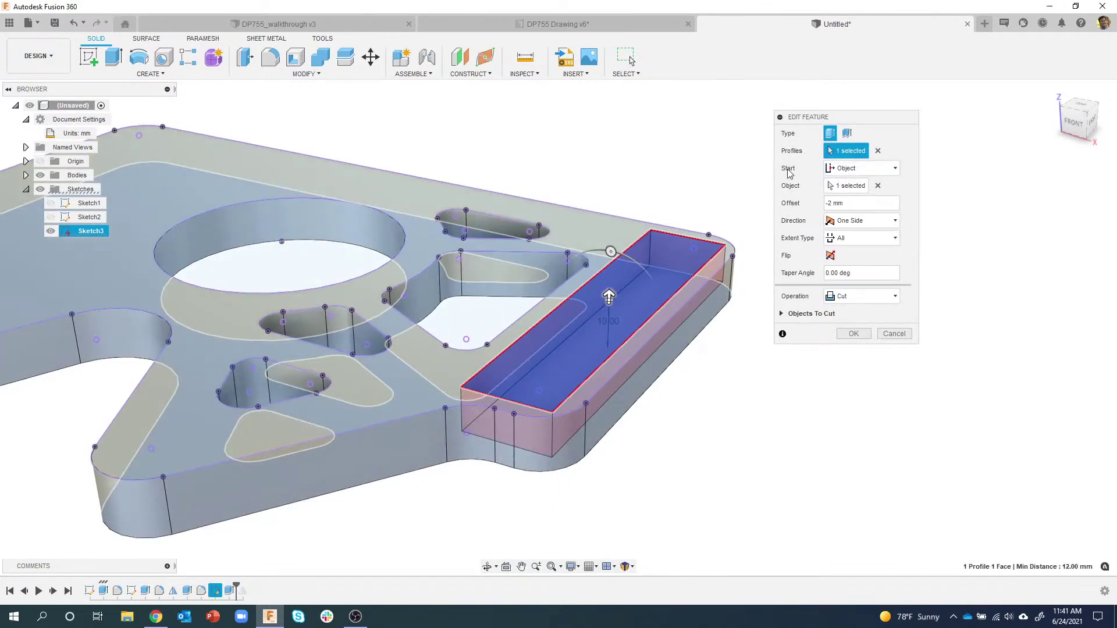
pyautogui.click(853, 172)
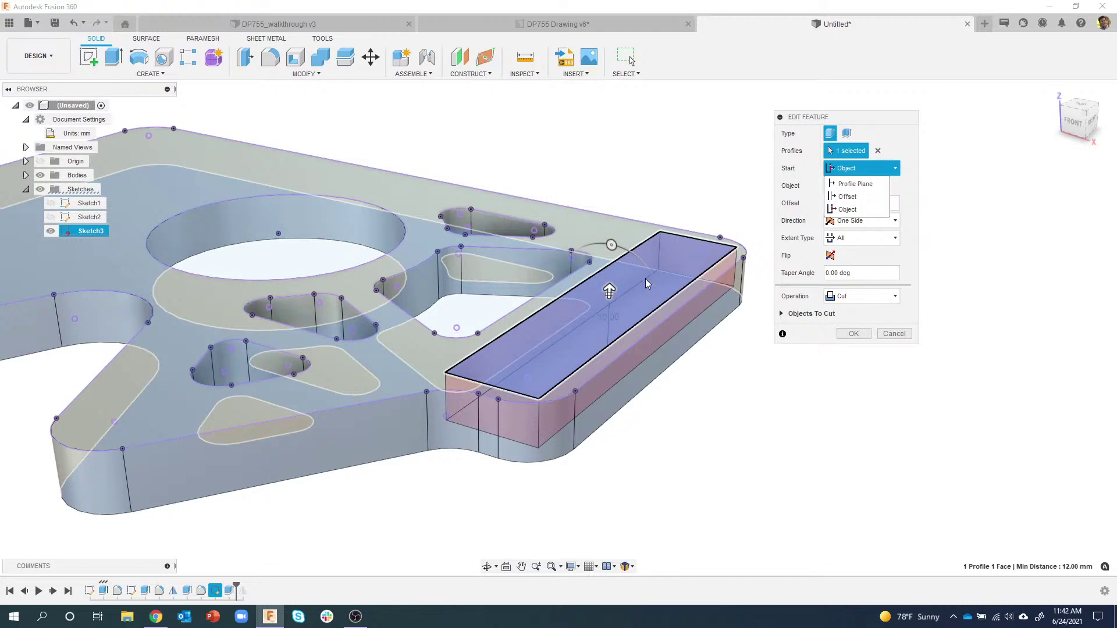
pyautogui.keyDown('shift'); pyautogui.moveTo(645, 278); pyautogui.dragTo(642, 320, button='middle'); pyautogui.keyUp('shift')
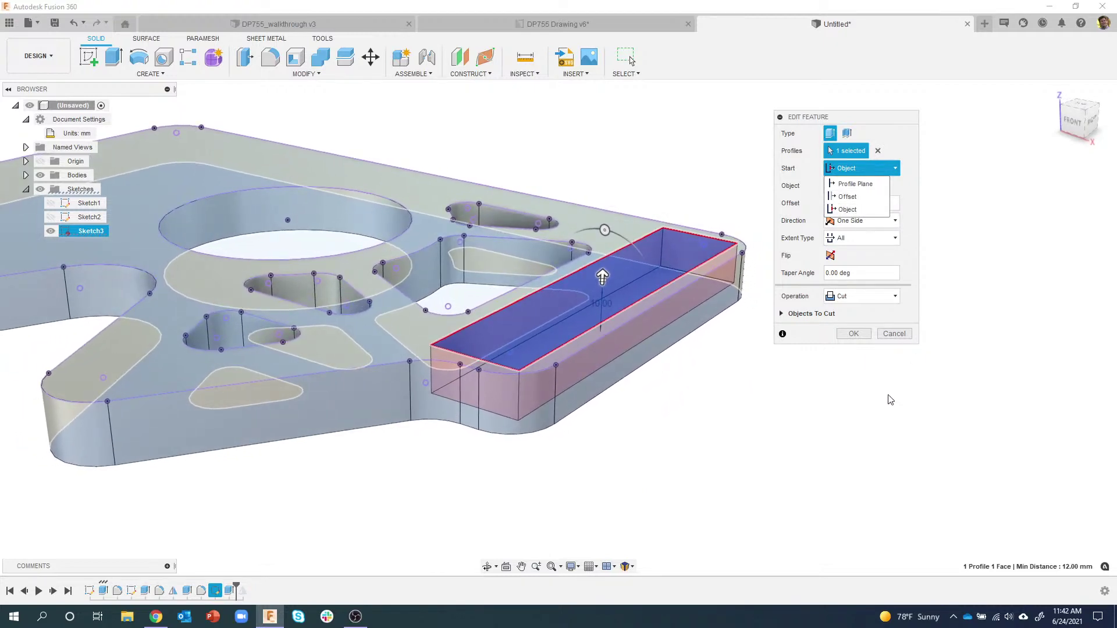
pyautogui.click(895, 336)
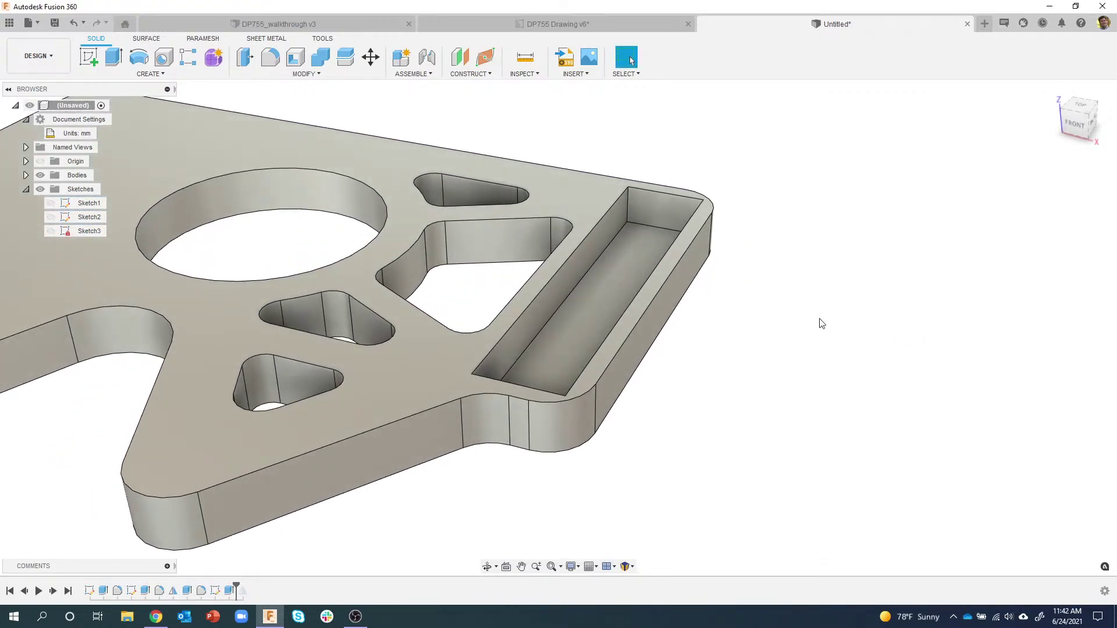
# Step: Try a 6 mm fillet on the four vertical corner edges of the rectangular pocket
pyautogui.click(628, 209)
pyautogui.rightClick(628, 211)
pyautogui.click(606, 268)
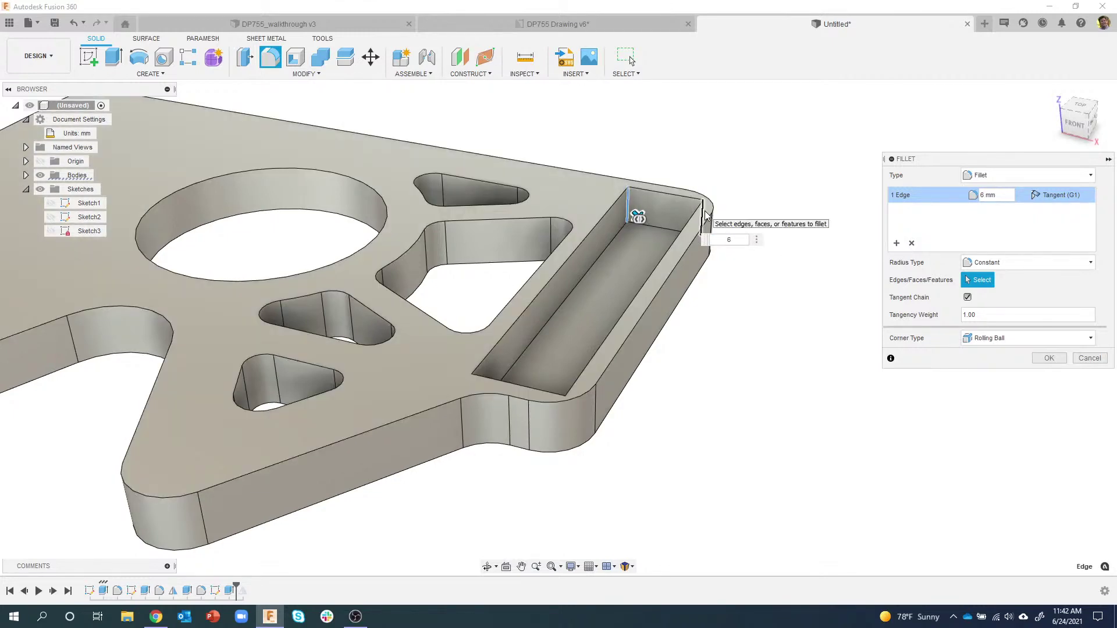
pyautogui.click(472, 399)
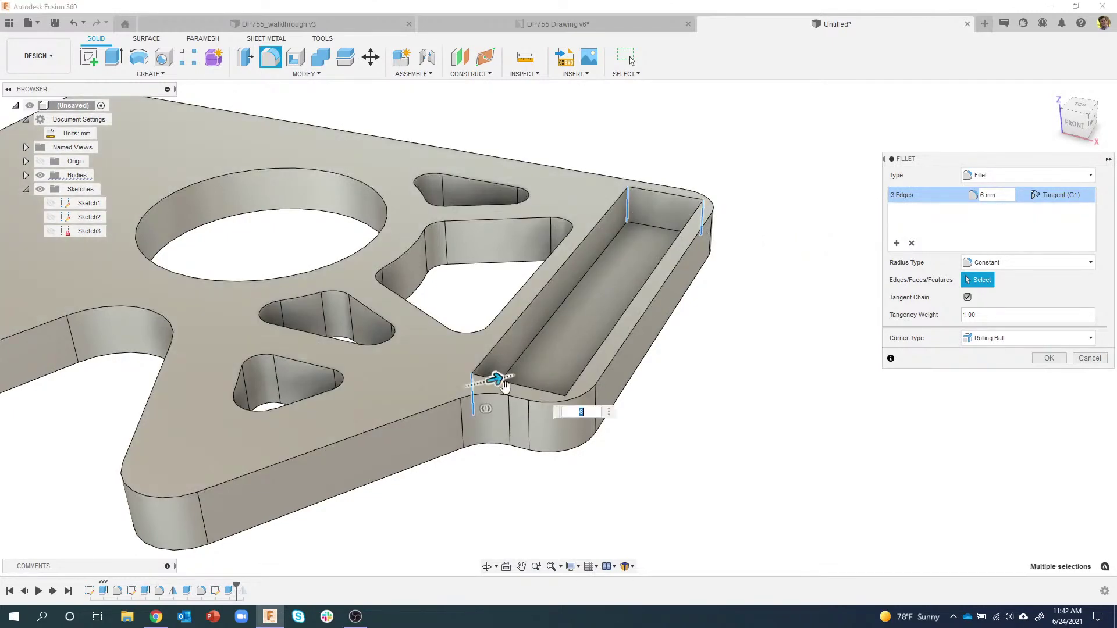
pyautogui.click(567, 434)
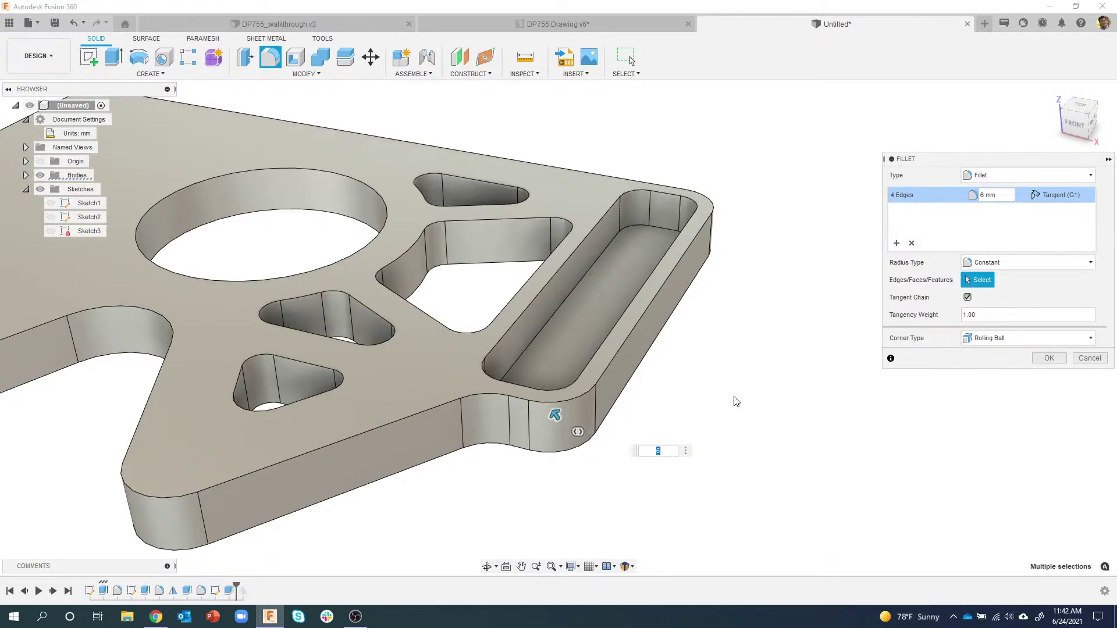
pyautogui.keyDown('shift'); pyautogui.moveTo(735, 399); pyautogui.dragTo(773, 262, button='middle'); pyautogui.keyUp('shift')
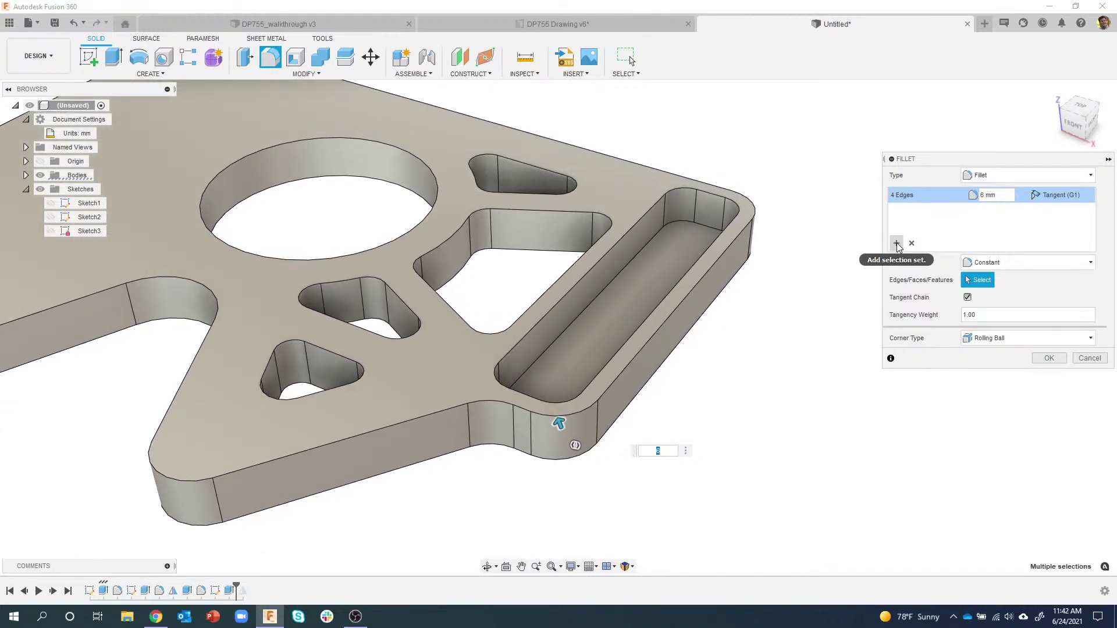
# Step: Add a second fillet set of 2 mm on the pocket's four floor edges, apply it, and undo the combined fillet
pyautogui.click(896, 244)
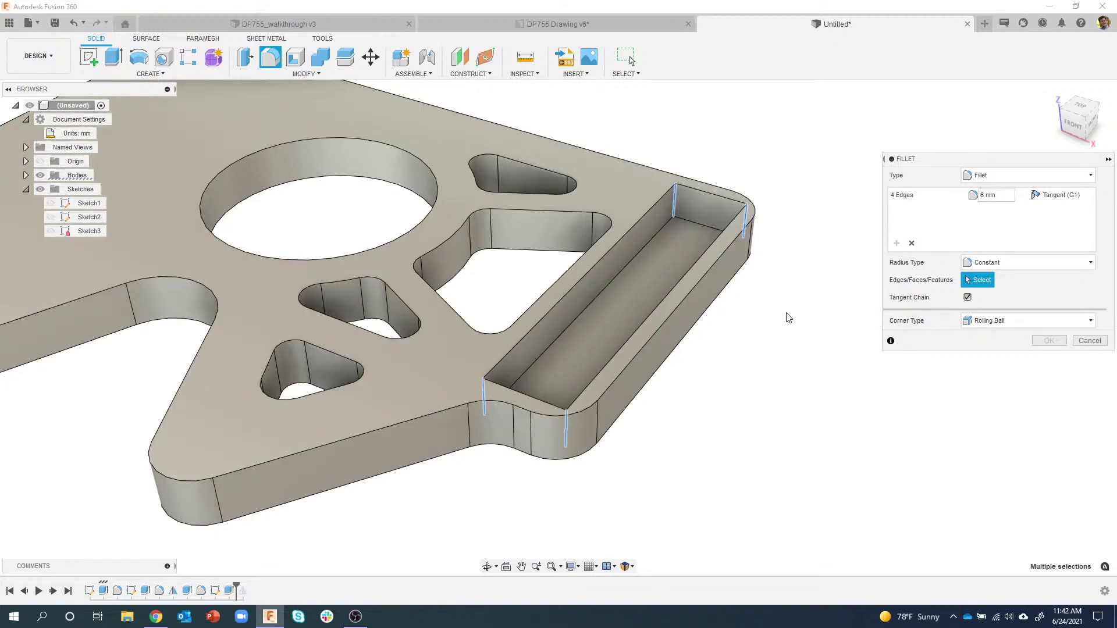
pyautogui.click(700, 225)
pyautogui.click(659, 234)
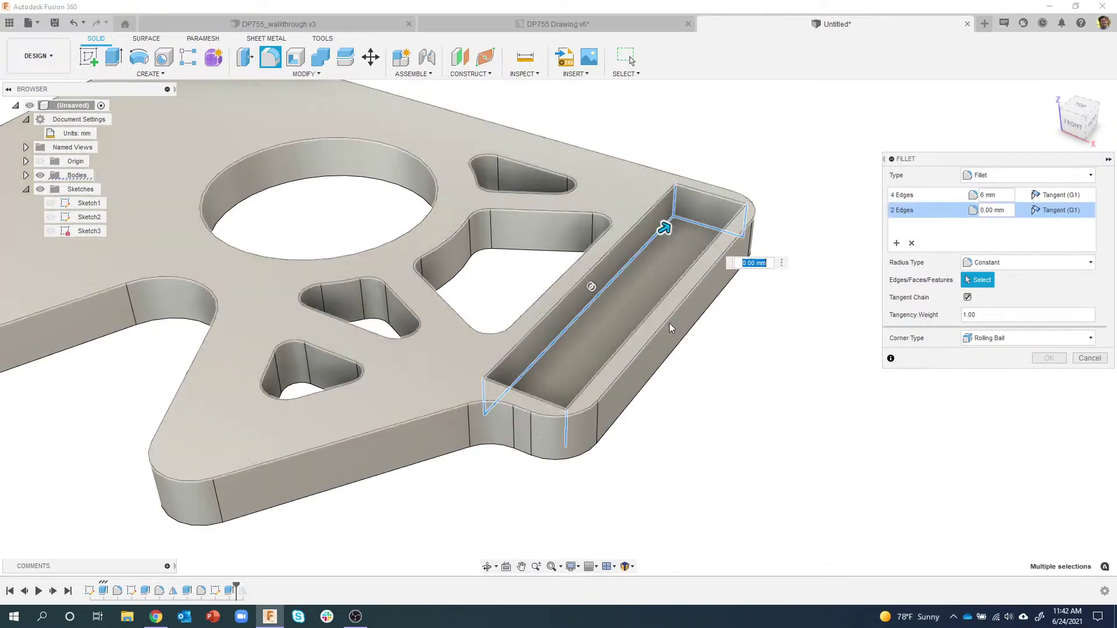
pyautogui.keyDown('shift'); pyautogui.moveTo(669, 323); pyautogui.dragTo(534, 459, button='middle'); pyautogui.keyUp('shift')
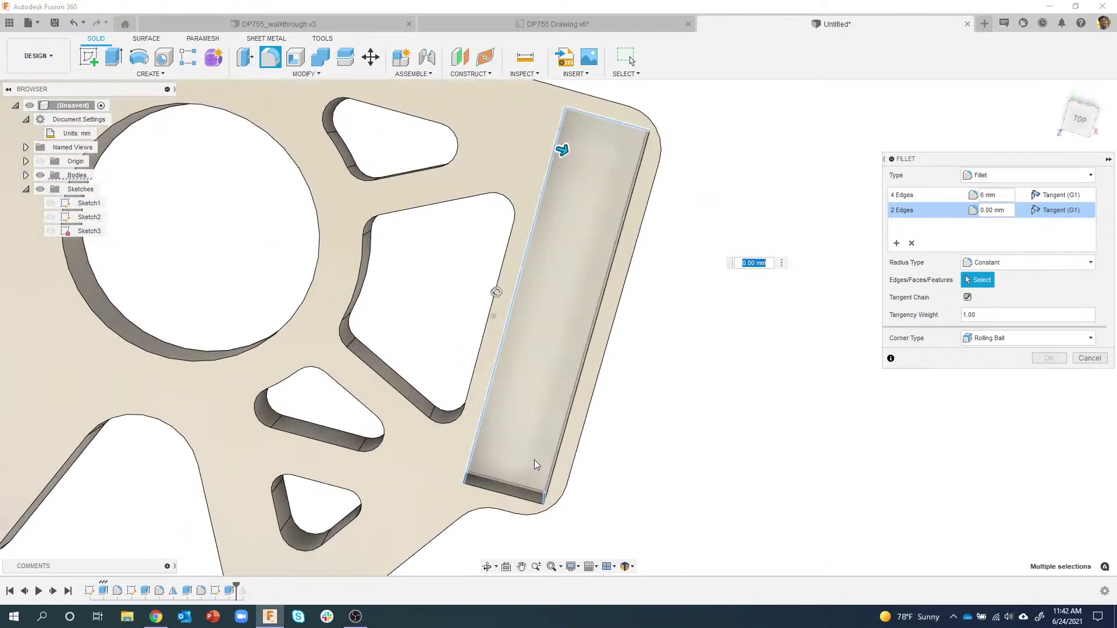
pyautogui.click(500, 483)
pyautogui.keyDown('shift'); pyautogui.moveTo(624, 448); pyautogui.dragTo(578, 399, button='middle'); pyautogui.keyUp('shift')
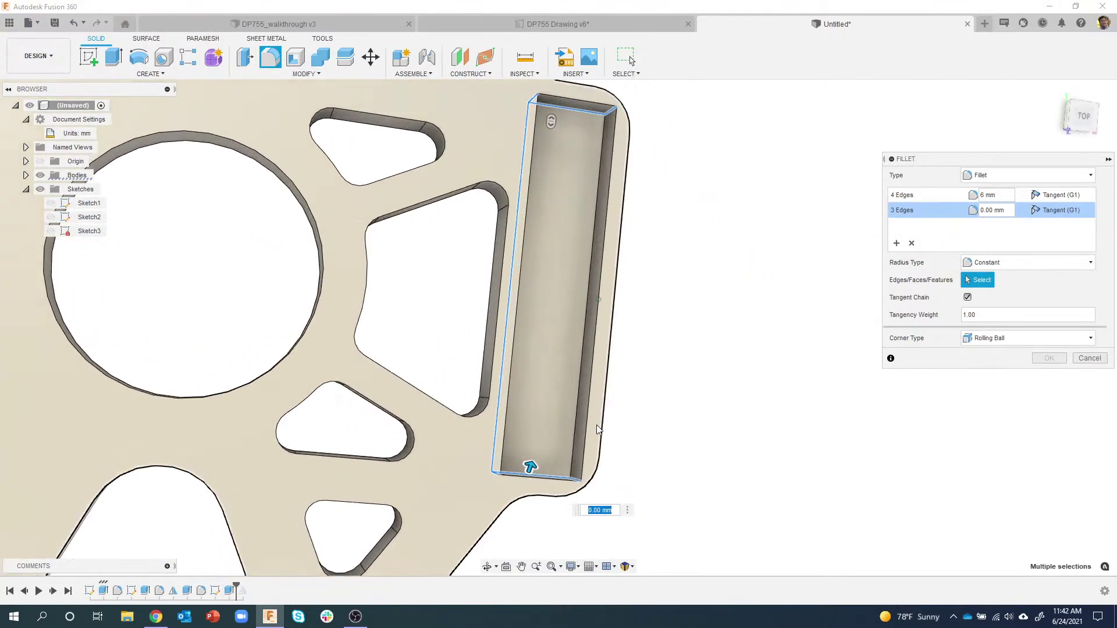
pyautogui.click(578, 399)
pyautogui.keyDown('shift'); pyautogui.moveTo(856, 251); pyautogui.dragTo(1007, 210, button='middle'); pyautogui.keyUp('shift')
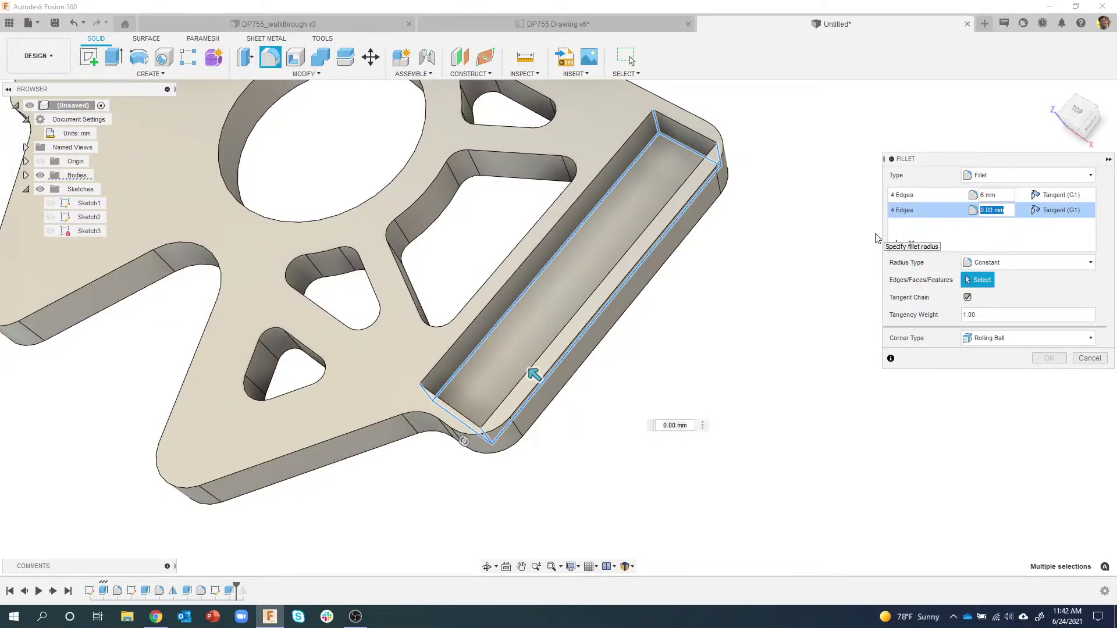
pyautogui.keyDown('shift'); pyautogui.moveTo(803, 227); pyautogui.dragTo(733, 333, button='middle'); pyautogui.keyUp('shift')
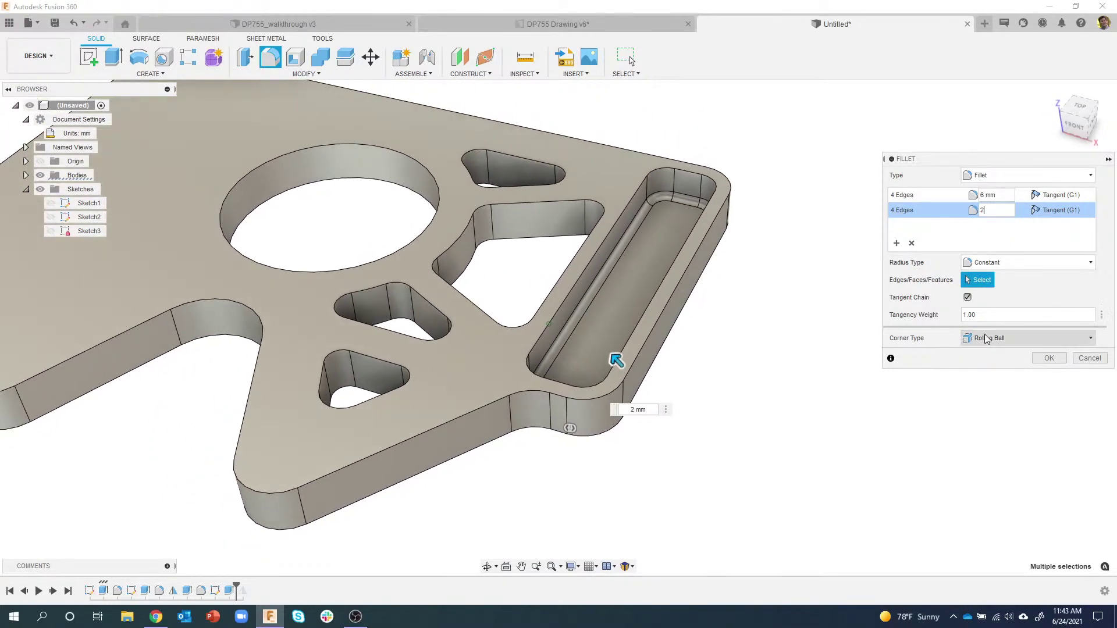
pyautogui.click(1047, 359)
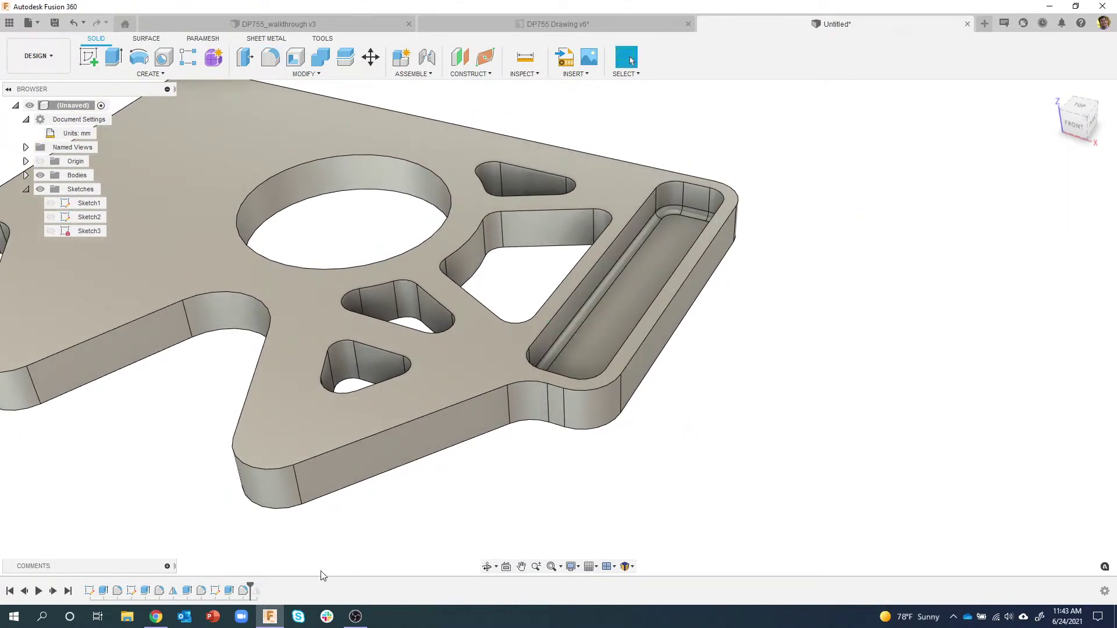
pyautogui.hotkey('ctrl', 'z')
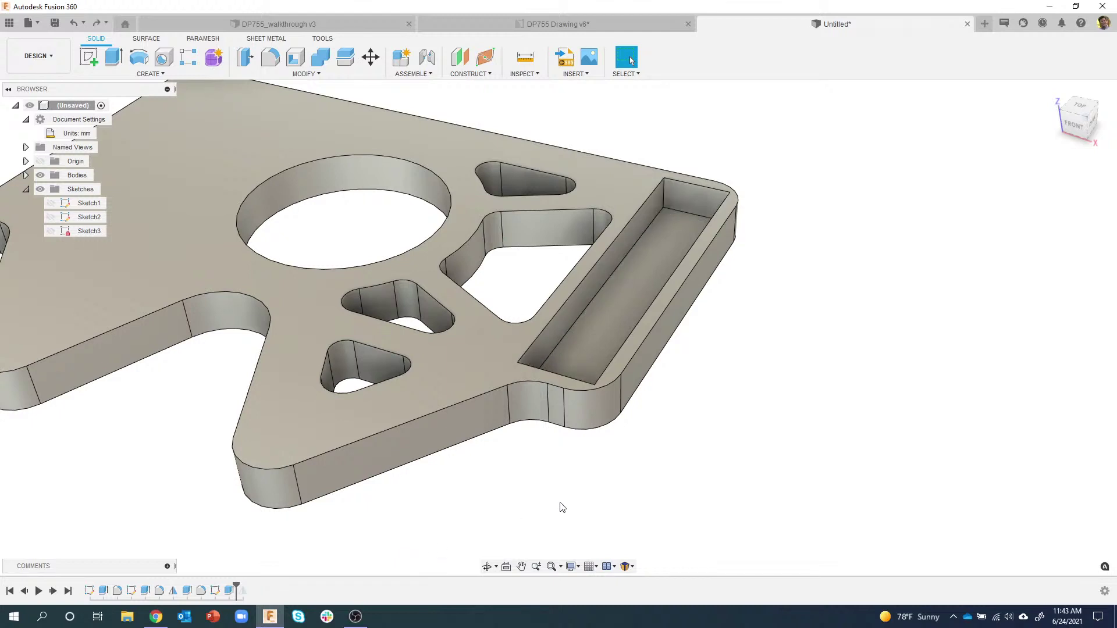
# Step: Fillet the four vertical corner edges of the long rectangular pocket with a 6 mm radius
pyautogui.rightClick(663, 195)
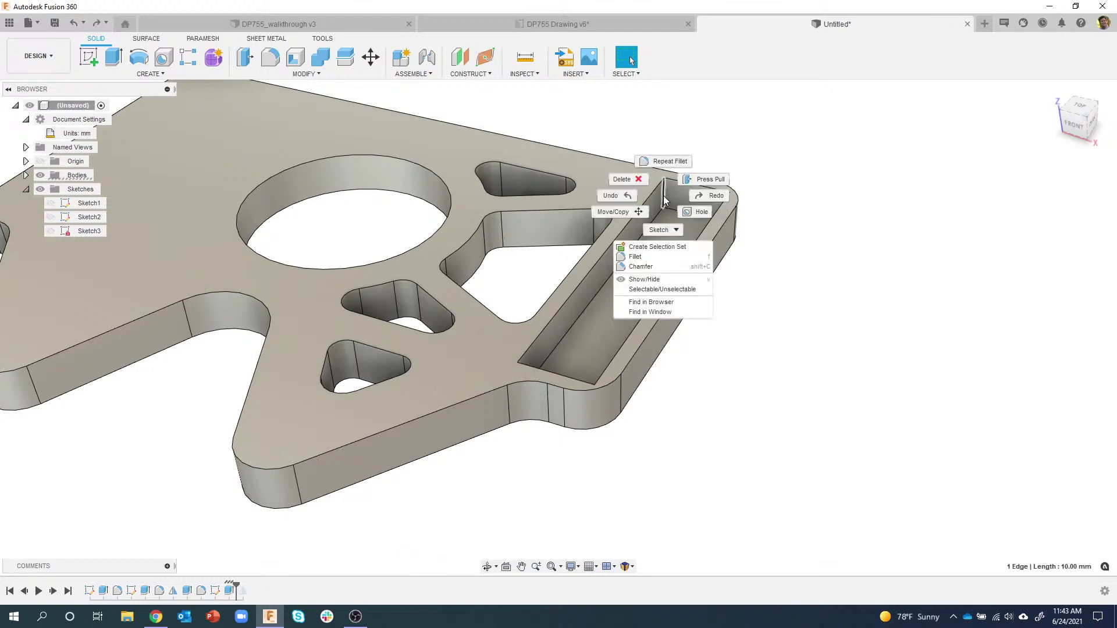
pyautogui.click(649, 249)
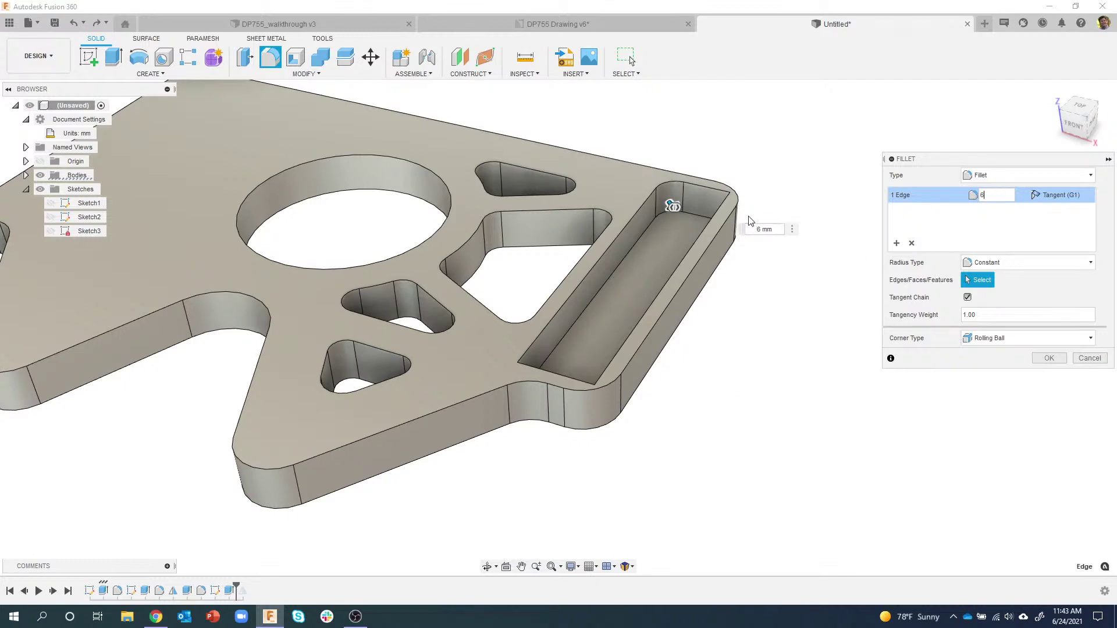
pyautogui.click(595, 404)
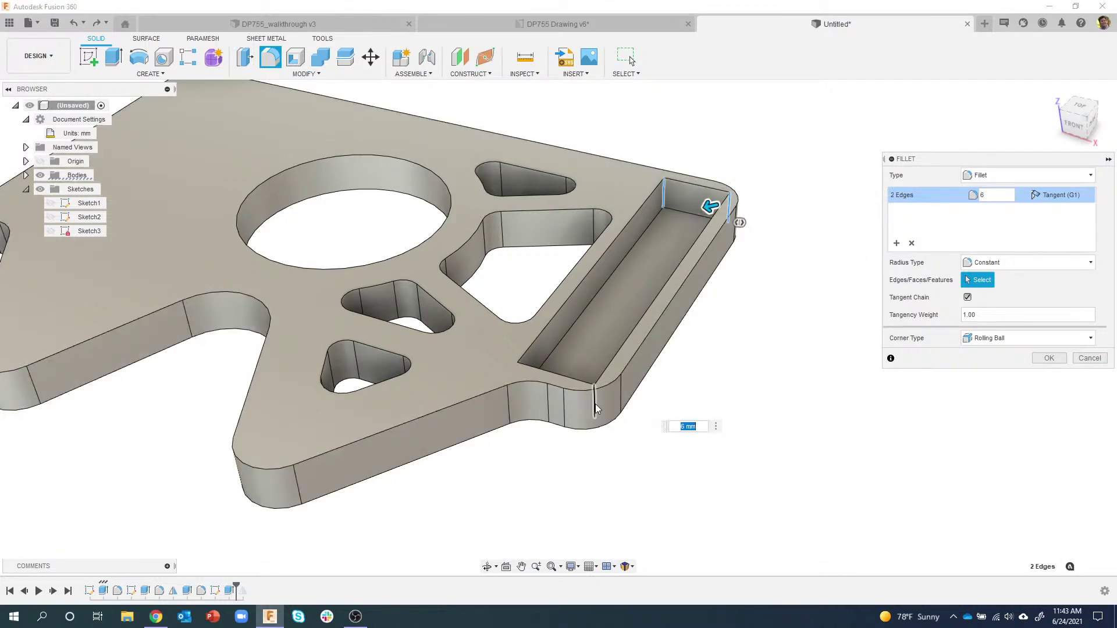
pyautogui.click(520, 373)
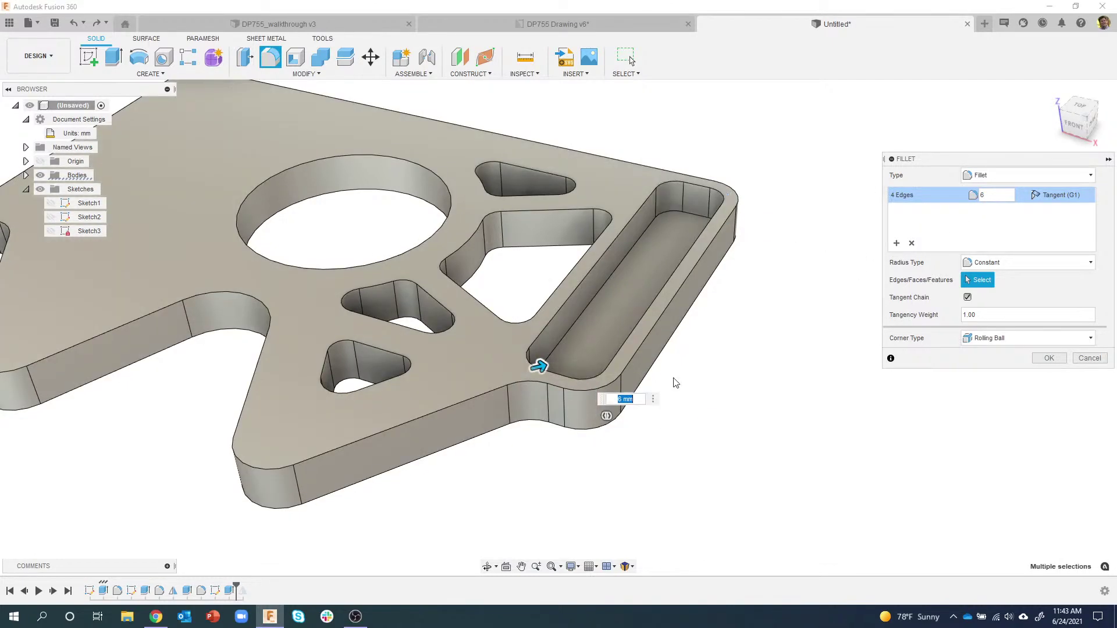
pyautogui.click(1046, 358)
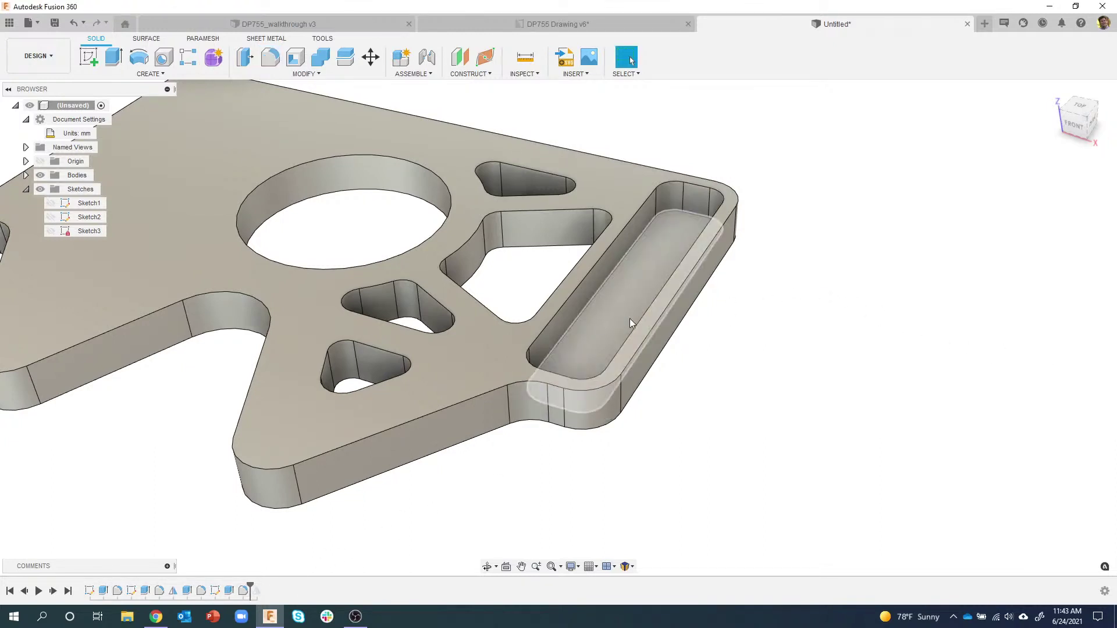
# Step: Add a separate 2 mm fillet around the pocket's floor edge loop
pyautogui.rightClick(626, 266)
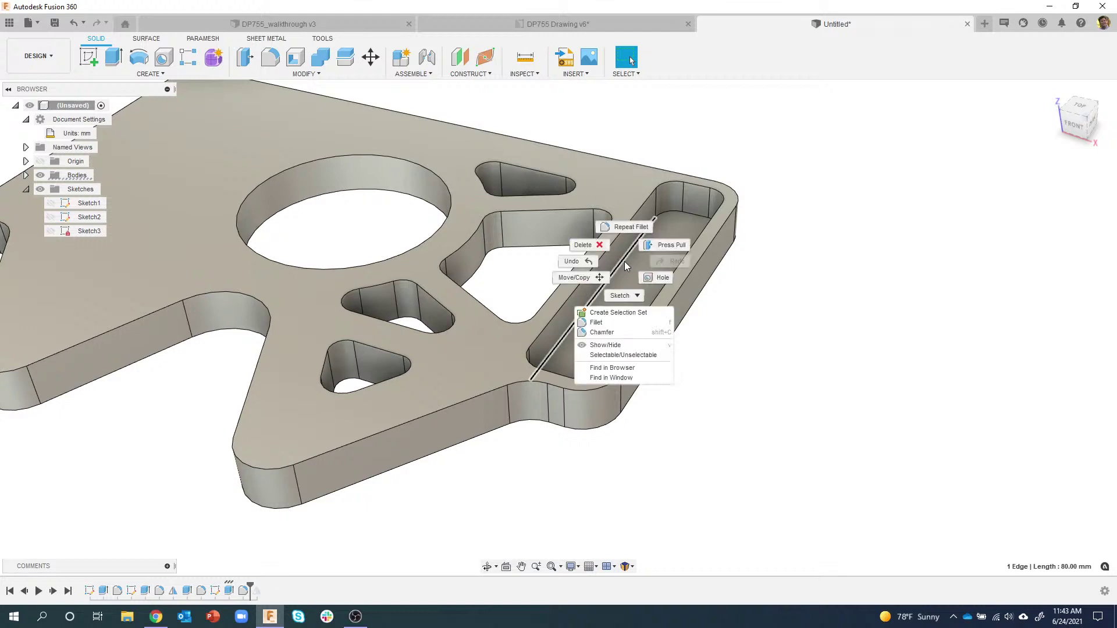
pyautogui.click(601, 324)
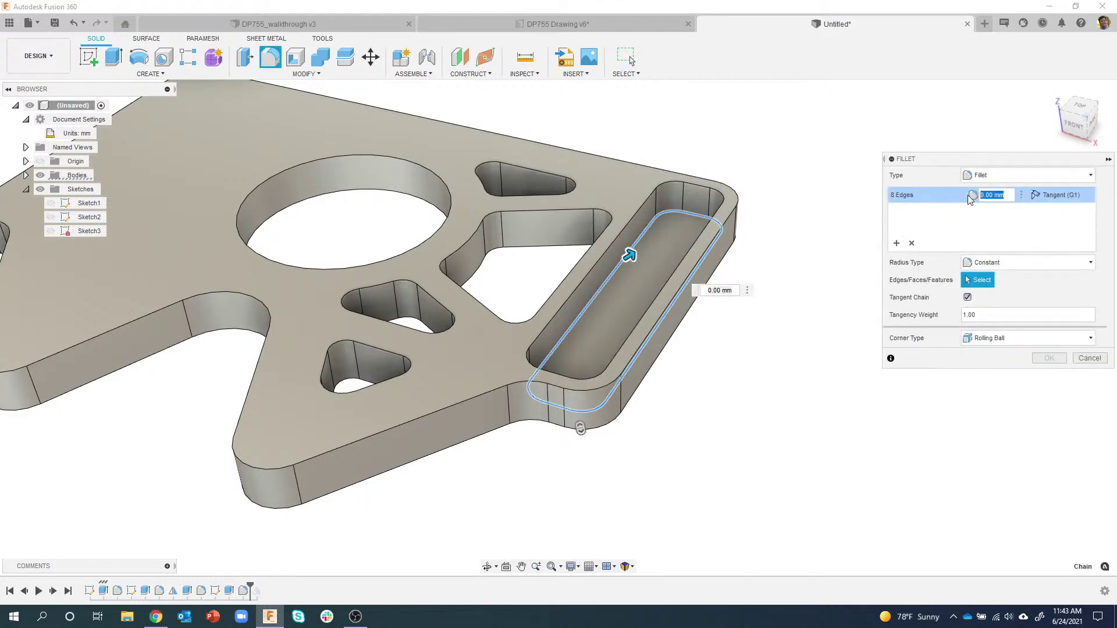
pyautogui.write('2')
pyautogui.keyDown('shift'); pyautogui.moveTo(684, 372); pyautogui.dragTo(653, 302, button='middle'); pyautogui.keyUp('shift')
pyautogui.click(1047, 359)
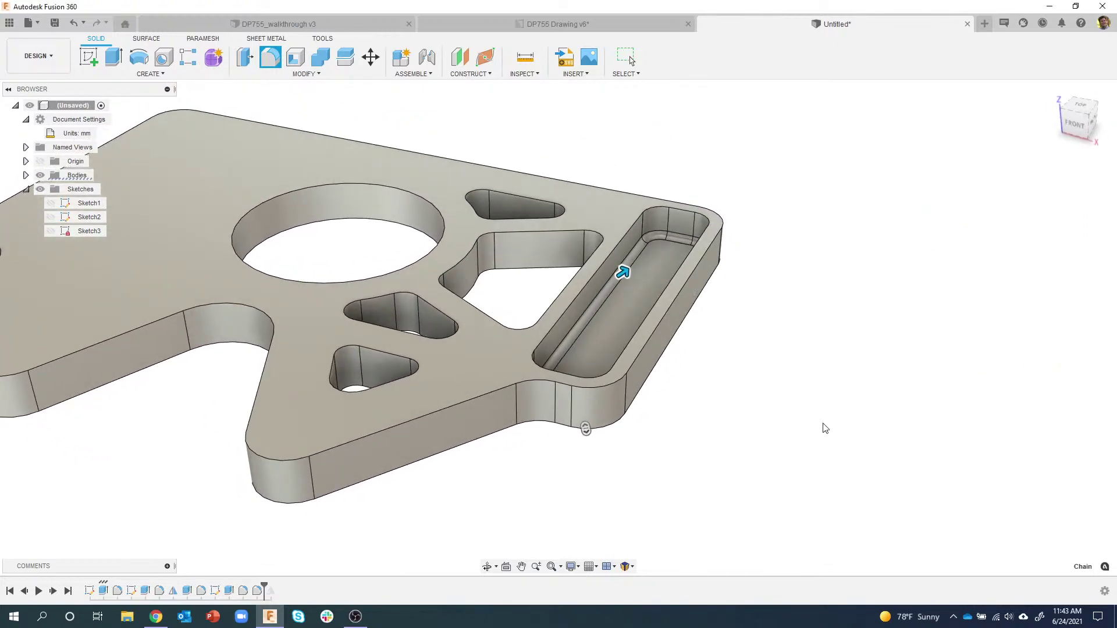
pyautogui.keyDown('shift'); pyautogui.moveTo(698, 454); pyautogui.dragTo(535, 448, button='middle'); pyautogui.keyUp('shift')
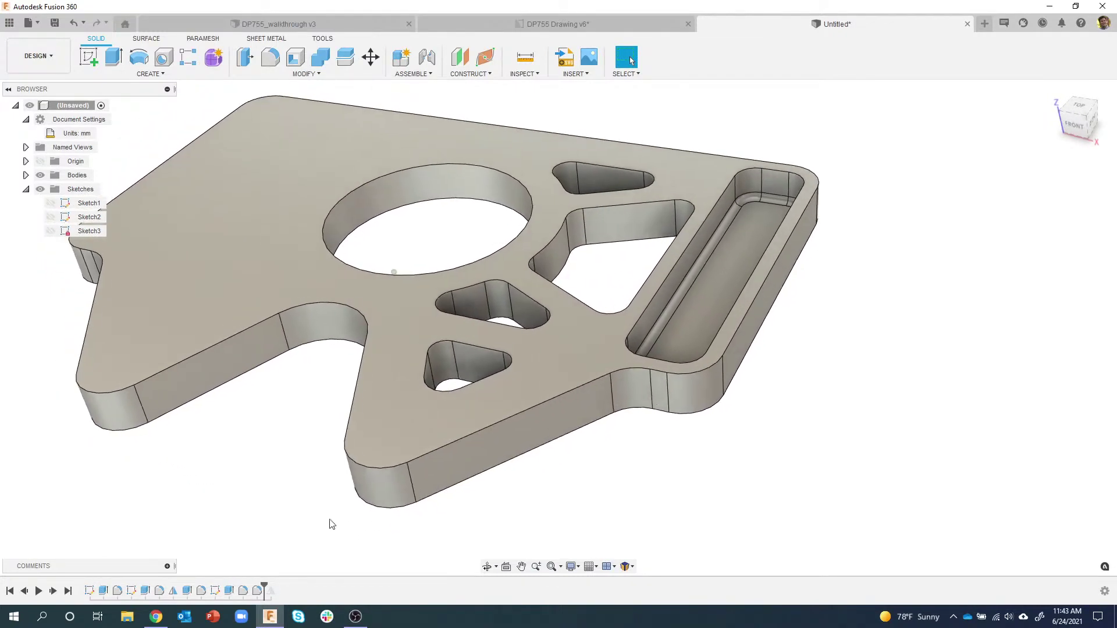
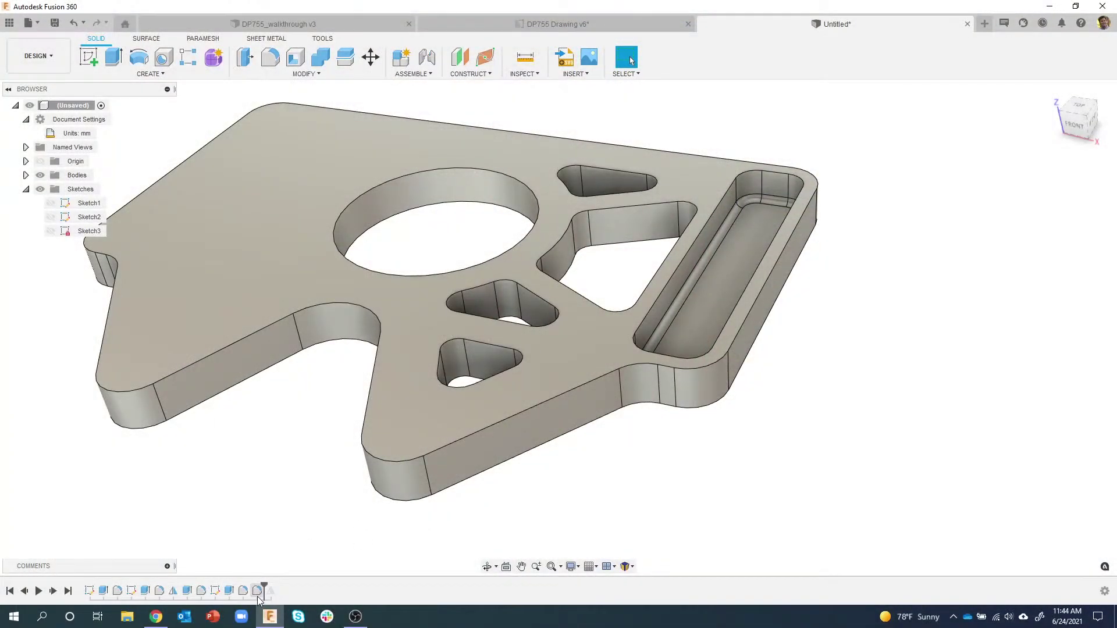
# Step: Delete the separate 2 mm floor fillet and open the pocket's 6 mm corner fillet for editing
pyautogui.doubleClick(256, 591)
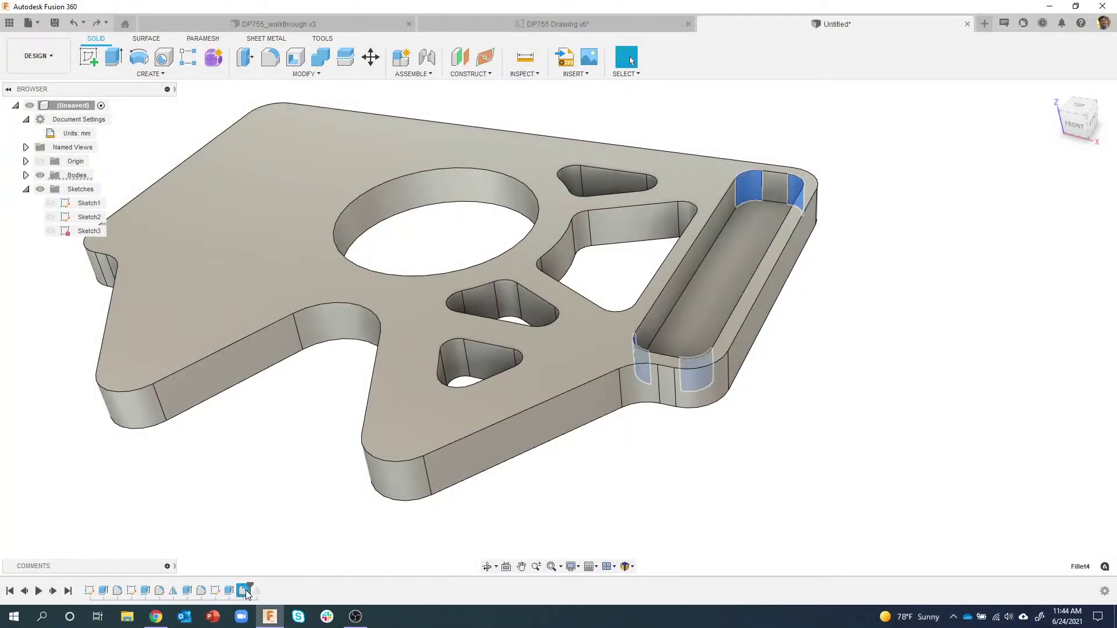
# Step: Try a second 2 mm selection set on the four individually picked floor edges of the pocket, and remove that set
pyautogui.click(899, 246)
pyautogui.scroll(5, 727, 230)
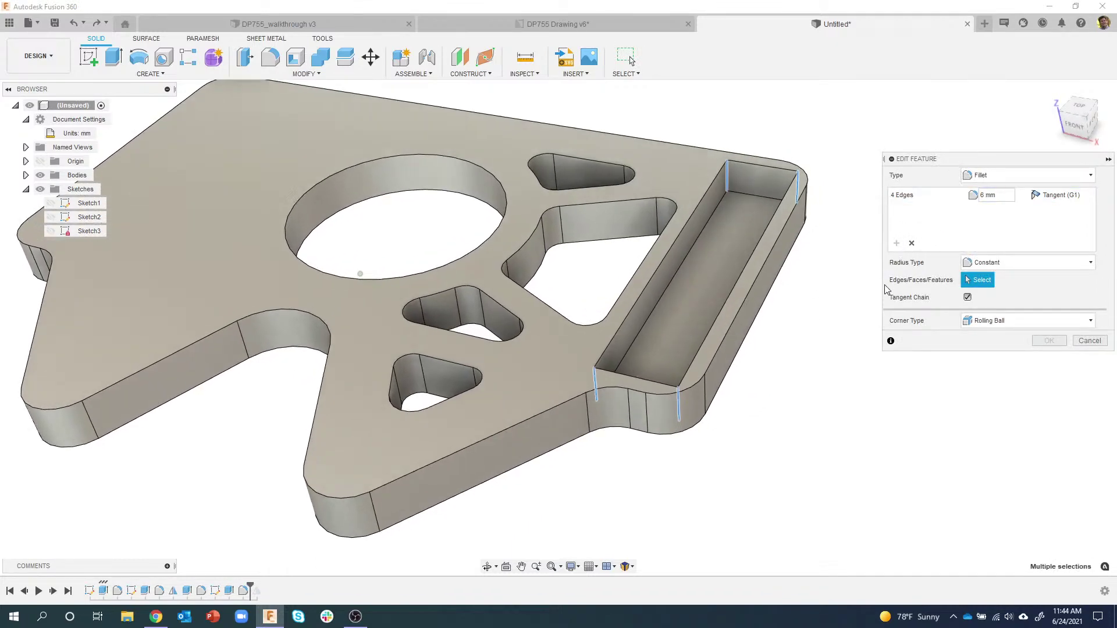
pyautogui.click(706, 232)
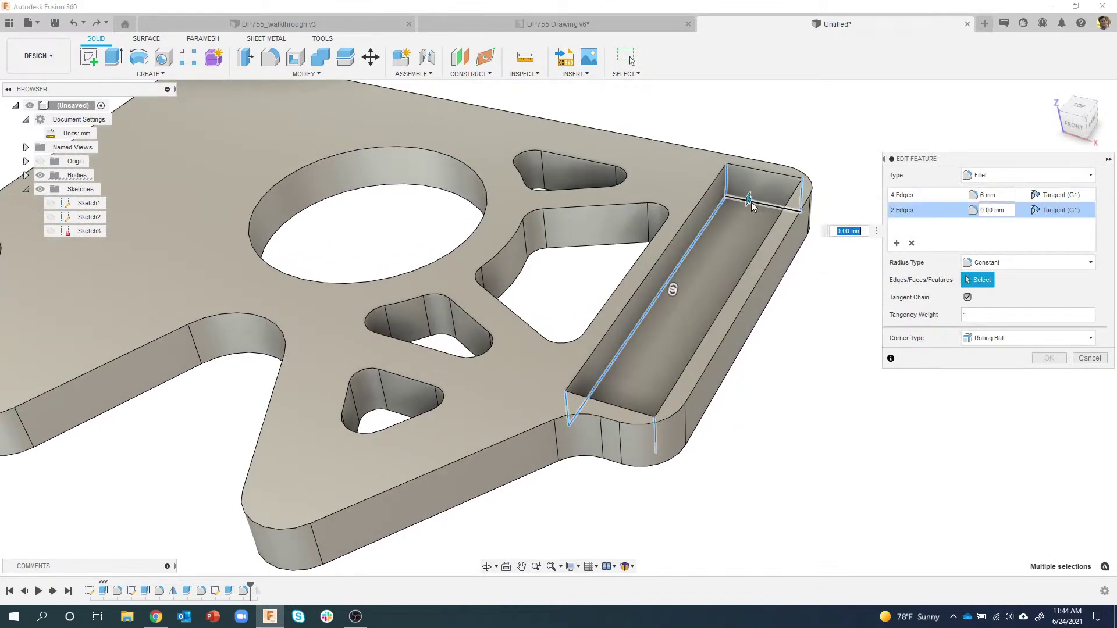
pyautogui.keyDown('shift'); pyautogui.moveTo(752, 201); pyautogui.dragTo(730, 194, button='middle'); pyautogui.keyUp('shift')
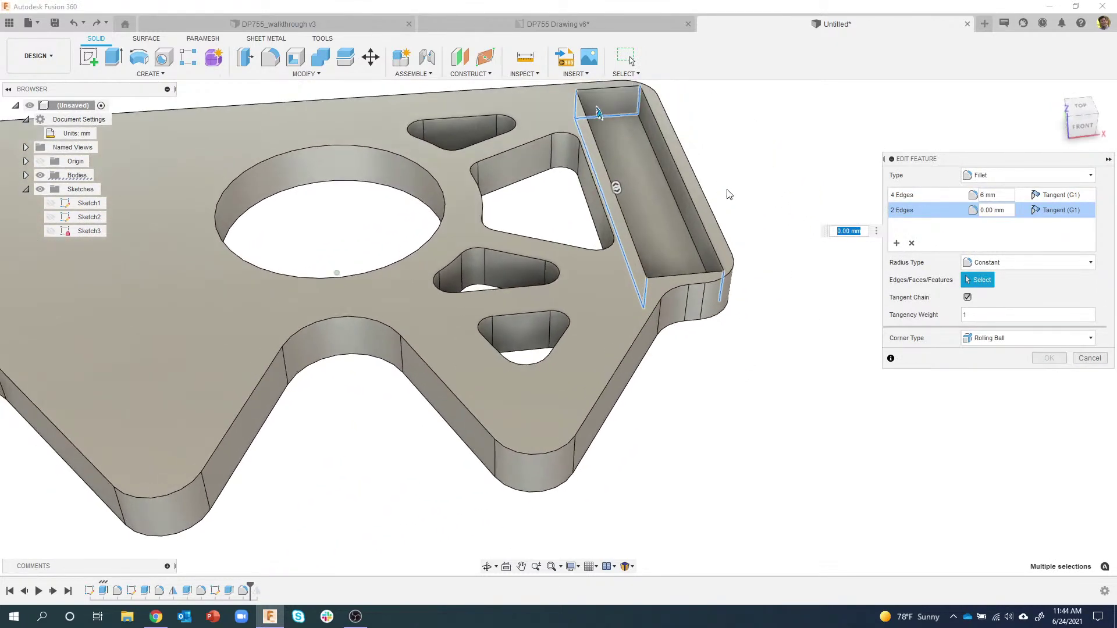
pyautogui.click(665, 173)
pyautogui.keyDown('shift'); pyautogui.moveTo(738, 279); pyautogui.dragTo(692, 306, button='middle'); pyautogui.keyUp('shift')
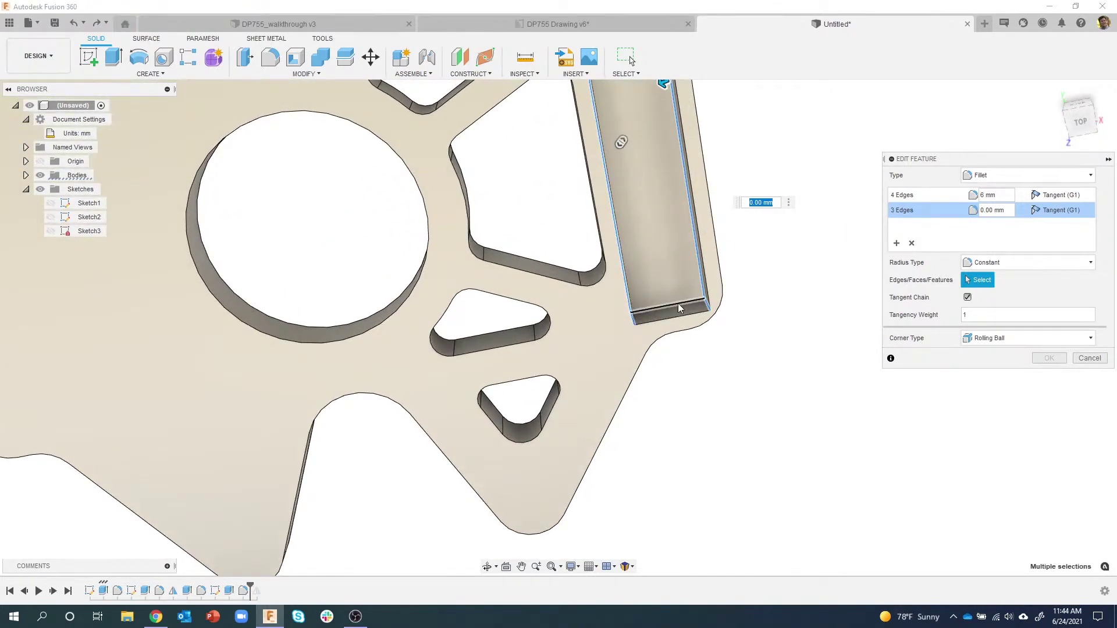
pyautogui.keyDown('shift'); pyautogui.moveTo(811, 317); pyautogui.dragTo(843, 279, button='middle'); pyautogui.keyUp('shift')
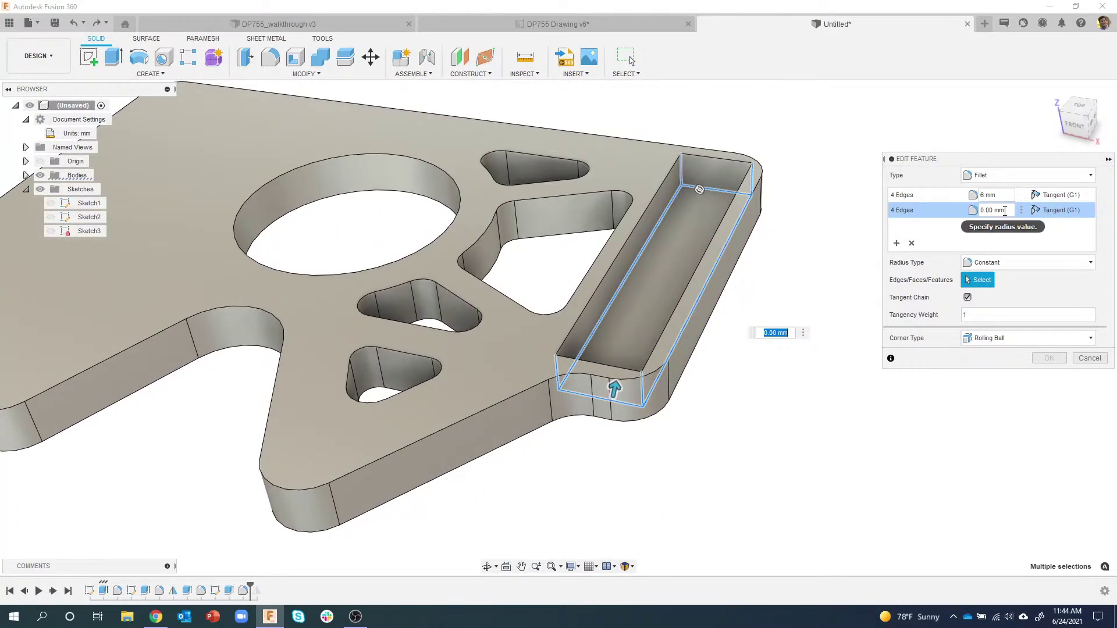
pyautogui.write('2')
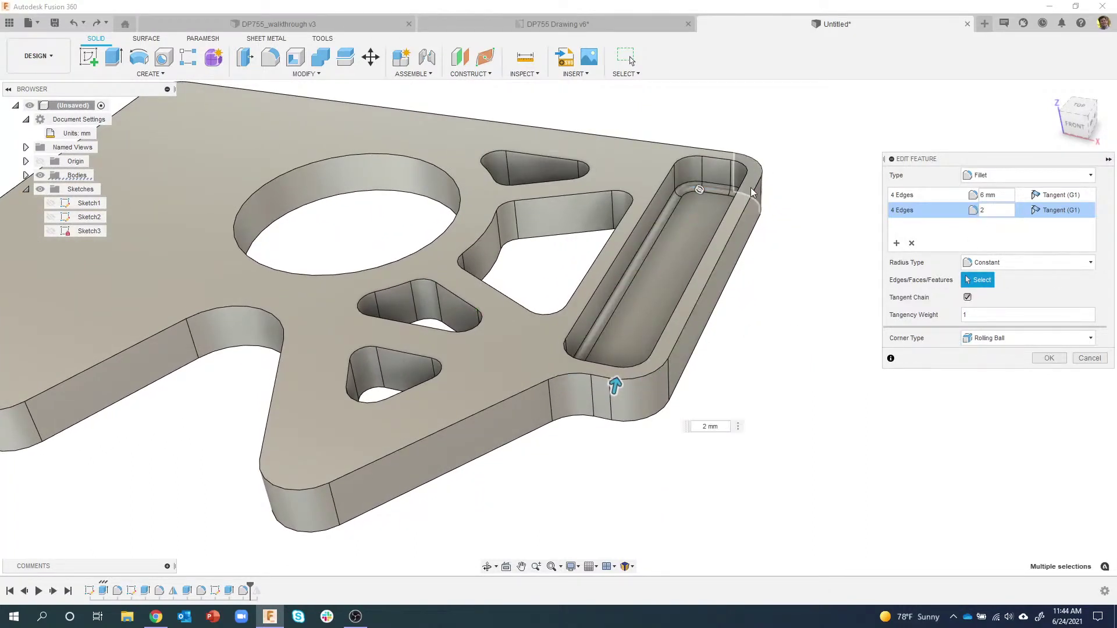
pyautogui.click(912, 245)
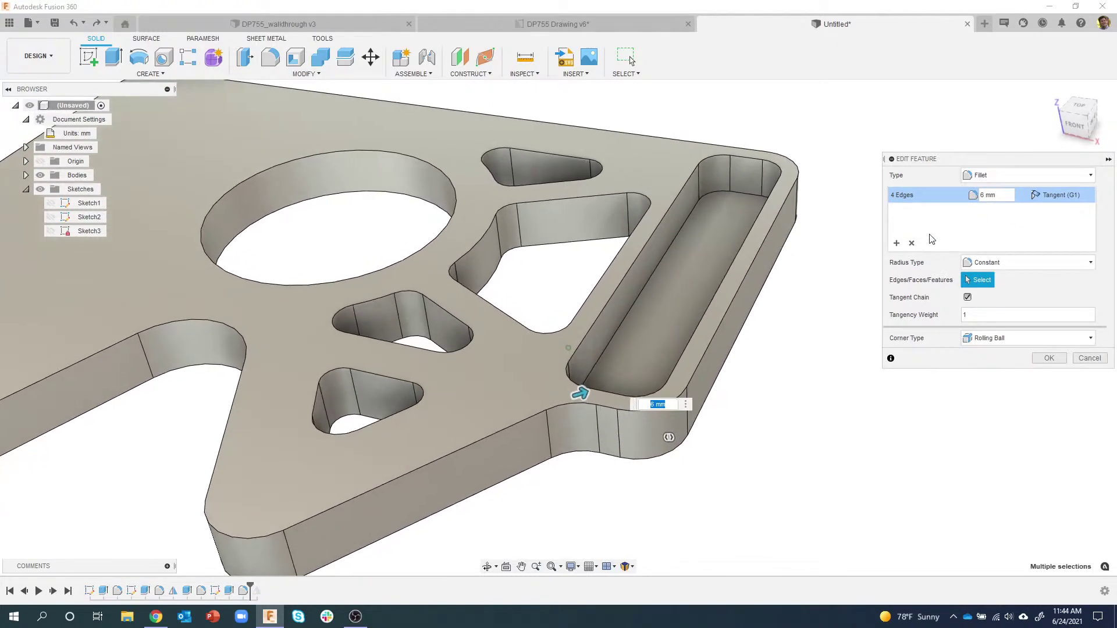
# Step: Try a 2 mm selection set on the pocket's floor face, inspect the preview around the pocket, and remove the set
pyautogui.click(897, 244)
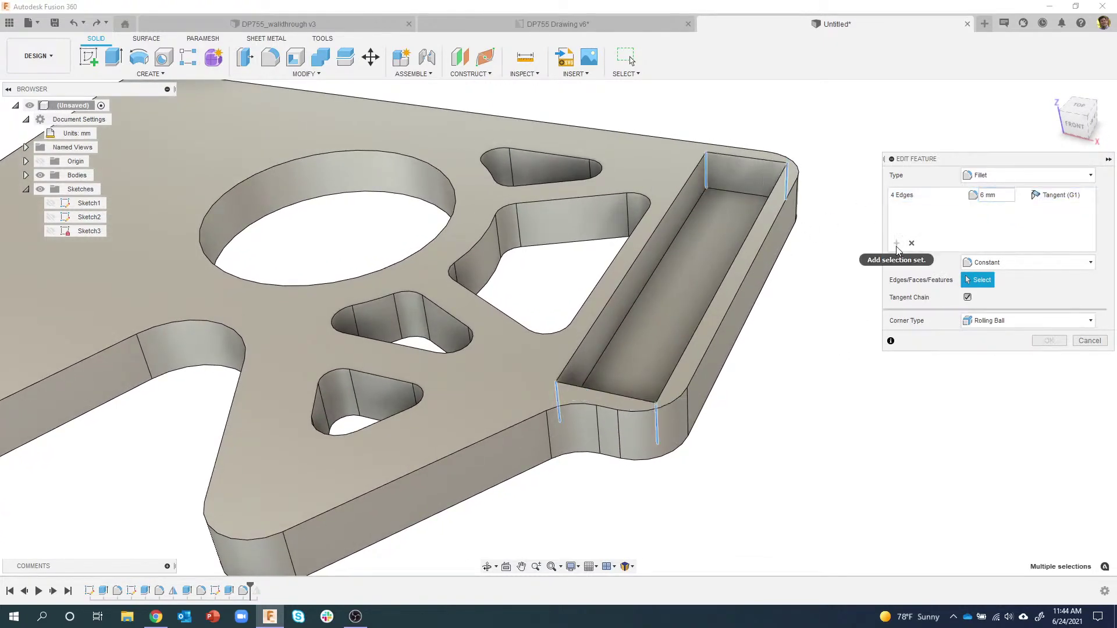
pyautogui.click(708, 247)
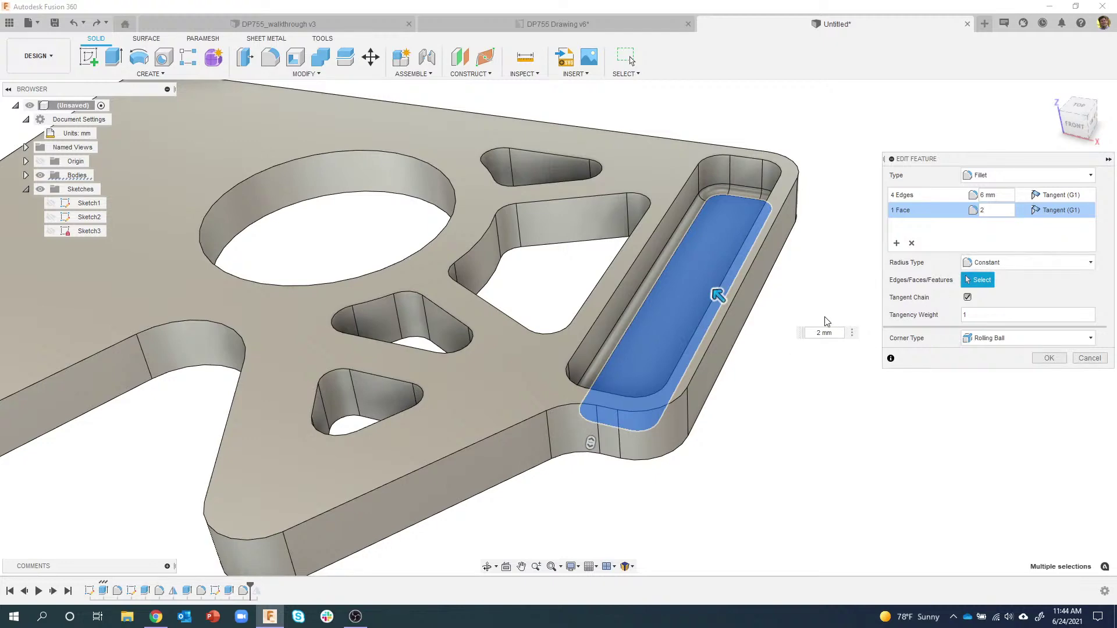
pyautogui.keyDown('shift'); pyautogui.moveTo(826, 322); pyautogui.dragTo(694, 248, button='middle'); pyautogui.keyUp('shift')
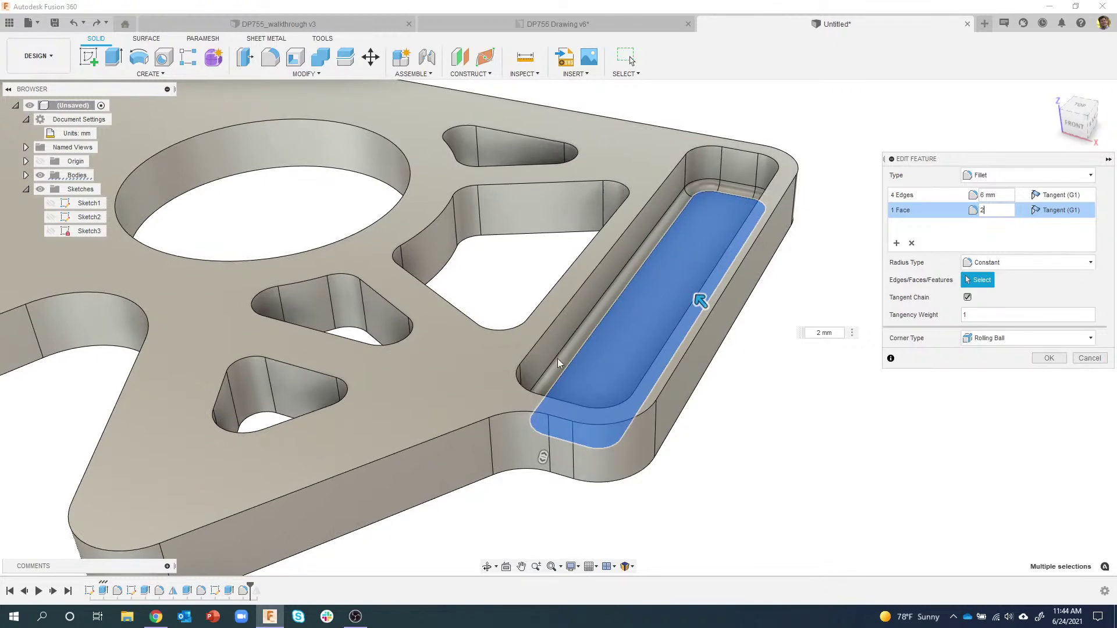
pyautogui.keyDown('shift'); pyautogui.moveTo(557, 358); pyautogui.dragTo(576, 231, button='middle'); pyautogui.keyUp('shift')
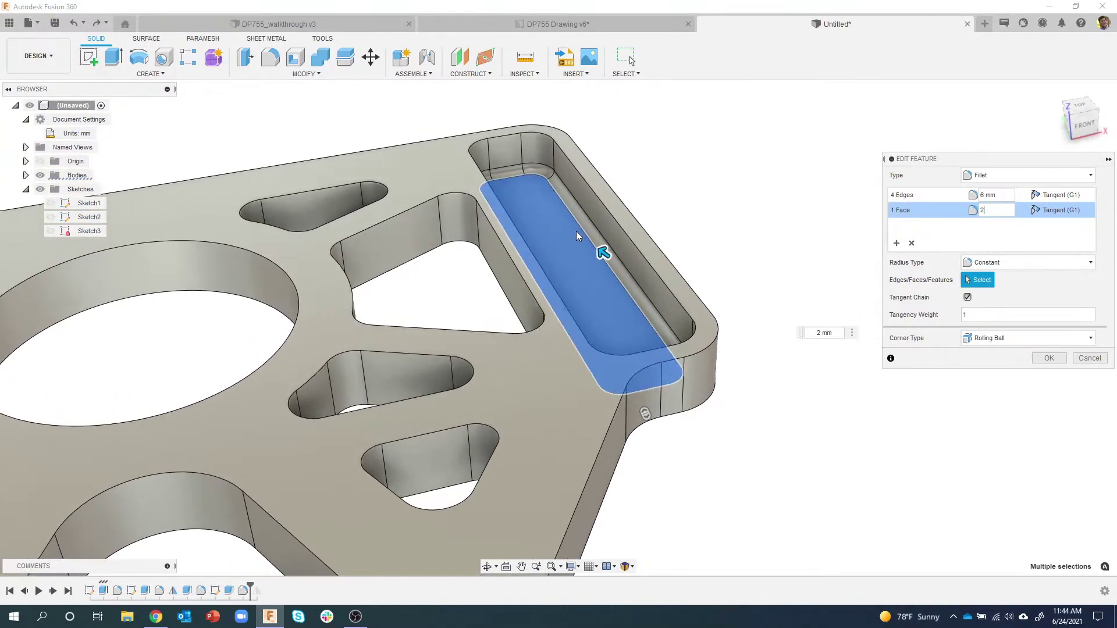
pyautogui.keyDown('shift'); pyautogui.moveTo(586, 269); pyautogui.dragTo(776, 246, button='middle'); pyautogui.keyUp('shift')
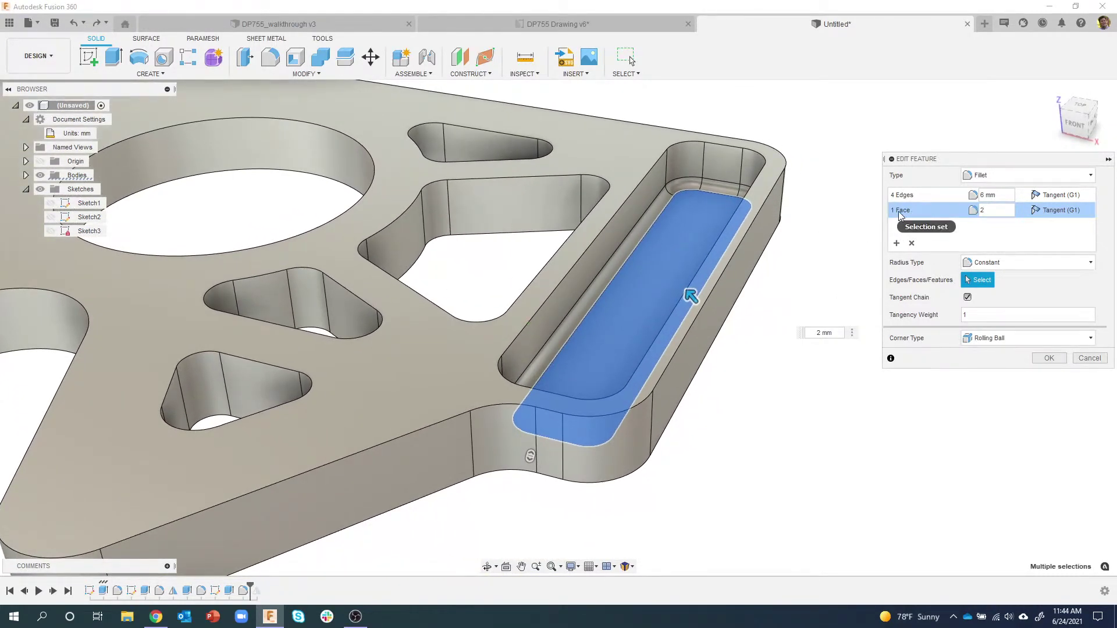
pyautogui.click(911, 244)
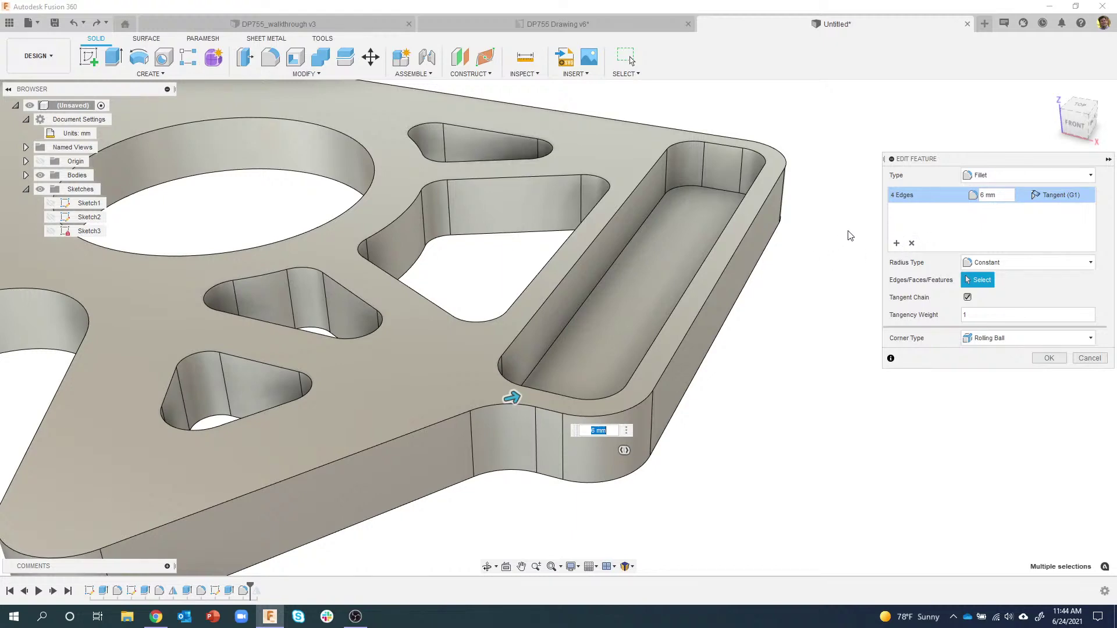
# Step: Try picking the pocket's floor edges one by one into another selection set, and discard that set
pyautogui.click(896, 243)
pyautogui.keyDown('shift'); pyautogui.moveTo(896, 243); pyautogui.dragTo(689, 185, button='middle'); pyautogui.keyUp('shift')
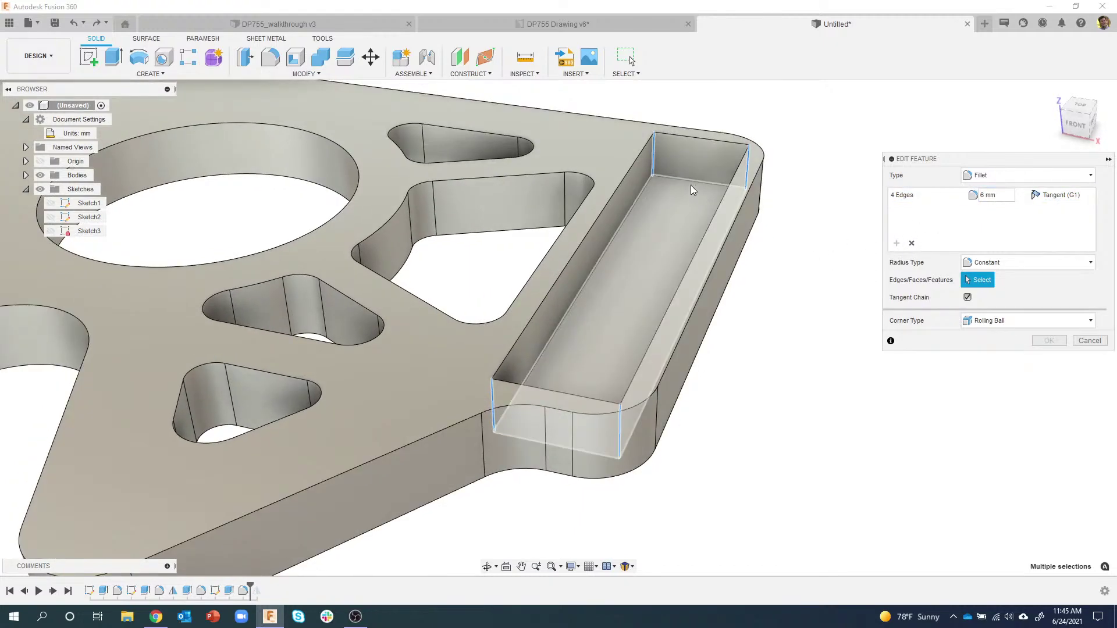
pyautogui.click(689, 183)
pyautogui.click(644, 191)
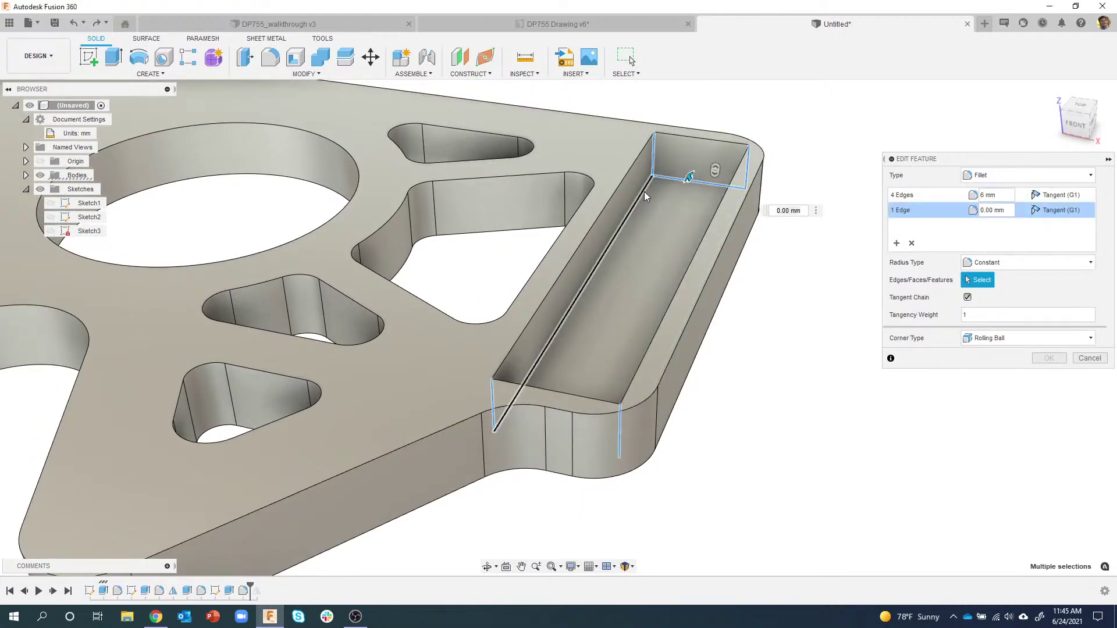
pyautogui.keyDown('shift'); pyautogui.moveTo(710, 218); pyautogui.dragTo(912, 247, button='middle'); pyautogui.keyUp('shift')
pyautogui.click(911, 244)
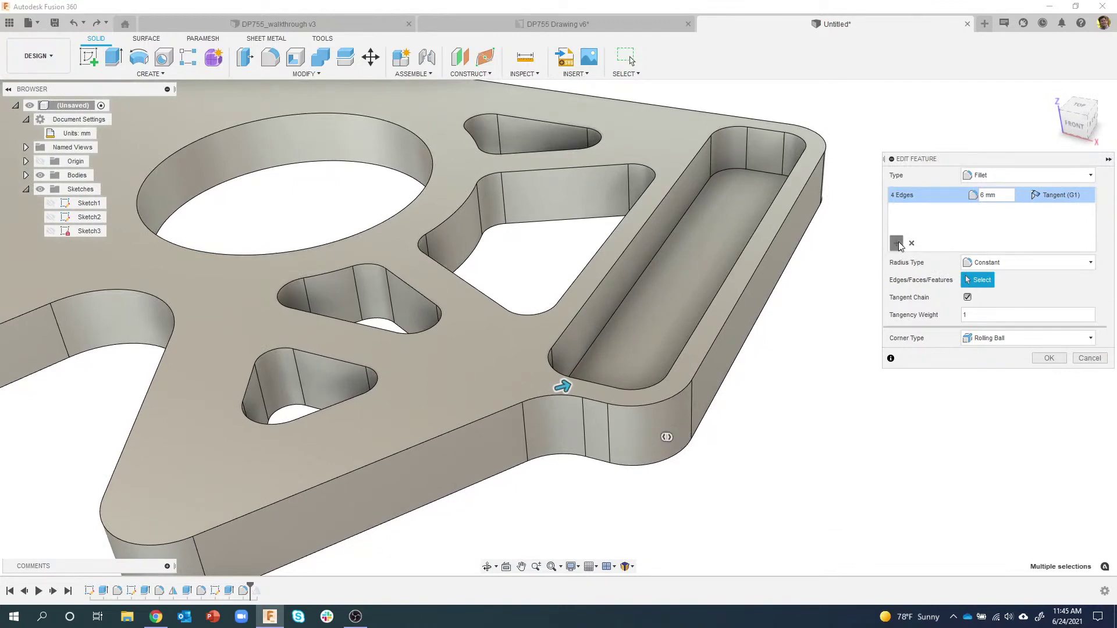
# Step: Add a 2 mm selection set using the pocket's floor face to the corner fillet, and apply the edited feature
pyautogui.click(897, 243)
pyautogui.click(721, 230)
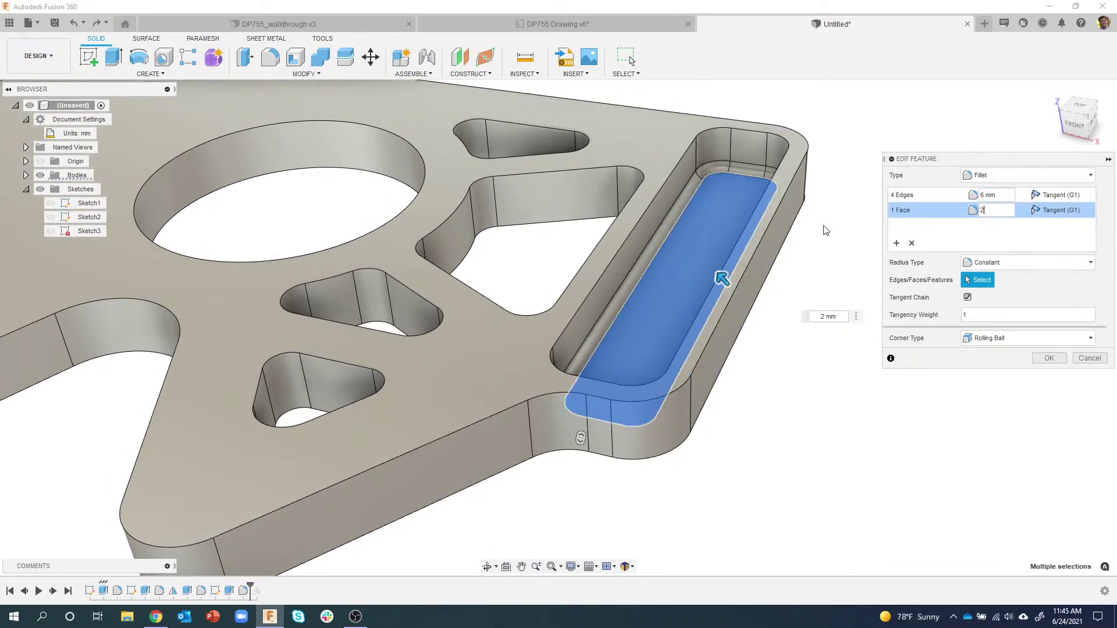
pyautogui.keyDown('shift'); pyautogui.moveTo(682, 247); pyautogui.dragTo(1054, 362, button='middle'); pyautogui.keyUp('shift')
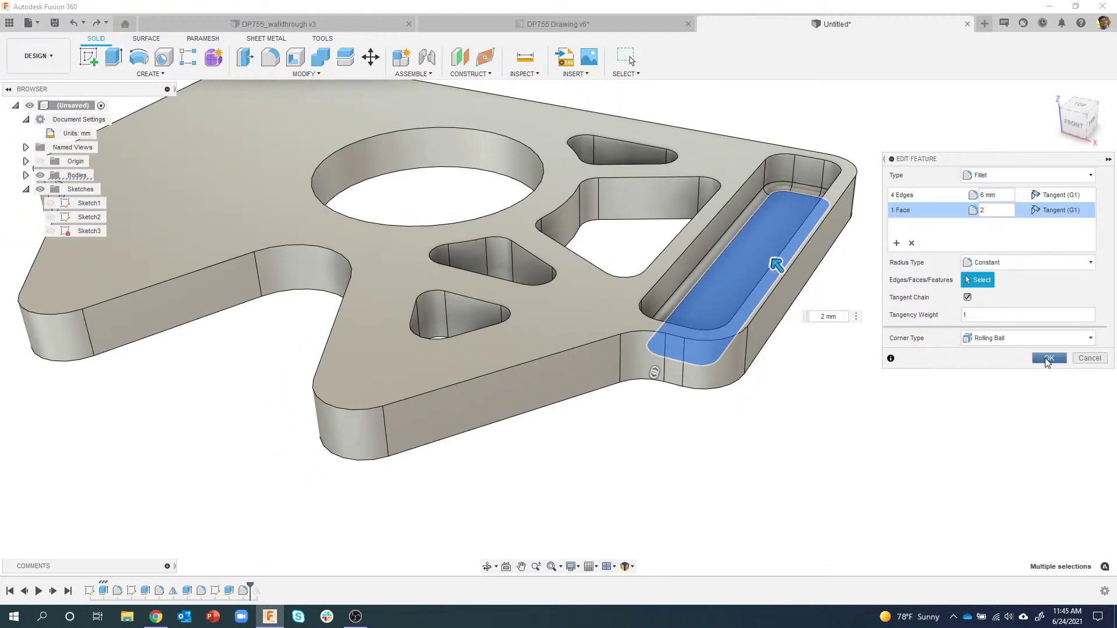
pyautogui.click(1049, 358)
pyautogui.keyDown('shift'); pyautogui.moveTo(1049, 360); pyautogui.dragTo(514, 236, button='middle'); pyautogui.keyUp('shift')
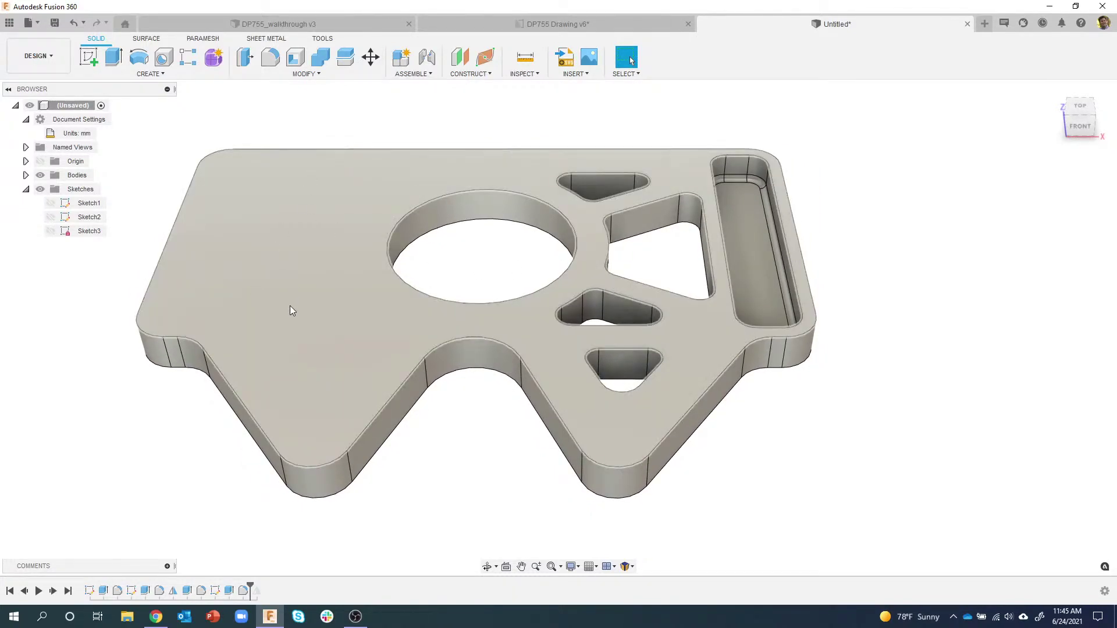
pyautogui.keyDown('shift'); pyautogui.moveTo(756, 258); pyautogui.dragTo(587, 69, button='middle'); pyautogui.keyUp('shift')
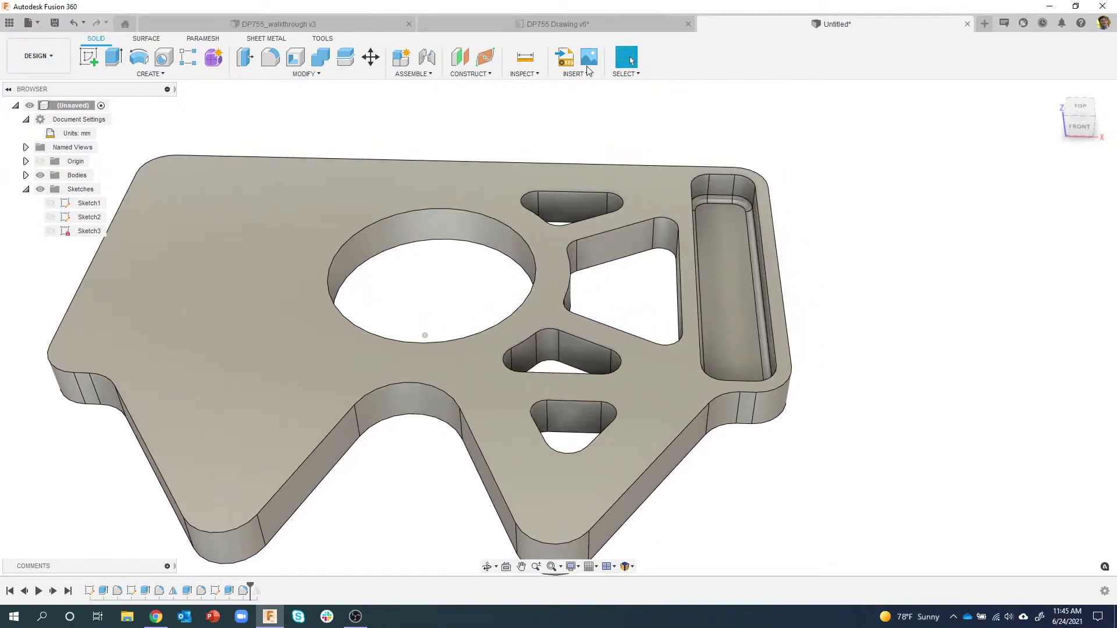
# Step: Check the hole callout in the DP755 drawing and place a 5 mm diameter hole on the long rectangular pocket's floor
pyautogui.click(558, 24)
pyautogui.scroll(3, 615, 289)
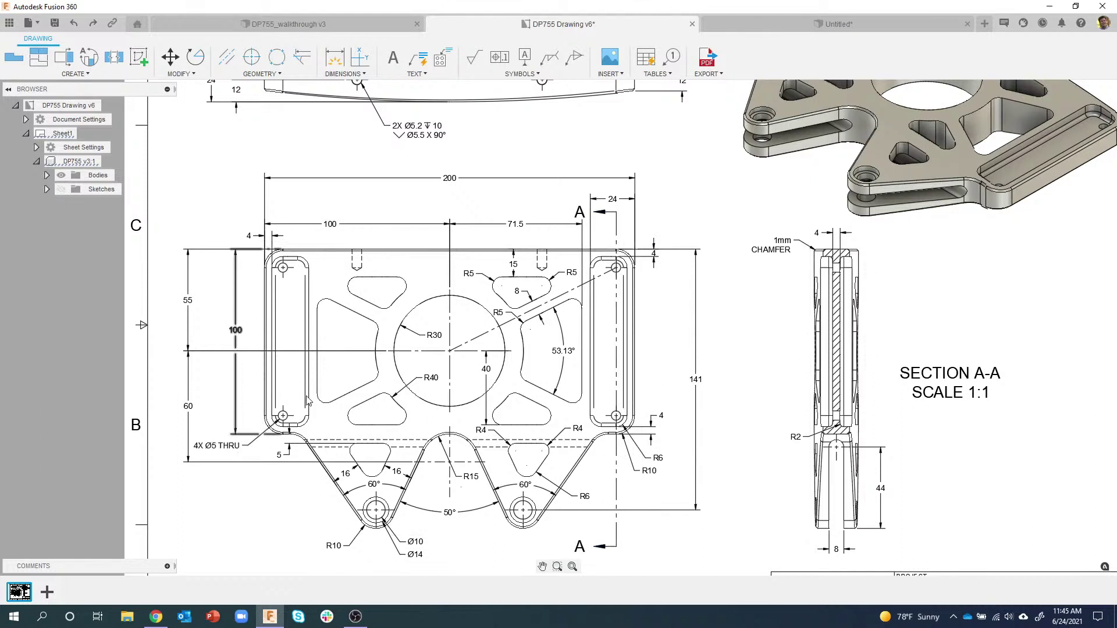
pyautogui.click(784, 23)
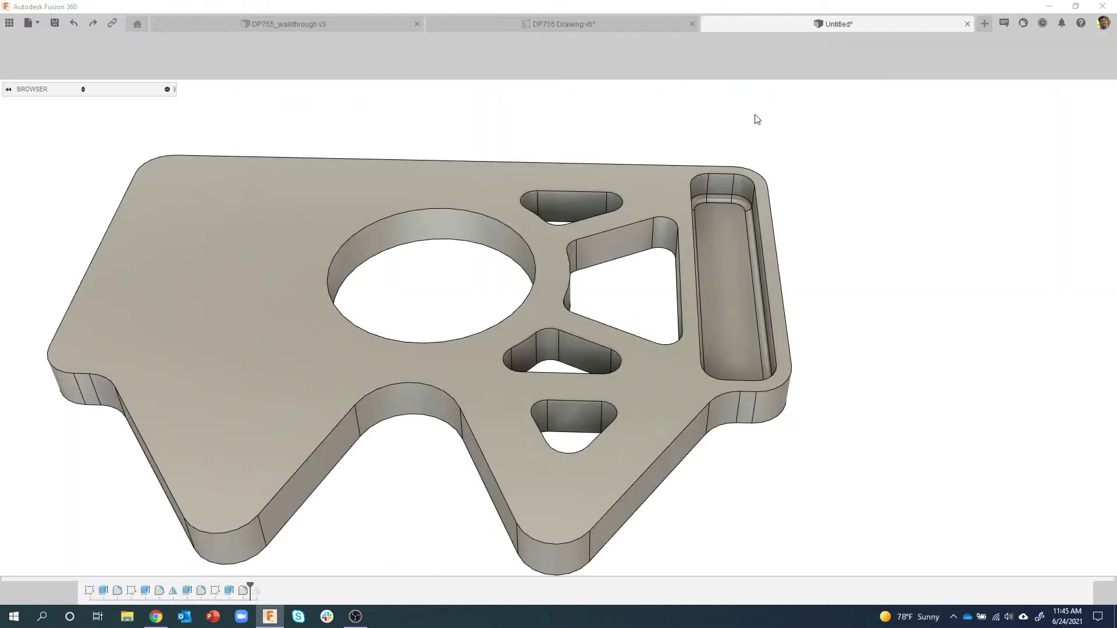
pyautogui.scroll(5, 750, 226)
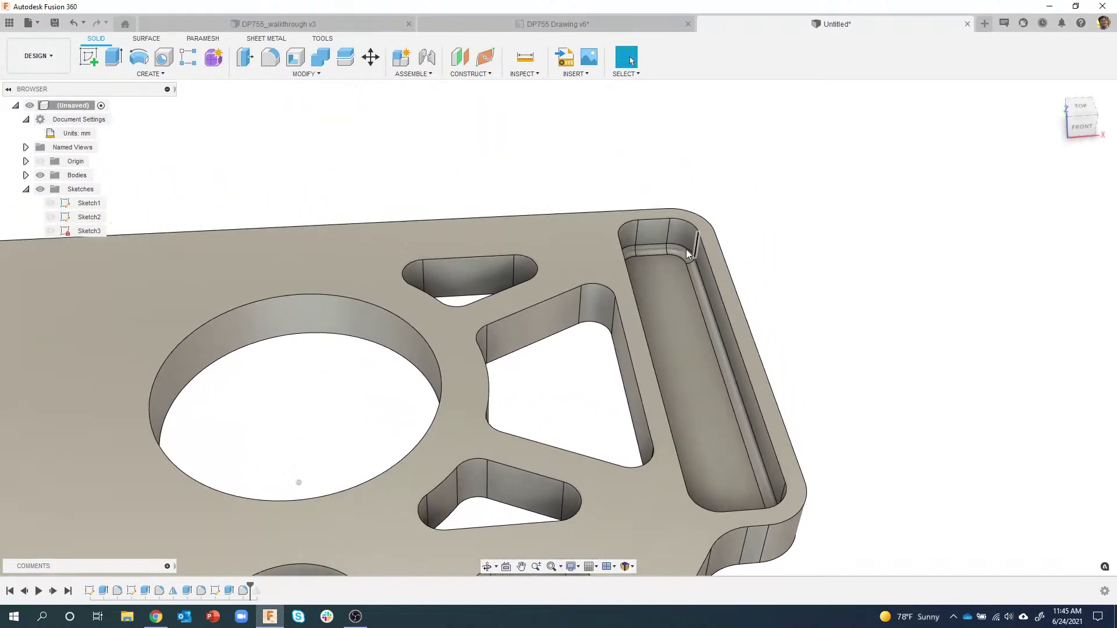
pyautogui.rightClick(667, 299)
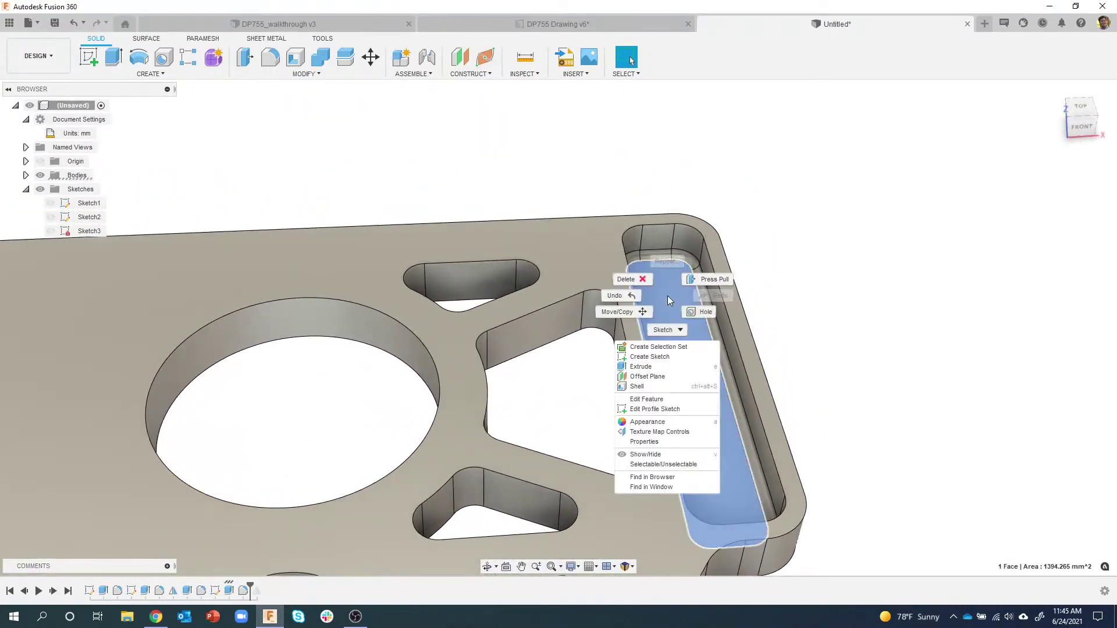
pyautogui.click(700, 311)
pyautogui.scroll(3, 835, 309)
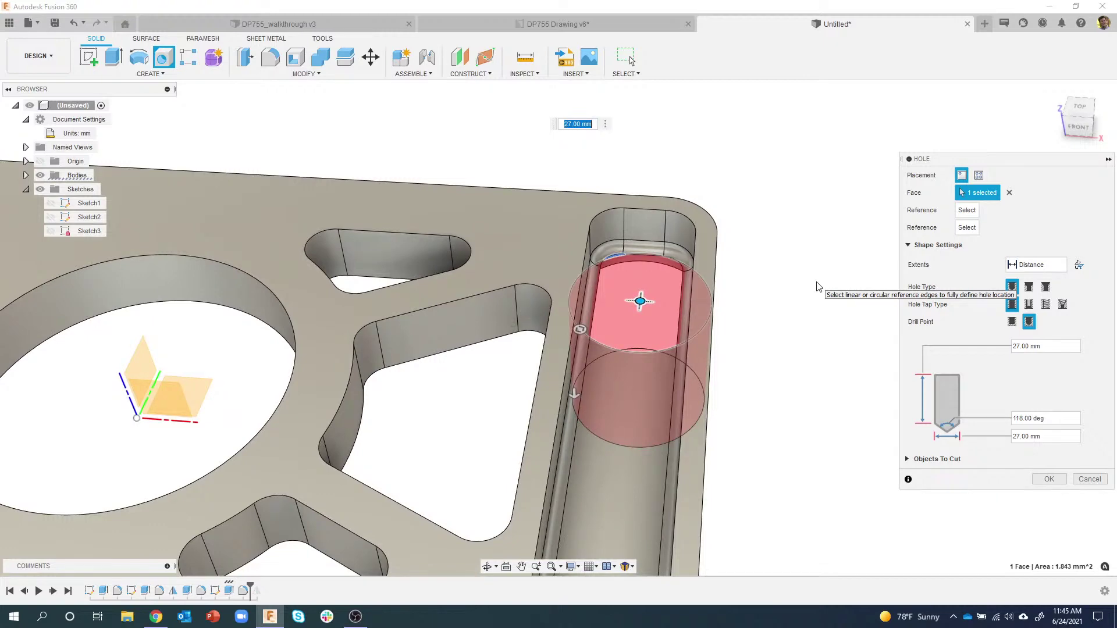
pyautogui.keyDown('shift'); pyautogui.moveTo(823, 304); pyautogui.dragTo(896, 338, button='middle'); pyautogui.keyUp('shift')
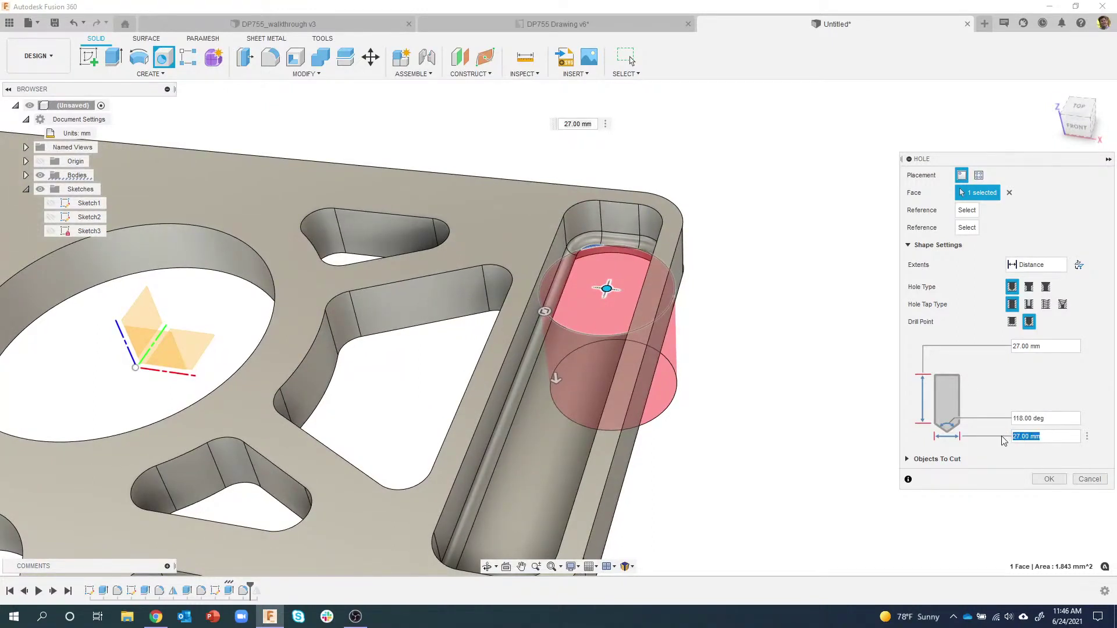
pyautogui.write('5')
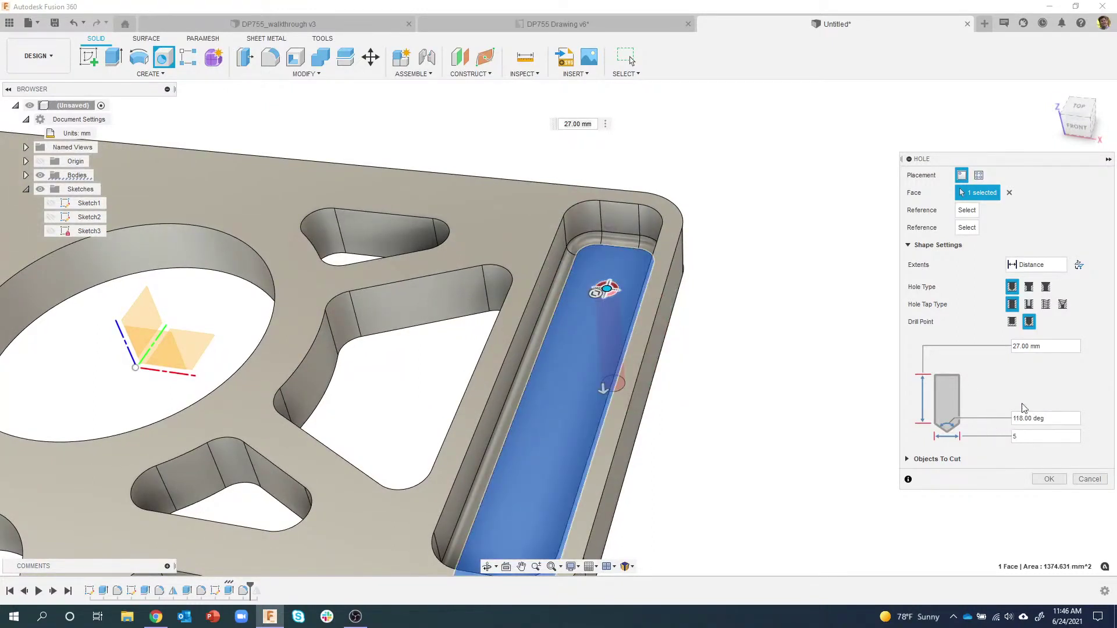
# Step: Examine the drawing's plan view for the positions of the 5 mm through holes in the long pockets
pyautogui.keyDown('shift'); pyautogui.moveTo(995, 399); pyautogui.dragTo(750, 157, button='middle'); pyautogui.keyUp('shift')
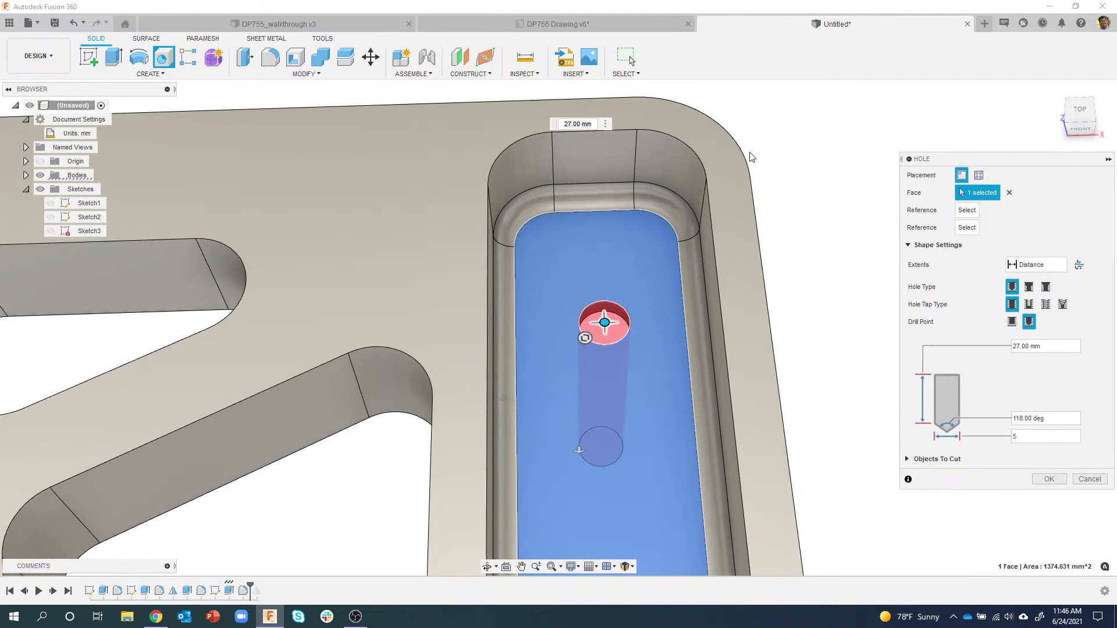
pyautogui.click(562, 24)
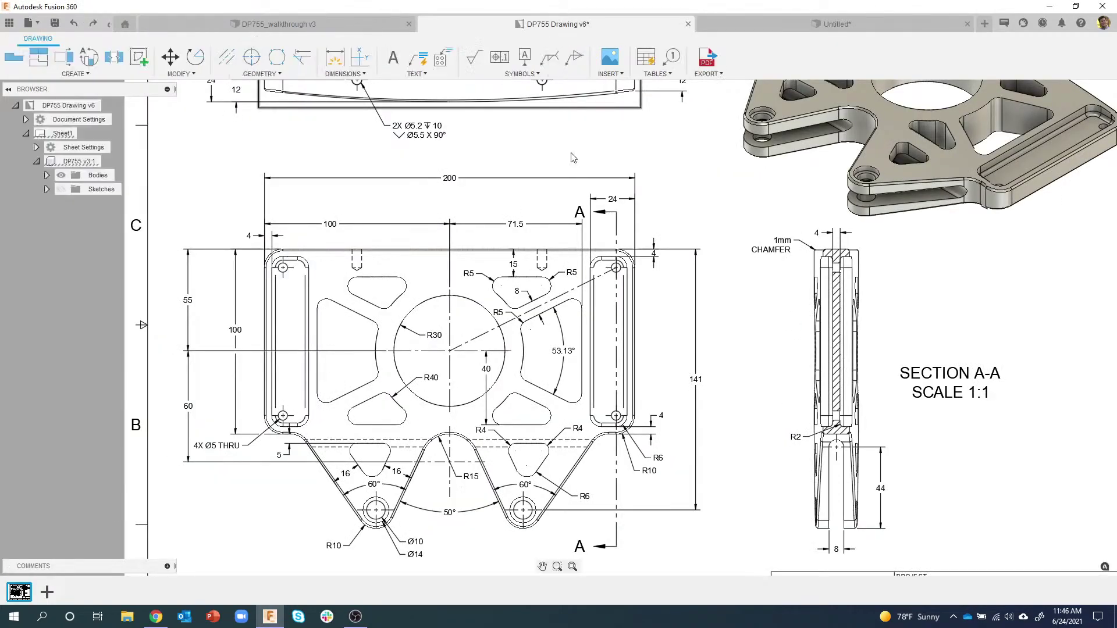
pyautogui.scroll(2, 617, 269)
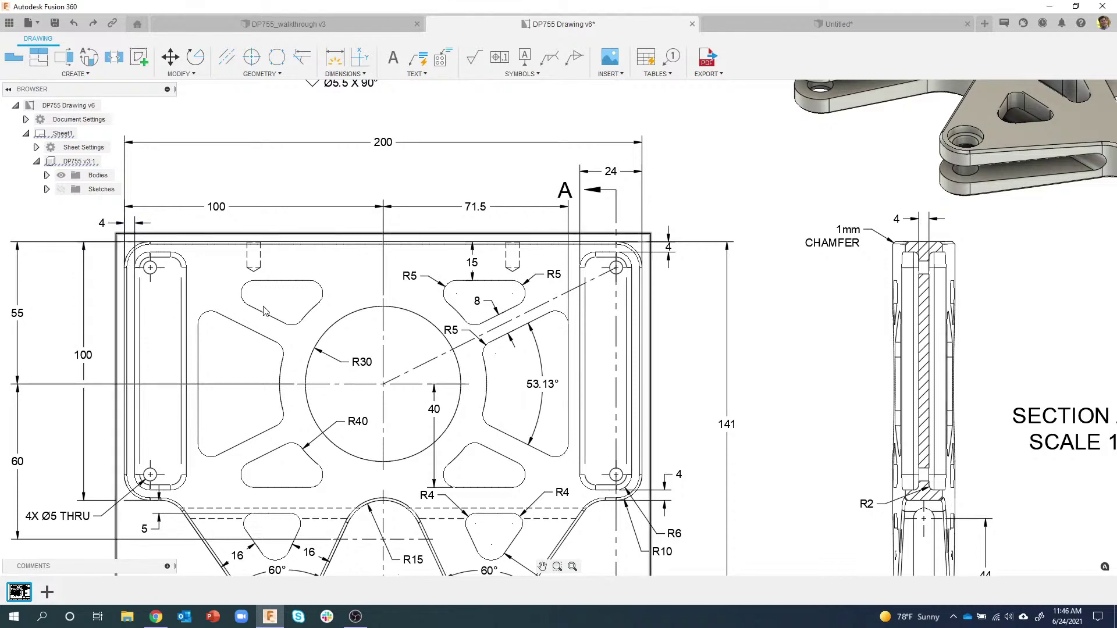
pyautogui.click(752, 25)
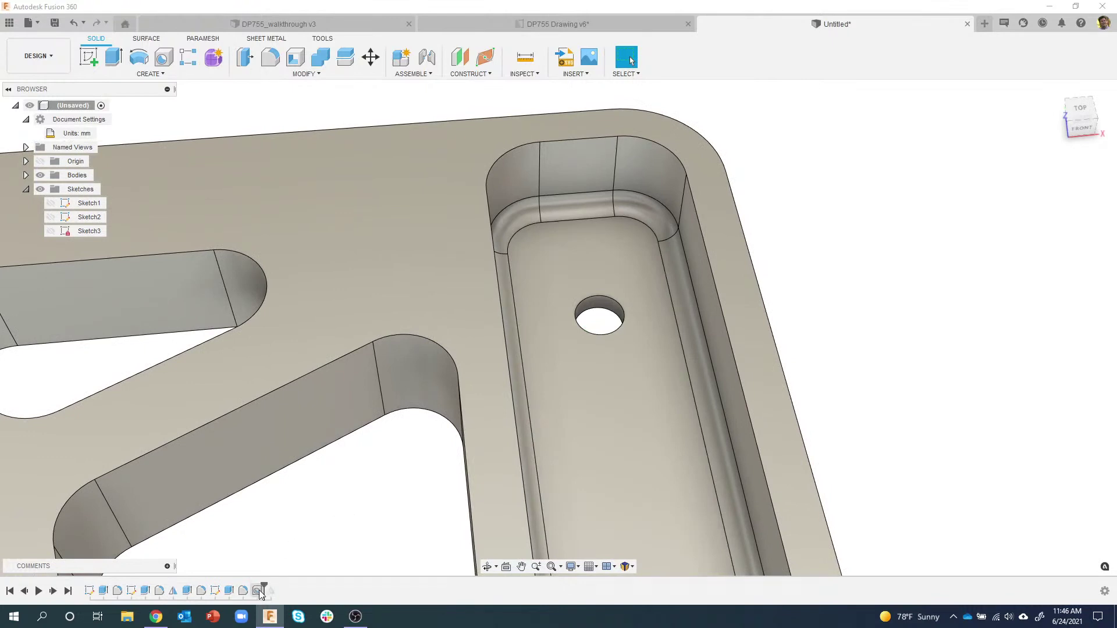
# Step: Move the 5 mm hole into the pocket's upper outer corner and set its extents to All
pyautogui.doubleClick(258, 590)
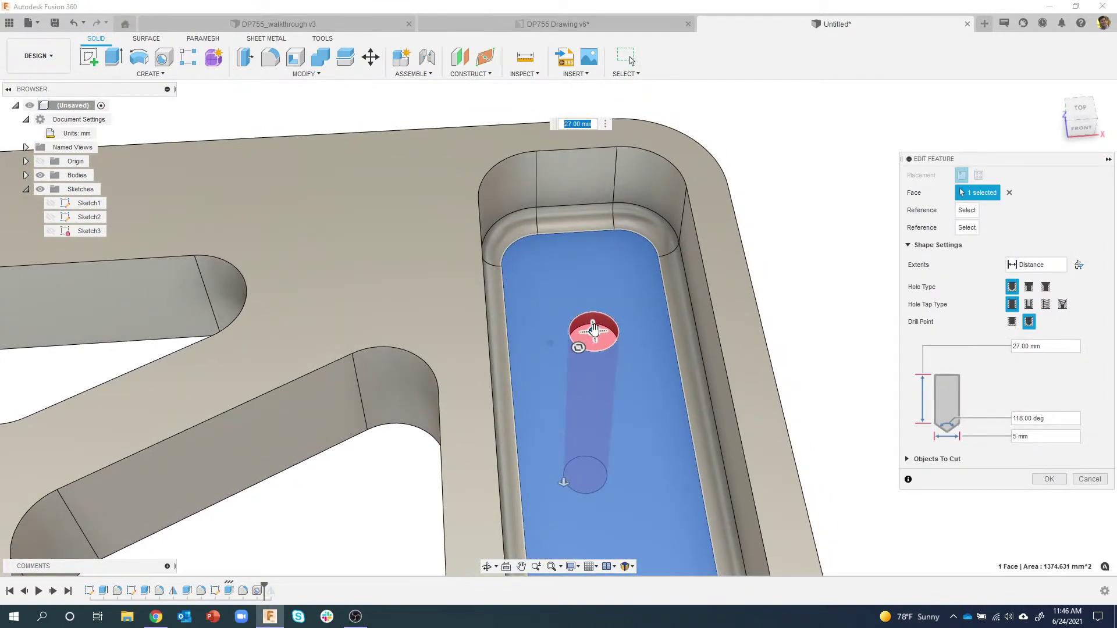
pyautogui.moveTo(594, 330); pyautogui.dragTo(619, 256)
pyautogui.keyDown('shift'); pyautogui.moveTo(672, 309); pyautogui.dragTo(832, 334, button='middle'); pyautogui.keyUp('shift')
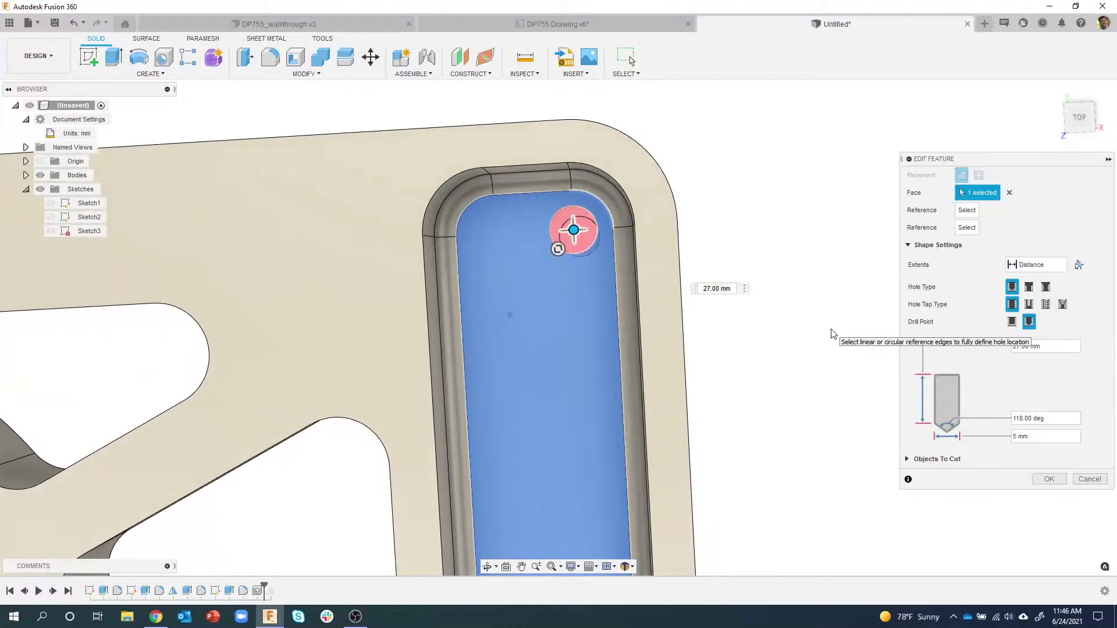
pyautogui.keyDown('shift'); pyautogui.moveTo(832, 333); pyautogui.dragTo(829, 253, button='middle'); pyautogui.keyUp('shift')
pyautogui.click(1041, 265)
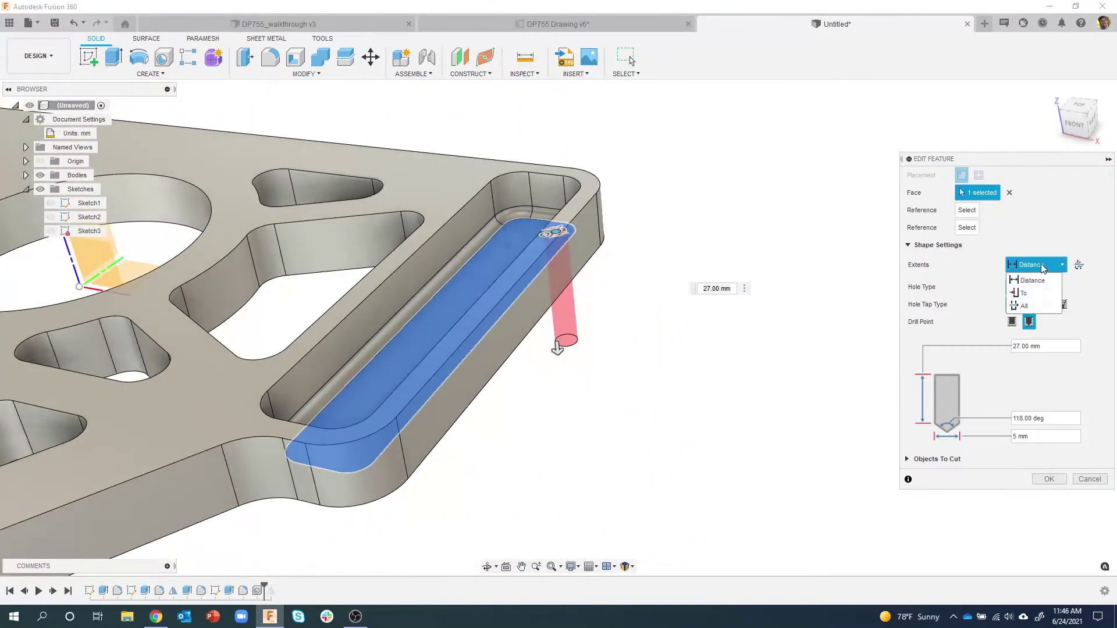
pyautogui.click(1025, 306)
pyautogui.keyDown('shift'); pyautogui.moveTo(988, 326); pyautogui.dragTo(802, 366, button='middle'); pyautogui.keyUp('shift')
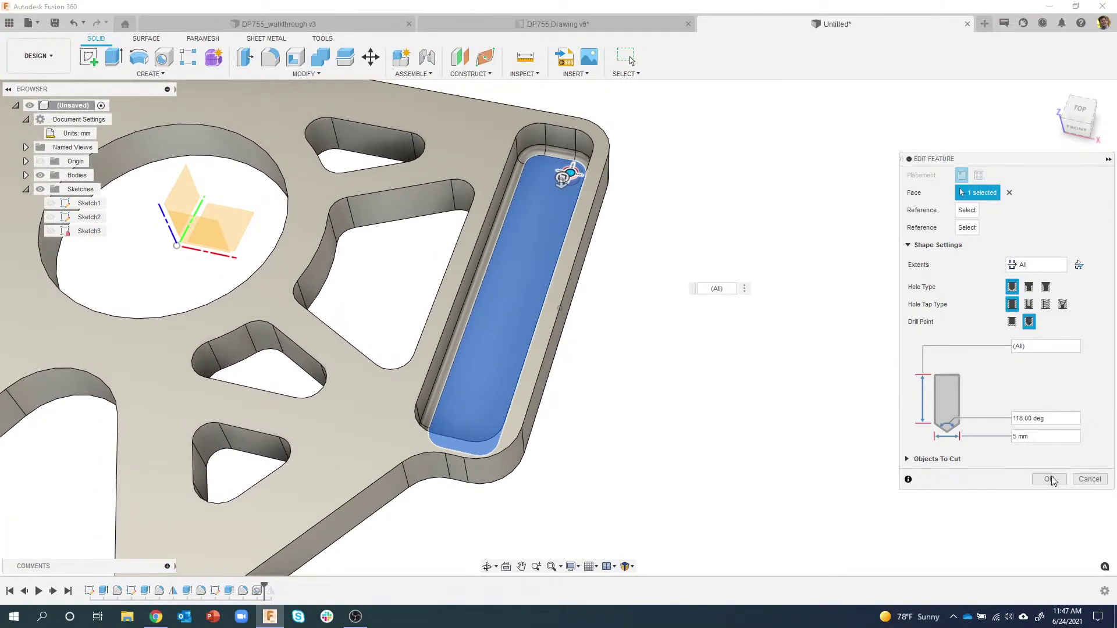
pyautogui.click(1050, 480)
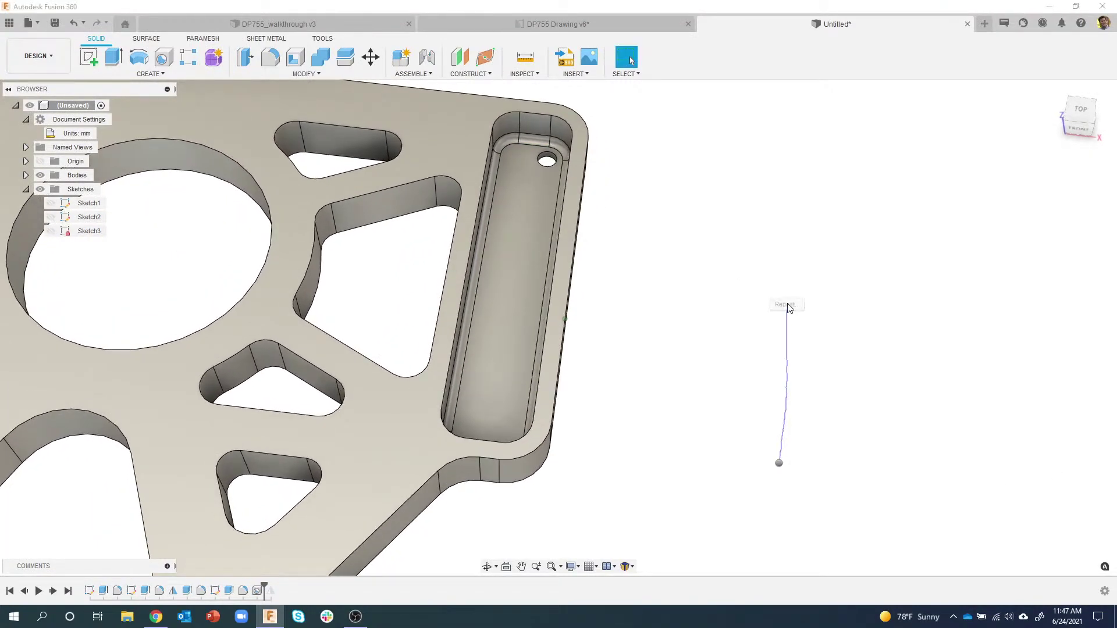
# Step: Add a second 5 mm hole at the lower end of the pocket floor with its extents set to All
pyautogui.moveTo(787, 304); pyautogui.dragTo(787, 304, button='right')
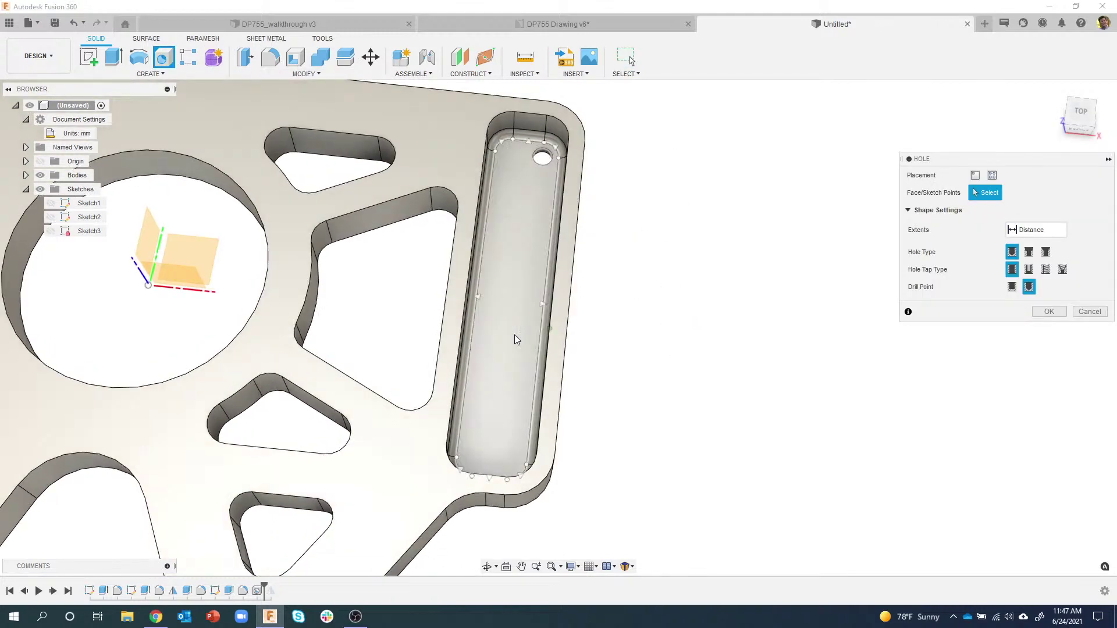
pyautogui.click(509, 353)
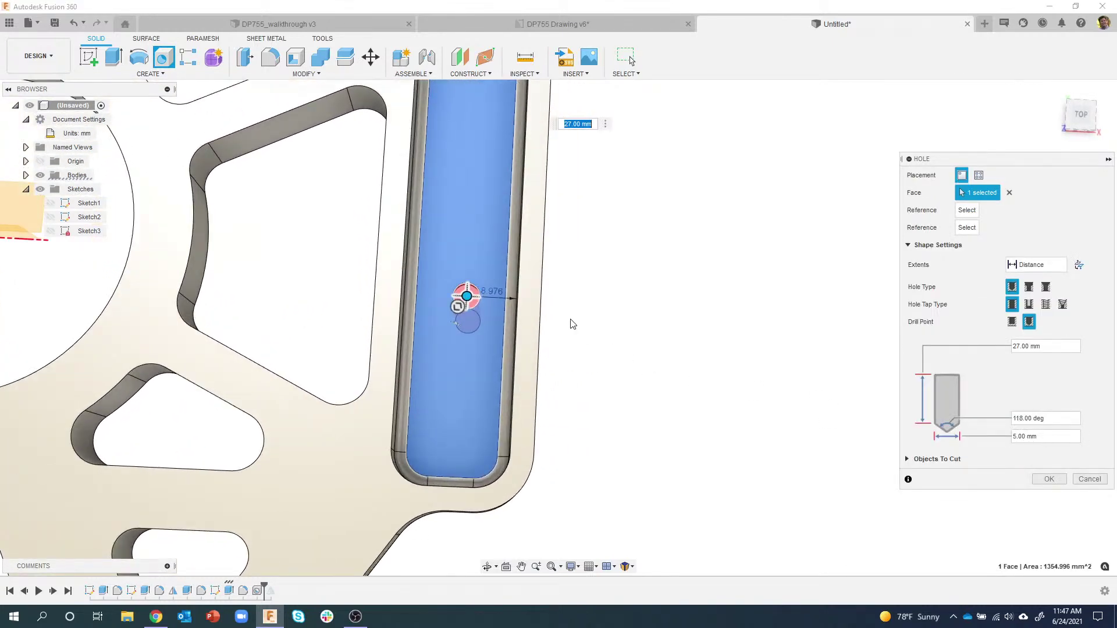
pyautogui.moveTo(467, 297); pyautogui.dragTo(476, 457)
pyautogui.keyDown('shift'); pyautogui.moveTo(475, 453); pyautogui.dragTo(938, 279, button='middle'); pyautogui.keyUp('shift')
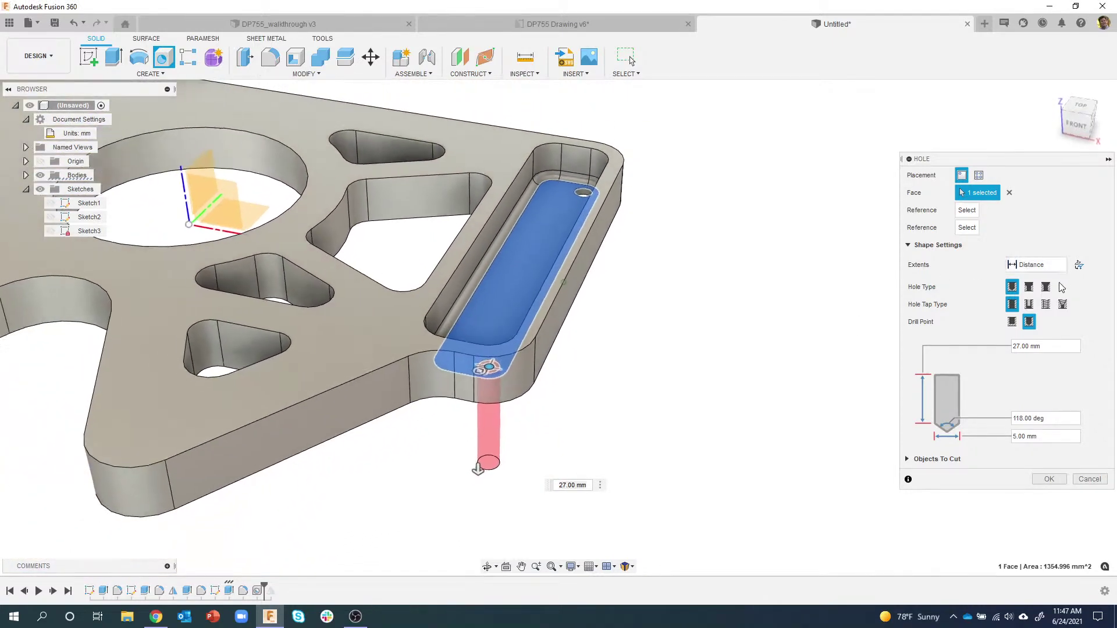
pyautogui.click(1041, 265)
pyautogui.click(1044, 305)
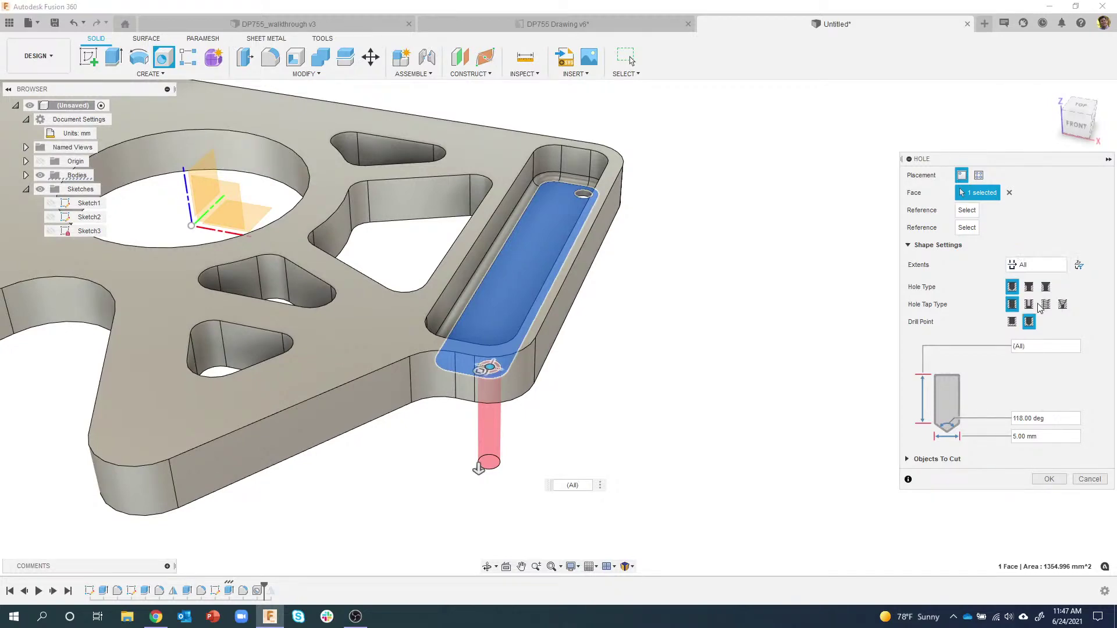
pyautogui.click(1046, 478)
# Step: Compare the plate with the drawing's plan view, examining which features repeat on the opposite half
pyautogui.keyDown('shift'); pyautogui.moveTo(1045, 478); pyautogui.dragTo(729, 177, button='middle'); pyautogui.keyUp('shift')
pyautogui.scroll(-2, 710, 203)
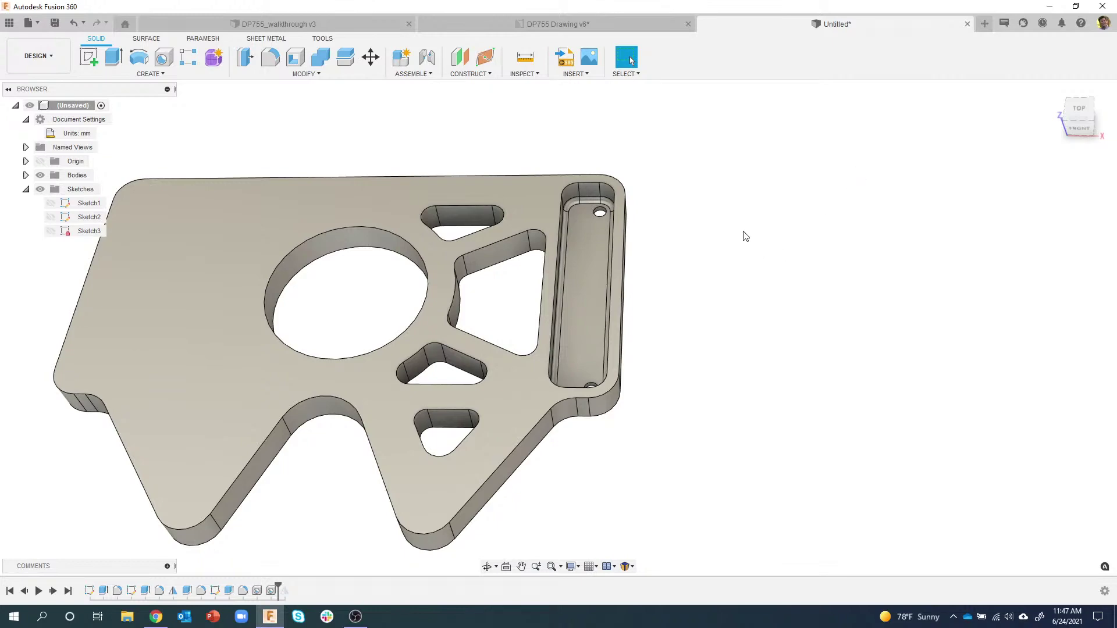
pyautogui.keyDown('shift'); pyautogui.moveTo(797, 217); pyautogui.dragTo(617, 273, button='middle'); pyautogui.keyUp('shift')
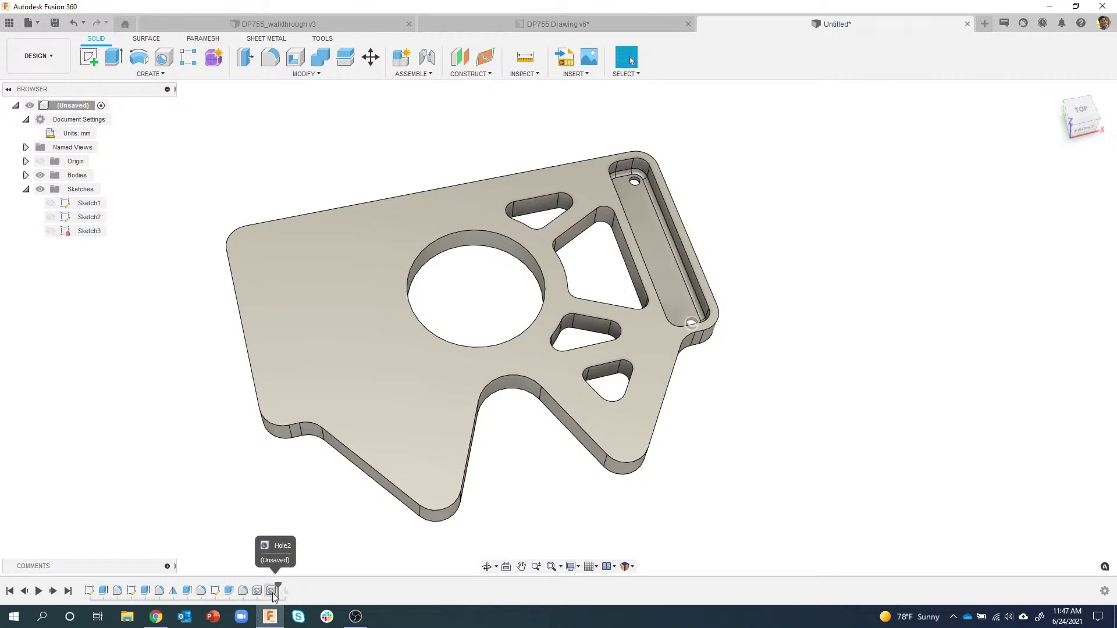
pyautogui.keyDown('shift'); pyautogui.moveTo(445, 552); pyautogui.dragTo(486, 543, button='middle'); pyautogui.keyUp('shift')
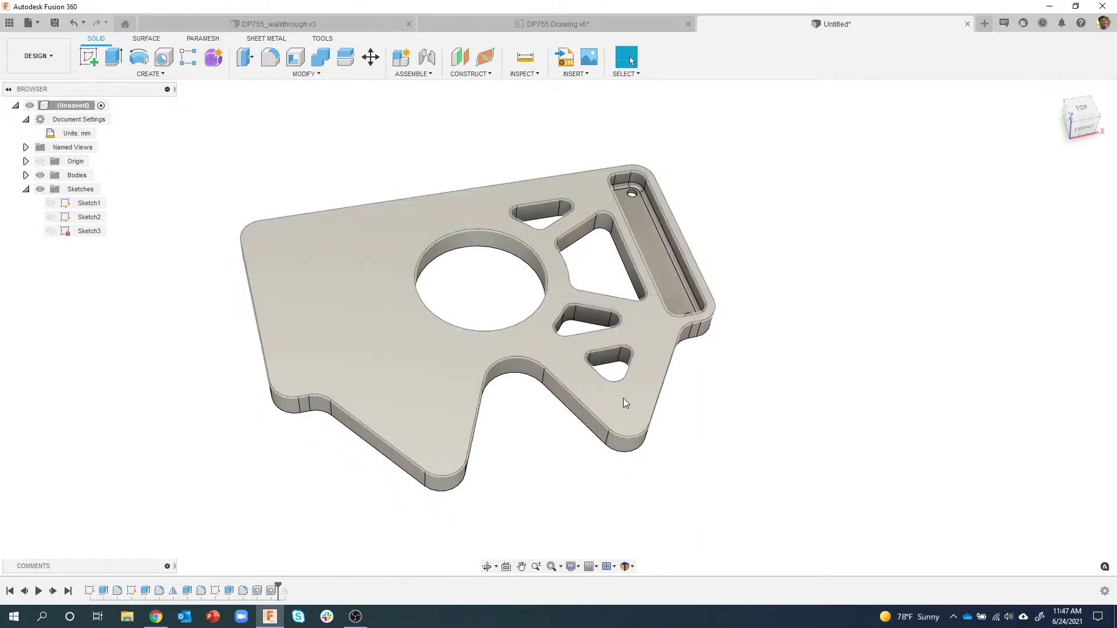
pyautogui.click(553, 24)
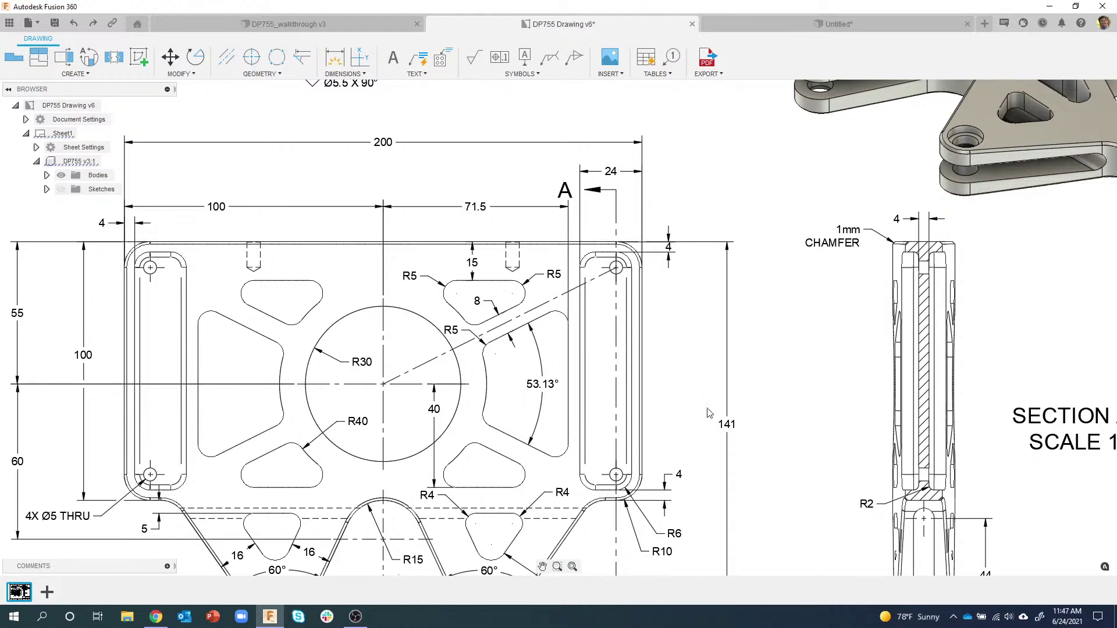
pyautogui.moveTo(673, 380)
pyautogui.mouseDown(button='middle')
pyautogui.moveTo(690, 293)
pyautogui.moveTo(693, 306)
pyautogui.mouseUp(button='middle')
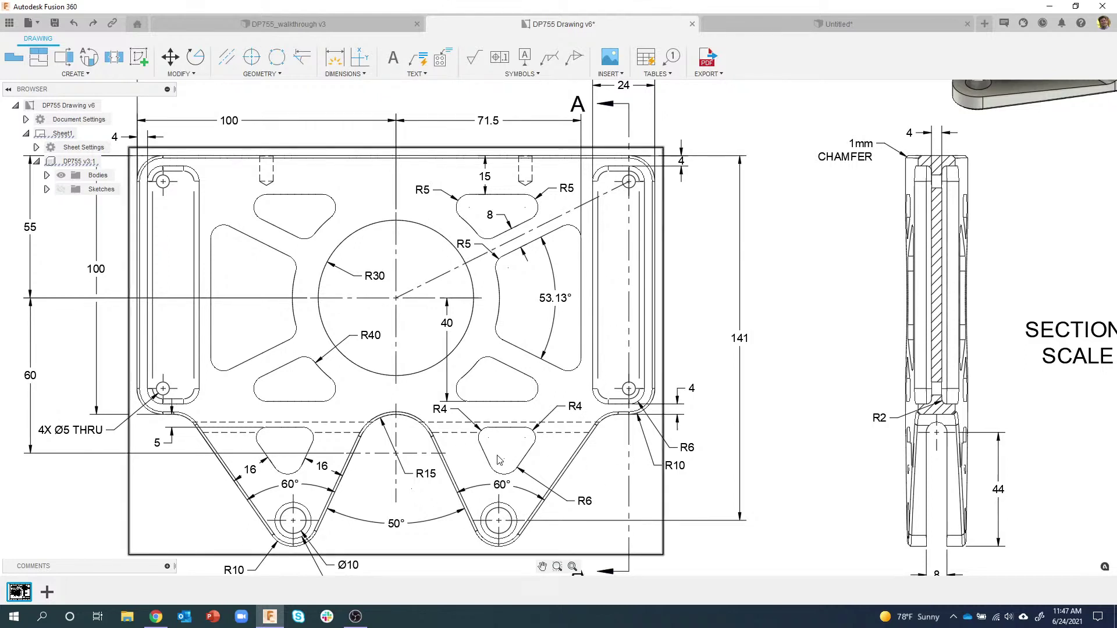
pyautogui.click(752, 29)
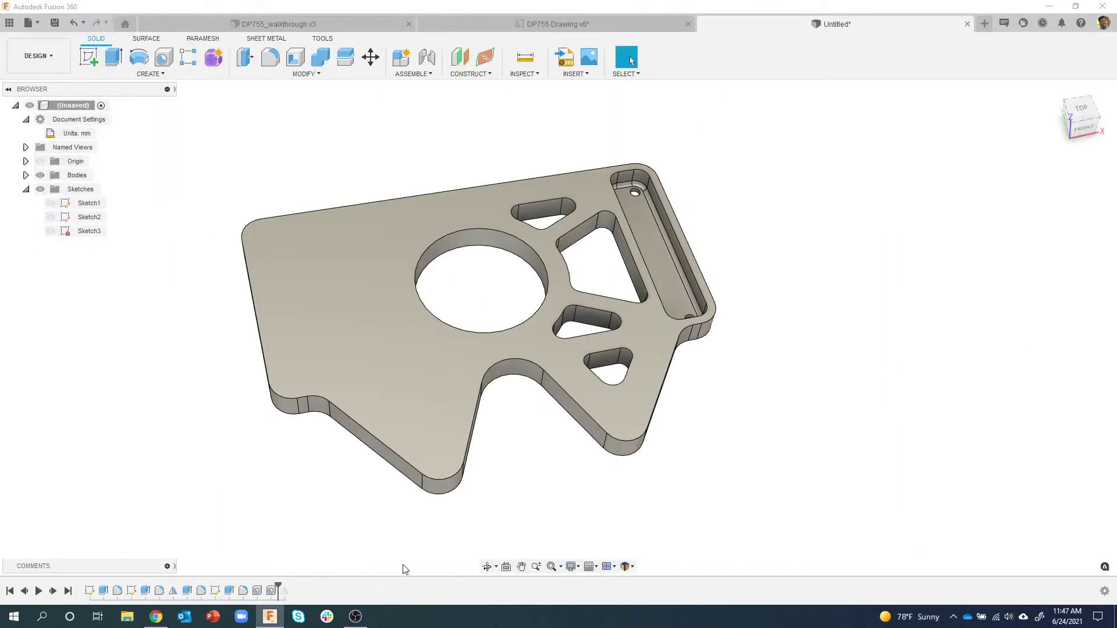
# Step: Roll the history forward past the existing mirror and add the lower triangular cutout and its fillet to its mirrored features
pyautogui.click(53, 591)
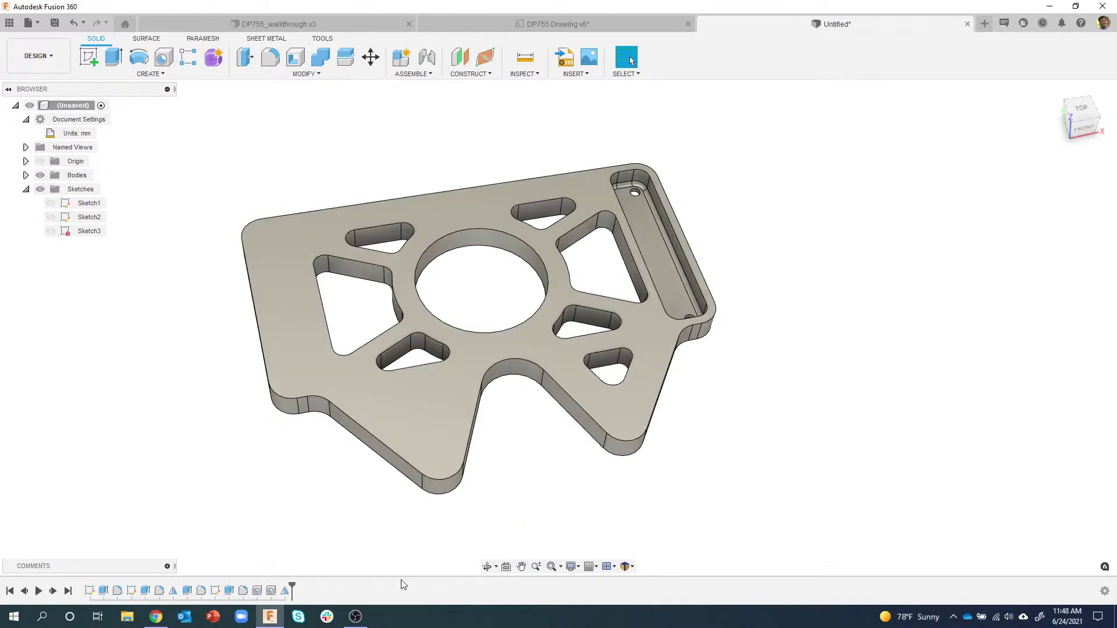
pyautogui.click(285, 593)
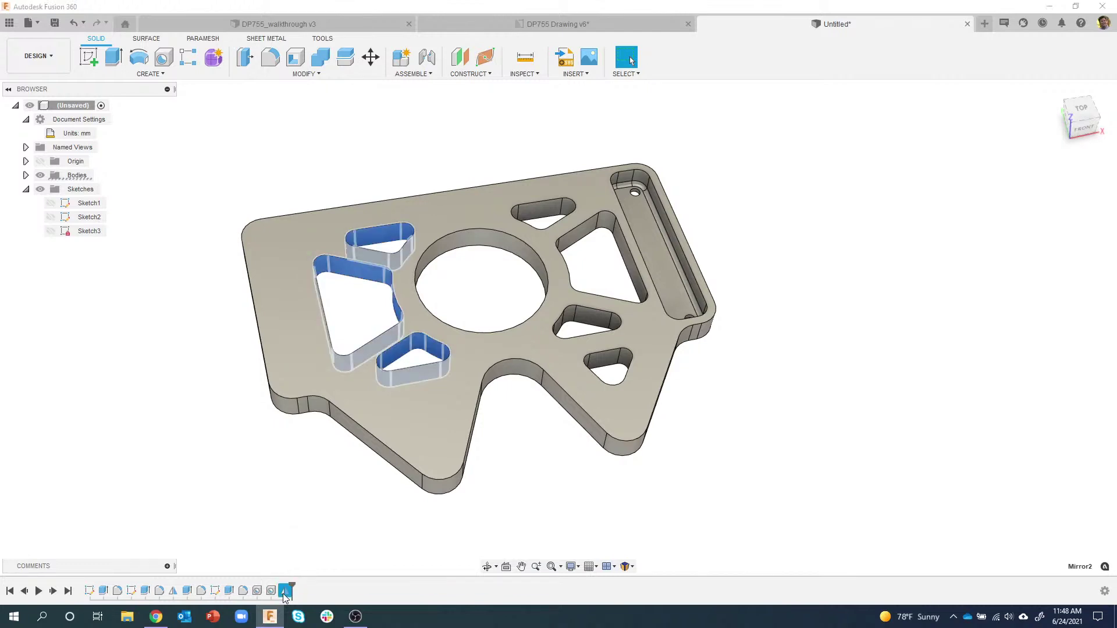
pyautogui.doubleClick(285, 593)
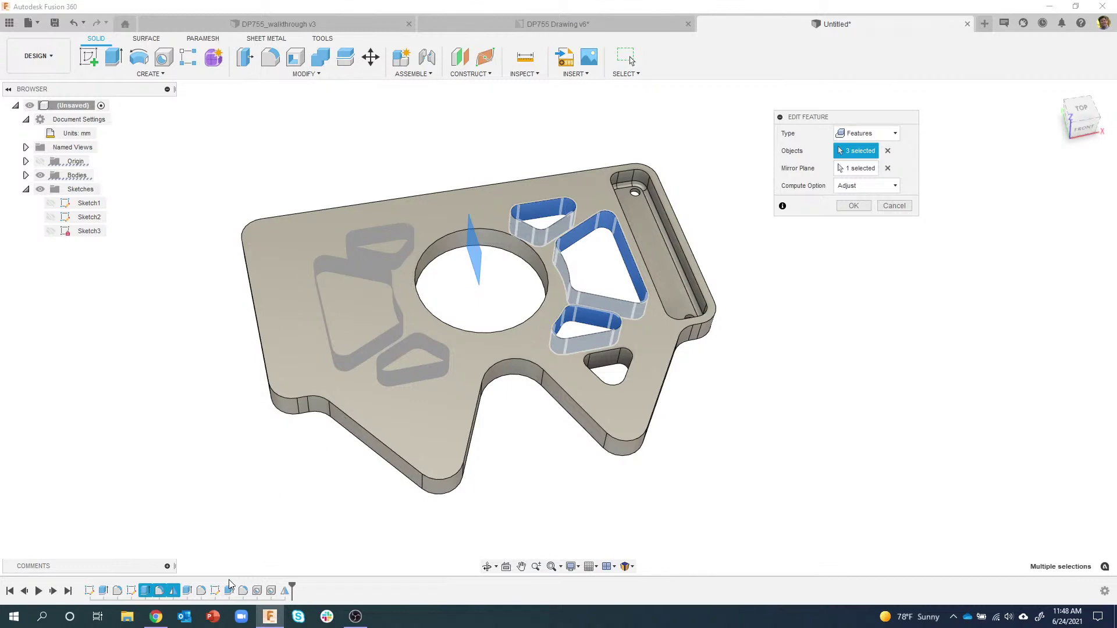
pyautogui.click(188, 596)
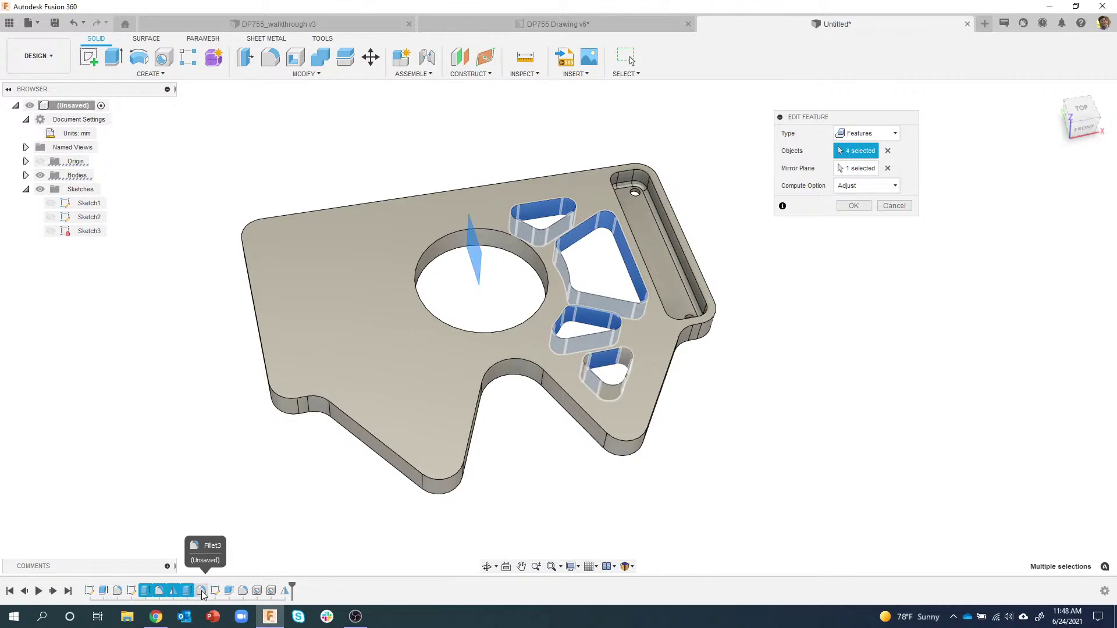
pyautogui.click(200, 592)
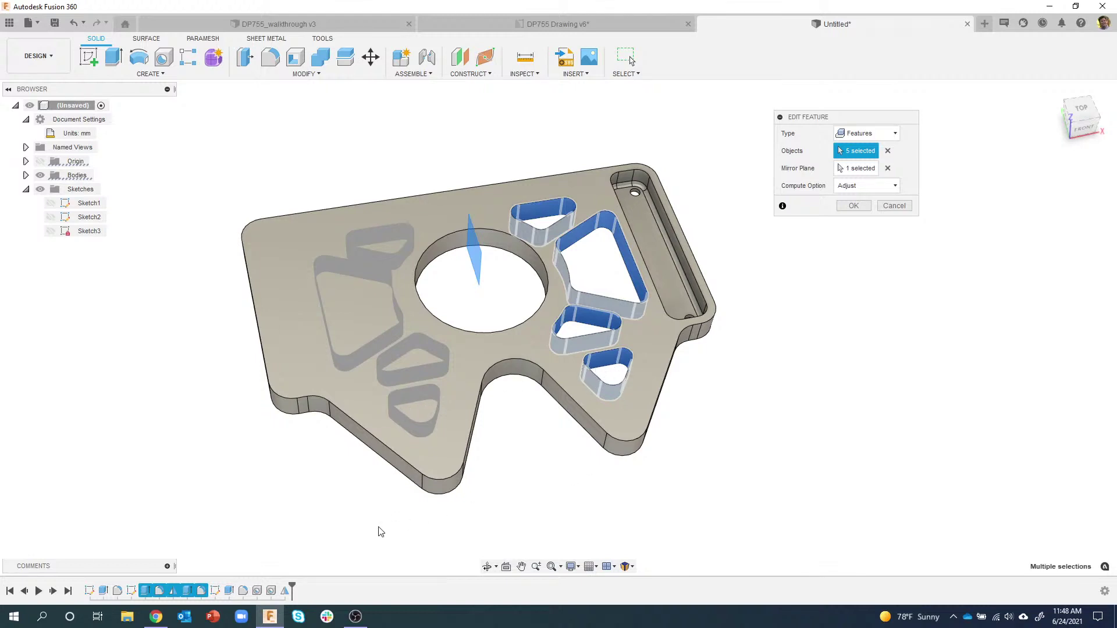
# Step: Include the long rectangular pocket, its fillets and both 5 mm holes in the mirror, and apply the edited feature
pyautogui.click(229, 591)
pyautogui.click(243, 591)
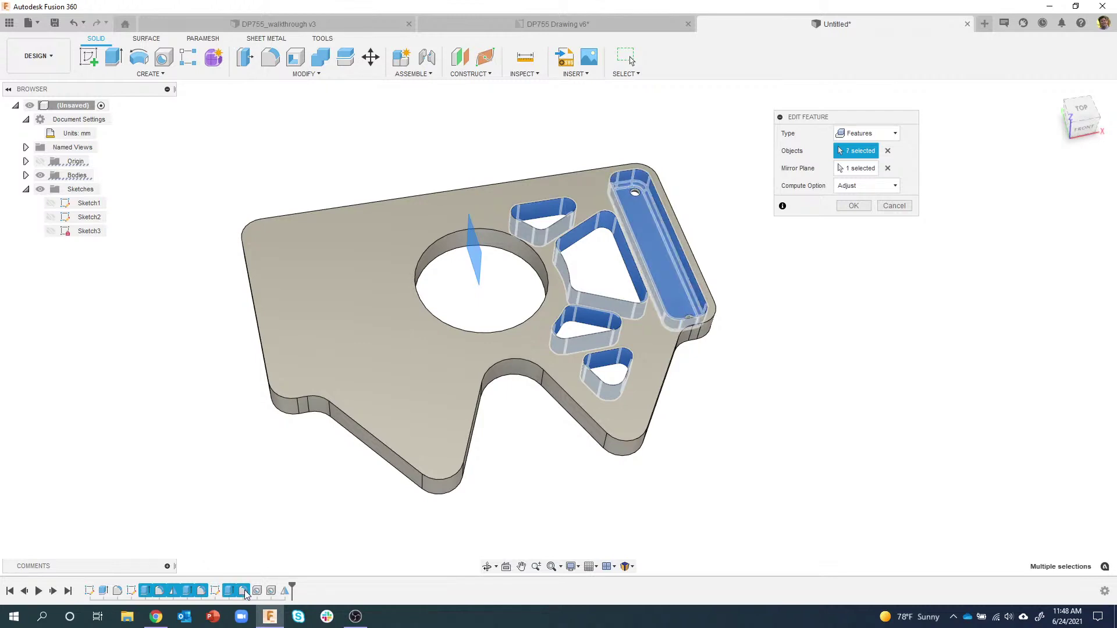
pyautogui.click(258, 591)
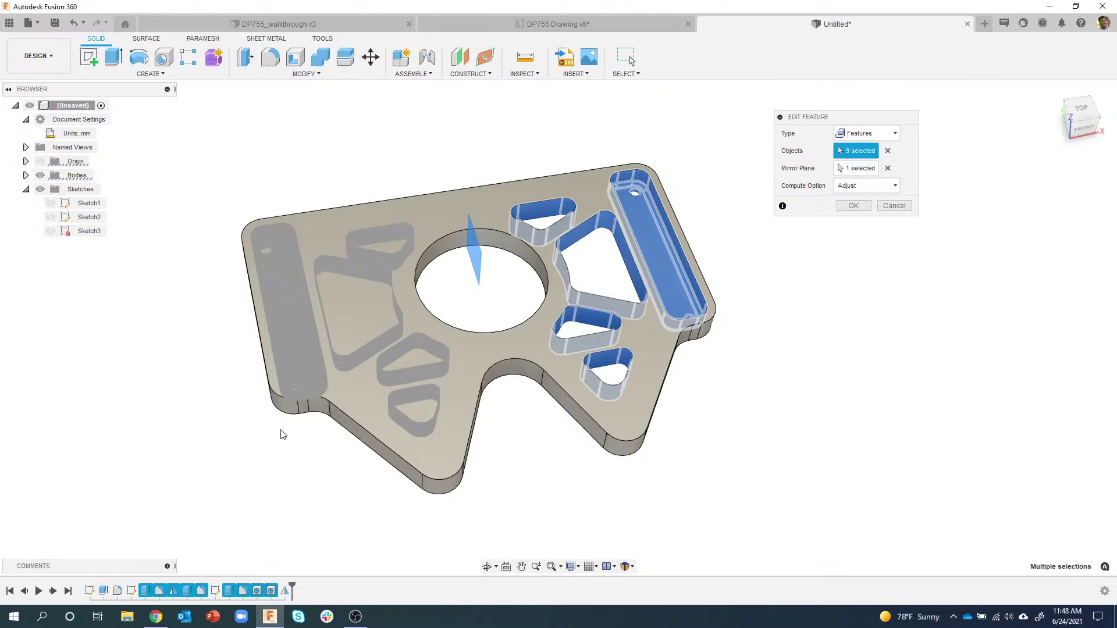
pyautogui.click(853, 207)
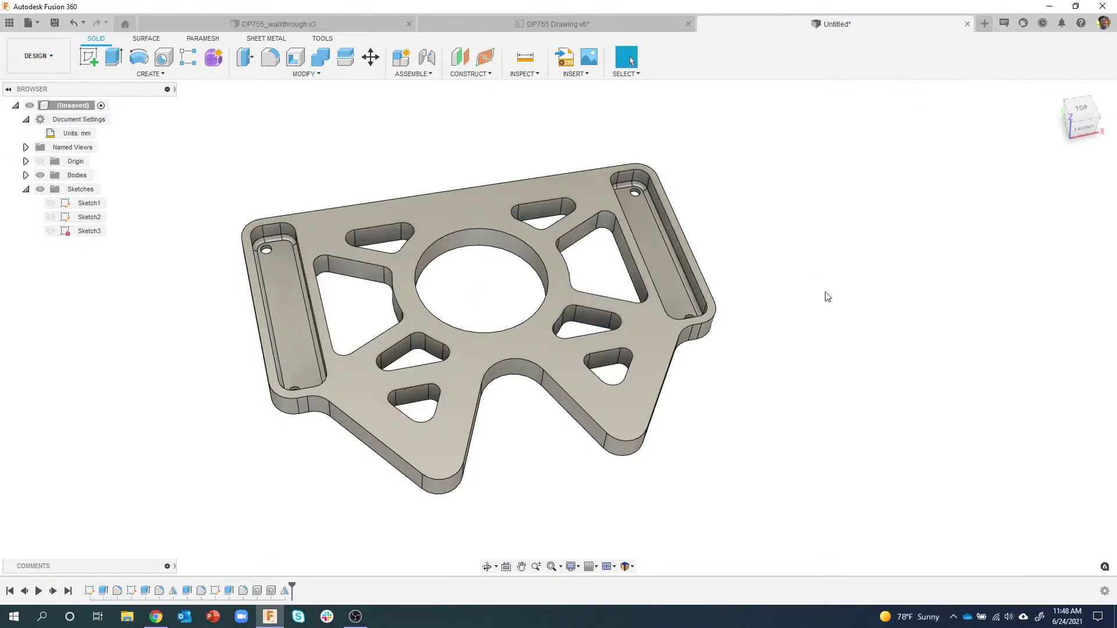
pyautogui.keyDown('shift'); pyautogui.moveTo(827, 297); pyautogui.dragTo(373, 523, button='middle'); pyautogui.keyUp('shift')
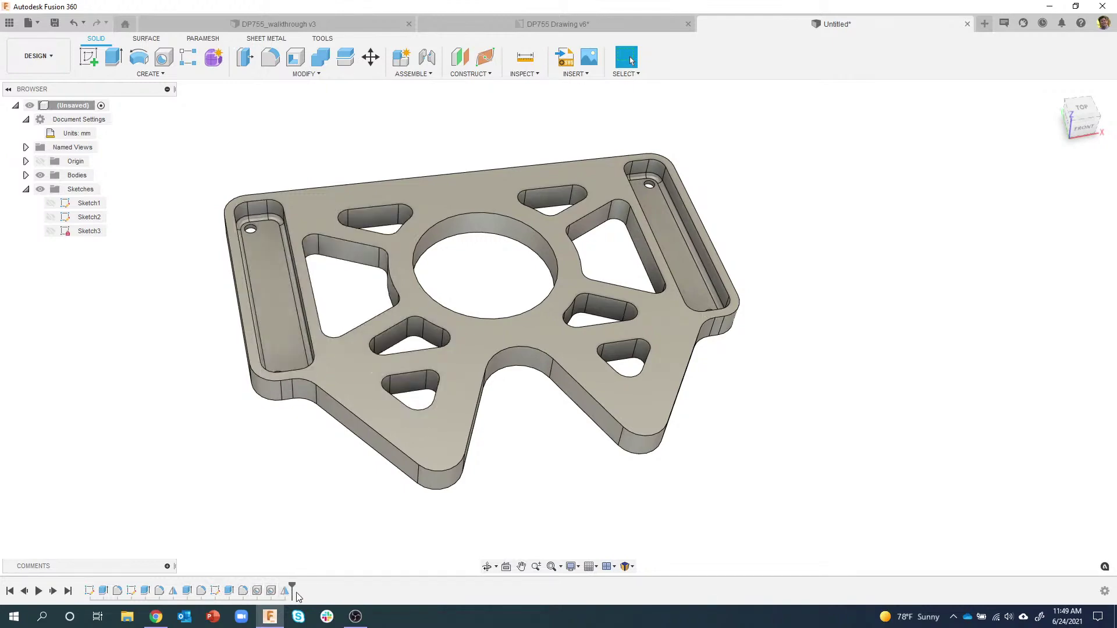
# Step: Inspect the mirrored plate and examine the drawing's plan view for the hole callouts at the two leg tips
pyautogui.keyDown('shift'); pyautogui.moveTo(483, 526); pyautogui.dragTo(578, 461, button='middle'); pyautogui.keyUp('shift')
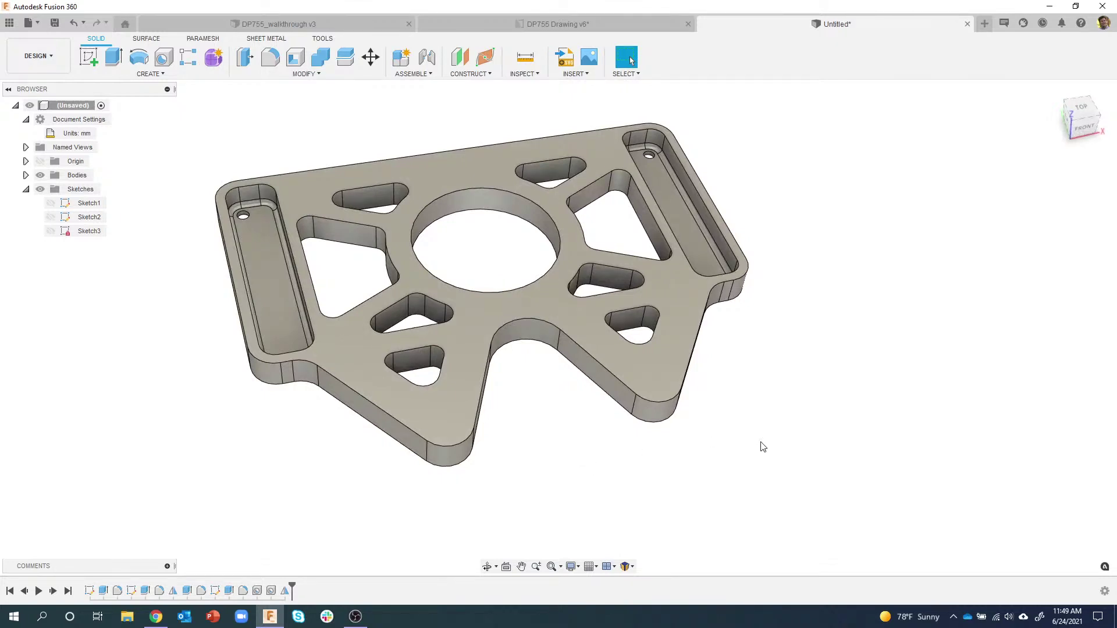
pyautogui.keyDown('shift'); pyautogui.moveTo(494, 521); pyautogui.dragTo(475, 531, button='middle'); pyautogui.keyUp('shift')
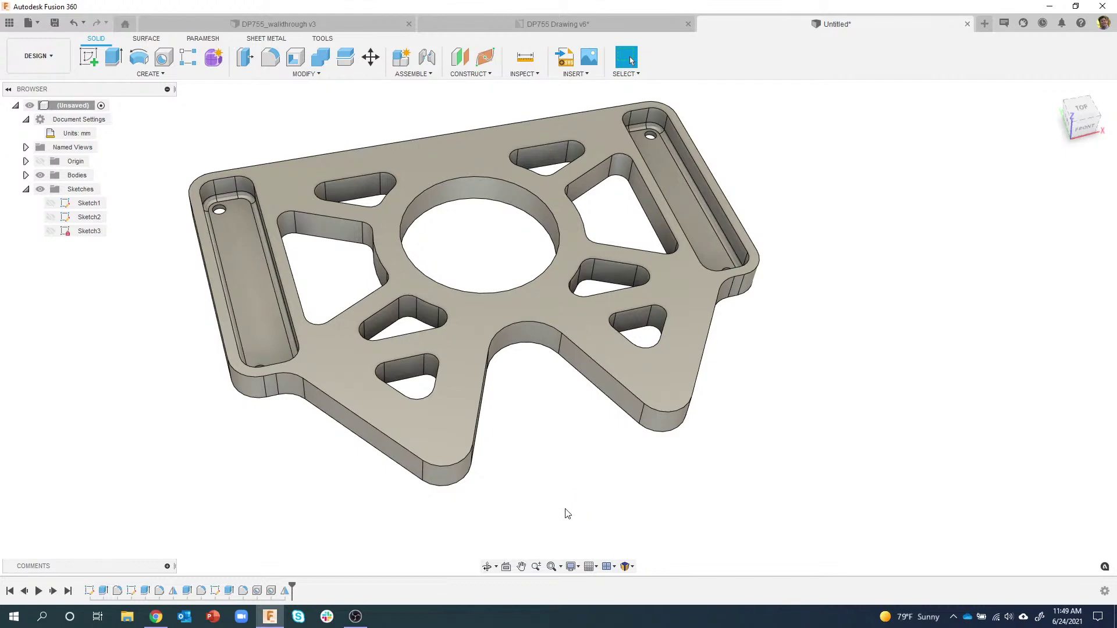
pyautogui.keyDown('shift'); pyautogui.moveTo(686, 460); pyautogui.dragTo(581, 466, button='middle'); pyautogui.keyUp('shift')
pyautogui.click(568, 26)
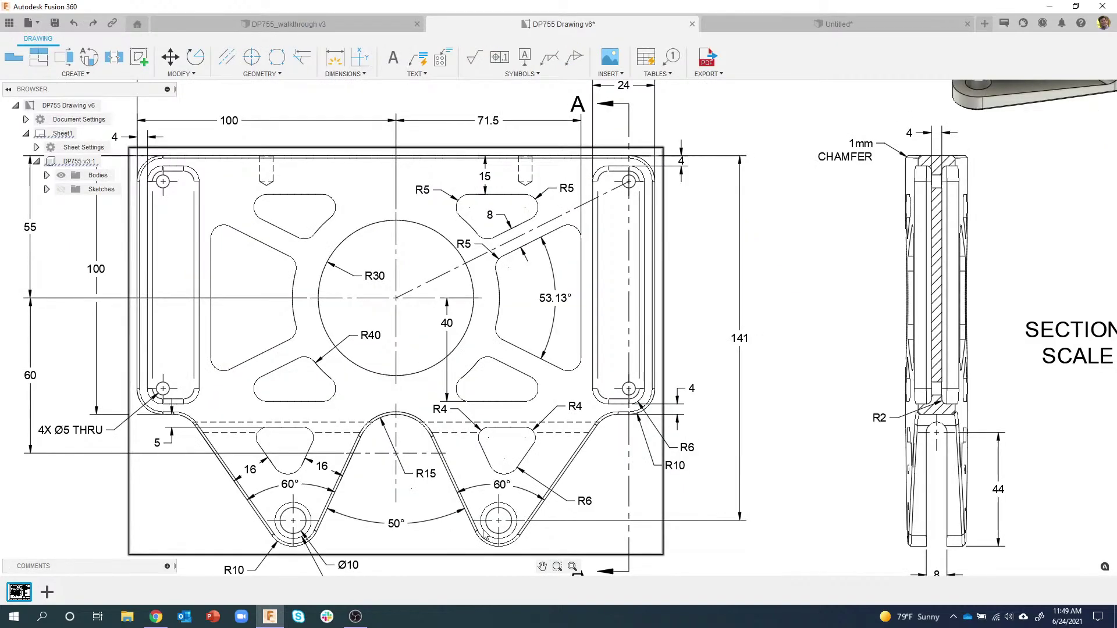
pyautogui.scroll(2, 431, 520)
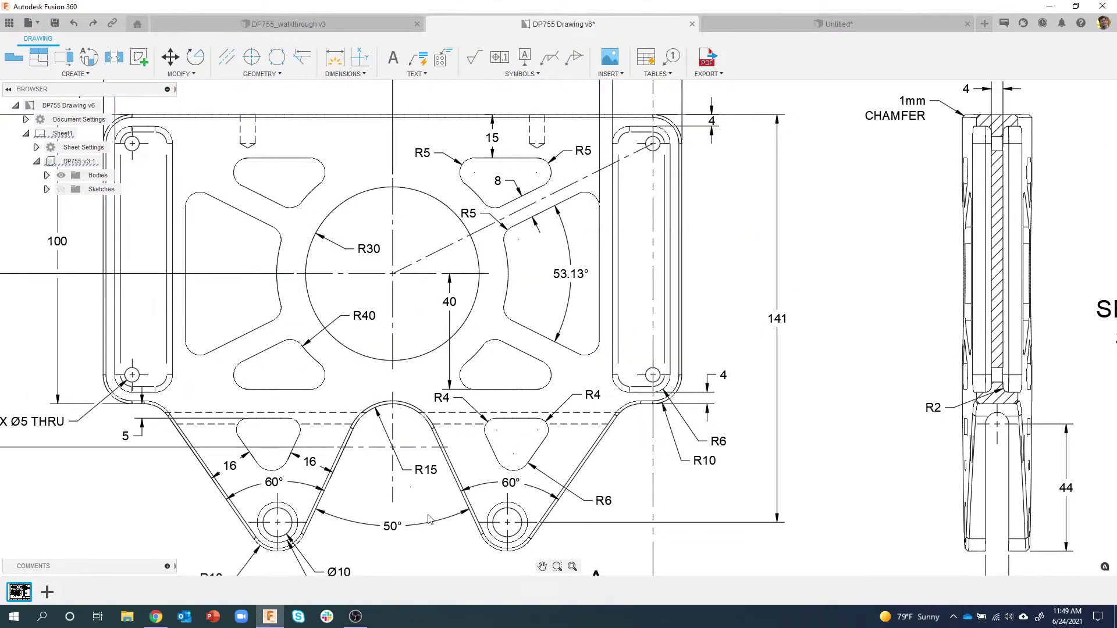
pyautogui.scroll(-4, 423, 509)
pyautogui.scroll(2, 423, 509)
pyautogui.moveTo(423, 509); pyautogui.dragTo(448, 393, button='middle')
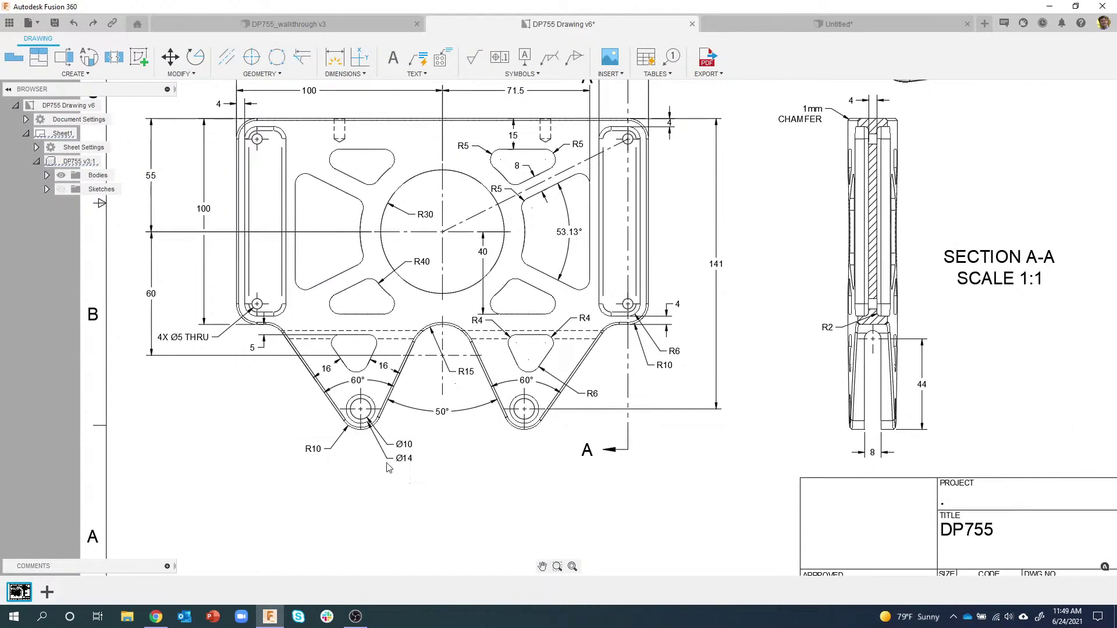
pyautogui.scroll(3, 404, 456)
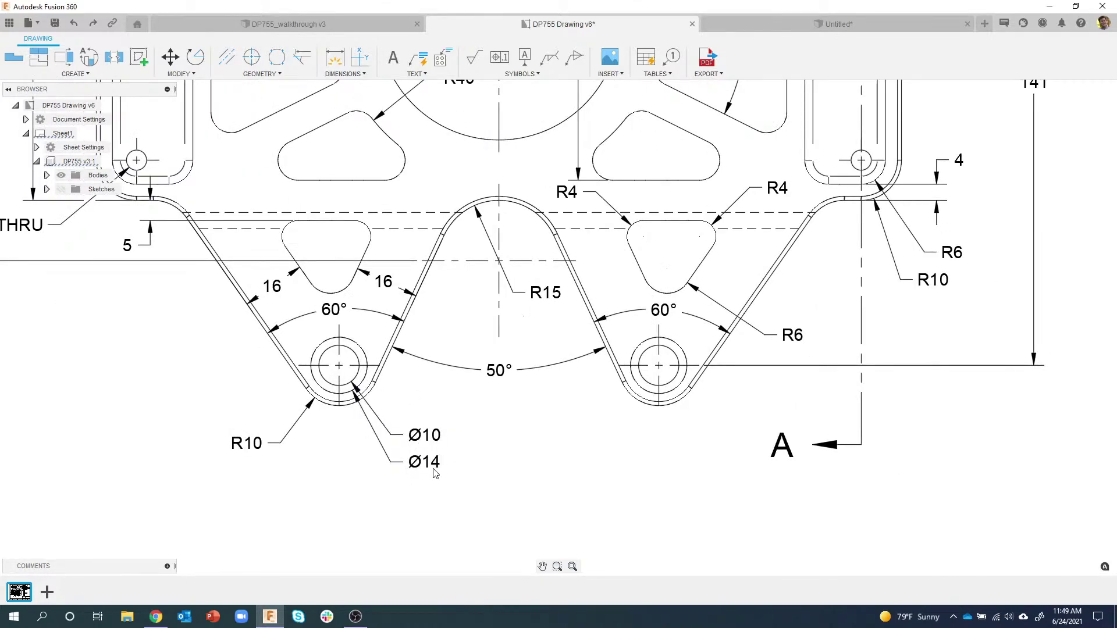
pyautogui.scroll(-6, 433, 472)
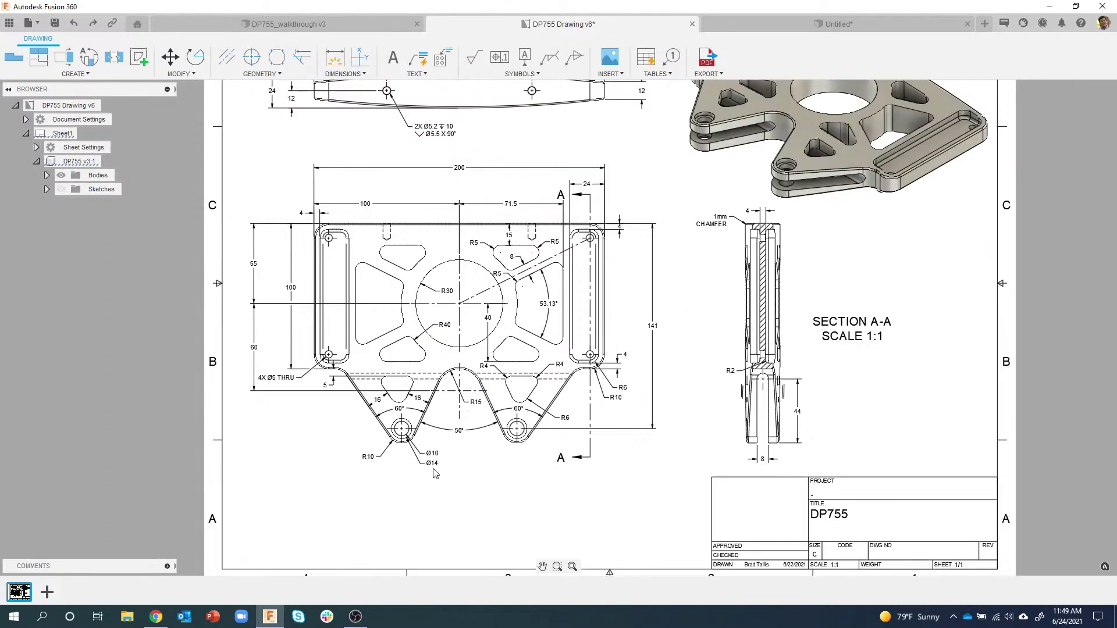
pyautogui.scroll(3, 433, 485)
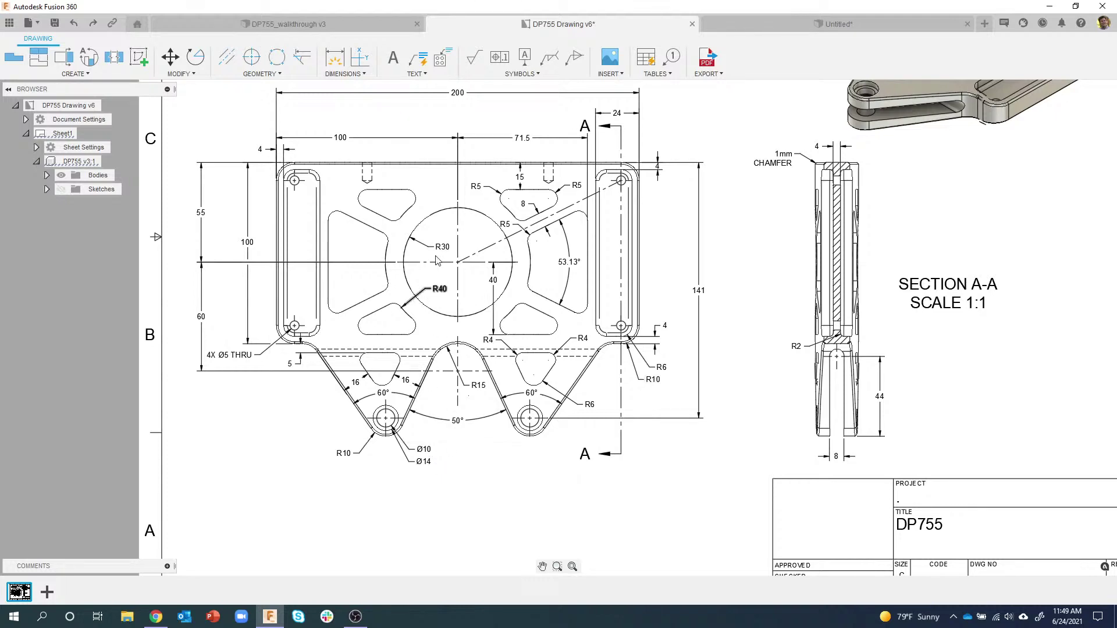
pyautogui.click(746, 28)
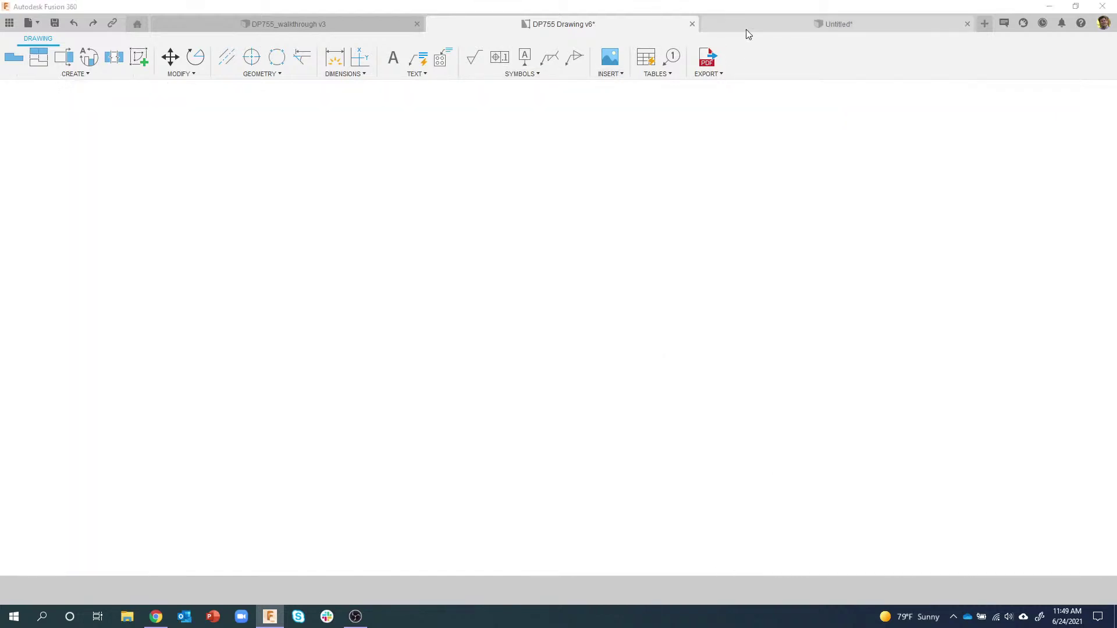
# Step: Start a hole on the plate's top face and position it concentric with the right leg's rounded tip
pyautogui.scroll(2, 669, 371)
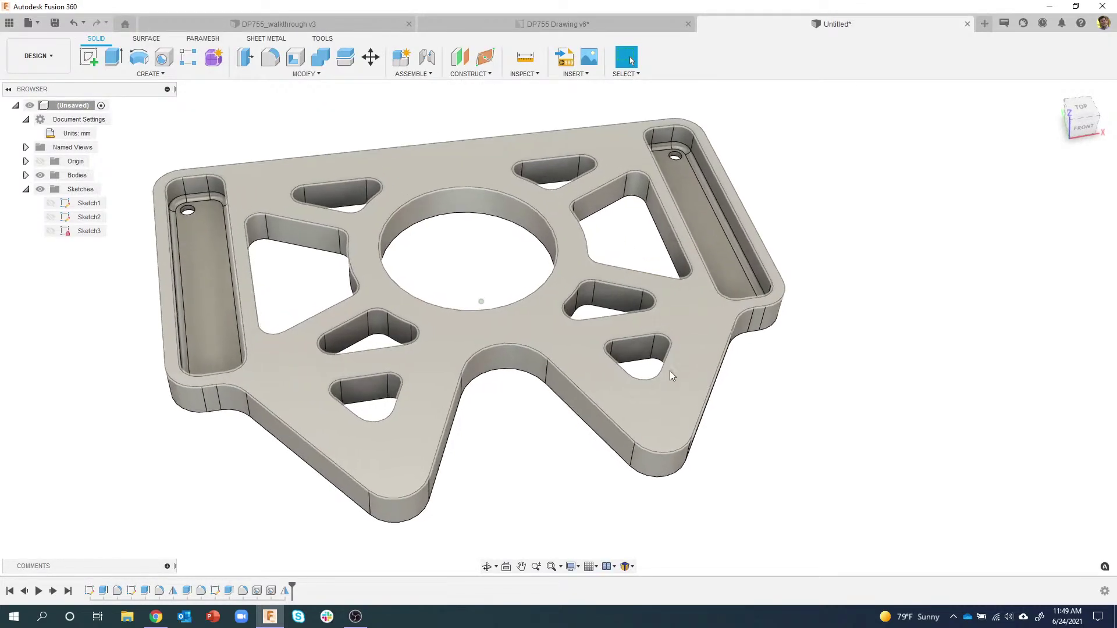
pyautogui.click(689, 397)
pyautogui.rightClick(689, 398)
pyautogui.click(721, 414)
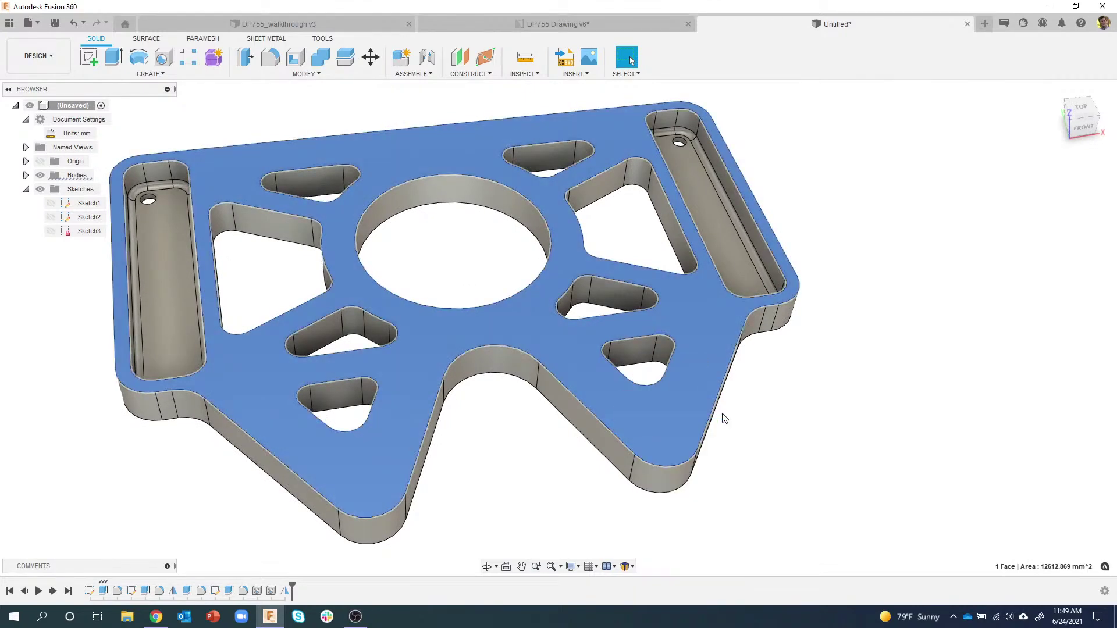
pyautogui.scroll(2, 684, 388)
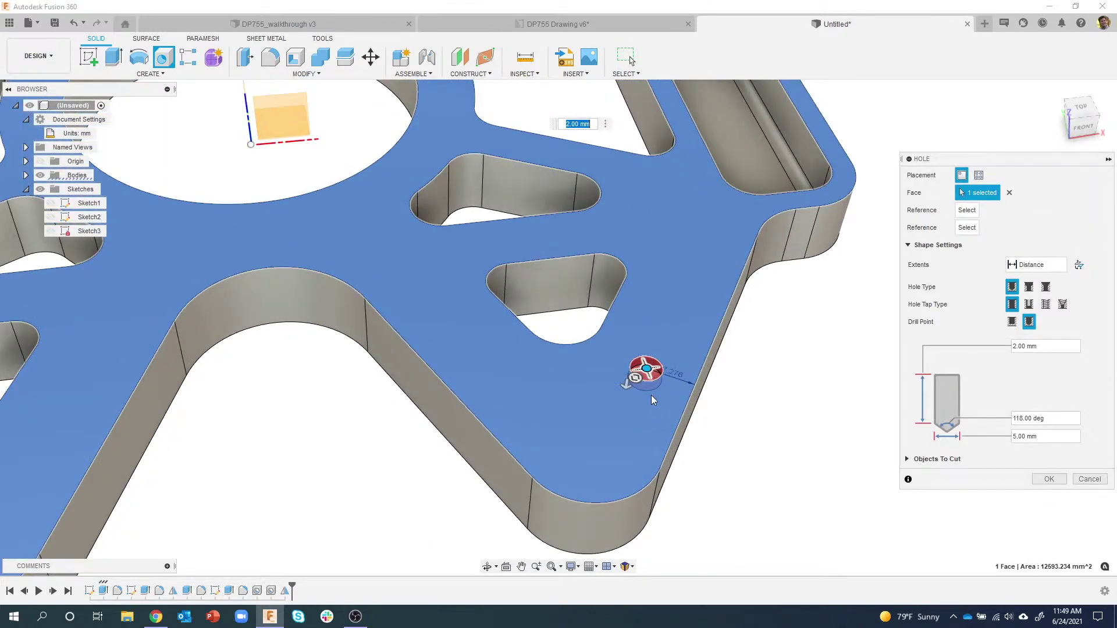
pyautogui.moveTo(644, 365); pyautogui.dragTo(591, 444)
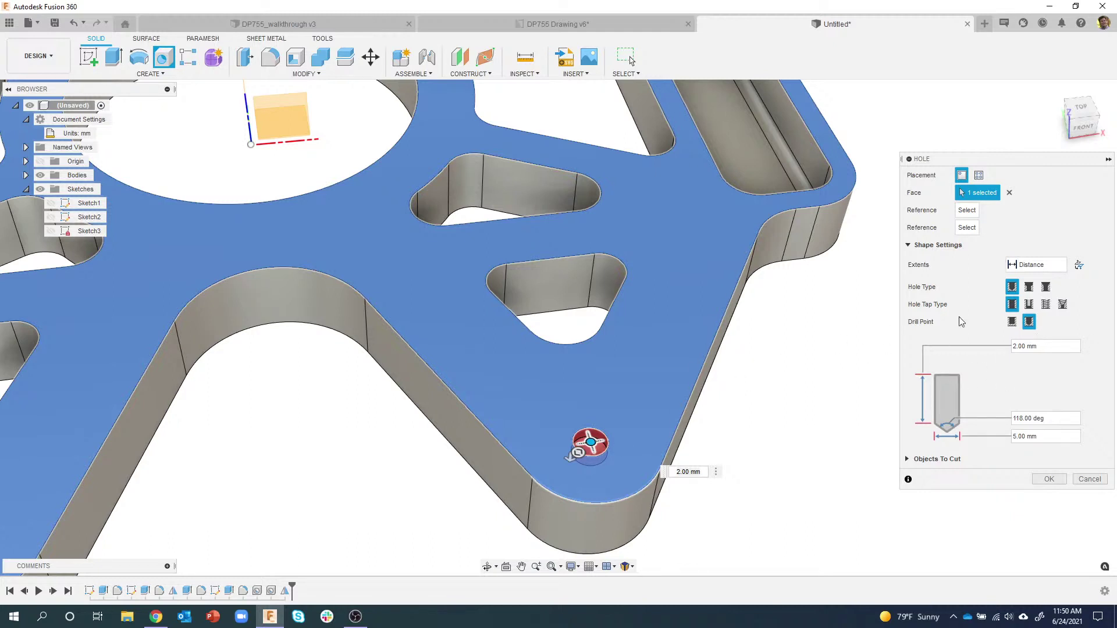
# Step: Make the right leg's hole a counterbore with 10 mm diameter, 14 mm counterbore diameter, 6 mm counterbore depth and extents set to All
pyautogui.click(1029, 288)
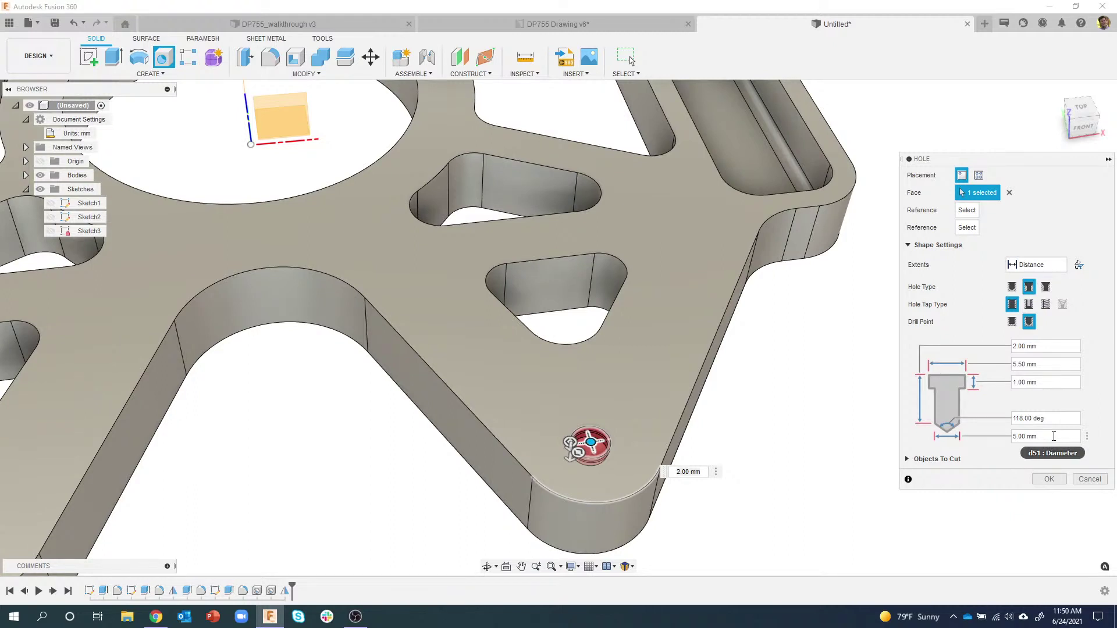
pyautogui.click(1032, 436)
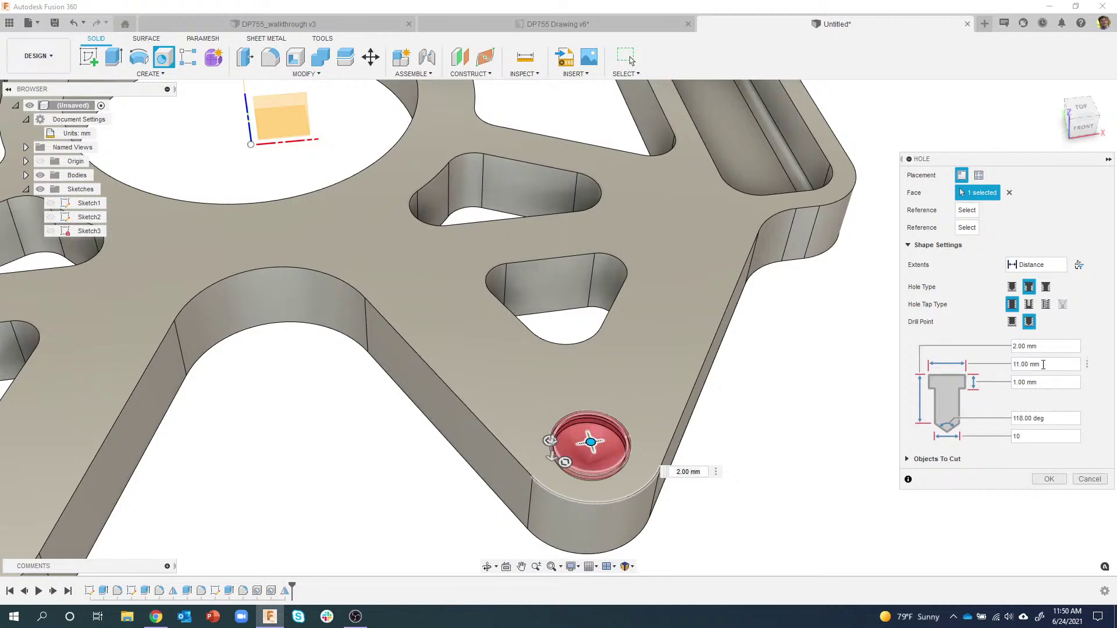
pyautogui.press('Return')
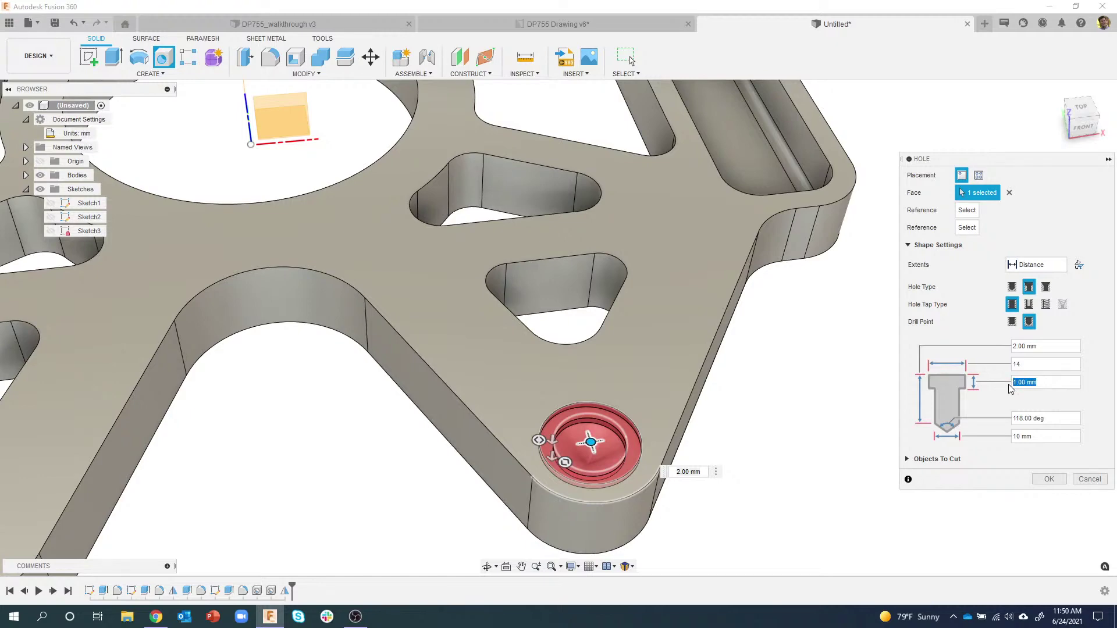
pyautogui.keyDown('shift'); pyautogui.moveTo(877, 399); pyautogui.dragTo(781, 369, button='middle'); pyautogui.keyUp('shift')
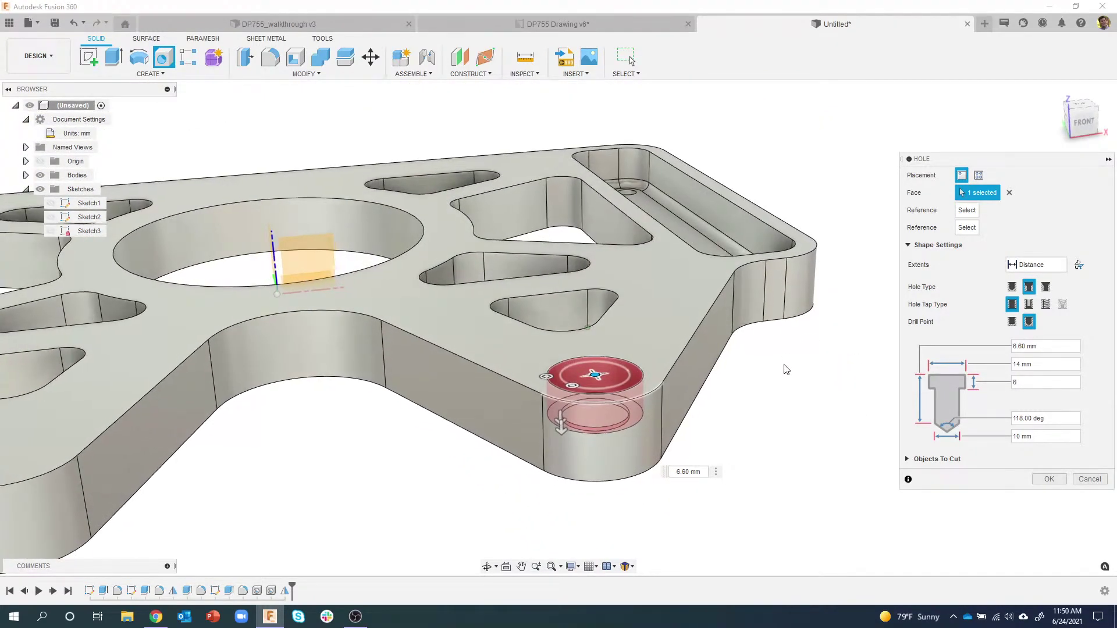
pyautogui.keyDown('shift'); pyautogui.moveTo(979, 424); pyautogui.dragTo(934, 393, button='middle'); pyautogui.keyUp('shift')
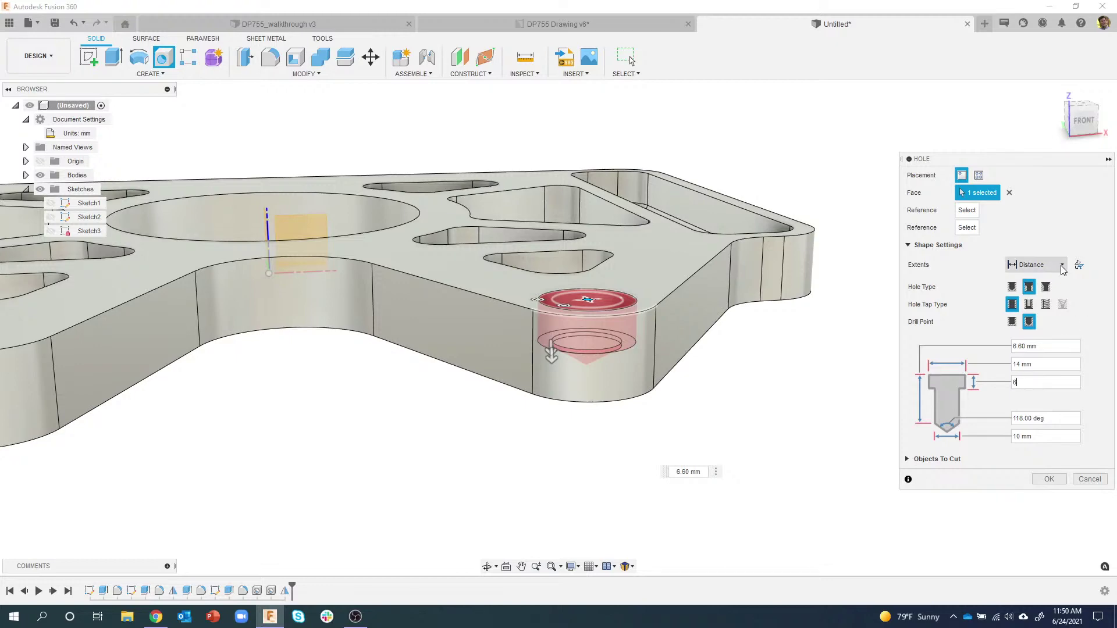
pyautogui.click(1036, 265)
pyautogui.click(1032, 277)
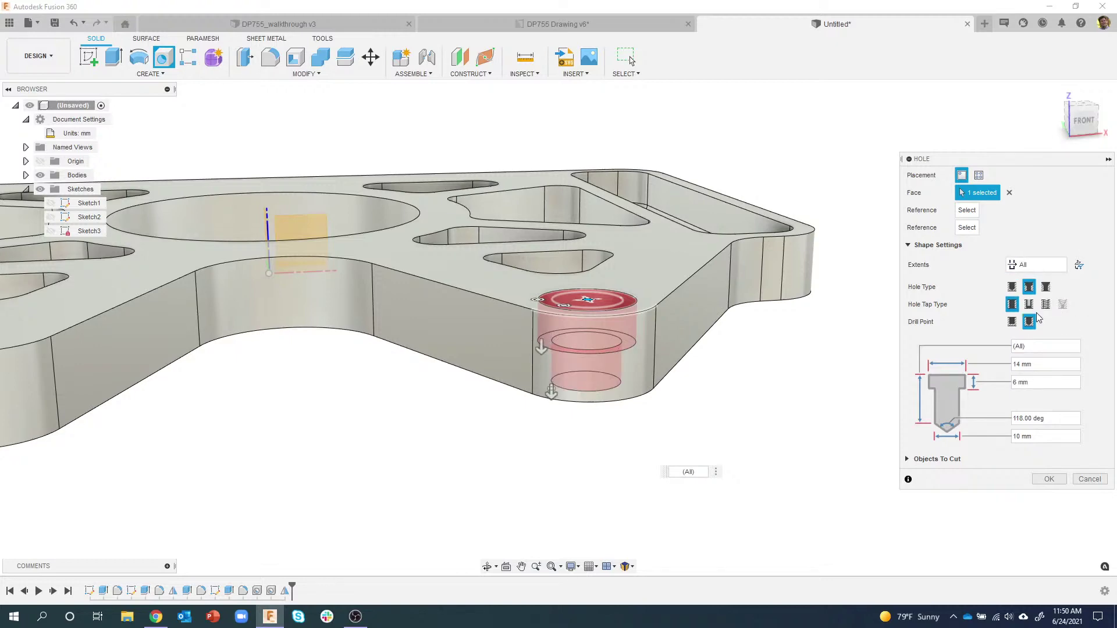
pyautogui.keyDown('shift'); pyautogui.moveTo(1035, 313); pyautogui.dragTo(632, 478, button='middle'); pyautogui.keyUp('shift')
pyautogui.click(1048, 479)
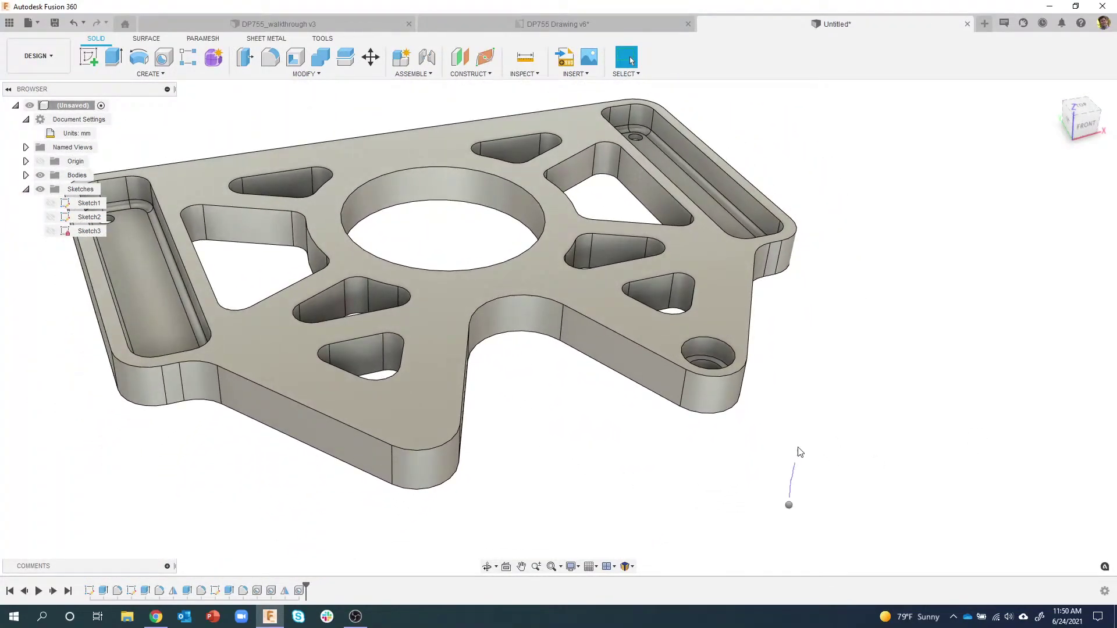
# Step: Add a matching 10 mm counterbore hole, 14 mm wide and 6 mm deep at the counterbore, concentric with the left leg's rounded tip
pyautogui.press('h')
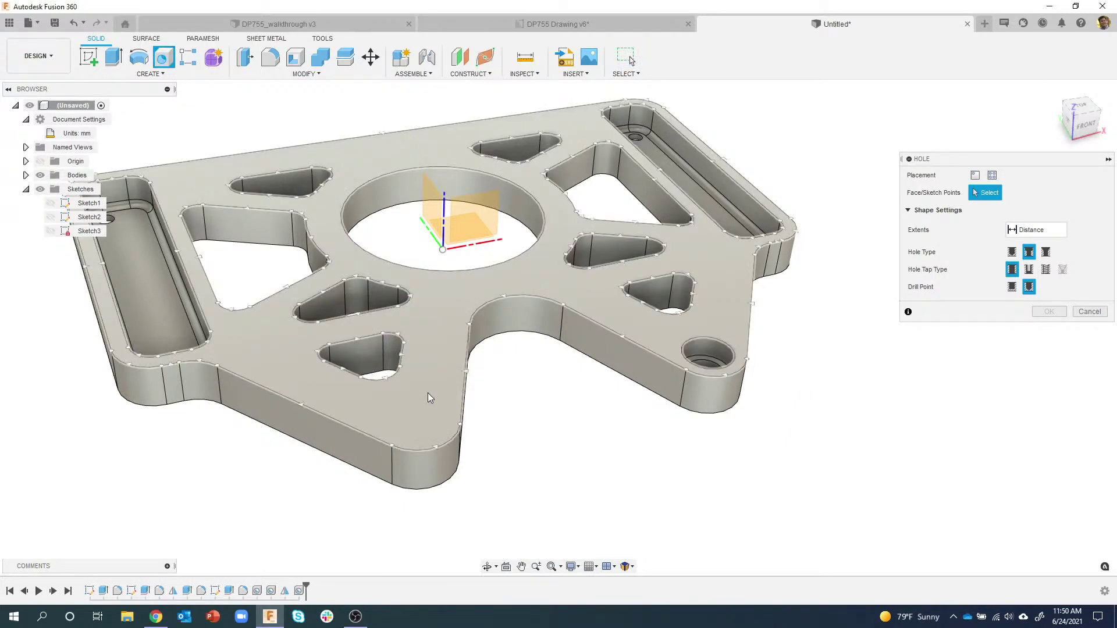
pyautogui.click(428, 393)
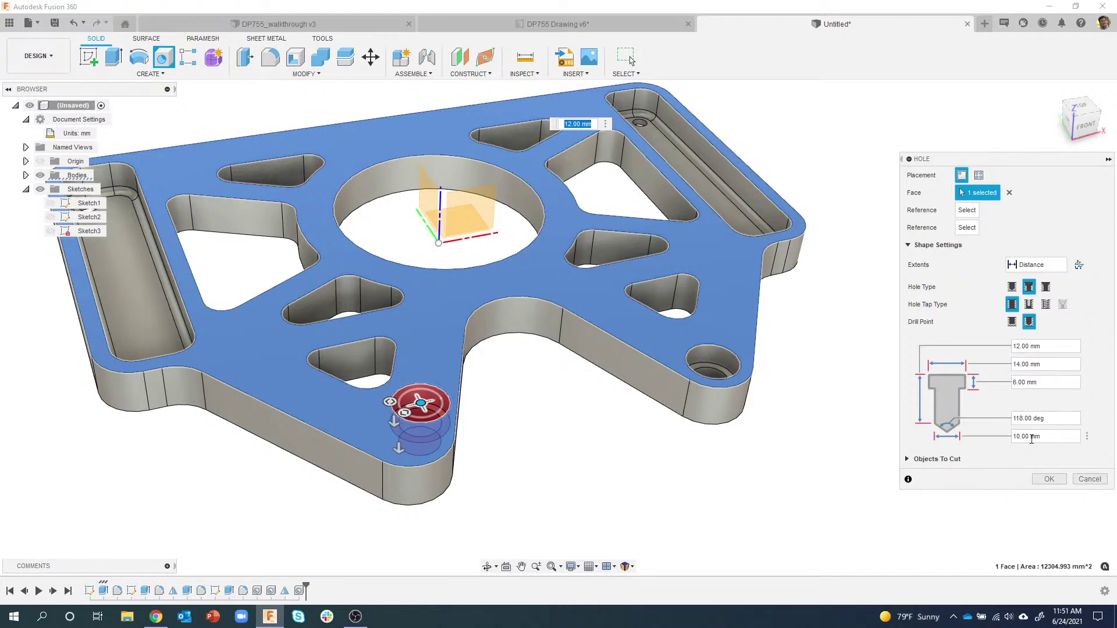
pyautogui.moveTo(420, 394); pyautogui.dragTo(408, 429)
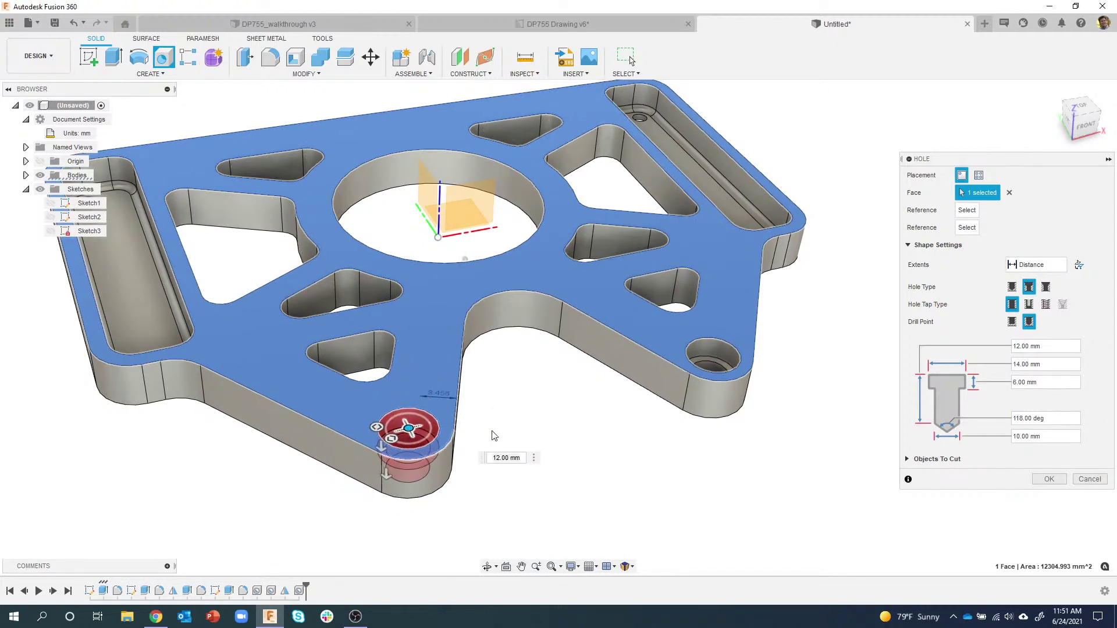
pyautogui.keyDown('shift'); pyautogui.moveTo(407, 429); pyautogui.dragTo(624, 407, button='middle'); pyautogui.keyUp('shift')
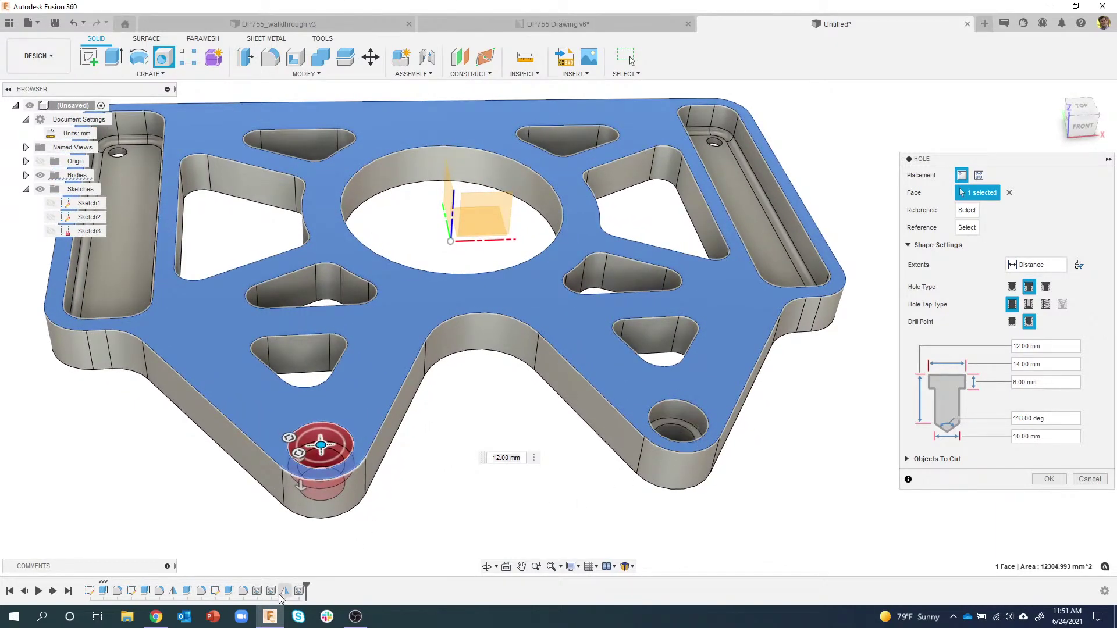
pyautogui.keyDown('shift'); pyautogui.moveTo(291, 267); pyautogui.dragTo(1029, 467, button='middle'); pyautogui.keyUp('shift')
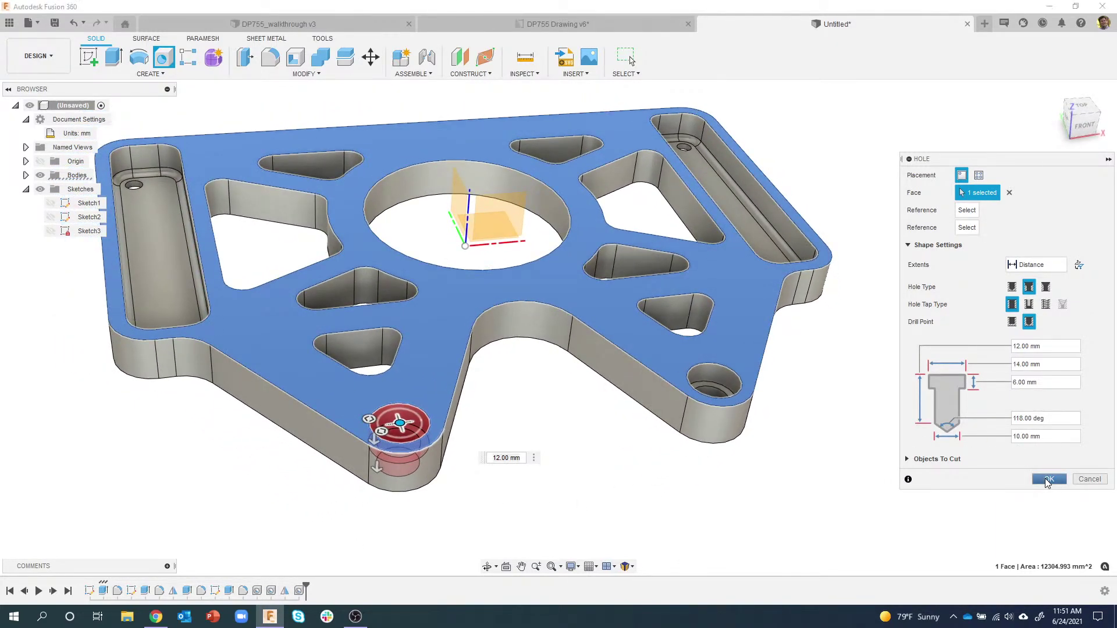
pyautogui.click(1047, 479)
# Step: Inspect both leg holes on the model and compare the plate with the drawing's edge view, examining its thickness profile
pyautogui.keyDown('shift'); pyautogui.moveTo(553, 459); pyautogui.dragTo(465, 486, button='middle'); pyautogui.keyUp('shift')
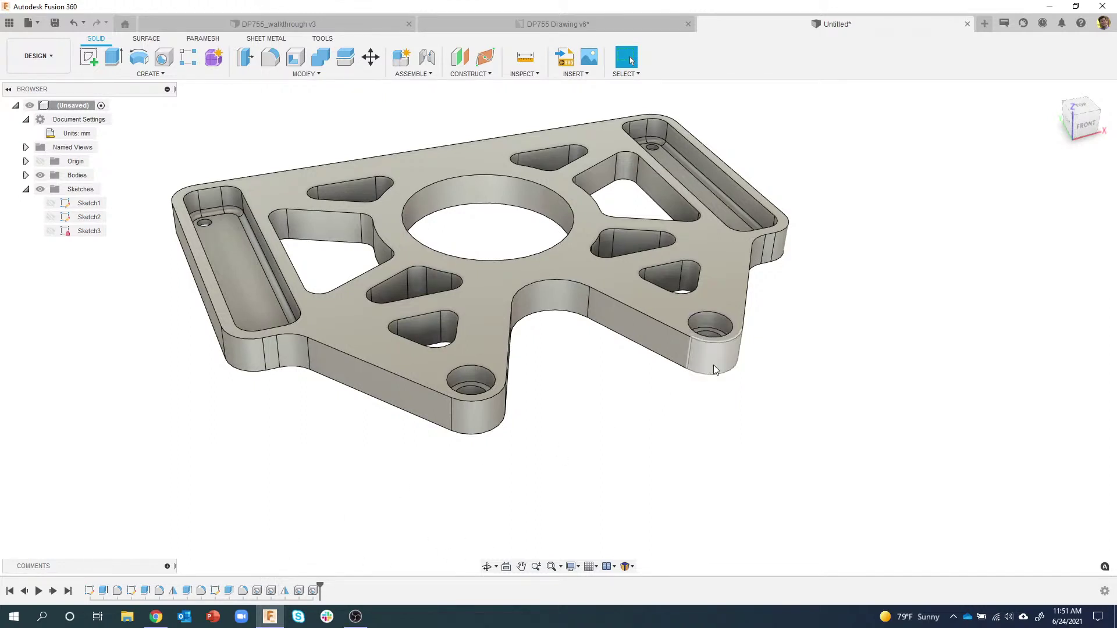
pyautogui.keyDown('shift'); pyautogui.moveTo(626, 461); pyautogui.dragTo(480, 390, button='middle'); pyautogui.keyUp('shift')
pyautogui.scroll(2, 474, 398)
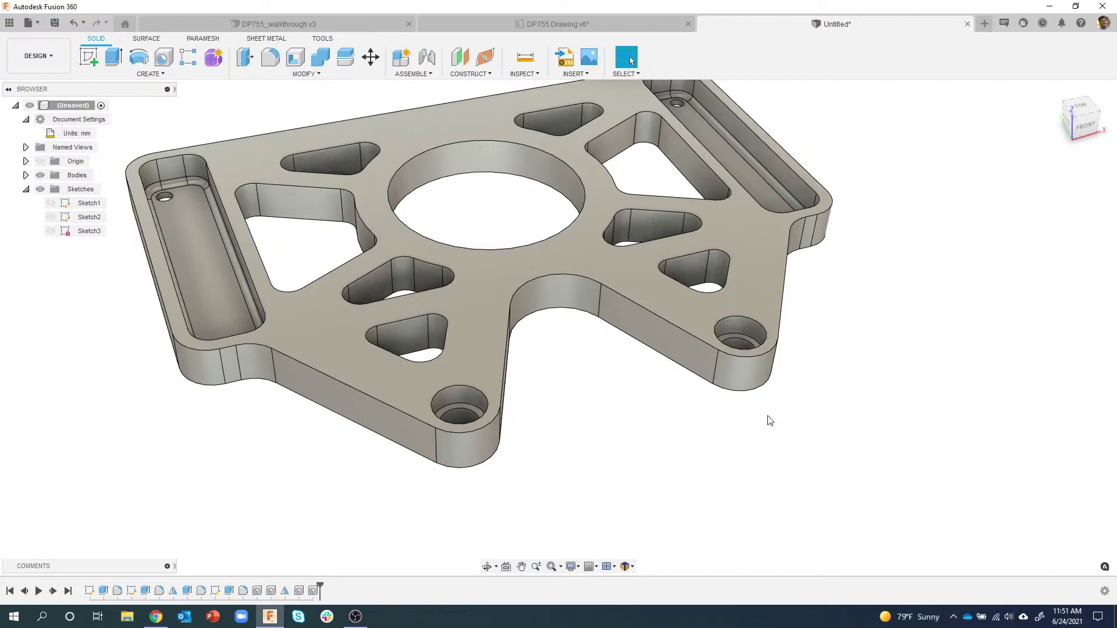
pyautogui.scroll(-2, 769, 420)
pyautogui.keyDown('shift'); pyautogui.moveTo(748, 413); pyautogui.dragTo(603, 36, button='middle'); pyautogui.keyUp('shift')
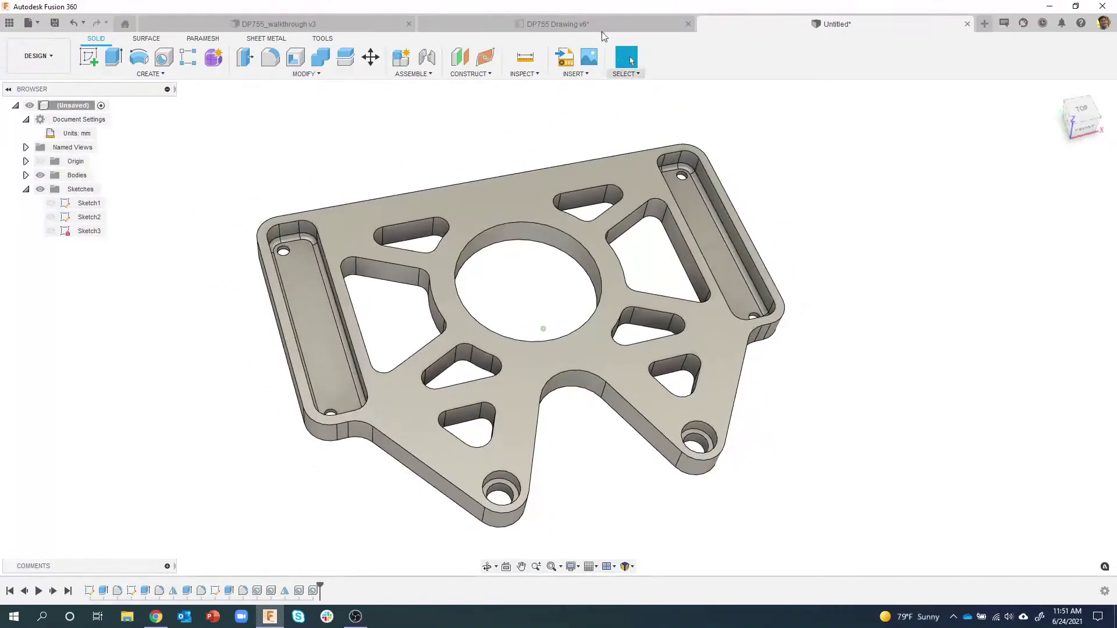
pyautogui.click(591, 27)
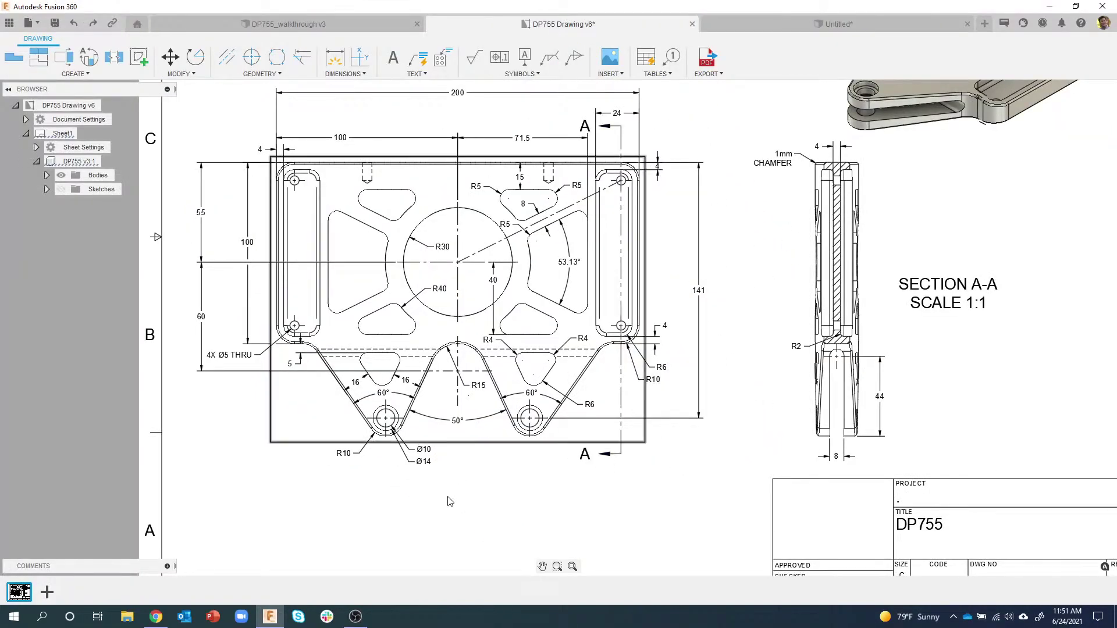
pyautogui.scroll(-2, 738, 326)
pyautogui.press('F6')
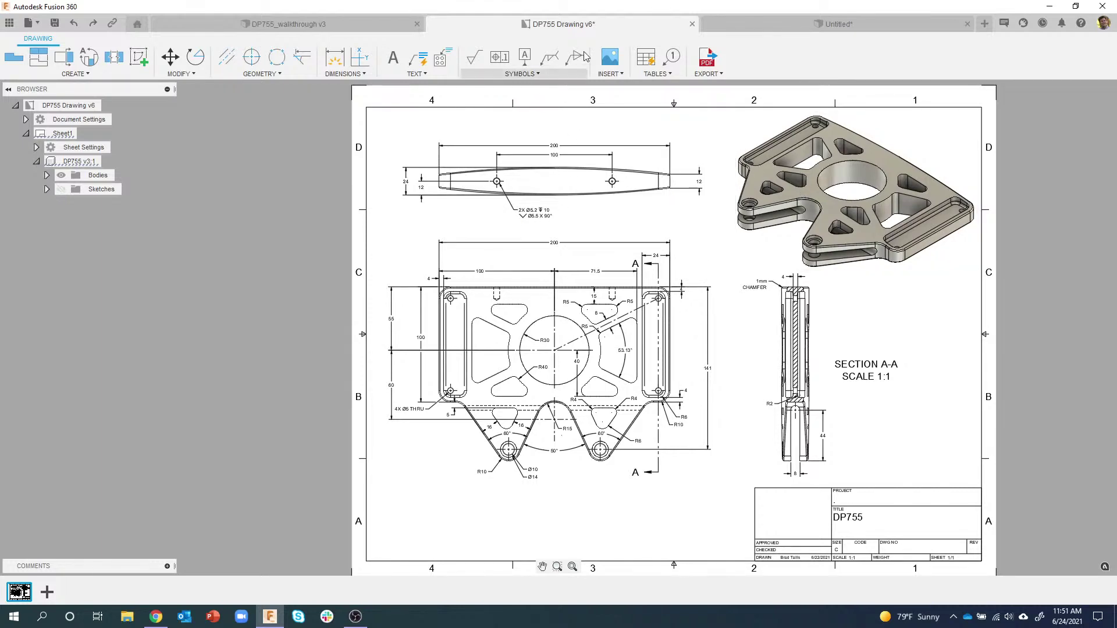
pyautogui.click(752, 23)
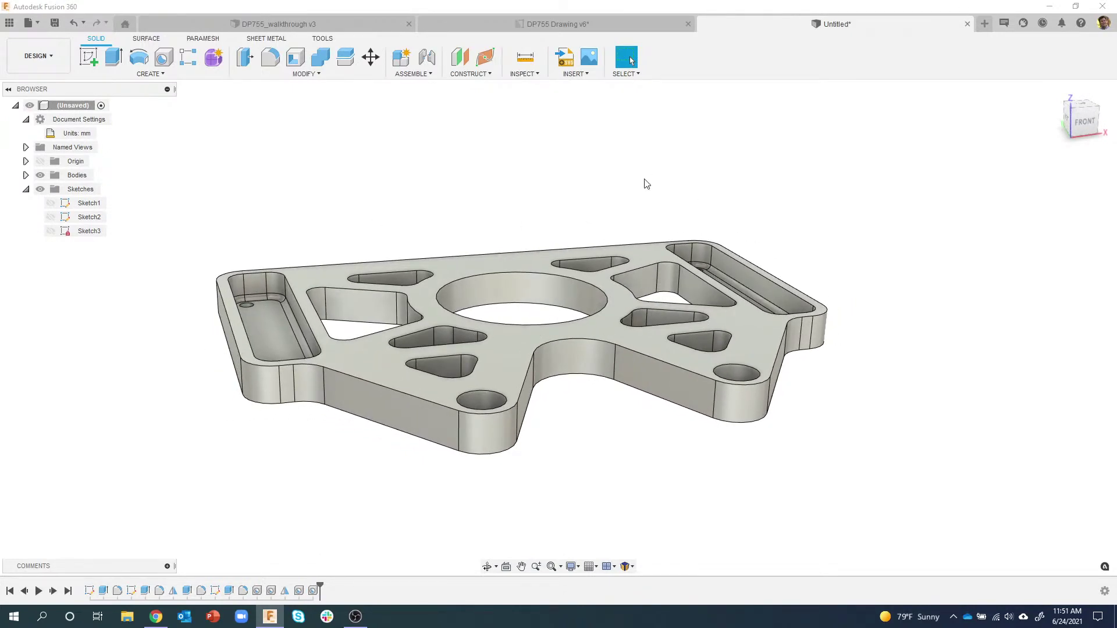
pyautogui.click(515, 26)
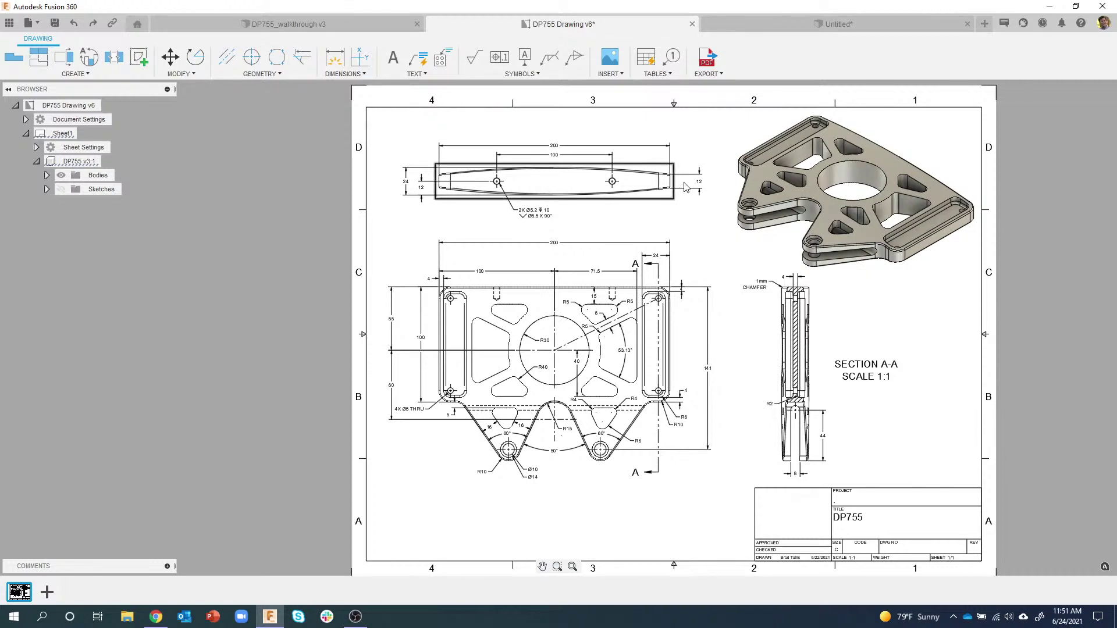
pyautogui.click(756, 26)
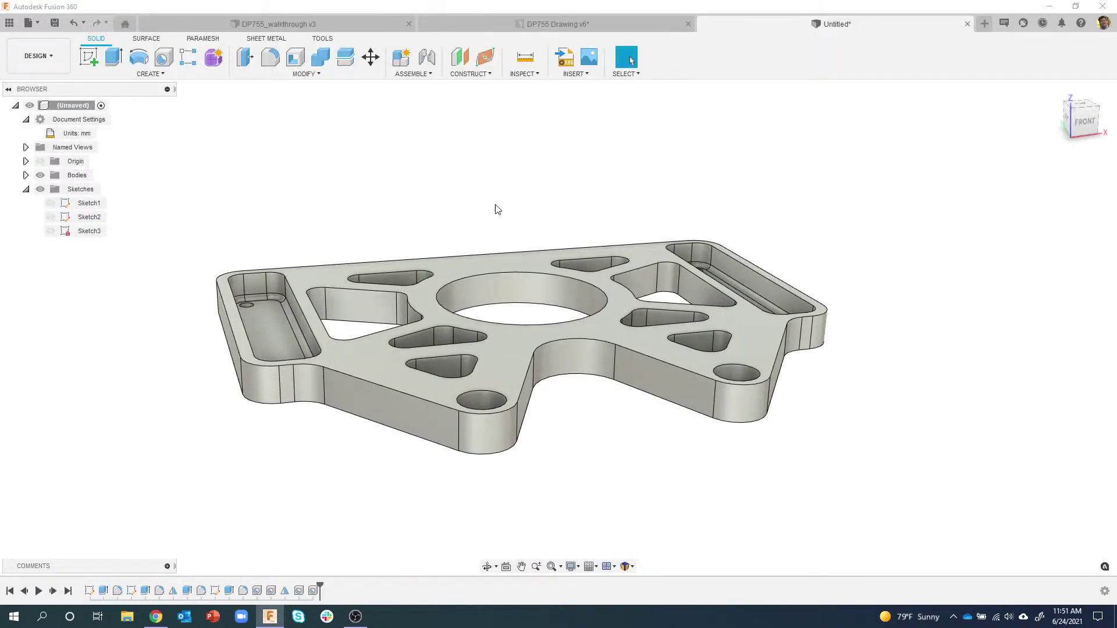
# Step: Start a sketch on the vertical front origin plane (XZ) and project the whole plate body into it
pyautogui.scroll(2, 465, 190)
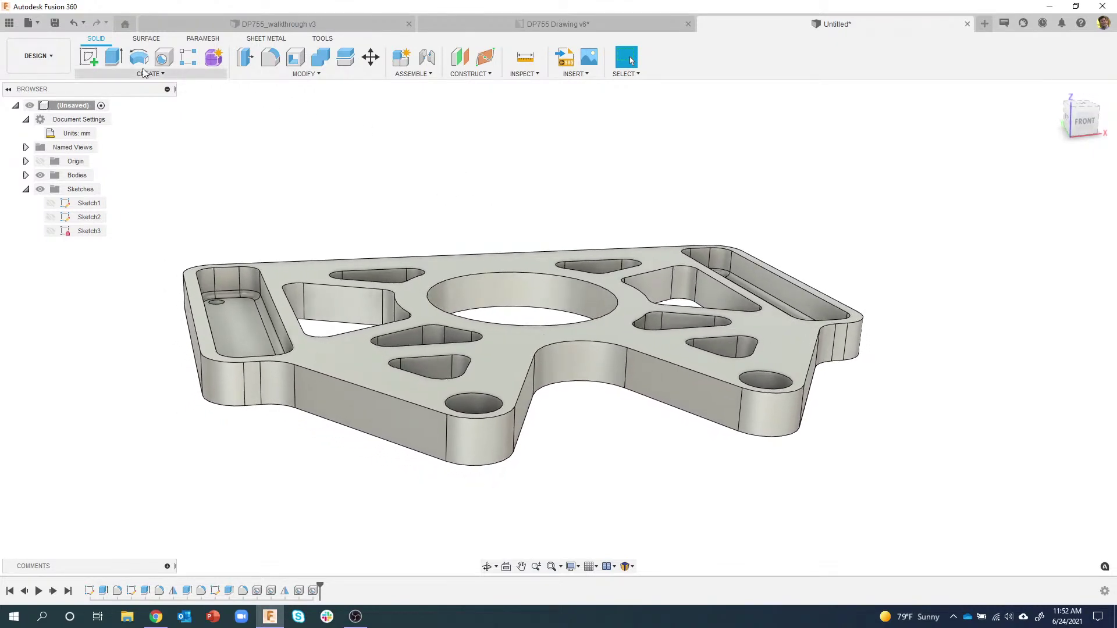
pyautogui.click(89, 58)
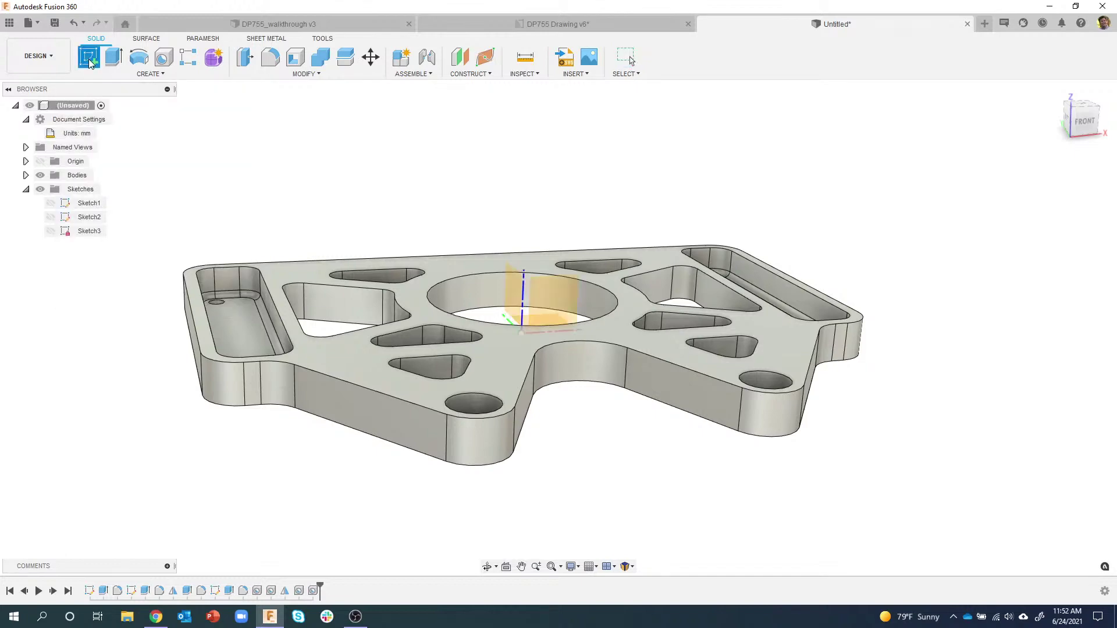
pyautogui.click(560, 294)
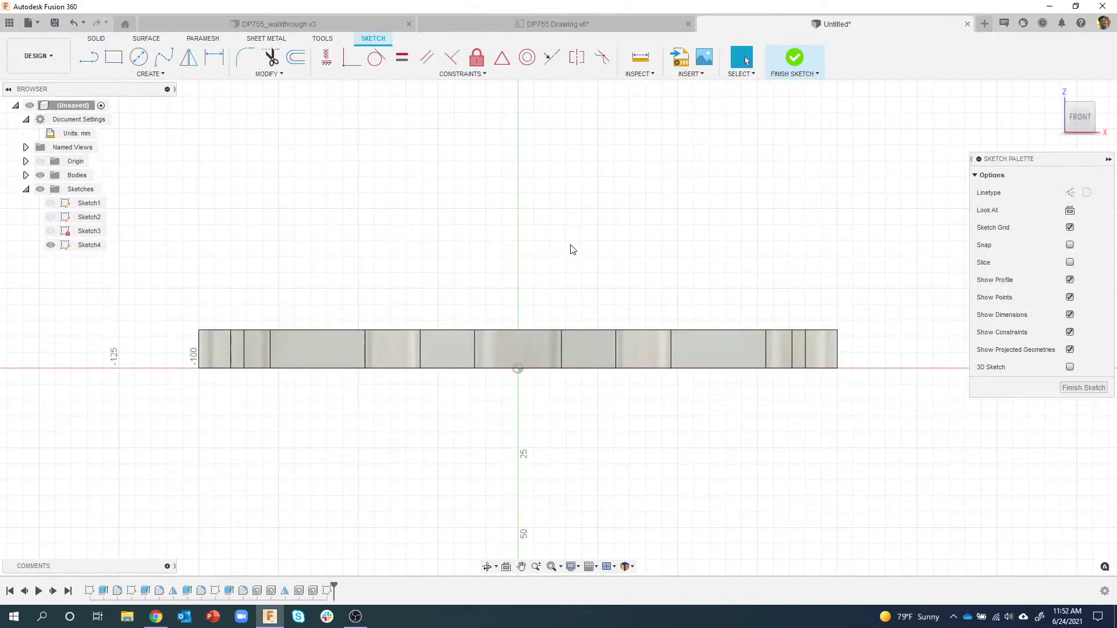
pyautogui.press('p')
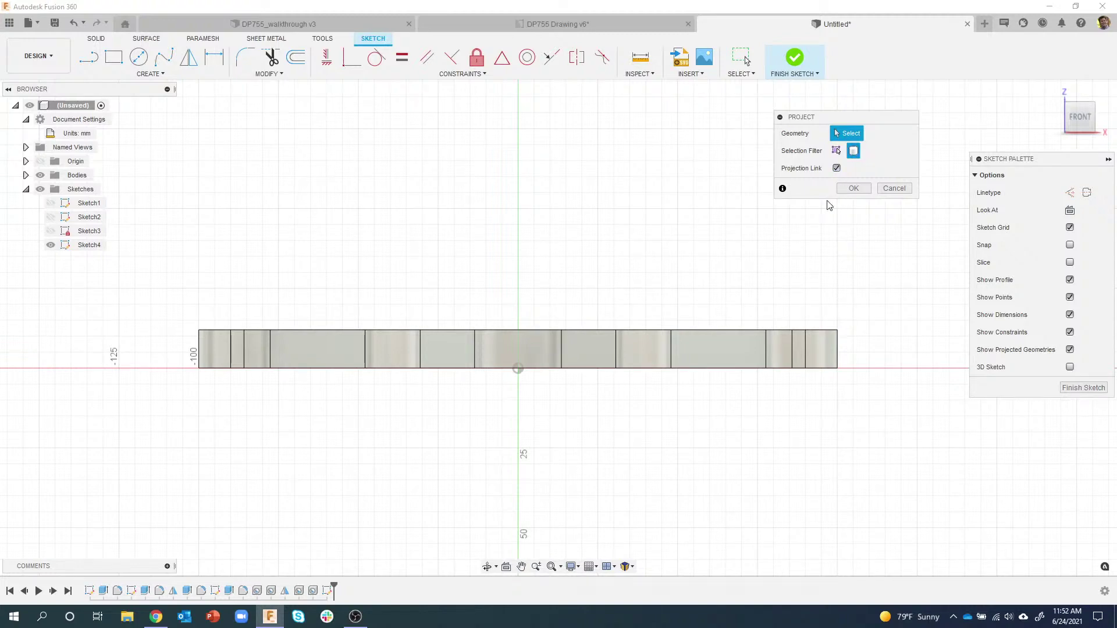
pyautogui.click(727, 350)
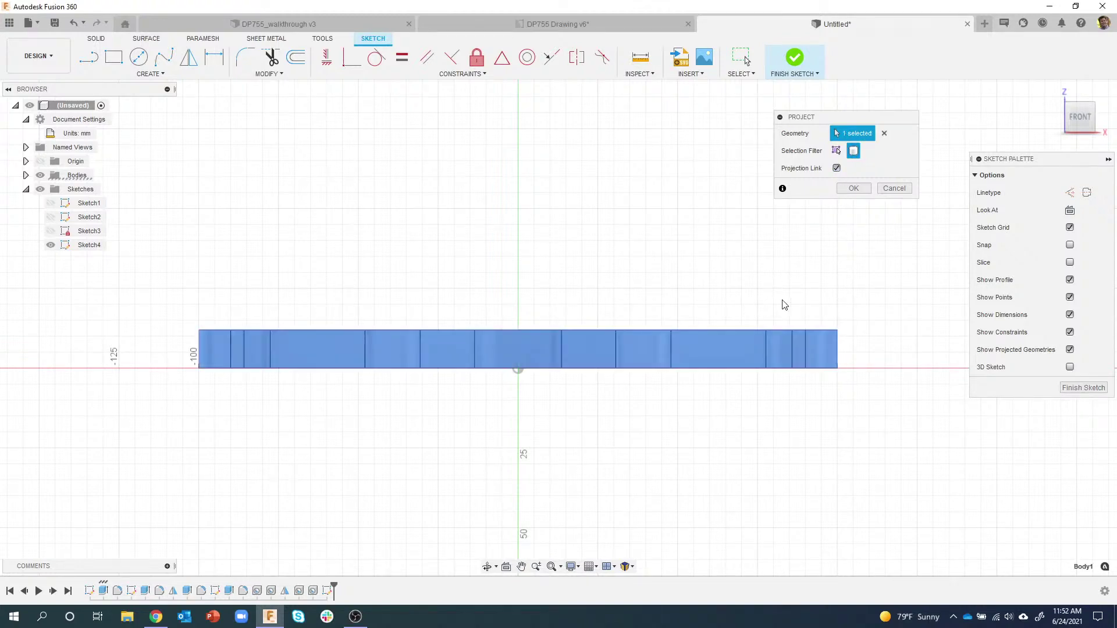
pyautogui.click(853, 188)
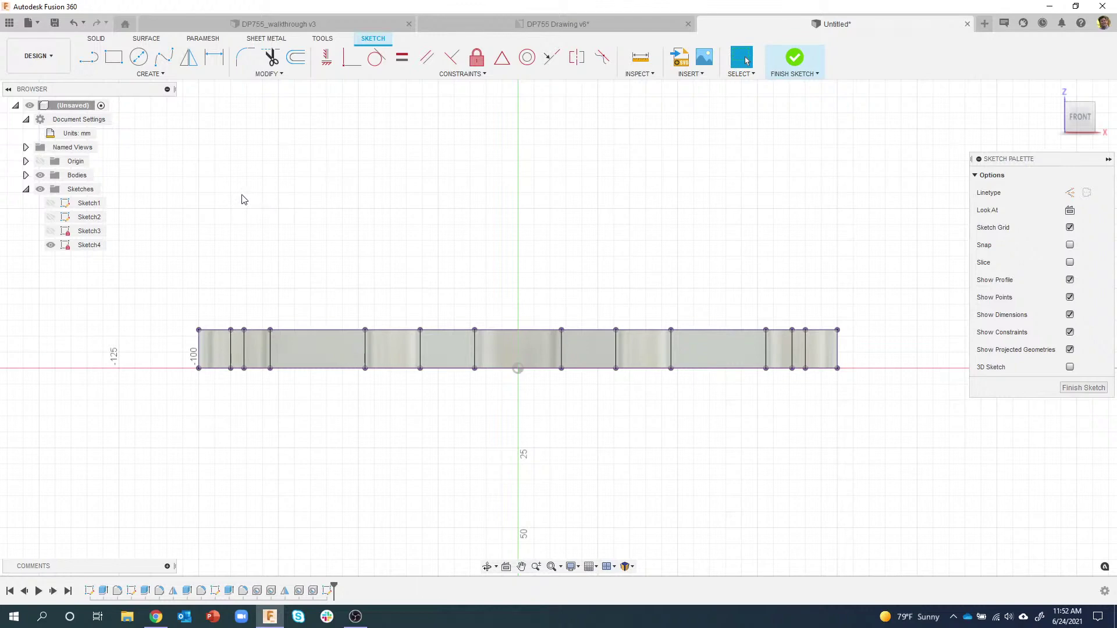
# Step: Draw a 200 mm horizontal construction line across the plate's front profile, from its left end edge to its right end edge
pyautogui.click(90, 61)
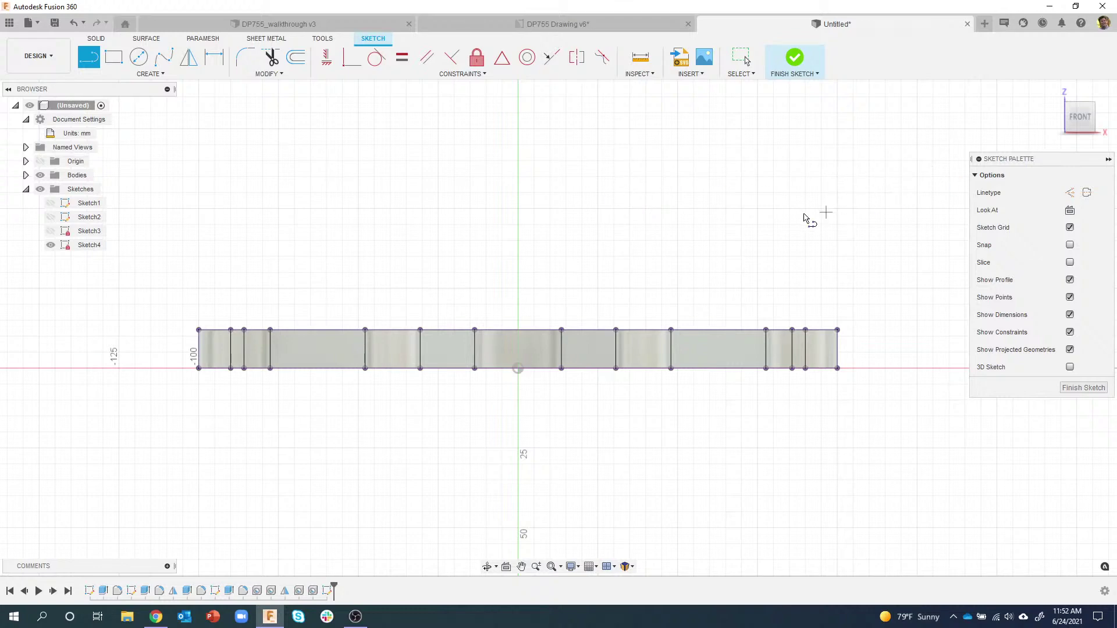
pyautogui.click(1070, 192)
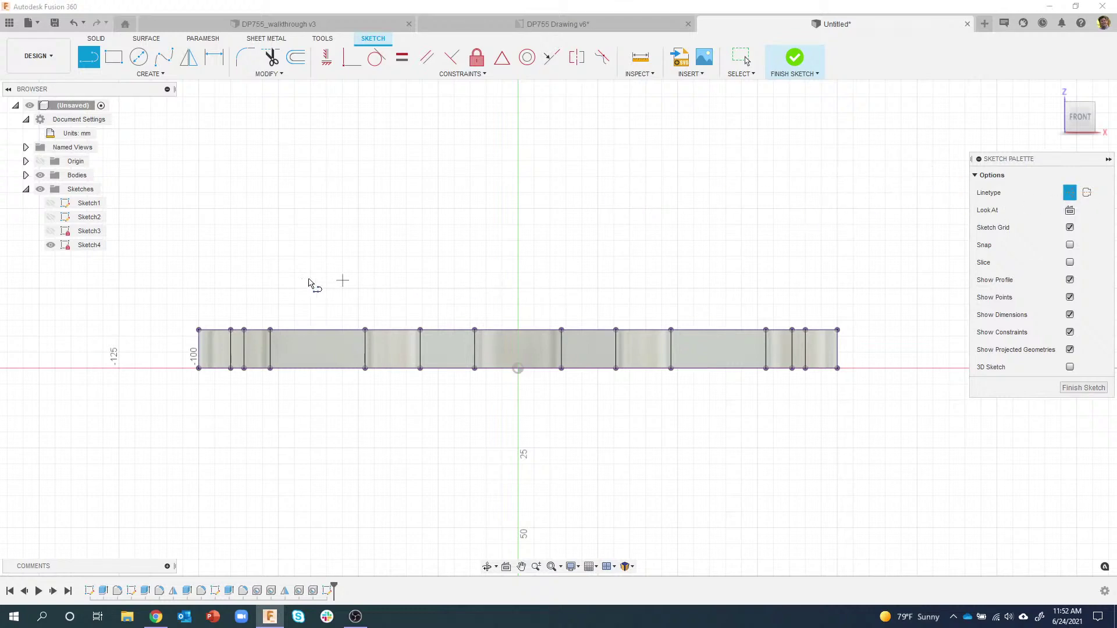
pyautogui.scroll(1, 293, 282)
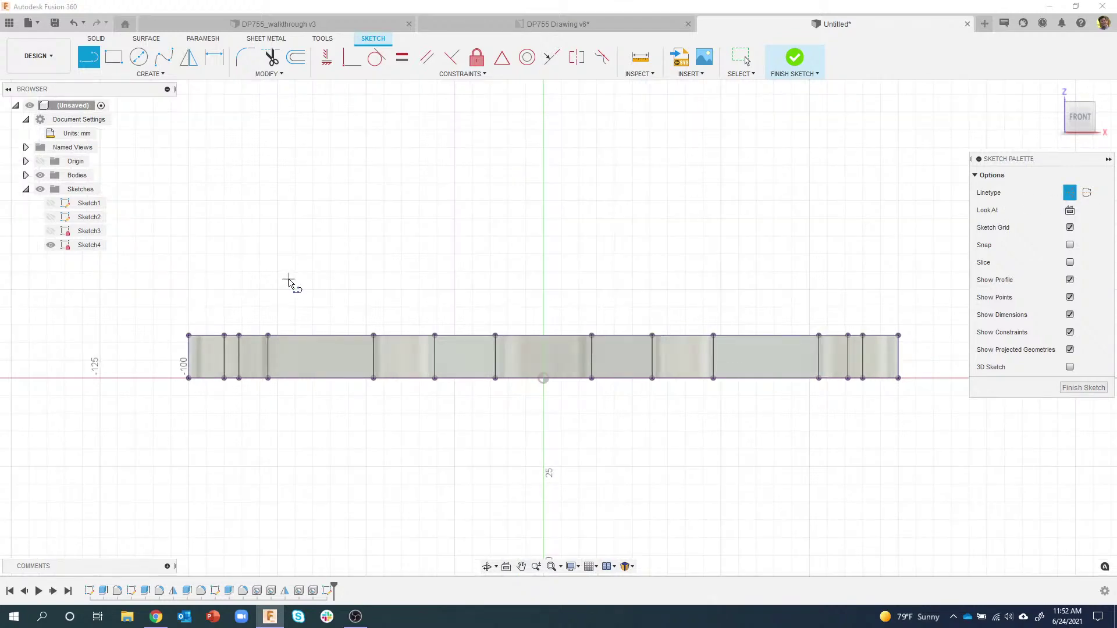
pyautogui.click(189, 350)
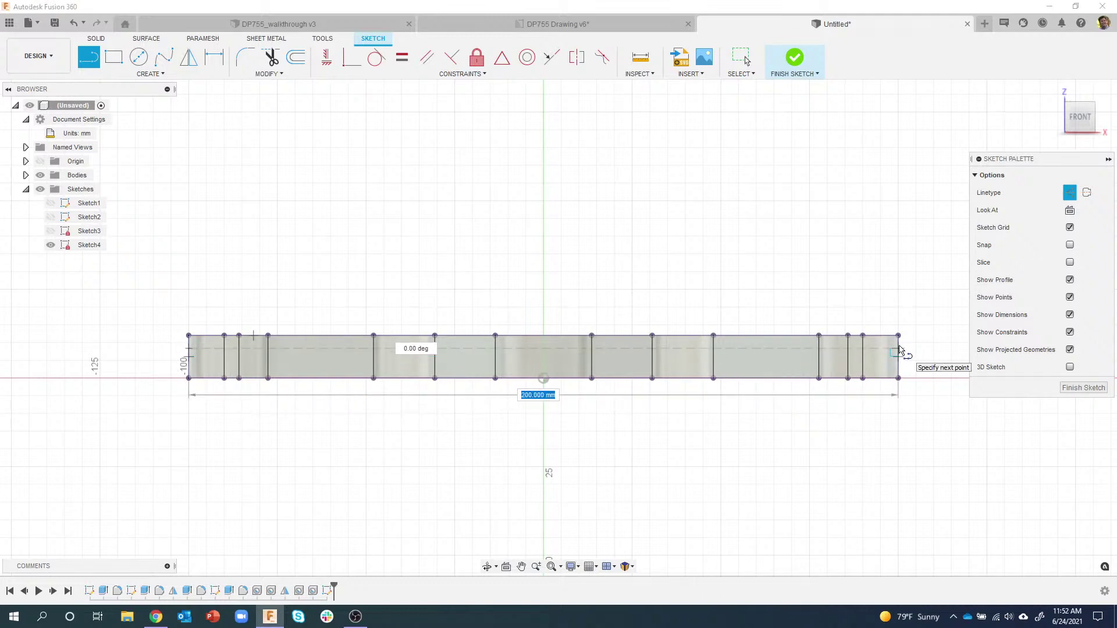
pyautogui.doubleClick(898, 349)
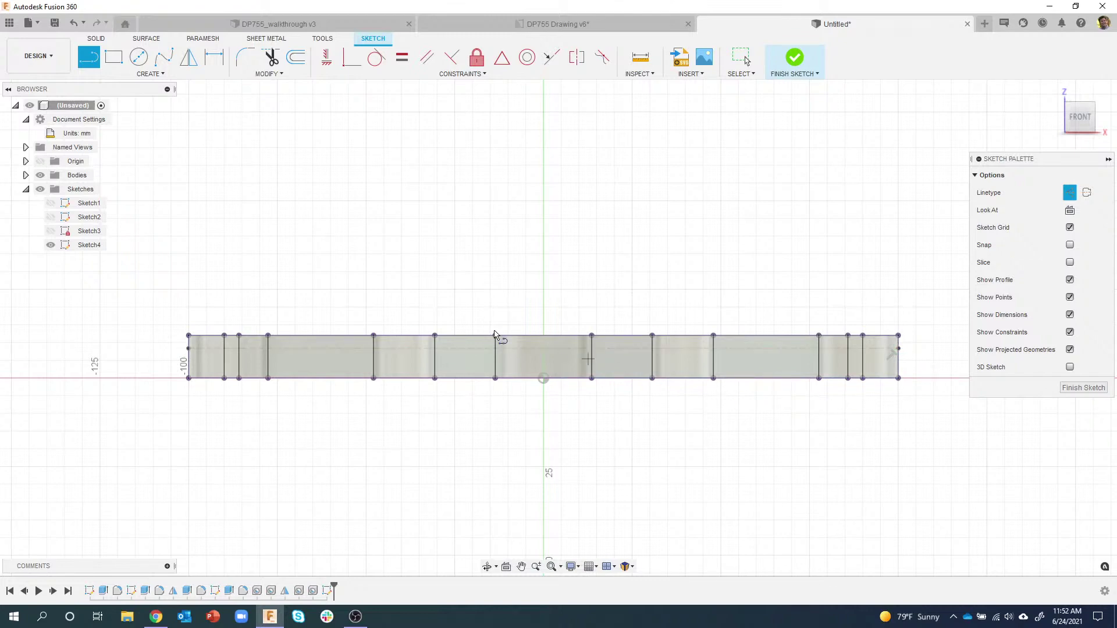
pyautogui.press('Escape')
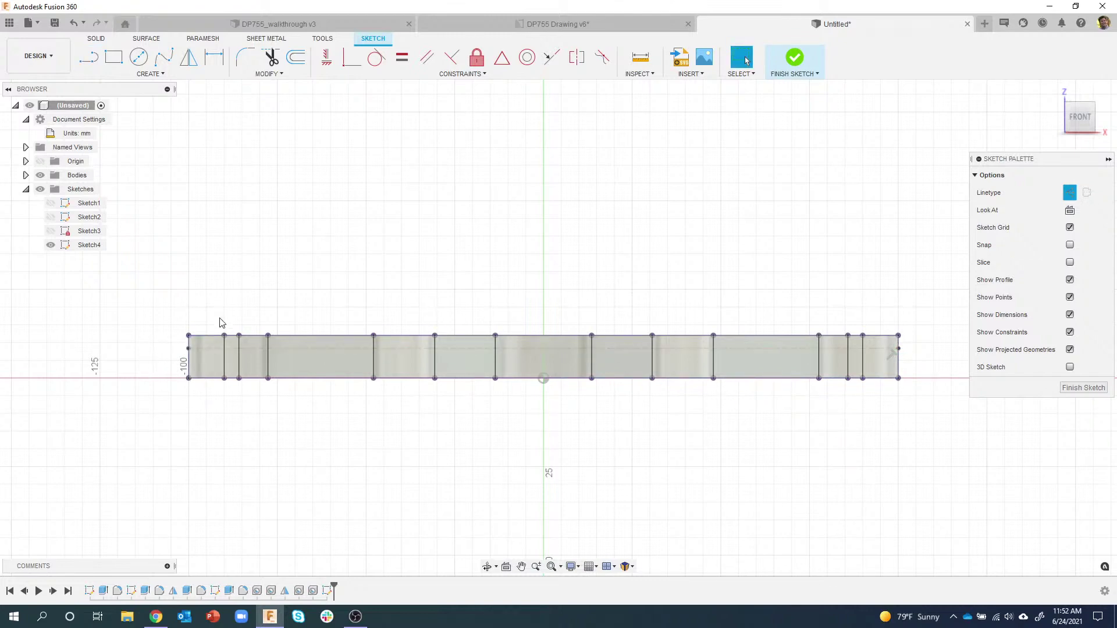
# Step: Check the drawing's edge view and dimension the construction line 6 mm above the plate's bottom edge
pyautogui.click(520, 24)
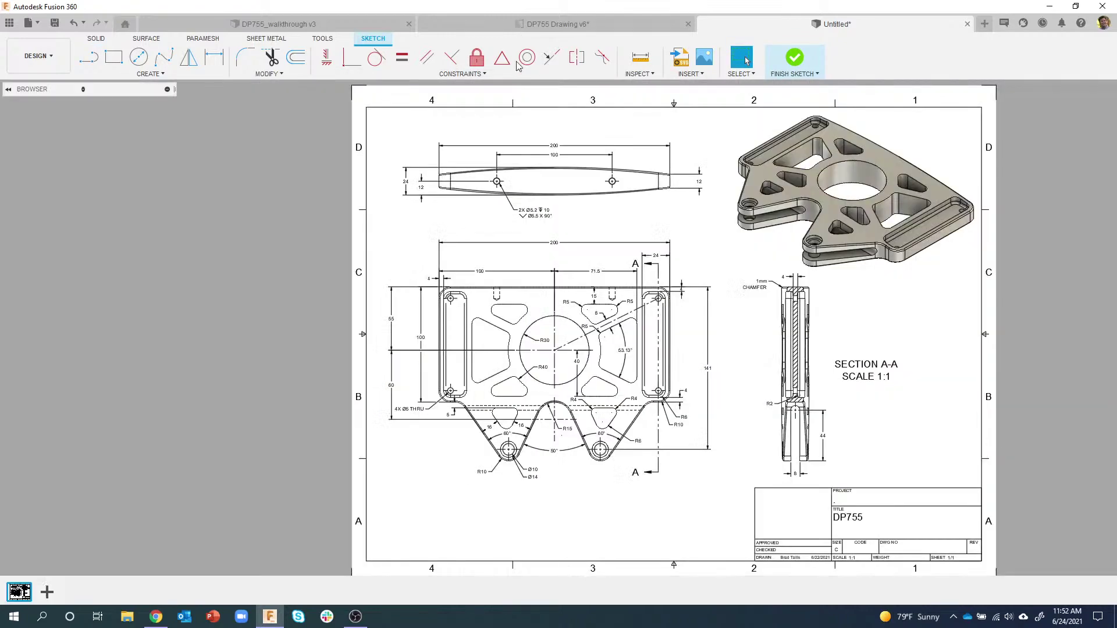
pyautogui.scroll(3, 754, 152)
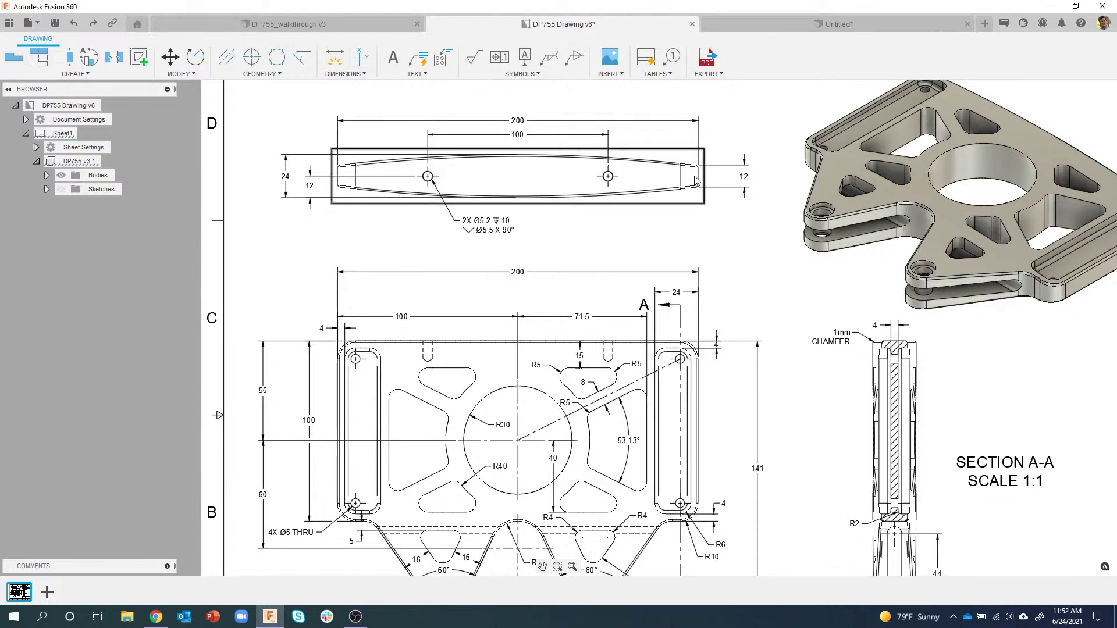
pyautogui.click(780, 30)
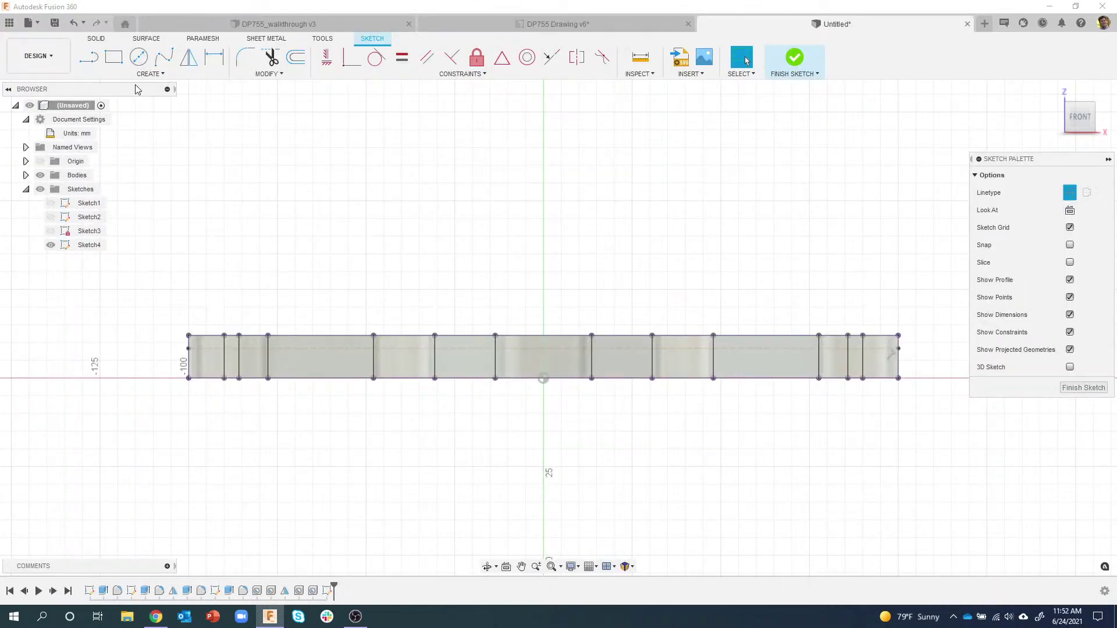
pyautogui.click(215, 60)
pyautogui.click(202, 378)
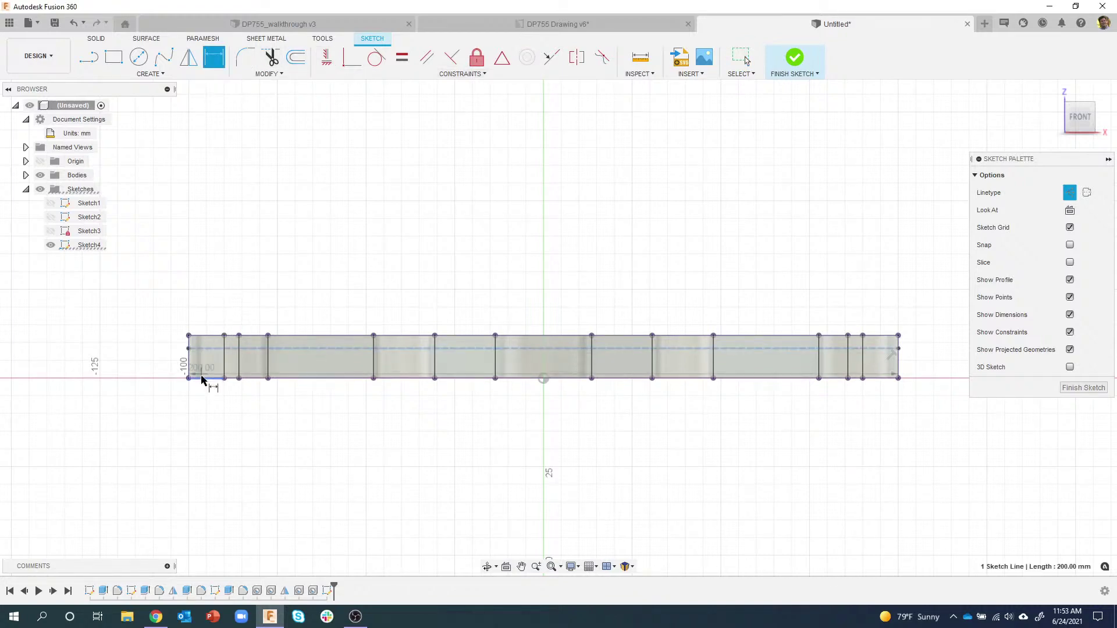
pyautogui.click(189, 347)
pyautogui.click(156, 364)
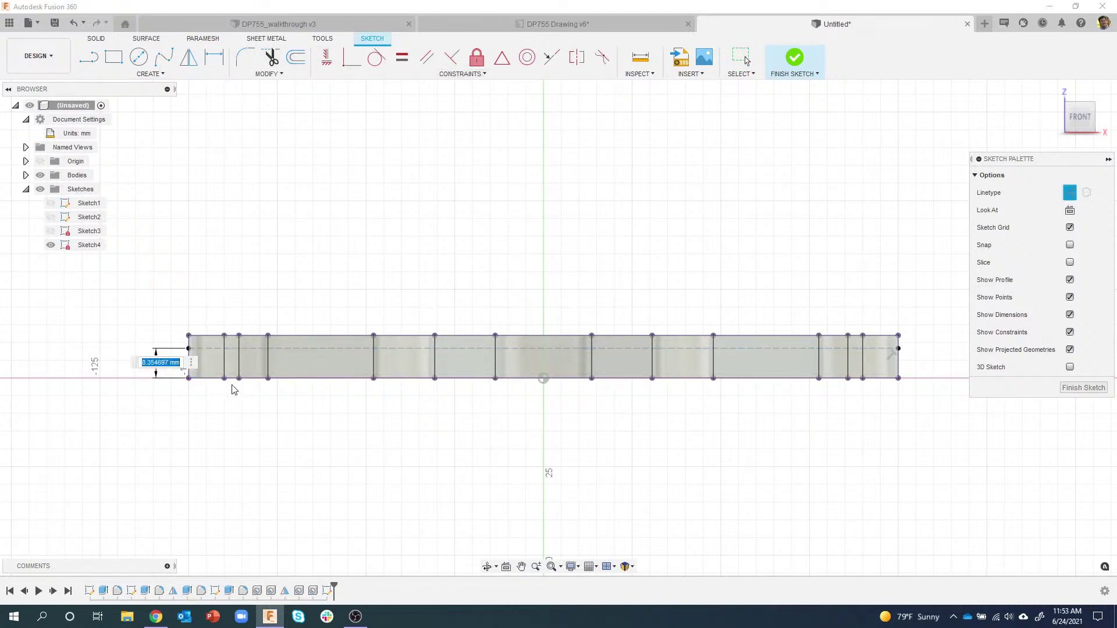
pyautogui.write('6')
pyautogui.press('Return')
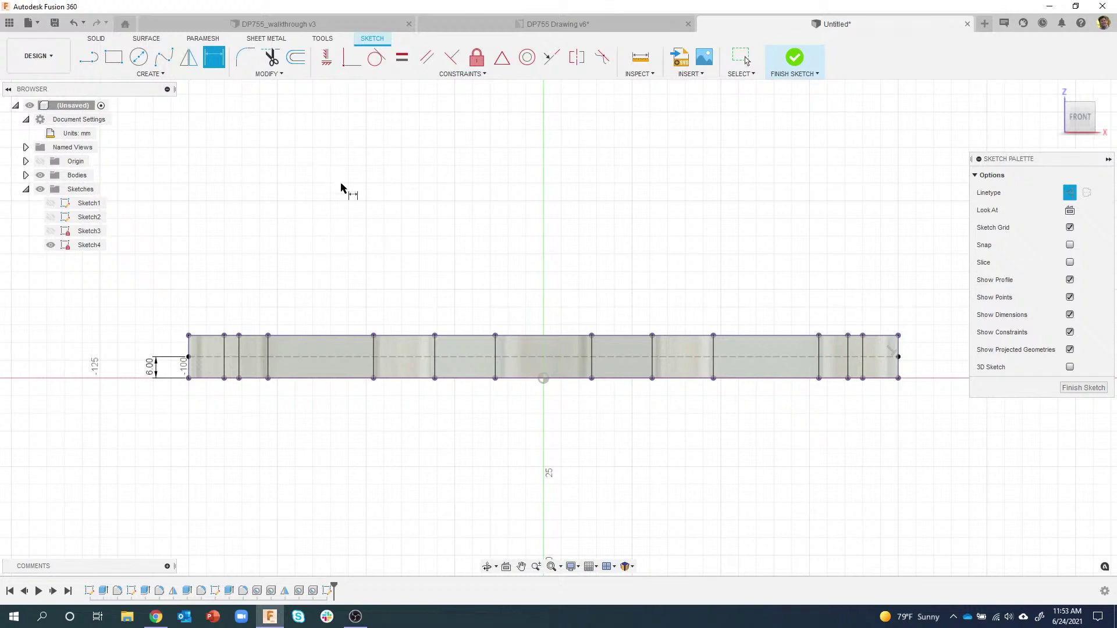
pyautogui.press('Escape')
# Step: Draw a solid-line 3-point arc between the construction line's two endpoints, with its crest near the plate's top edge
pyautogui.click(155, 75)
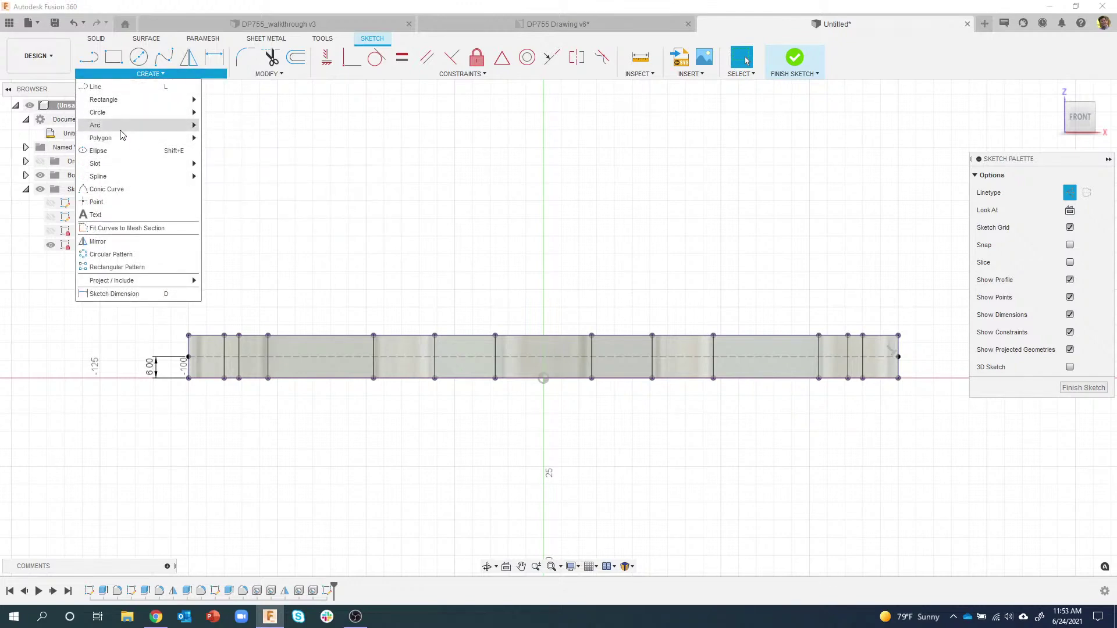
pyautogui.moveTo(129, 132)
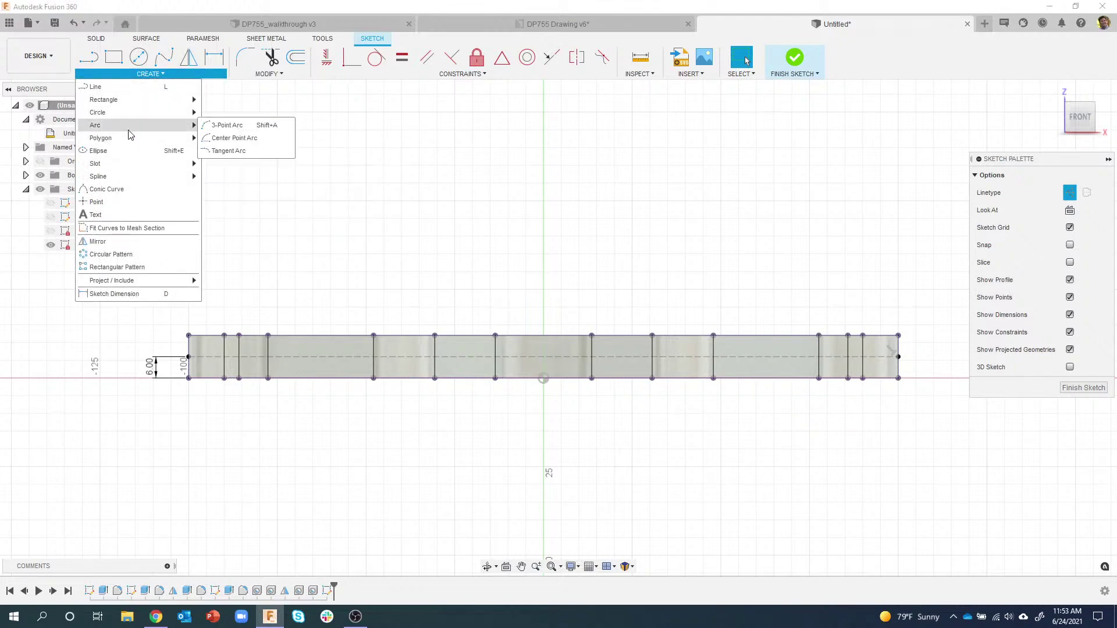
pyautogui.click(235, 127)
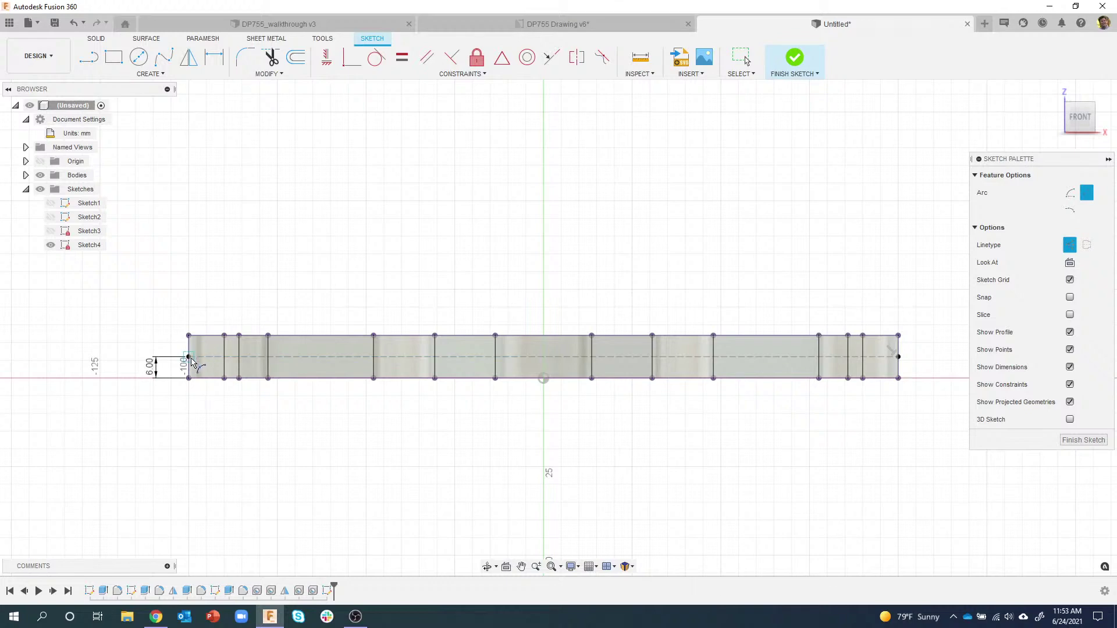
pyautogui.click(189, 357)
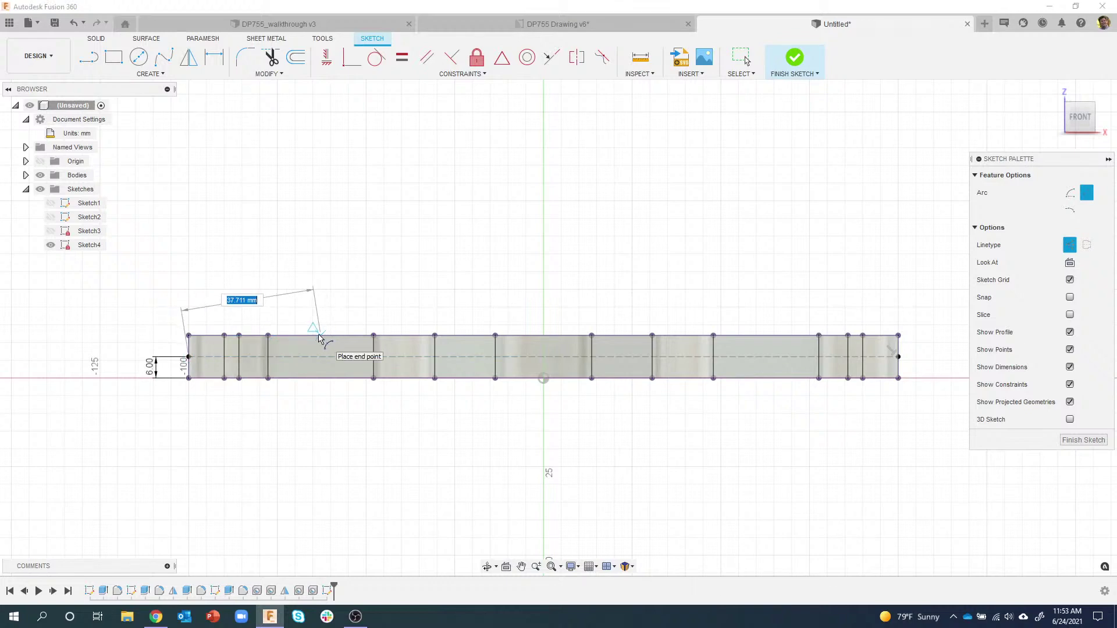
pyautogui.click(898, 357)
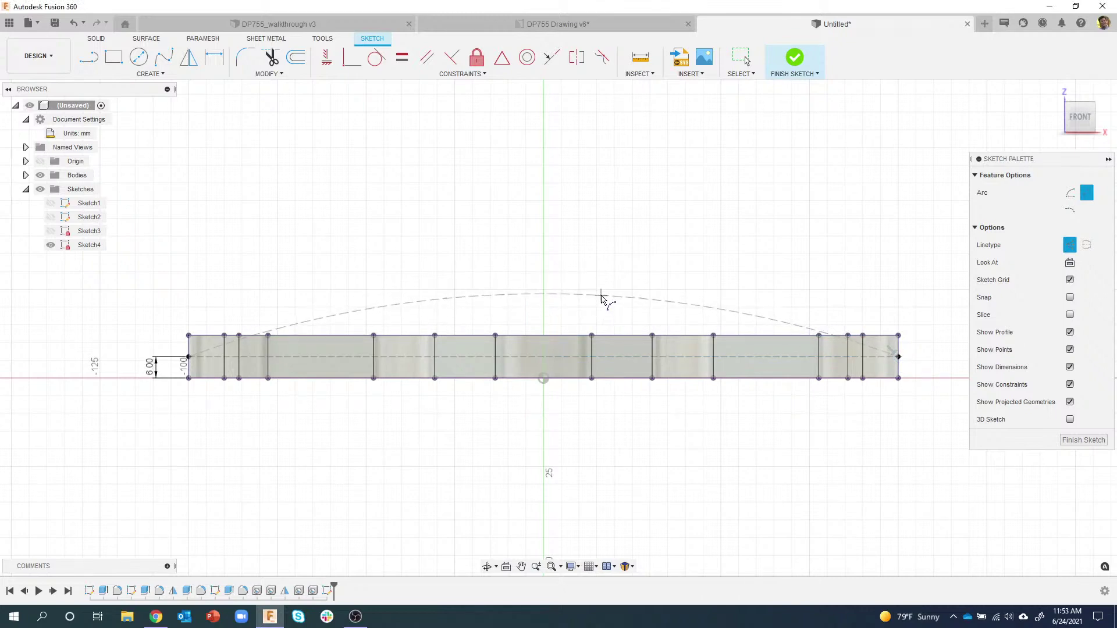
pyautogui.click(1073, 244)
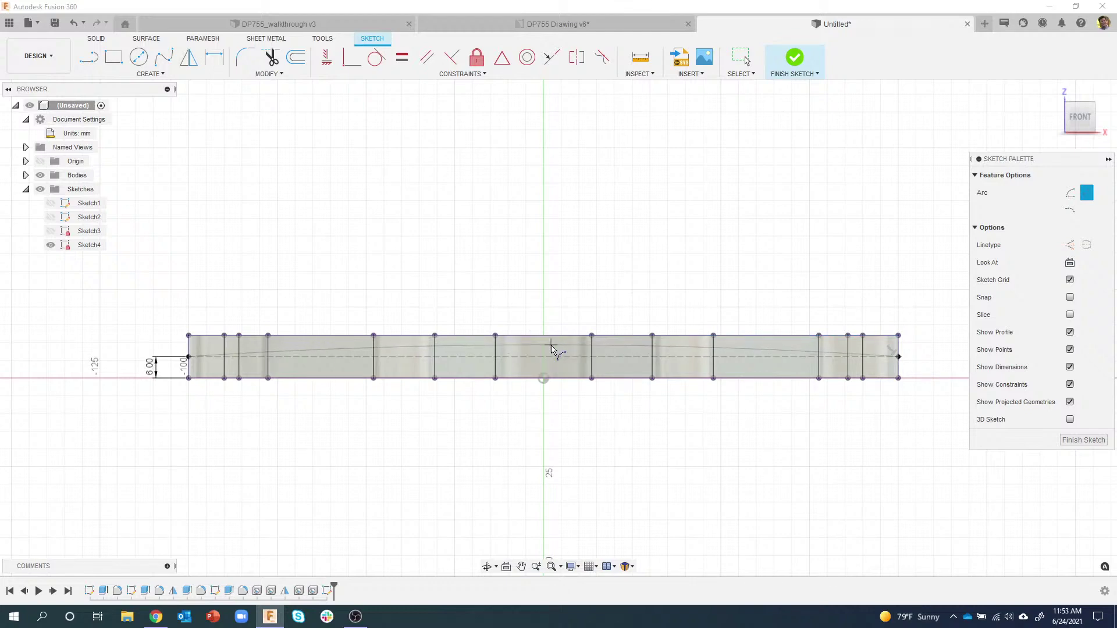
pyautogui.click(544, 338)
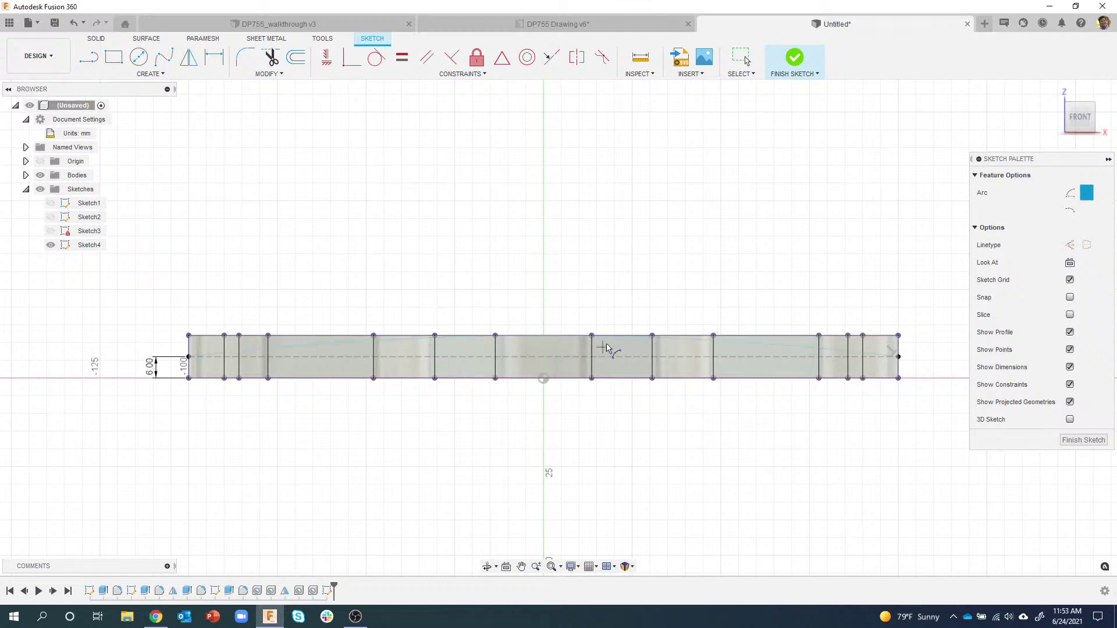
pyautogui.press('Escape')
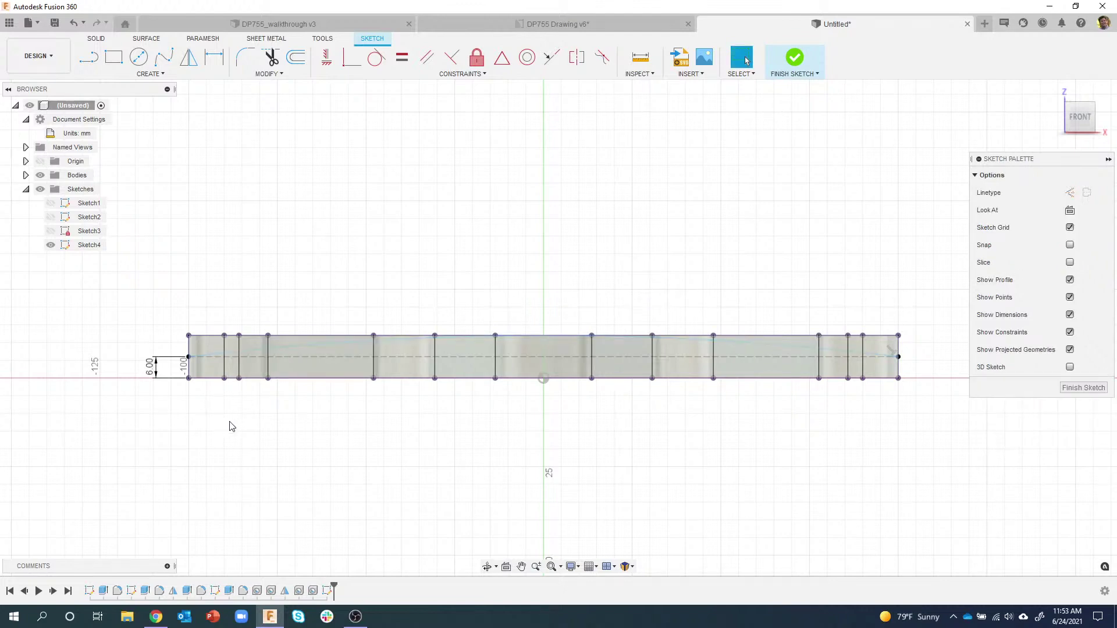
# Step: Reshape the arc freehand, flattening it first and pulling its crest above the plate's top edge
pyautogui.scroll(2, 231, 422)
pyautogui.scroll(-1, 361, 391)
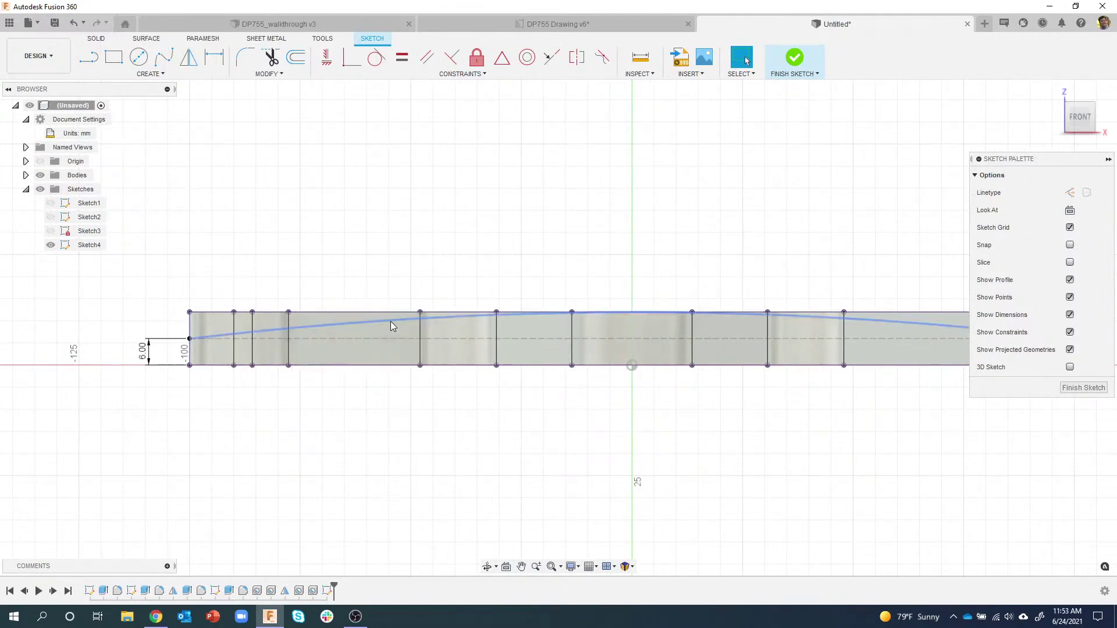
pyautogui.moveTo(399, 321)
pyautogui.mouseDown()
pyautogui.moveTo(458, 281)
pyautogui.moveTo(459, 304)
pyautogui.moveTo(481, 270)
pyautogui.moveTo(489, 328)
pyautogui.moveTo(490, 294)
pyautogui.moveTo(521, 325)
pyautogui.mouseUp()
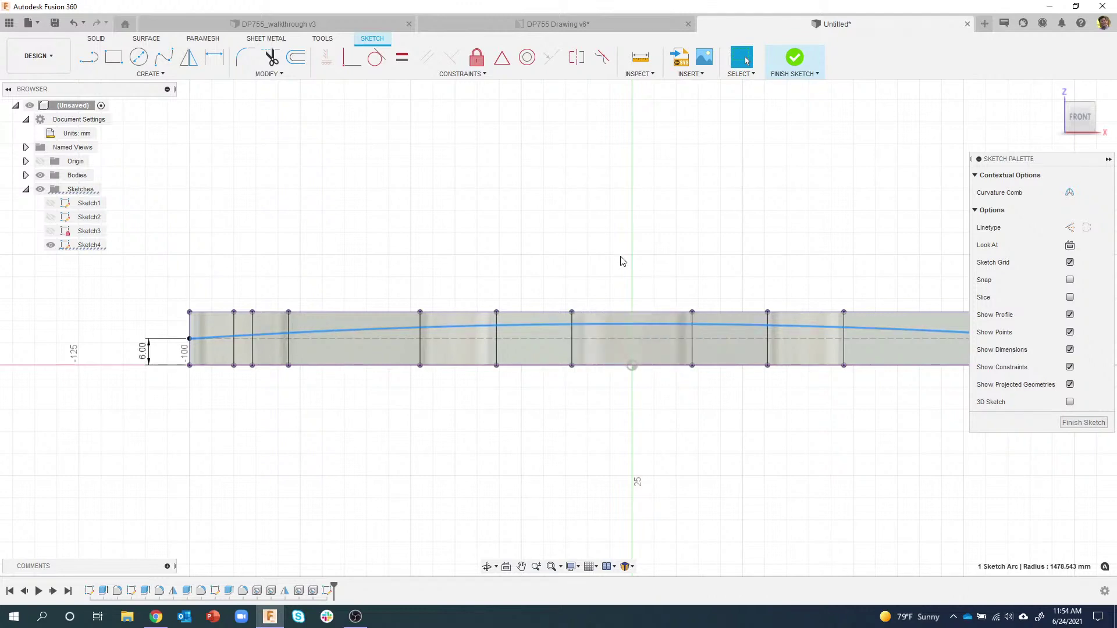
pyautogui.click(579, 256)
pyautogui.moveTo(583, 254); pyautogui.dragTo(492, 257, button='middle')
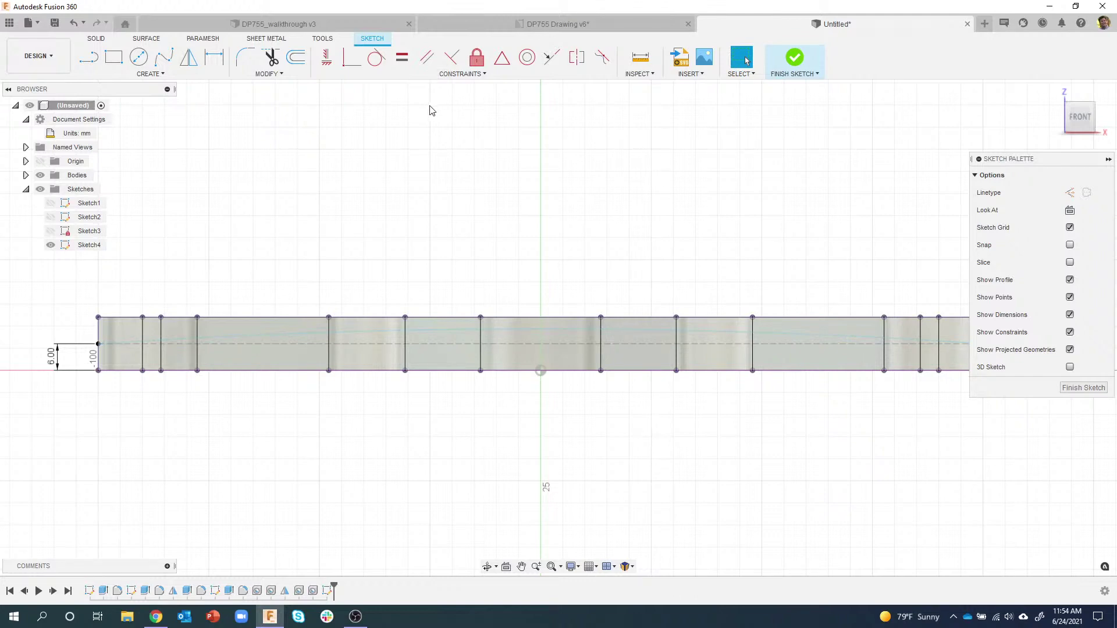
pyautogui.click(444, 329)
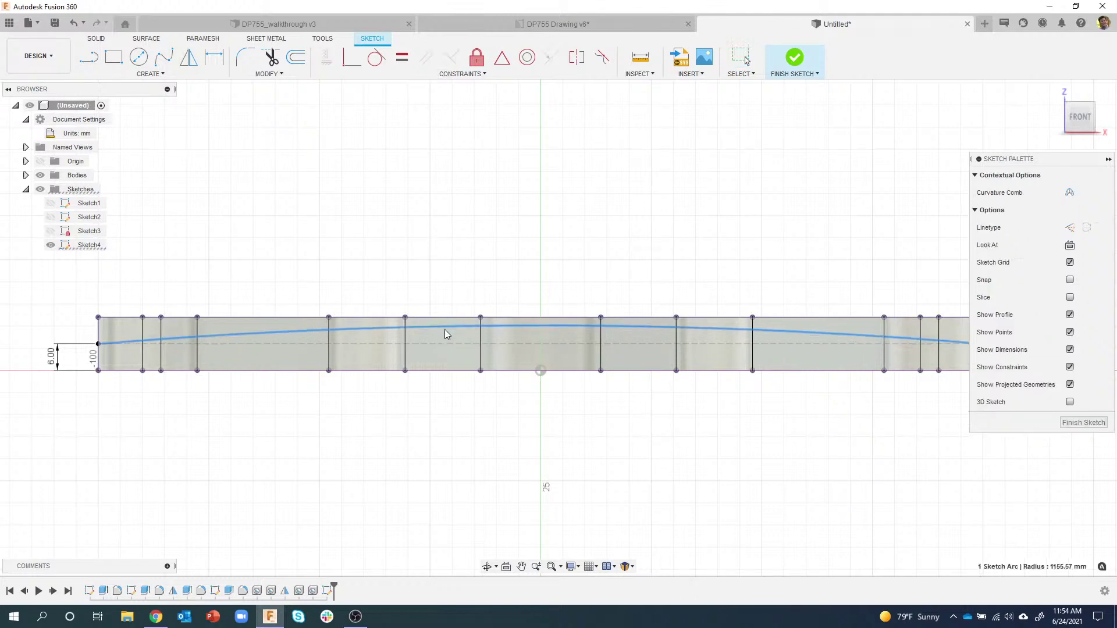
pyautogui.moveTo(445, 332); pyautogui.dragTo(446, 303)
pyautogui.click(472, 207)
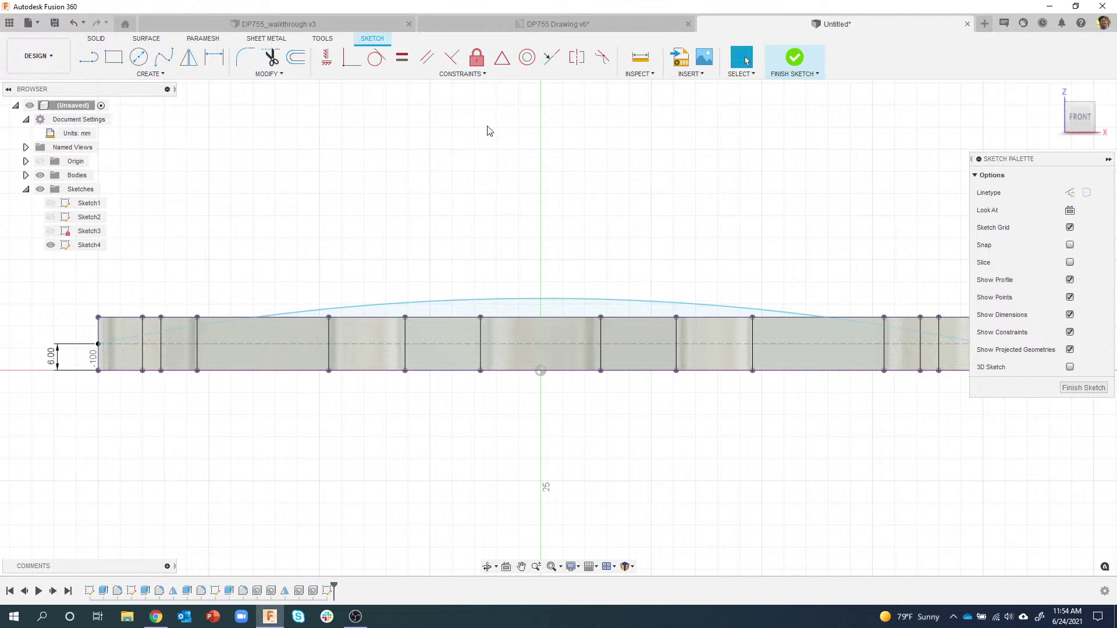
# Step: Make the arc tangent to the middle segment of the projected top edge and finish the sketch
pyautogui.click(502, 60)
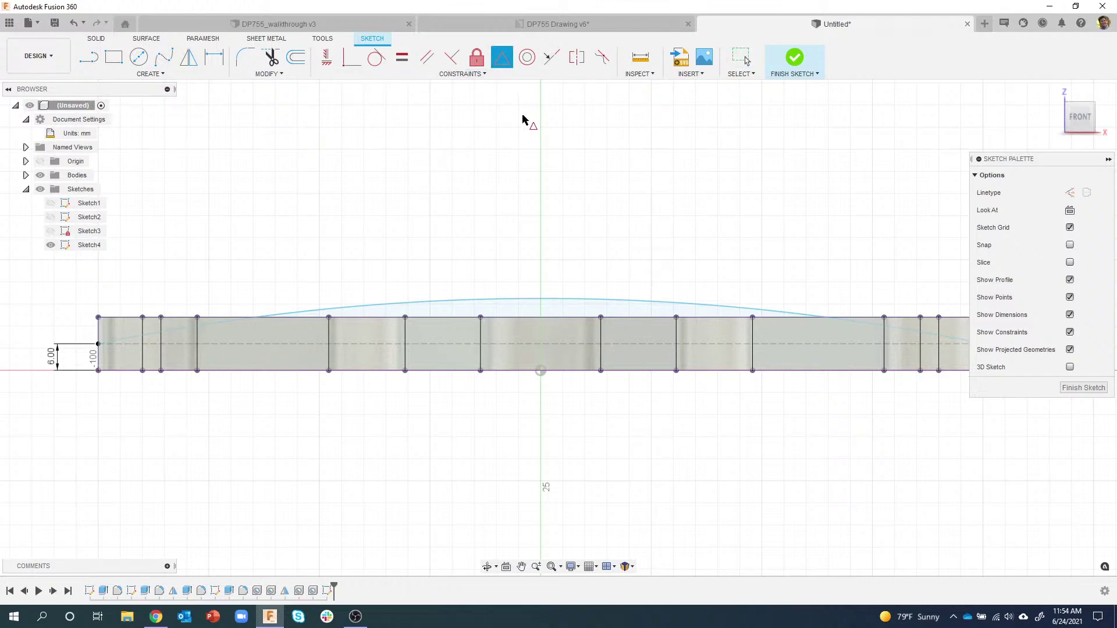
pyautogui.click(573, 300)
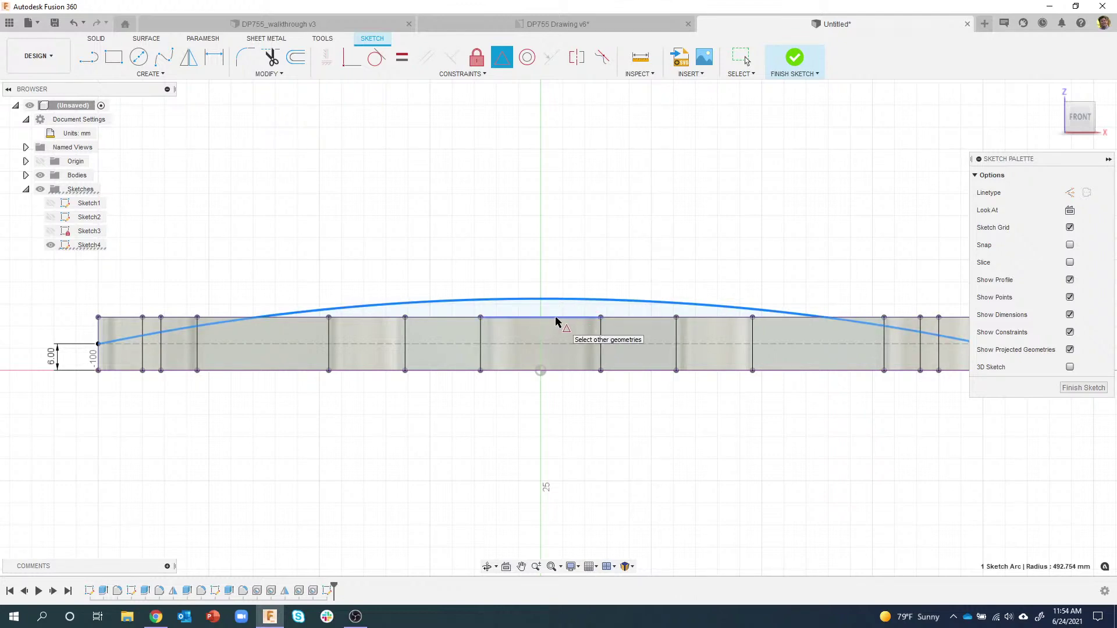
pyautogui.click(555, 319)
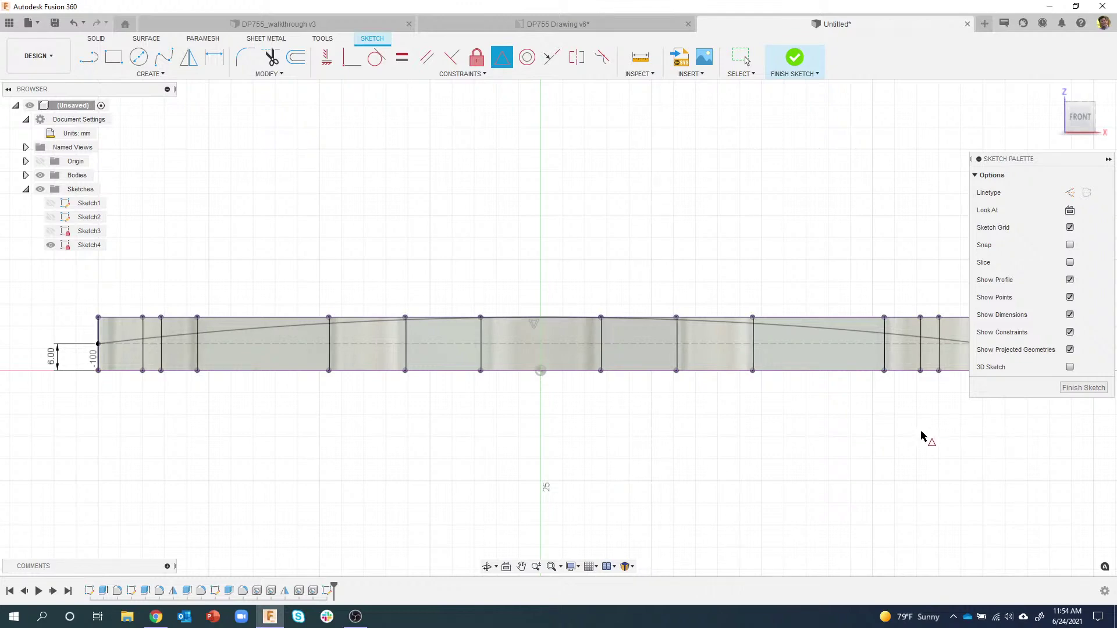
pyautogui.click(1082, 388)
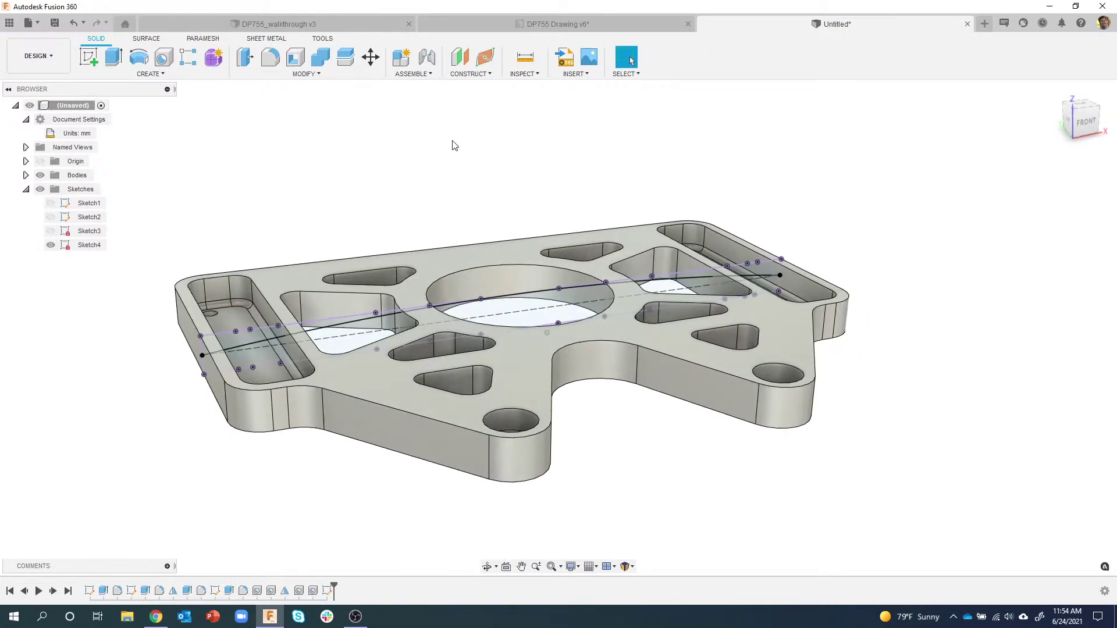
# Step: Set up a Split Body operation with the plate body as the target and the sketched arc as the splitting tool
pyautogui.click(311, 74)
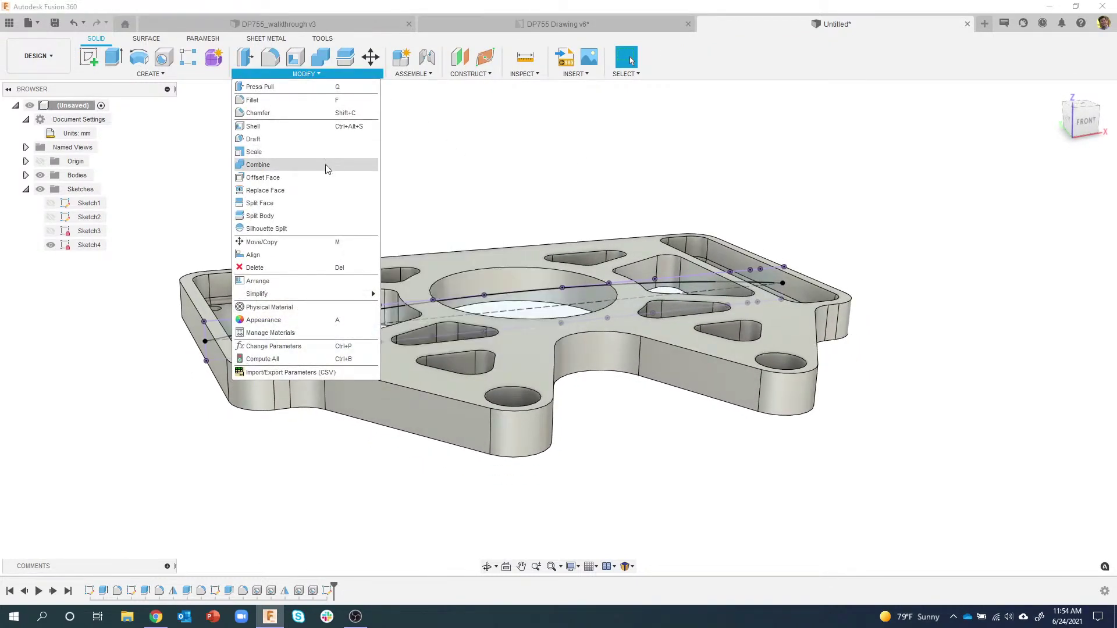
pyautogui.click(262, 216)
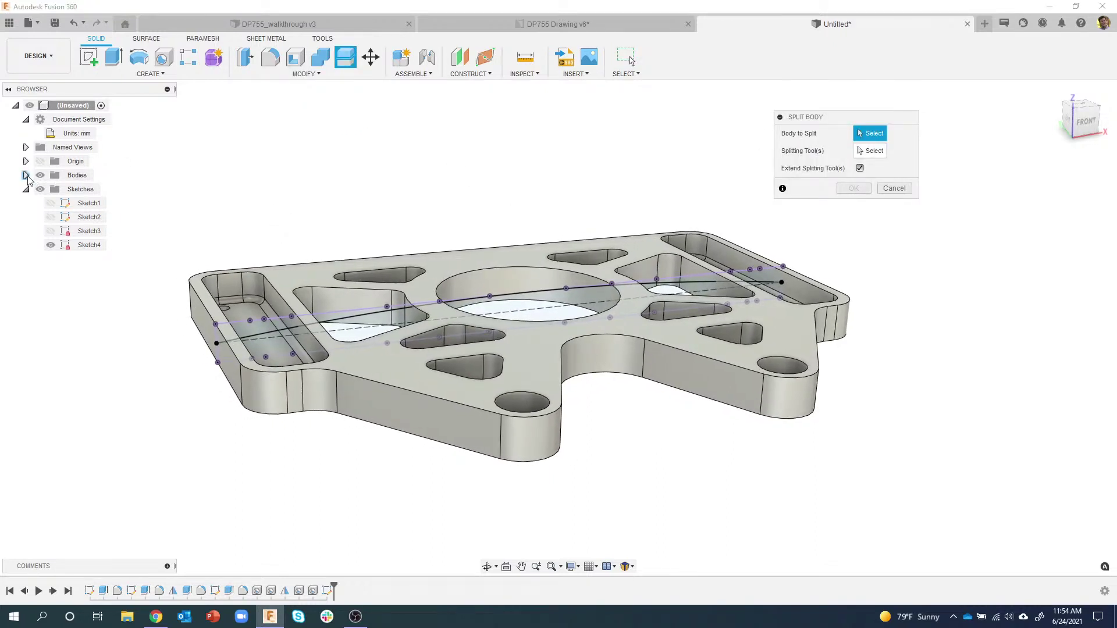
pyautogui.click(26, 176)
pyautogui.click(26, 204)
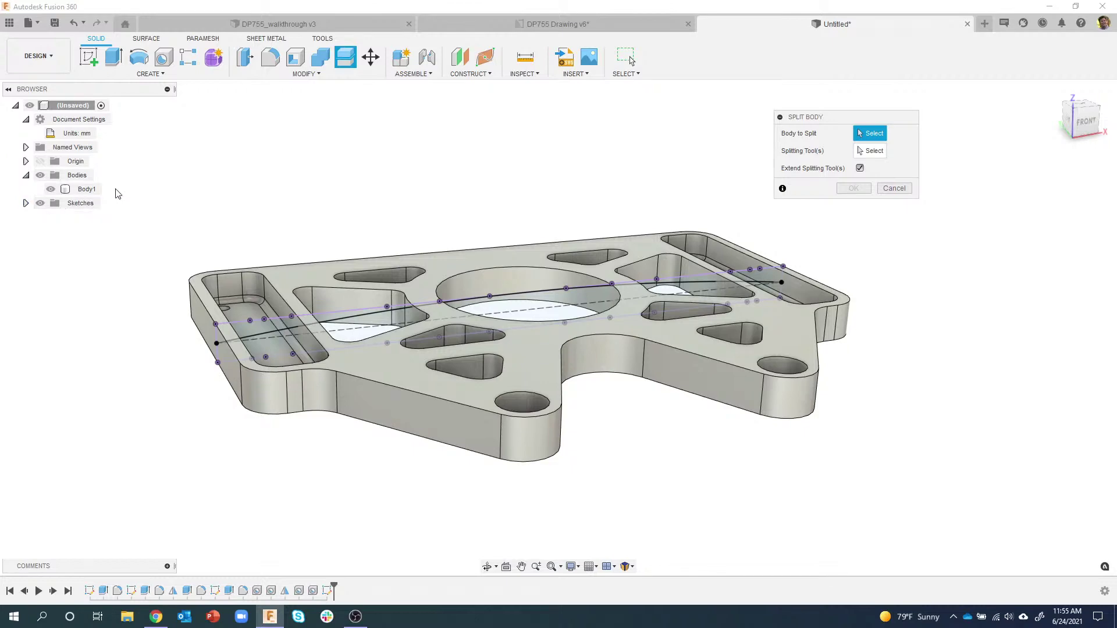
pyautogui.click(86, 189)
pyautogui.click(440, 260)
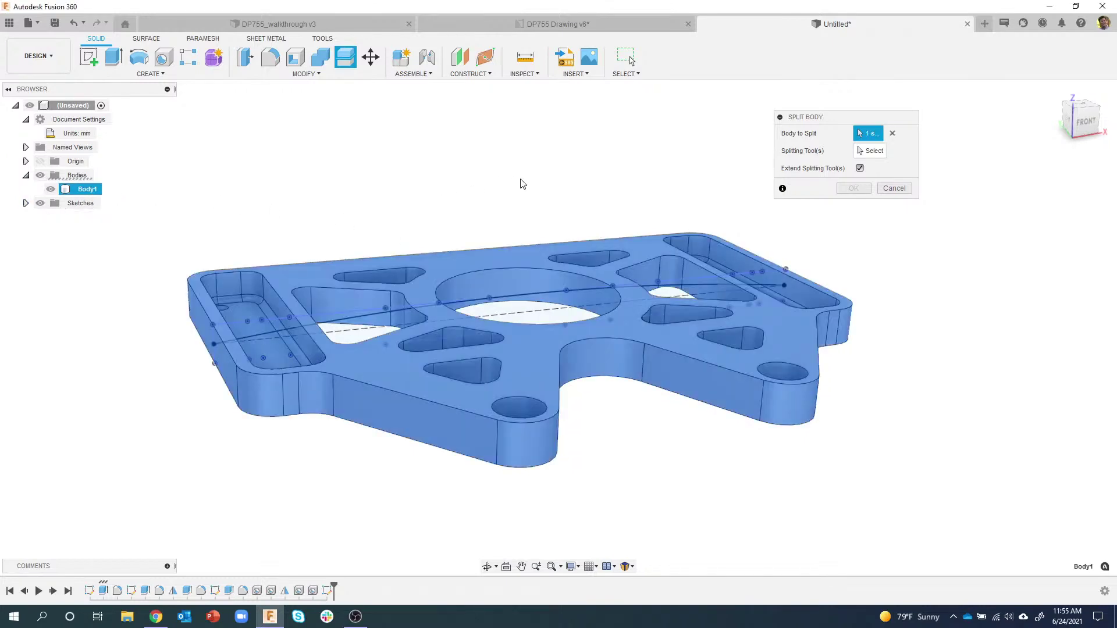
pyautogui.click(870, 151)
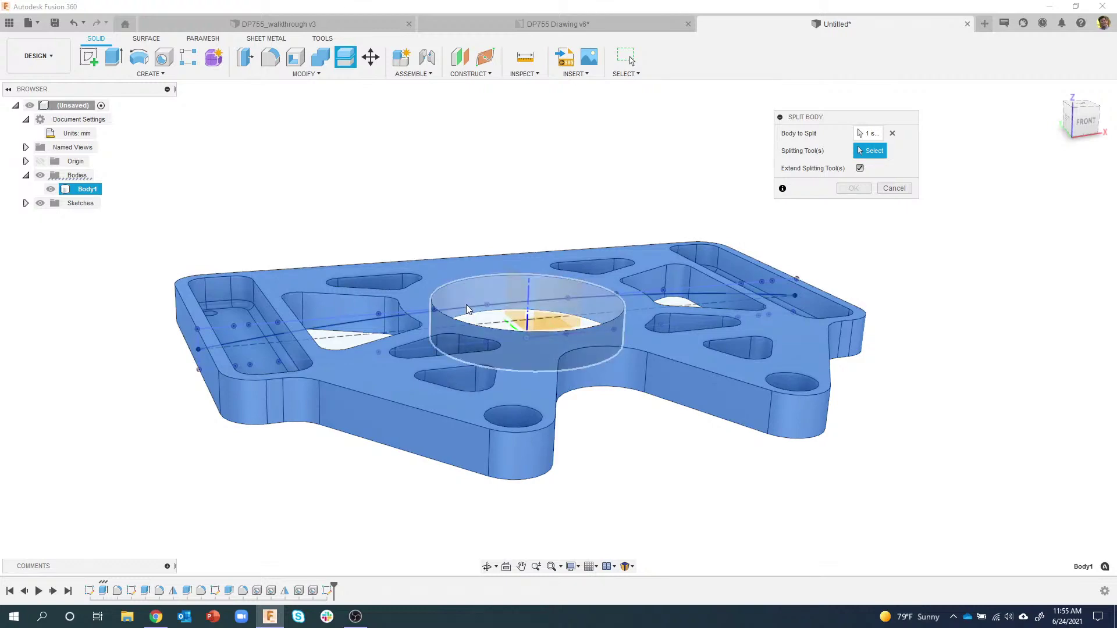
pyautogui.click(466, 312)
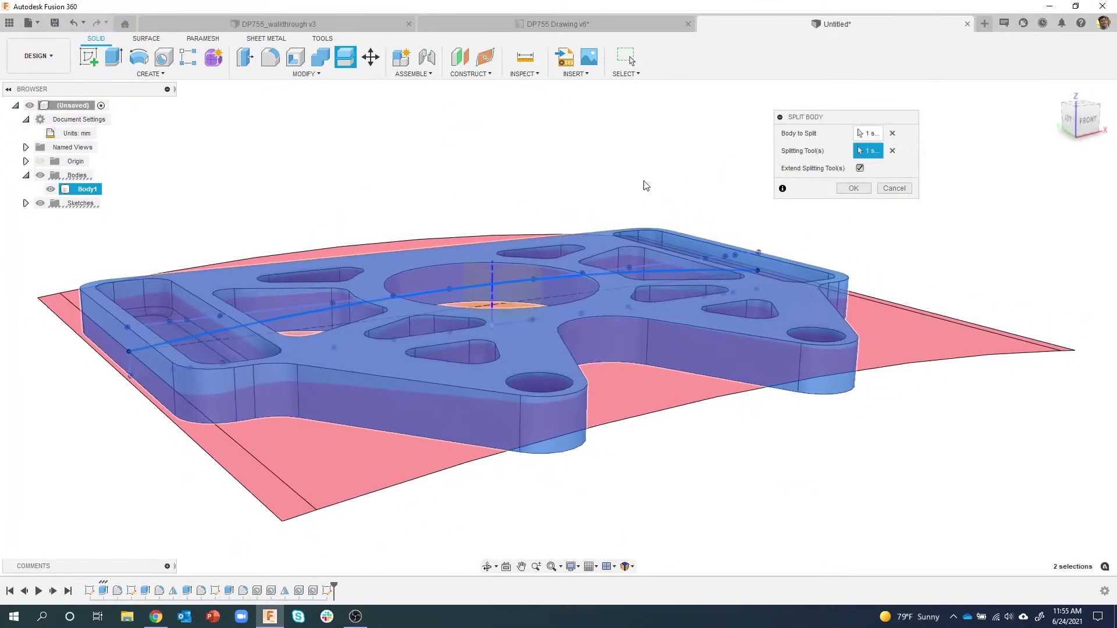
# Step: Compare the split with and without extending the splitting tool, keep the extension enabled, and complete the split
pyautogui.click(860, 168)
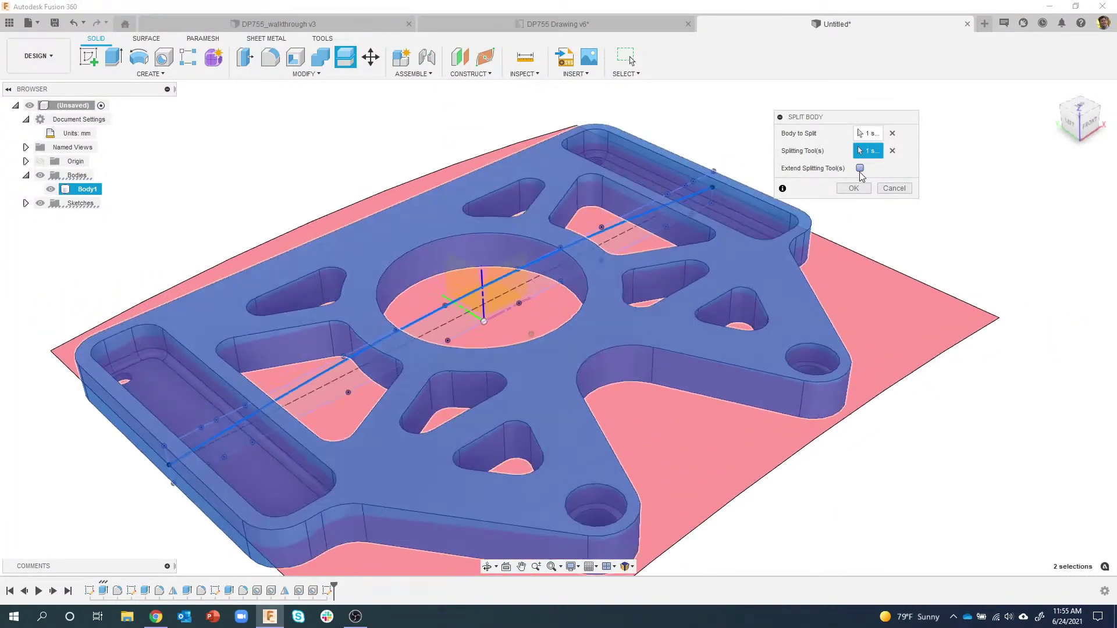
pyautogui.click(860, 168)
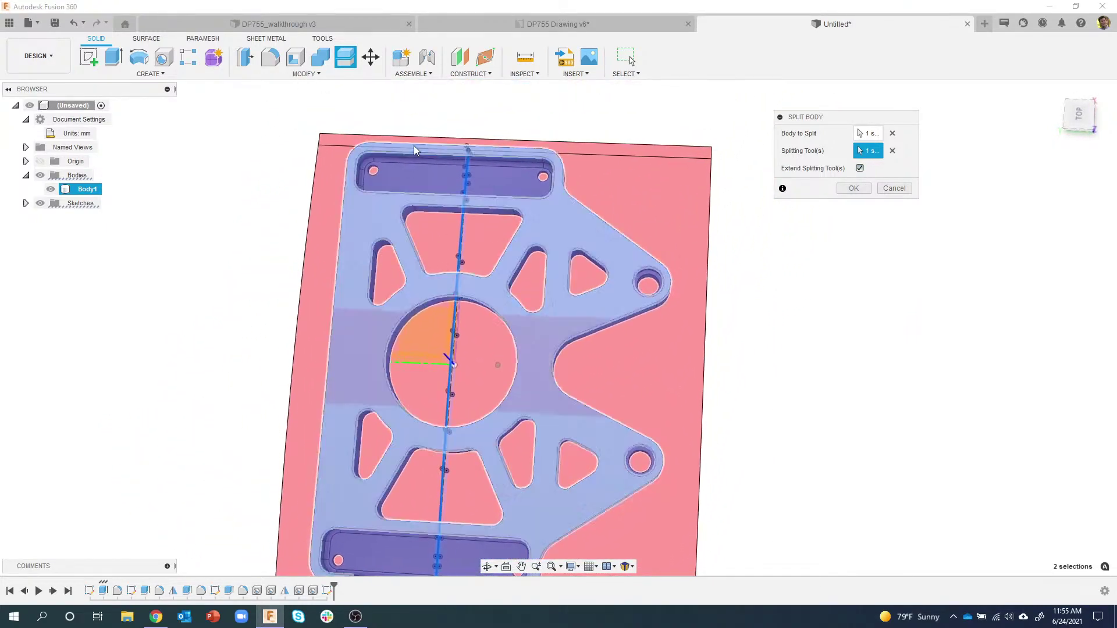
pyautogui.click(859, 168)
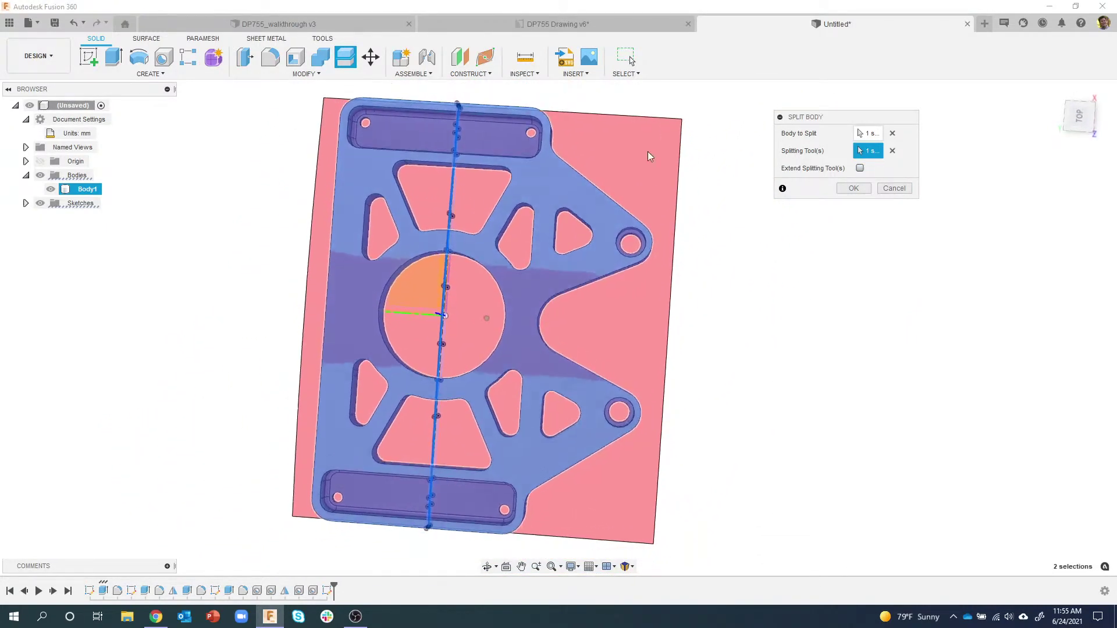
pyautogui.click(859, 168)
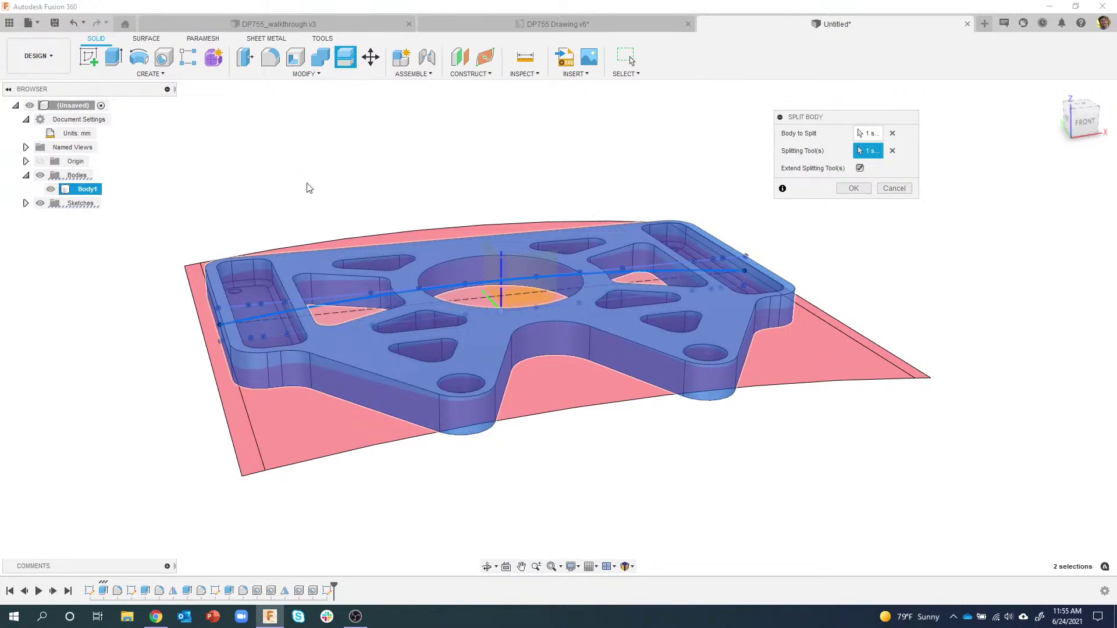
pyautogui.click(853, 188)
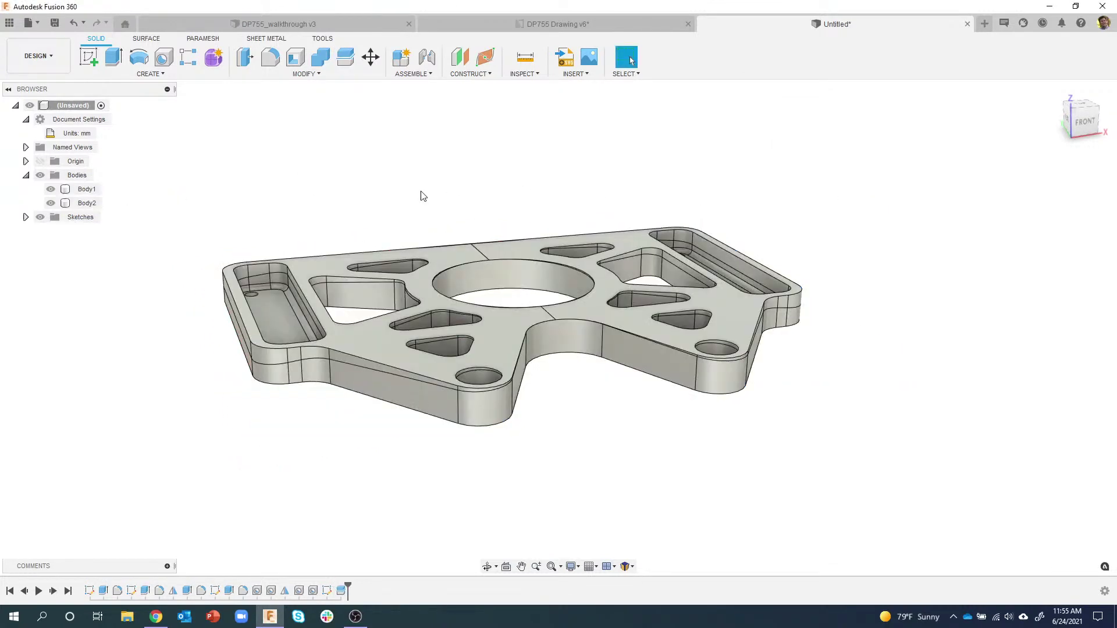
# Step: Identify the two split bodies, remove the upper one above the arc, and check the curved profile from the front
pyautogui.click(99, 190)
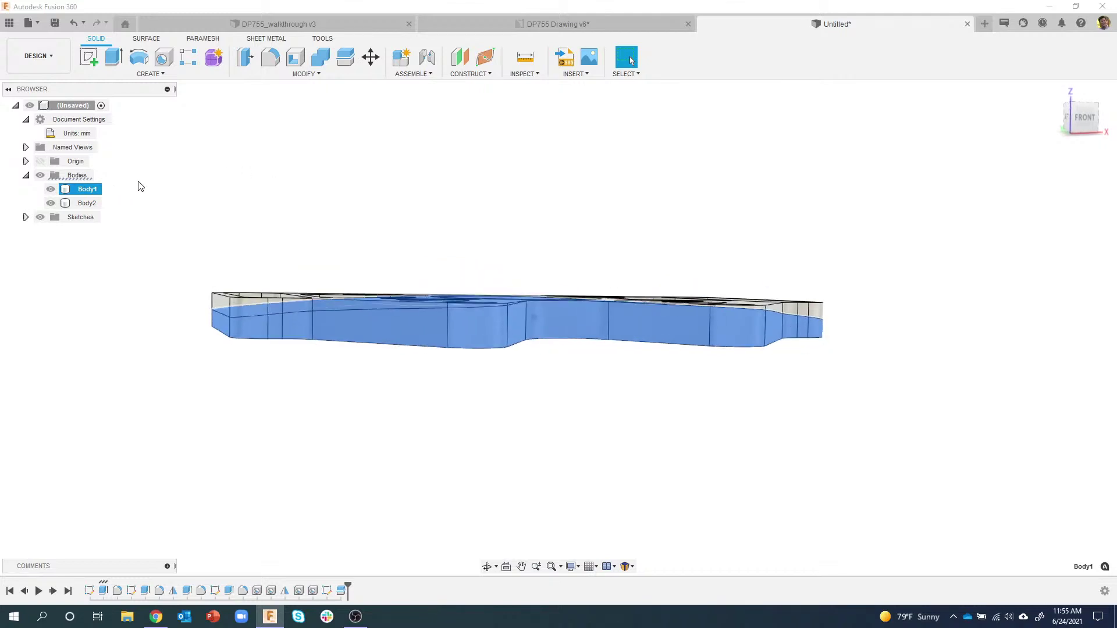
pyautogui.click(95, 204)
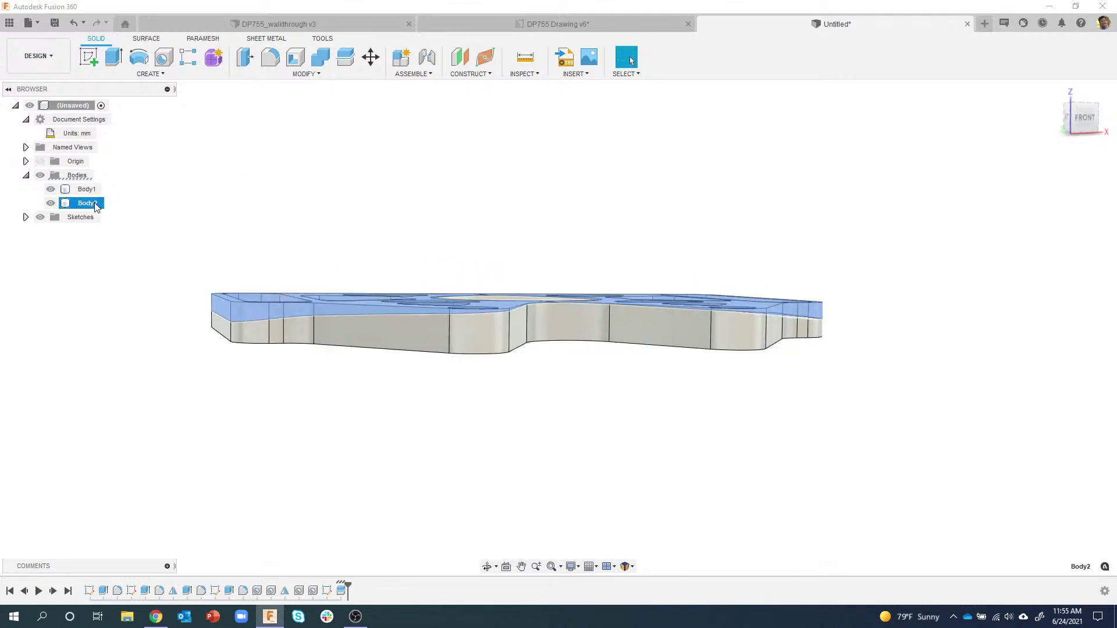
pyautogui.click(335, 202)
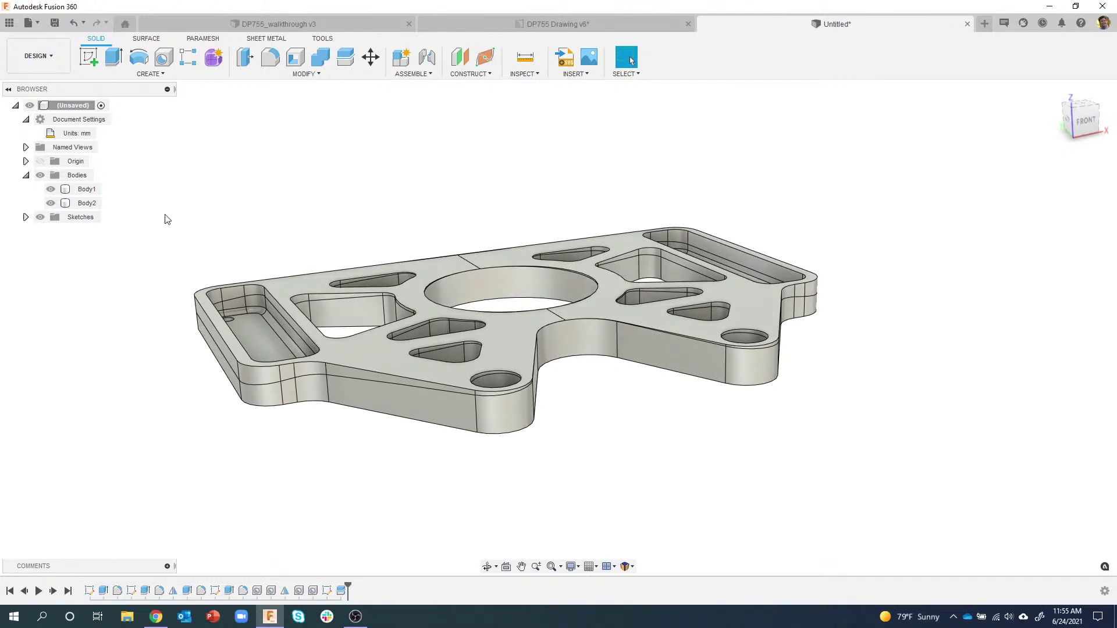
pyautogui.rightClick(87, 203)
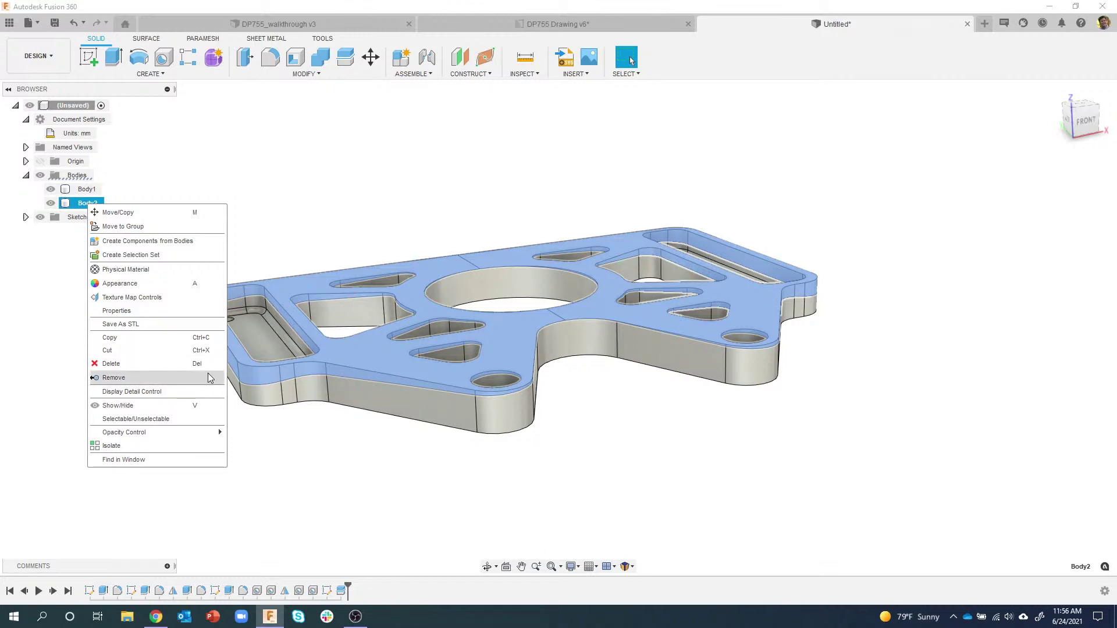
pyautogui.click(114, 378)
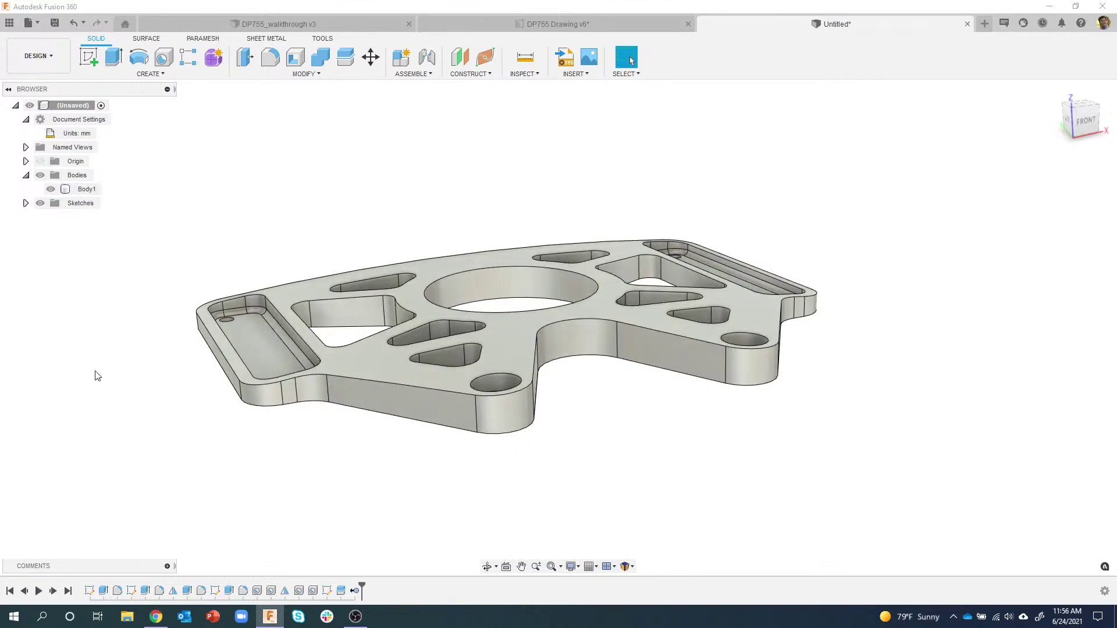
pyautogui.click(1079, 120)
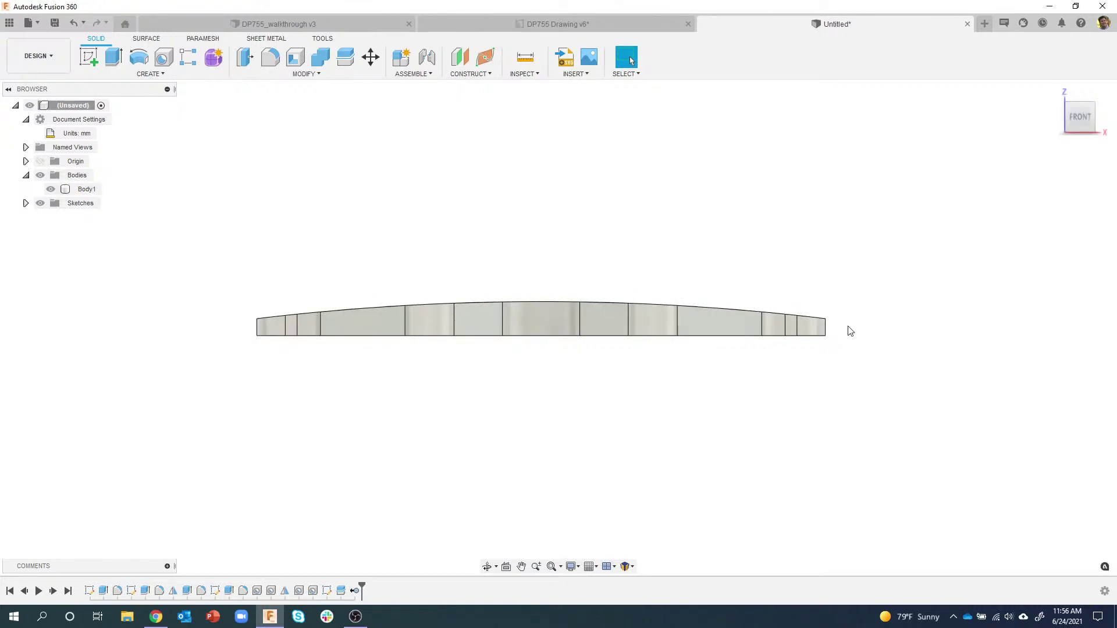
pyautogui.keyDown('shift'); pyautogui.moveTo(517, 294); pyautogui.dragTo(326, 592, button='middle'); pyautogui.keyUp('shift')
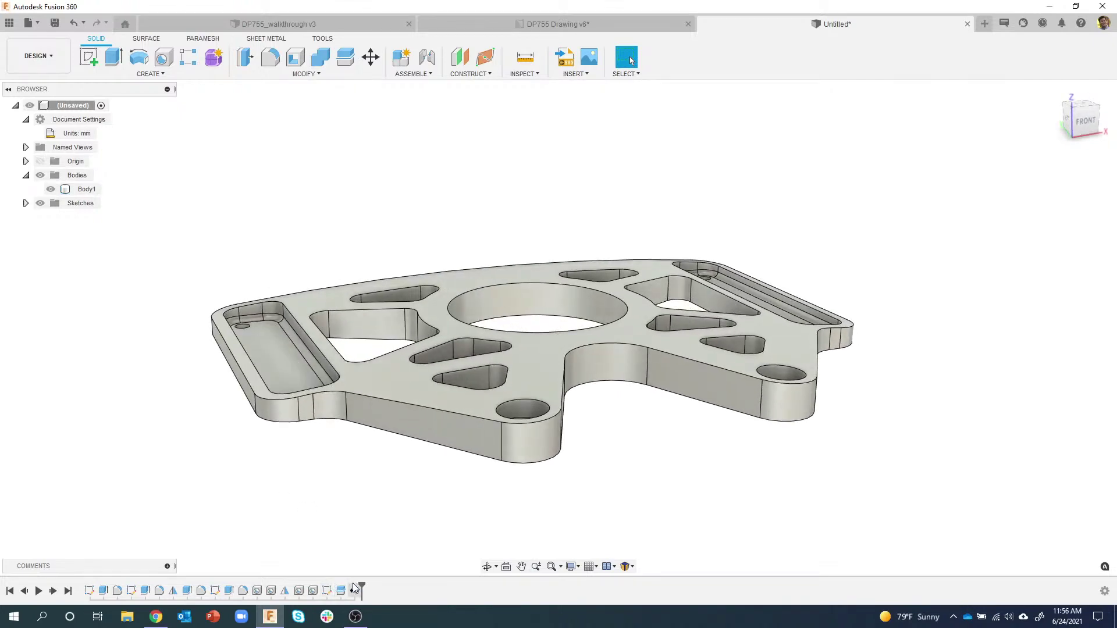
# Step: Mirror the plate body about its flat bottom face, using the Bodies type and the Join operation
pyautogui.keyDown('shift'); pyautogui.moveTo(307, 532); pyautogui.dragTo(281, 95, button='middle'); pyautogui.keyUp('shift')
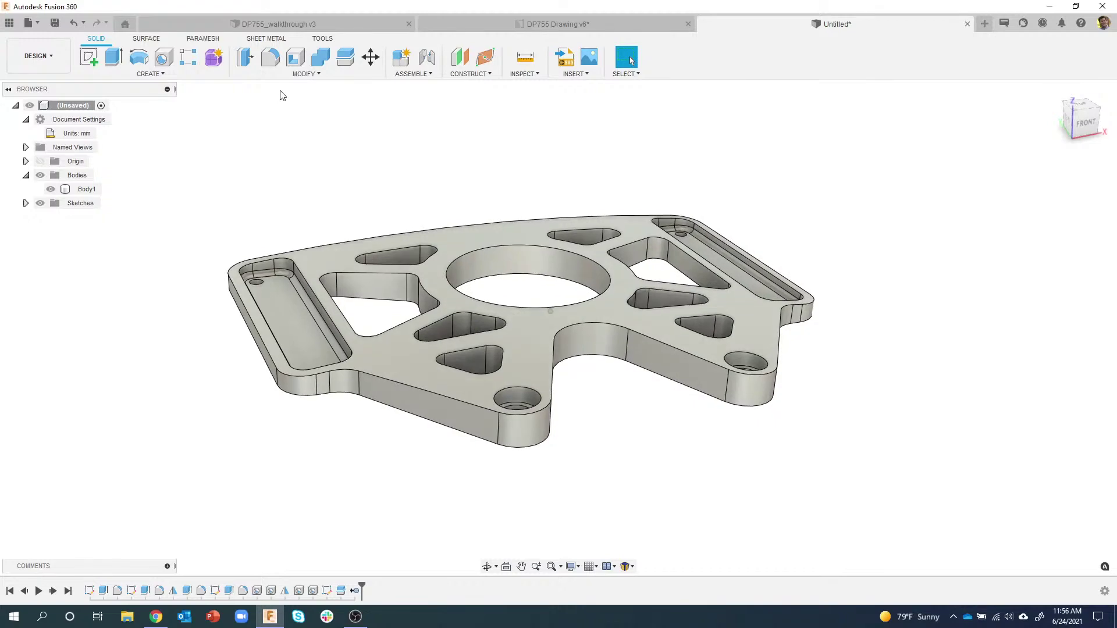
pyautogui.click(203, 76)
pyautogui.click(104, 342)
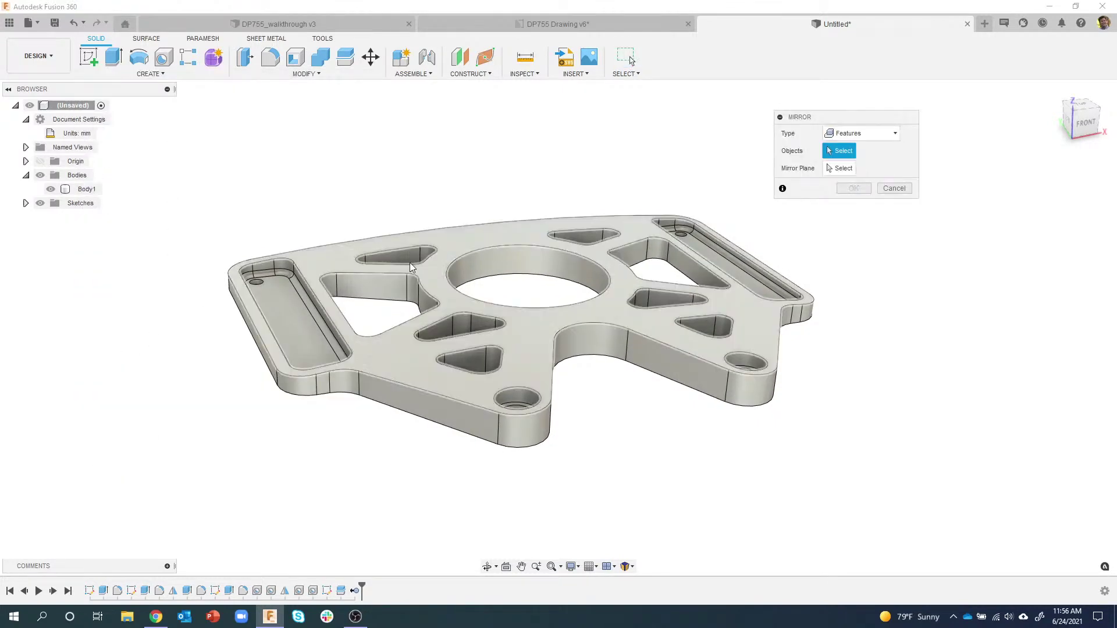
pyautogui.click(842, 135)
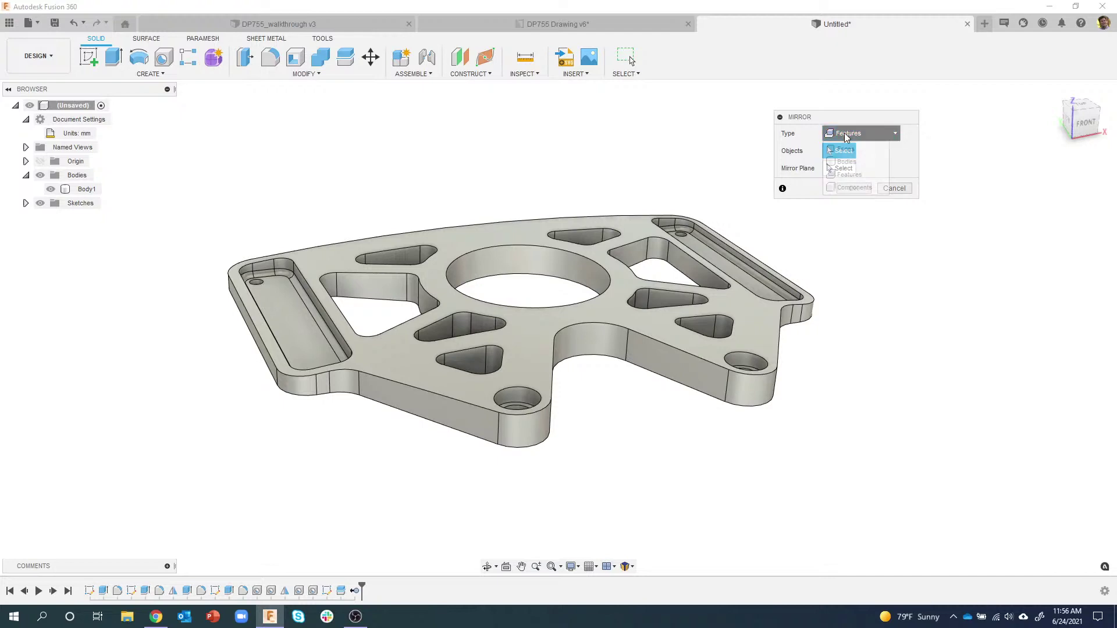
pyautogui.click(847, 164)
pyautogui.click(510, 237)
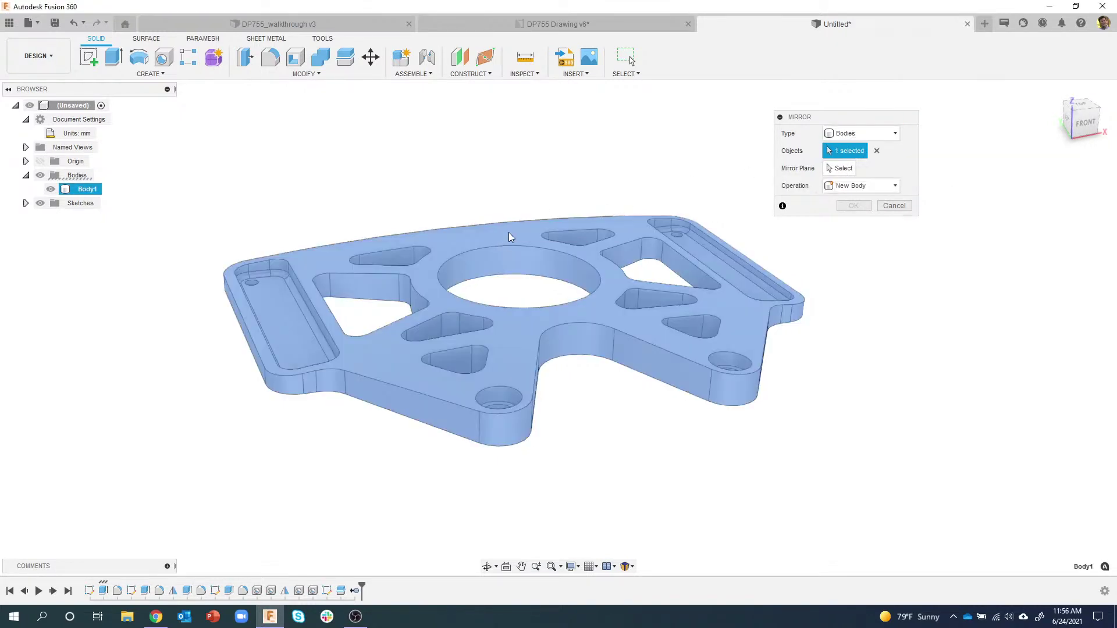
pyautogui.click(839, 168)
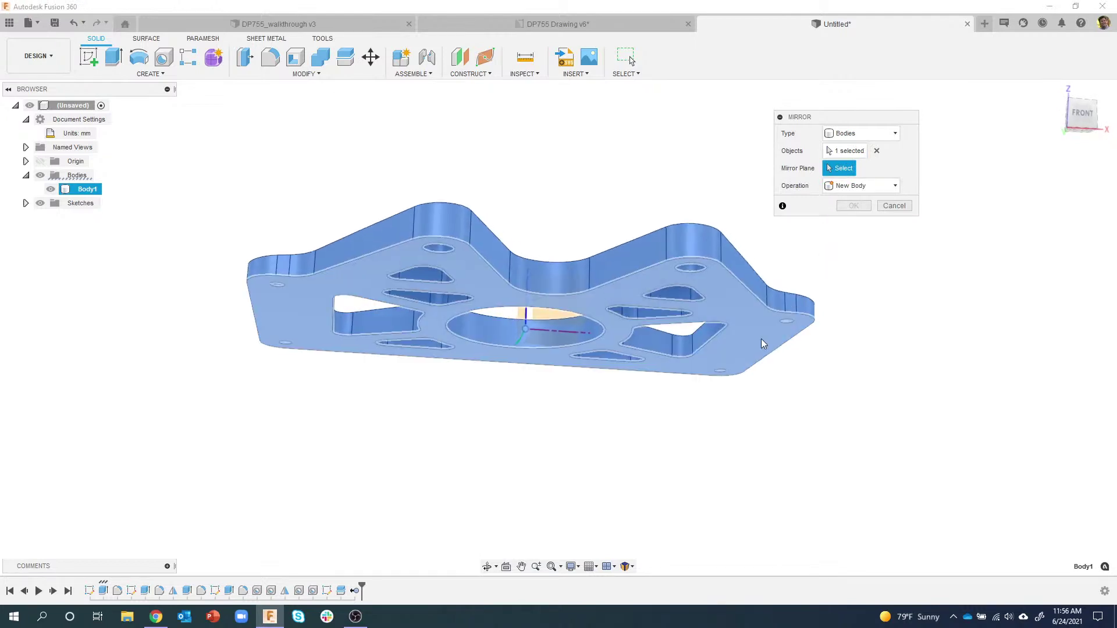
pyautogui.click(756, 316)
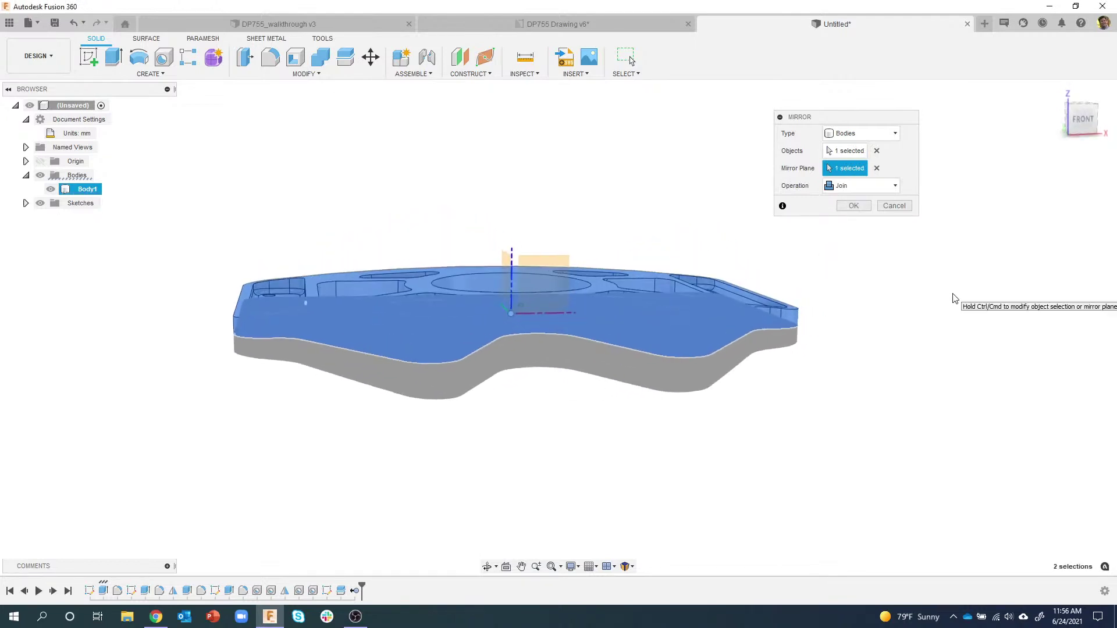
pyautogui.keyDown('shift'); pyautogui.moveTo(906, 301); pyautogui.dragTo(857, 209, button='middle'); pyautogui.keyUp('shift')
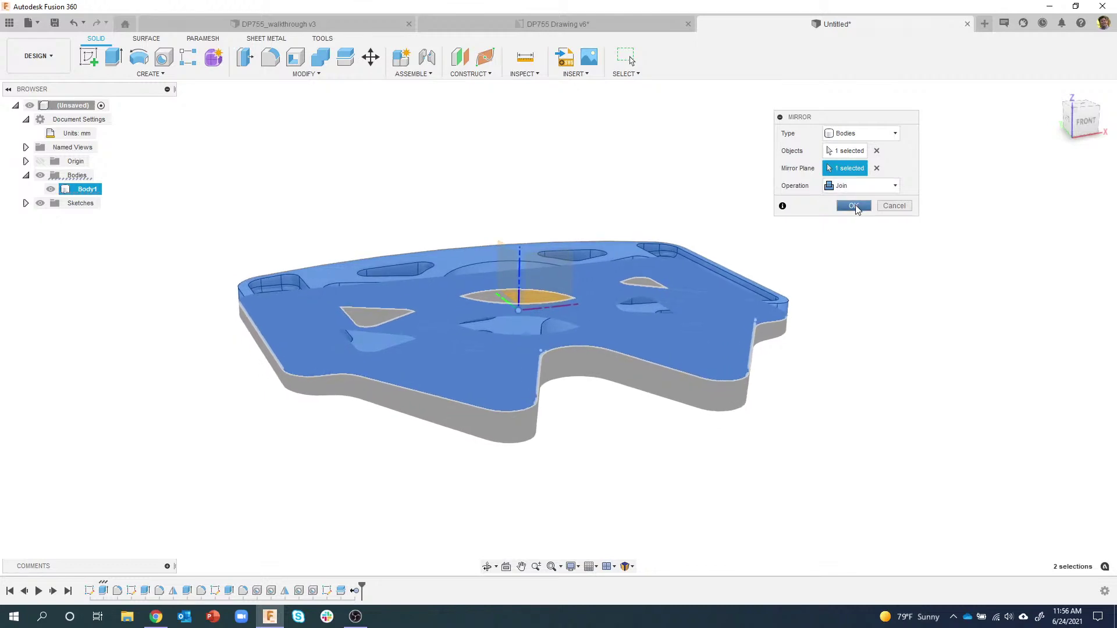
pyautogui.click(854, 206)
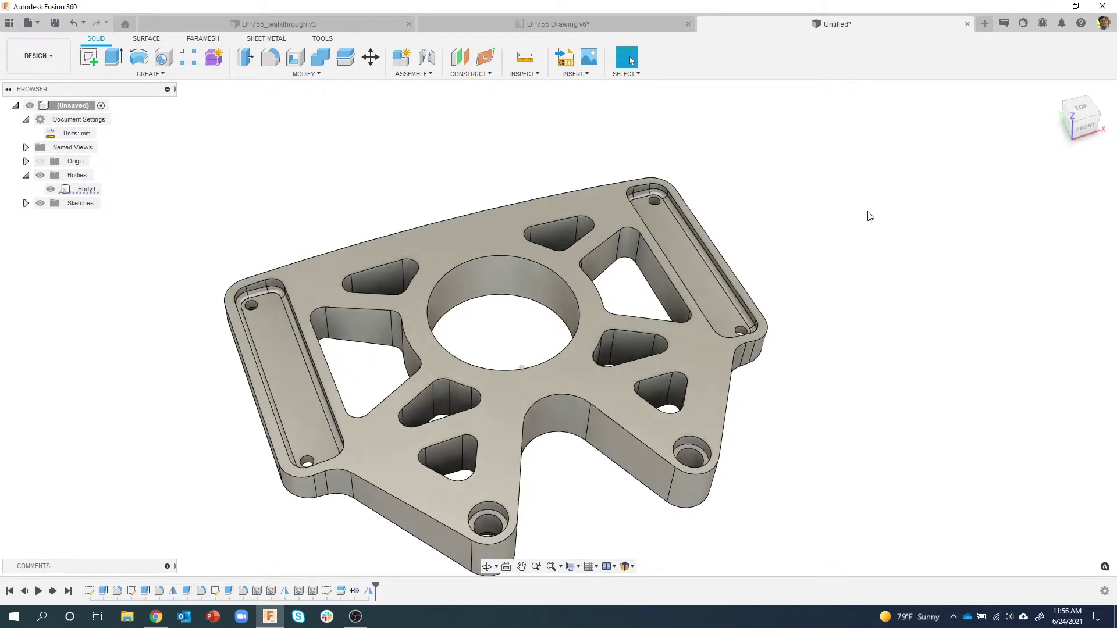
pyautogui.keyDown('shift'); pyautogui.moveTo(870, 216); pyautogui.dragTo(896, 278, button='middle'); pyautogui.keyUp('shift')
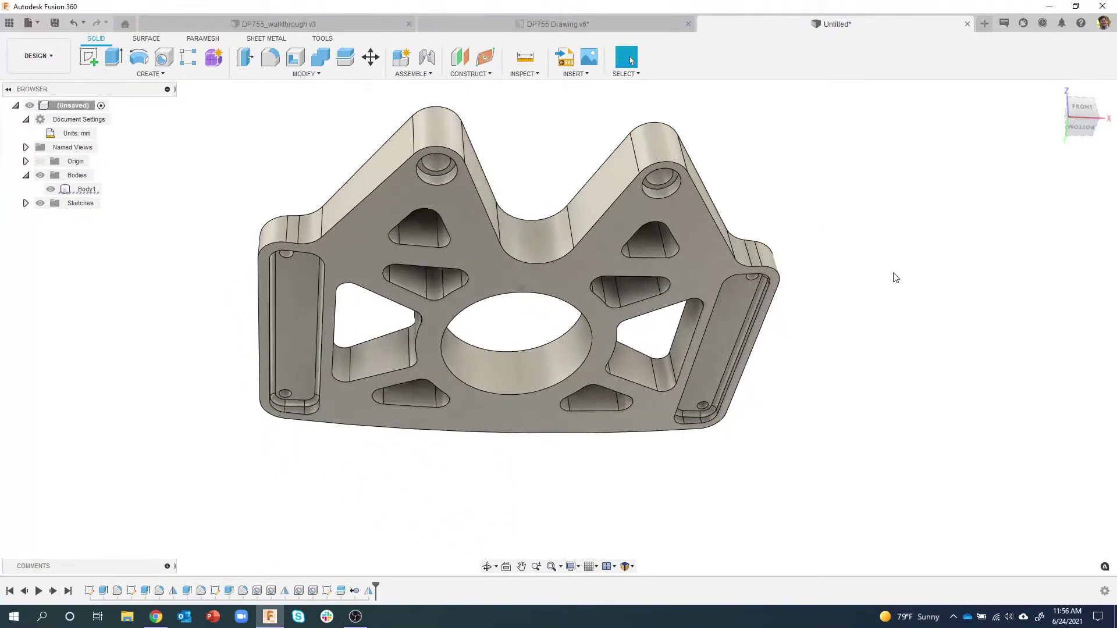
# Step: Delete the counterbore faces from the two lug holes on the plate's underside, leaving plain through holes there
pyautogui.click(724, 336)
pyautogui.keyDown('shift'); pyautogui.moveTo(739, 341); pyautogui.dragTo(764, 272, button='middle'); pyautogui.keyUp('shift')
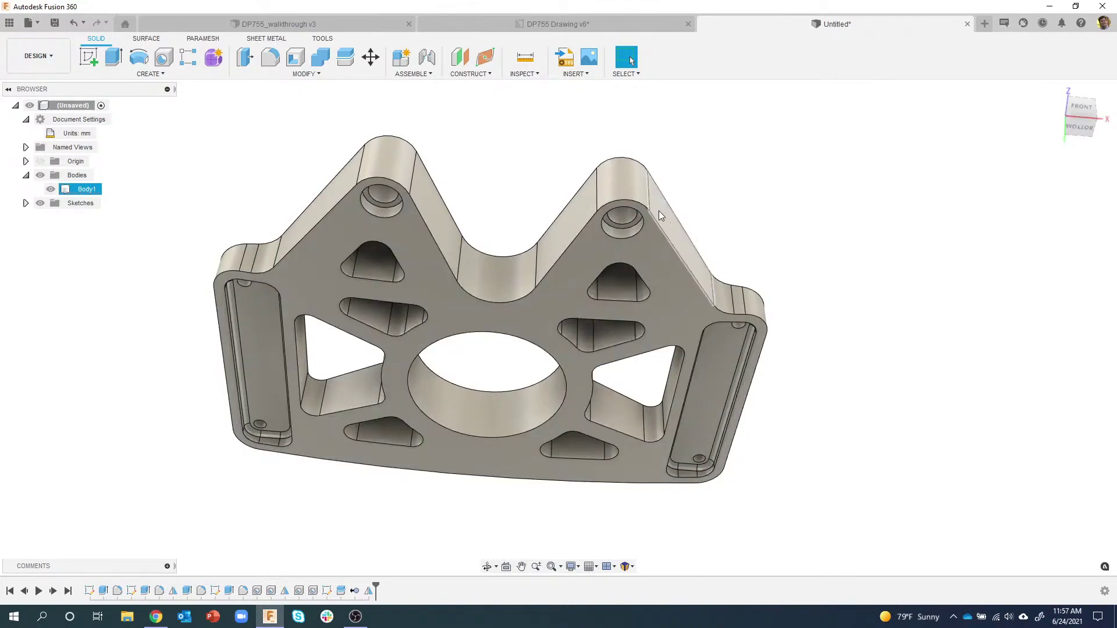
pyautogui.scroll(5, 685, 198)
pyautogui.moveTo(691, 206); pyautogui.dragTo(749, 294, button='middle')
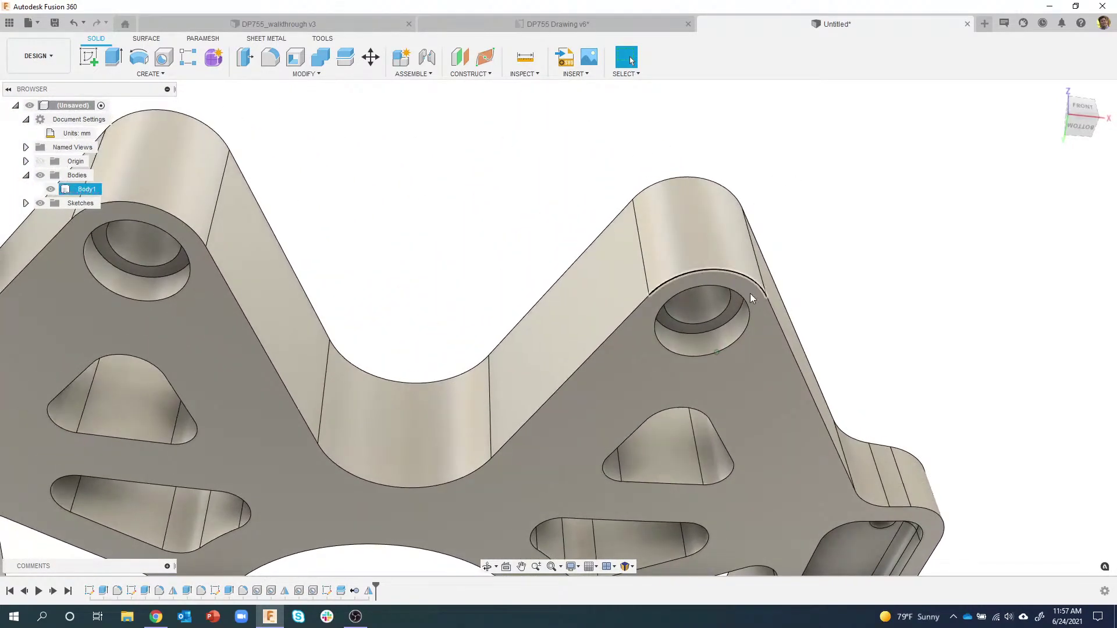
pyautogui.scroll(3, 719, 343)
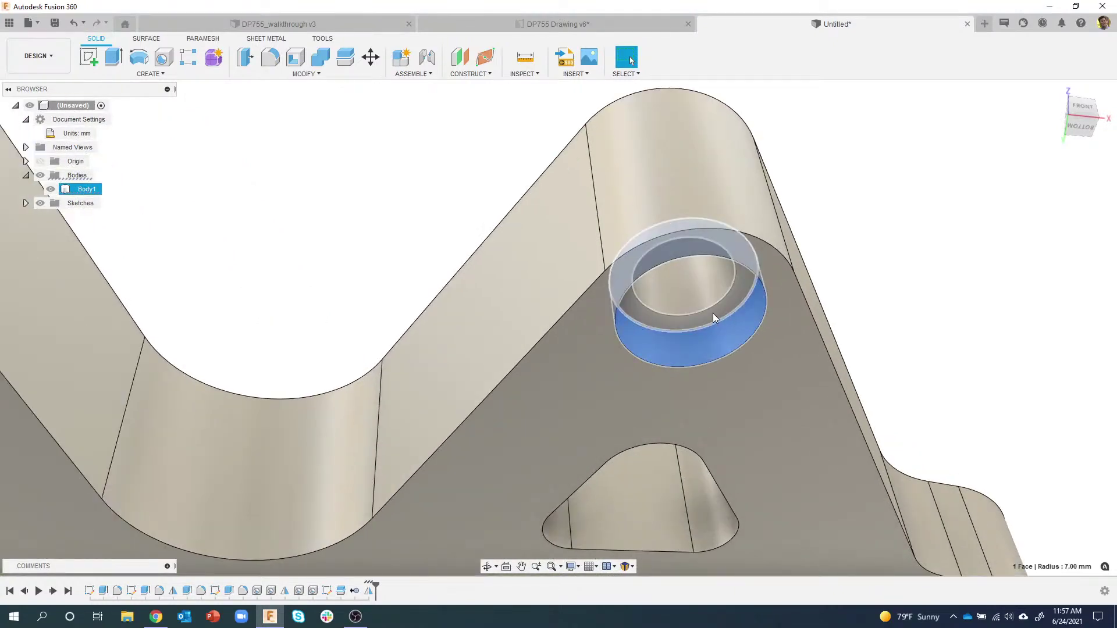
pyautogui.click(713, 313)
pyautogui.scroll(-3, 713, 313)
pyautogui.moveTo(635, 336); pyautogui.dragTo(699, 280, button='middle')
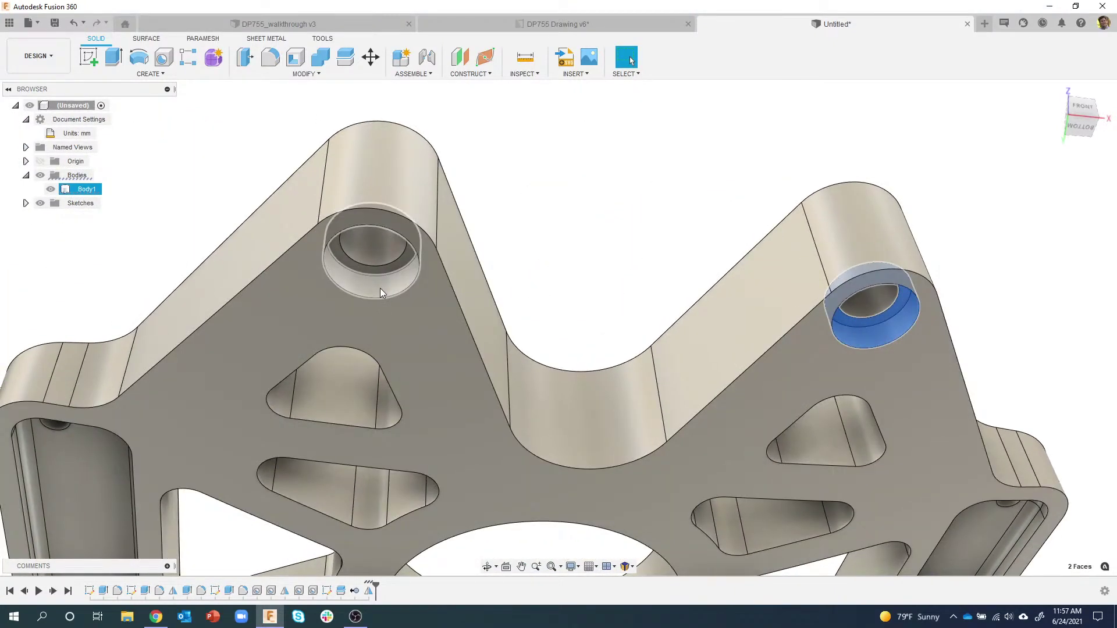
pyautogui.keyDown('ctrl'); pyautogui.click(380, 288); pyautogui.keyUp('ctrl')
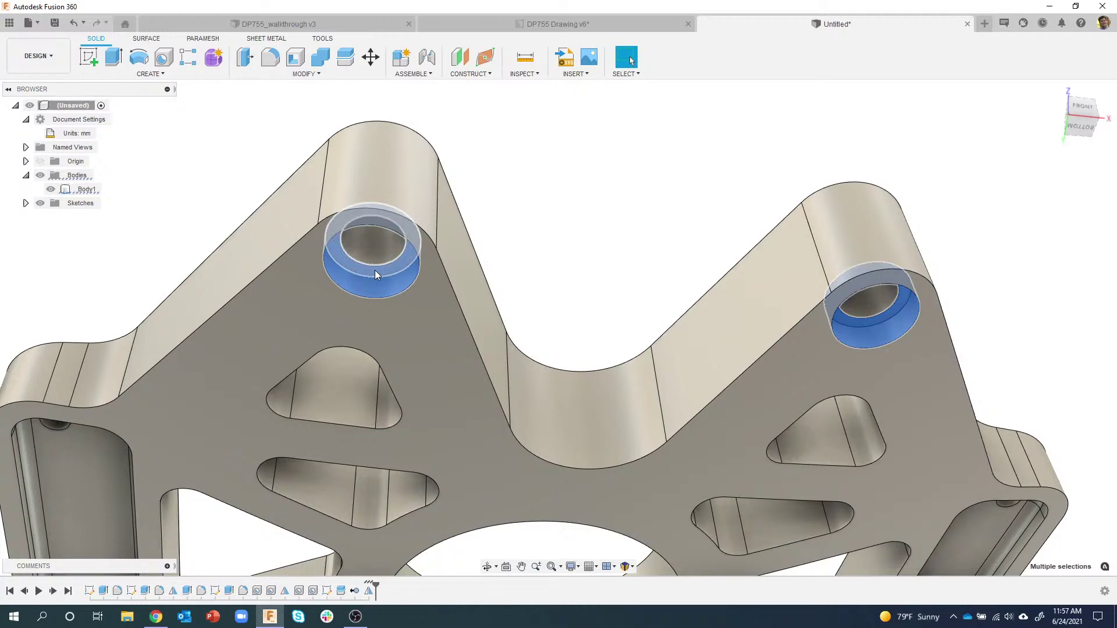
pyautogui.rightClick(375, 273)
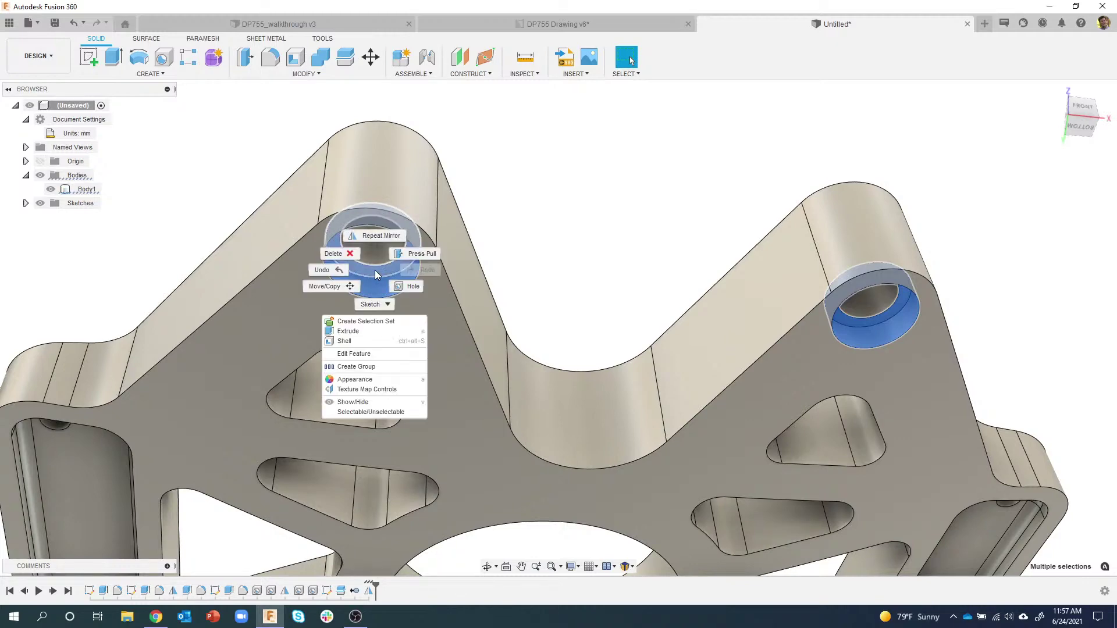
pyautogui.click(349, 256)
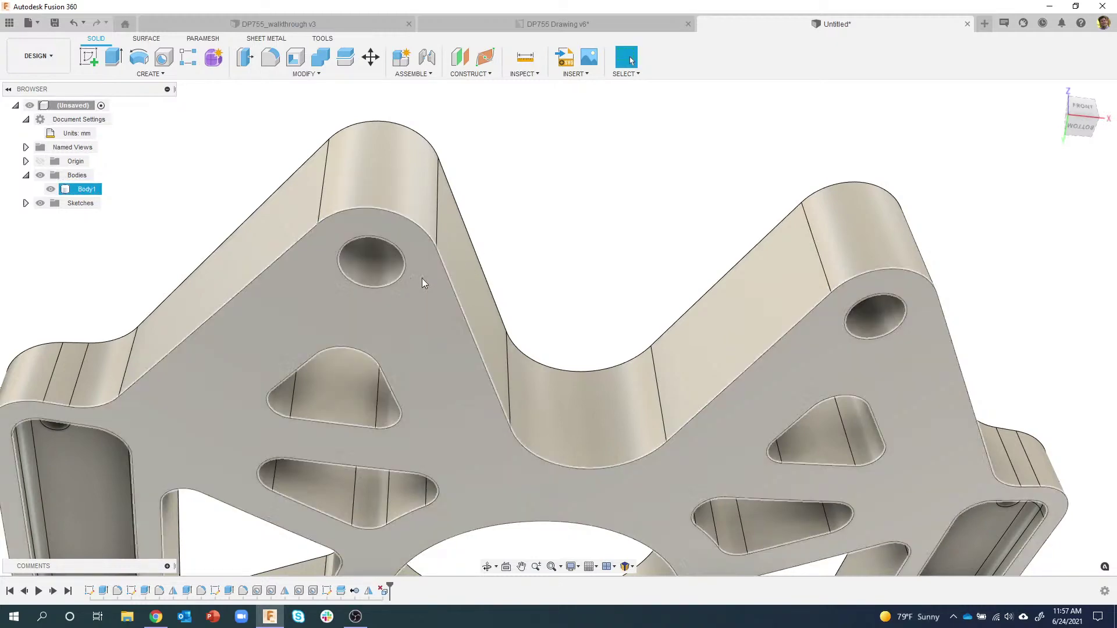
pyautogui.scroll(-2, 528, 214)
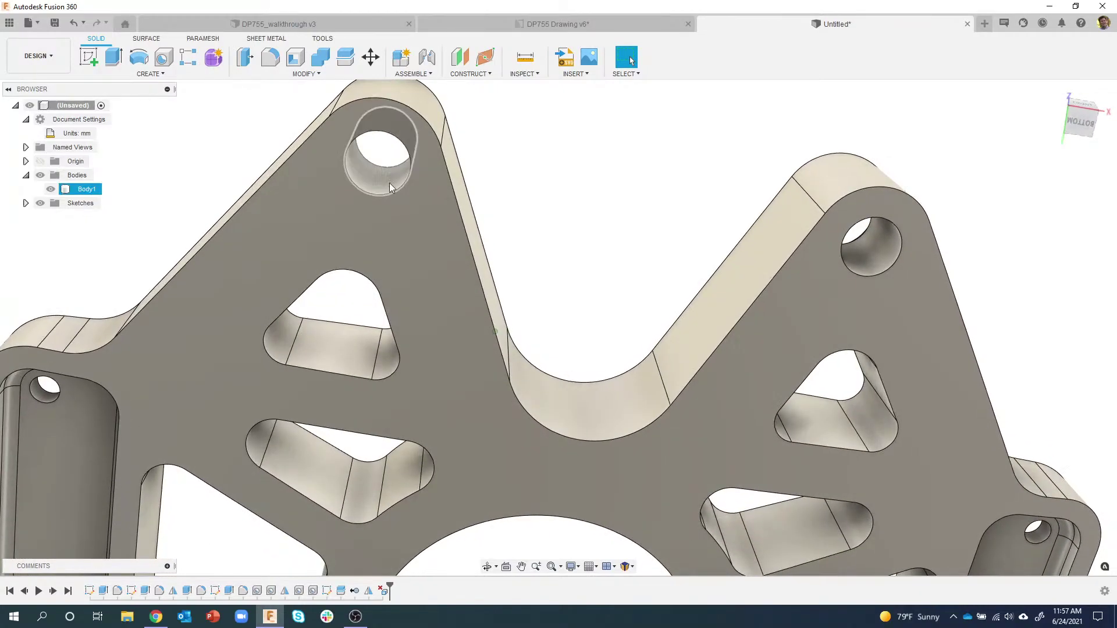
# Step: Step the design history back before the face deletion and forward again to compare the underside lug holes
pyautogui.keyDown('shift'); pyautogui.moveTo(528, 214); pyautogui.dragTo(434, 484, button='middle'); pyautogui.keyUp('shift')
pyautogui.keyDown('shift'); pyautogui.moveTo(50, 587); pyautogui.dragTo(45, 594, button='middle'); pyautogui.keyUp('shift')
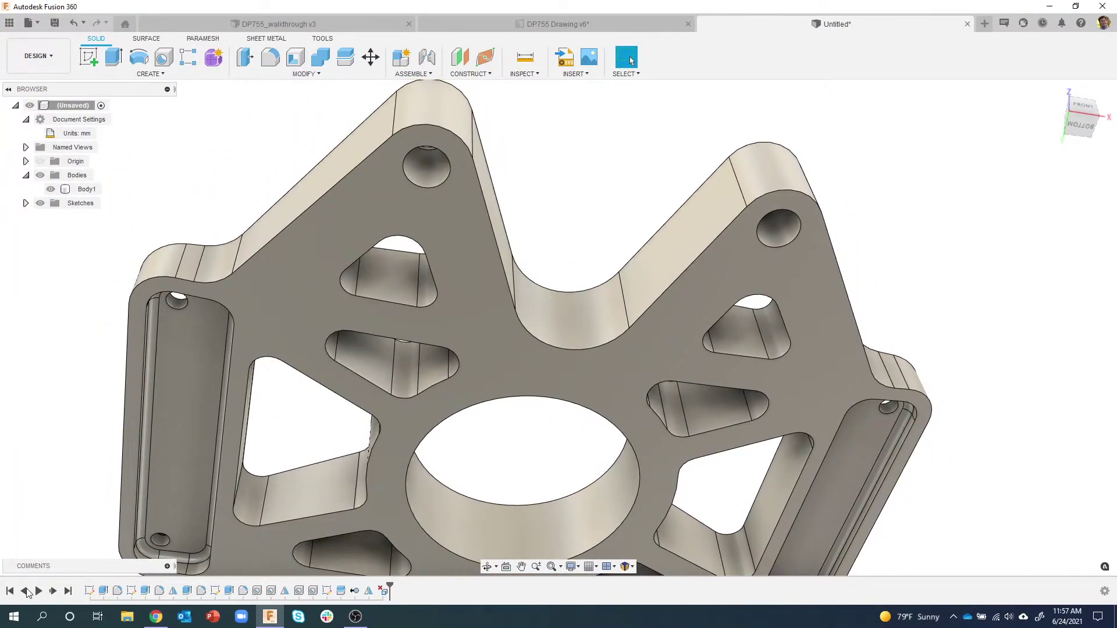
pyautogui.click(25, 591)
pyautogui.keyDown('shift'); pyautogui.moveTo(407, 198); pyautogui.dragTo(453, 183, button='middle'); pyautogui.keyUp('shift')
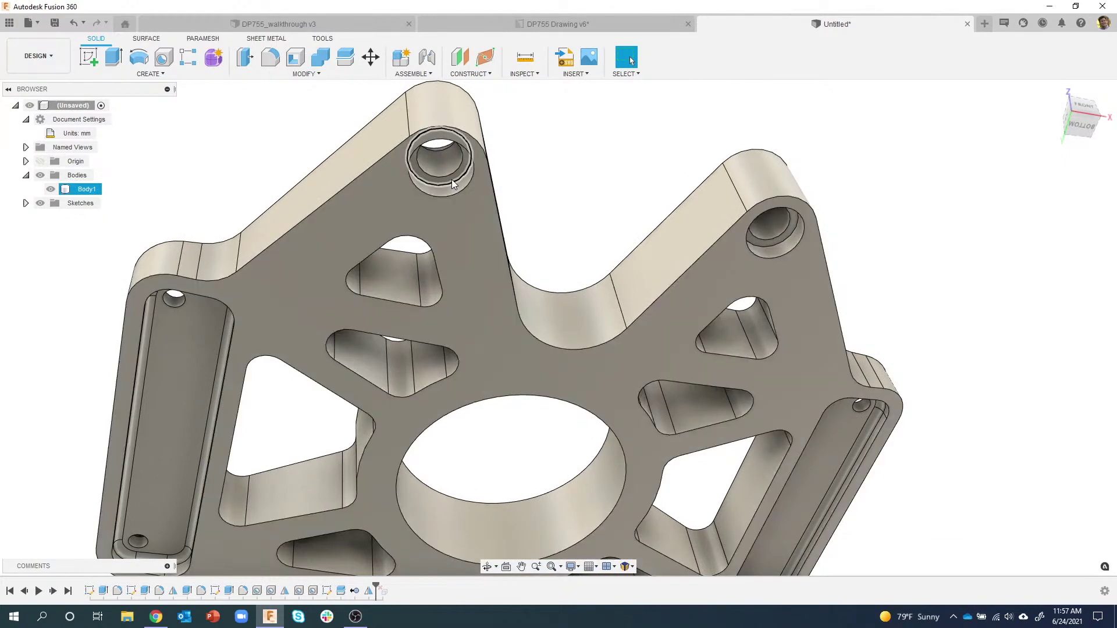
pyautogui.click(53, 591)
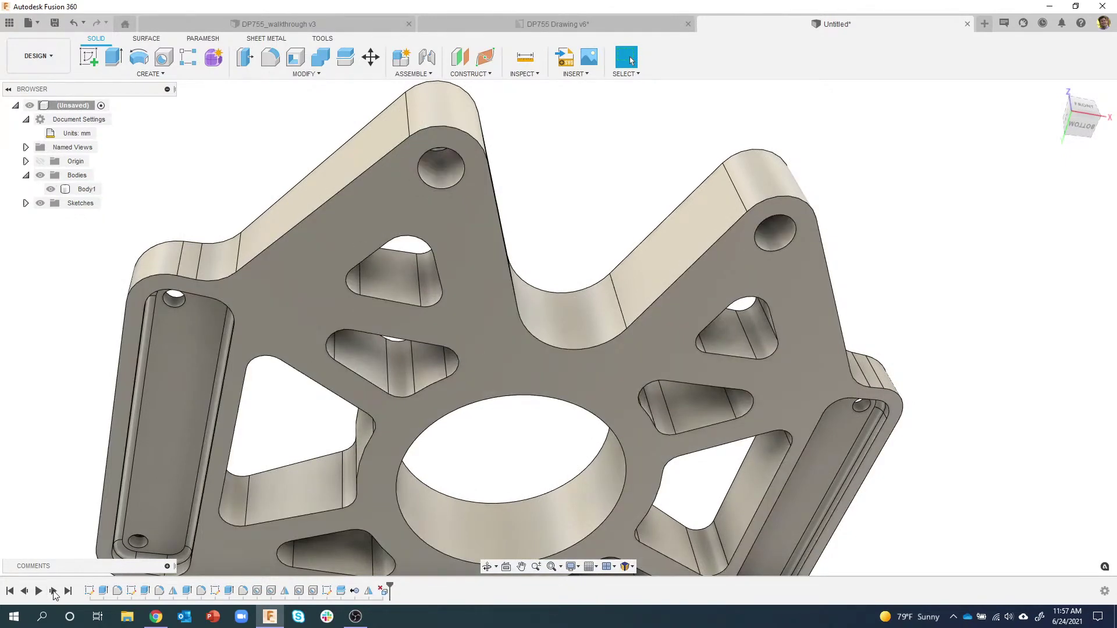
pyautogui.moveTo(53, 592)
pyautogui.keyDown('shift'); pyautogui.mouseDown(button='middle')
pyautogui.moveTo(511, 463)
pyautogui.moveTo(563, 498)
pyautogui.mouseUp(button='middle'); pyautogui.keyUp('shift')
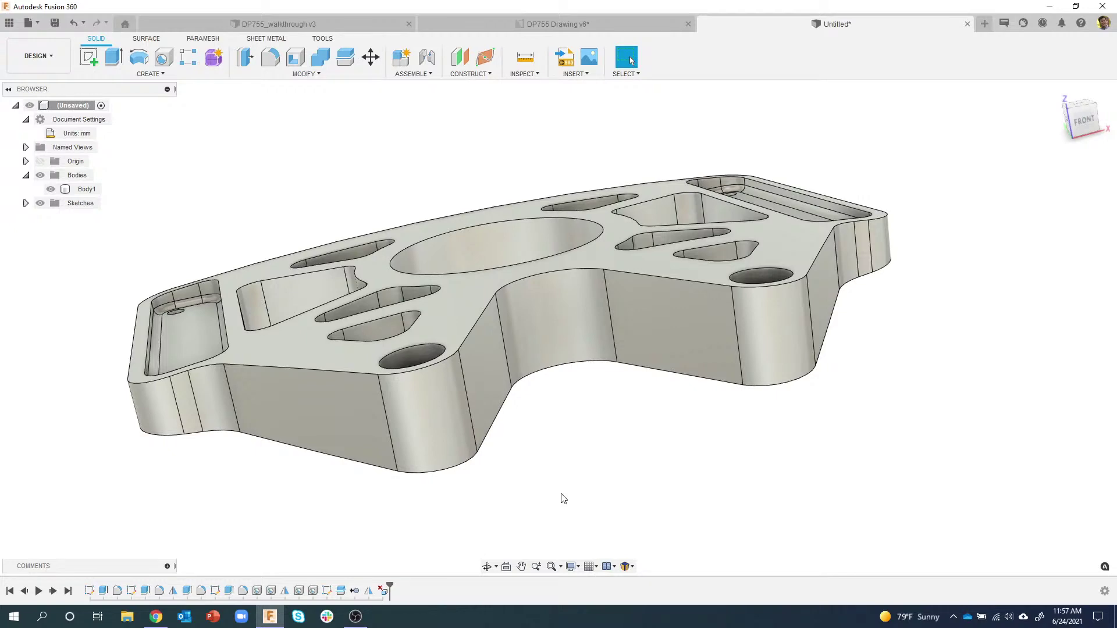
# Step: Chamfer the plate's upper and lower outer perimeter edges by an equal distance of 1 mm, with tangent chain enabled
pyautogui.keyDown('shift'); pyautogui.moveTo(577, 468); pyautogui.dragTo(340, 366, button='middle'); pyautogui.keyUp('shift')
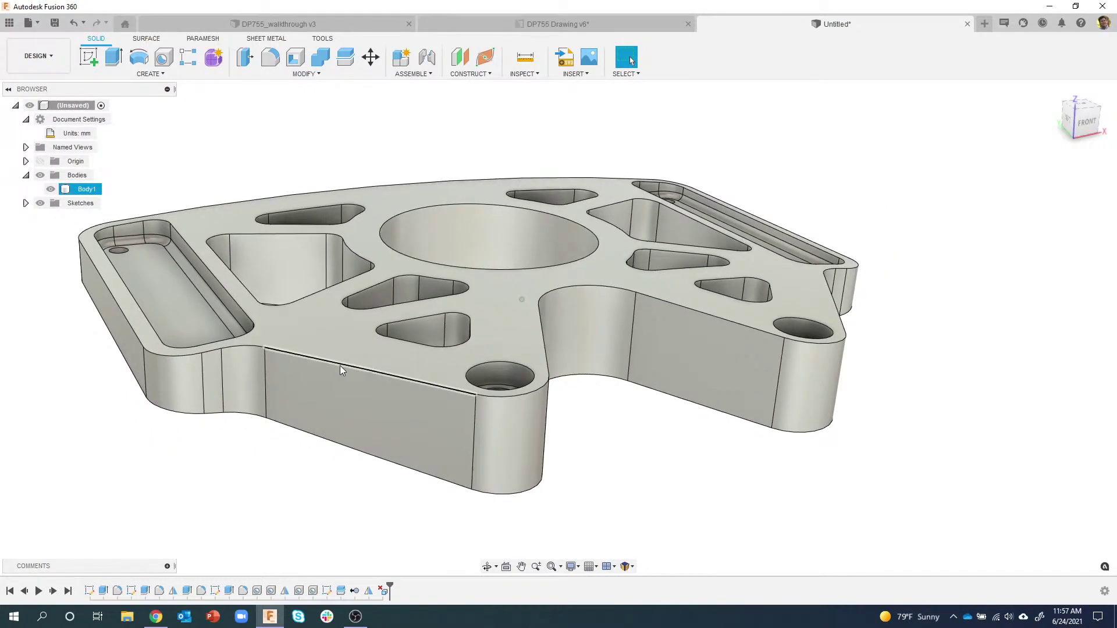
pyautogui.click(339, 368)
pyautogui.rightClick(340, 368)
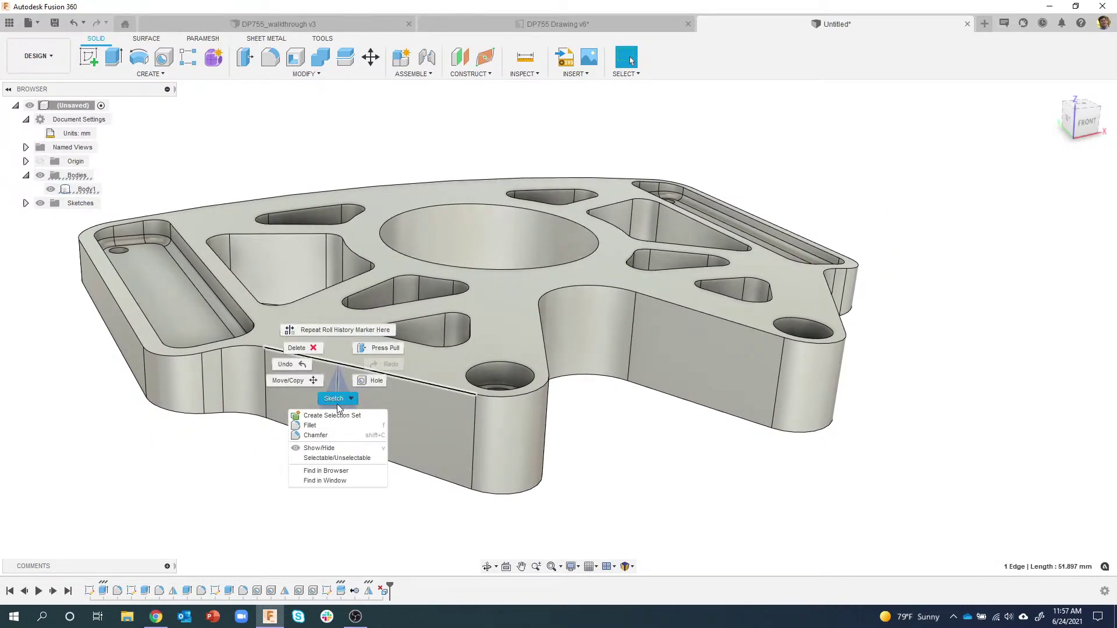
pyautogui.click(331, 432)
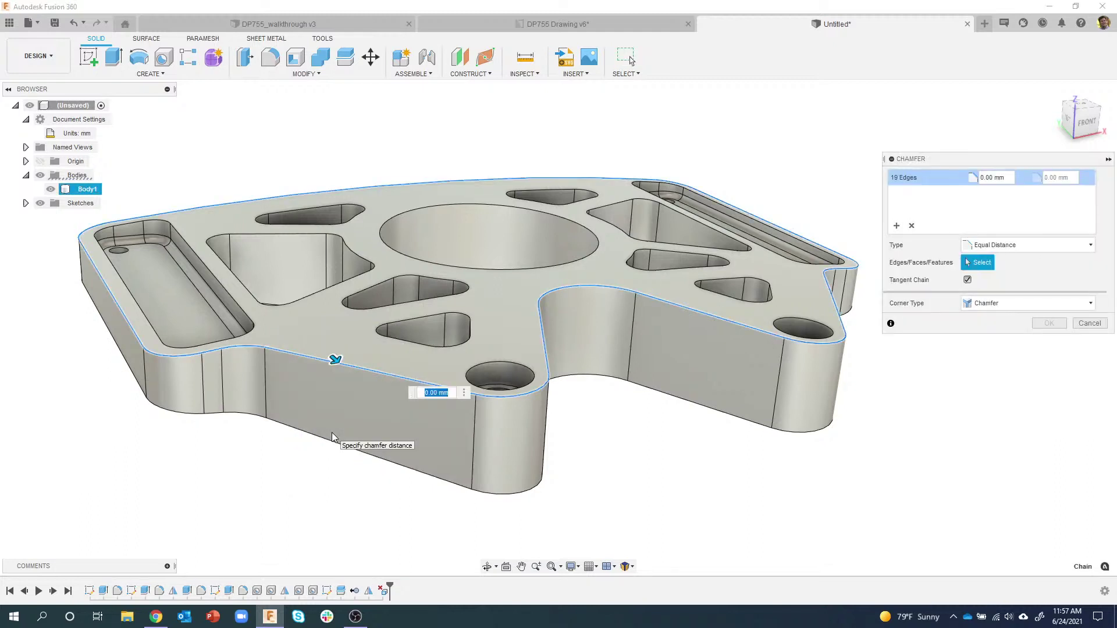
pyautogui.write('1')
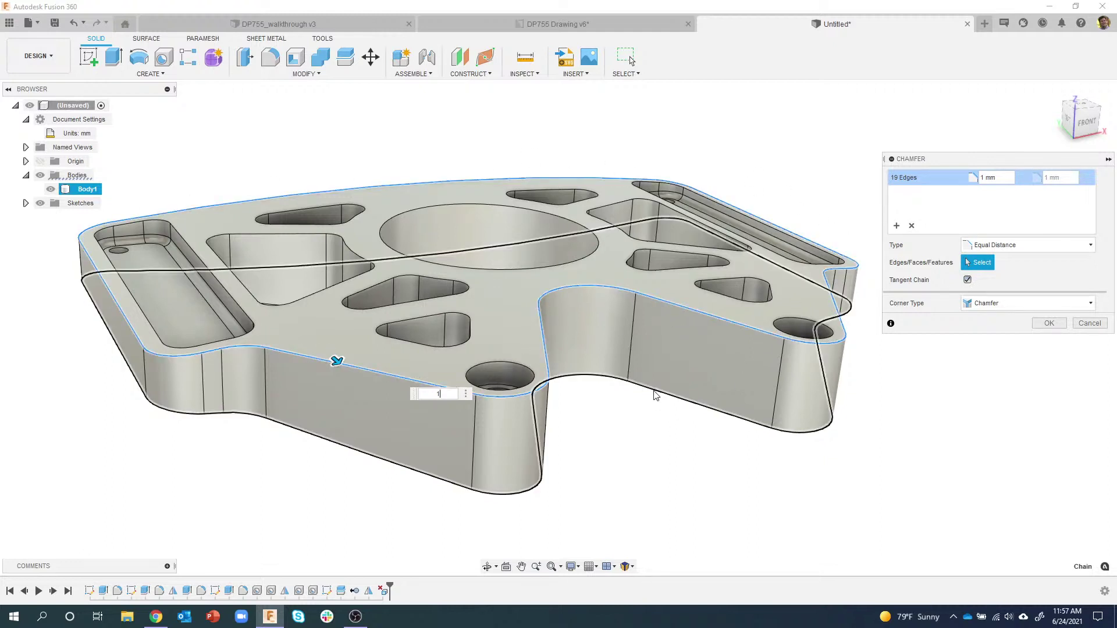
pyautogui.click(658, 407)
pyautogui.keyDown('shift'); pyautogui.moveTo(667, 459); pyautogui.dragTo(603, 424, button='middle'); pyautogui.keyUp('shift')
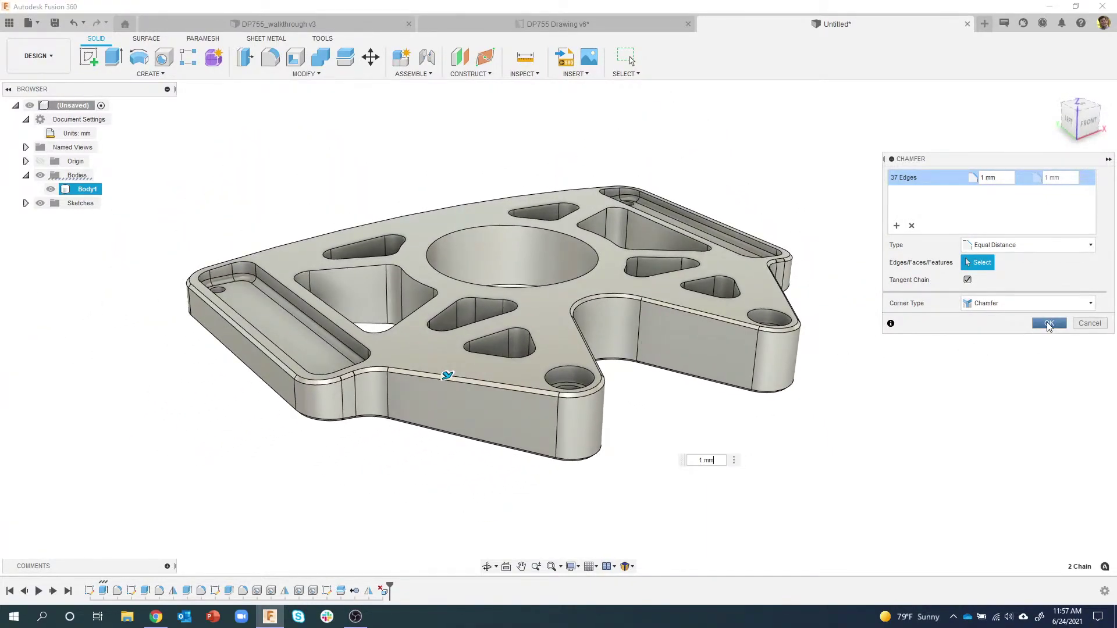
pyautogui.click(1049, 324)
pyautogui.keyDown('shift'); pyautogui.moveTo(742, 424); pyautogui.dragTo(644, 428, button='middle'); pyautogui.keyUp('shift')
pyautogui.keyDown('shift'); pyautogui.moveTo(660, 391); pyautogui.dragTo(651, 385, button='middle'); pyautogui.keyUp('shift')
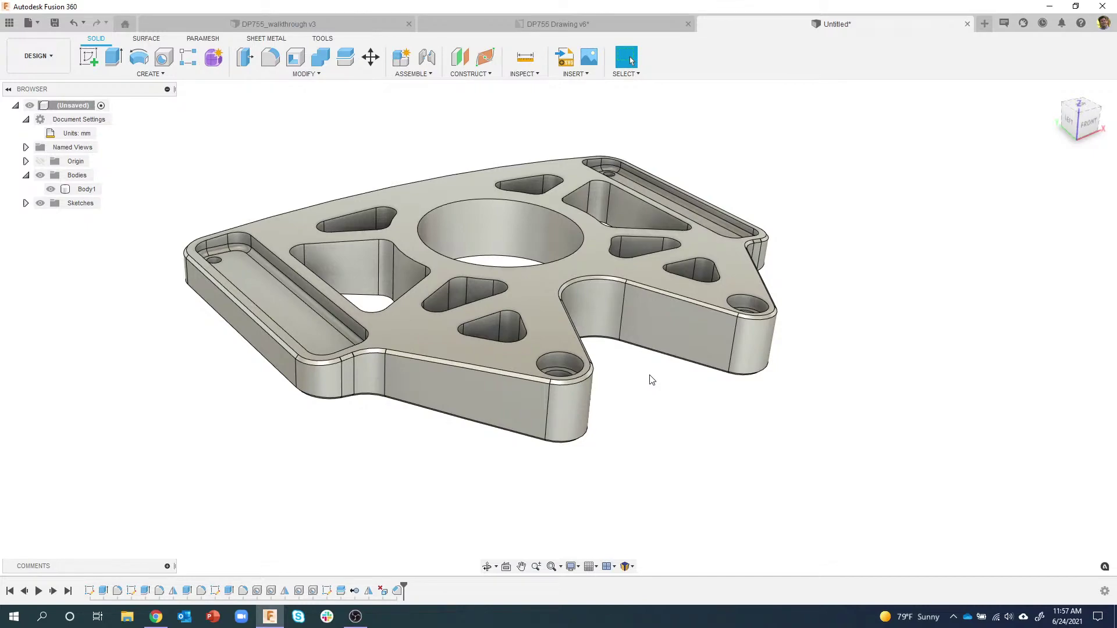
# Step: Check the hole layout on the plate's back edge in the DP755 drawing and create a sketch on the model's flat back face
pyautogui.moveTo(768, 317)
pyautogui.keyDown('shift'); pyautogui.mouseDown(button='middle')
pyautogui.moveTo(828, 382)
pyautogui.moveTo(644, 373)
pyautogui.moveTo(600, 382)
pyautogui.moveTo(578, 350)
pyautogui.moveTo(585, 362)
pyautogui.moveTo(538, 343)
pyautogui.moveTo(498, 277)
pyautogui.mouseUp(button='middle'); pyautogui.keyUp('shift')
pyautogui.click(540, 25)
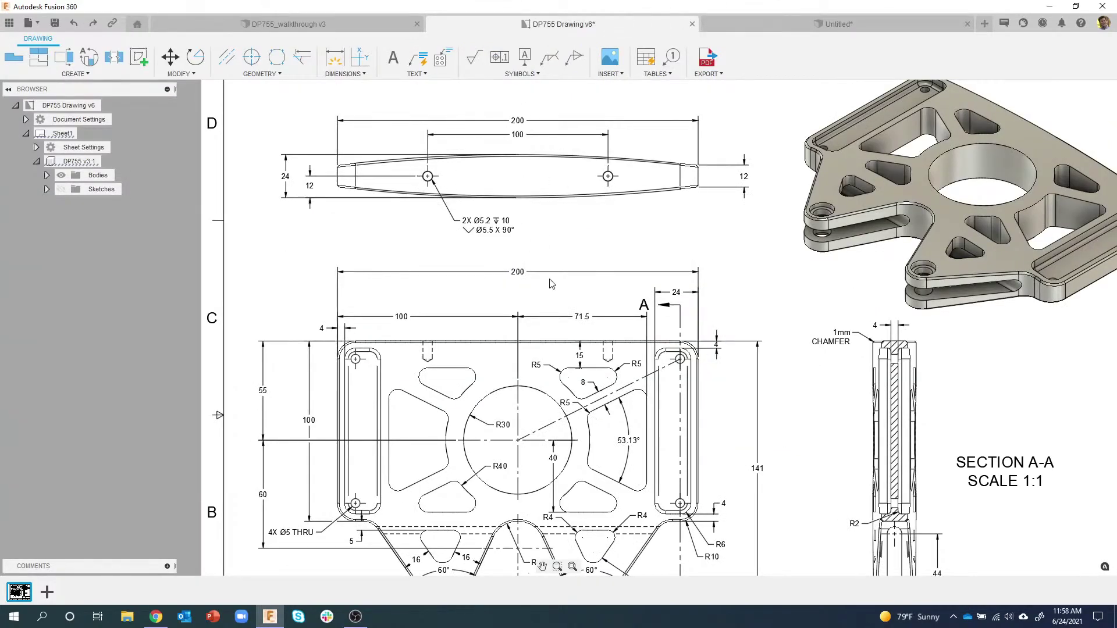
pyautogui.click(750, 22)
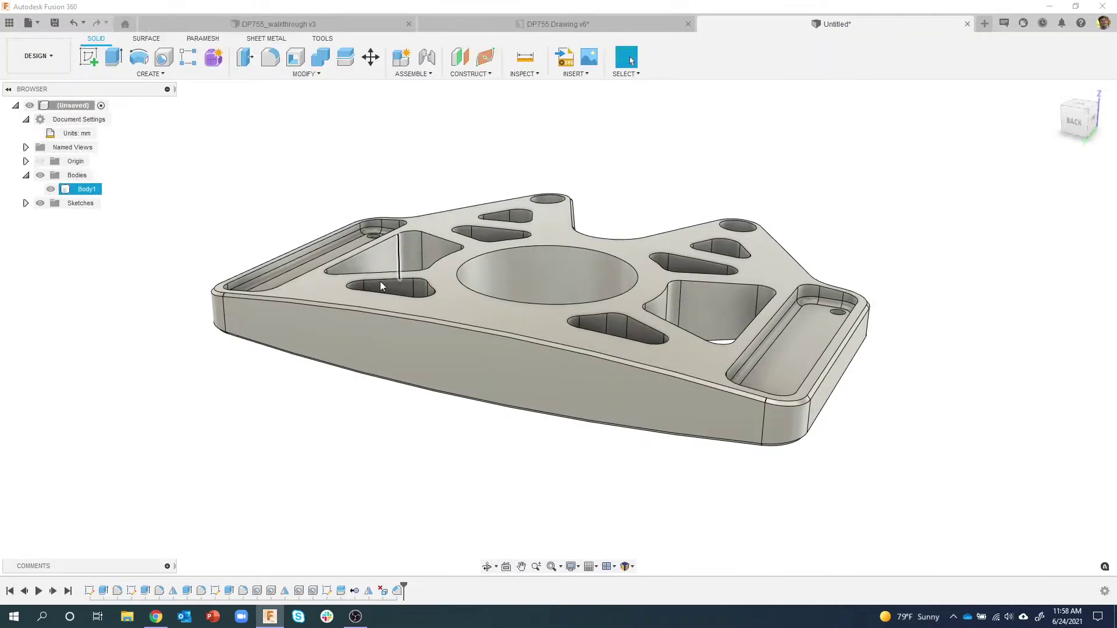
pyautogui.click(427, 339)
pyautogui.rightClick(427, 338)
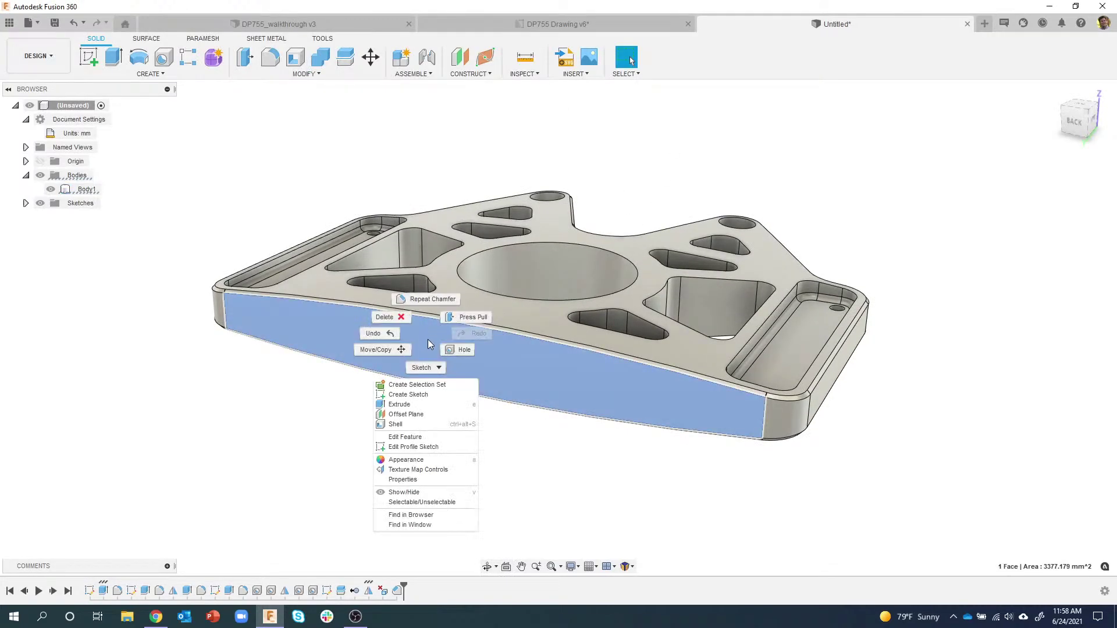
pyautogui.click(431, 395)
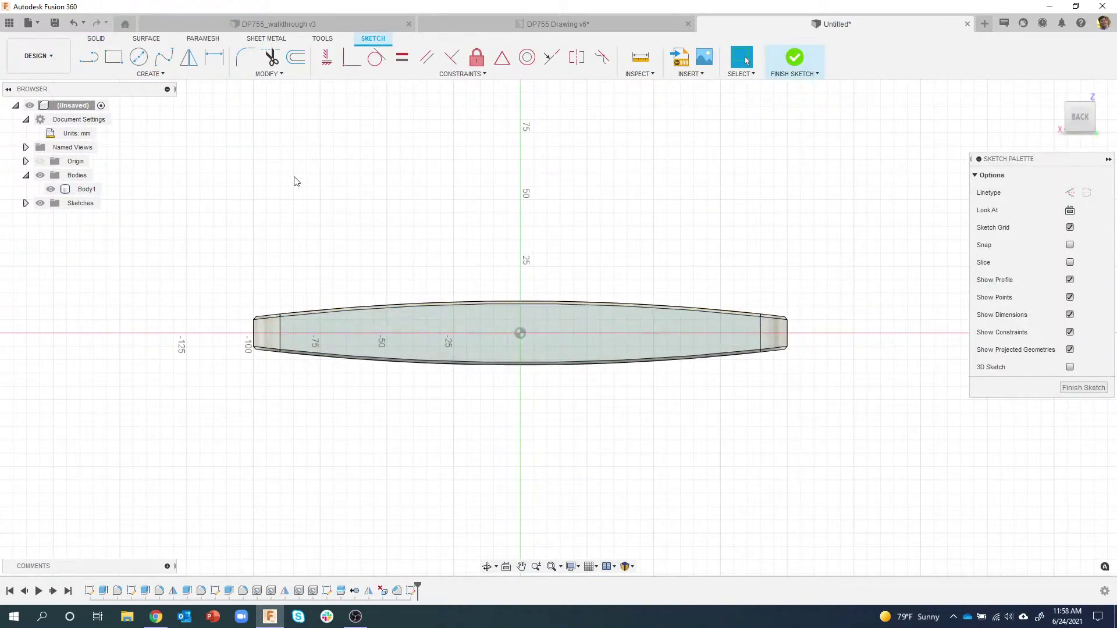
# Step: Place two sketch points on the back face about 85 mm apart, one on each side of the origin
pyautogui.click(162, 74)
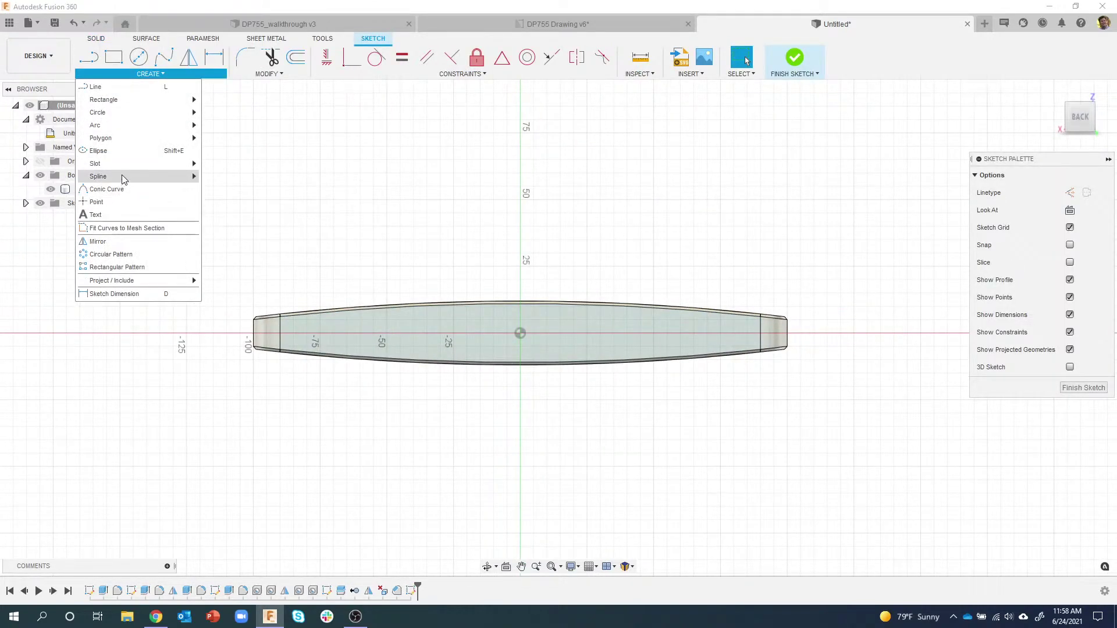
pyautogui.click(112, 202)
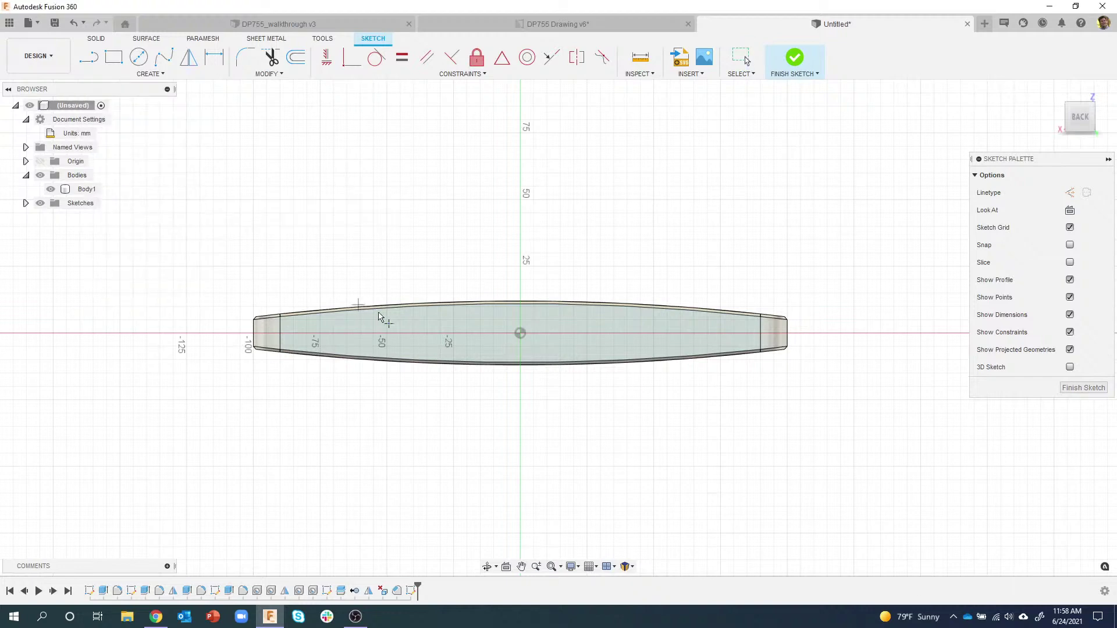
pyautogui.scroll(2, 430, 327)
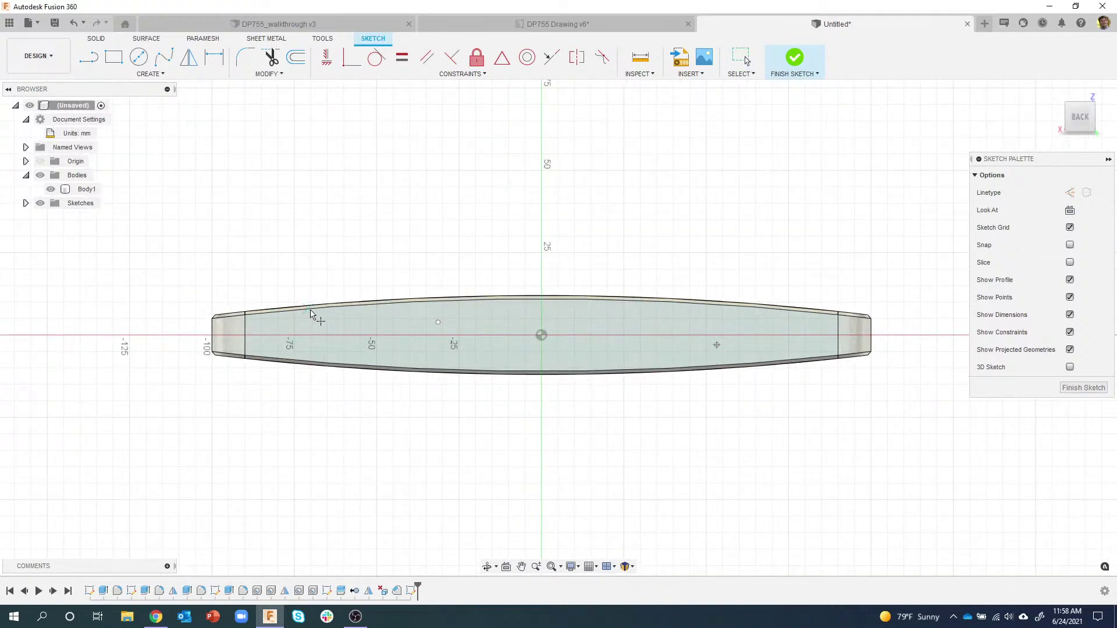
pyautogui.scroll(1, 366, 256)
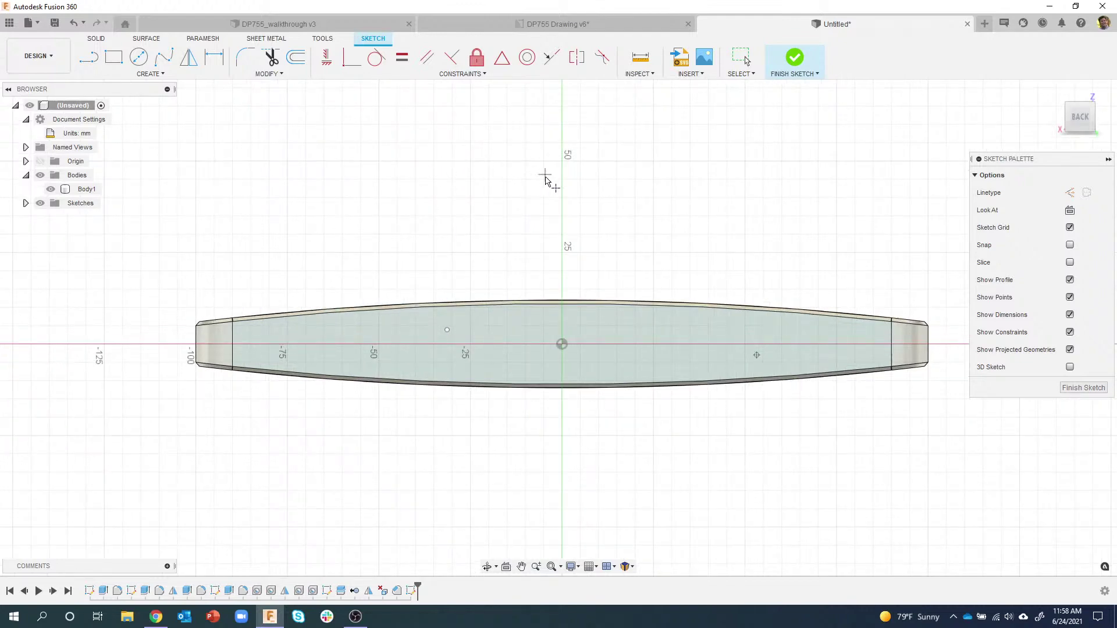
# Step: Project the plate body's outline into the back-face sketch using the body selection filter and projection link
pyautogui.press('p')
pyautogui.click(713, 326)
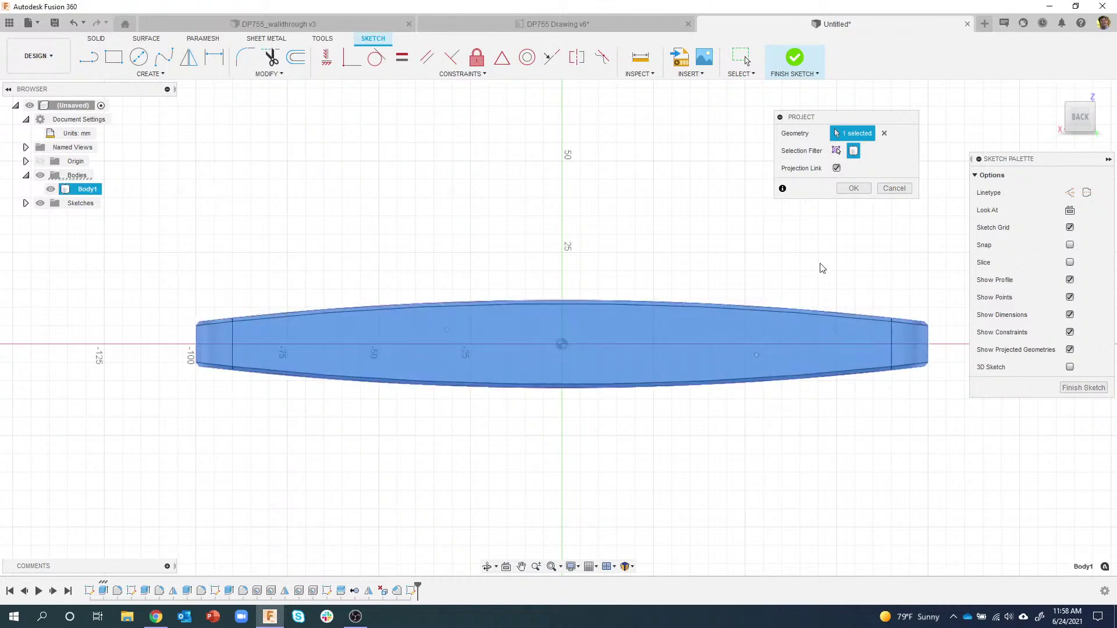
pyautogui.click(853, 188)
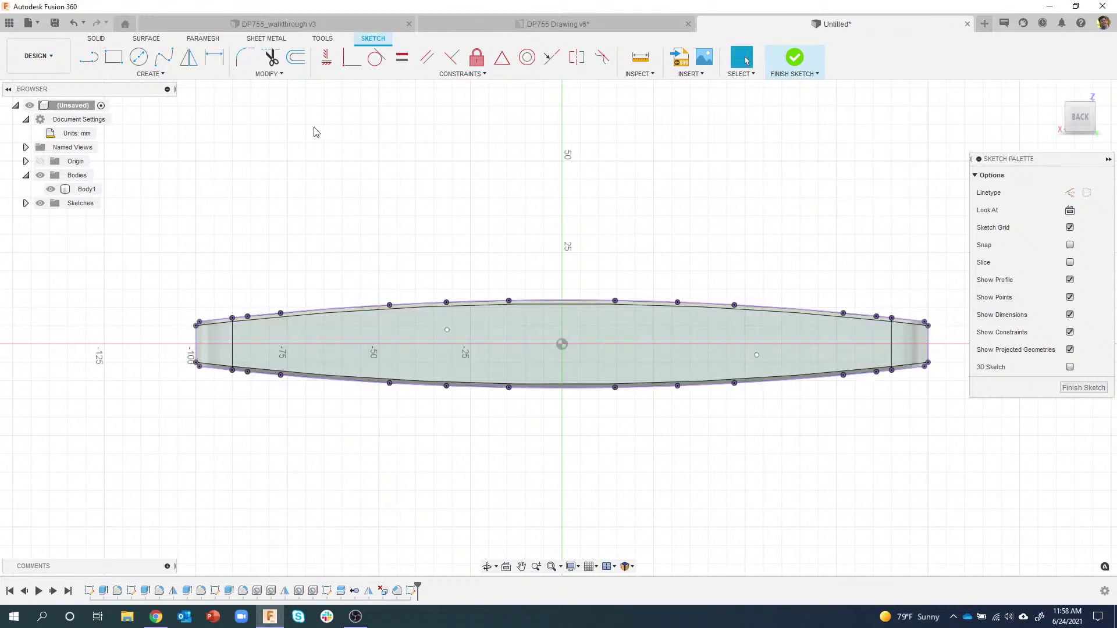
# Step: Constrain the two sketch points horizontally to each other and to the centre point of the back face
pyautogui.click(326, 57)
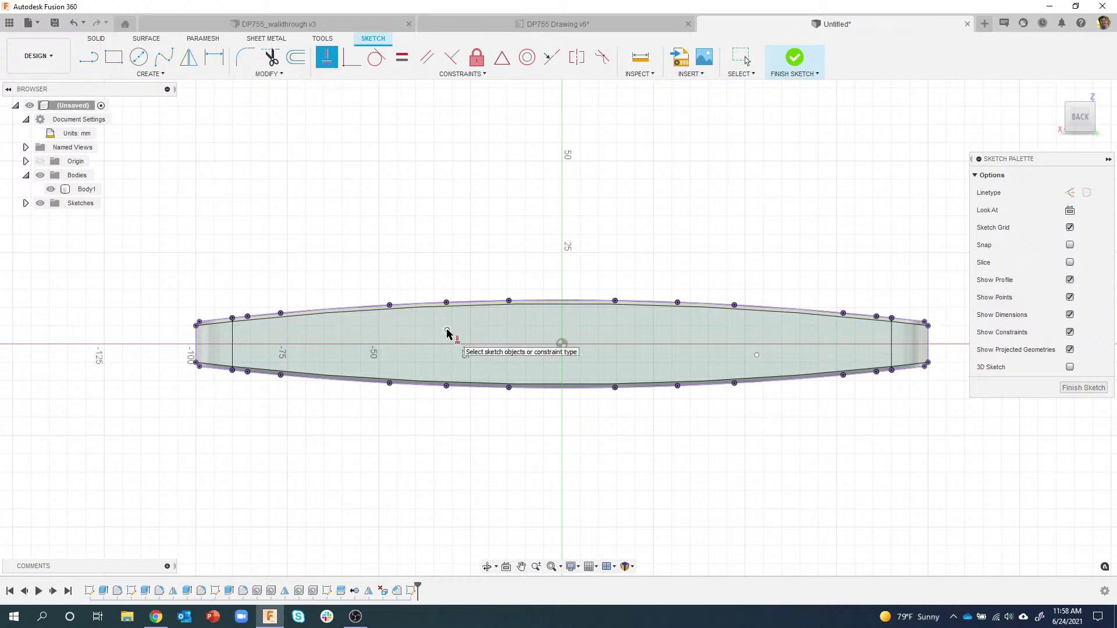
pyautogui.click(446, 330)
pyautogui.click(757, 356)
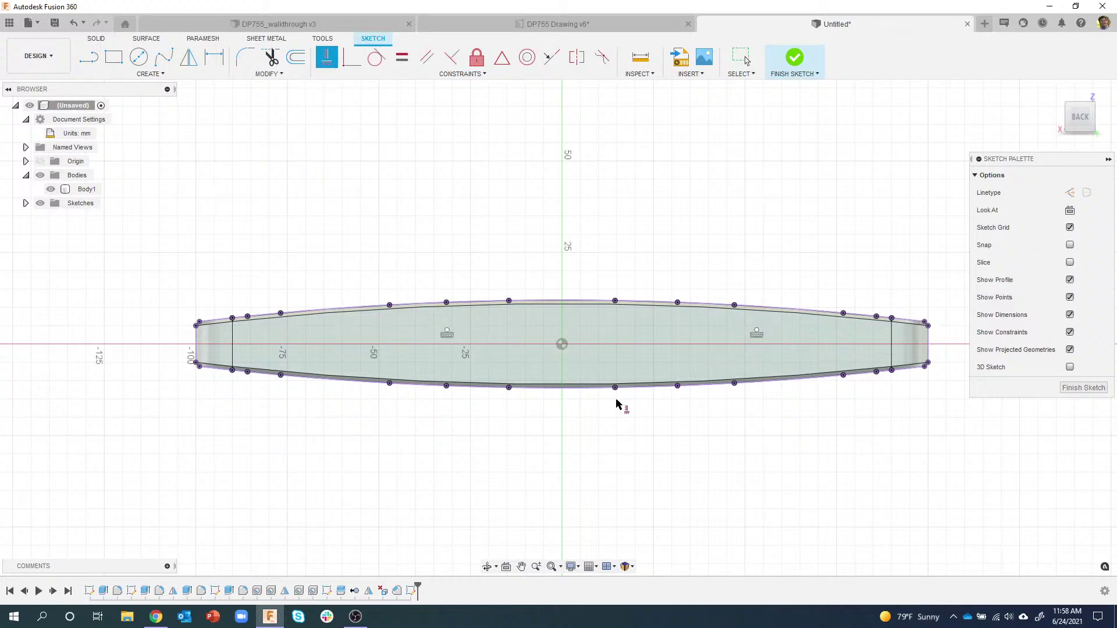
pyautogui.click(562, 345)
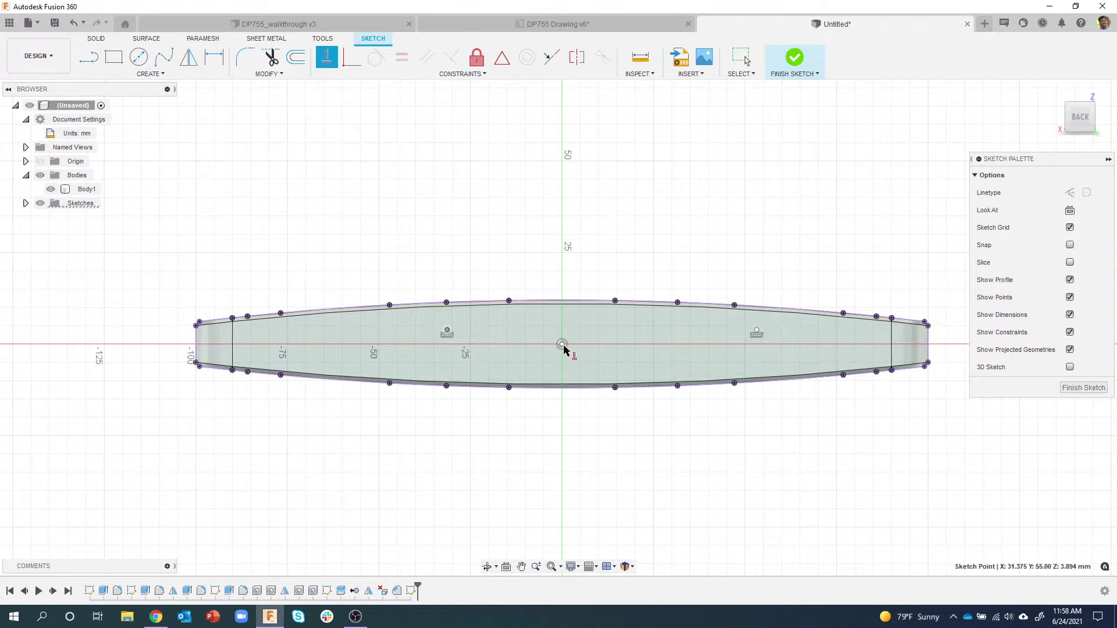
pyautogui.press('Escape')
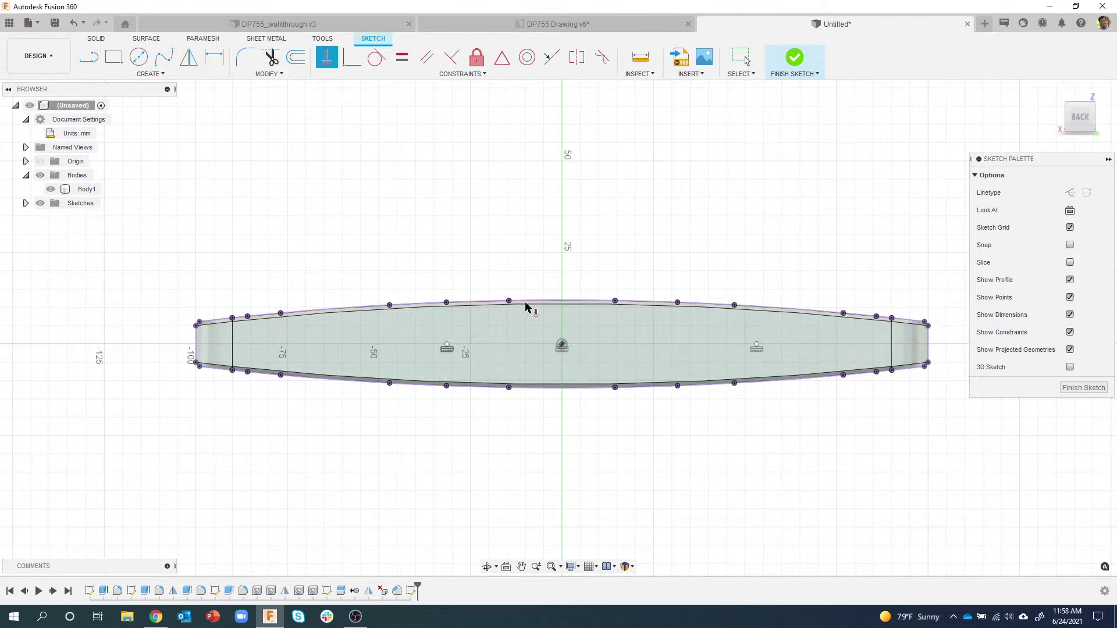
# Step: Dimension the spacing between the two sketch points as 100 mm
pyautogui.click(214, 56)
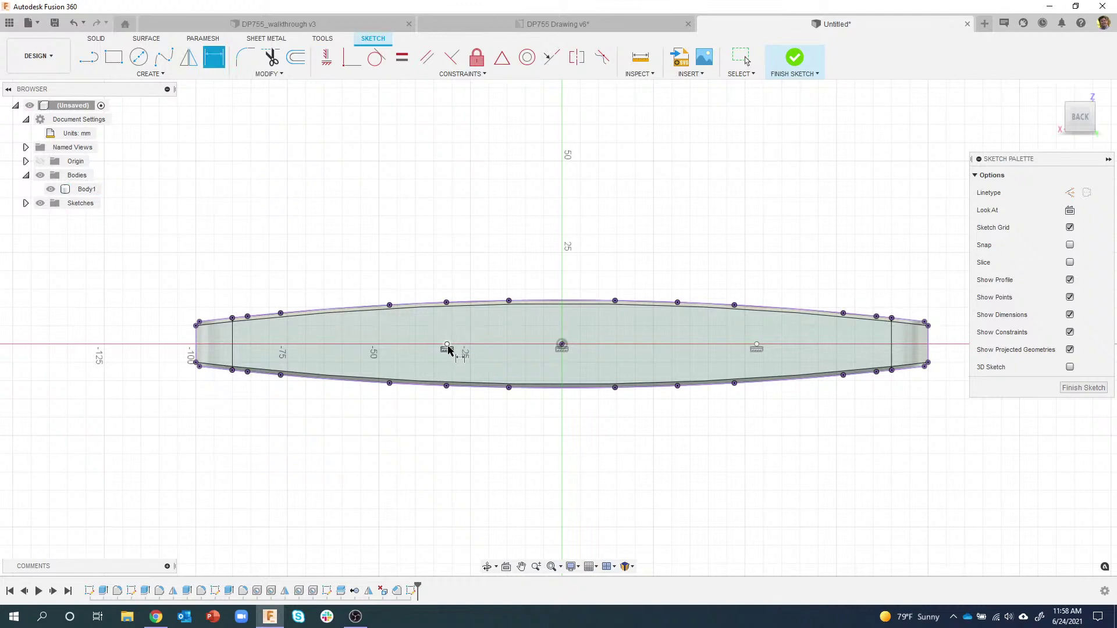
pyautogui.click(446, 346)
pyautogui.click(756, 347)
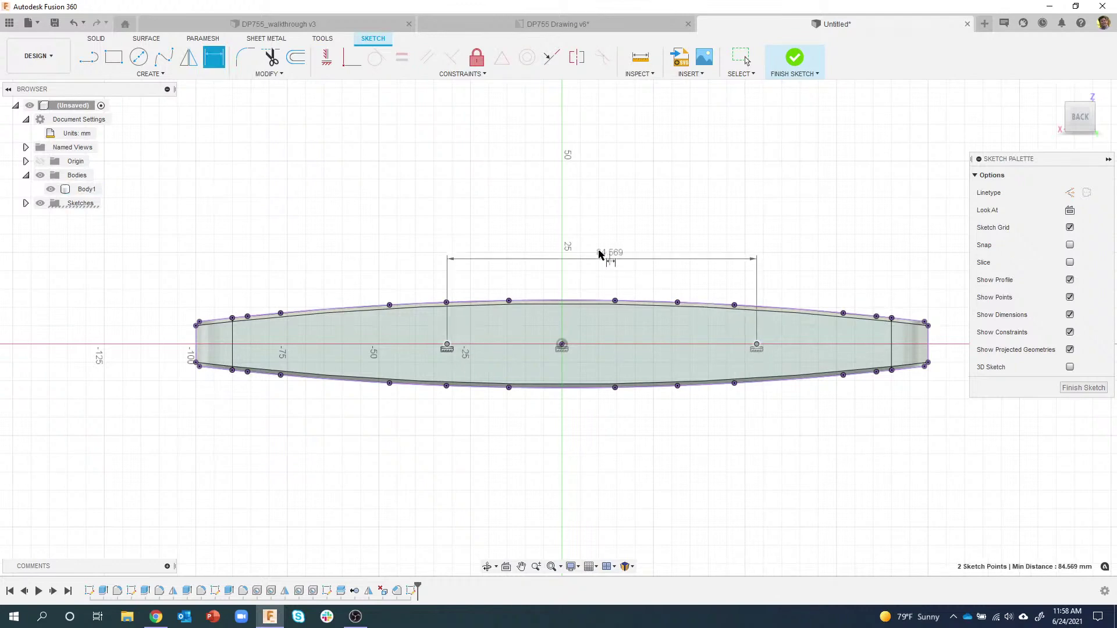
pyautogui.click(588, 232)
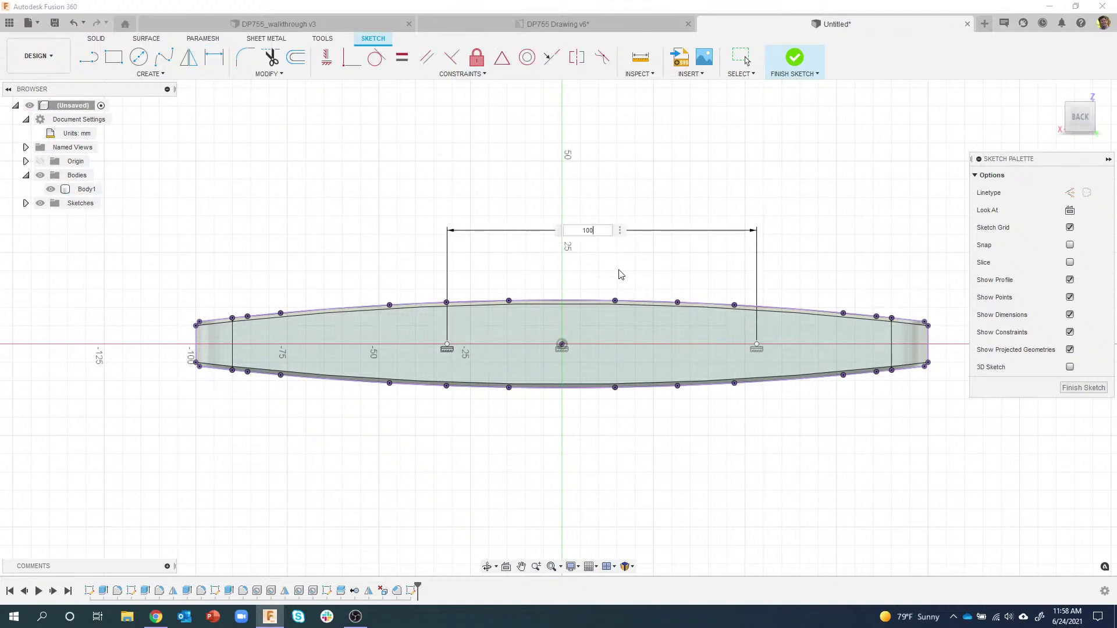
pyautogui.write('100')
pyautogui.press('Return')
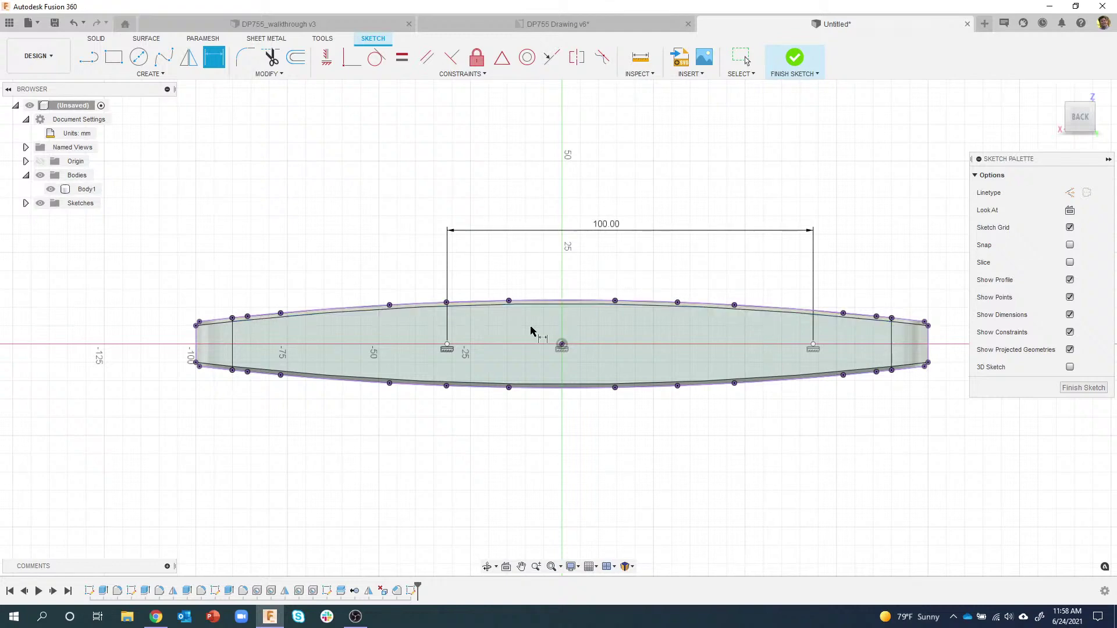
# Step: Dimension one point from the centre as half of the 100 mm spacing by referencing that dimension divided by 2, and finish the sketch
pyautogui.click(449, 347)
pyautogui.click(560, 344)
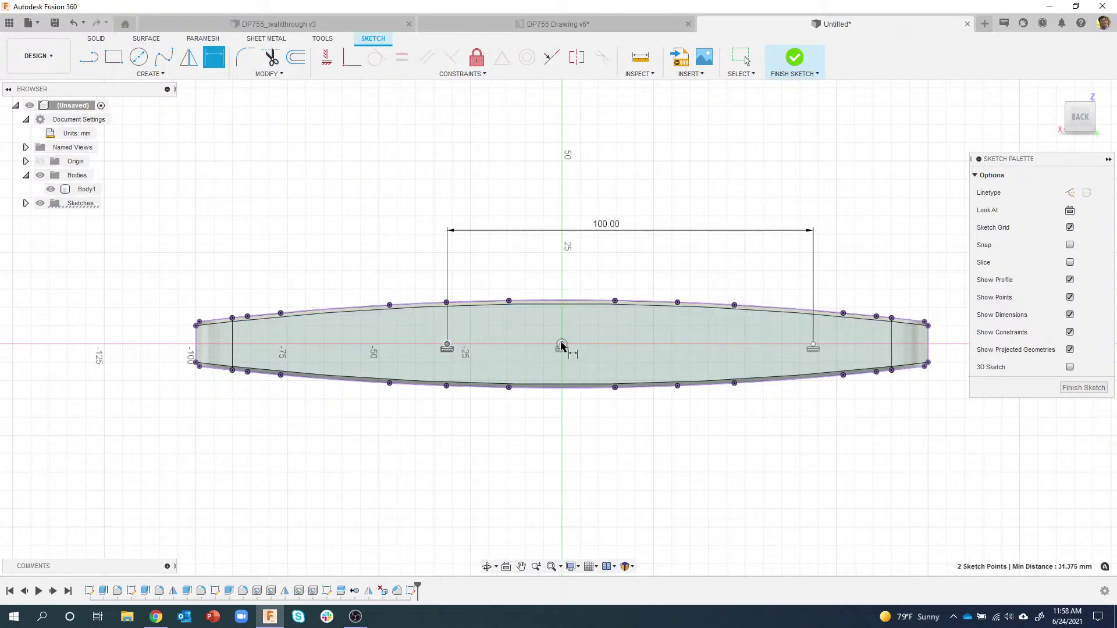
pyautogui.click(507, 265)
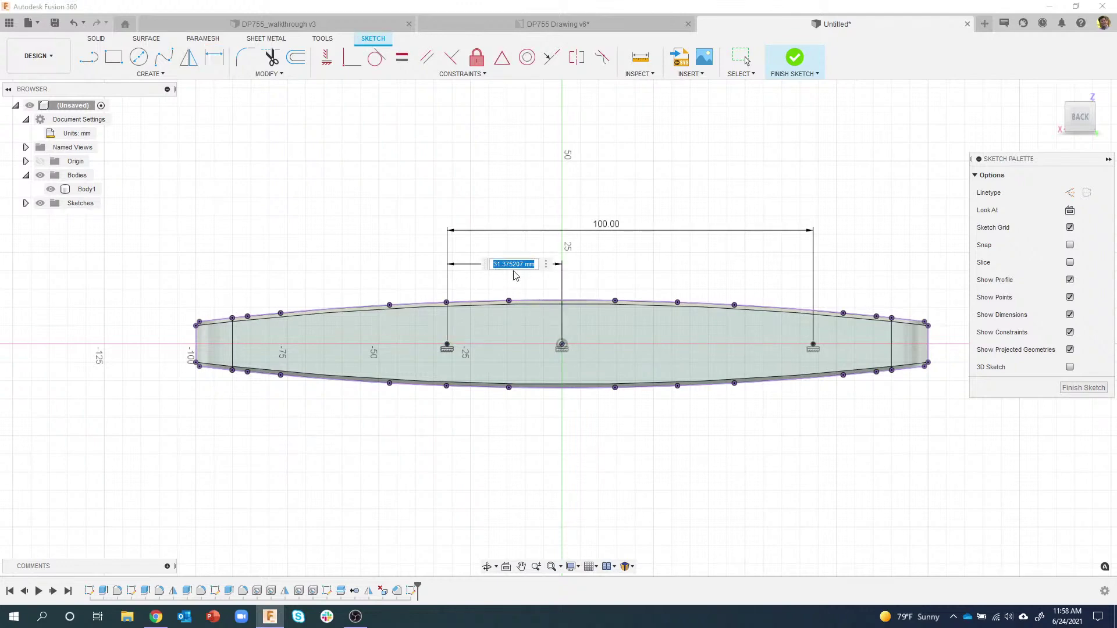
pyautogui.click(606, 228)
pyautogui.write('/2')
pyautogui.press('Return')
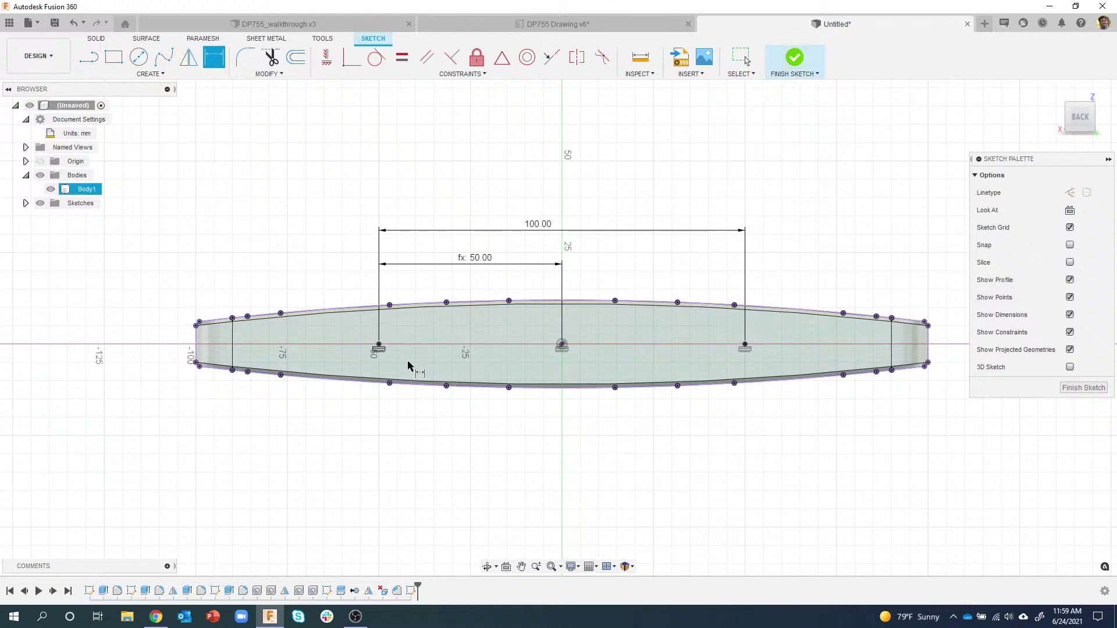
pyautogui.click(796, 58)
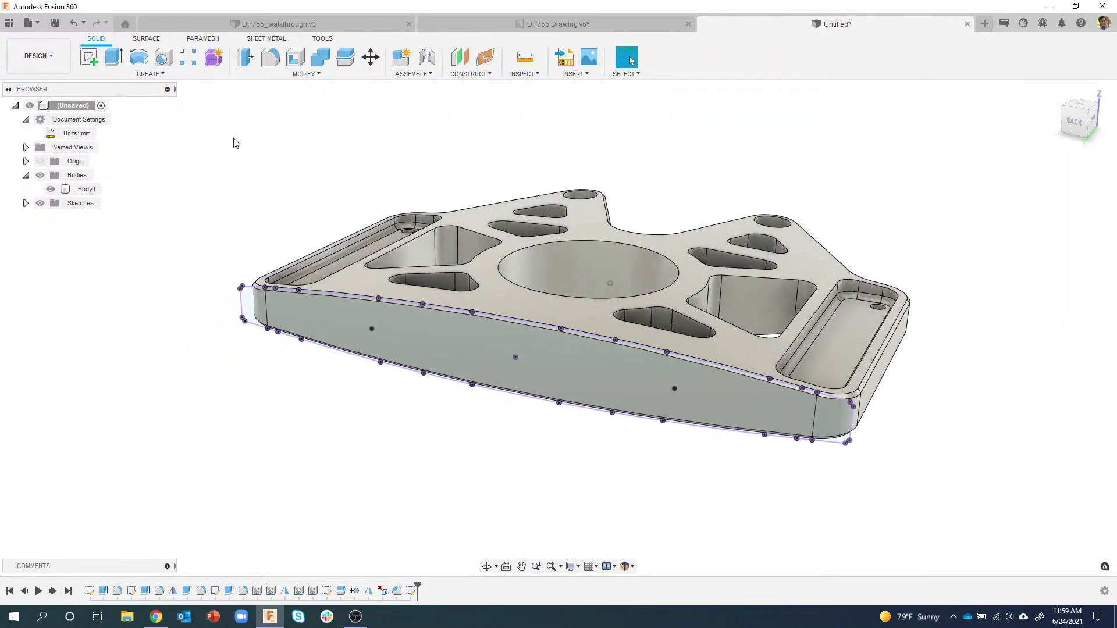
# Step: Start a hole feature placed from sketch points for multiple holes, picking the first sketch point on the back face
pyautogui.press('h')
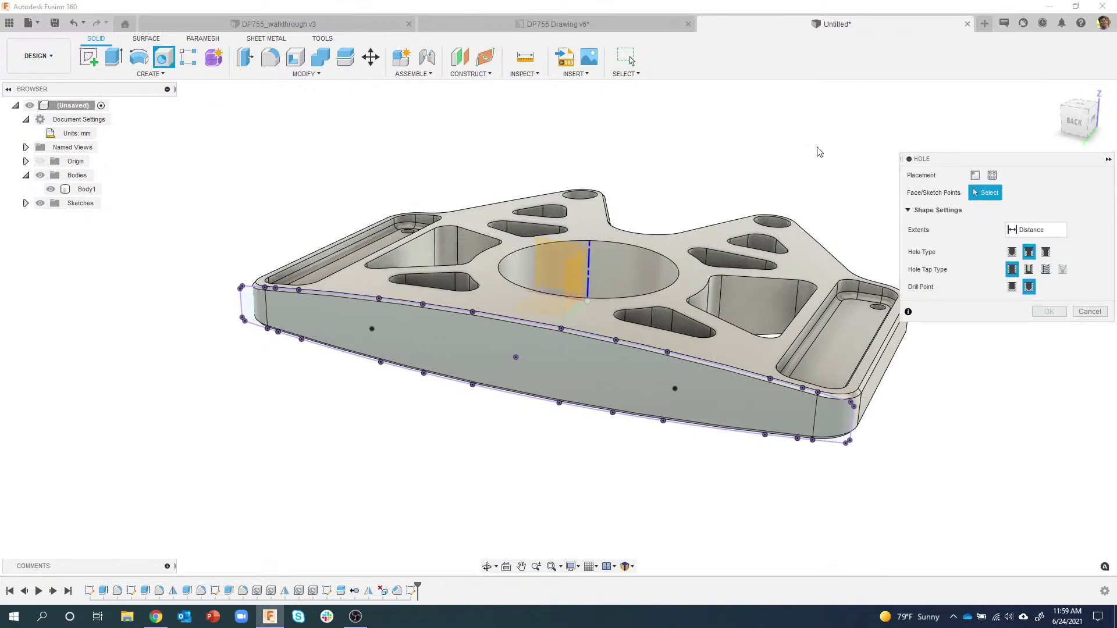
pyautogui.moveTo(961, 164); pyautogui.dragTo(882, 104)
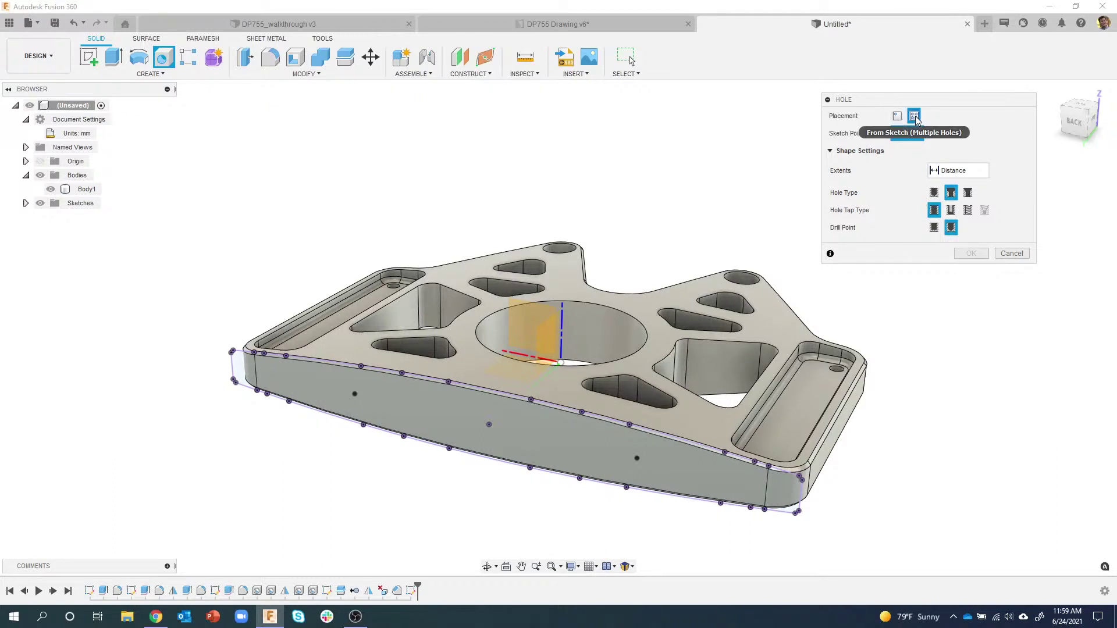
pyautogui.click(914, 117)
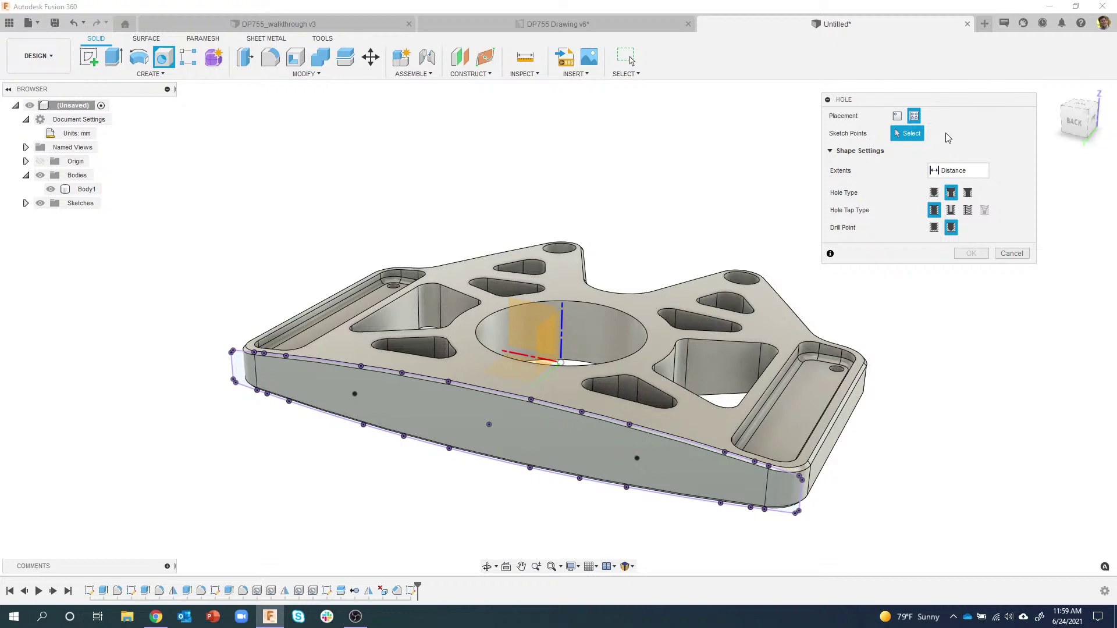
pyautogui.click(355, 382)
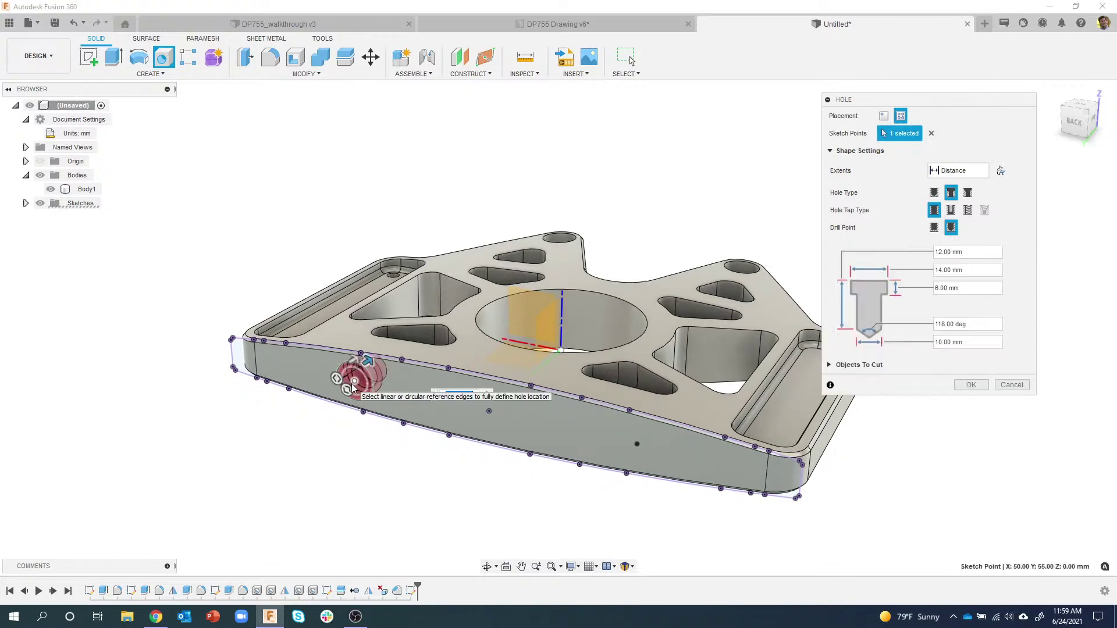
pyautogui.scroll(5, 337, 384)
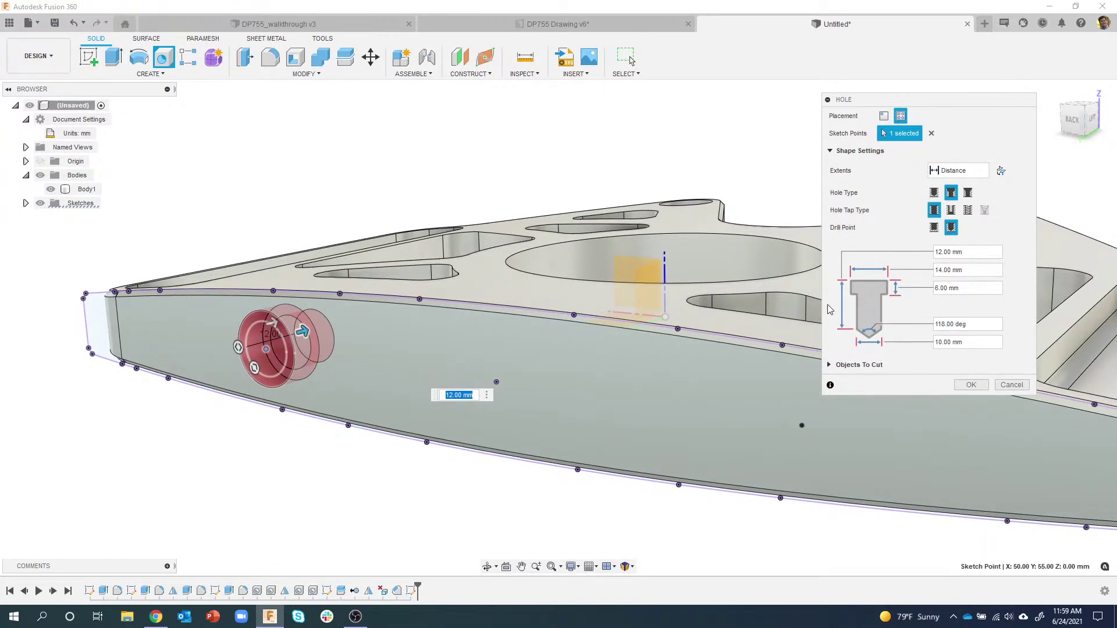
# Step: Define the hole as countersunk, 10 mm deep and 5.2 mm in diameter, with a 5.5 mm countersink diameter at 90 degrees
pyautogui.click(967, 193)
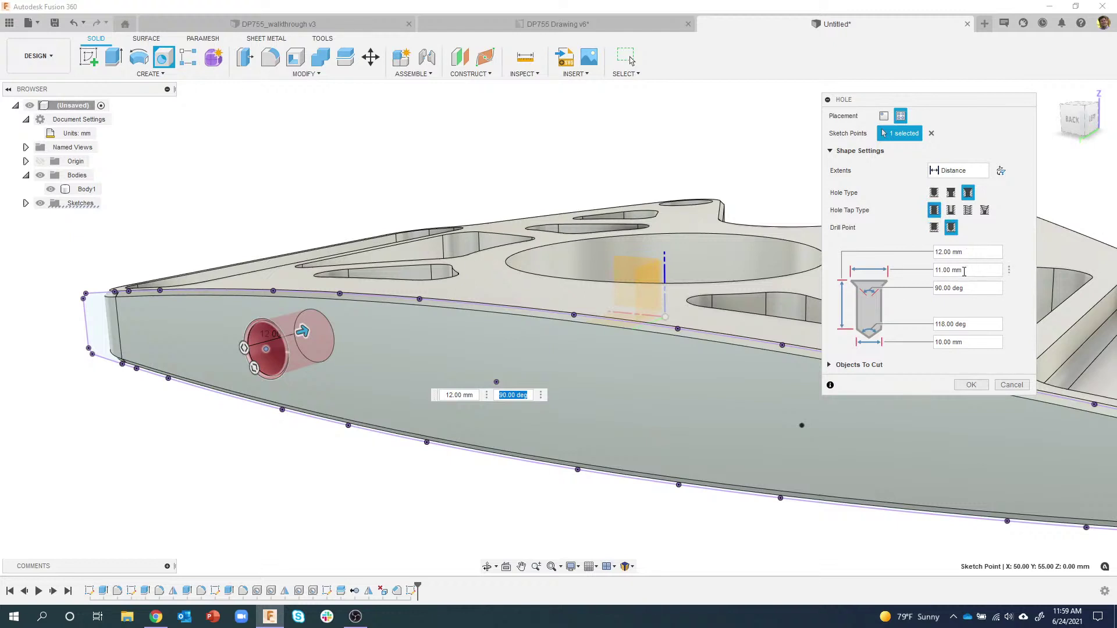
pyautogui.click(969, 252)
pyautogui.moveTo(959, 256); pyautogui.dragTo(931, 254)
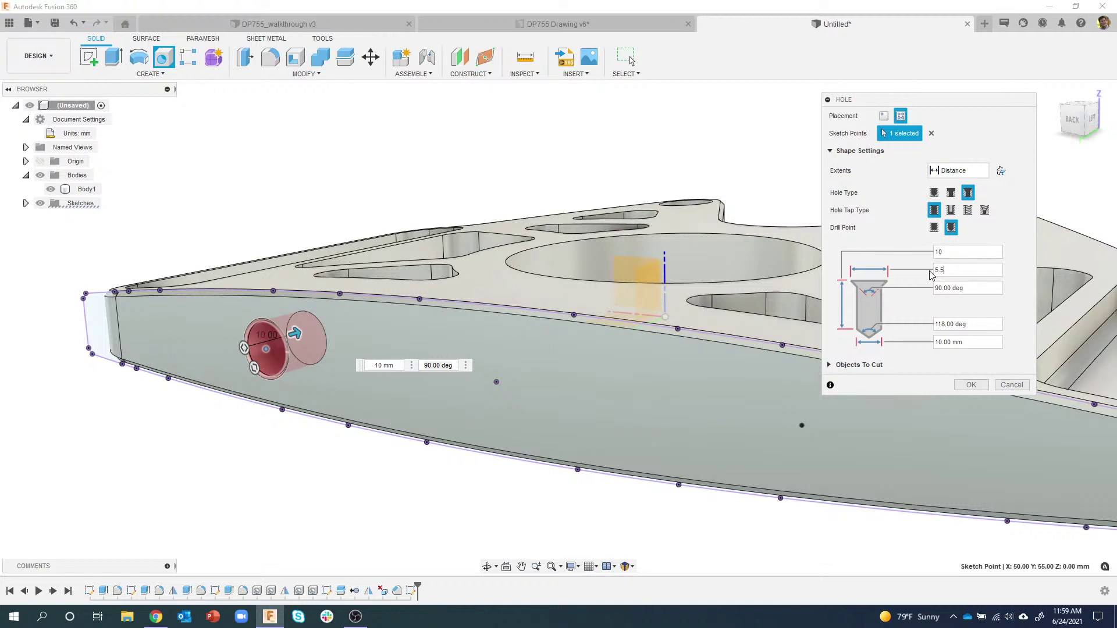
pyautogui.click(978, 344)
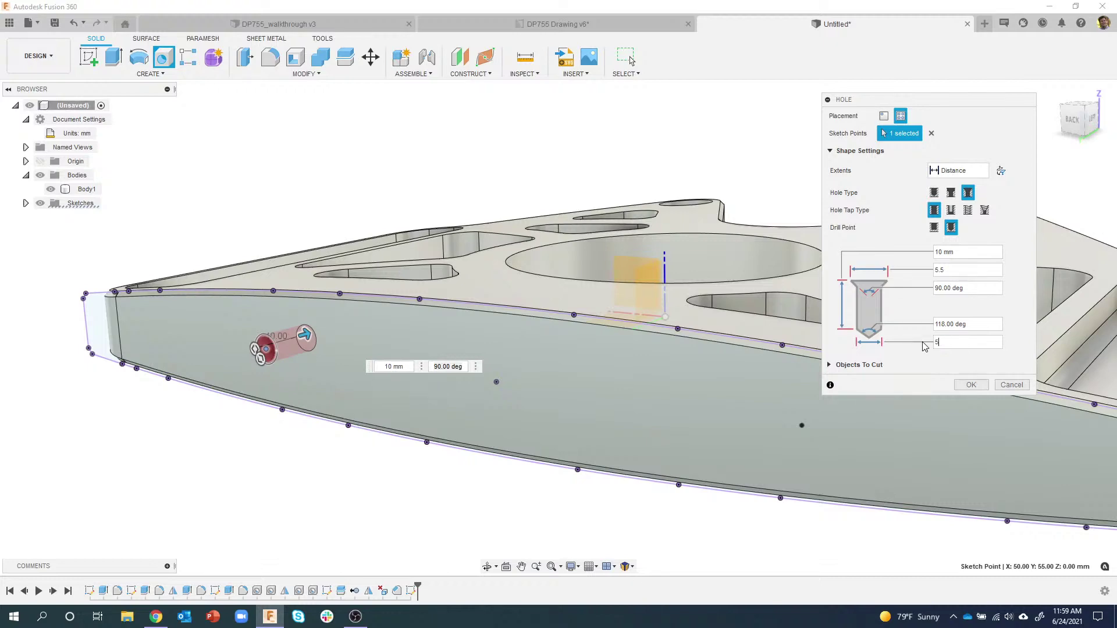
pyautogui.write('5.2')
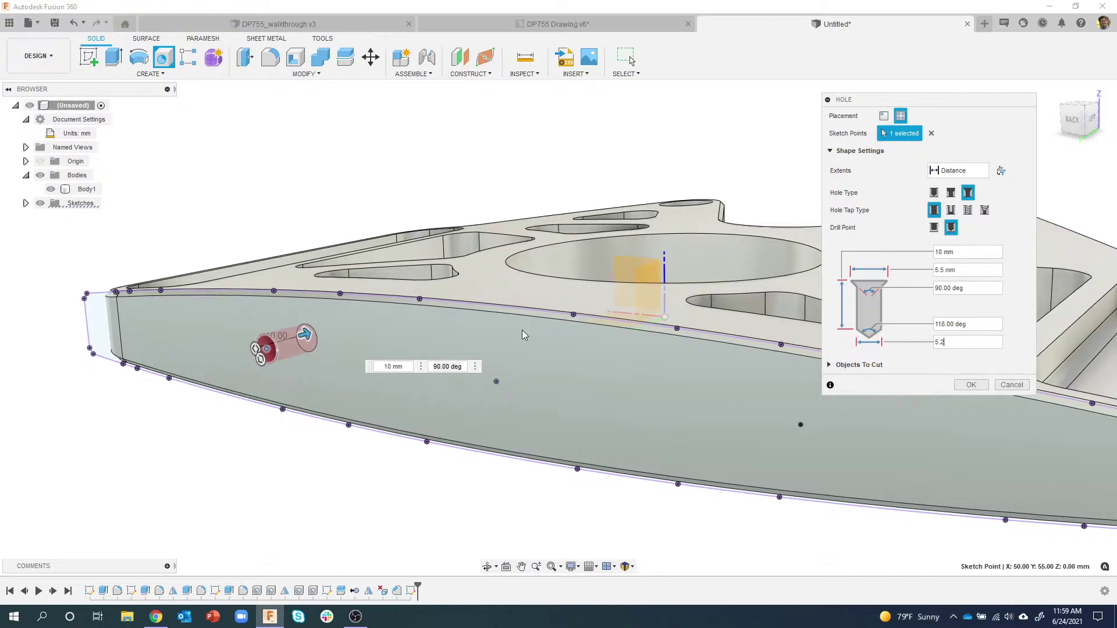
pyautogui.scroll(5, 243, 322)
pyautogui.scroll(5, 243, 319)
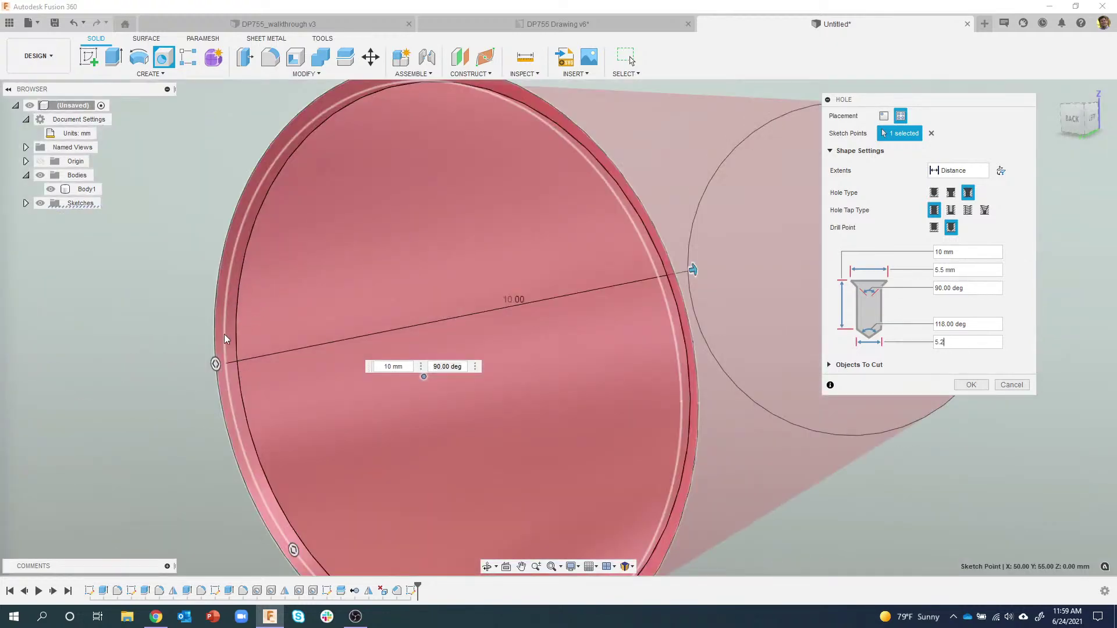
pyautogui.scroll(-10, 230, 363)
pyautogui.moveTo(232, 349)
pyautogui.keyDown('shift'); pyautogui.mouseDown(button='middle')
pyautogui.moveTo(473, 358)
pyautogui.moveTo(495, 326)
pyautogui.moveTo(413, 253)
pyautogui.moveTo(385, 285)
pyautogui.moveTo(512, 337)
pyautogui.mouseUp(button='middle'); pyautogui.keyUp('shift')
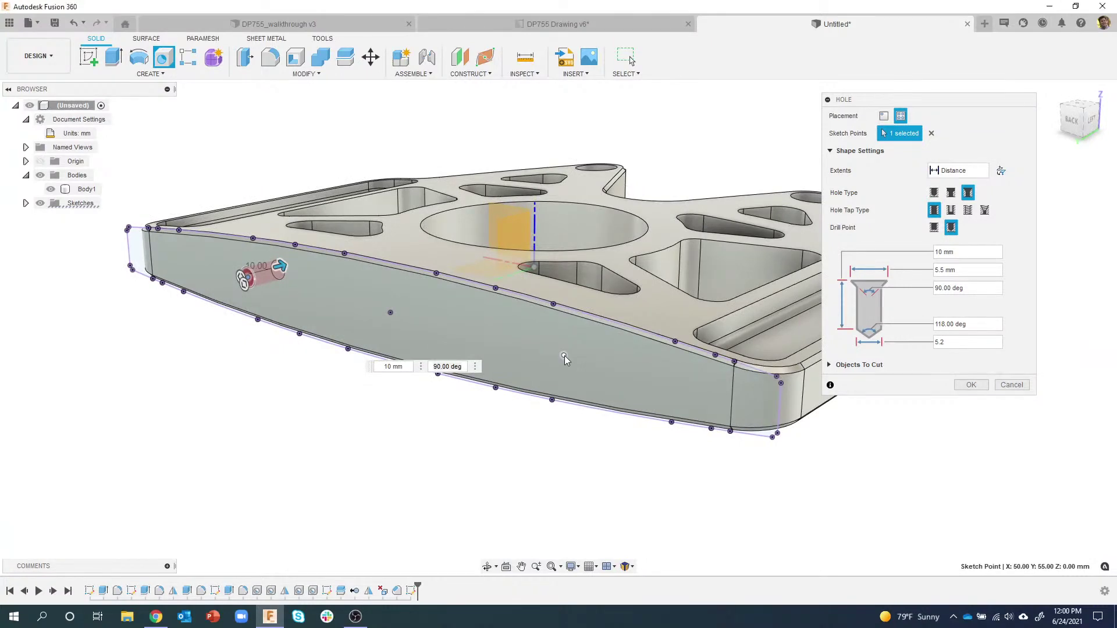
# Step: Add the second sketch point on the back face to the hole placement and create both holes
pyautogui.click(564, 355)
pyautogui.keyDown('shift'); pyautogui.moveTo(557, 456); pyautogui.dragTo(571, 456, button='middle'); pyautogui.keyUp('shift')
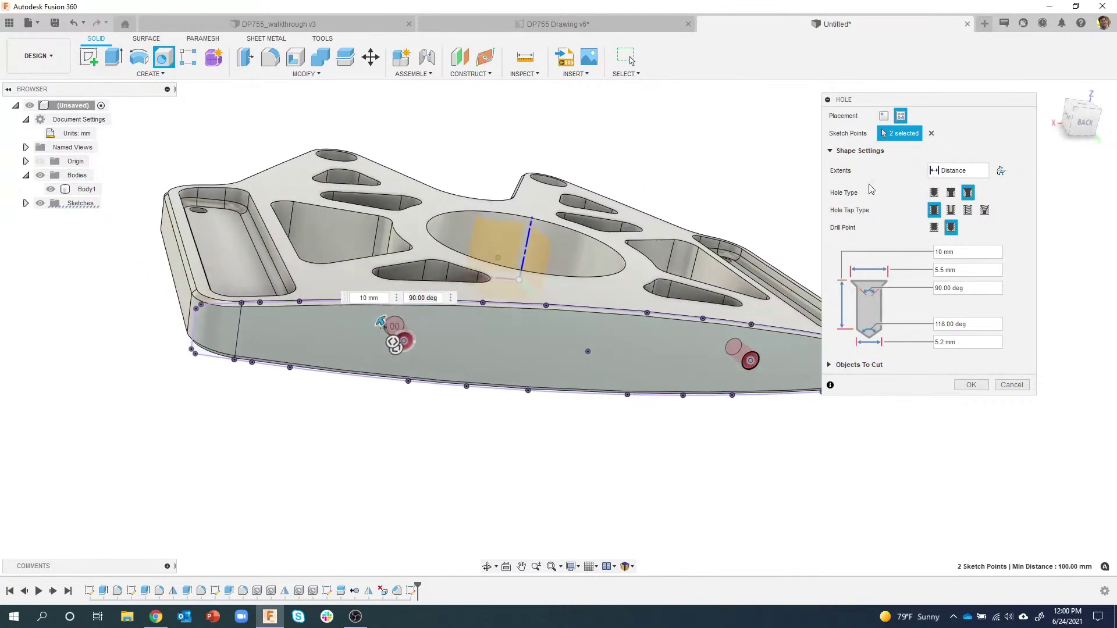
pyautogui.keyDown('shift'); pyautogui.moveTo(651, 372); pyautogui.dragTo(557, 391, button='middle'); pyautogui.keyUp('shift')
pyautogui.moveTo(792, 352)
pyautogui.keyDown('shift'); pyautogui.mouseDown(button='middle')
pyautogui.moveTo(617, 400)
pyautogui.moveTo(581, 388)
pyautogui.moveTo(583, 363)
pyautogui.mouseUp(button='middle'); pyautogui.keyUp('shift')
pyautogui.click(578, 385)
pyautogui.click(583, 363)
pyautogui.keyDown('shift'); pyautogui.moveTo(615, 523); pyautogui.dragTo(818, 434, button='middle'); pyautogui.keyUp('shift')
pyautogui.click(968, 385)
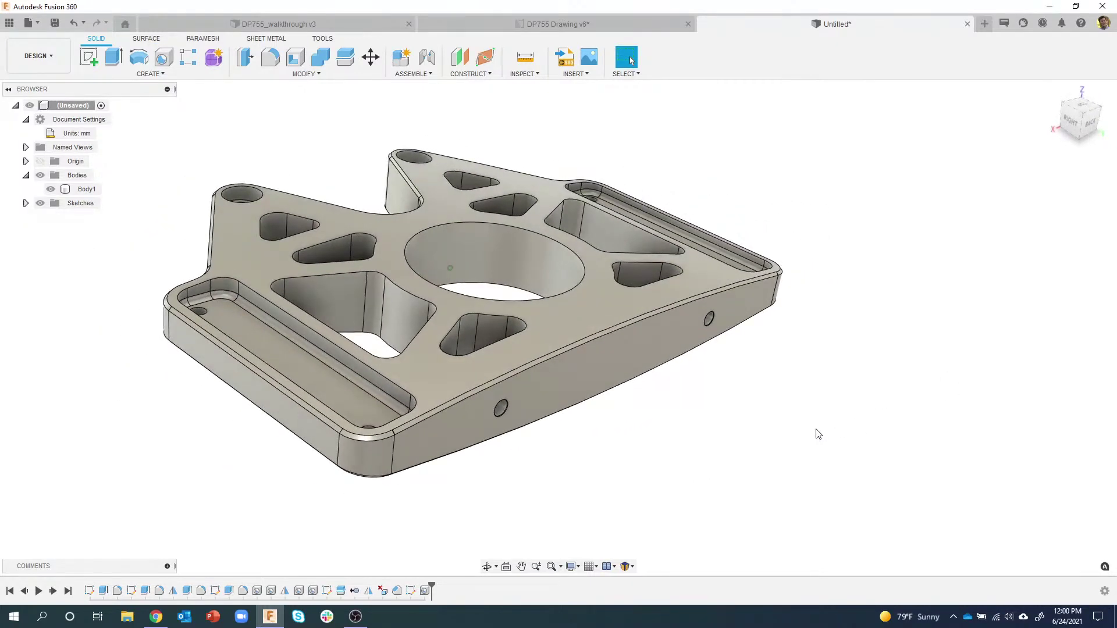
# Step: Edit the two back-face holes to be tapped with an ISO Metric M5x0.8 thread
pyautogui.moveTo(598, 404)
pyautogui.keyDown('shift'); pyautogui.mouseDown(button='middle')
pyautogui.moveTo(543, 421)
pyautogui.moveTo(456, 402)
pyautogui.moveTo(430, 559)
pyautogui.mouseUp(button='middle'); pyautogui.keyUp('shift')
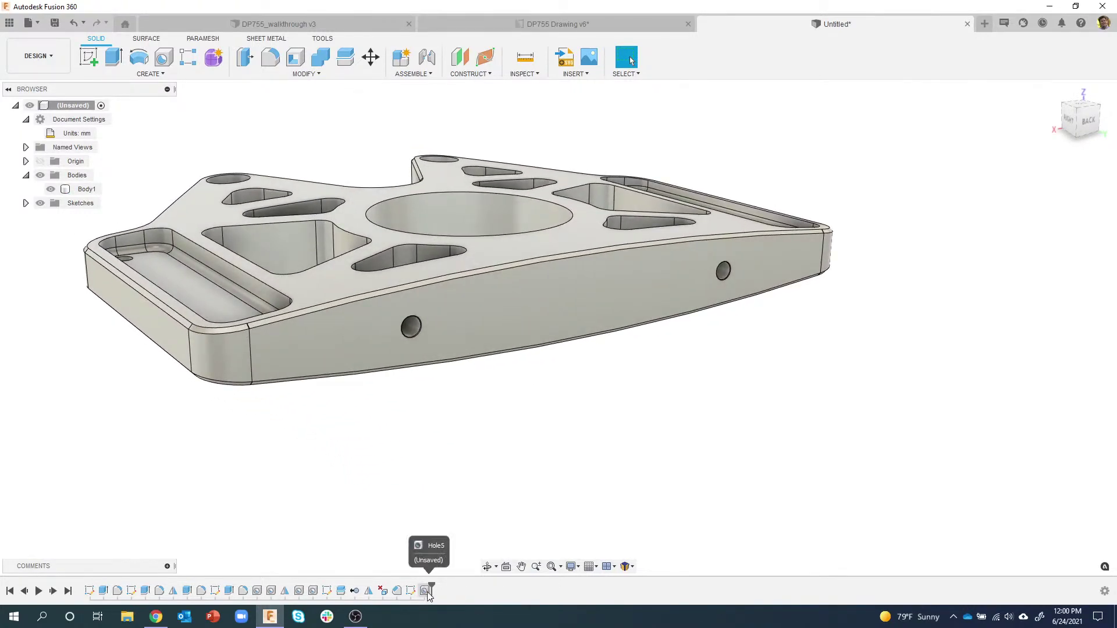
pyautogui.doubleClick(425, 590)
pyautogui.scroll(3, 794, 306)
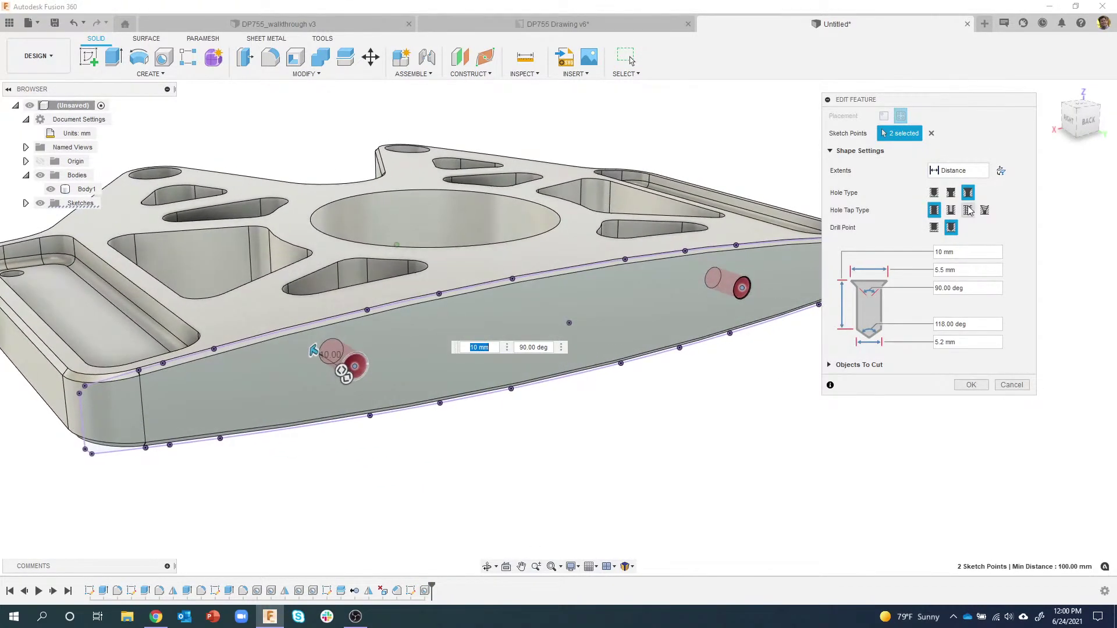
pyautogui.click(967, 210)
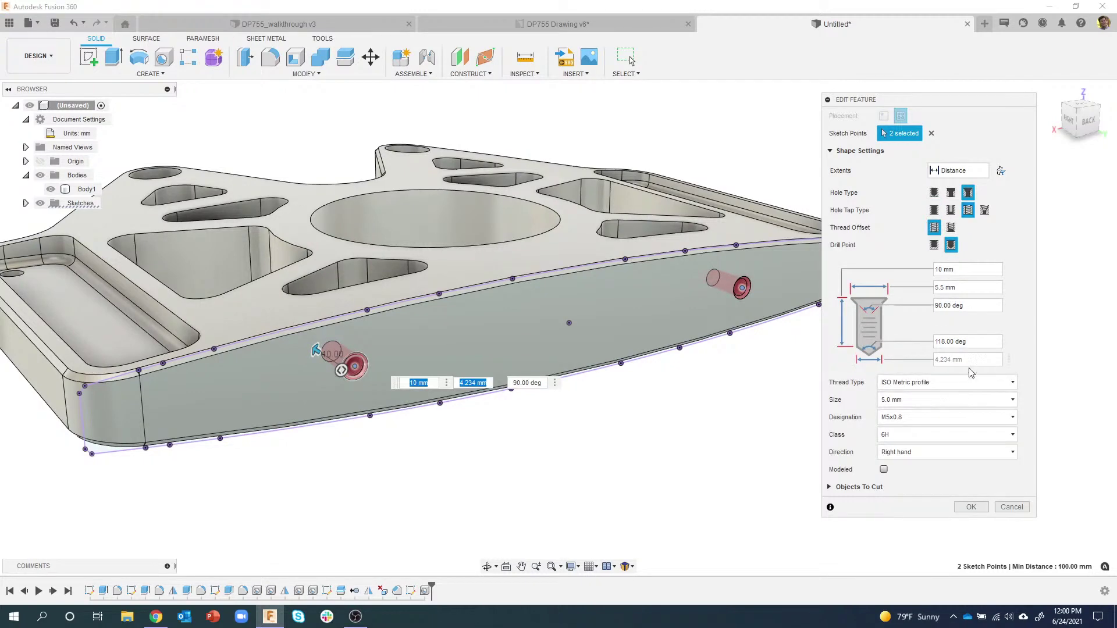
pyautogui.click(969, 507)
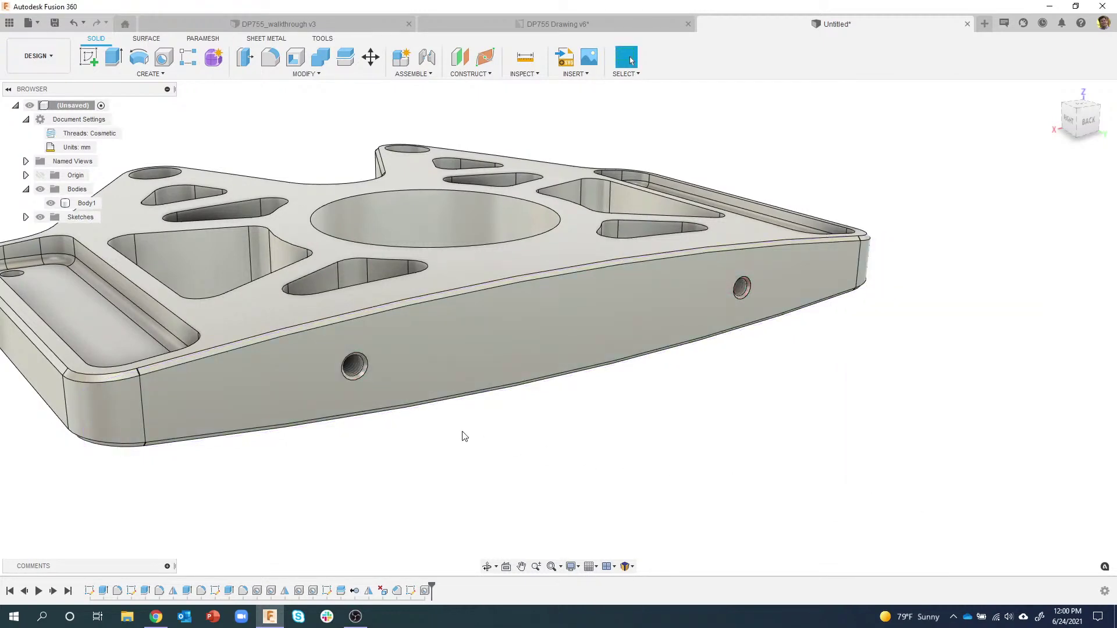
# Step: Inspect the tapped holes up close and consult the DP755 drawing for the remaining features
pyautogui.scroll(5, 424, 419)
pyautogui.keyDown('shift'); pyautogui.moveTo(424, 419); pyautogui.dragTo(430, 420, button='middle'); pyautogui.keyUp('shift')
pyautogui.scroll(3, 446, 423)
pyautogui.scroll(-4, 550, 428)
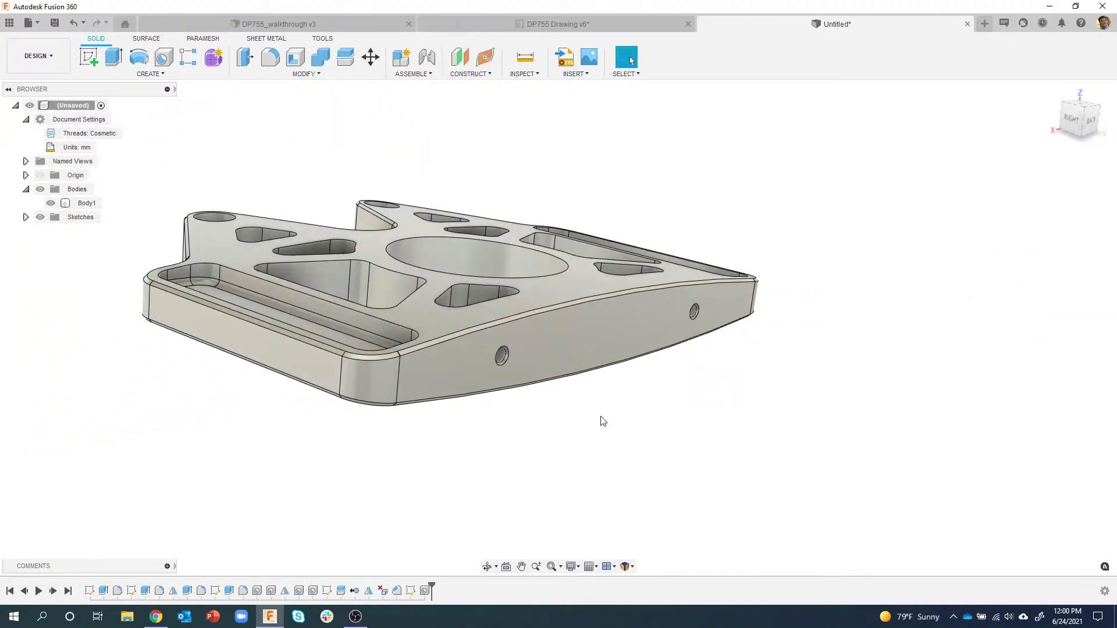
pyautogui.click(578, 23)
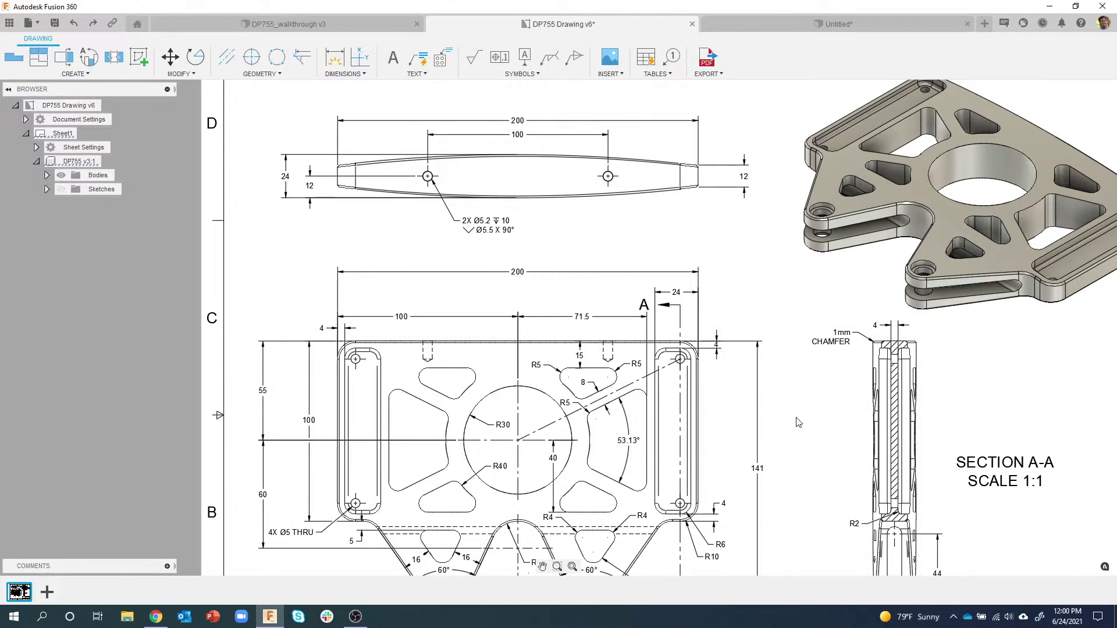
pyautogui.click(781, 29)
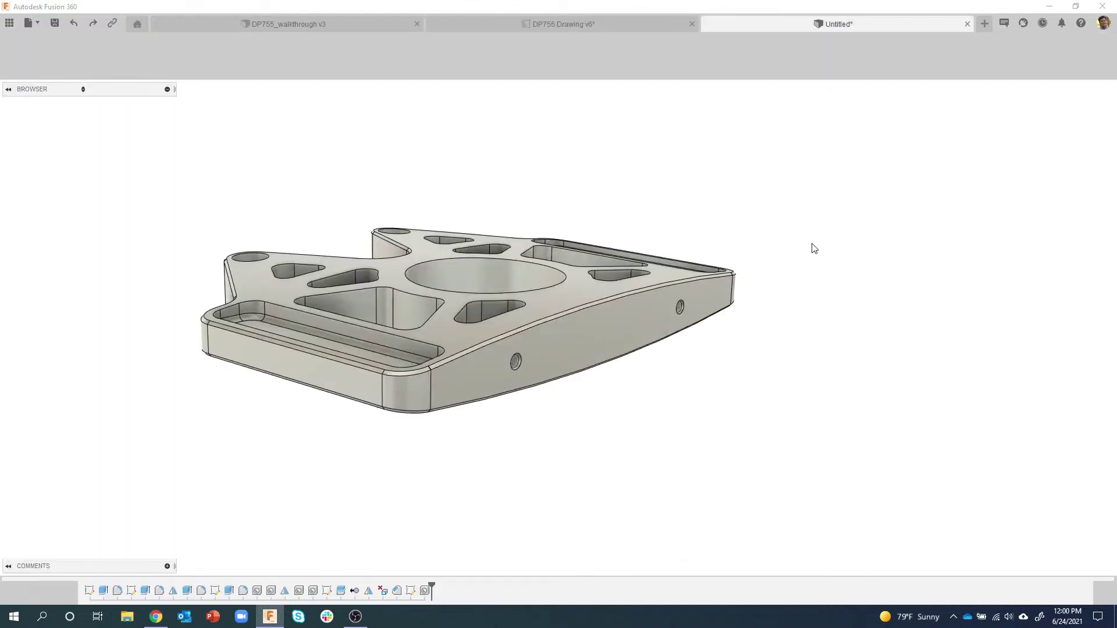
# Step: Start a sketch on the plate's right side and project the body's outline into it with the body filter and projection link
pyautogui.keyDown('shift'); pyautogui.moveTo(838, 259); pyautogui.dragTo(381, 158, button='middle'); pyautogui.keyUp('shift')
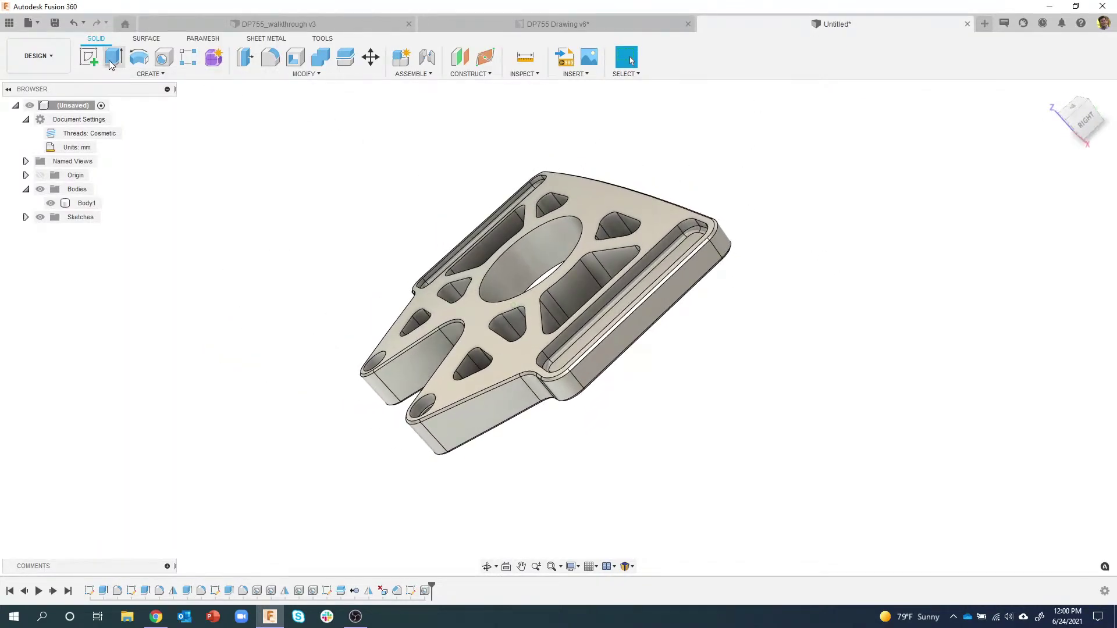
pyautogui.click(88, 58)
pyautogui.click(713, 320)
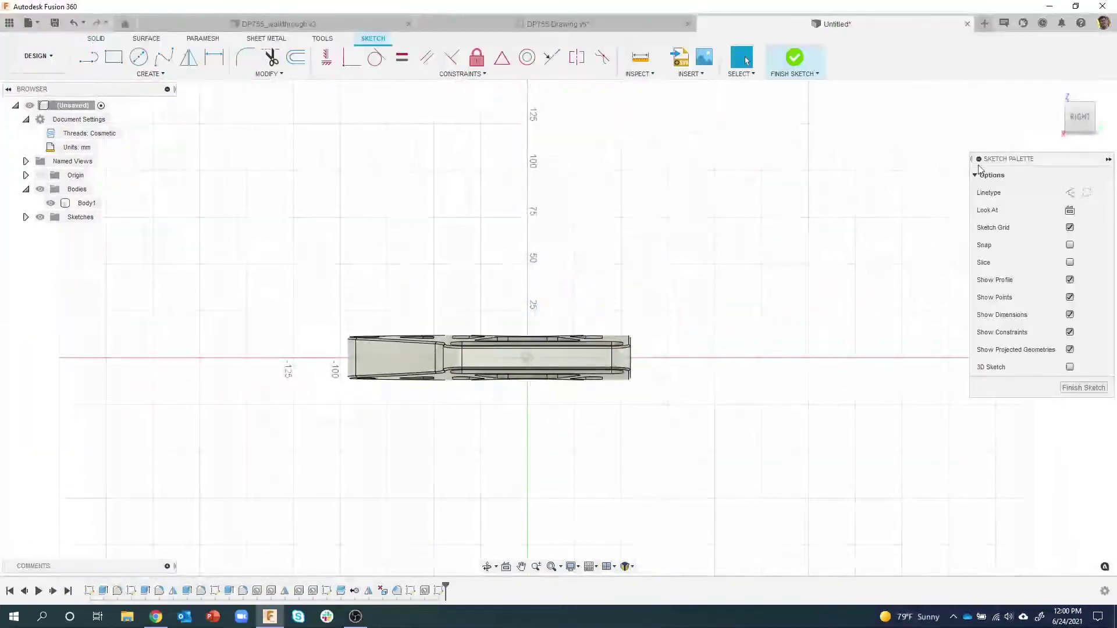
pyautogui.click(1095, 89)
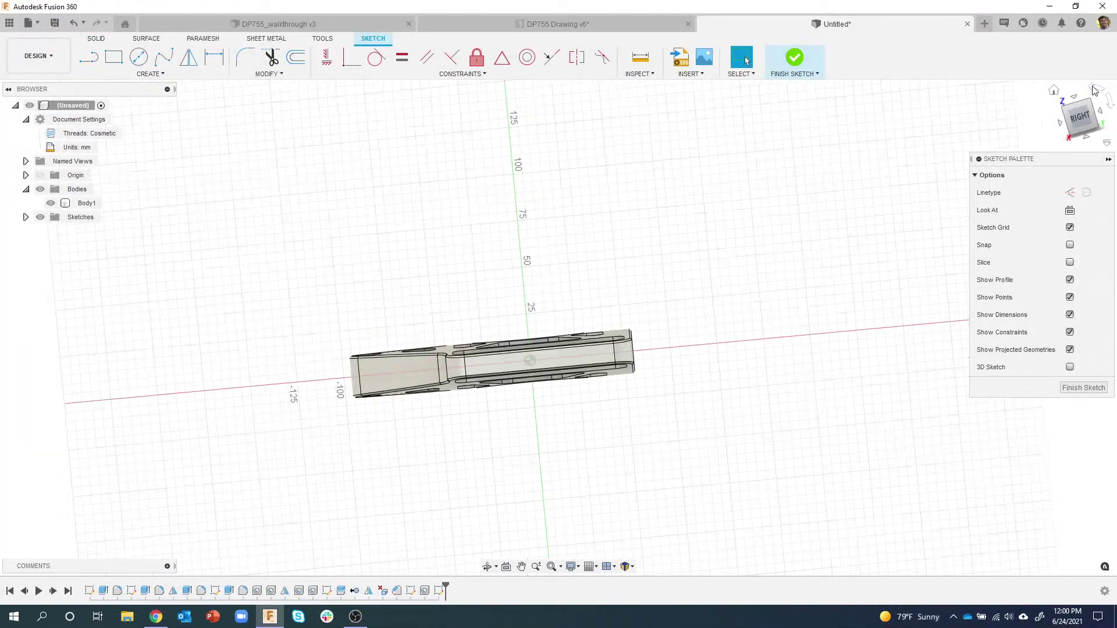
pyautogui.scroll(2, 666, 396)
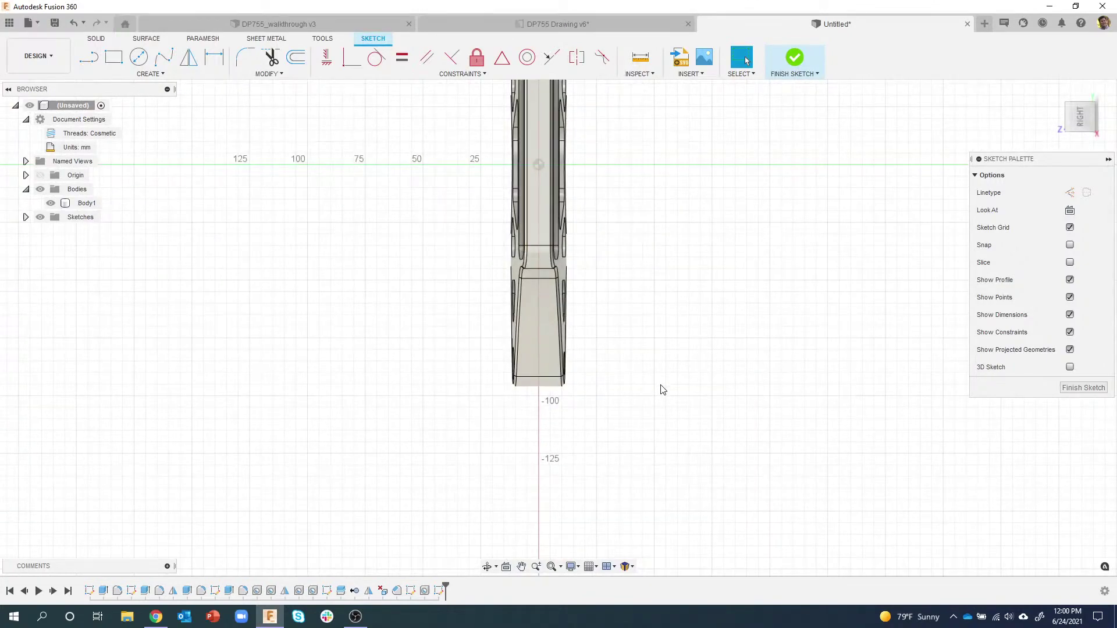
pyautogui.scroll(1, 651, 377)
pyautogui.press('p')
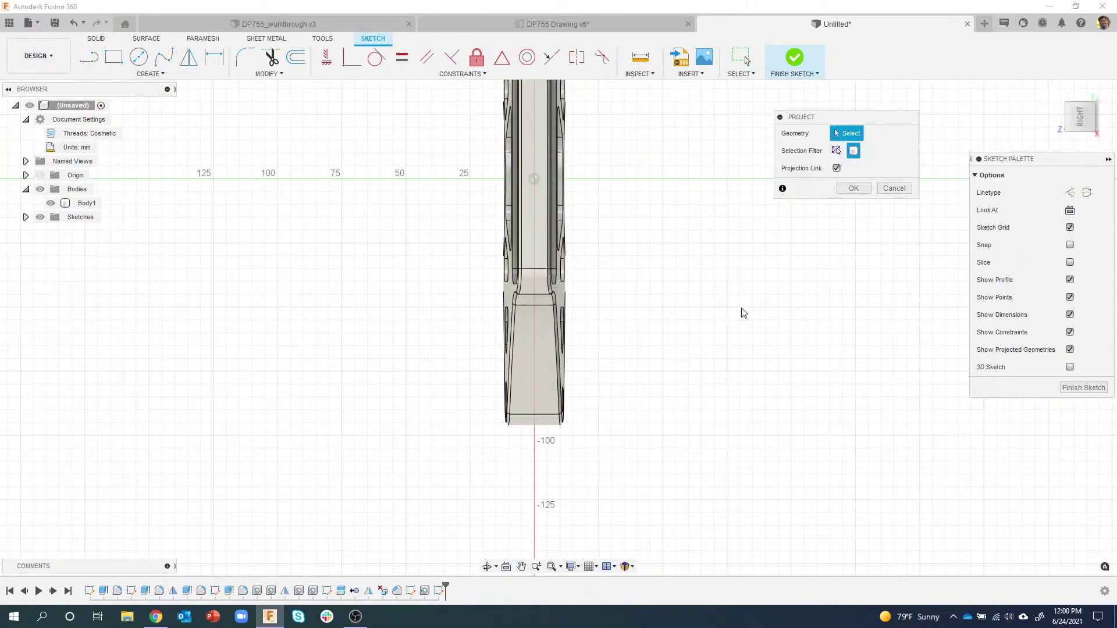
pyautogui.click(554, 353)
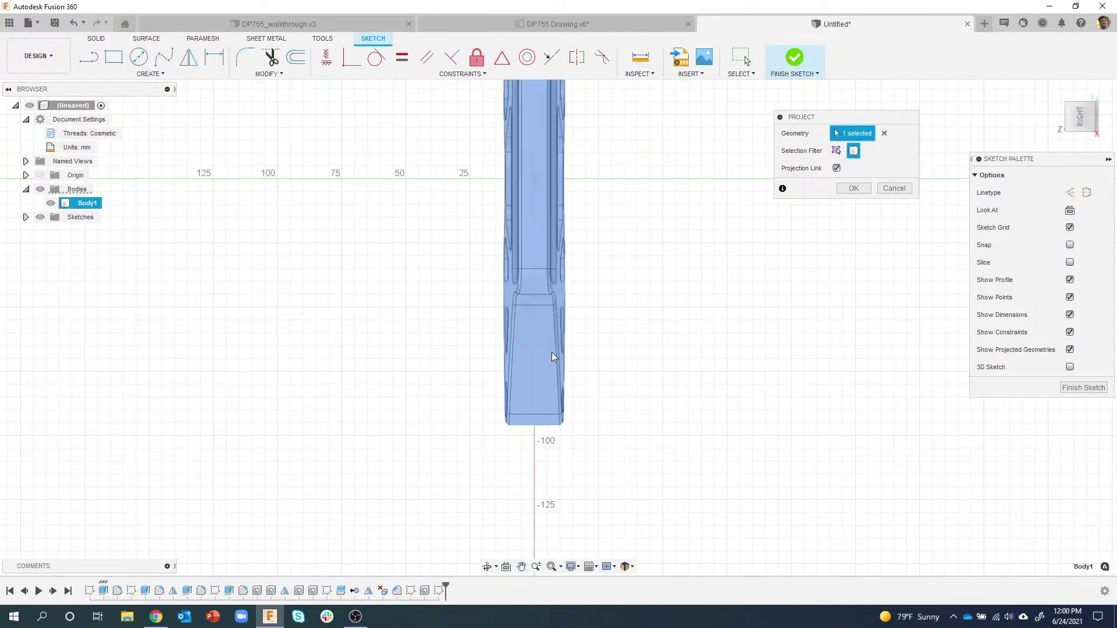
pyautogui.click(847, 194)
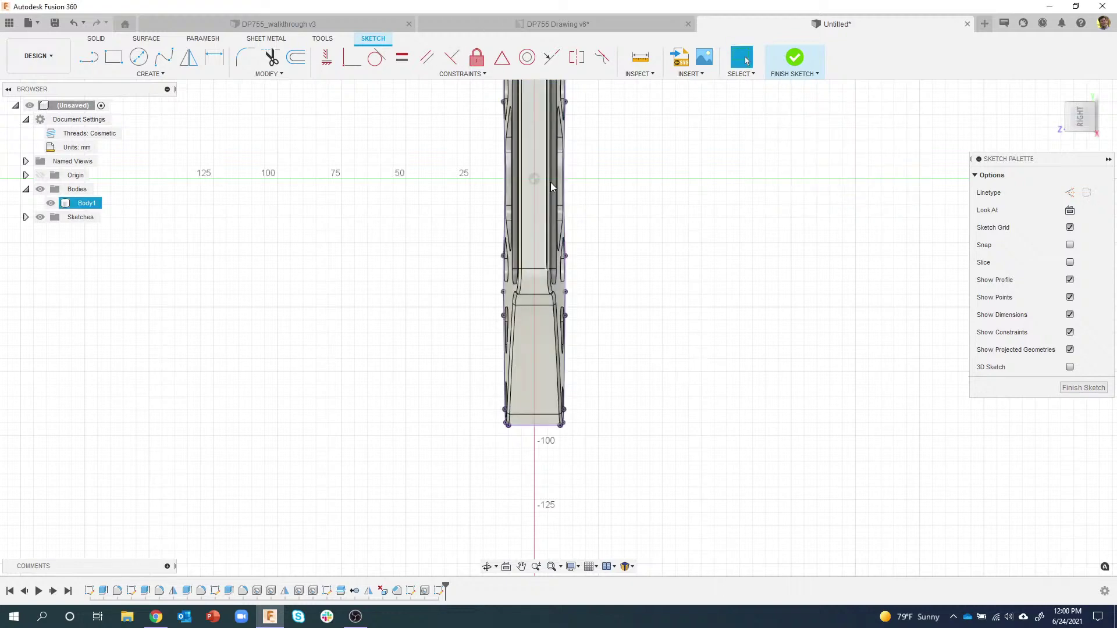
# Step: Hide the plate body to check the projected outline, and show the body again
pyautogui.click(50, 204)
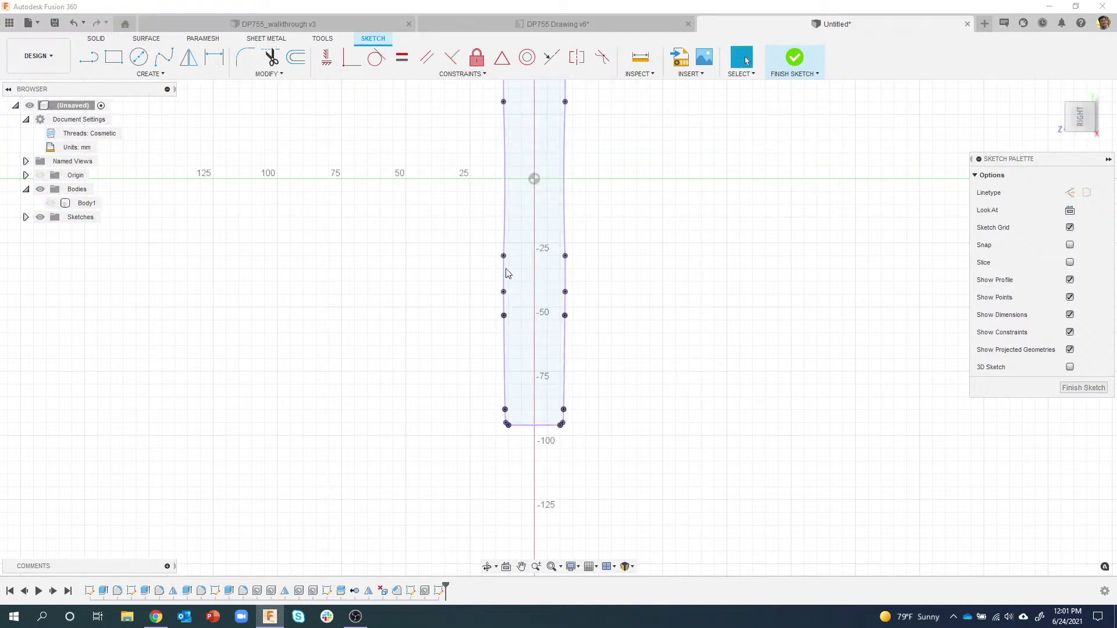
pyautogui.click(86, 203)
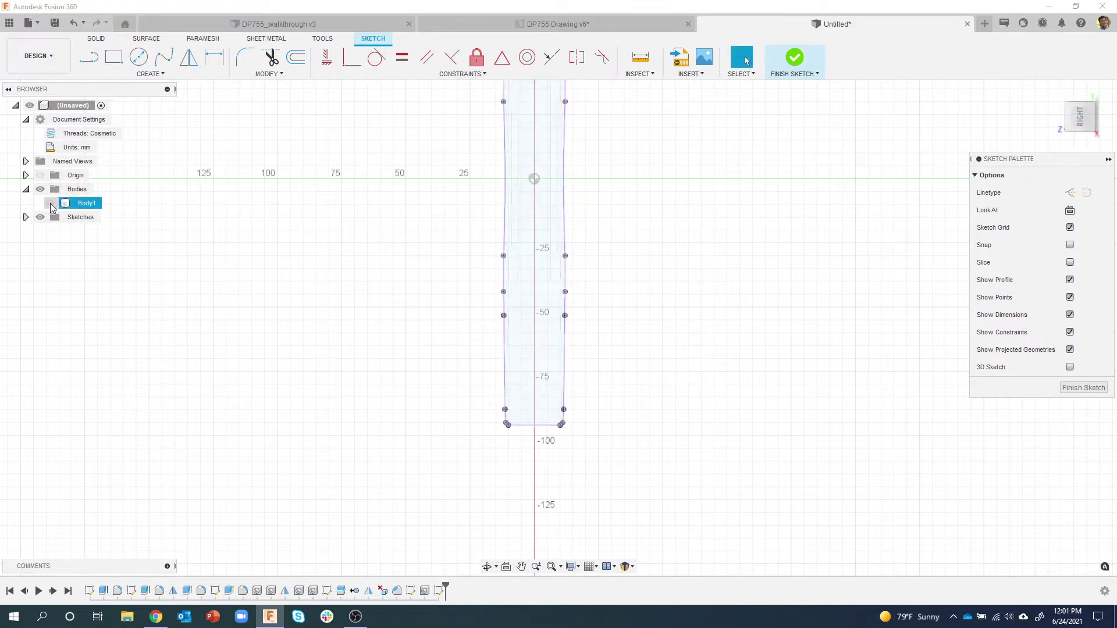
pyautogui.click(50, 203)
pyautogui.scroll(1, 574, 330)
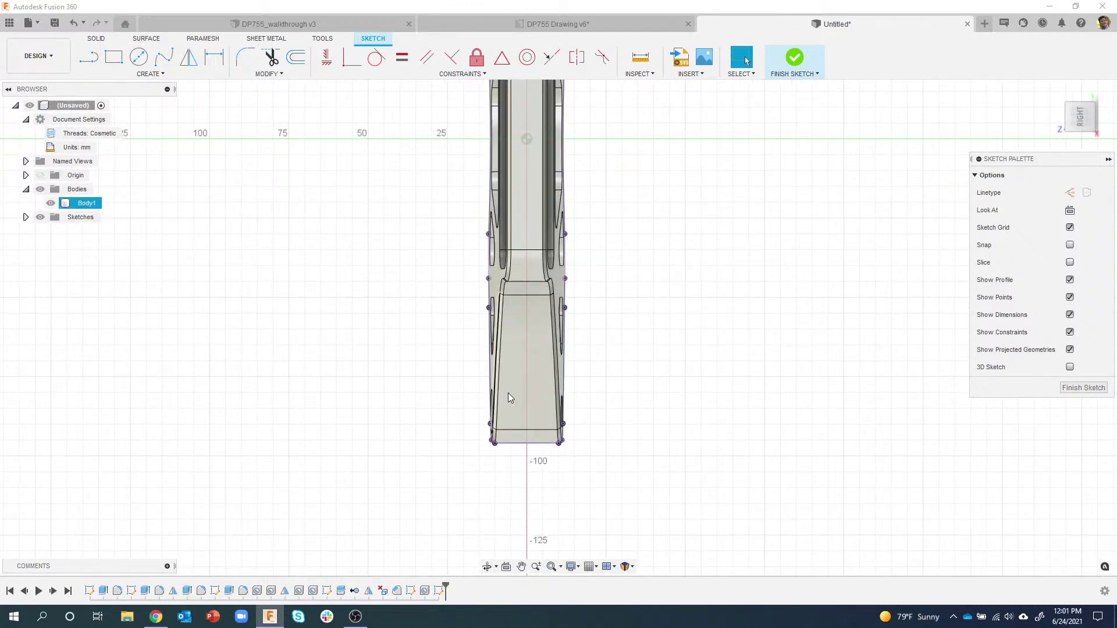
pyautogui.click(645, 369)
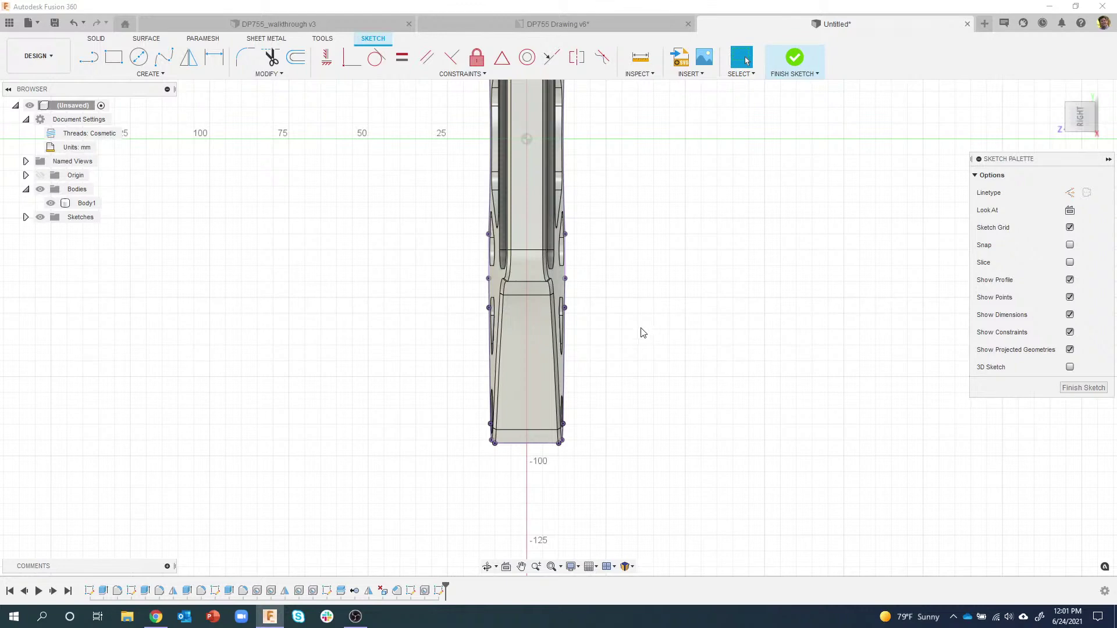
# Step: Sketch a vertical center point slot 8 mm wide, centered on the midpoint of the projected outline's bottom edge
pyautogui.click(152, 75)
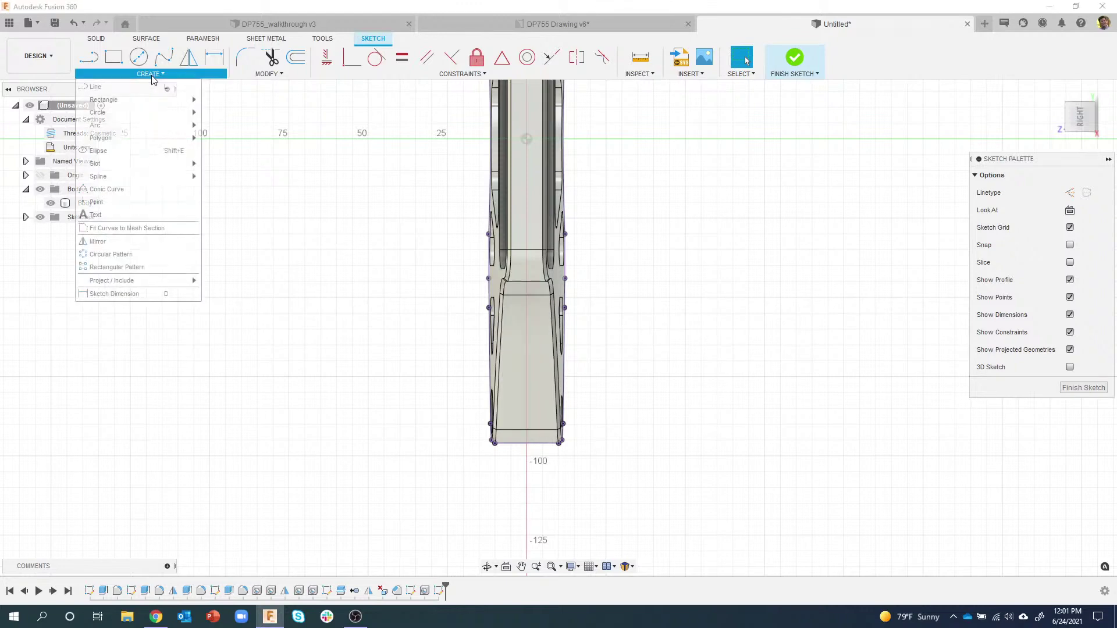
pyautogui.moveTo(134, 166)
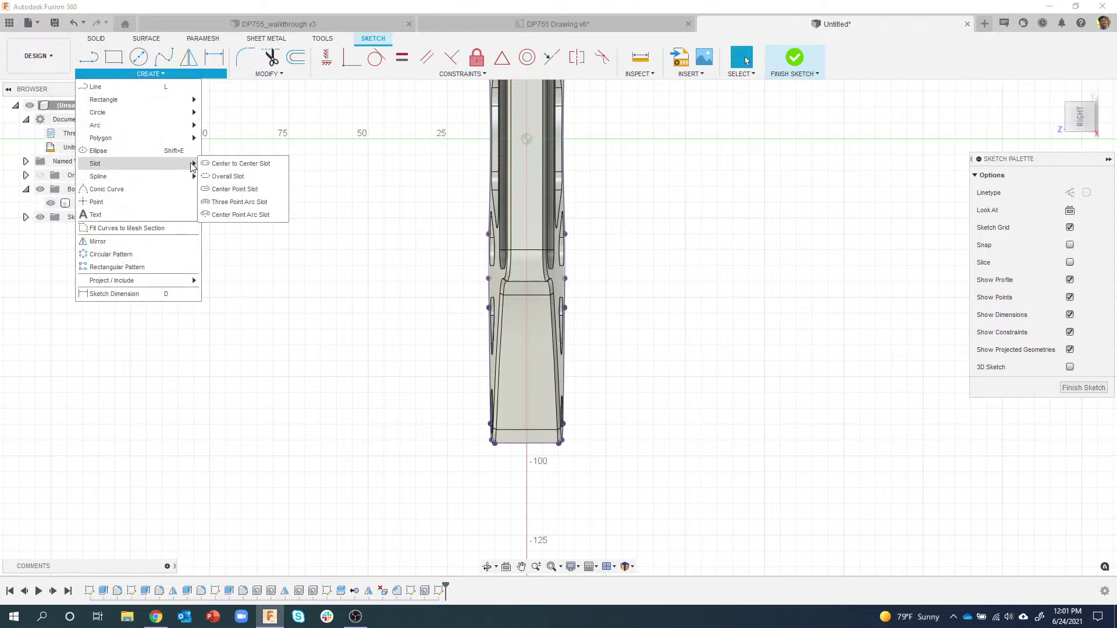
pyautogui.click(236, 192)
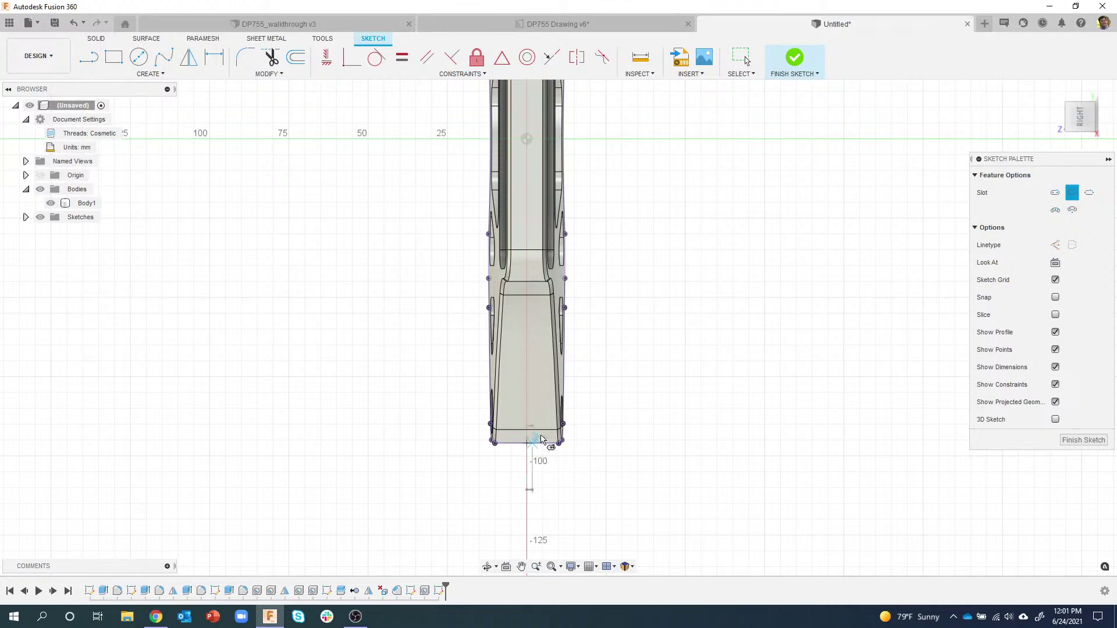
pyautogui.click(527, 444)
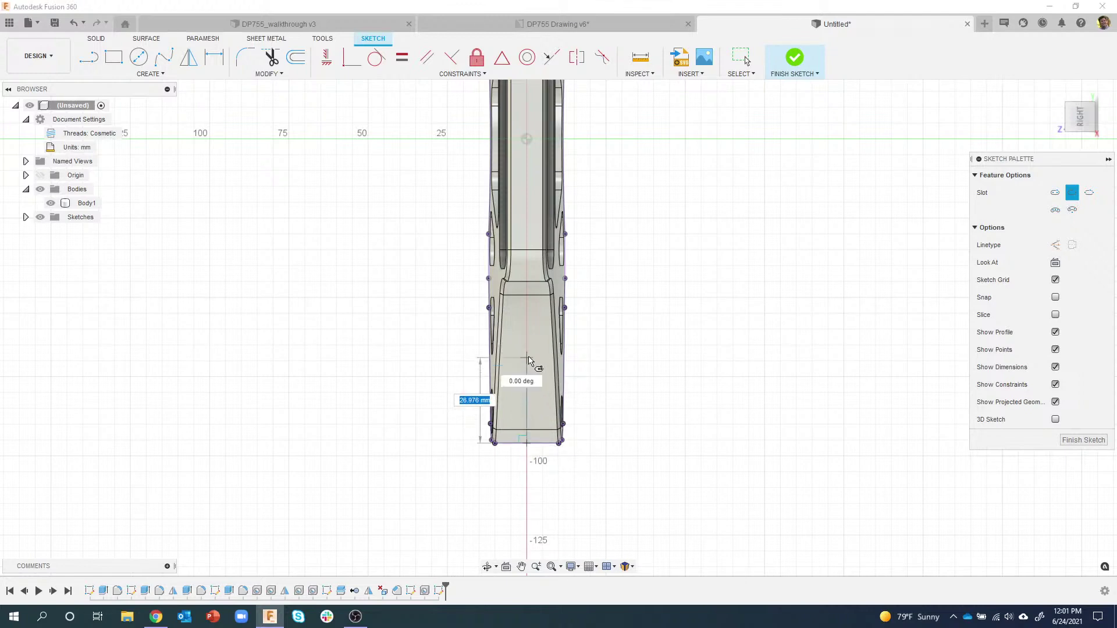
pyautogui.press('Escape')
pyautogui.click(528, 356)
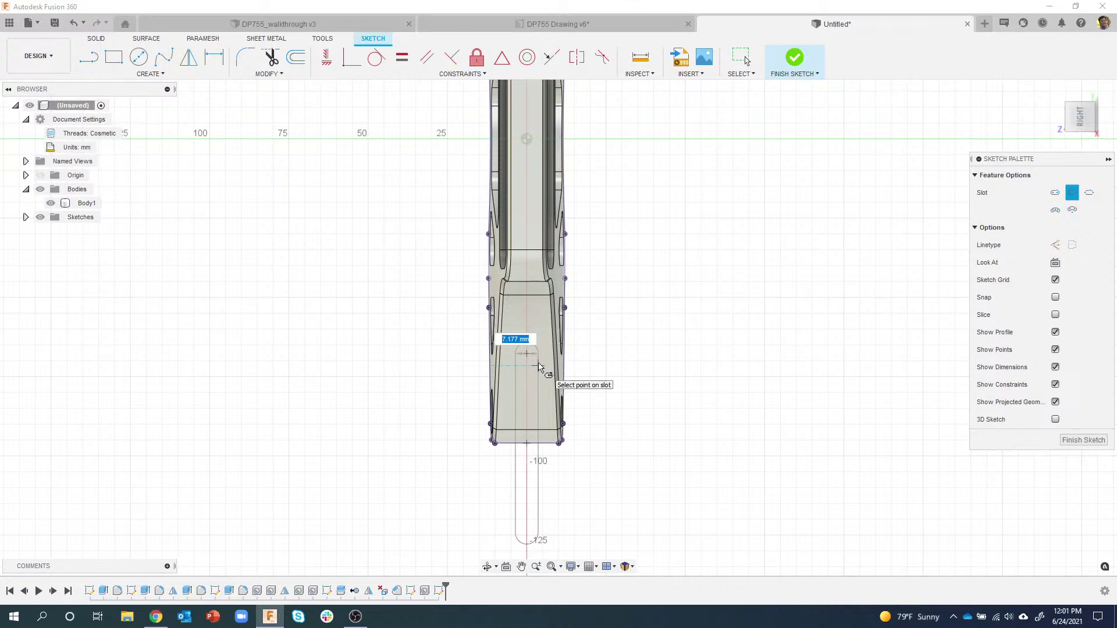
pyautogui.write('8')
pyautogui.press('Return')
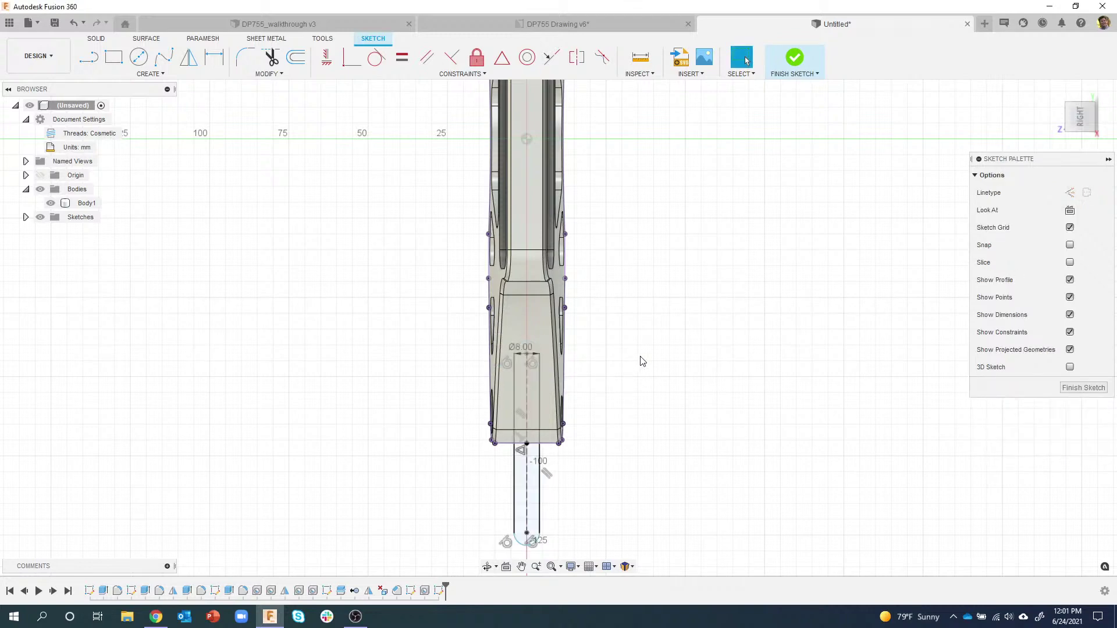
# Step: Shorten the slot by moving its upper arc down until its center is about 25 mm above the outline's bottom edge
pyautogui.moveTo(647, 394); pyautogui.dragTo(661, 317, button='middle')
pyautogui.scroll(1, 608, 359)
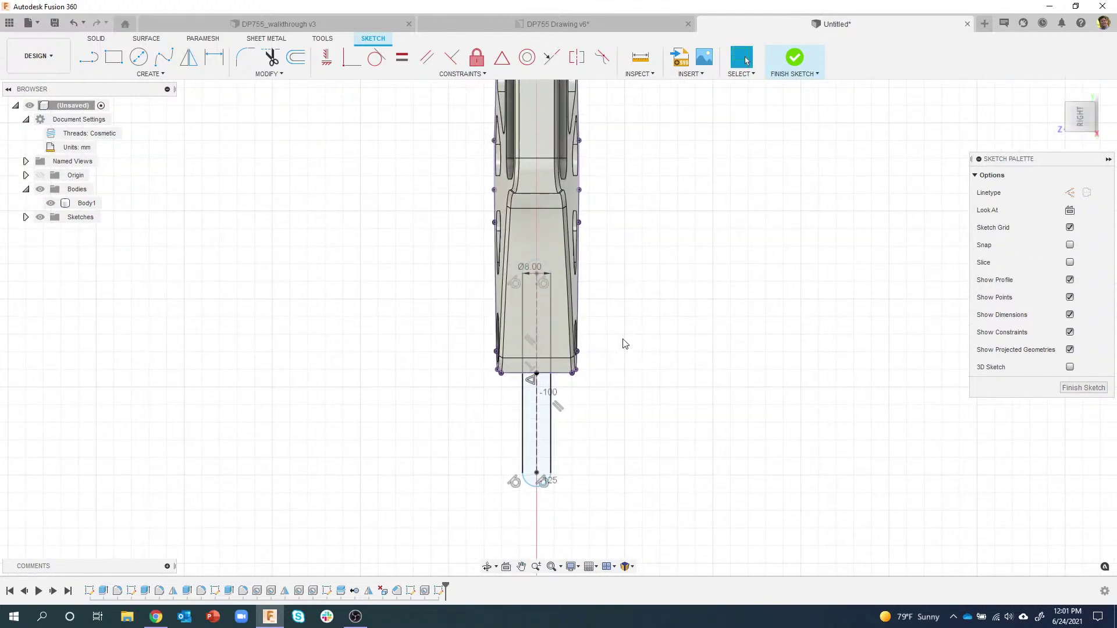
pyautogui.scroll(2, 624, 344)
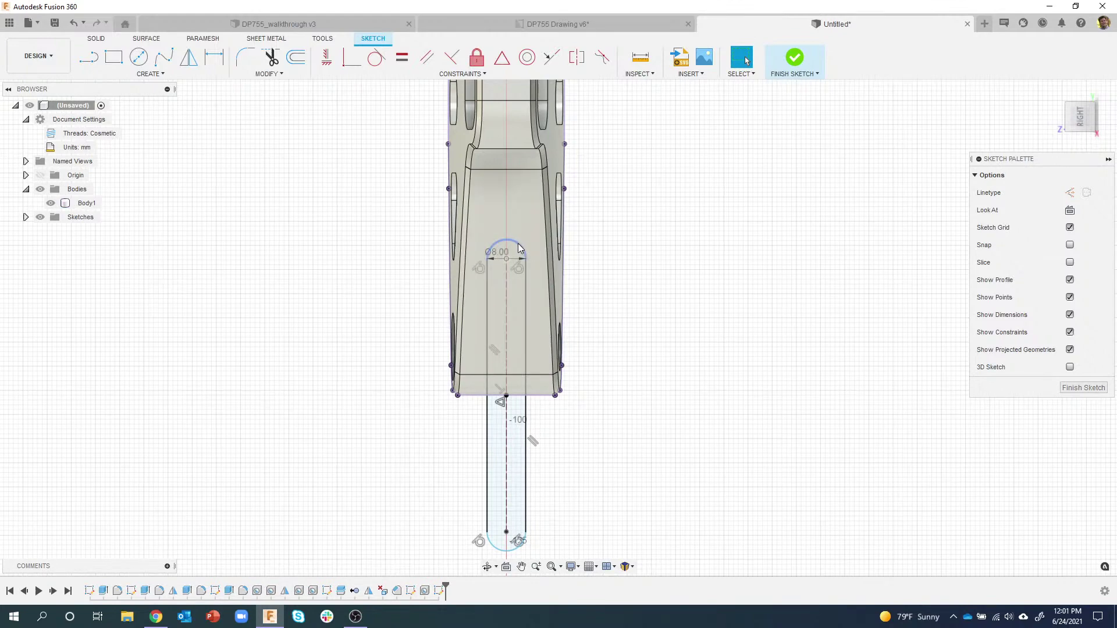
pyautogui.moveTo(518, 243)
pyautogui.mouseDown()
pyautogui.moveTo(520, 214)
pyautogui.moveTo(520, 265)
pyautogui.mouseUp()
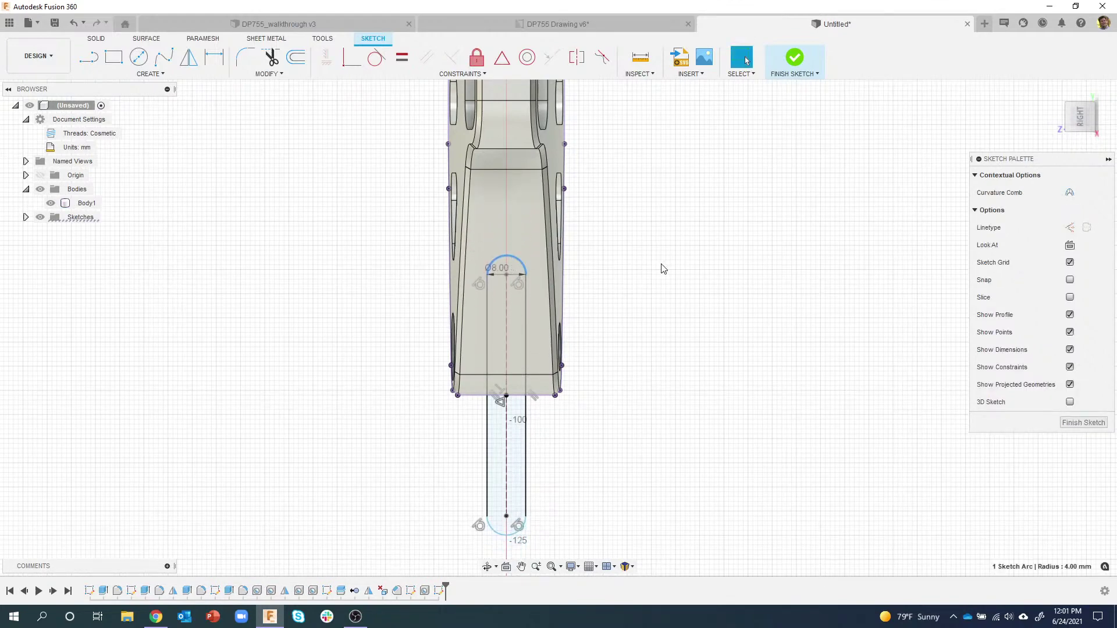
pyautogui.click(661, 268)
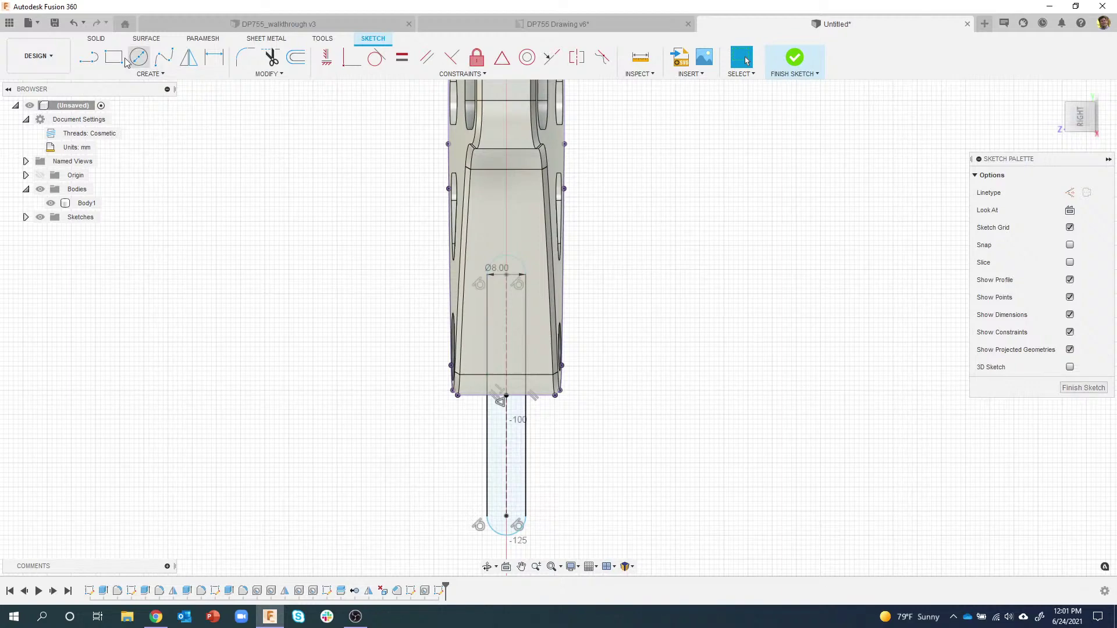
# Step: Dimension the slot's upper arc center 44 mm from the outline's bottom edge and finish the sketch
pyautogui.click(214, 57)
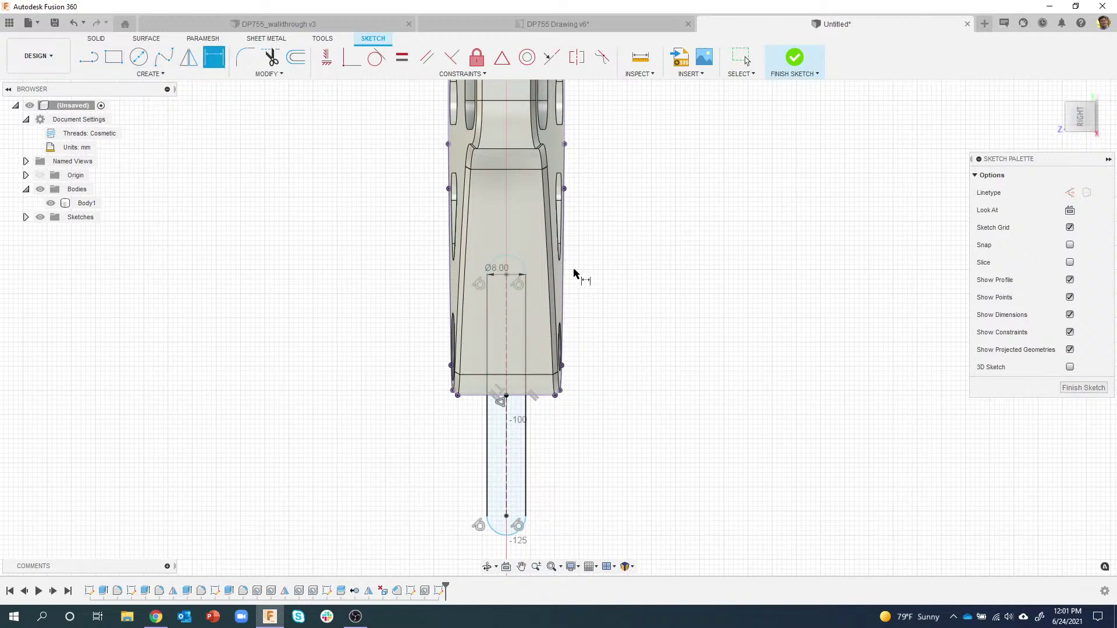
pyautogui.click(548, 396)
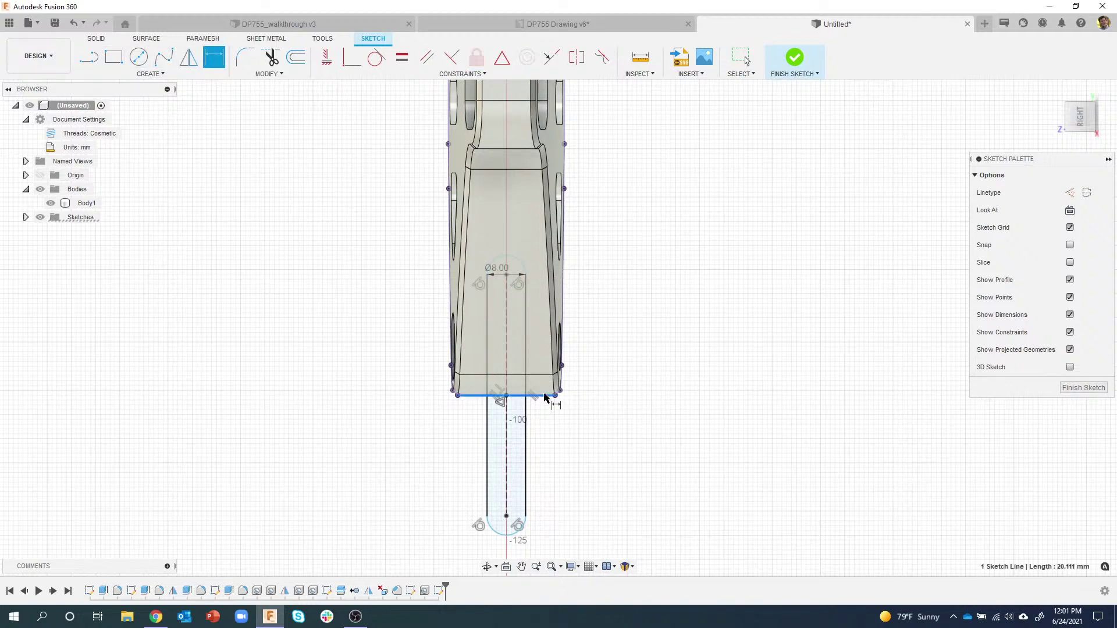
pyautogui.click(509, 279)
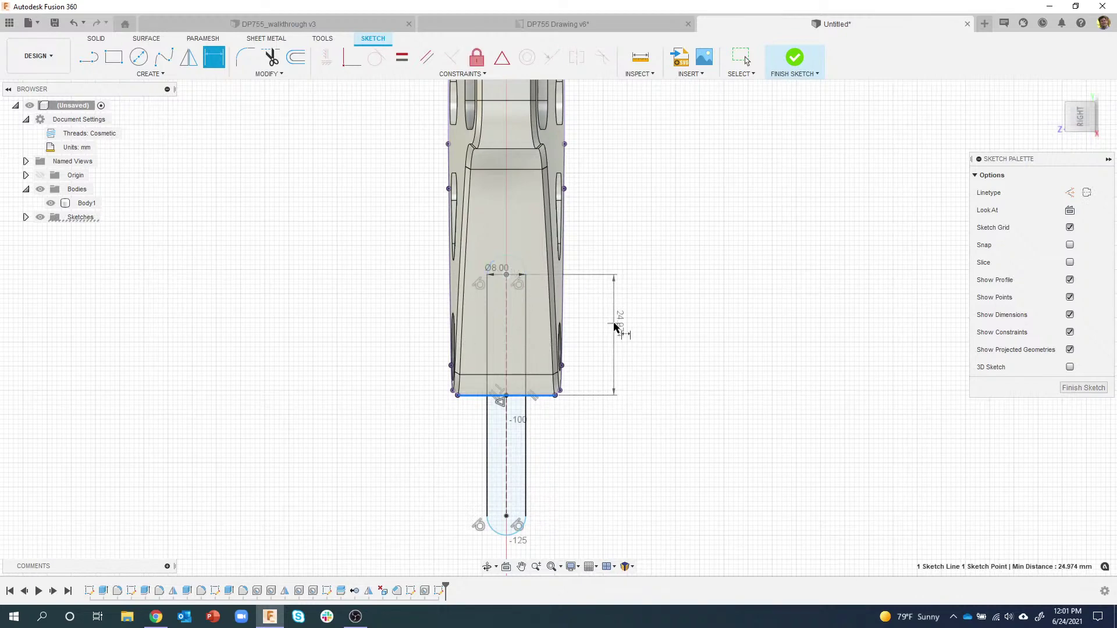
pyautogui.click(614, 324)
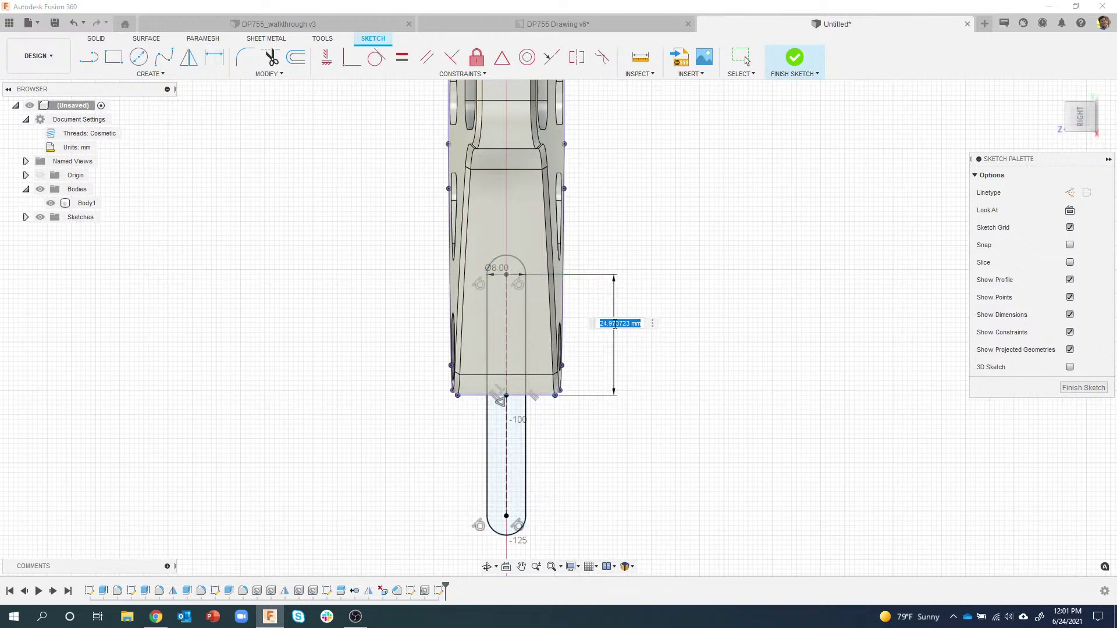
pyautogui.write('44')
pyautogui.press('Return')
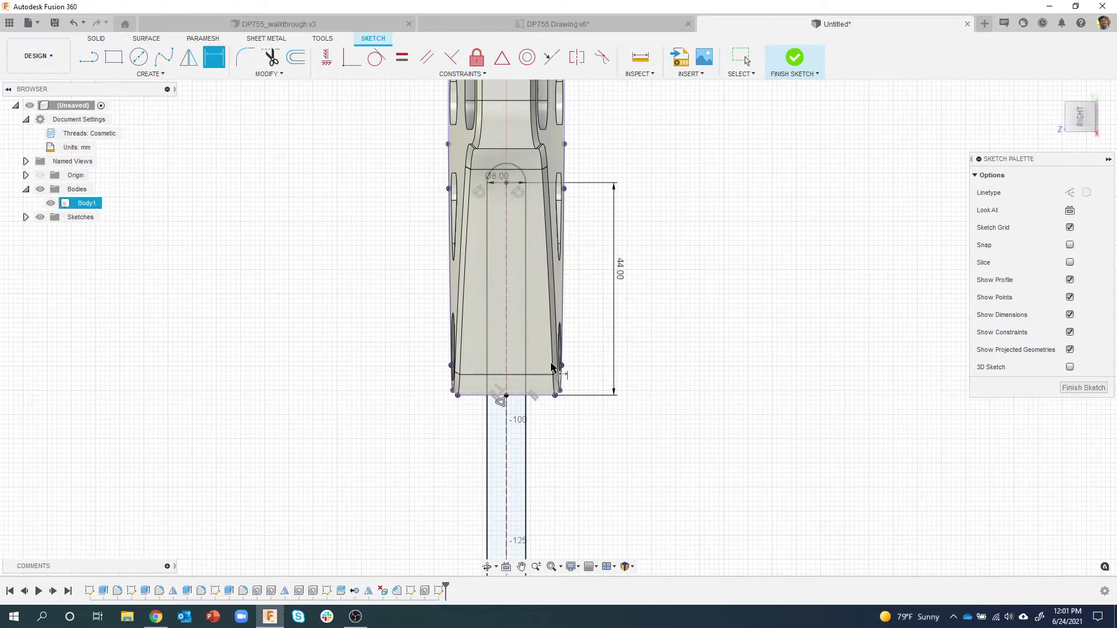
pyautogui.scroll(-3, 581, 361)
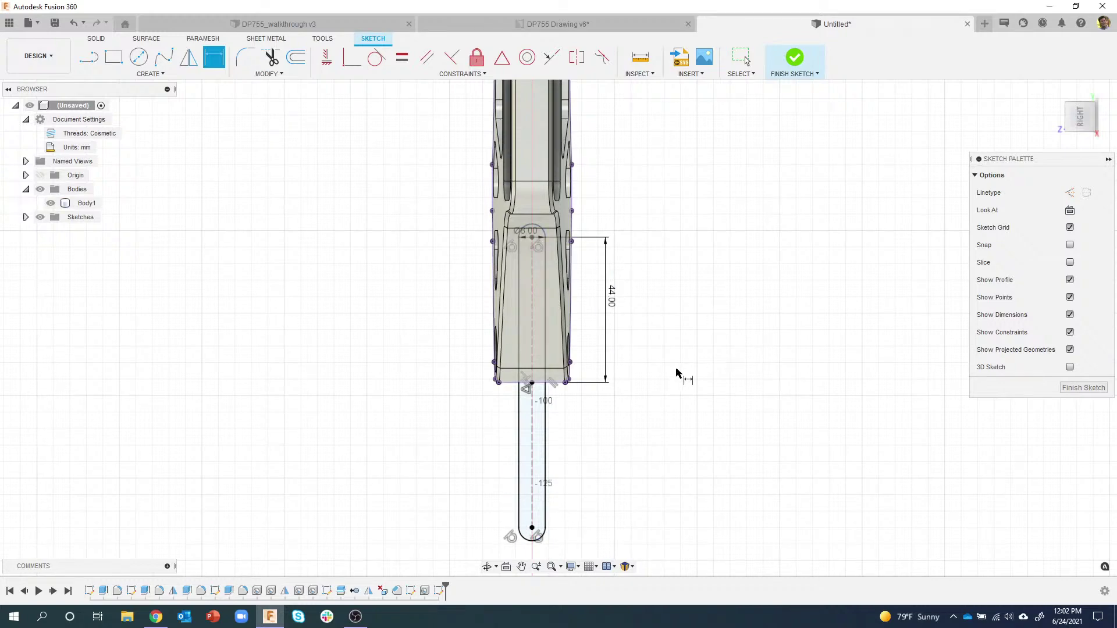
pyautogui.click(794, 59)
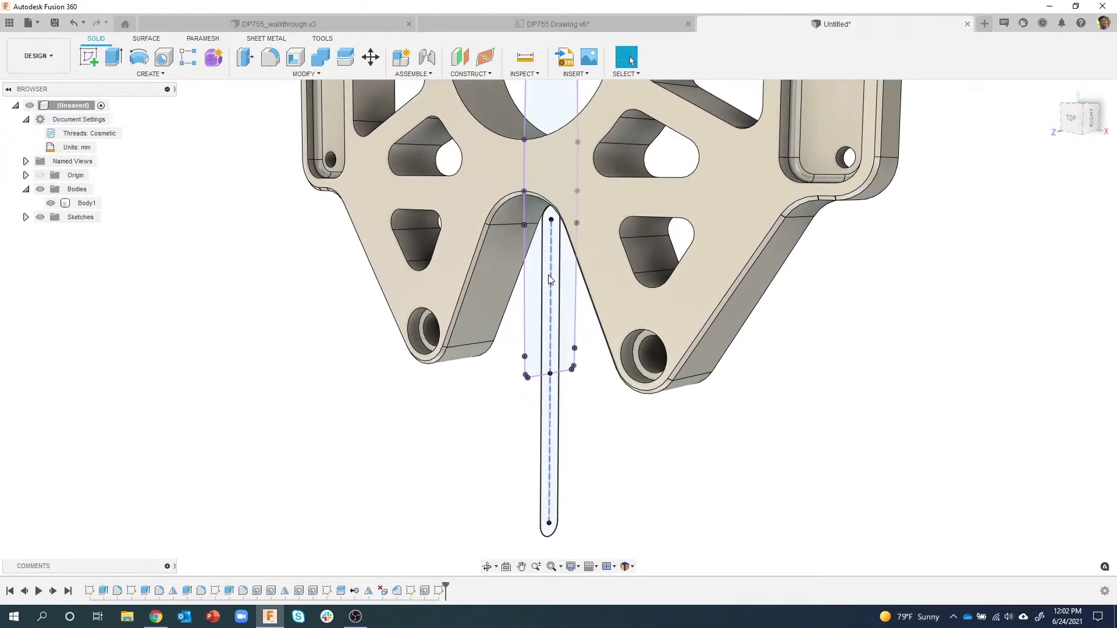
# Step: Extrude both slot profiles as a symmetric cut with extent All through the two fork legs, and inspect the resulting grooves
pyautogui.click(547, 410)
pyautogui.rightClick(549, 330)
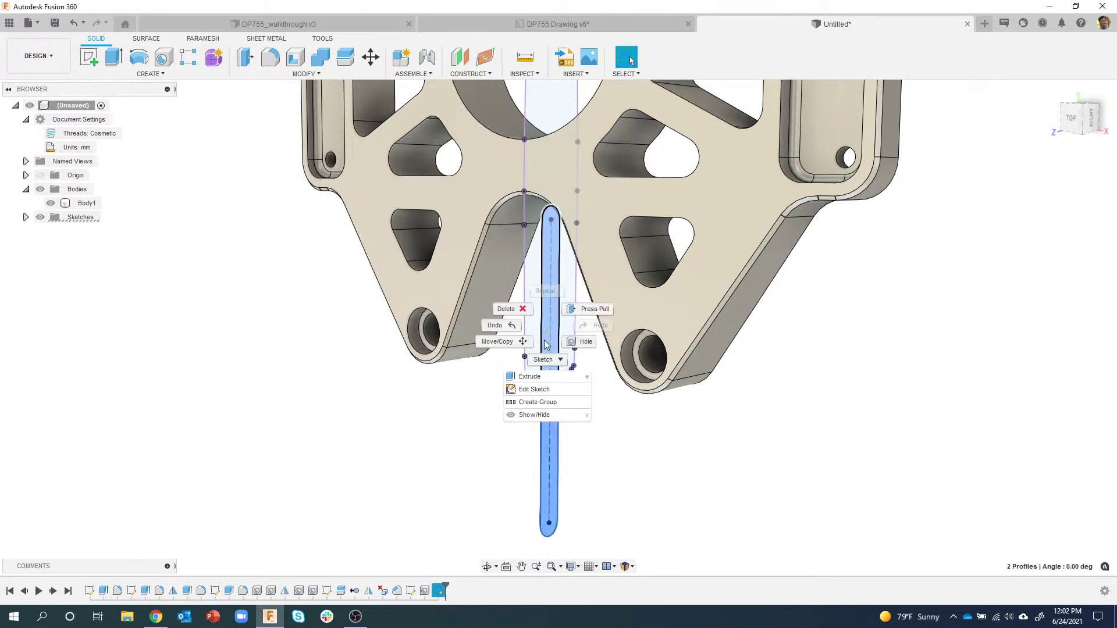
pyautogui.click(533, 368)
pyautogui.moveTo(562, 292); pyautogui.dragTo(610, 299)
pyautogui.keyDown('shift'); pyautogui.moveTo(607, 302); pyautogui.dragTo(598, 306, button='middle'); pyautogui.keyUp('shift')
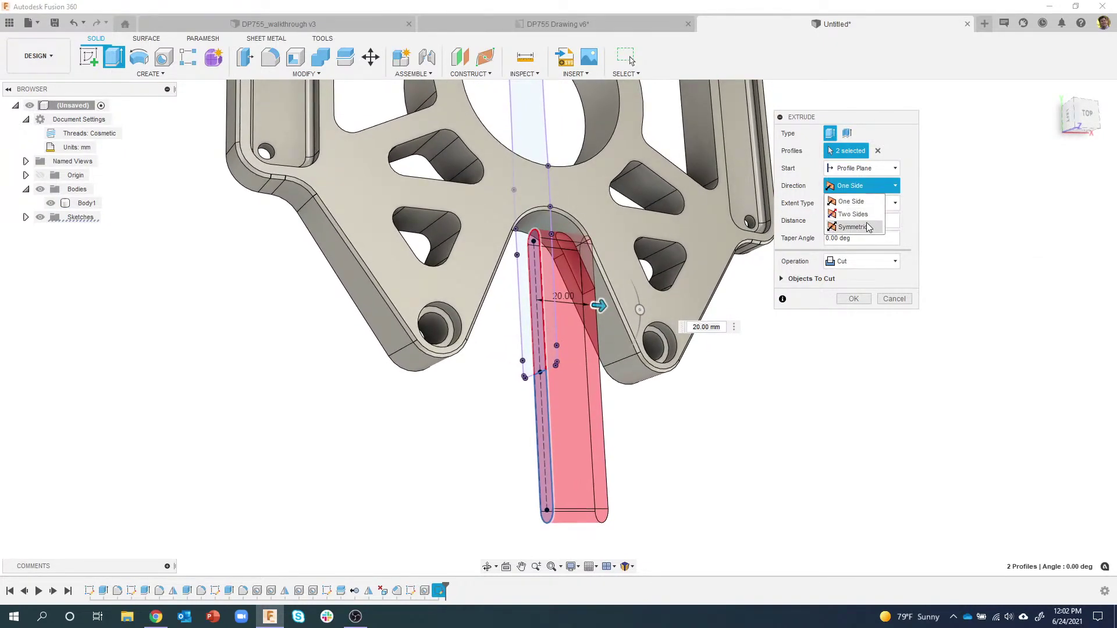
pyautogui.click(853, 227)
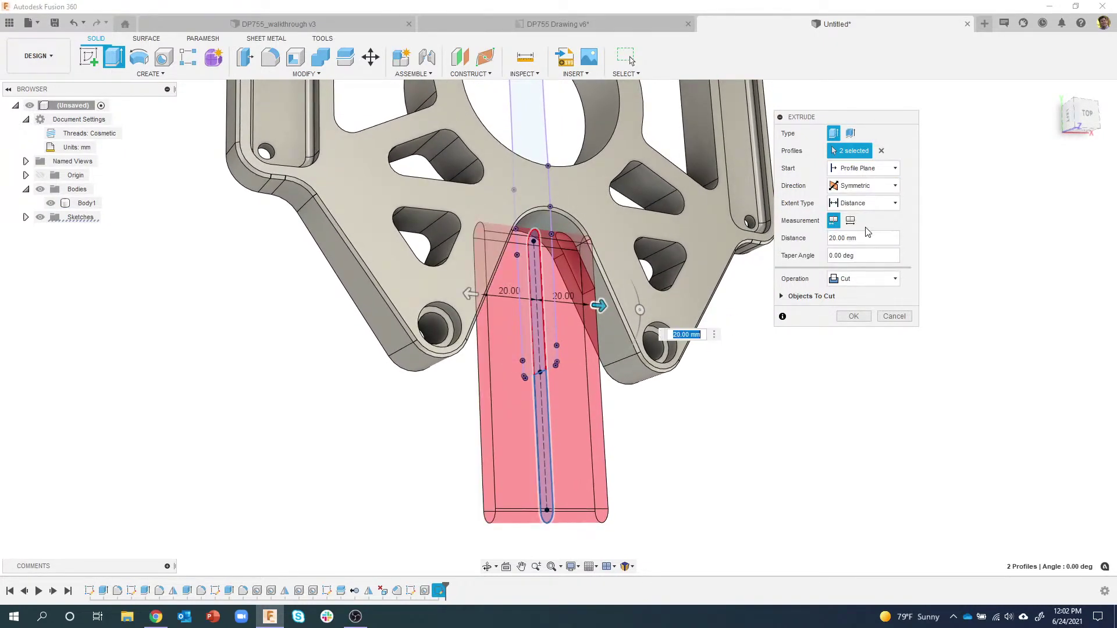
pyautogui.click(881, 204)
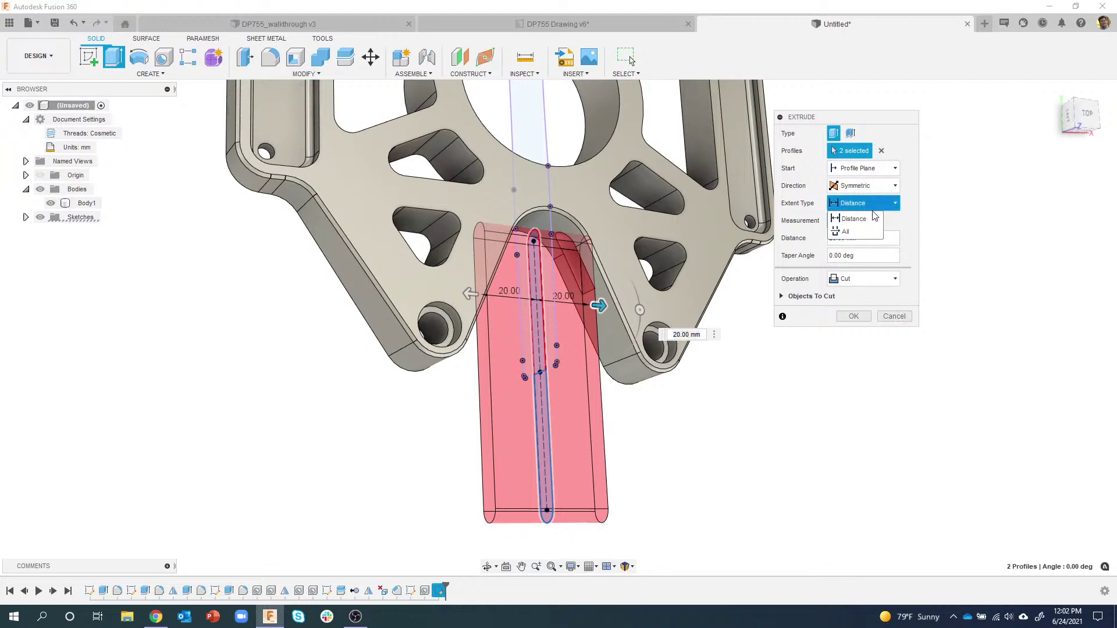
pyautogui.keyDown('shift'); pyautogui.moveTo(215, 436); pyautogui.dragTo(312, 449, button='middle'); pyautogui.keyUp('shift')
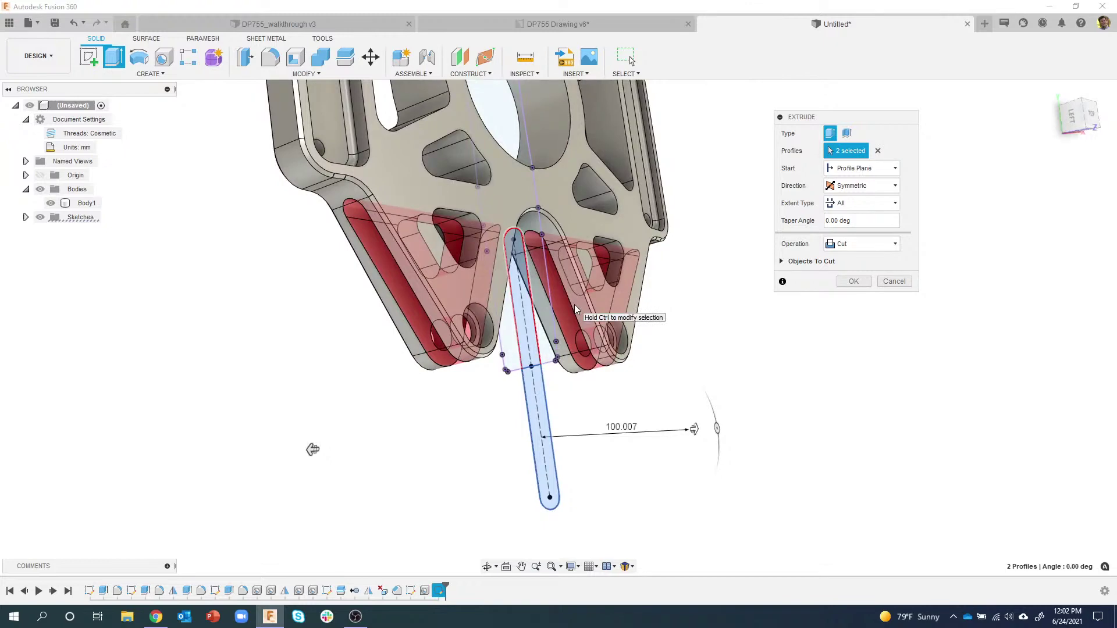
pyautogui.click(855, 282)
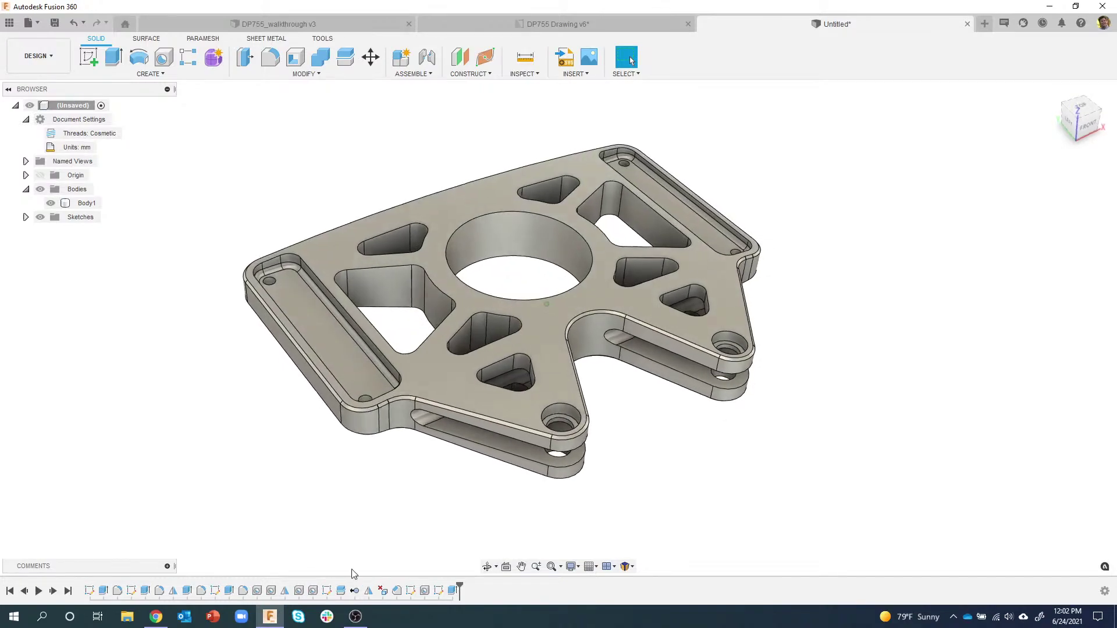
pyautogui.keyDown('shift'); pyautogui.moveTo(323, 538); pyautogui.dragTo(536, 243, button='middle'); pyautogui.keyUp('shift')
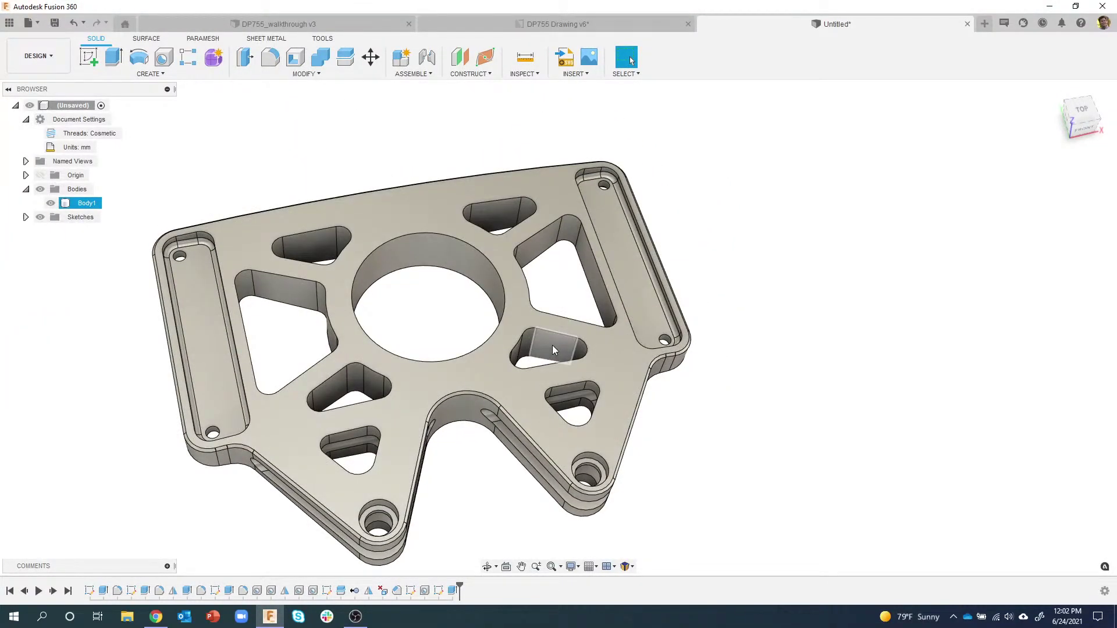
pyautogui.keyDown('shift'); pyautogui.moveTo(323, 321); pyautogui.dragTo(399, 357, button='middle'); pyautogui.keyUp('shift')
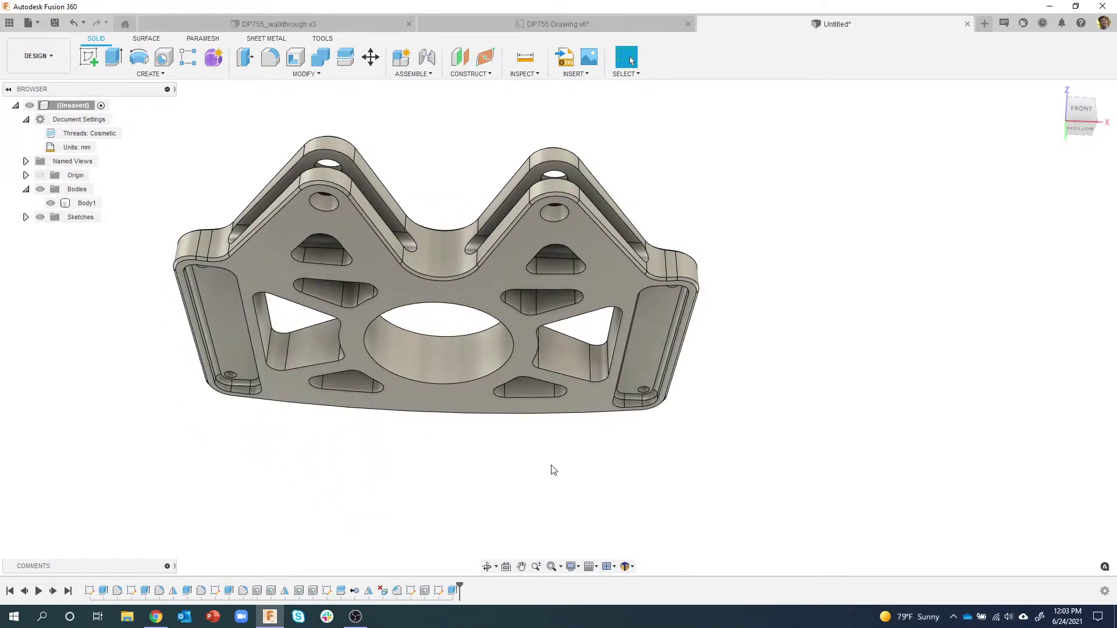